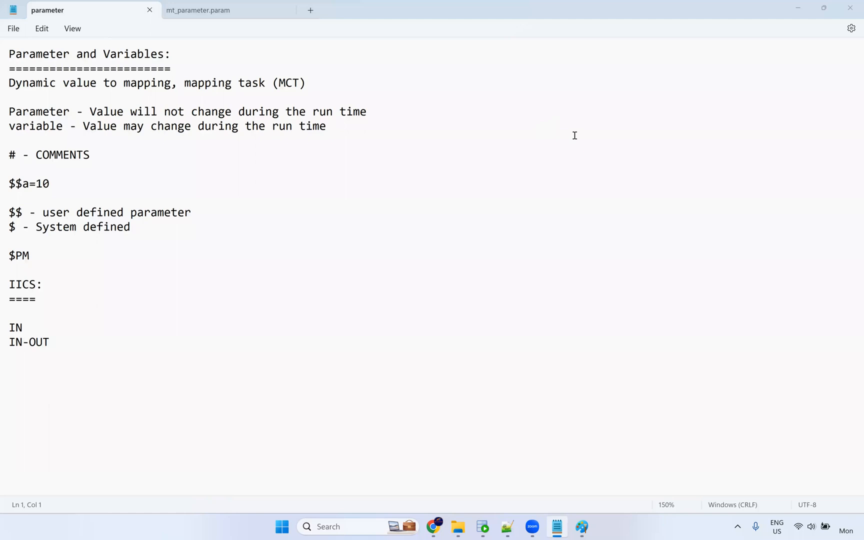
# Zoom the Notepad parameter notes to about 190% and highlight the word Parameter in the title.
pyautogui.keyDown('ctrl'); pyautogui.scroll(3, 588, 147); pyautogui.keyUp('ctrl')
pyautogui.scroll(2, 589, 147)
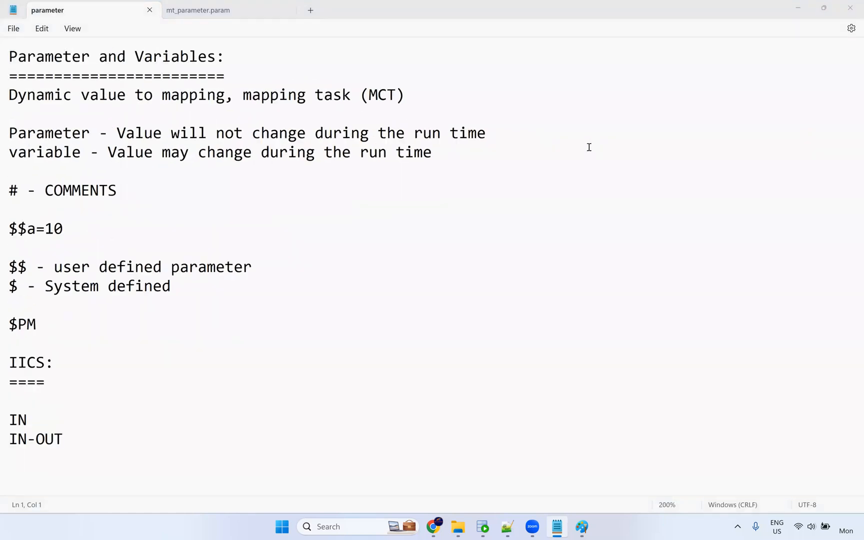
pyautogui.keyDown('ctrl'); pyautogui.scroll(-1, 590, 148); pyautogui.keyUp('ctrl')
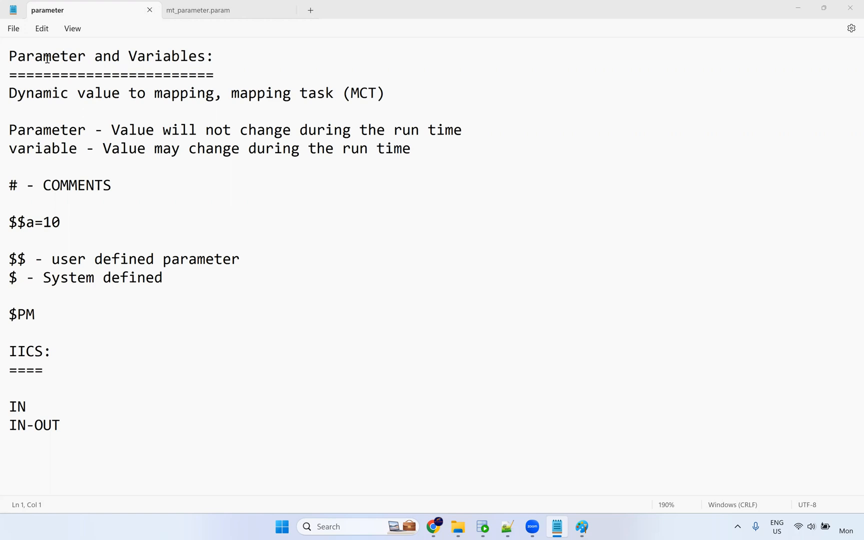
pyautogui.doubleClick(5, 58)
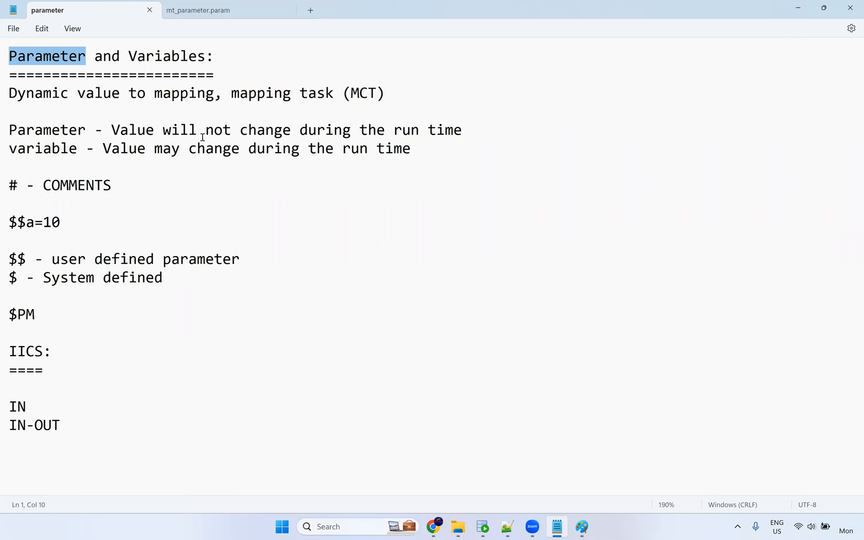
pyautogui.click(465, 131)
pyautogui.moveTo(464, 129); pyautogui.dragTo(112, 131)
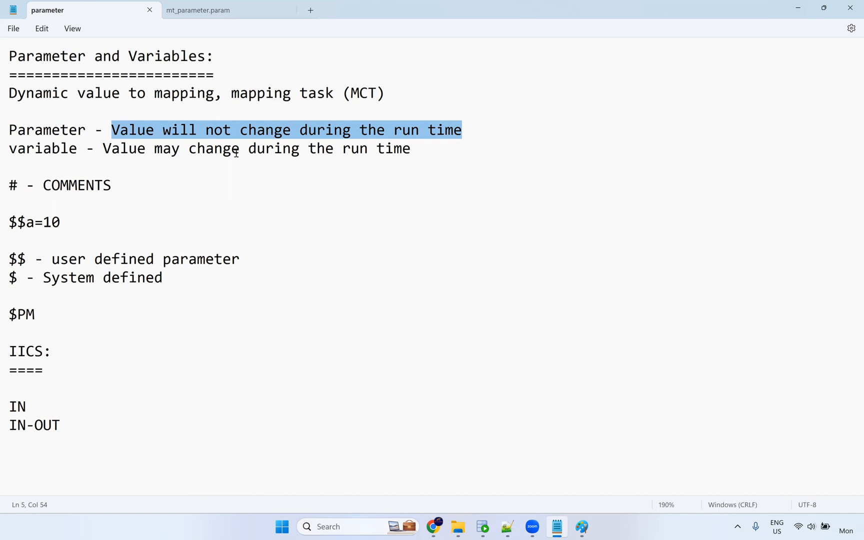
pyautogui.moveTo(64, 221); pyautogui.dragTo(4, 220)
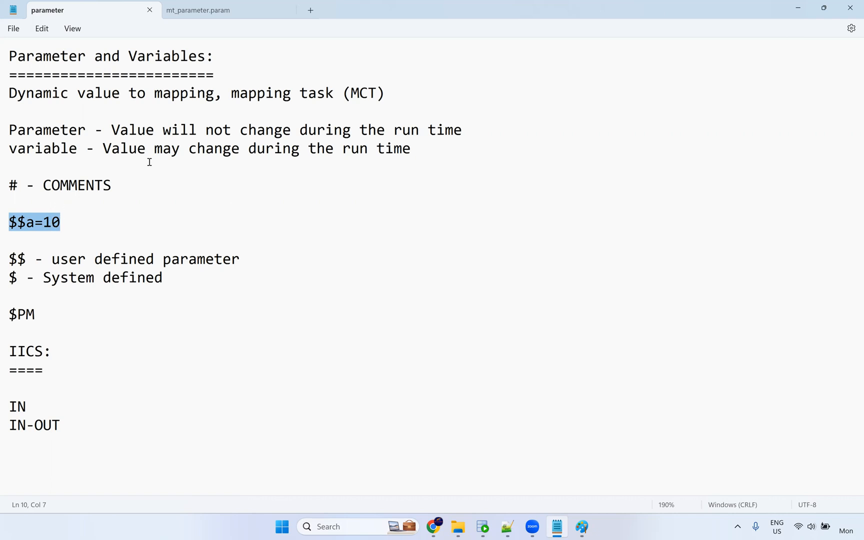
pyautogui.click(42, 223)
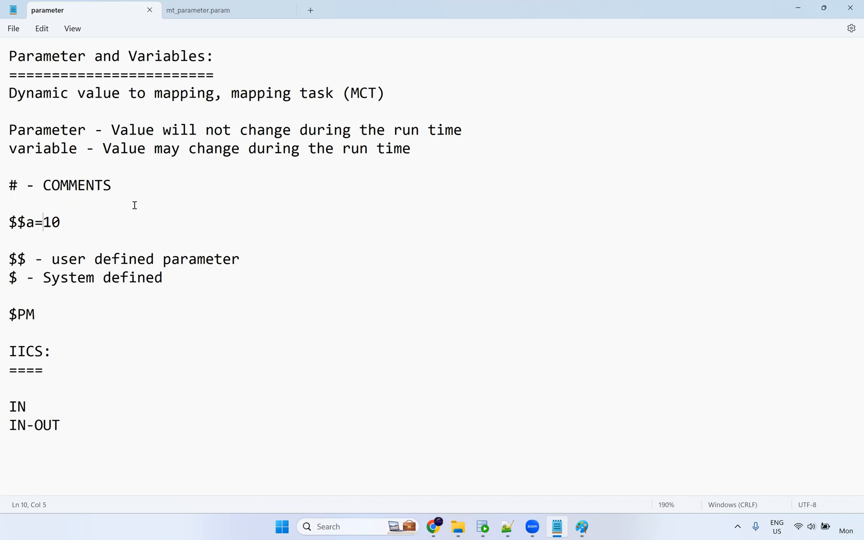
pyautogui.moveTo(61, 222); pyautogui.dragTo(8, 222)
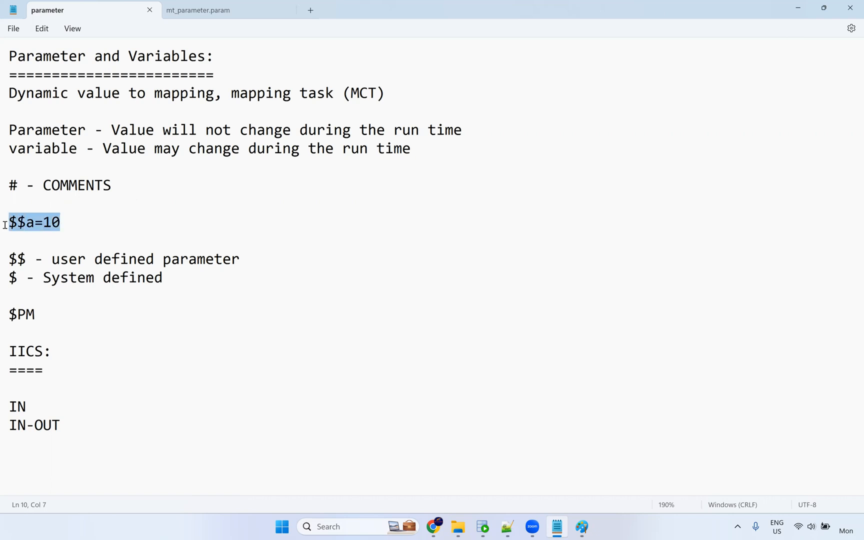
pyautogui.doubleClick(28, 149)
pyautogui.click(47, 228)
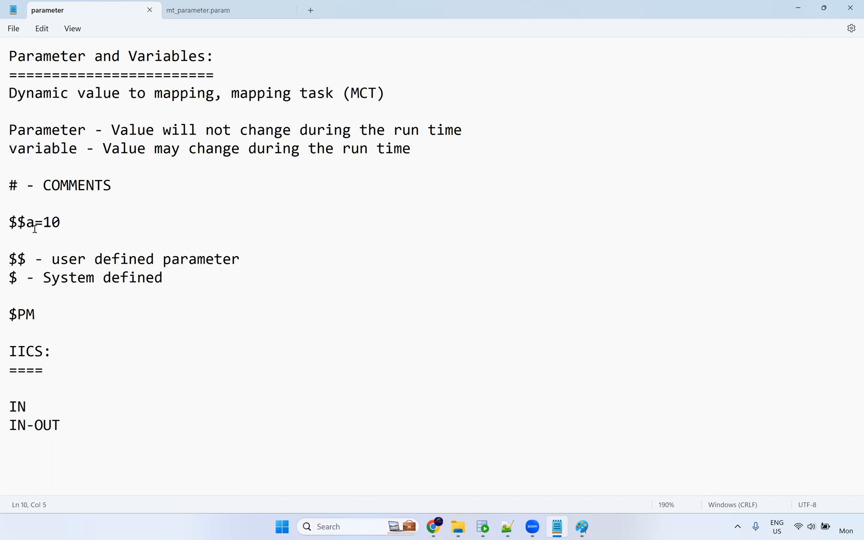
pyautogui.tripleClick(9, 221)
pyautogui.hotkey('ctrl', 'c')
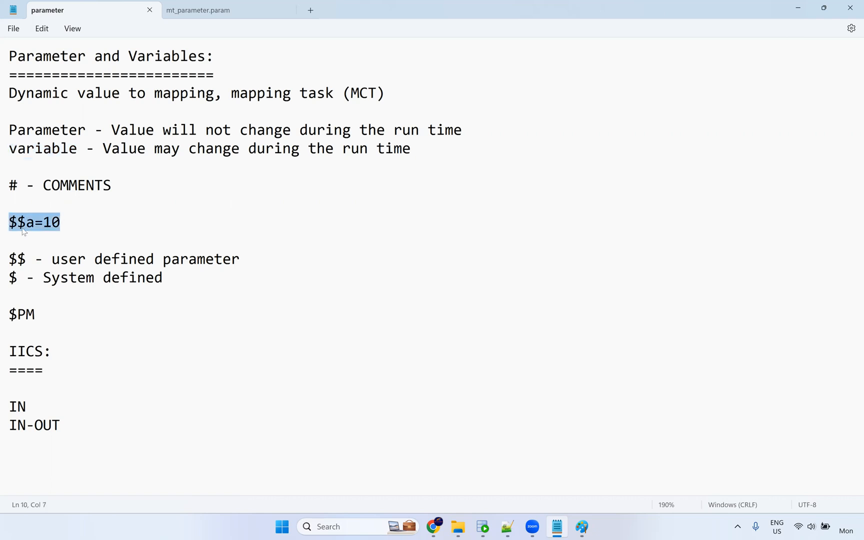
pyautogui.click(102, 227)
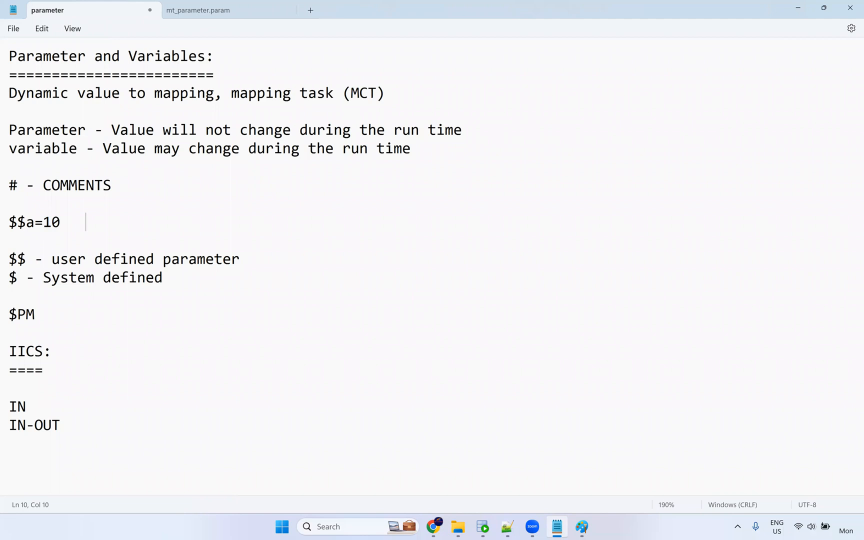
# Duplicate $$a=10 on the example line and change the copy to $$a=15.
pyautogui.hotkey('ctrl', 'v')
pyautogui.press('BackSpace')
pyautogui.write('5')
# Highlight the example line, key words, COMMENTS heading, and user- and system-defined descriptions in turn.
pyautogui.keyDown('shift'); pyautogui.click(5, 220); pyautogui.keyUp('shift')
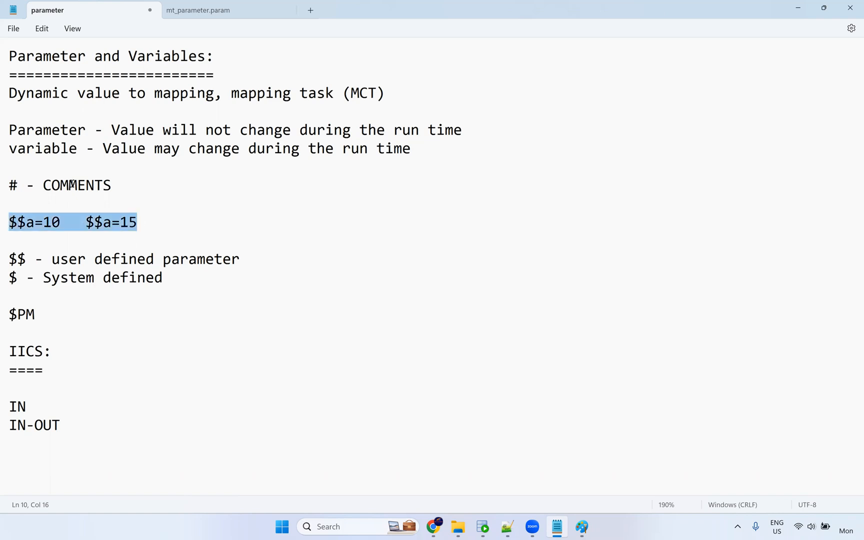
pyautogui.doubleClick(43, 149)
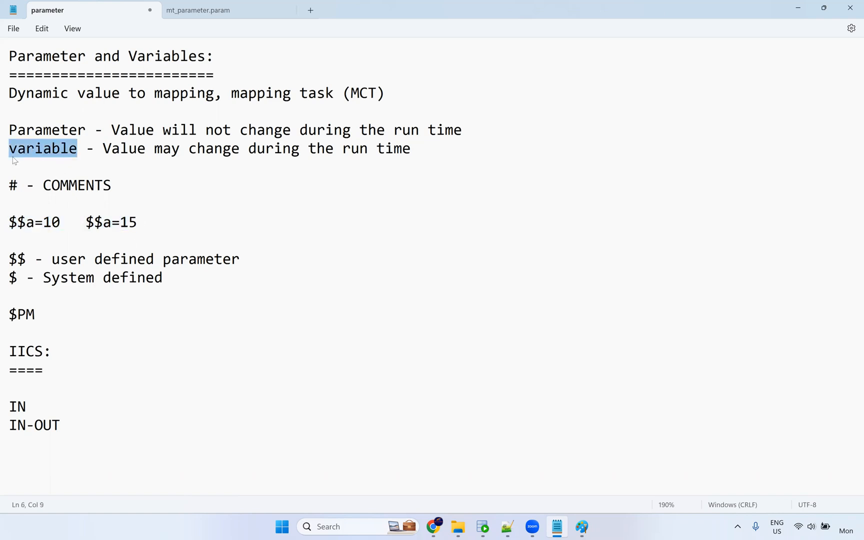
pyautogui.doubleClick(48, 131)
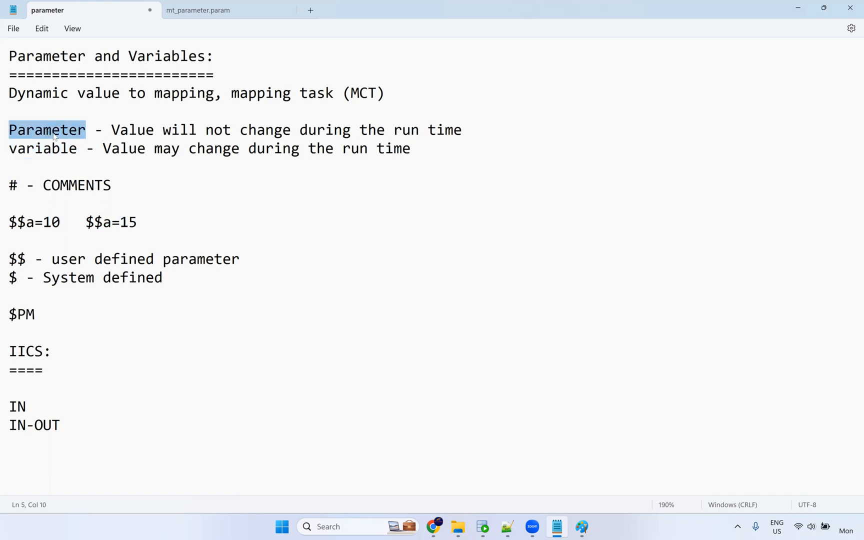
pyautogui.moveTo(121, 183)
pyautogui.mouseDown()
pyautogui.moveTo(4, 185)
pyautogui.moveTo(128, 186)
pyautogui.mouseUp()
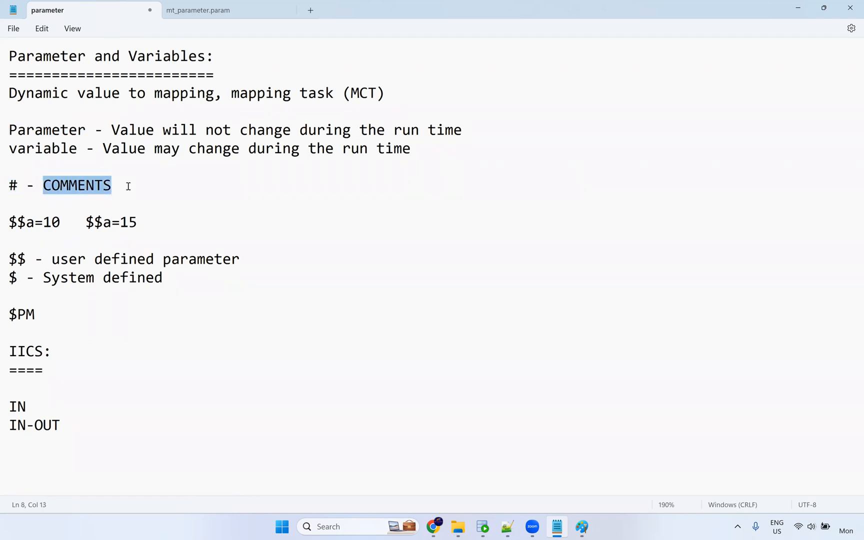
pyautogui.moveTo(28, 260); pyautogui.dragTo(241, 261)
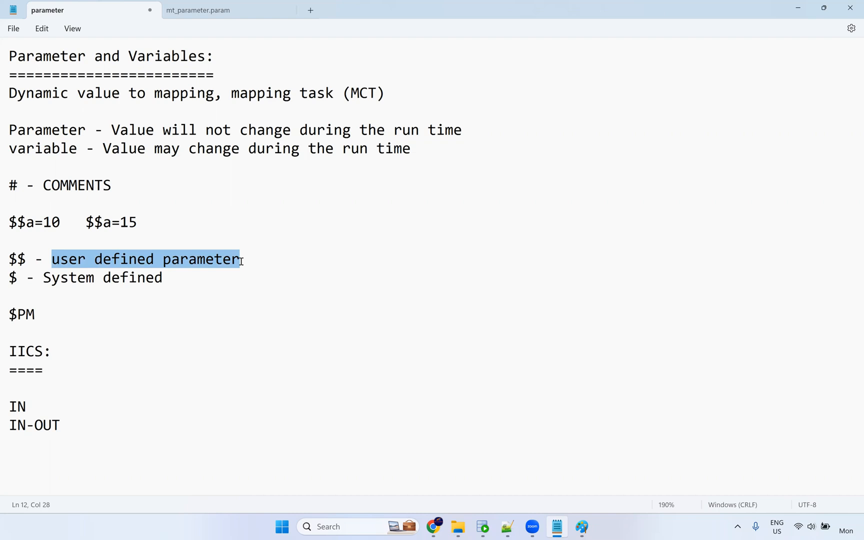
pyautogui.moveTo(5, 277); pyautogui.dragTo(178, 278)
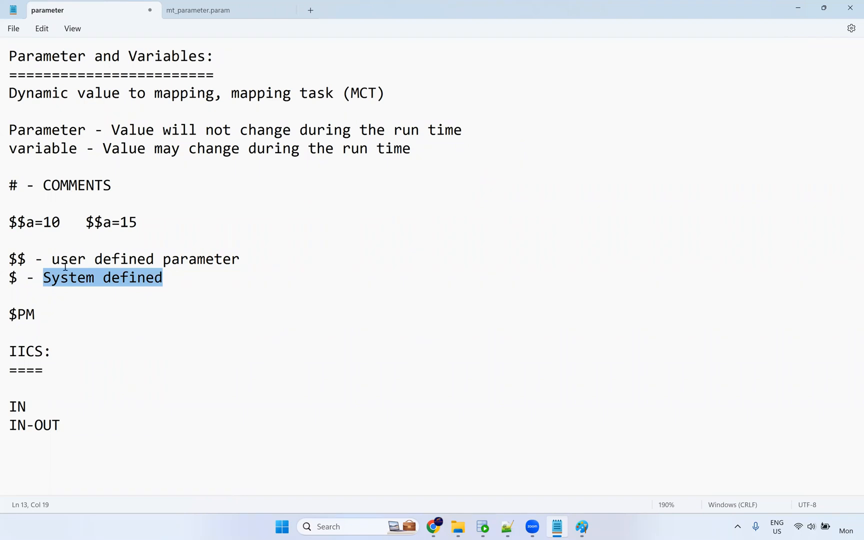
pyautogui.click(41, 315)
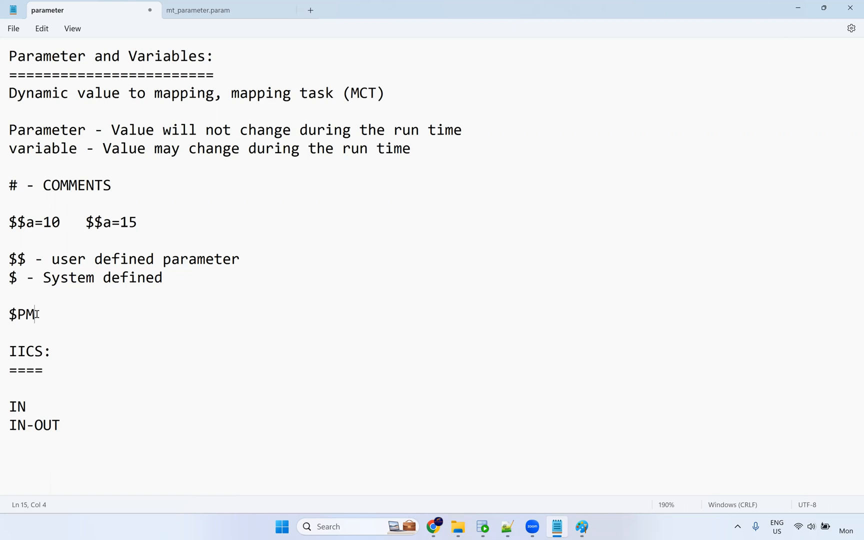
# Highlight the $PM prefix, the IICS heading and the IN and IN-OUT lines in the notes.
pyautogui.moveTo(49, 313); pyautogui.dragTo(5, 315)
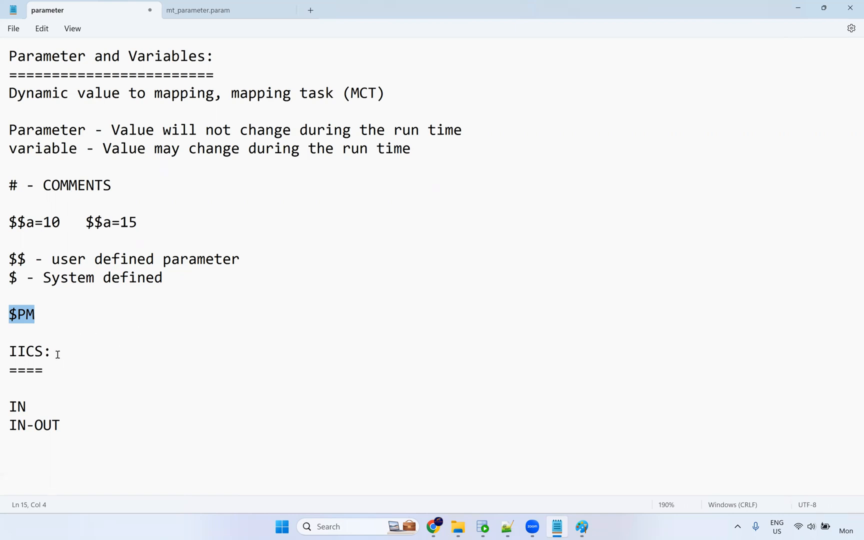
pyautogui.moveTo(55, 352); pyautogui.dragTo(6, 351)
pyautogui.moveTo(37, 406); pyautogui.dragTo(3, 406)
pyautogui.tripleClick(5, 425)
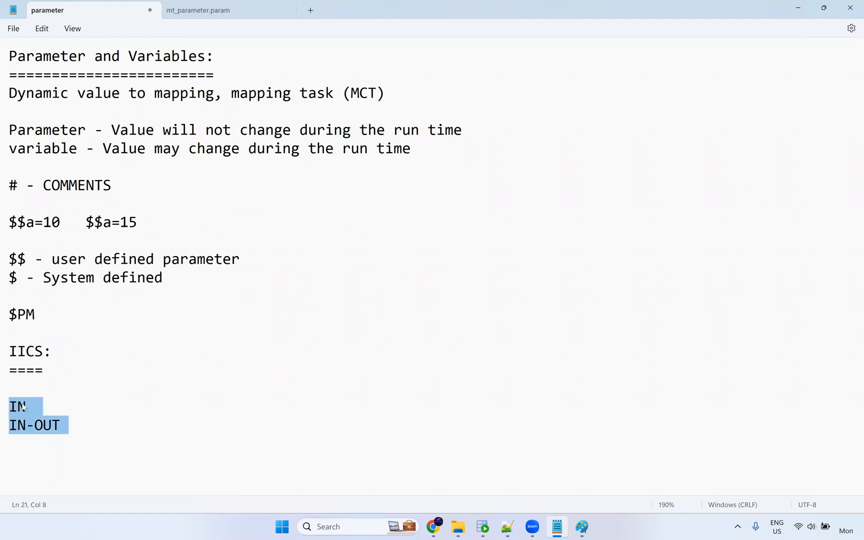
pyautogui.click(11, 406)
pyautogui.doubleClick(5, 408)
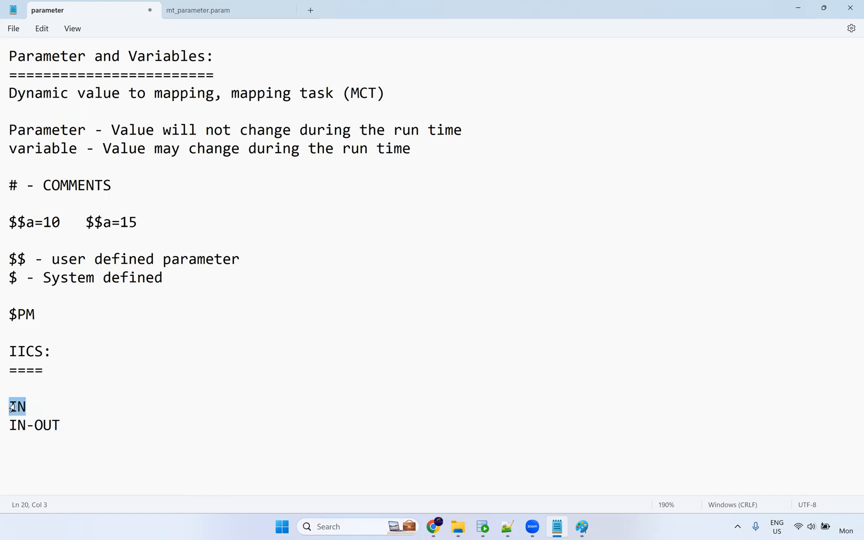
pyautogui.click(24, 426)
pyautogui.moveTo(63, 429); pyautogui.dragTo(5, 431)
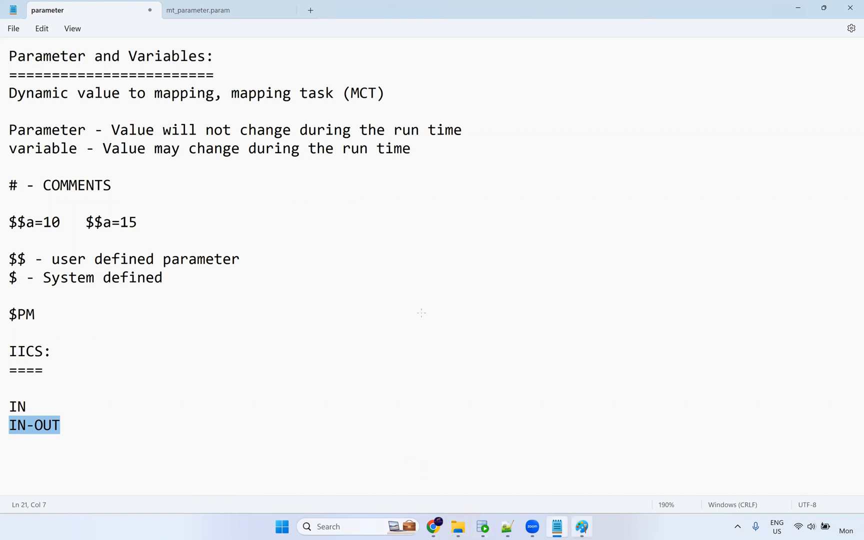
# In Paint, draw two tall rounded rectangles, one on the left and a larger one on the right.
pyautogui.hotkey('alt', 'Tab')
pyautogui.click(327, 56)
pyautogui.moveTo(68, 190); pyautogui.dragTo(164, 330)
pyautogui.moveTo(131, 285); pyautogui.dragTo(138, 302)
pyautogui.moveTo(545, 207); pyautogui.dragTo(679, 375)
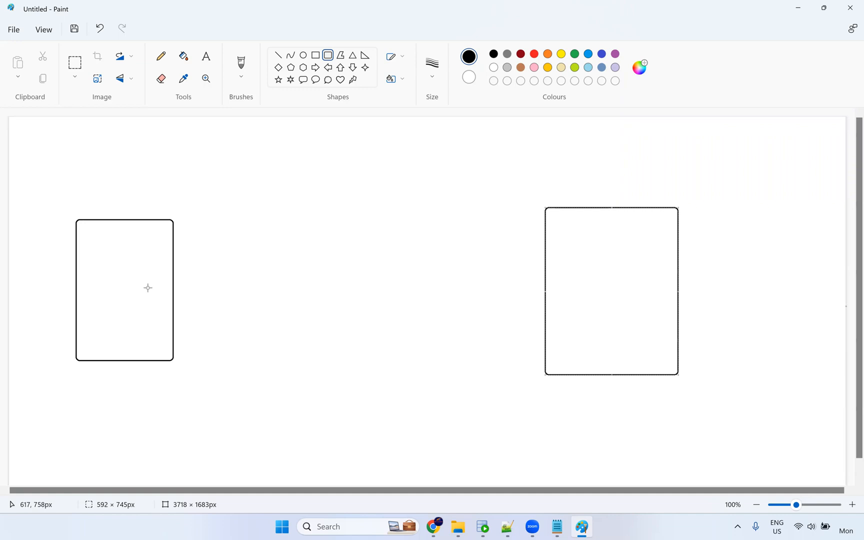
# Add the text label 'Source' beneath the left box.
pyautogui.click(206, 56)
pyautogui.click(95, 379)
pyautogui.write('Source')
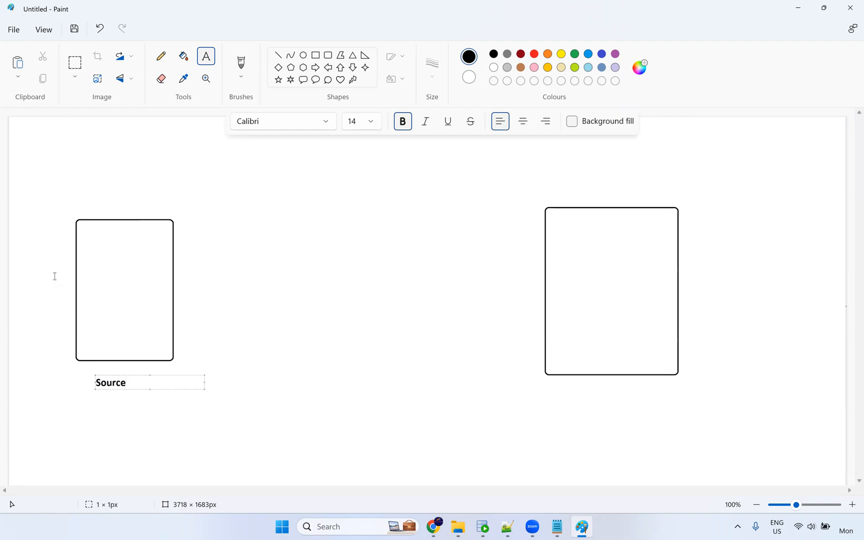
pyautogui.click(143, 249)
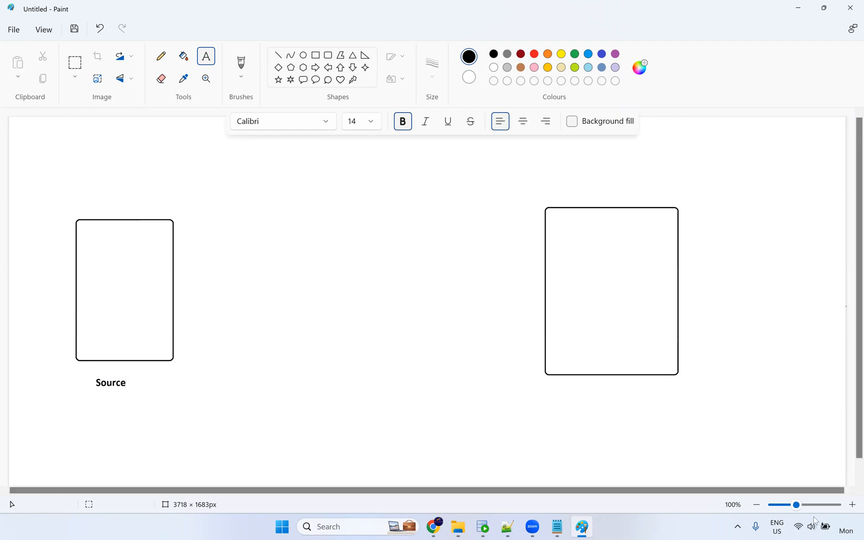
# Draw a small rounded rectangle midway between the two large boxes.
pyautogui.click(160, 56)
pyautogui.click(327, 56)
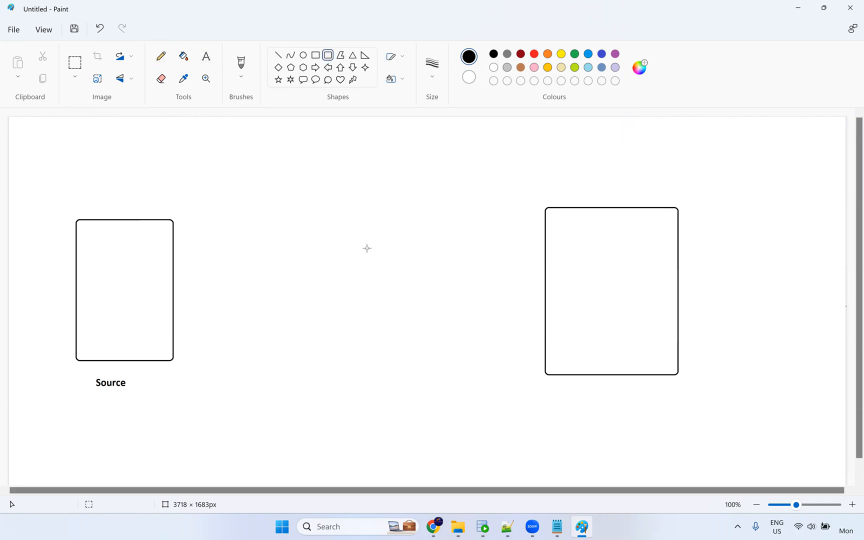
pyautogui.moveTo(313, 256); pyautogui.dragTo(384, 297)
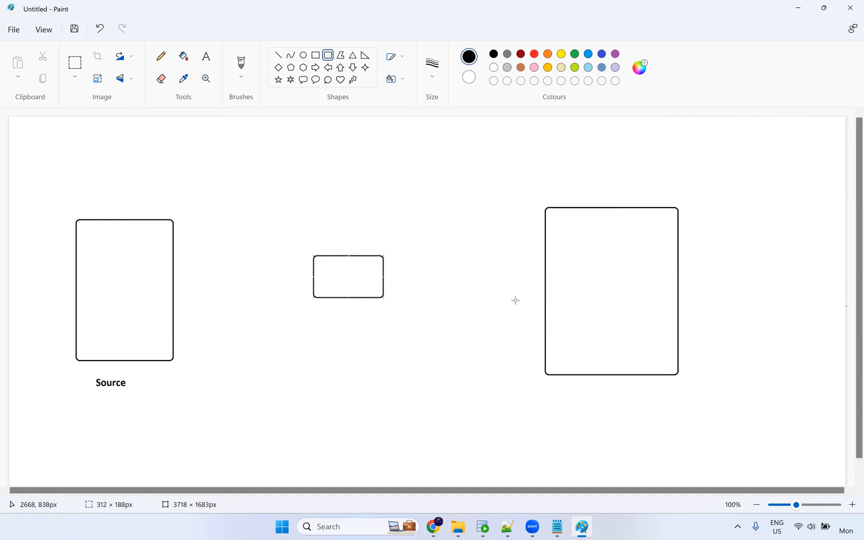
# With a 2px blue pencil, draw lines linking the left, middle and right boxes.
pyautogui.click(271, 266)
pyautogui.click(160, 56)
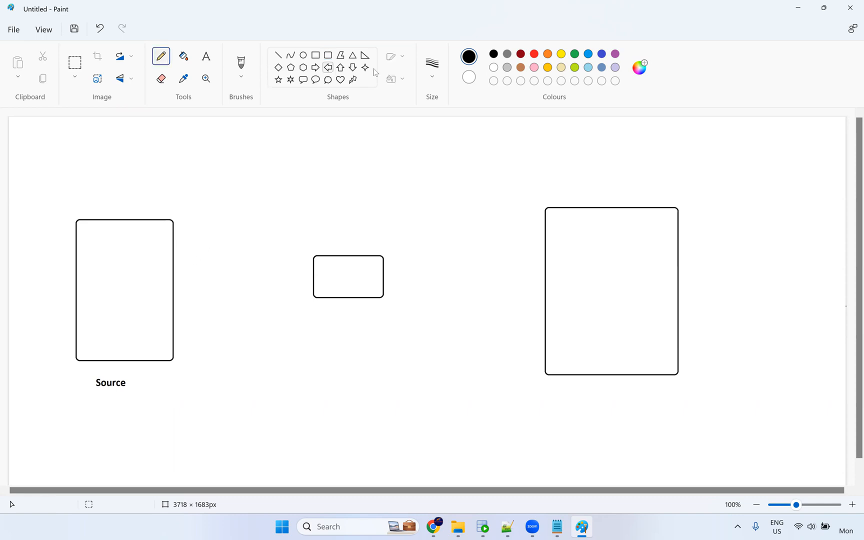
pyautogui.click(440, 125)
pyautogui.click(588, 55)
pyautogui.moveTo(171, 273); pyautogui.dragTo(312, 276)
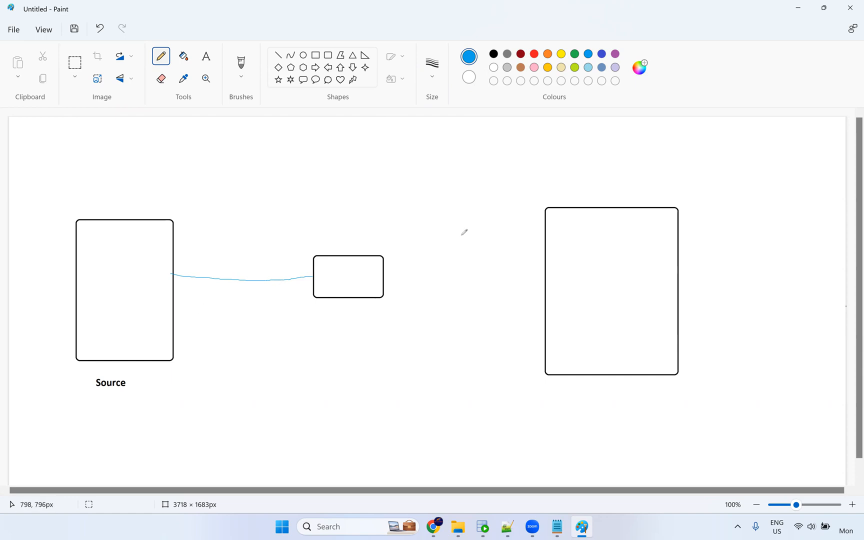
pyautogui.moveTo(384, 274); pyautogui.dragTo(546, 283)
# Handwrite '7:00am Daily' above the middle box.
pyautogui.moveTo(311, 145)
pyautogui.mouseDown()
pyautogui.moveTo(328, 159)
pyautogui.moveTo(385, 150)
pyautogui.moveTo(399, 162)
pyautogui.moveTo(481, 156)
pyautogui.moveTo(479, 167)
pyautogui.mouseUp()
pyautogui.click(337, 157)
pyautogui.click(466, 145)
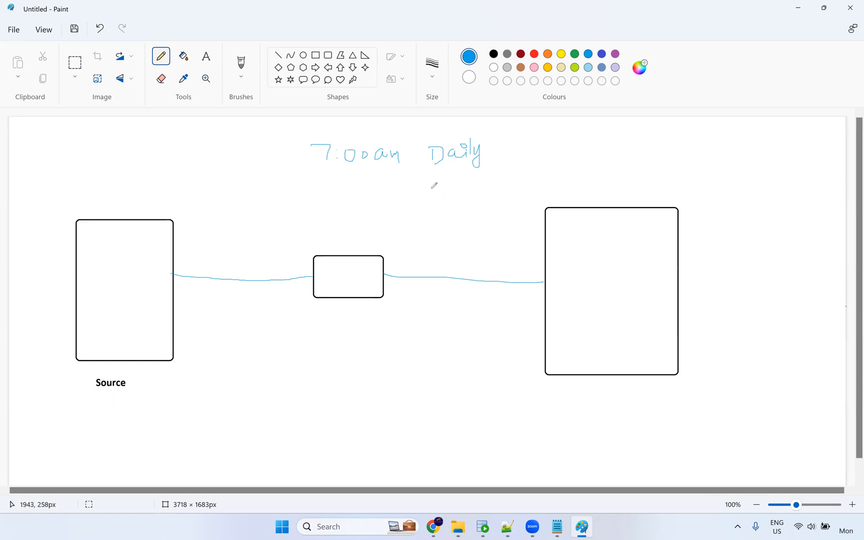
# Handwrite a second time below 7:00am and draw a brace grouping the two times.
pyautogui.moveTo(194, 142)
pyautogui.mouseDown()
pyautogui.moveTo(204, 155)
pyautogui.moveTo(240, 143)
pyautogui.moveTo(206, 172)
pyautogui.moveTo(259, 167)
pyautogui.moveTo(260, 144)
pyautogui.moveTo(270, 138)
pyautogui.moveTo(271, 152)
pyautogui.mouseUp()
pyautogui.click(214, 147)
pyautogui.click(216, 170)
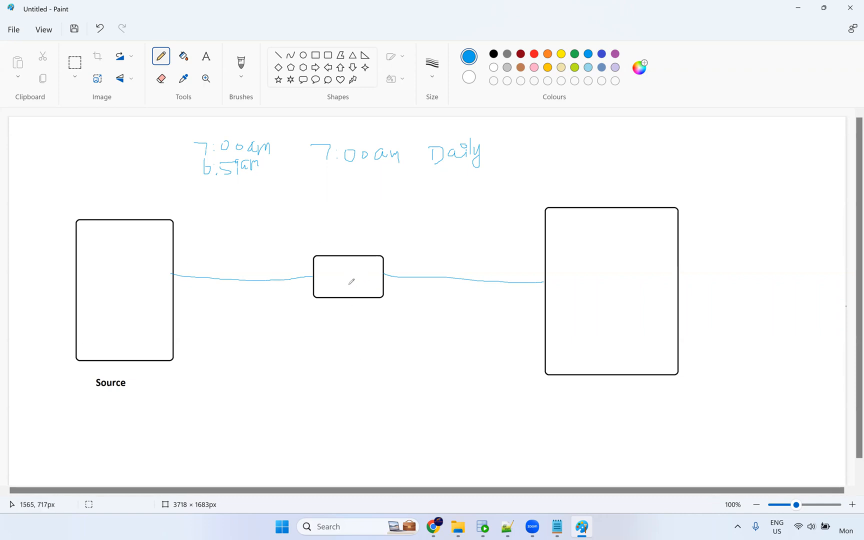
pyautogui.moveTo(270, 134)
pyautogui.mouseDown()
pyautogui.moveTo(284, 174)
pyautogui.moveTo(265, 181)
pyautogui.mouseUp()
# In red, write the 'IICS' label under the middle box and draw arrows pointing at both times.
pyautogui.click(534, 54)
pyautogui.moveTo(332, 320)
pyautogui.mouseDown()
pyautogui.moveTo(333, 311)
pyautogui.moveTo(340, 323)
pyautogui.moveTo(356, 319)
pyautogui.mouseUp()
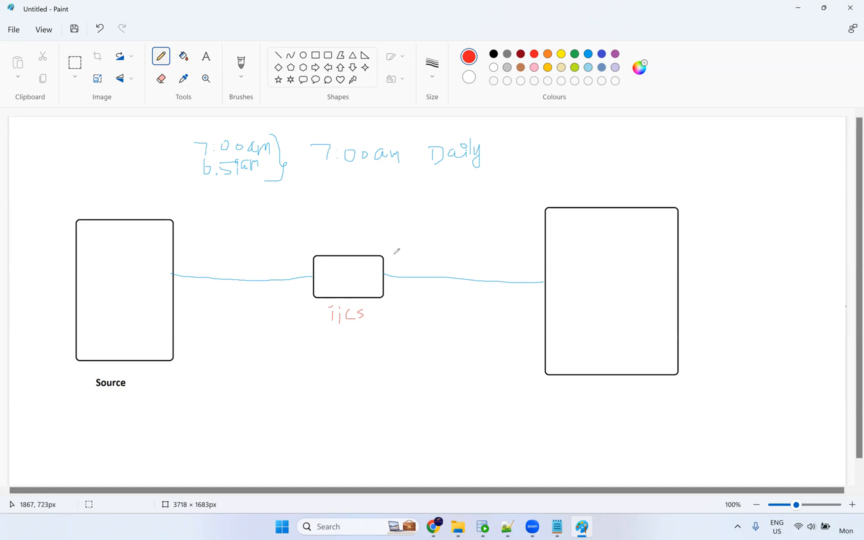
pyautogui.moveTo(266, 133); pyautogui.dragTo(276, 136)
pyautogui.moveTo(174, 149)
pyautogui.mouseDown()
pyautogui.moveTo(194, 147)
pyautogui.moveTo(200, 172)
pyautogui.mouseUp()
pyautogui.moveTo(200, 172); pyautogui.dragTo(195, 175)
# Type the audit column names commit_ts, Cre_ts and Upd_ts line by line inside the Source box.
pyautogui.click(205, 56)
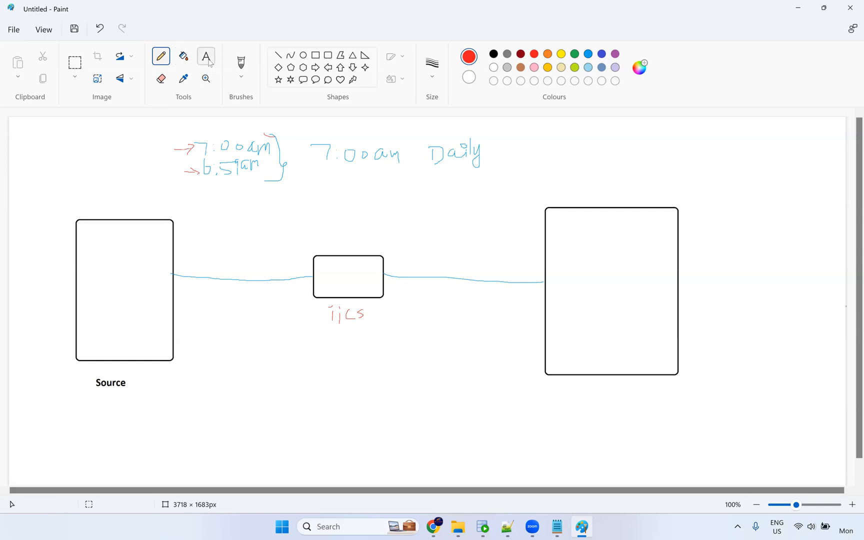
pyautogui.click(88, 260)
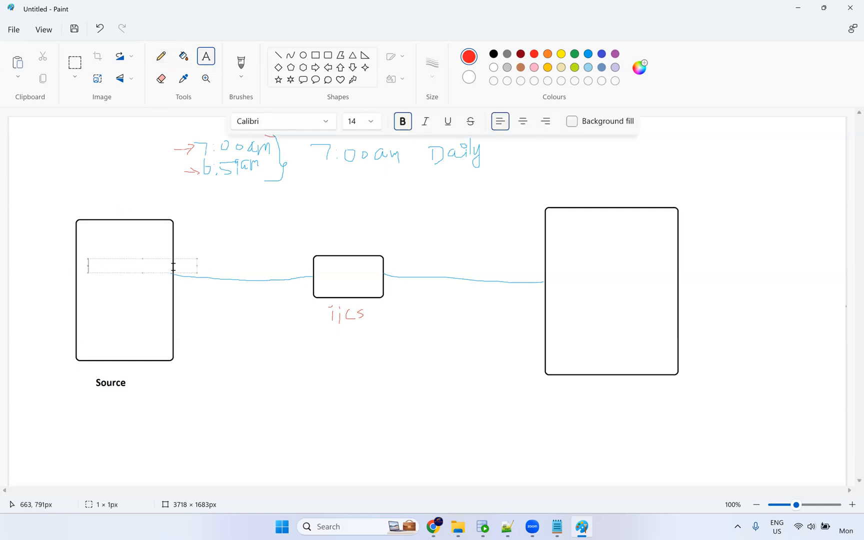
pyautogui.write('commit_ts')
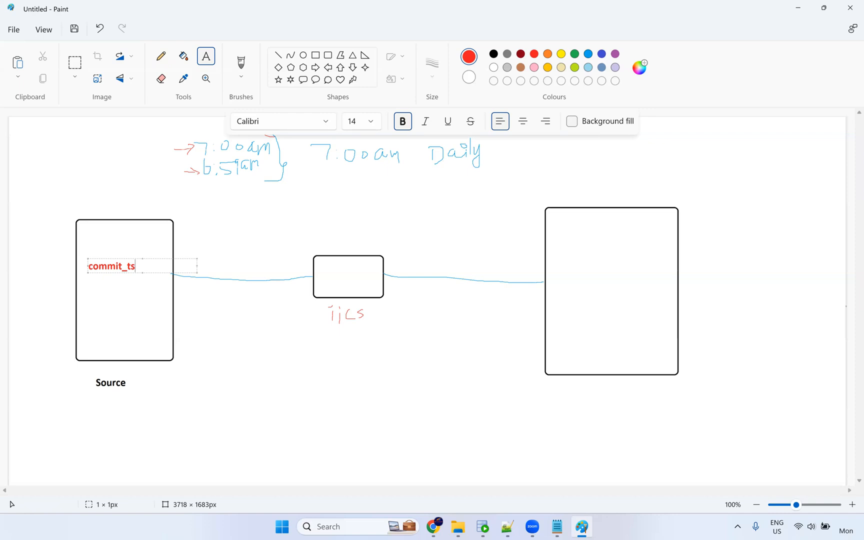
pyautogui.press('Return')
pyautogui.write('Cre')
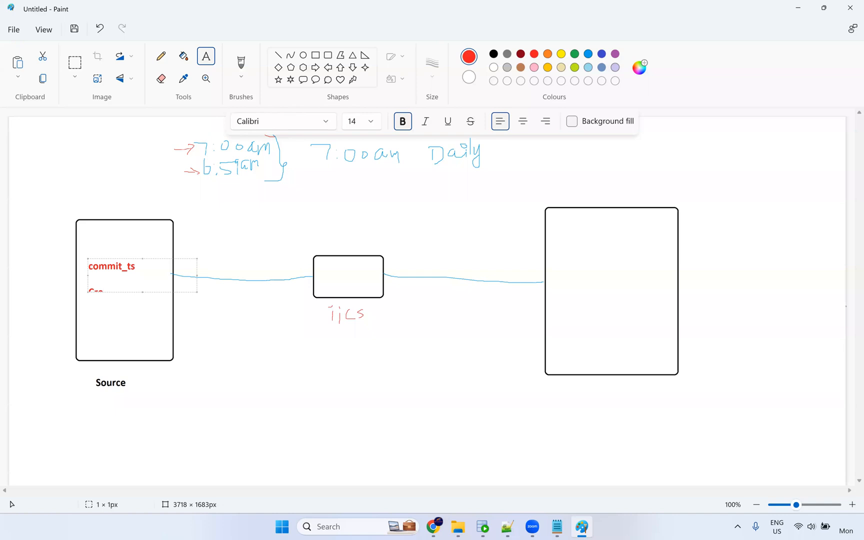
pyautogui.write('_ts')
pyautogui.press('Return')
pyautogui.write('Updas')
pyautogui.press('Return')
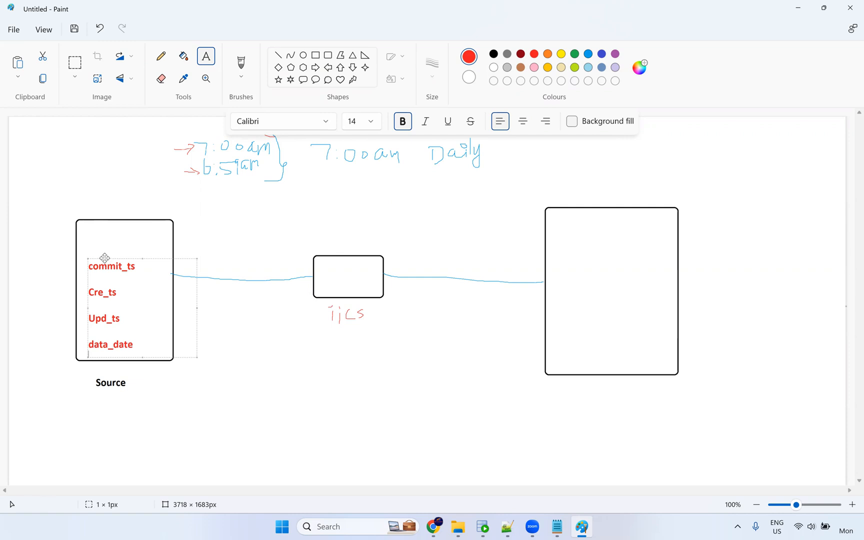
# Add a green 'Audit columns' heading above the red column list.
pyautogui.moveTo(104, 259); pyautogui.dragTo(114, 246)
pyautogui.click(108, 223)
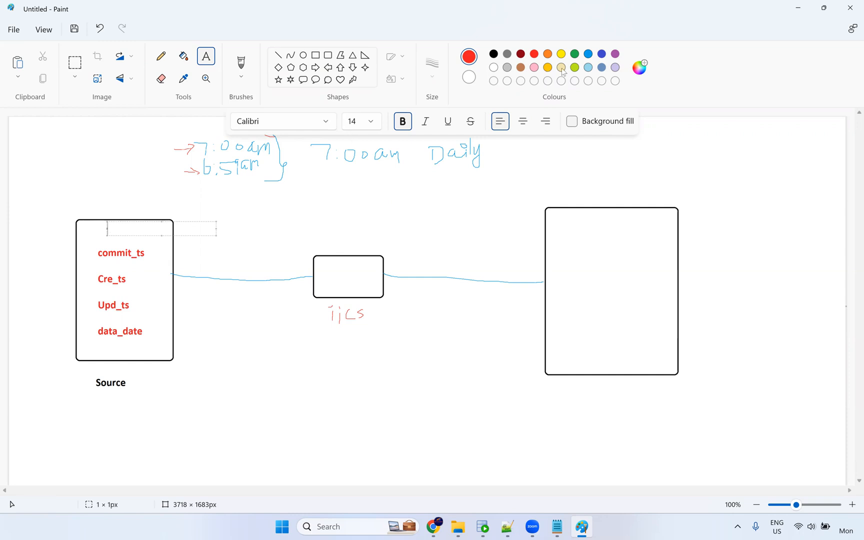
pyautogui.click(575, 54)
pyautogui.write('Audit columns')
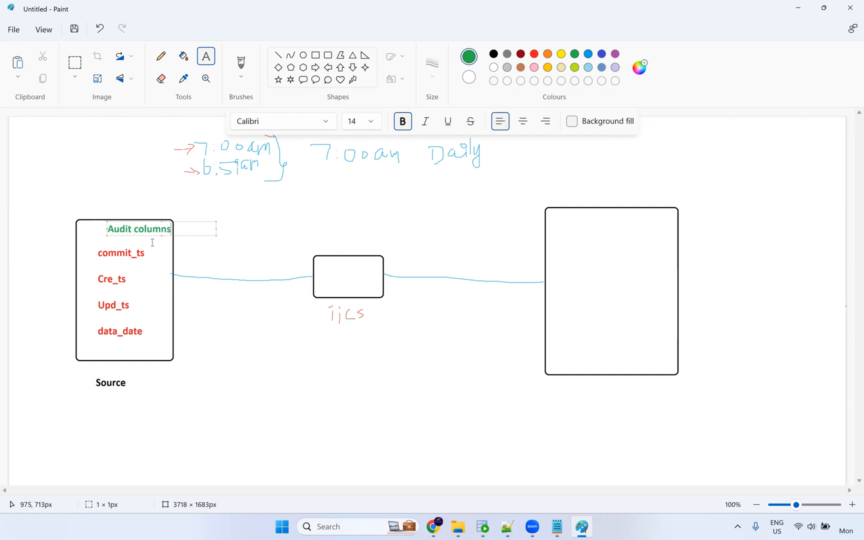
pyautogui.moveTo(135, 220); pyautogui.dragTo(125, 225)
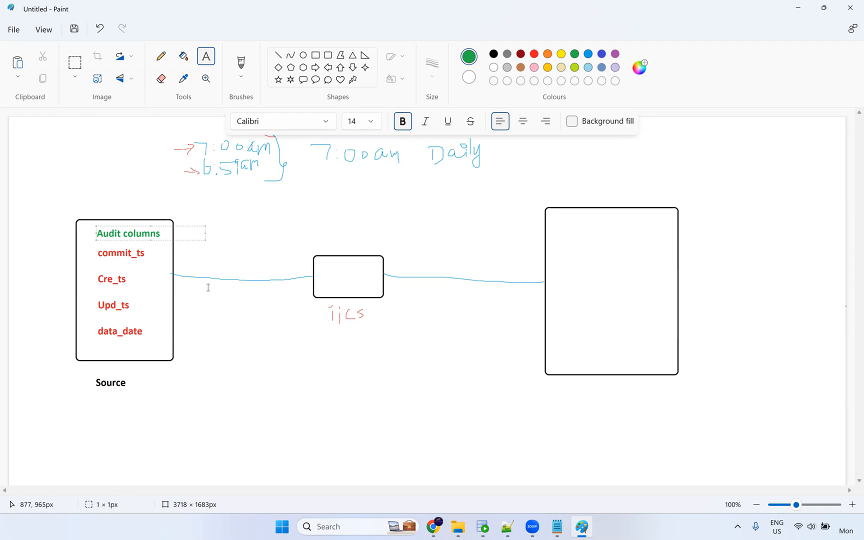
pyautogui.click(160, 258)
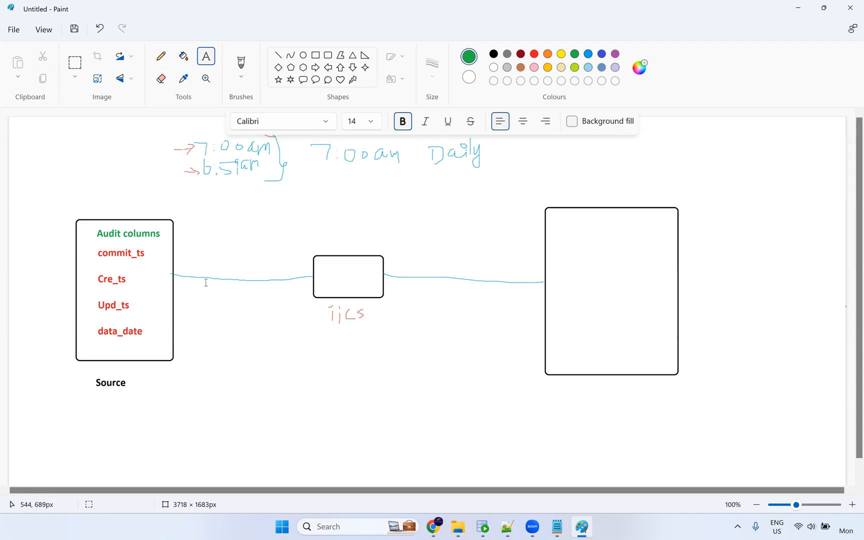
# Label the first connecting line 'SQ' and bring the Informatica login page forward.
pyautogui.click(228, 269)
pyautogui.write('SQ')
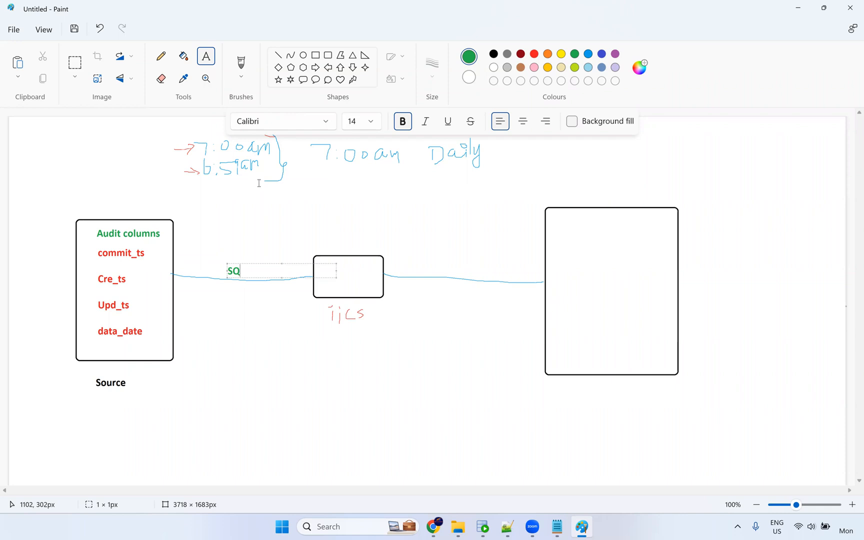
pyautogui.click(306, 206)
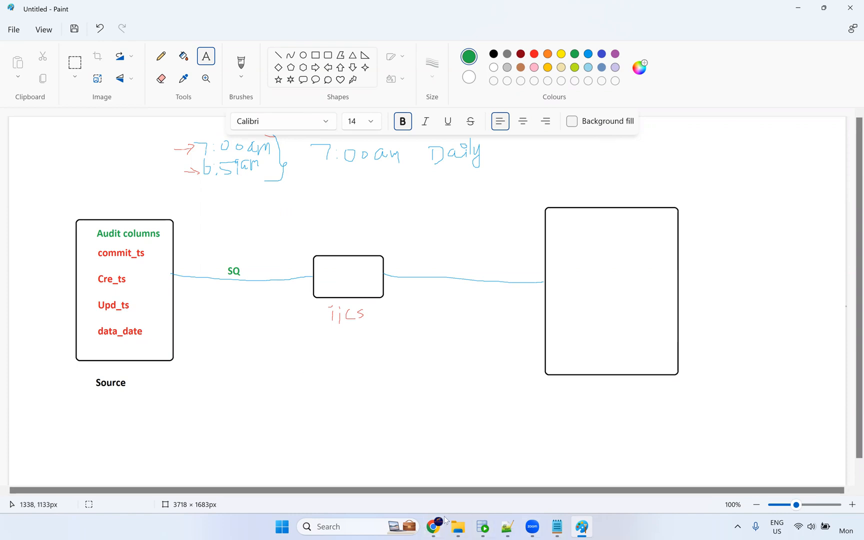
pyautogui.click(433, 526)
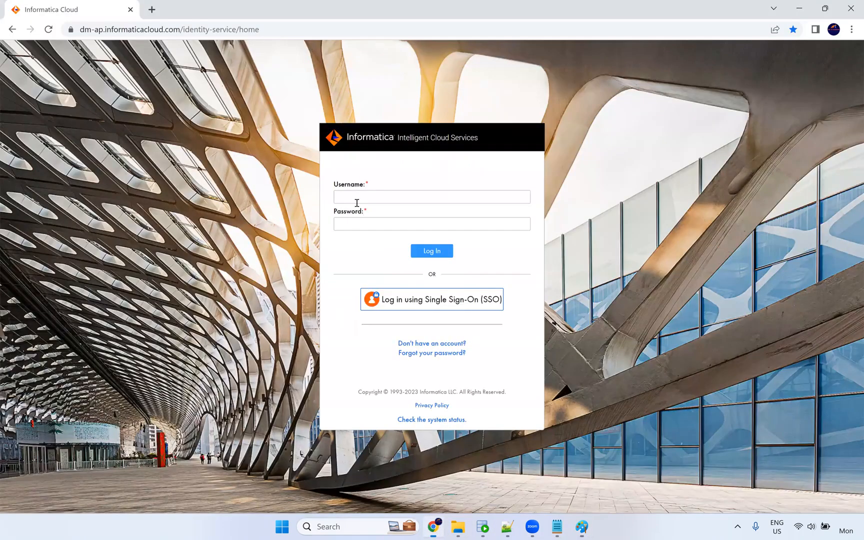
# Sign in to Informatica Cloud with the account's username and password.
pyautogui.click(369, 187)
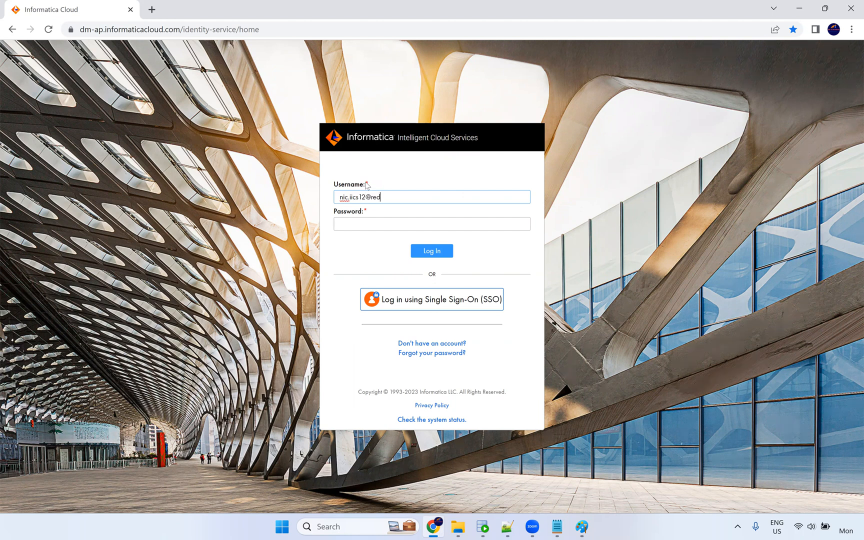
pyautogui.press('Tab')
pyautogui.write('••••••••••')
pyautogui.press('Return')
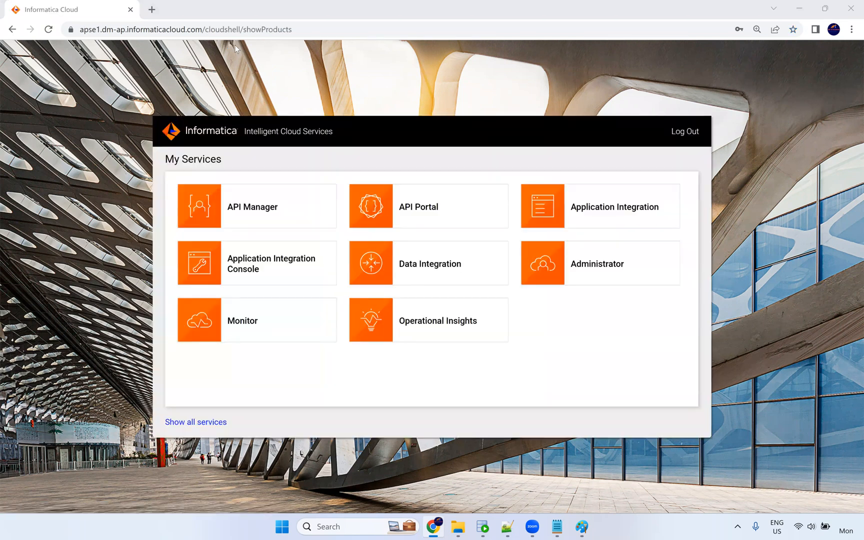
# Check the NIC runtime environment under Administrator, then switch to the Data Integration service.
pyautogui.click(583, 270)
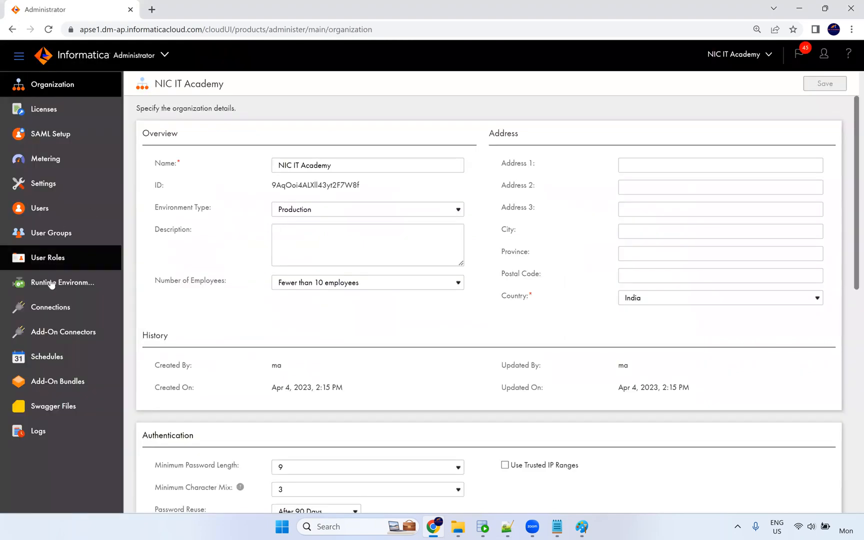
pyautogui.click(52, 284)
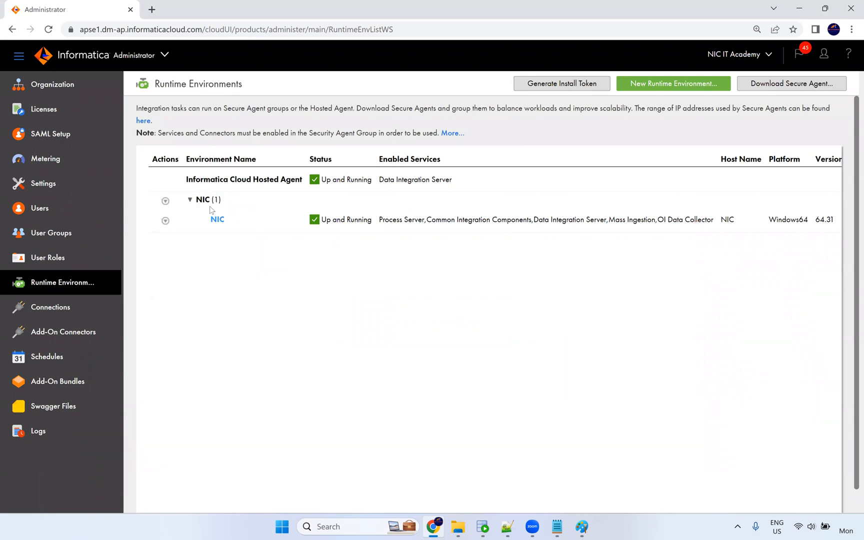
pyautogui.click(159, 55)
pyautogui.click(426, 267)
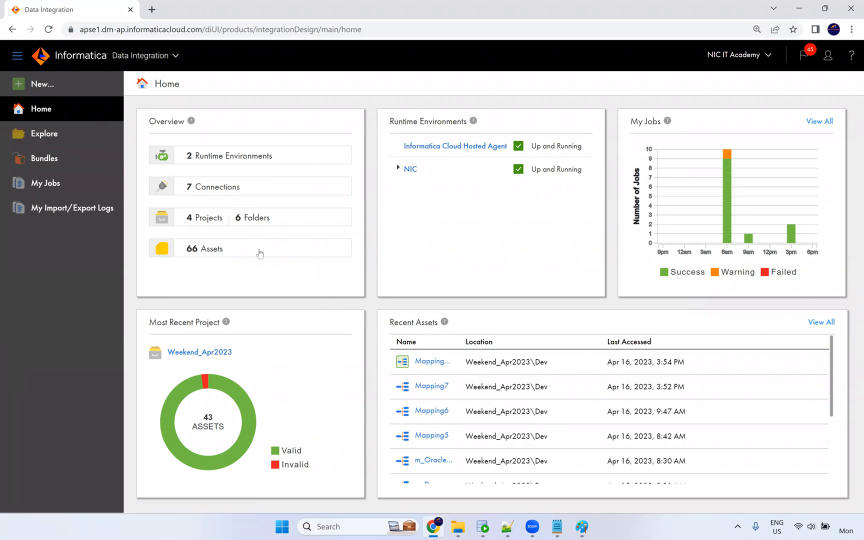
# Create a blank mapping, name it m_Parameter, and select its Source node.
pyautogui.click(42, 88)
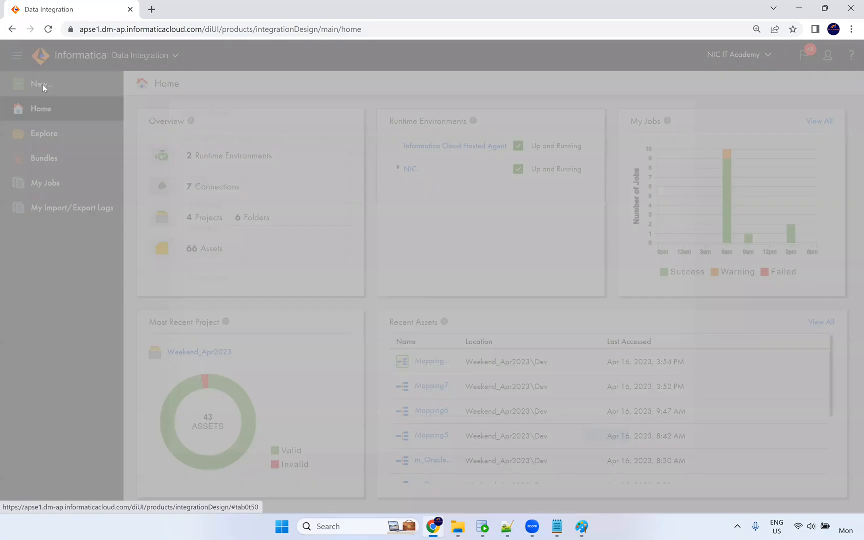
pyautogui.click(221, 204)
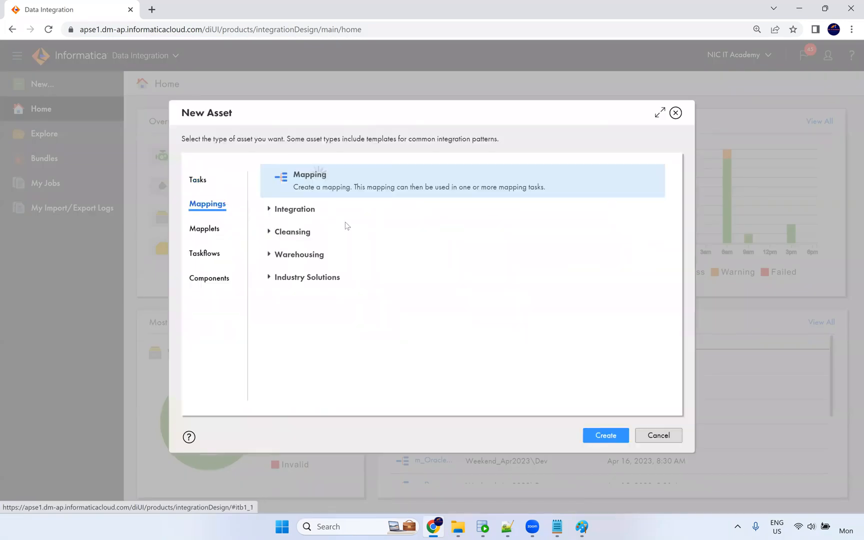
pyautogui.click(604, 436)
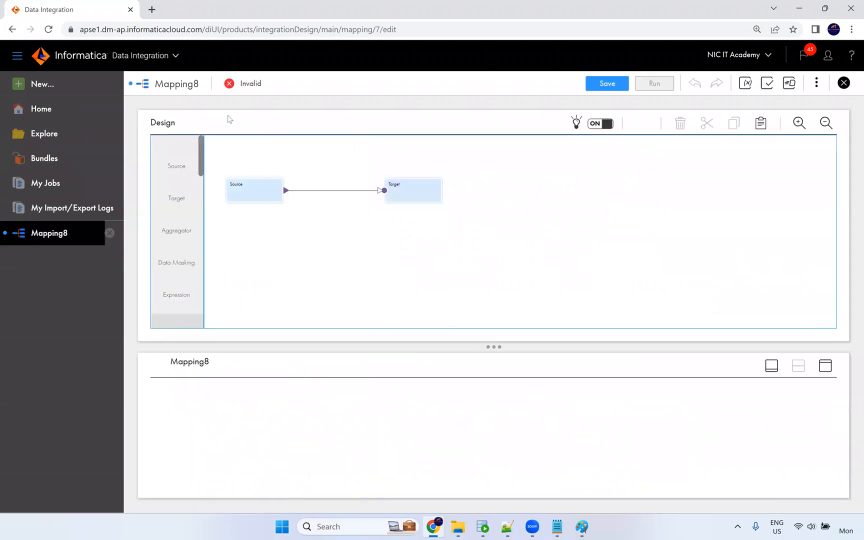
pyautogui.write('m')
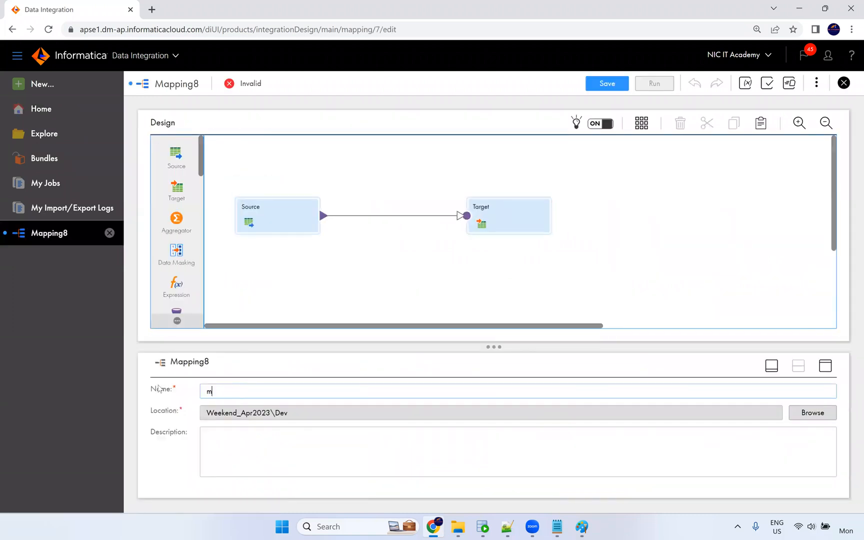
pyautogui.write('_Paramet')
pyautogui.click(388, 272)
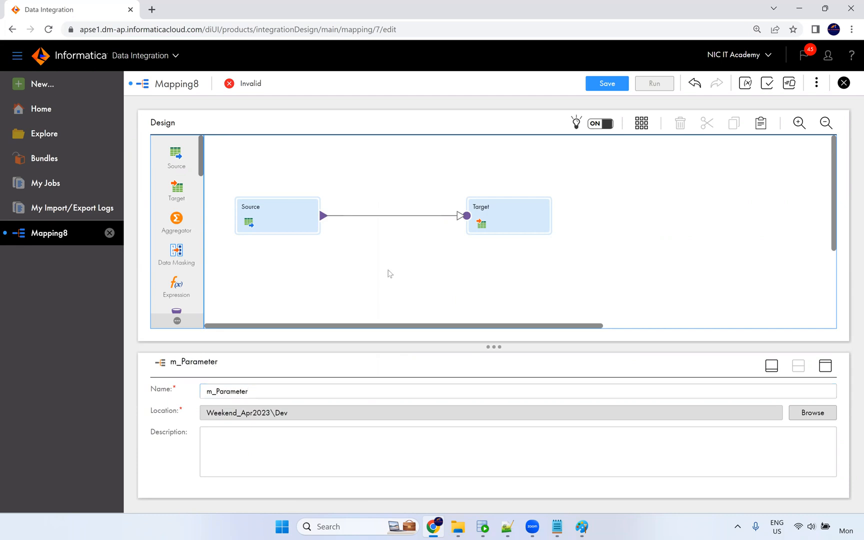
pyautogui.click(273, 213)
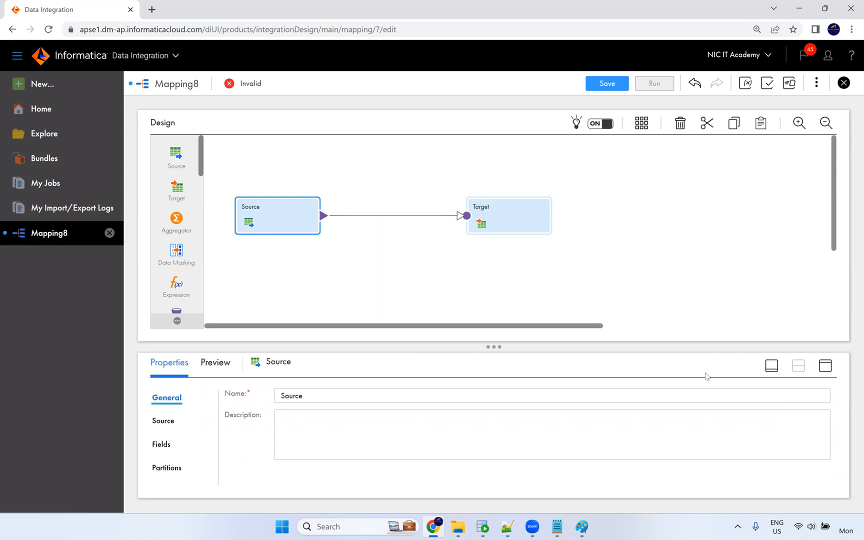
# Point the Source at the Oracle_Src connection in the expanded properties panel.
pyautogui.click(826, 365)
pyautogui.click(167, 183)
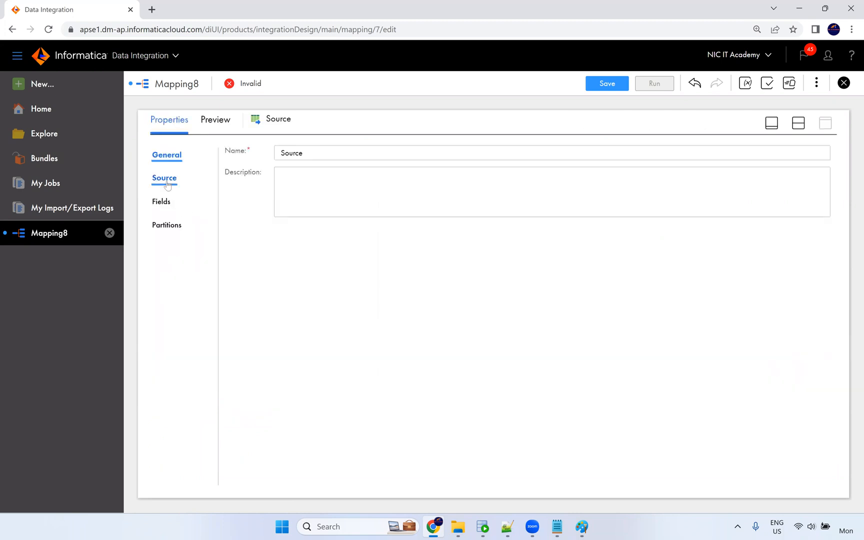
pyautogui.click(310, 184)
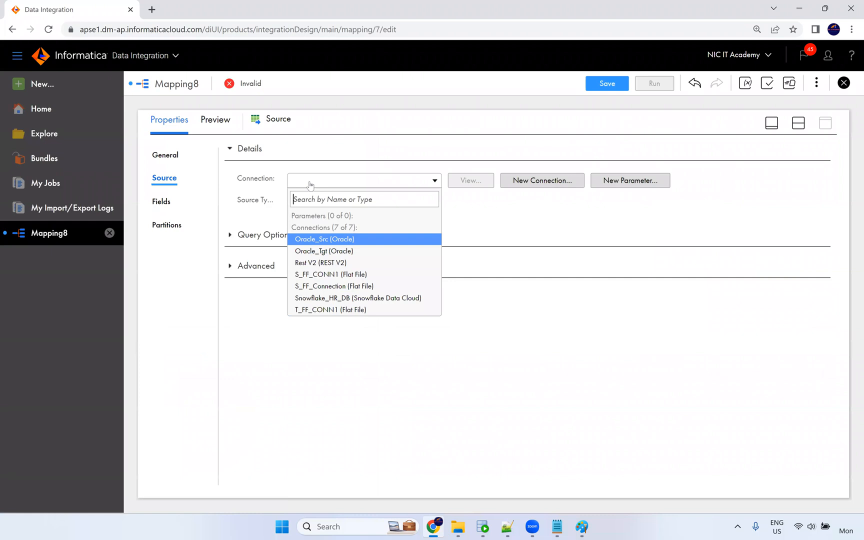
pyautogui.click(328, 241)
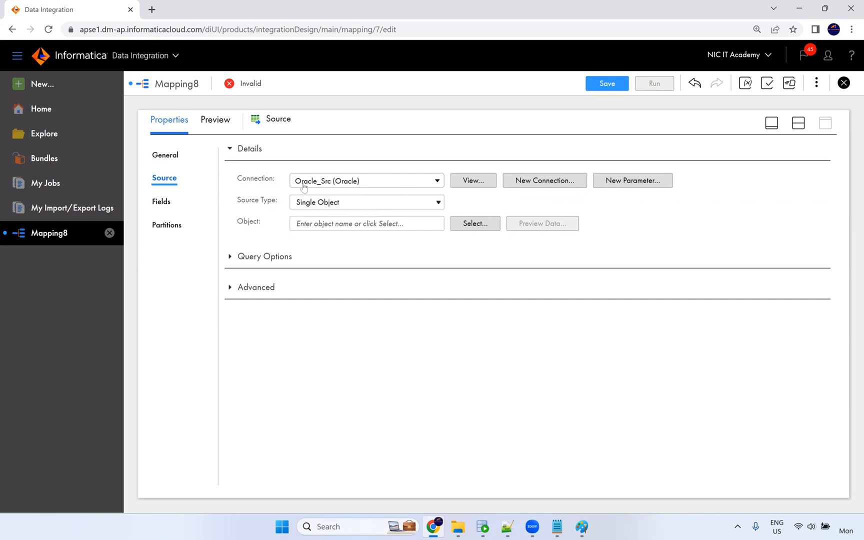
# Choose EMPLOYEES as the source object and expand its Query Options.
pyautogui.click(473, 226)
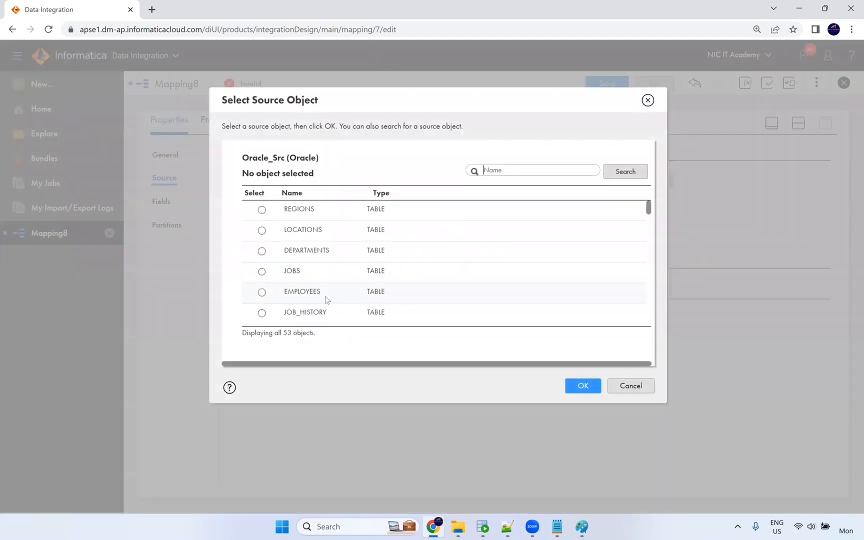
pyautogui.click(329, 298)
pyautogui.click(570, 386)
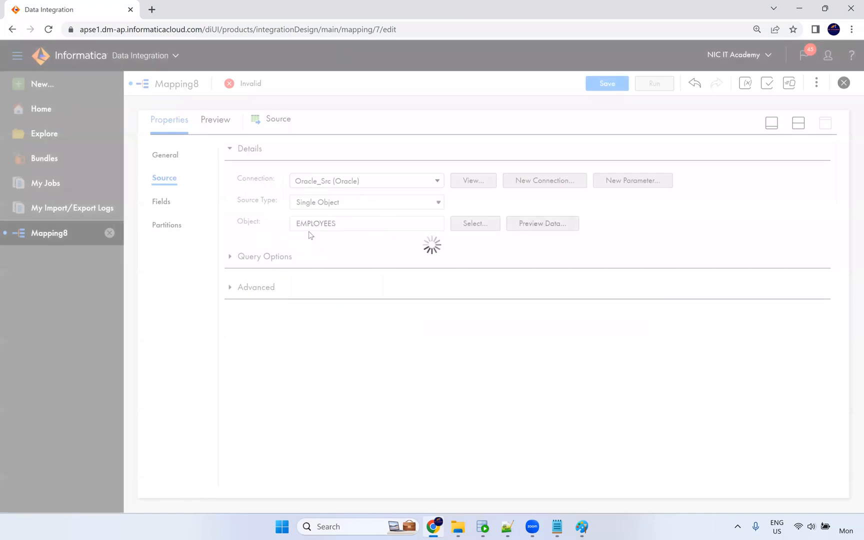
pyautogui.click(230, 257)
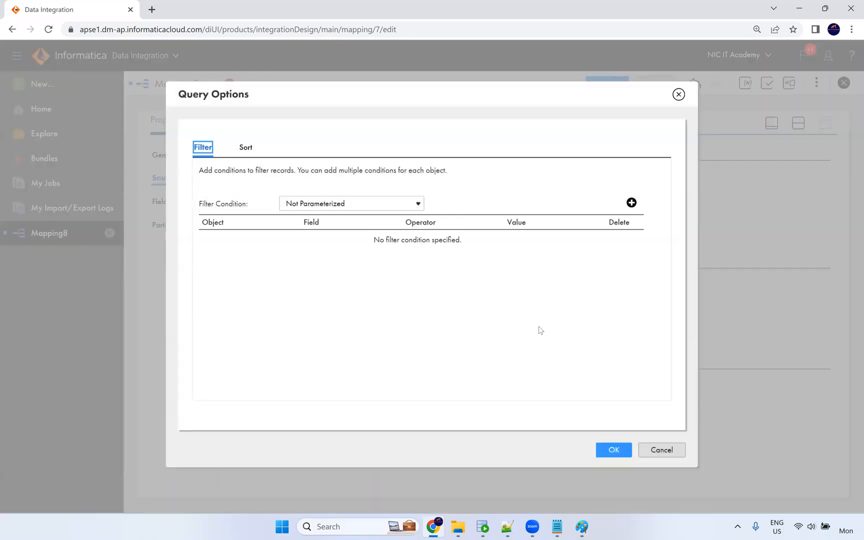
# Set the EMPLOYEES source filter to an Advanced condition reading $$where.
pyautogui.click(643, 444)
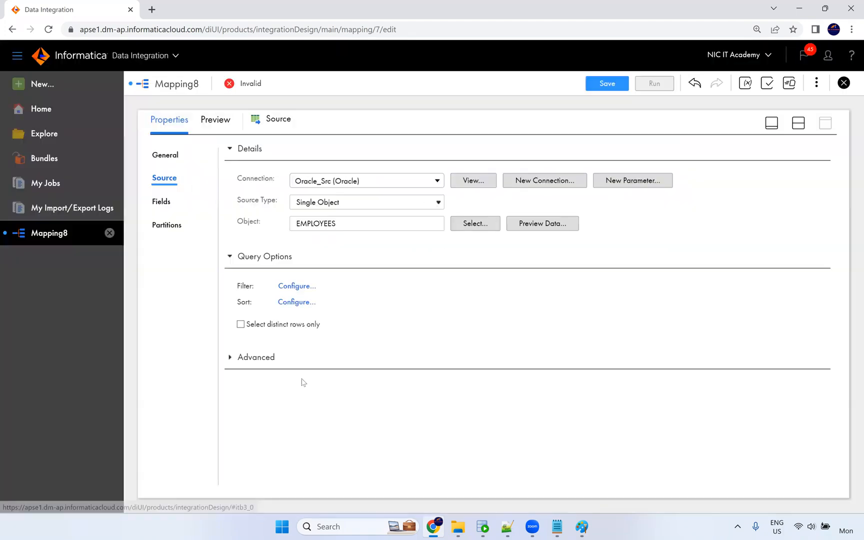
pyautogui.click(241, 357)
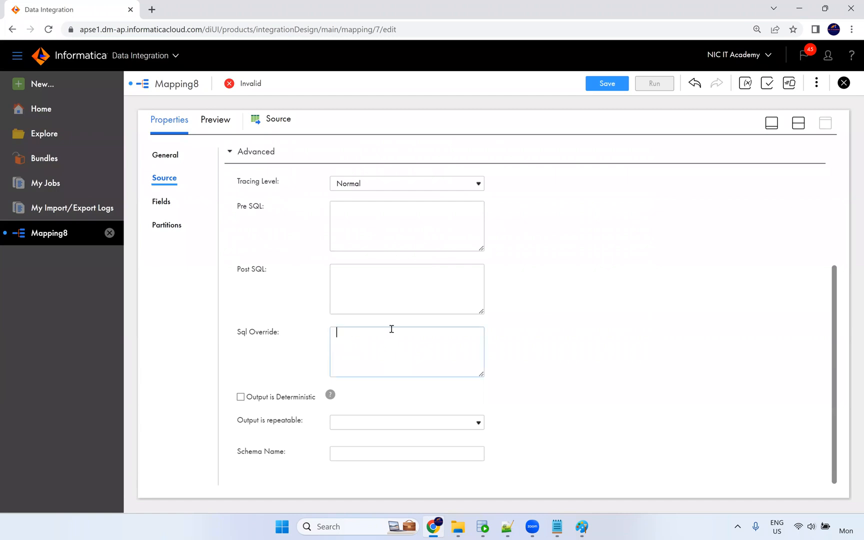
pyautogui.scroll(3, 391, 330)
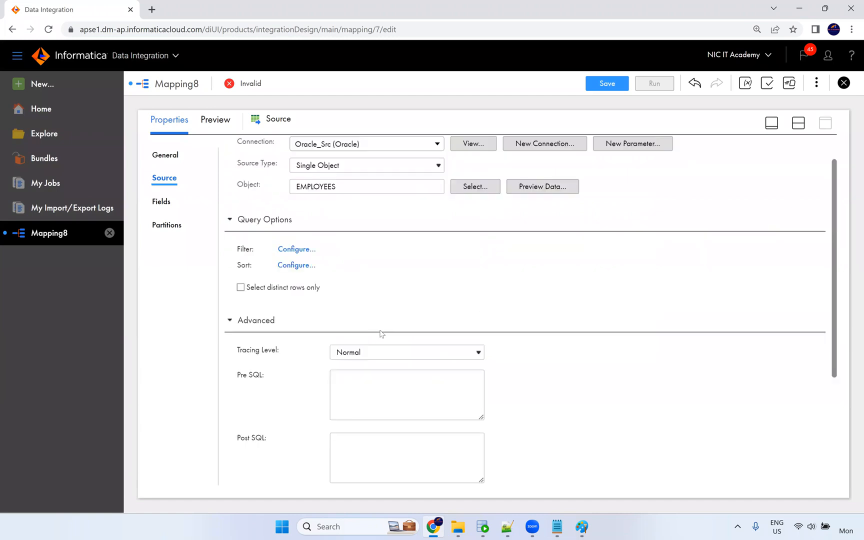
pyautogui.click(308, 252)
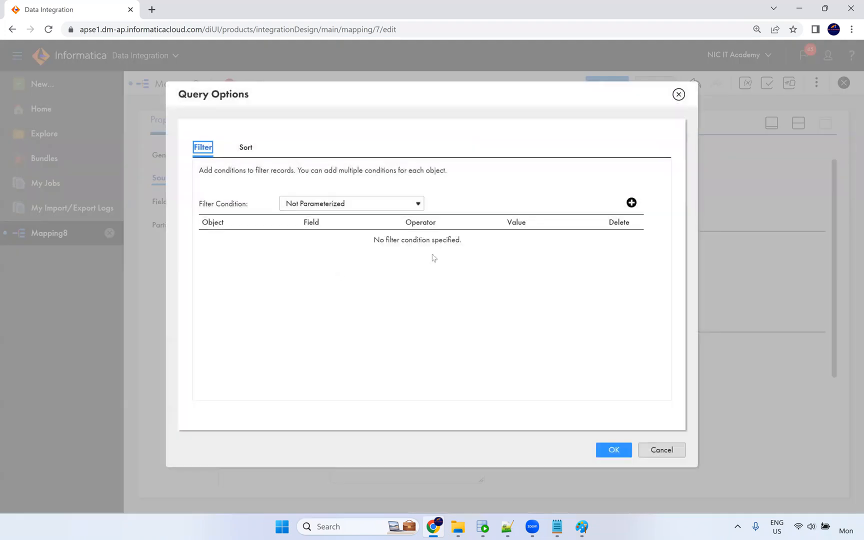
pyautogui.click(632, 203)
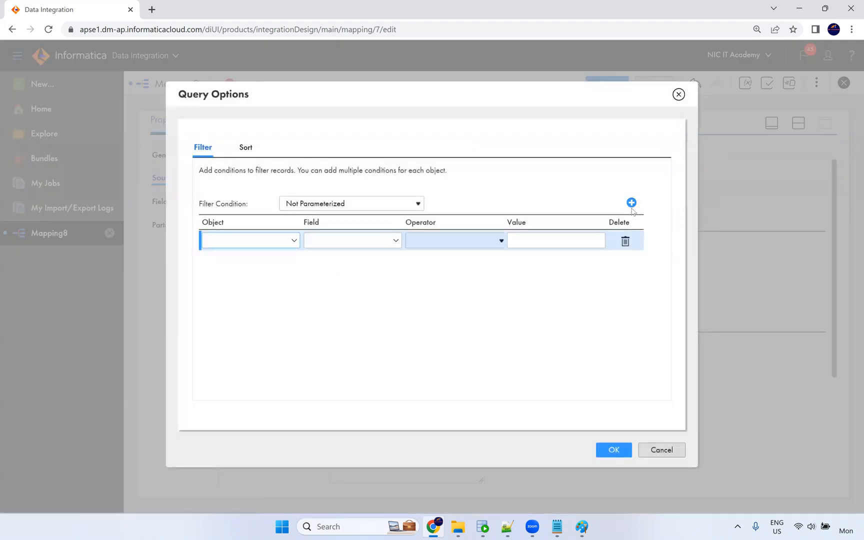
pyautogui.click(626, 242)
pyautogui.click(367, 205)
pyautogui.click(325, 237)
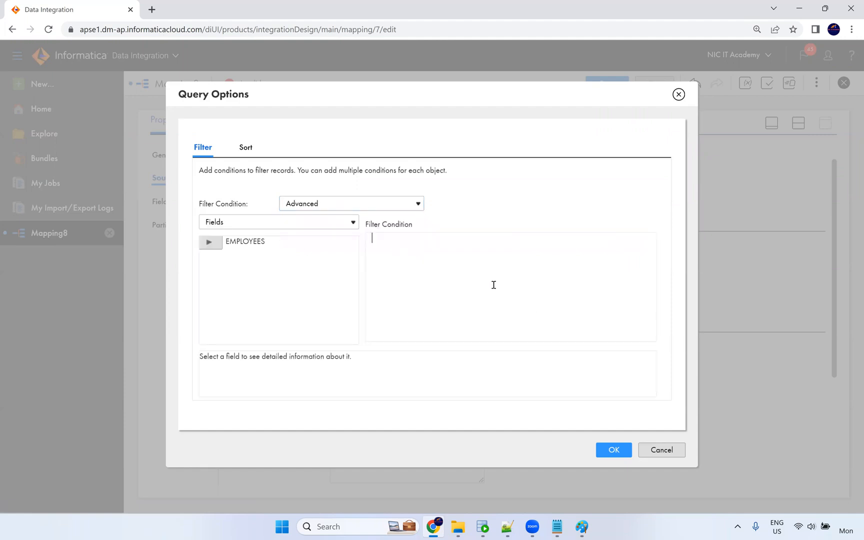
pyautogui.write('$$where')
pyautogui.moveTo(412, 236); pyautogui.dragTo(356, 221)
pyautogui.click(614, 450)
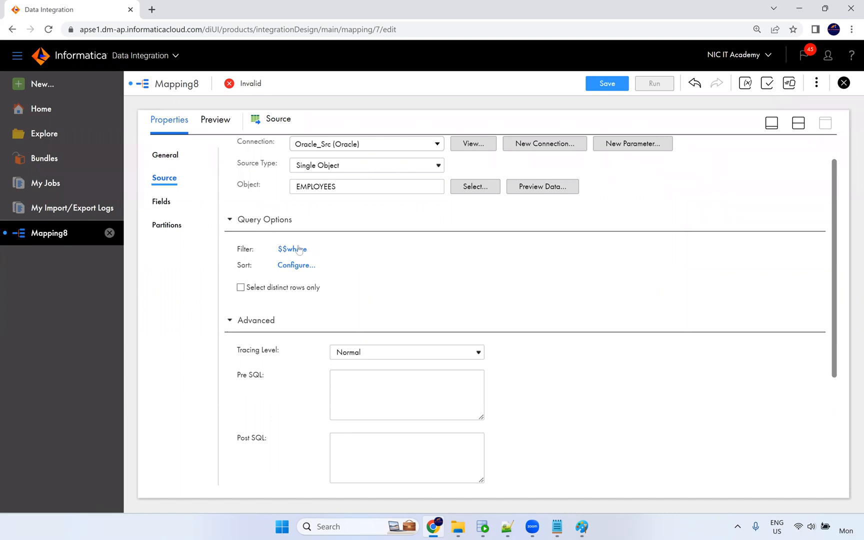
# Open the mapping's Parameters panel.
pyautogui.click(743, 90)
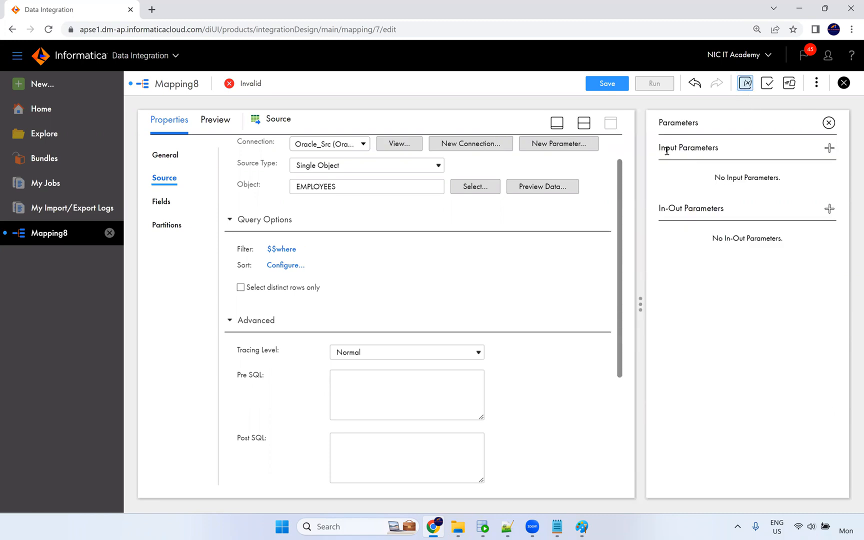
pyautogui.tripleClick(727, 154)
pyautogui.moveTo(659, 210); pyautogui.dragTo(728, 210)
pyautogui.click(720, 295)
# Add an input parameter named where of type string.
pyautogui.click(830, 149)
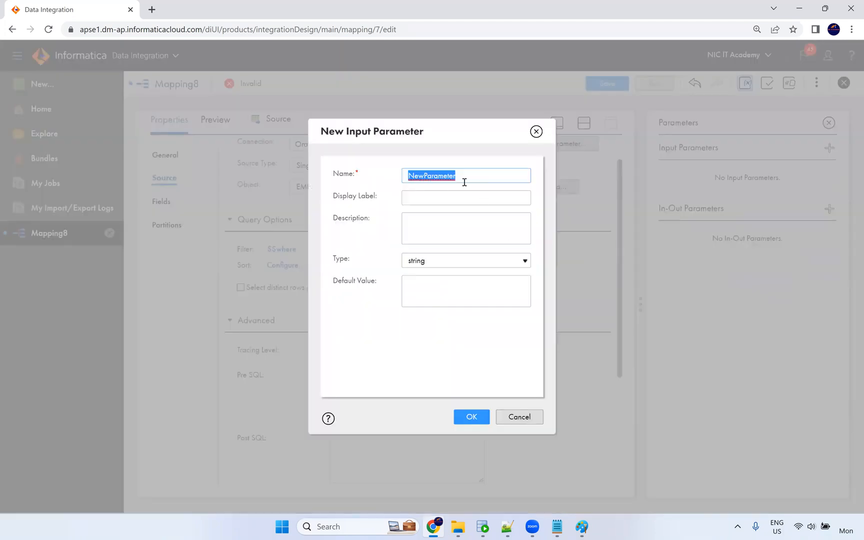
pyautogui.write('where')
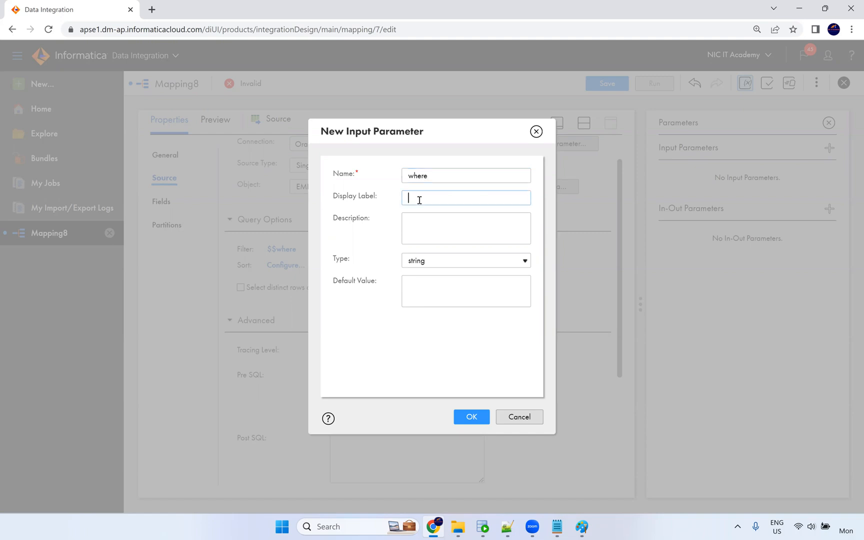
pyautogui.click(422, 264)
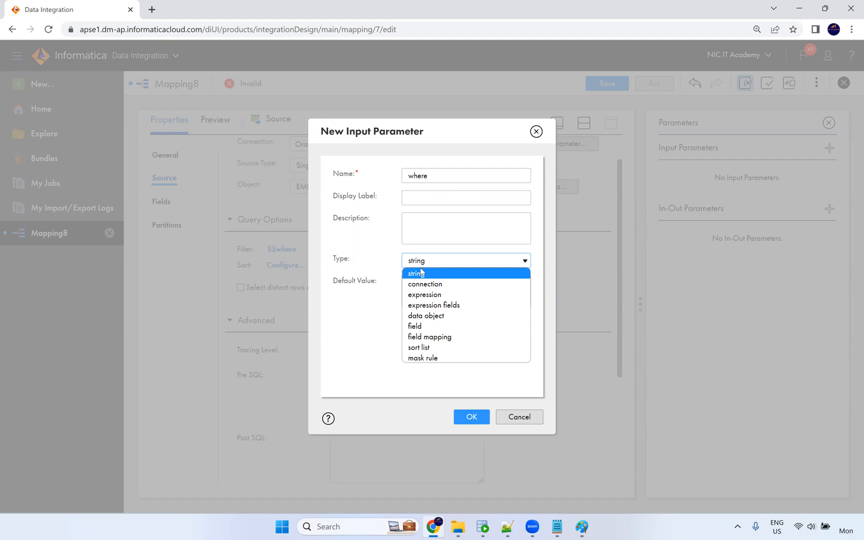
pyautogui.click(415, 274)
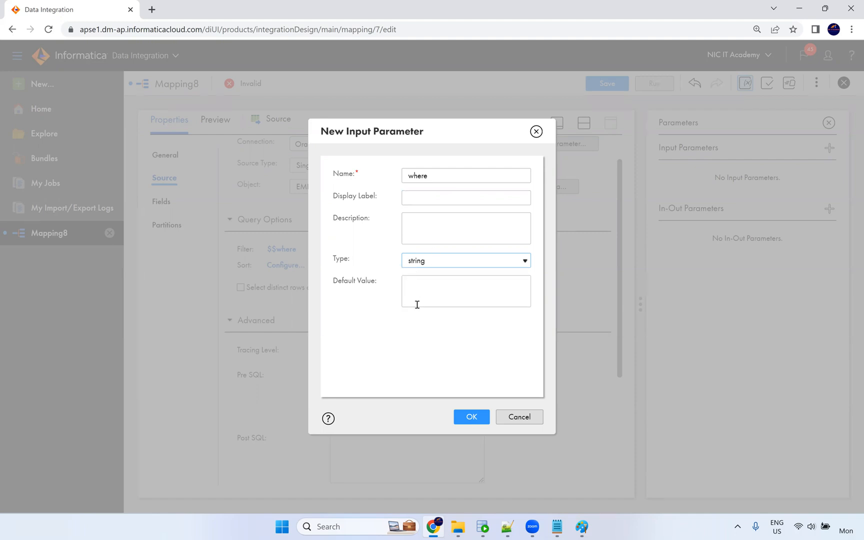
pyautogui.click(421, 289)
pyautogui.click(470, 416)
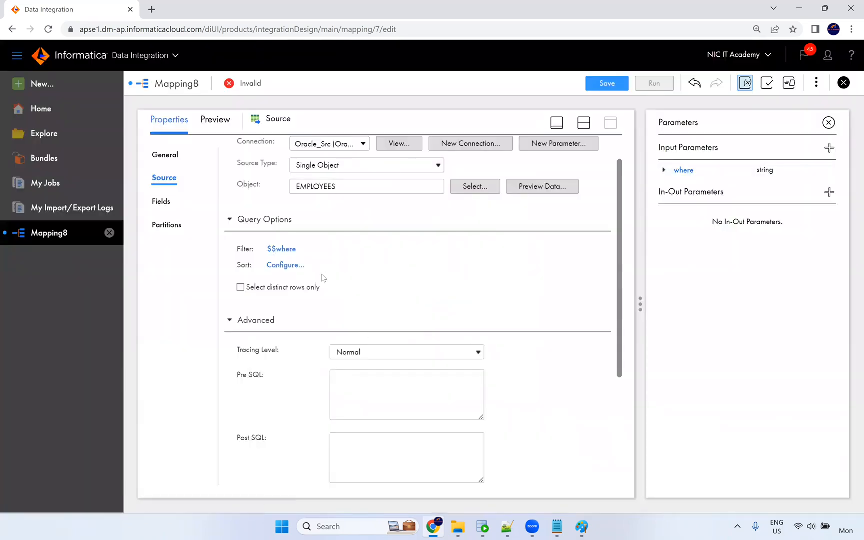
# Select the Target node and set its connection to Oracle_Tgt.
pyautogui.click(585, 124)
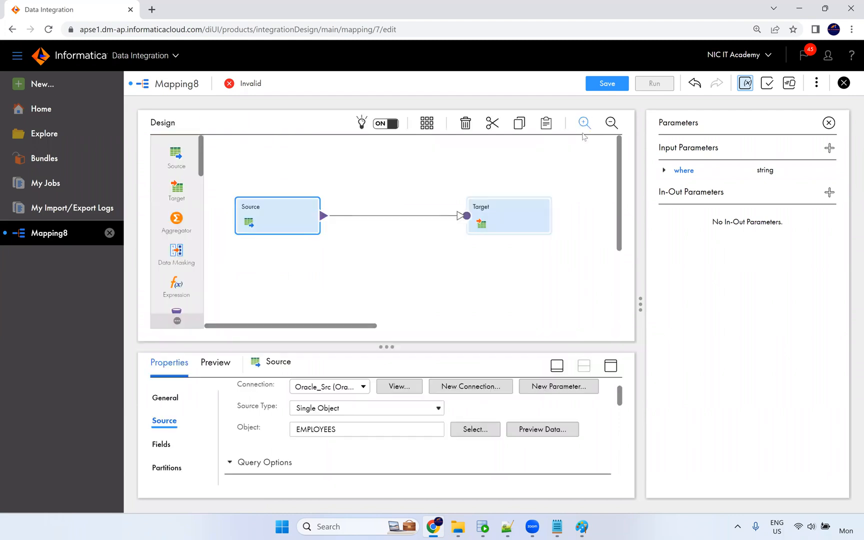
pyautogui.click(495, 219)
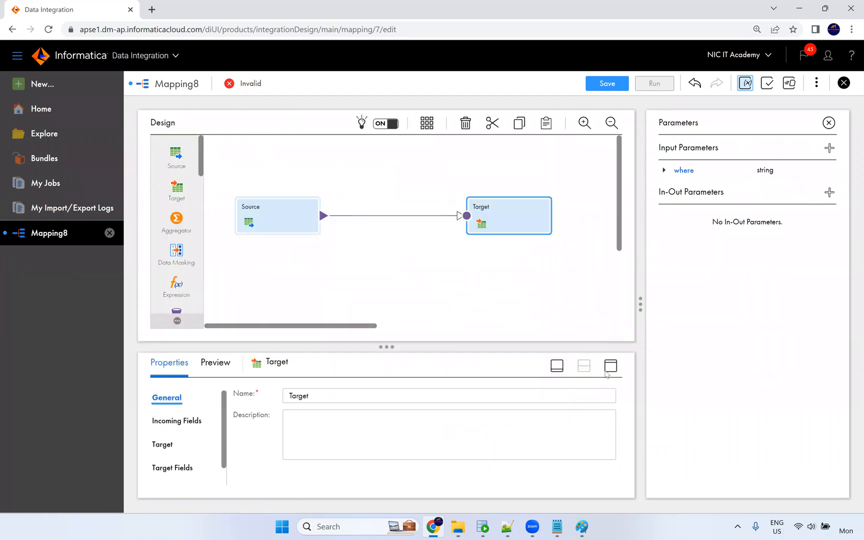
pyautogui.click(611, 366)
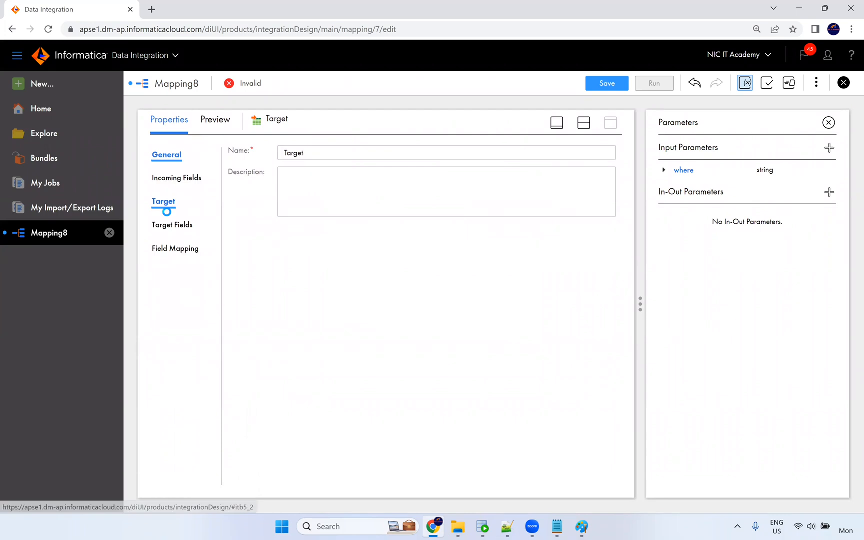
pyautogui.click(165, 208)
pyautogui.click(343, 186)
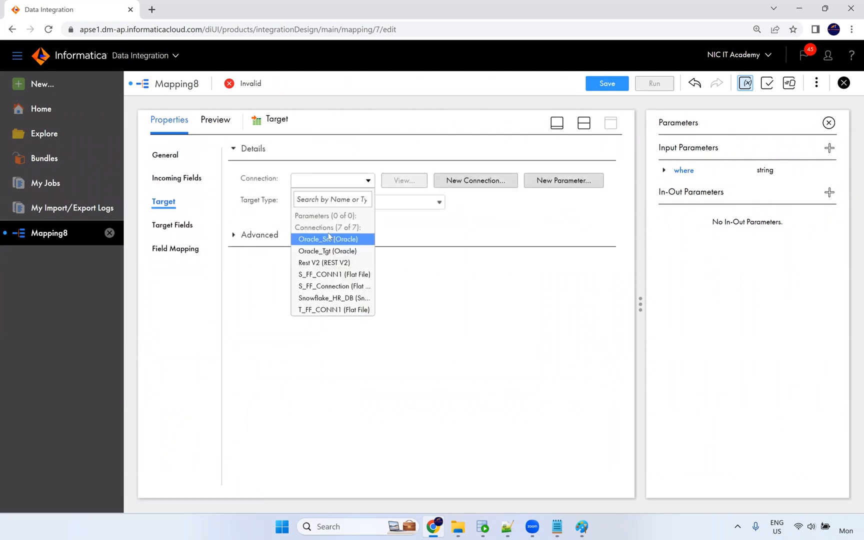
pyautogui.click(327, 251)
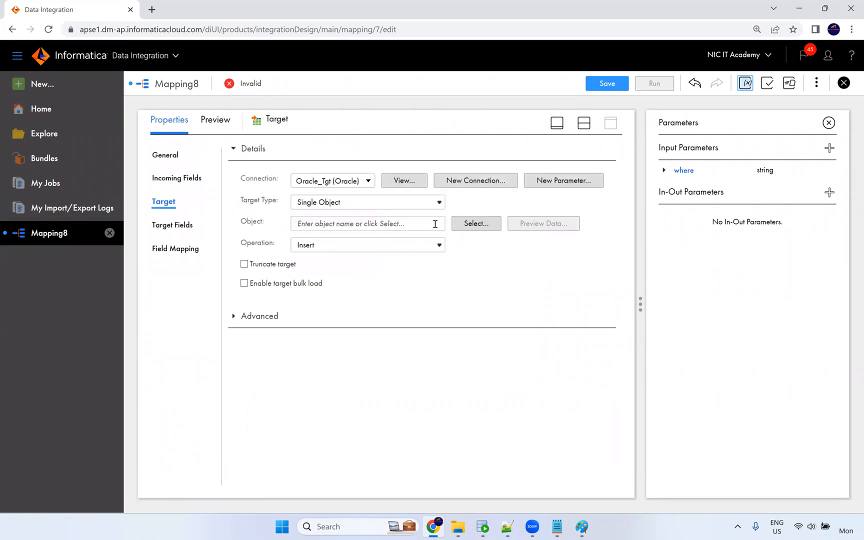
# Choose T_EMPLOYEES as the target object.
pyautogui.click(463, 224)
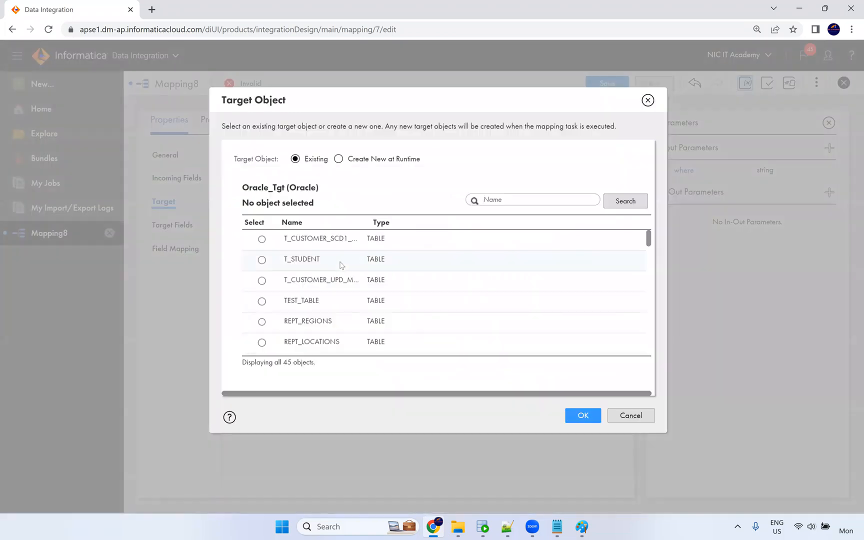
pyautogui.scroll(-1, 352, 294)
pyautogui.scroll(-4, 352, 297)
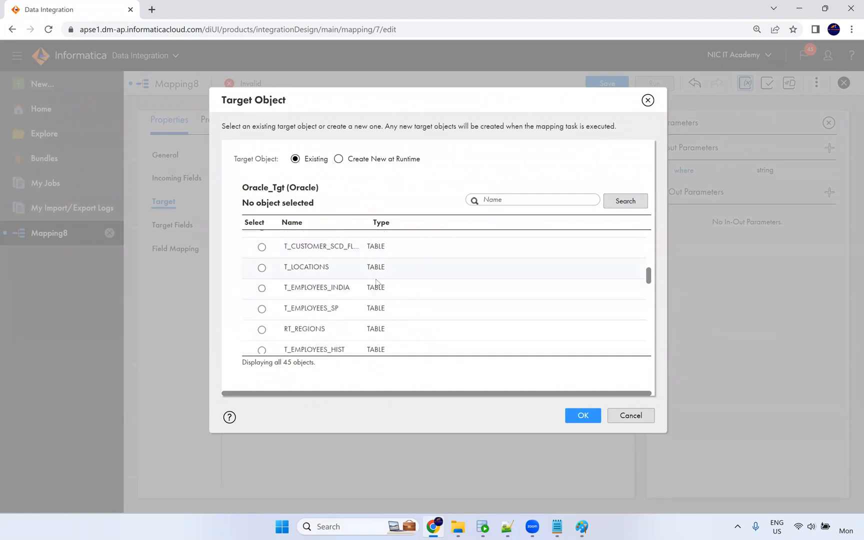
pyautogui.scroll(-4, 373, 293)
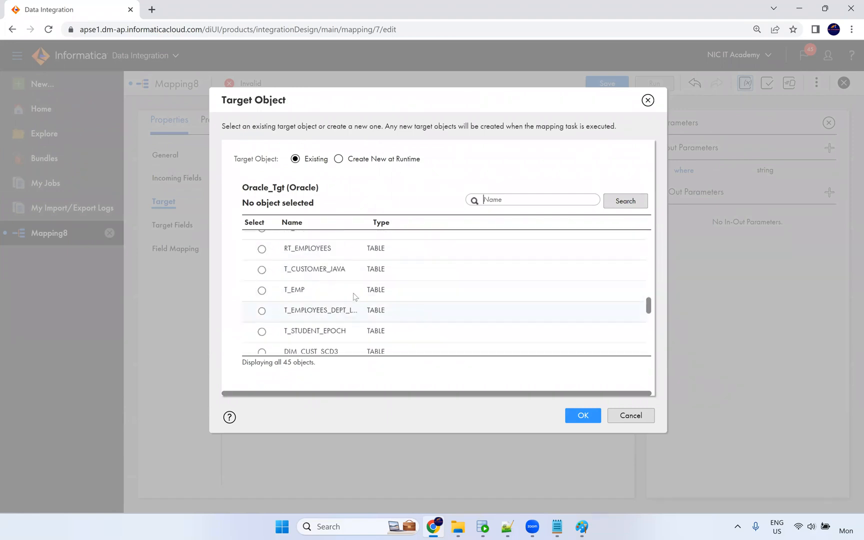
pyautogui.scroll(-2, 347, 290)
pyautogui.click(344, 265)
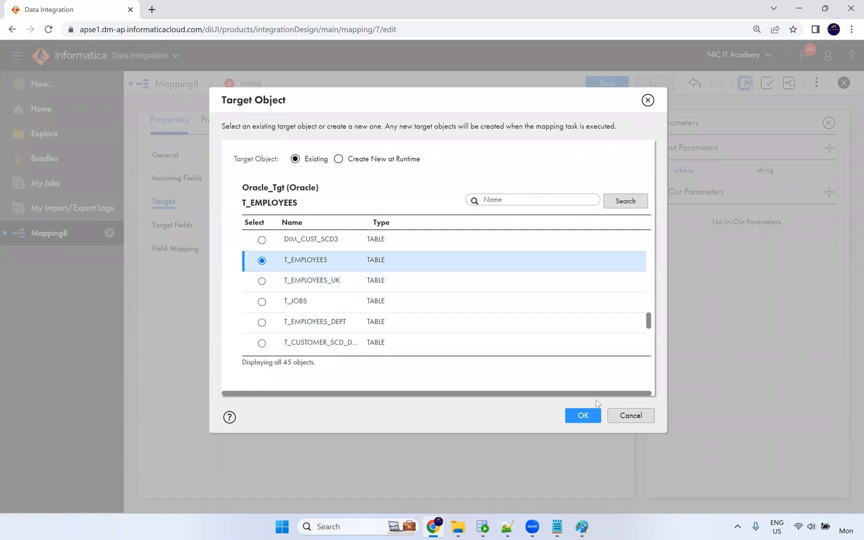
pyautogui.click(584, 416)
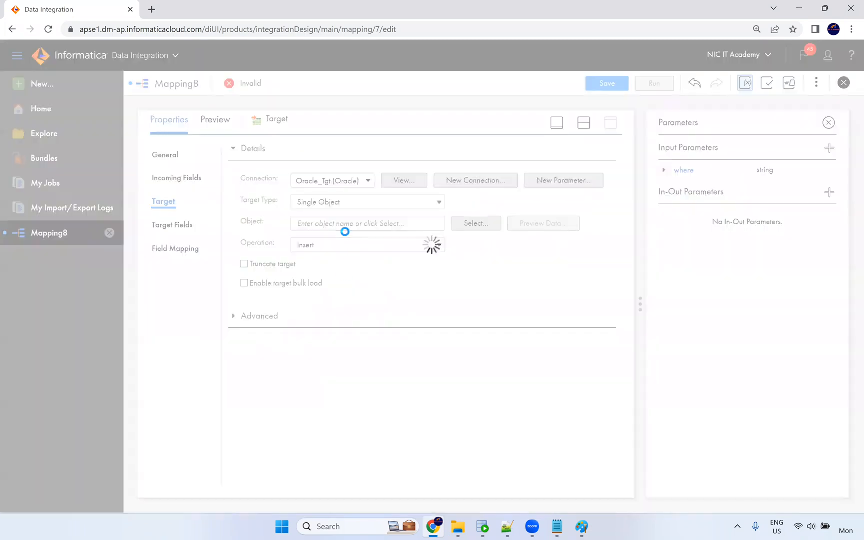
# Enable truncating the target table and Smart Map all 11 fields to T_EMPLOYEES.
pyautogui.click(244, 264)
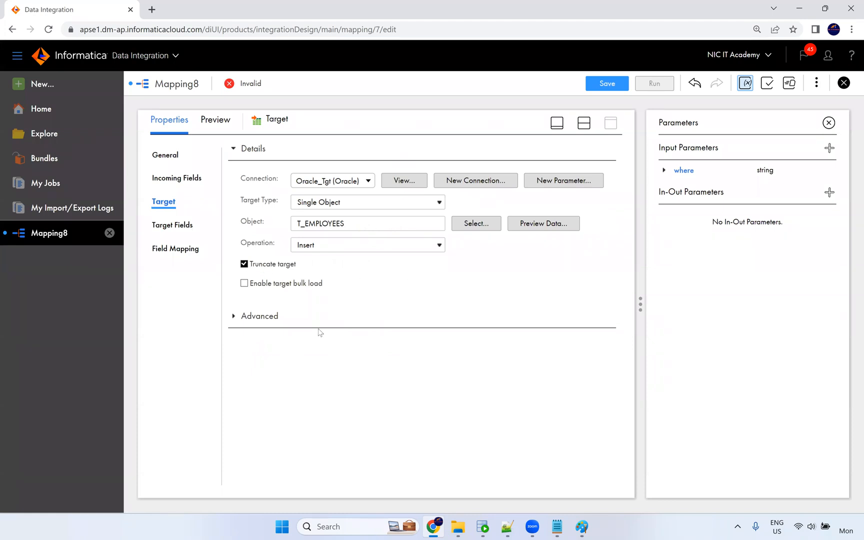
pyautogui.click(187, 255)
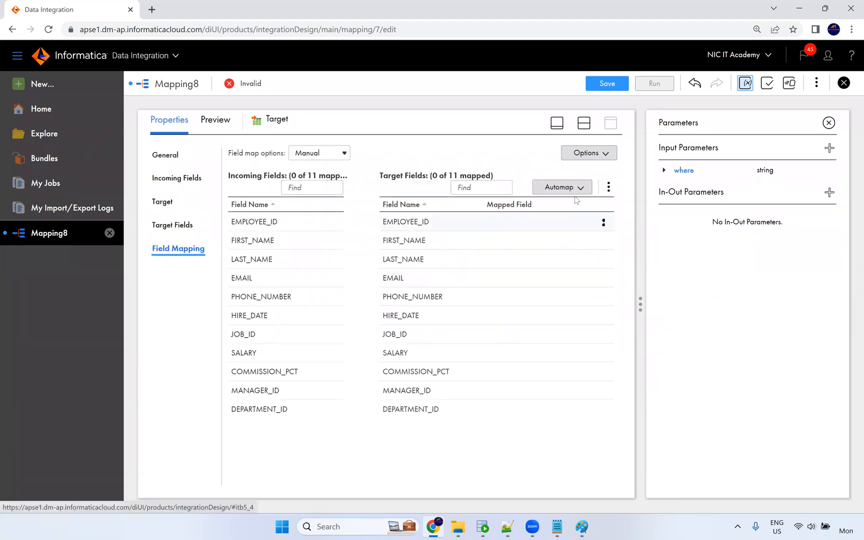
pyautogui.click(576, 191)
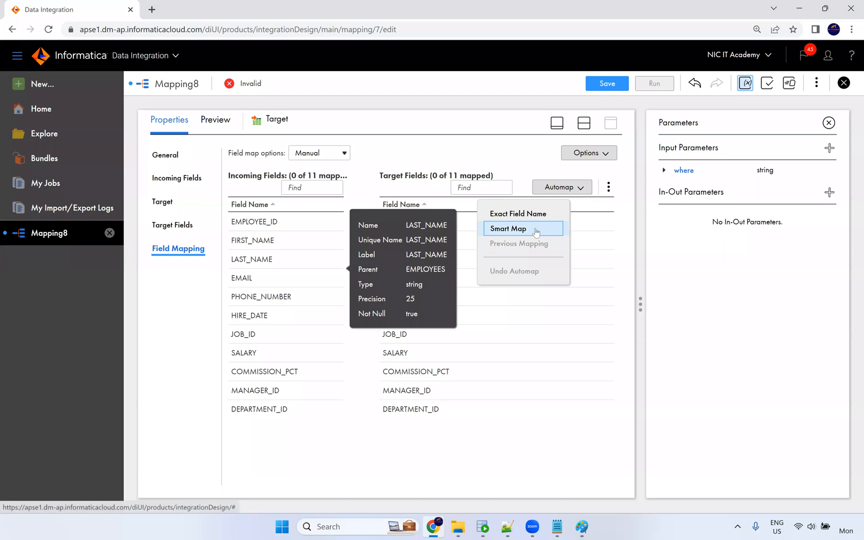
pyautogui.click(551, 229)
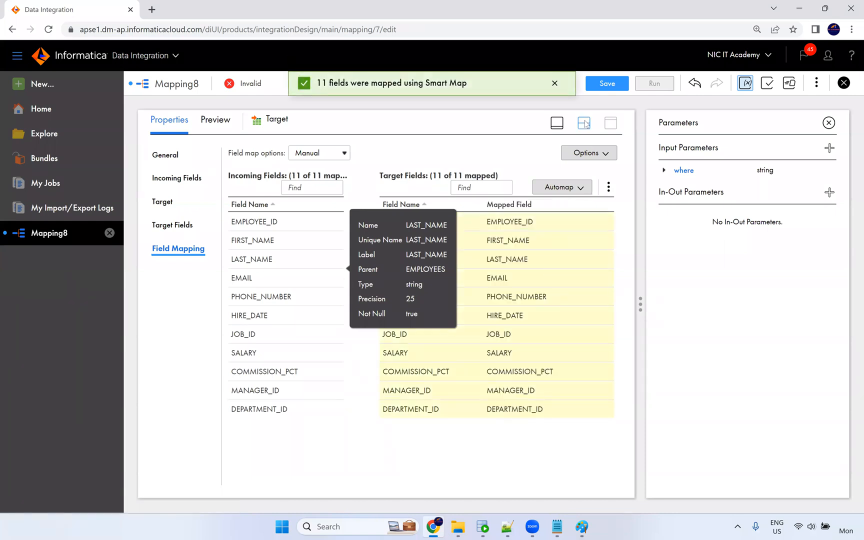
# Close the Parameters panel, show the canvas in split layout, and select the Source node.
pyautogui.click(828, 123)
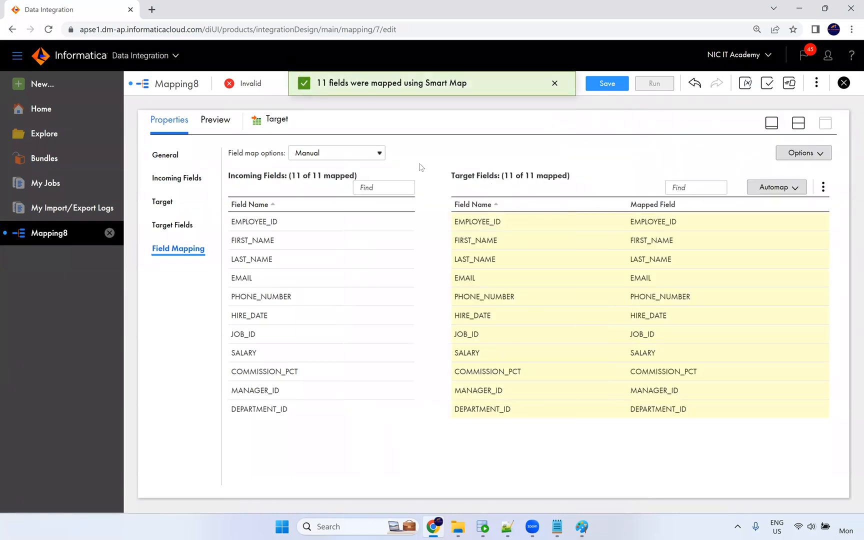
pyautogui.click(790, 127)
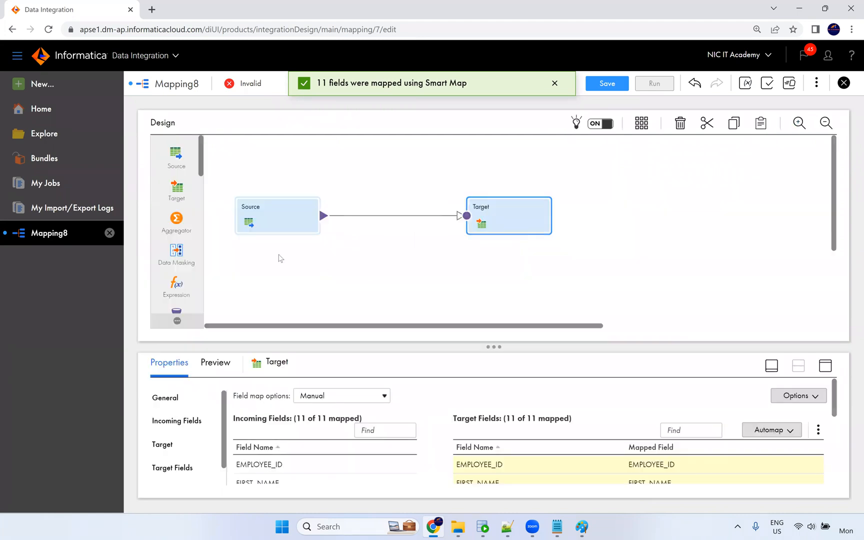
pyautogui.click(296, 220)
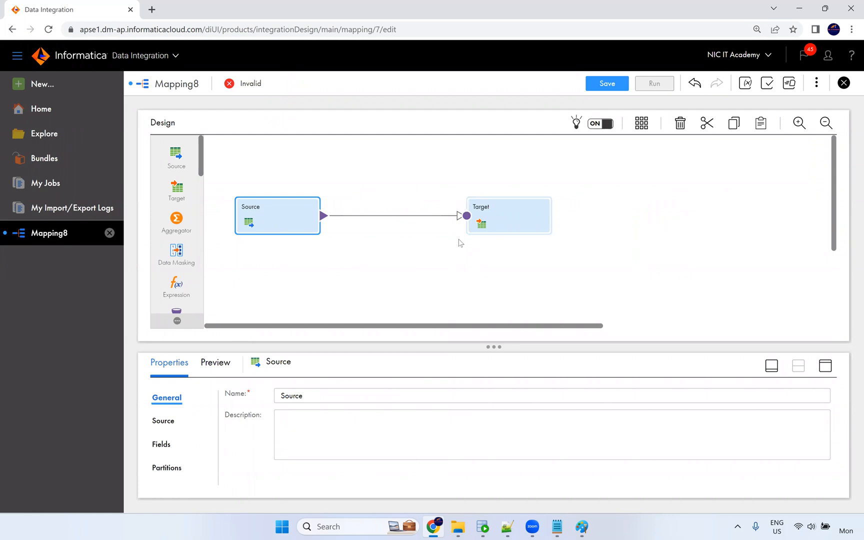
# Save the m_Parameter mapping, now Valid, and open the New Asset dialog.
pyautogui.click(606, 84)
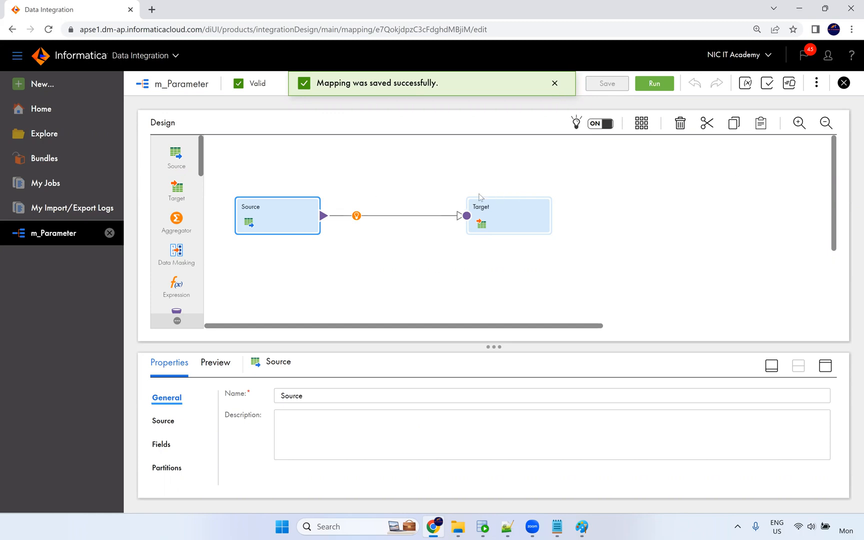
pyautogui.click(430, 190)
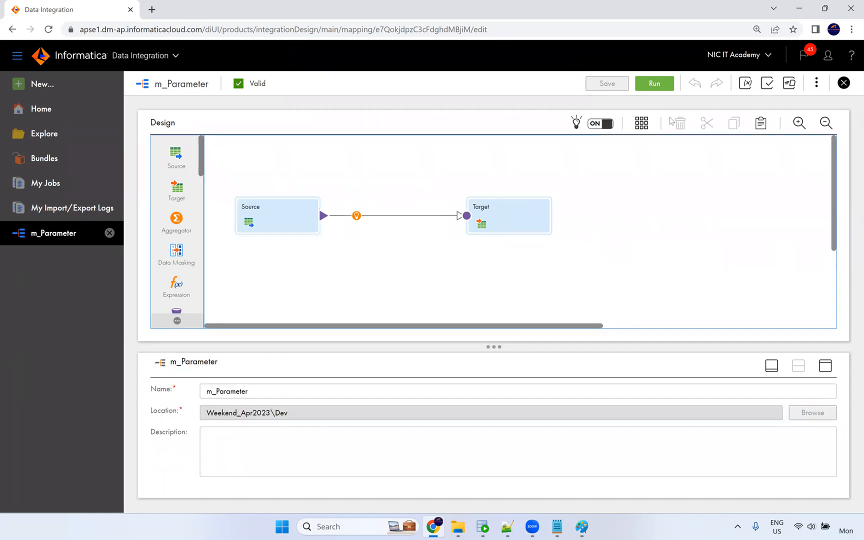
pyautogui.click(50, 95)
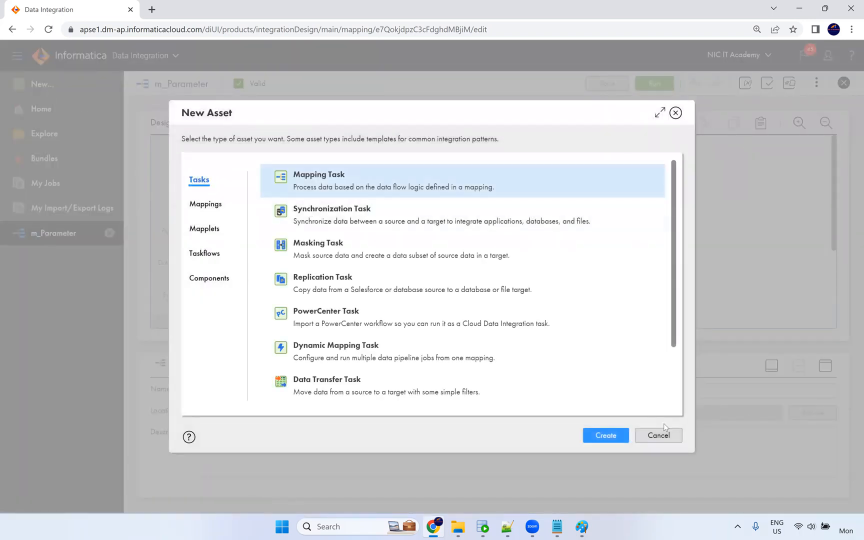
# Start a new mapping task named mt_Parameter.
pyautogui.click(606, 433)
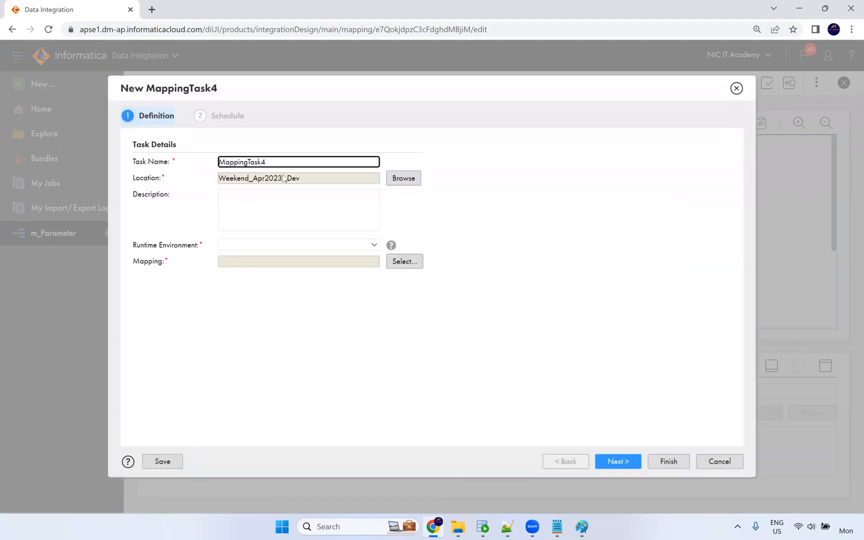
pyautogui.hotkey('ctrl', 'a')
pyautogui.write('mt')
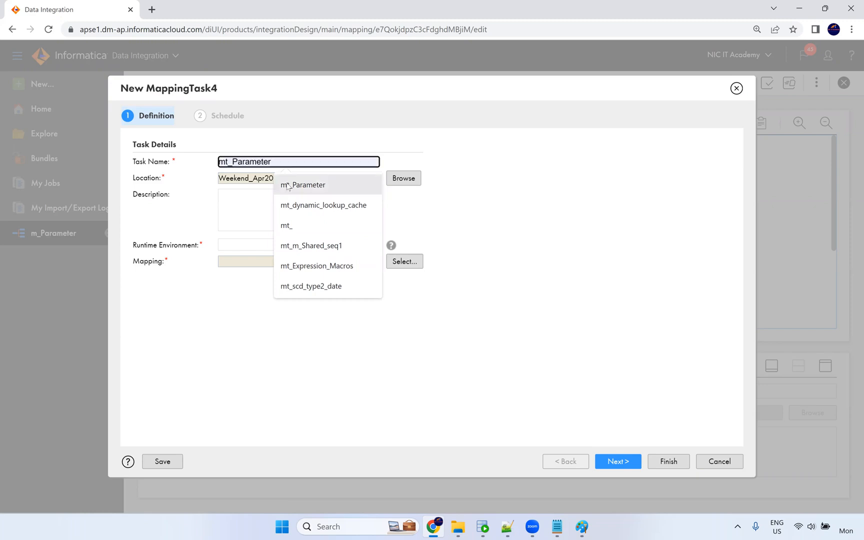
pyautogui.click(289, 186)
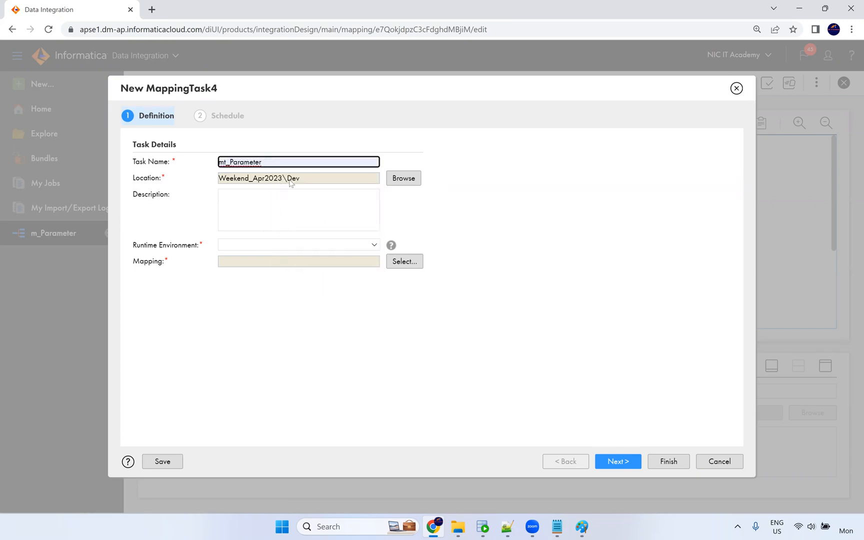
# Move its location to NiC IT Academy, view runtime environments, then cancel the task.
pyautogui.click(399, 180)
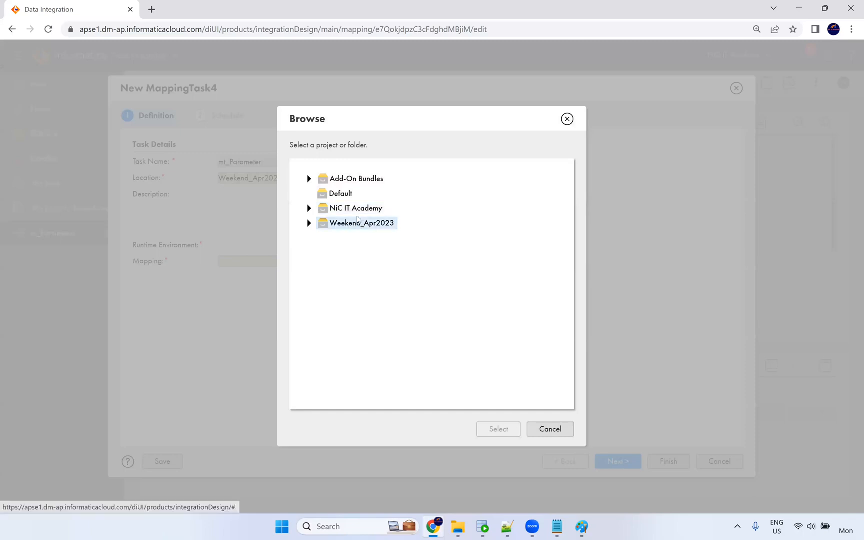
pyautogui.click(388, 212)
pyautogui.click(503, 435)
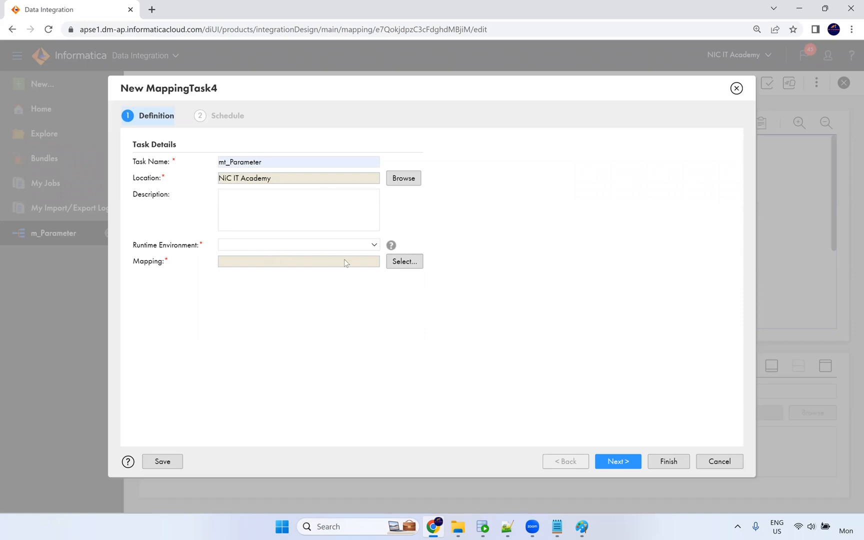
pyautogui.click(295, 250)
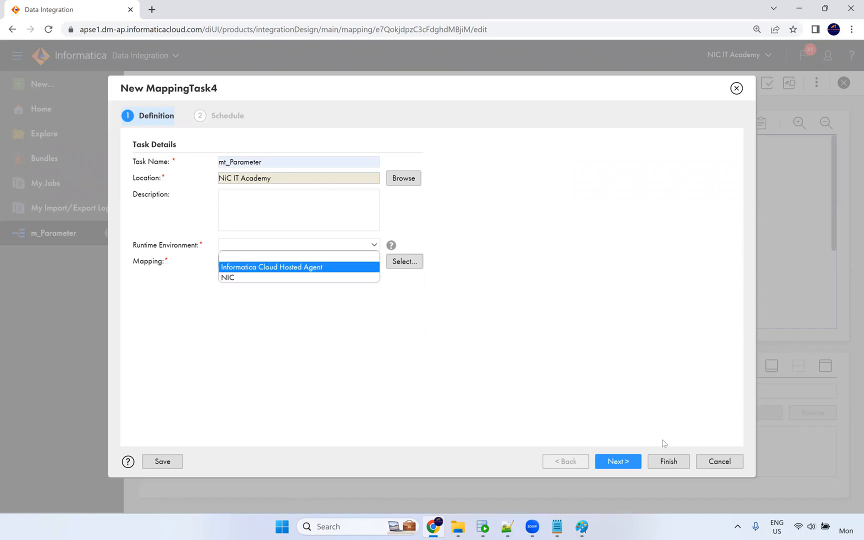
pyautogui.click(706, 463)
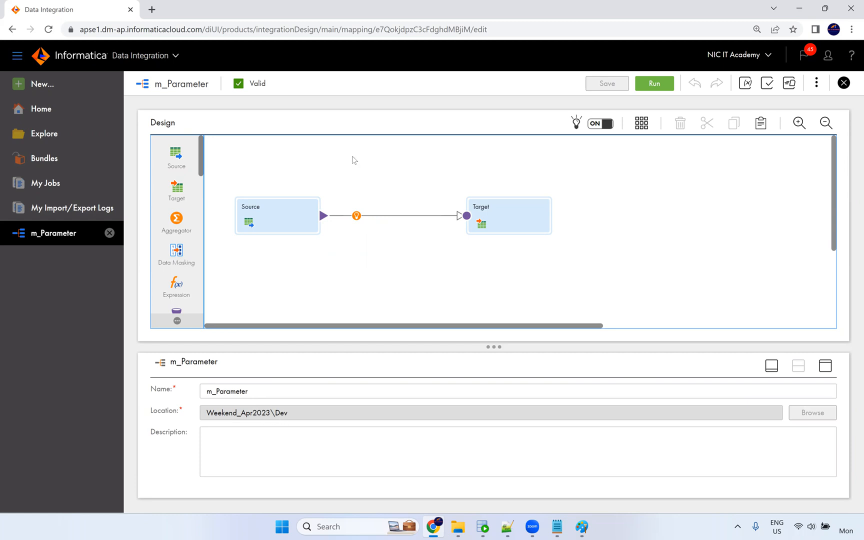
# Create a new mapping task named mt_Parameter on the NIC runtime environment.
pyautogui.click(50, 85)
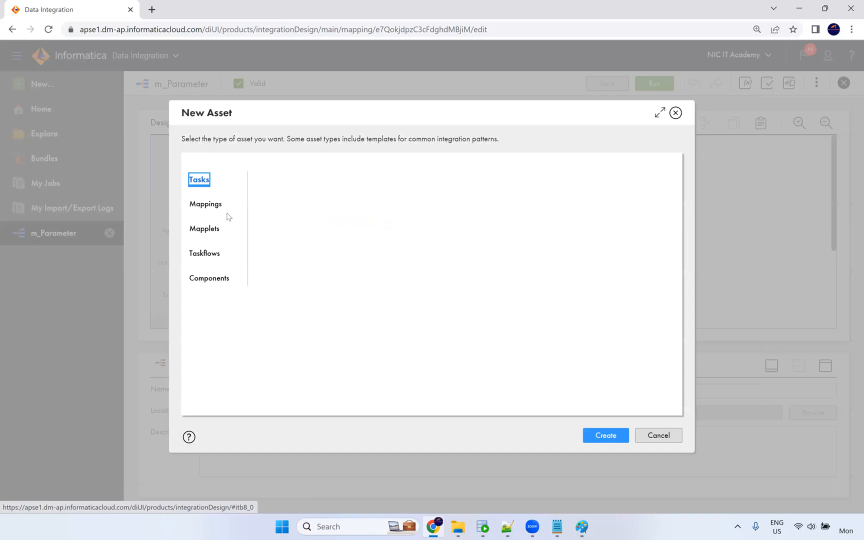
pyautogui.click(605, 435)
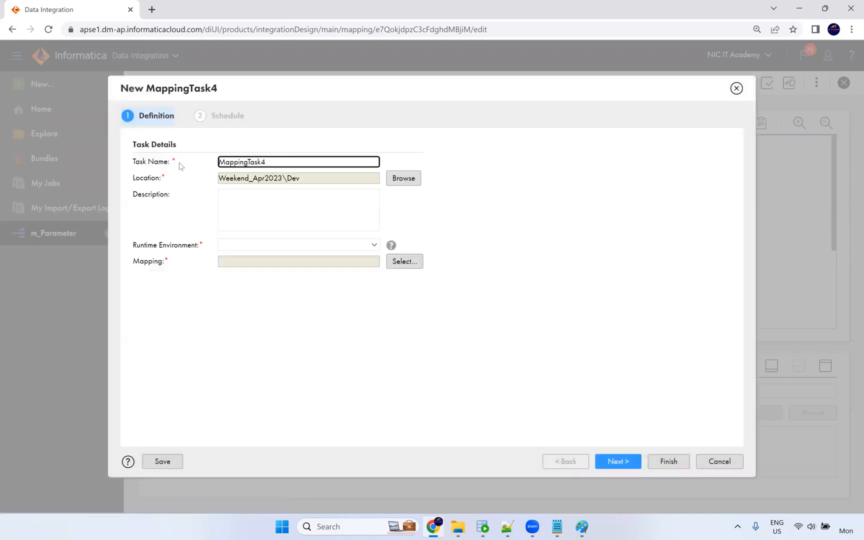
pyautogui.hotkey('ctrl', 'a')
pyautogui.write('mt')
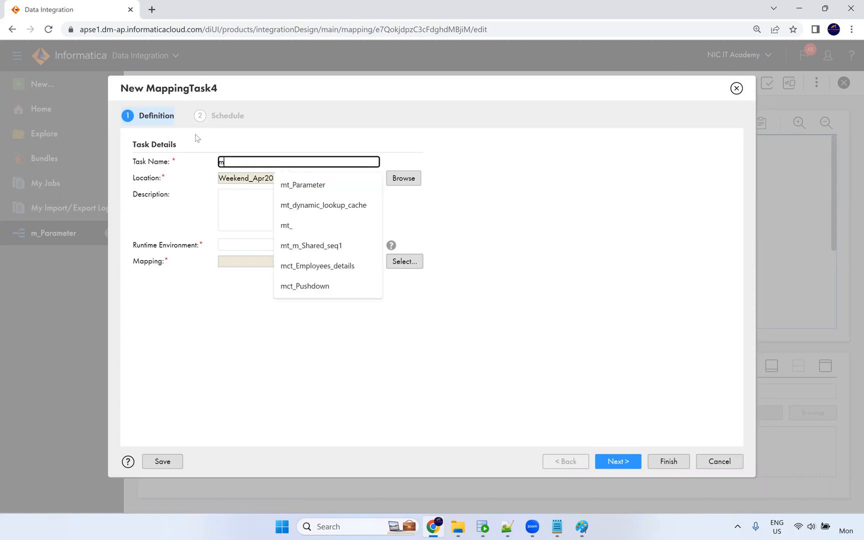
pyautogui.click(307, 185)
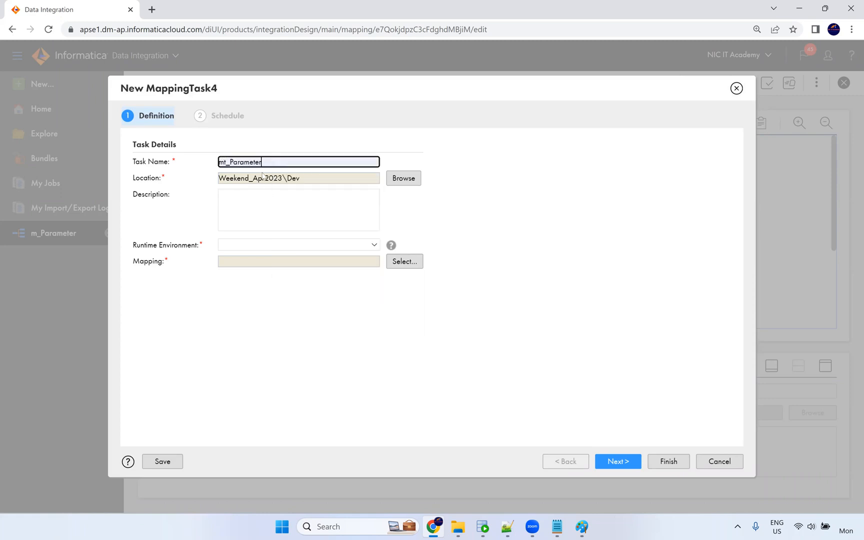
pyautogui.click(250, 244)
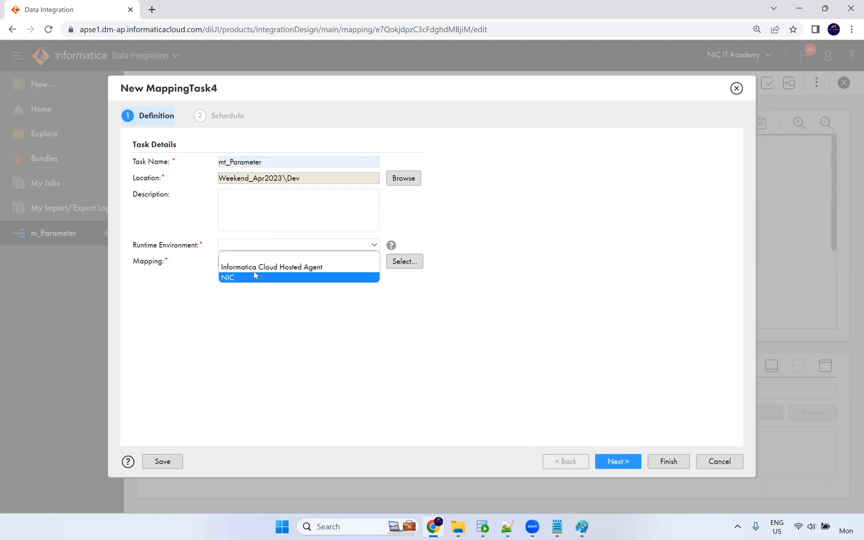
pyautogui.click(255, 274)
# Assign the m_Parameter mapping to the task and continue to Schedule.
pyautogui.click(404, 261)
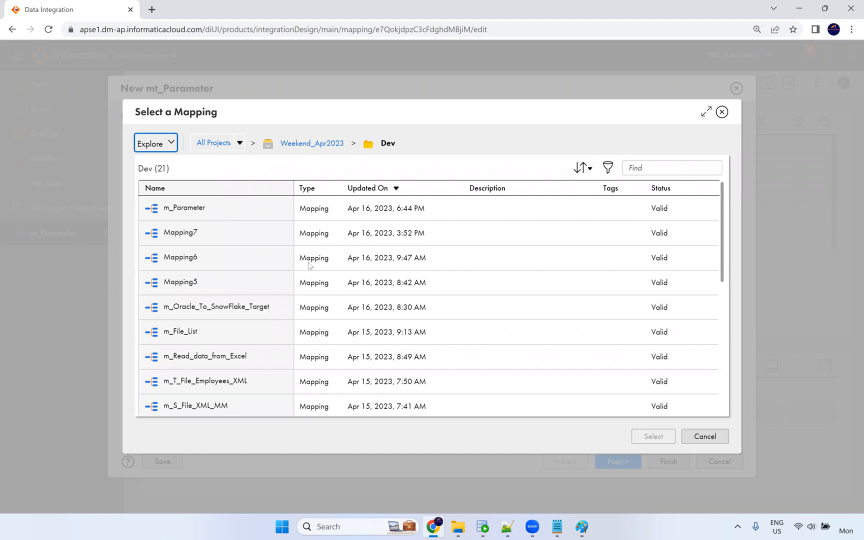
pyautogui.click(257, 210)
pyautogui.click(653, 436)
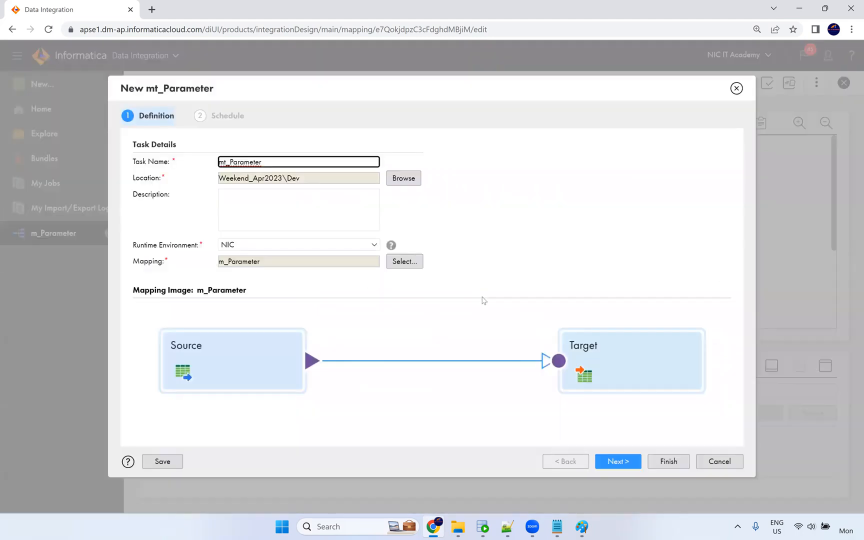
pyautogui.click(631, 463)
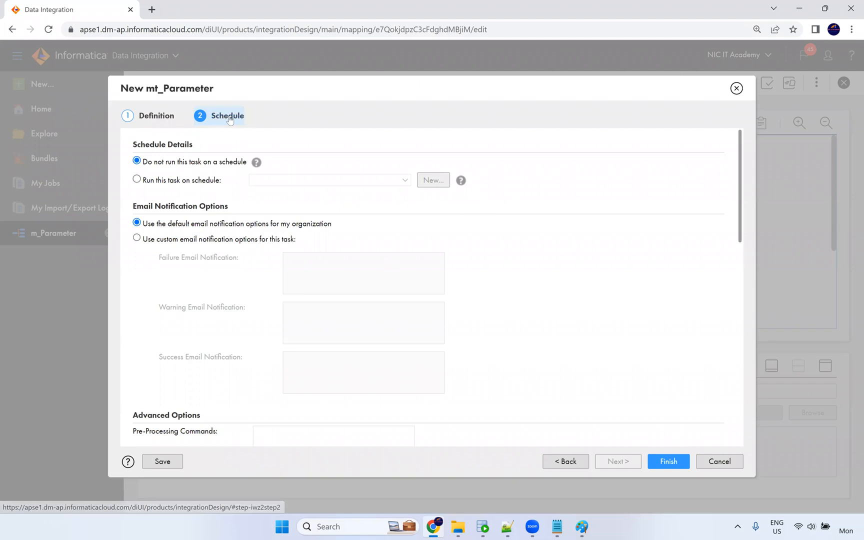
# Download the parameter file template and open mt_Parameter (4).param in Notepad once.
pyautogui.scroll(-10, 220, 225)
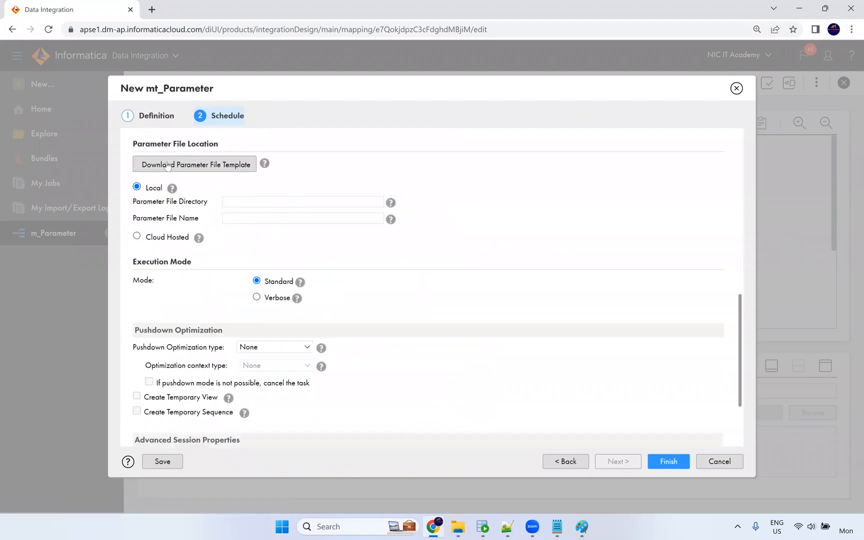
pyautogui.moveTo(197, 145); pyautogui.dragTo(133, 146)
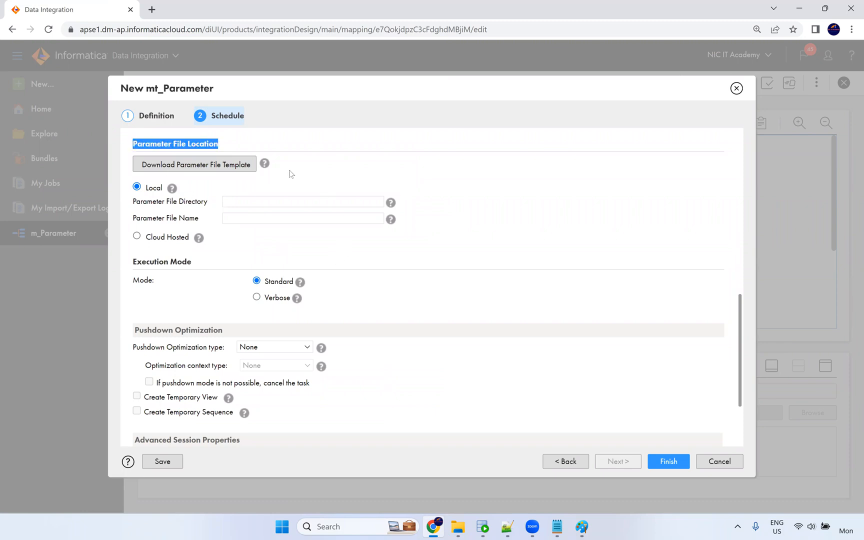
pyautogui.scroll(-1, 268, 220)
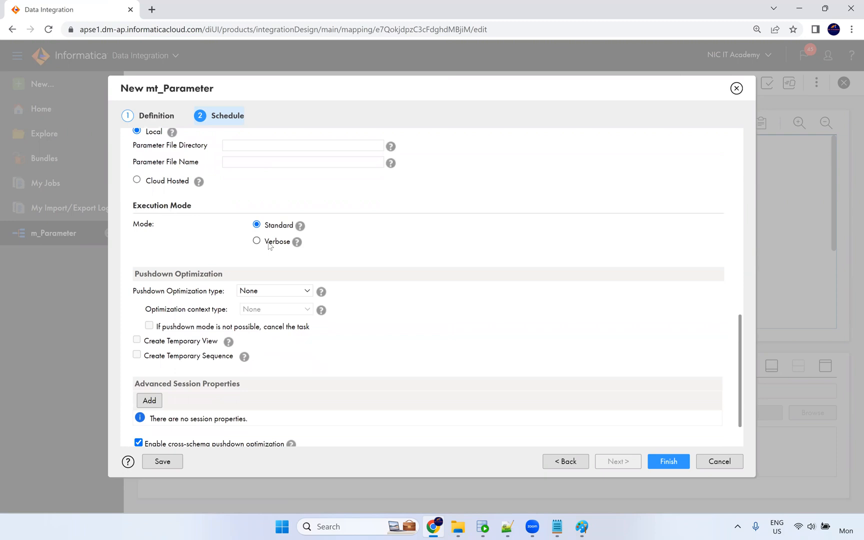
pyautogui.scroll(1, 268, 245)
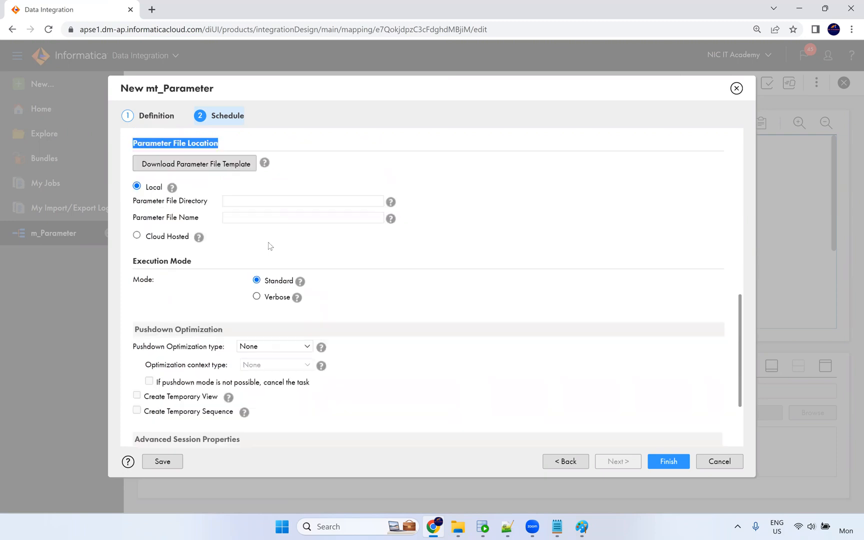
pyautogui.click(212, 170)
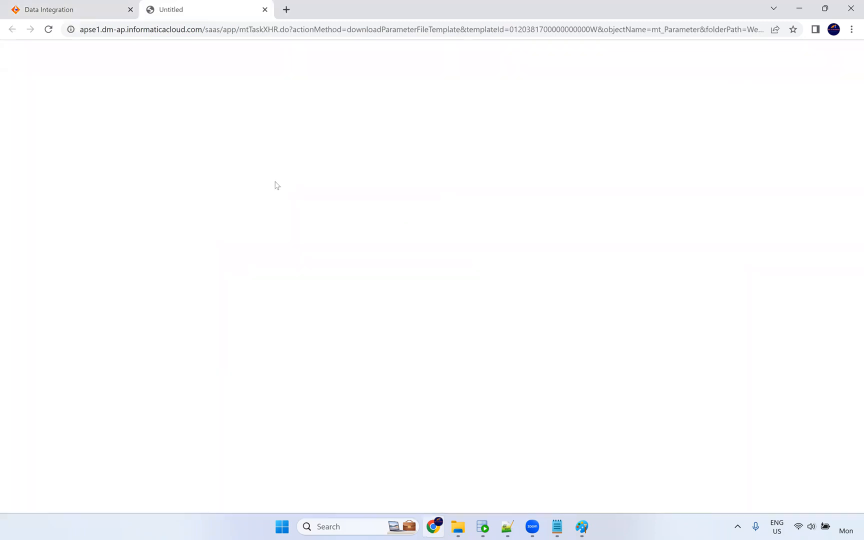
pyautogui.click(75, 498)
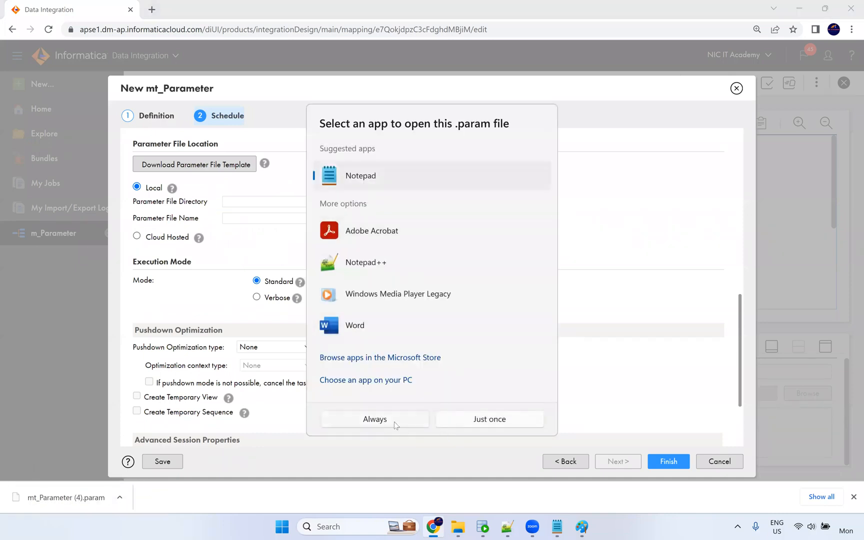
pyautogui.click(484, 425)
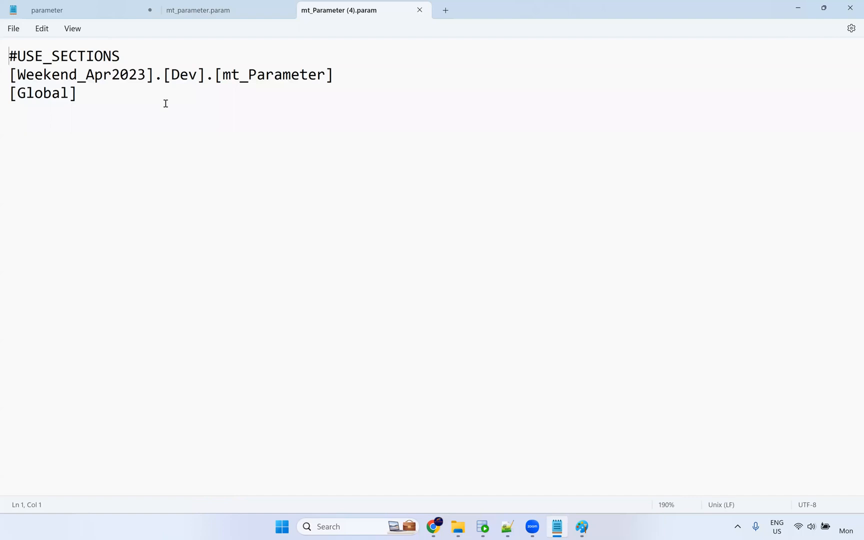
# Highlight lines 2–3 of mt_Parameter (4).param, the template's section header lines.
pyautogui.moveTo(113, 96); pyautogui.dragTo(5, 73)
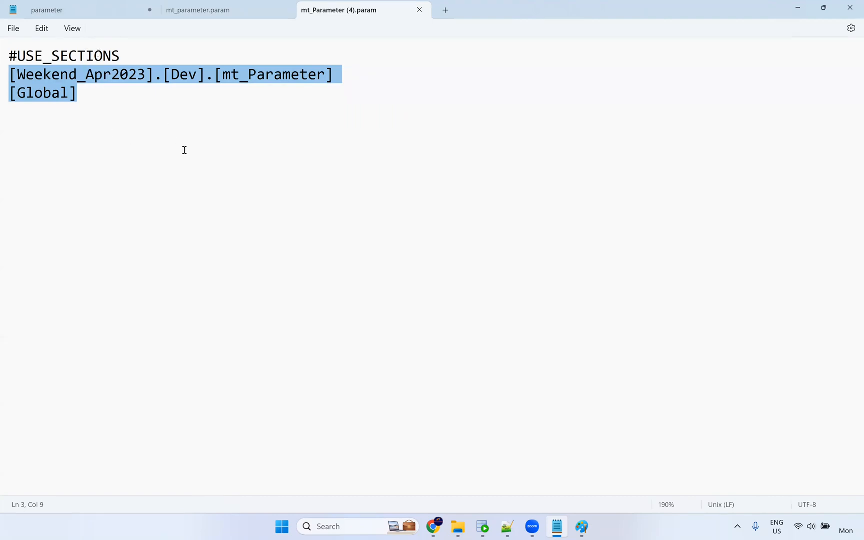
pyautogui.moveTo(98, 97); pyautogui.dragTo(5, 74)
# Set the local Parameter File Name under Parameter File Location to param.txt.
pyautogui.hotkey('alt', 'Tab')
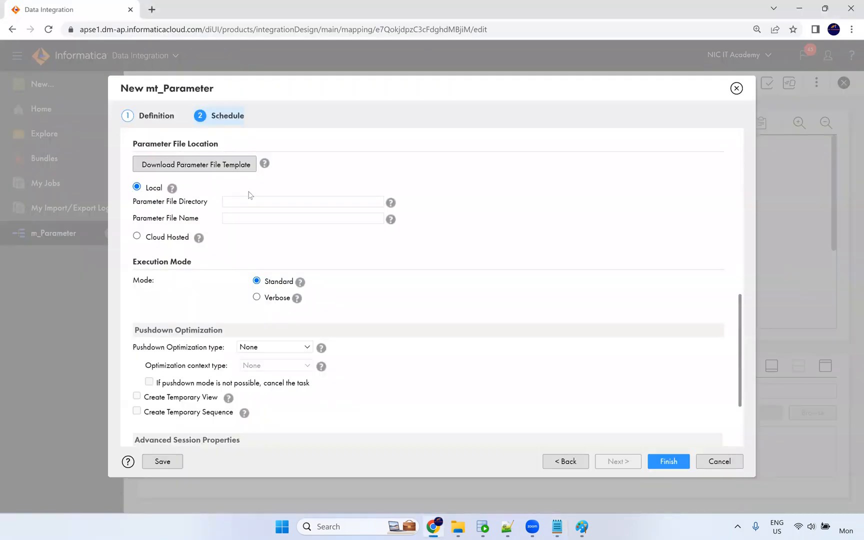
pyautogui.scroll(2, 142, 313)
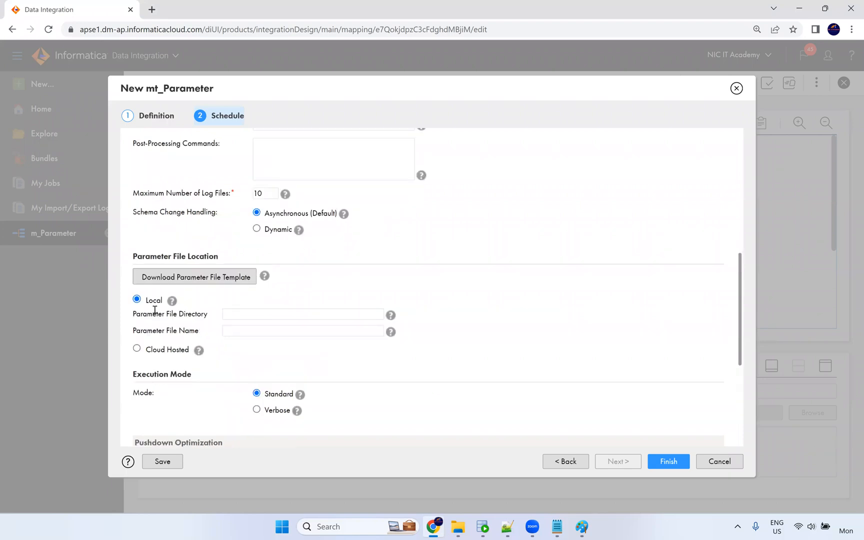
pyautogui.moveTo(172, 304)
pyautogui.moveTo(391, 316)
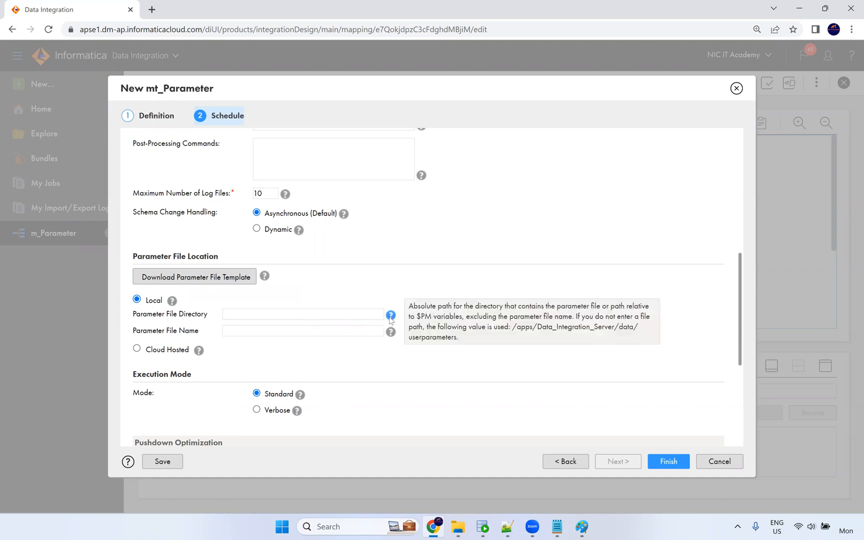
pyautogui.click(318, 316)
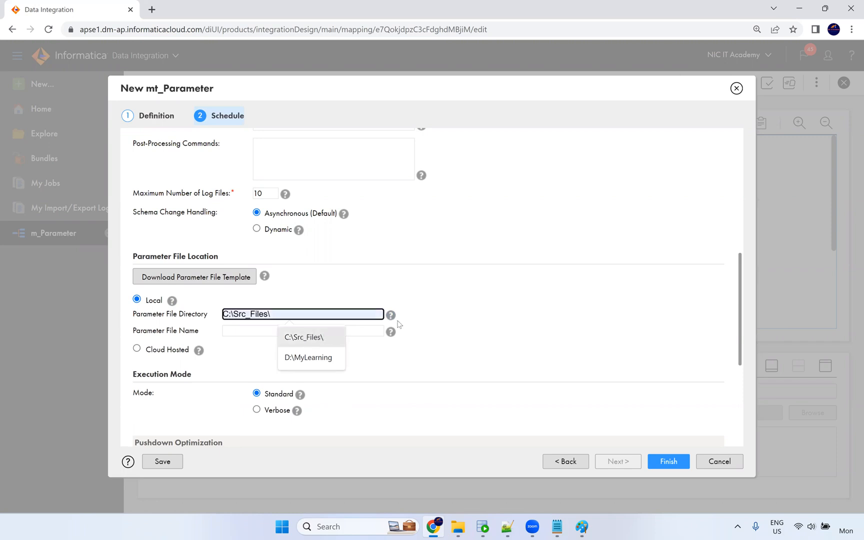
pyautogui.moveTo(391, 319)
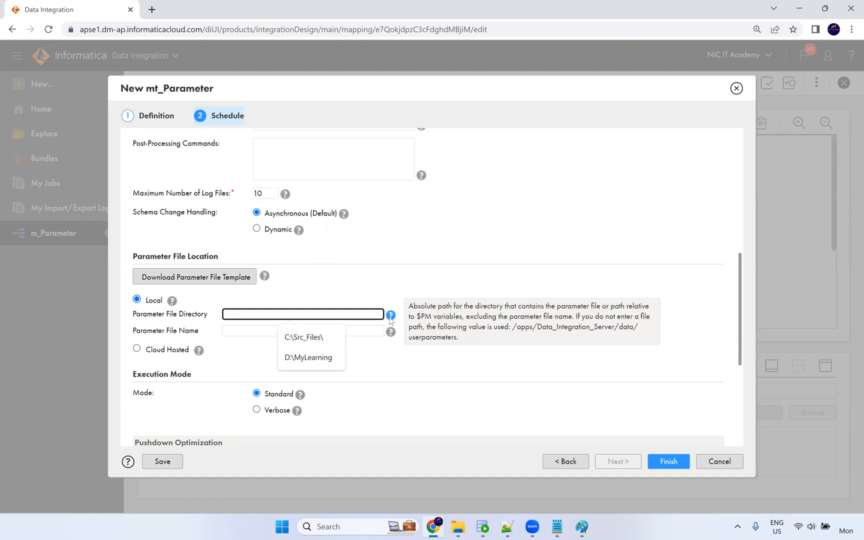
pyautogui.click(243, 334)
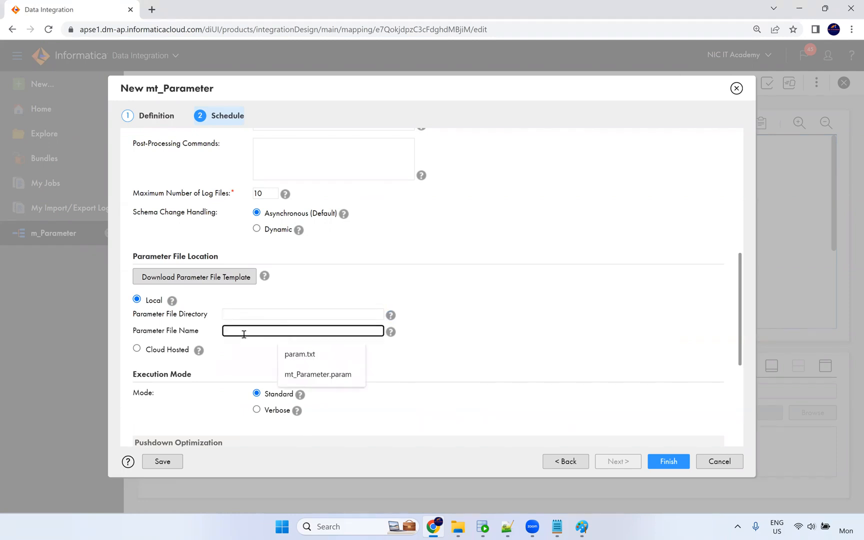
pyautogui.click(306, 355)
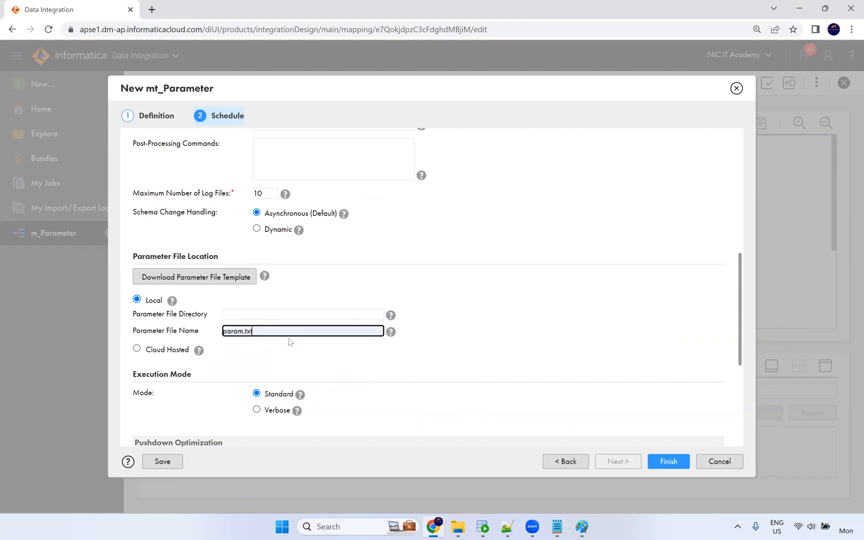
pyautogui.click(387, 378)
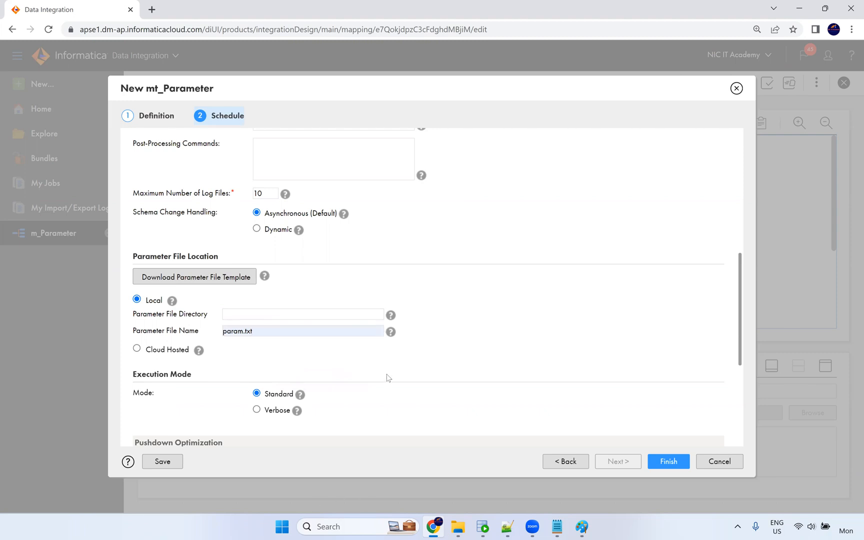
pyautogui.click(458, 527)
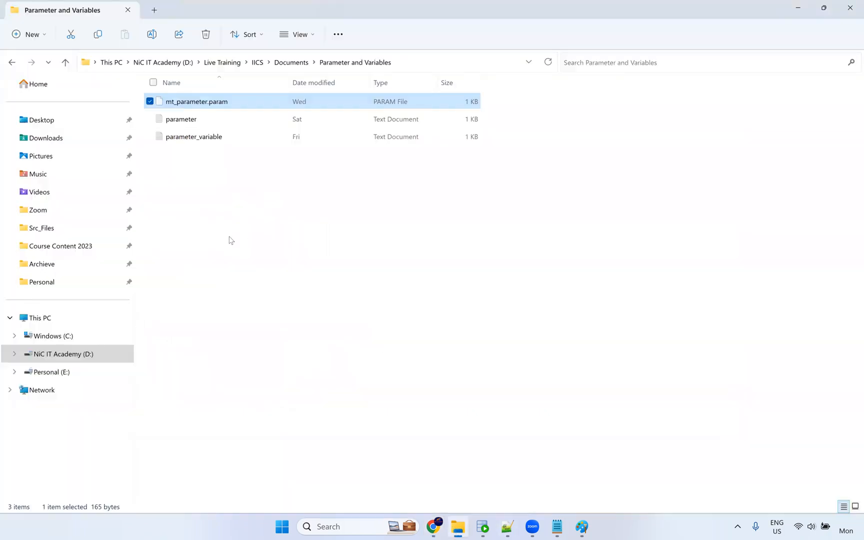
# Browse to C:\Program Files\Informatica Cloud Secure Agent\apps\Data_Integration_Server.
pyautogui.click(64, 336)
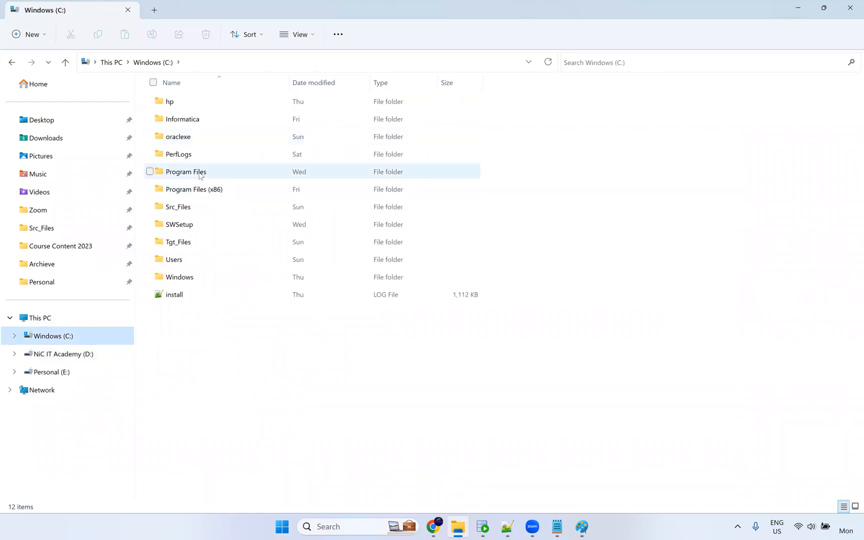
pyautogui.doubleClick(200, 172)
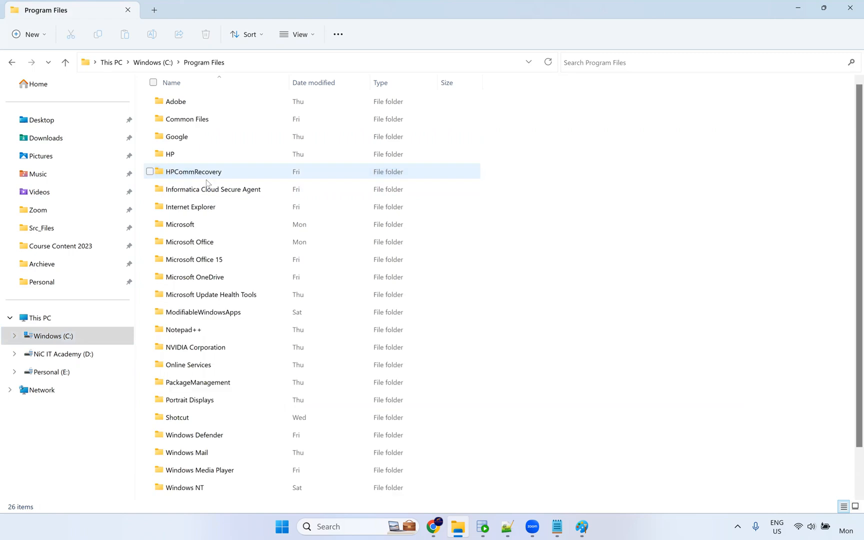
pyautogui.click(244, 195)
pyautogui.press('Return')
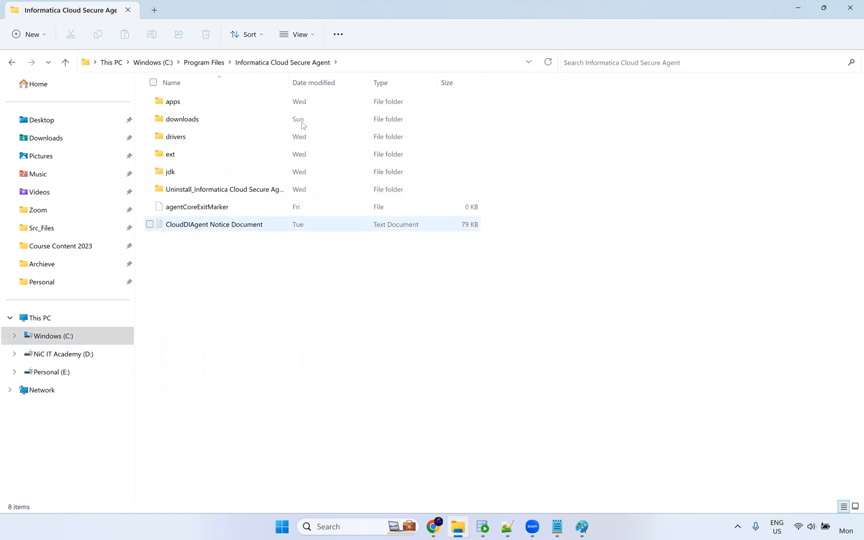
pyautogui.click(196, 108)
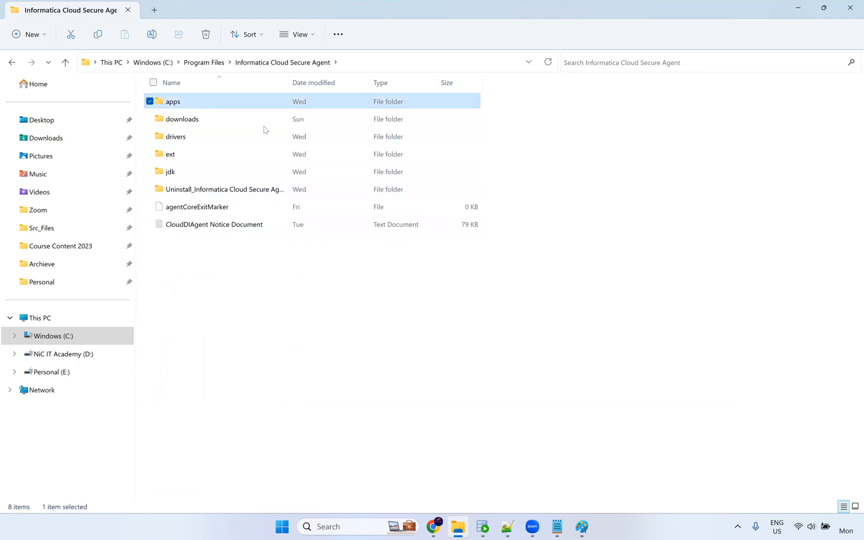
pyautogui.press('Return')
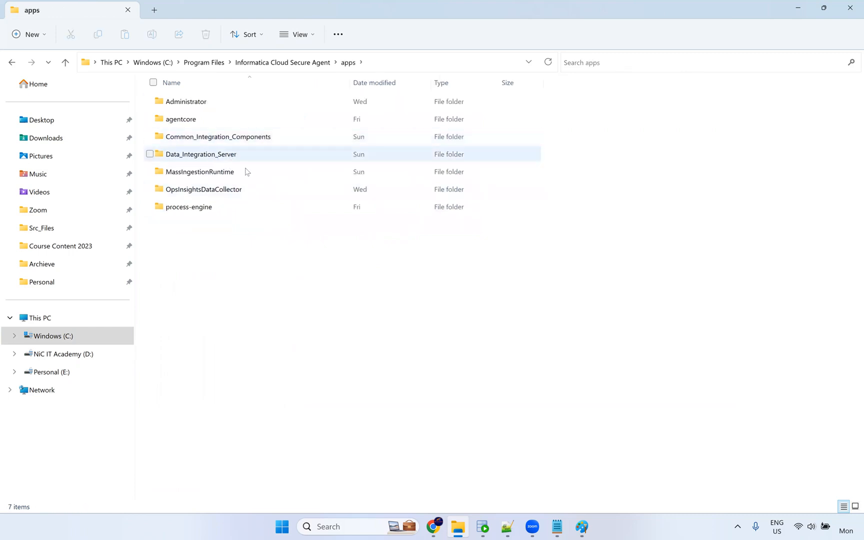
pyautogui.doubleClick(243, 156)
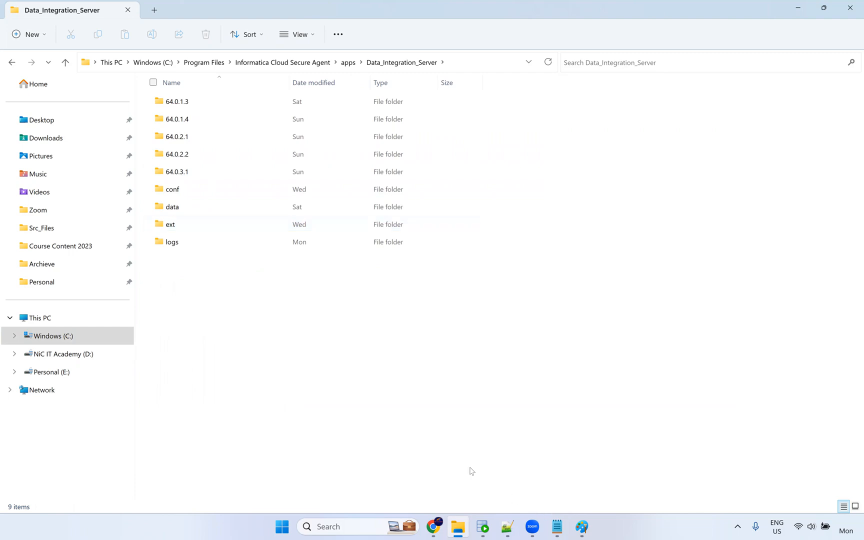
pyautogui.click(434, 526)
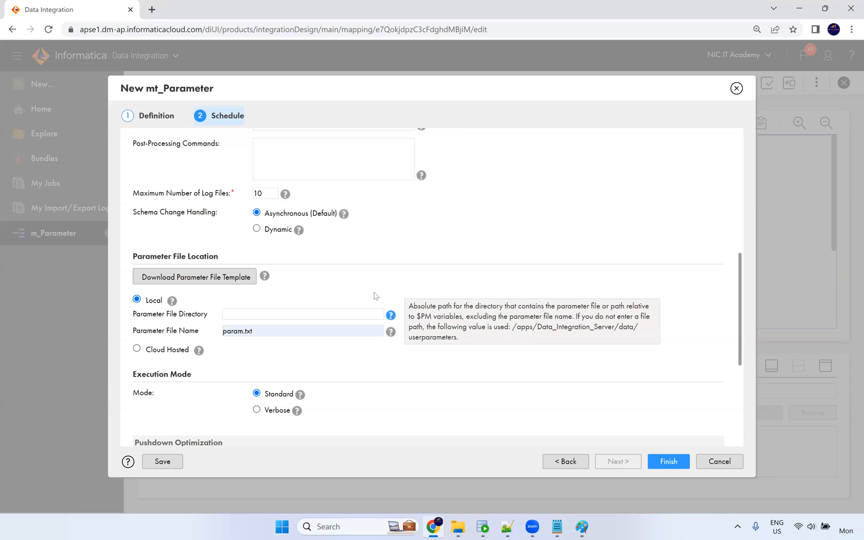
pyautogui.hotkey('alt', 'Tab')
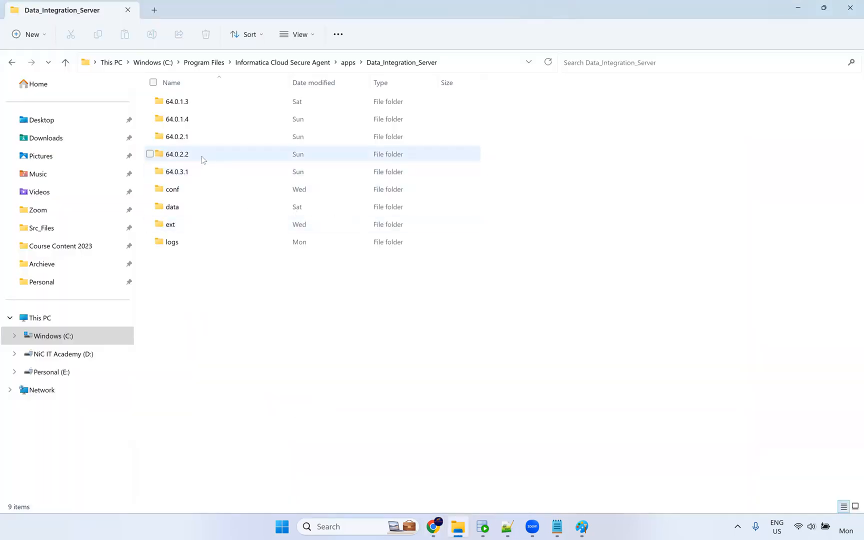
# Permanently delete folders 64.0.1.3, 64.0.1.4, 64.0.2.1 and 64.0.2.2, then open data\userparameters.
pyautogui.moveTo(203, 159)
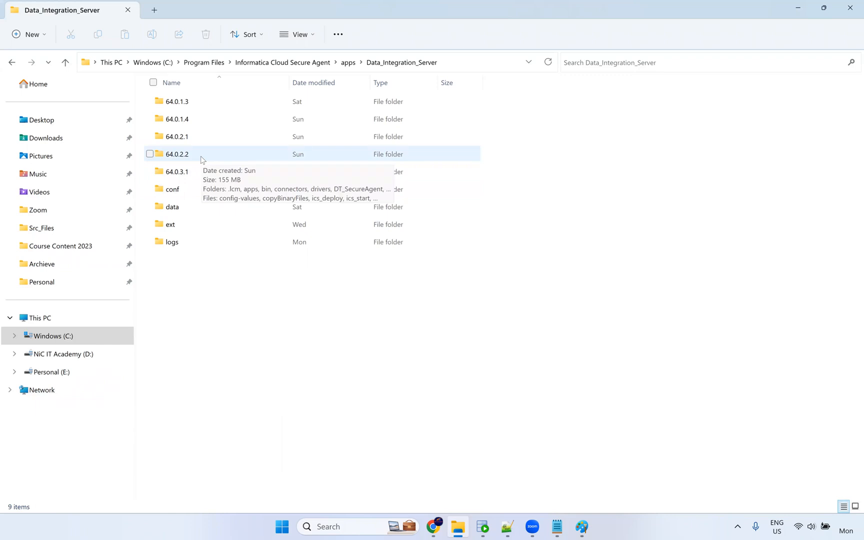
pyautogui.click(202, 159)
pyautogui.keyDown('ctrl'); pyautogui.click(204, 141); pyautogui.keyUp('ctrl')
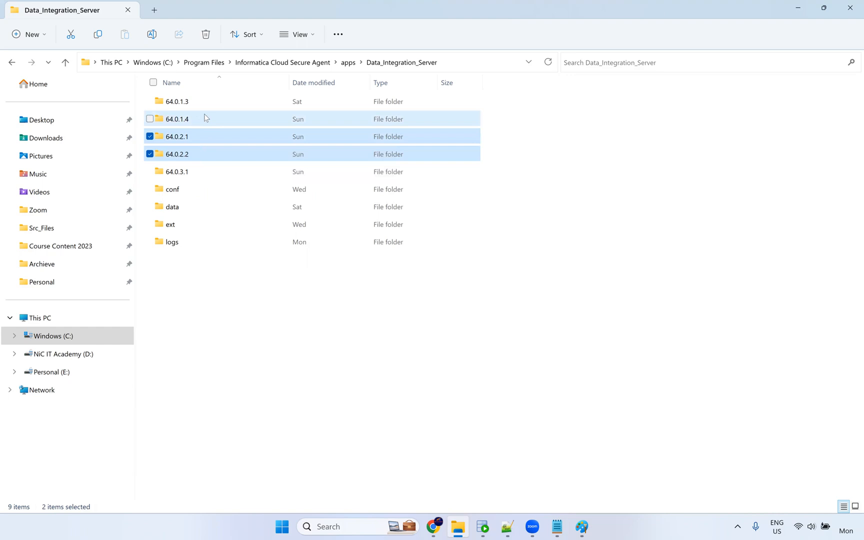
pyautogui.keyDown('ctrl'); pyautogui.click(204, 119); pyautogui.keyUp('ctrl')
pyautogui.keyDown('ctrl'); pyautogui.click(207, 103); pyautogui.keyUp('ctrl')
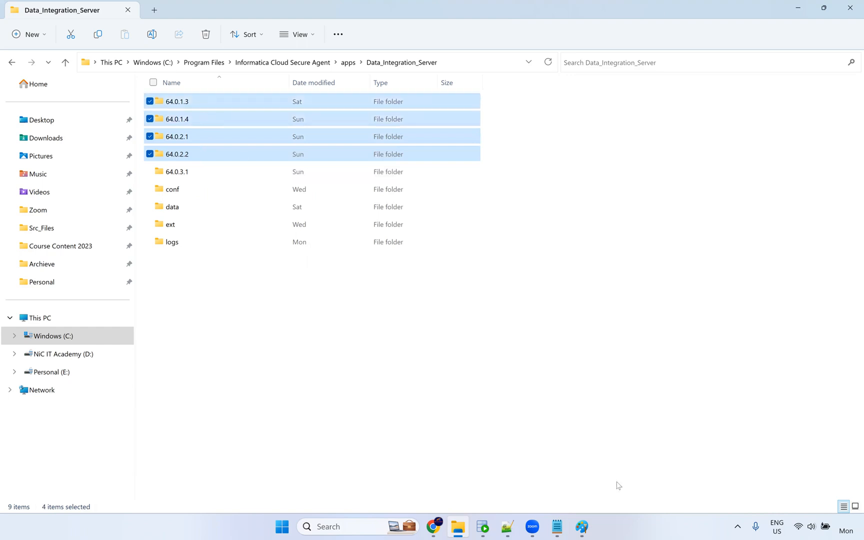
pyautogui.hotkey('shift', 'Delete')
pyautogui.press('Return')
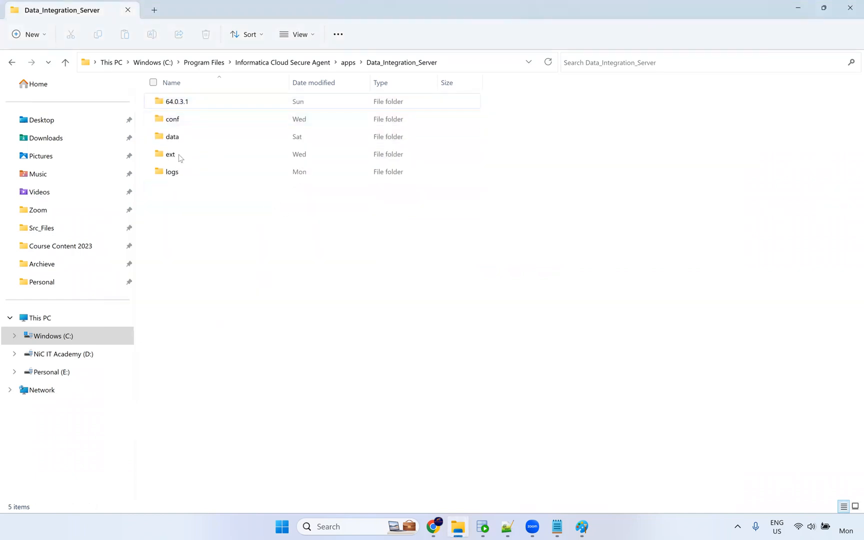
pyautogui.doubleClick(179, 140)
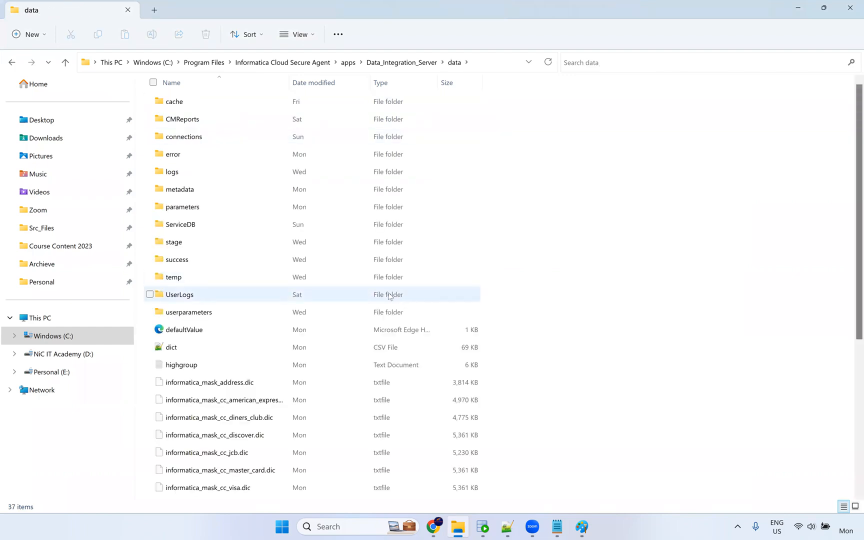
pyautogui.doubleClick(211, 311)
# Create a new text document named param in userparameters and open it for editing.
pyautogui.rightClick(187, 148)
pyautogui.moveTo(252, 224)
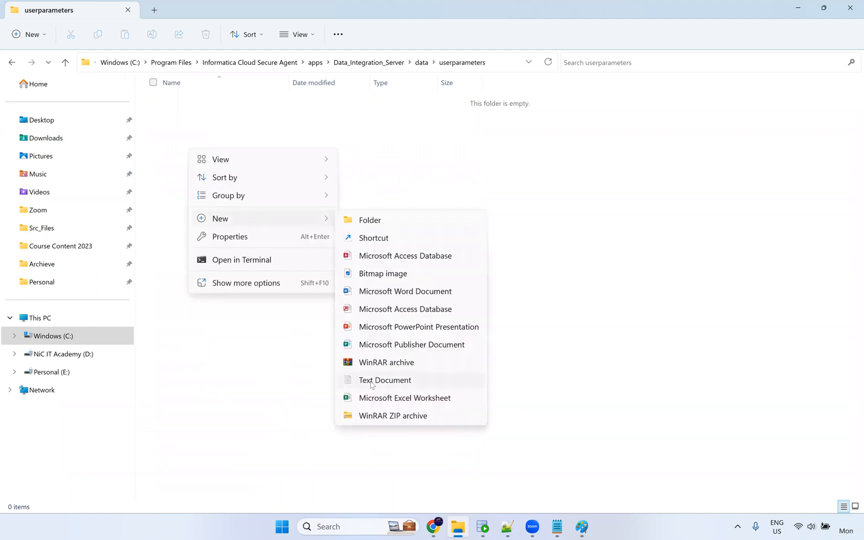
pyautogui.click(372, 383)
pyautogui.write('prame')
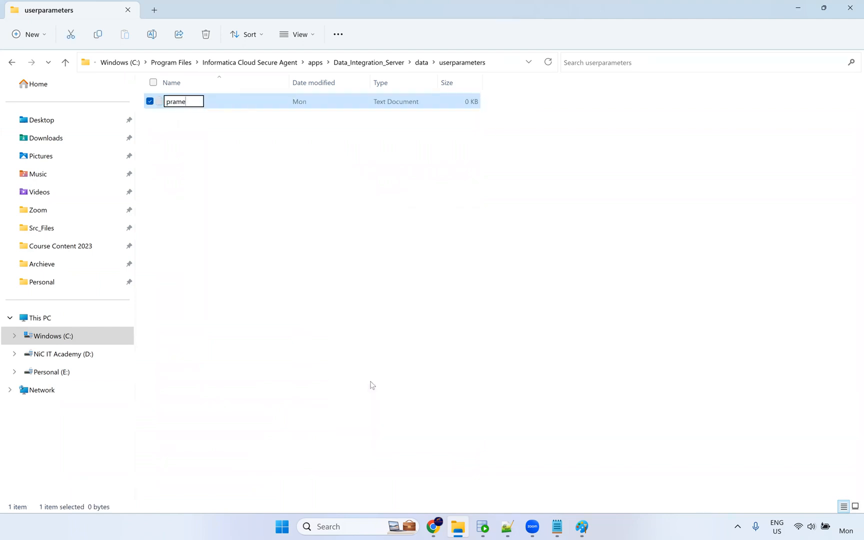
pyautogui.press('BackSpace')
pyautogui.press('BackSpace')
pyautogui.press('BackSpace')
pyautogui.press('BackSpace')
pyautogui.write('aram')
pyautogui.press('Return')
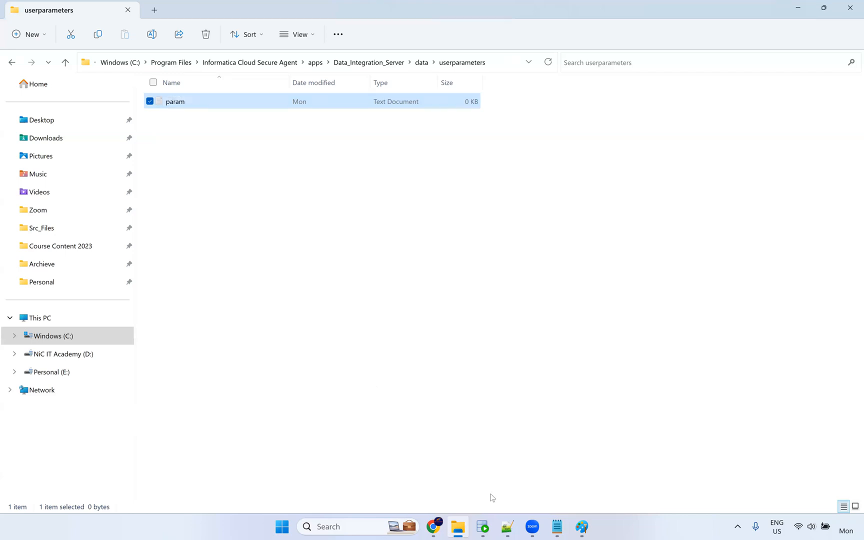
pyautogui.click(434, 527)
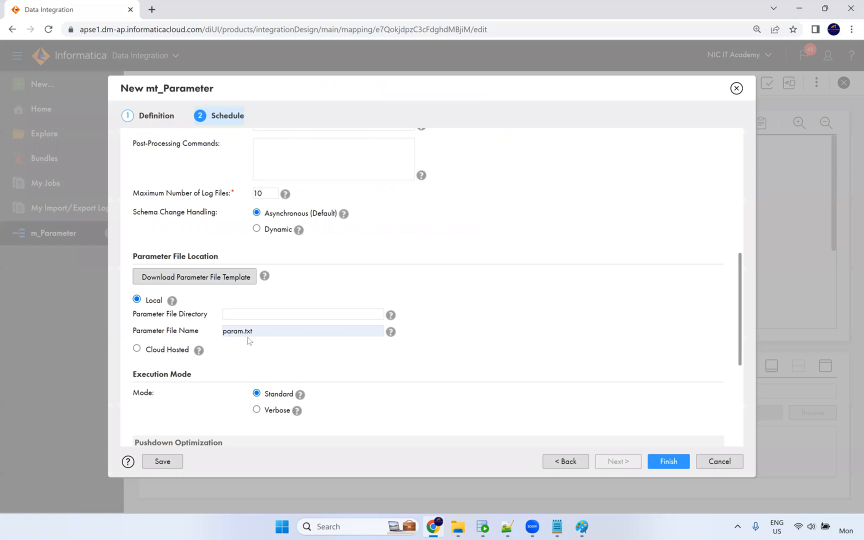
pyautogui.hotkey('alt', 'Tab')
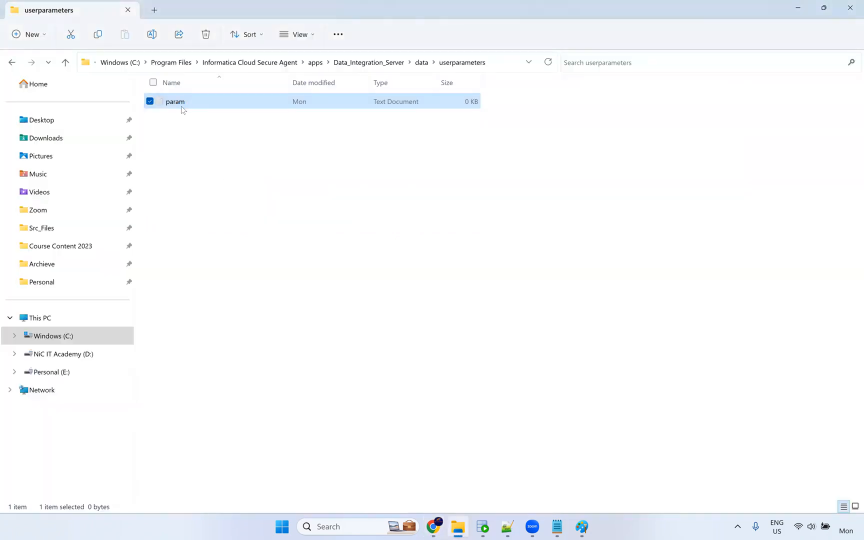
pyautogui.doubleClick(182, 105)
# Write [Global], the [Weekend_Apr2023].[Dev].[mt_Parameter] header and $$where=SALARY>12000 into the param file.
pyautogui.write('[Weekend_Apr2023].[Dev].[mt_Parameter] [Global]')
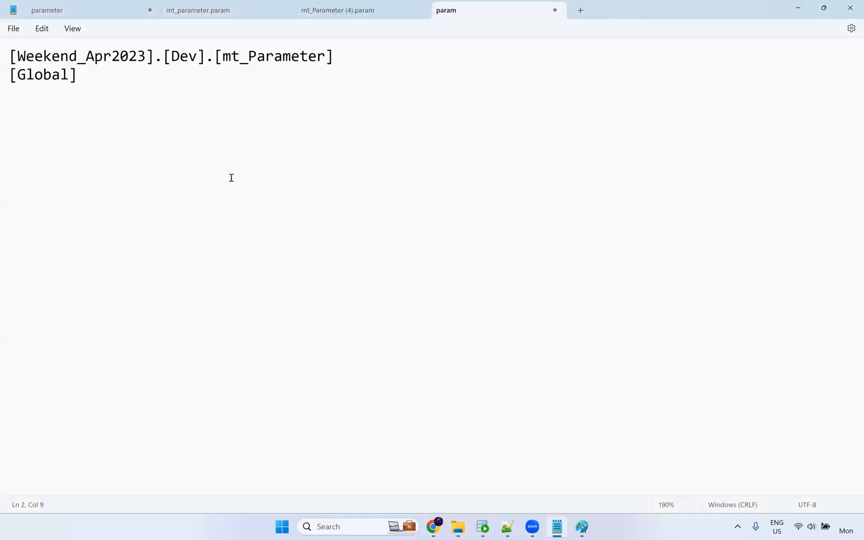
pyautogui.moveTo(97, 83); pyautogui.dragTo(5, 73)
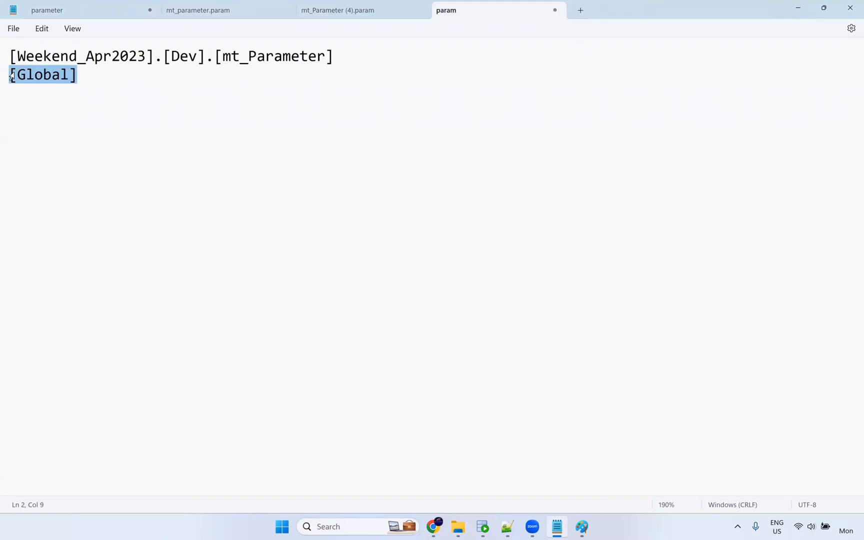
pyautogui.press('BackSpace')
pyautogui.click(12, 52)
pyautogui.press('Return')
pyautogui.press('Up')
pyautogui.write('[Global]')
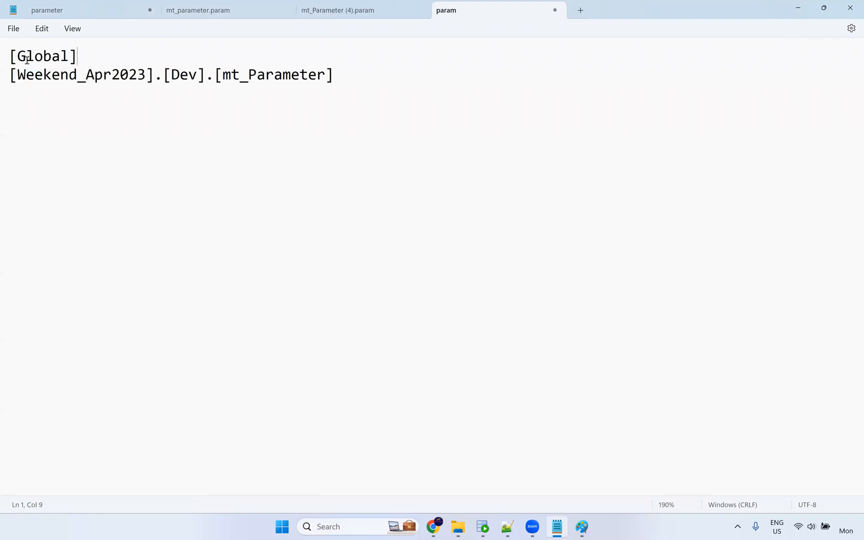
pyautogui.click(356, 75)
pyautogui.write('$$where')
pyautogui.press('BackSpace')
pyautogui.write('=')
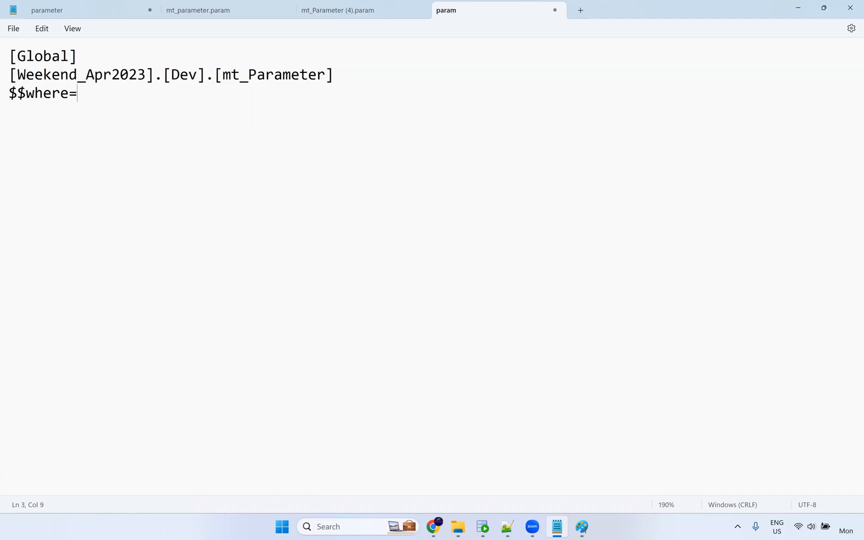
pyautogui.write('SALARY>12')
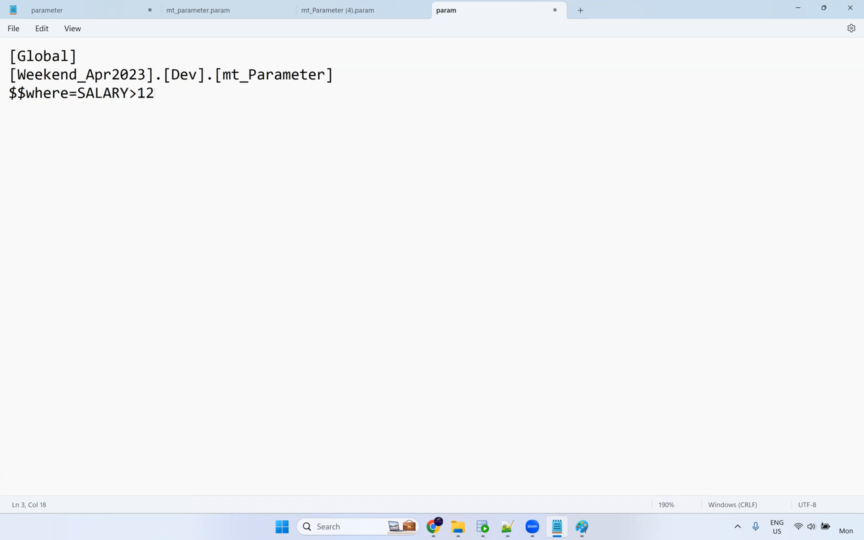
pyautogui.write('000')
# Save the param file and close it, cancelling the prompt so the parameter notes stay open.
pyautogui.click(87, 63)
pyautogui.click(14, 28)
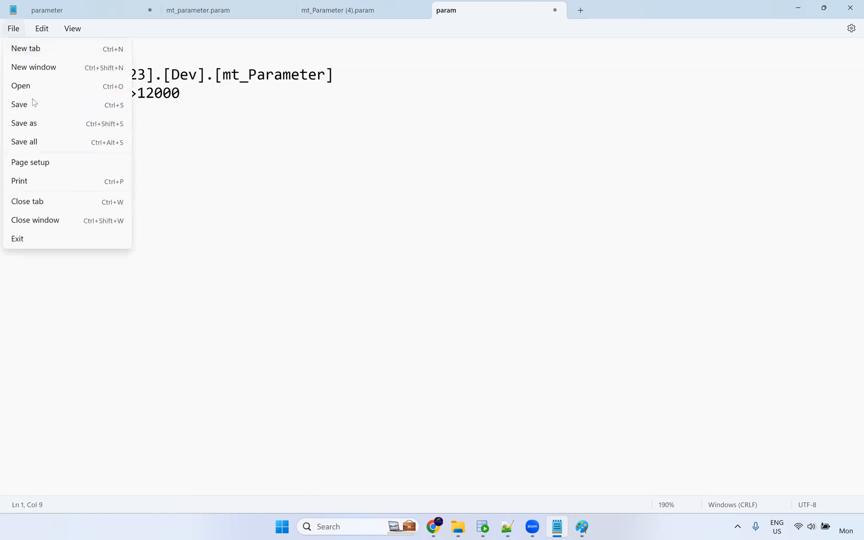
pyautogui.click(33, 104)
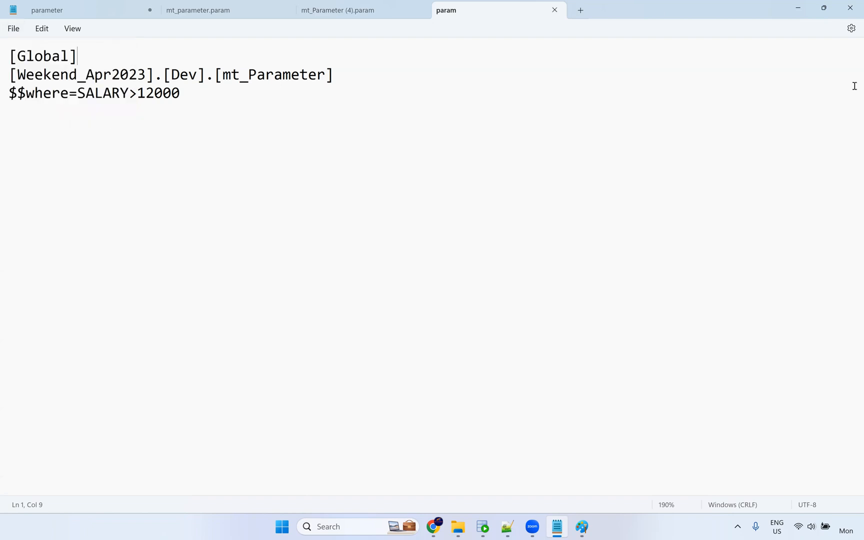
pyautogui.click(850, 14)
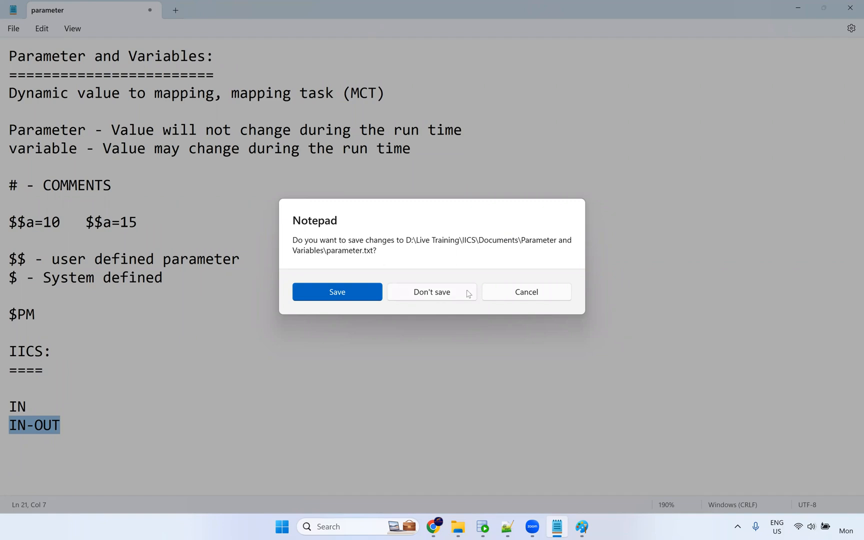
pyautogui.click(512, 291)
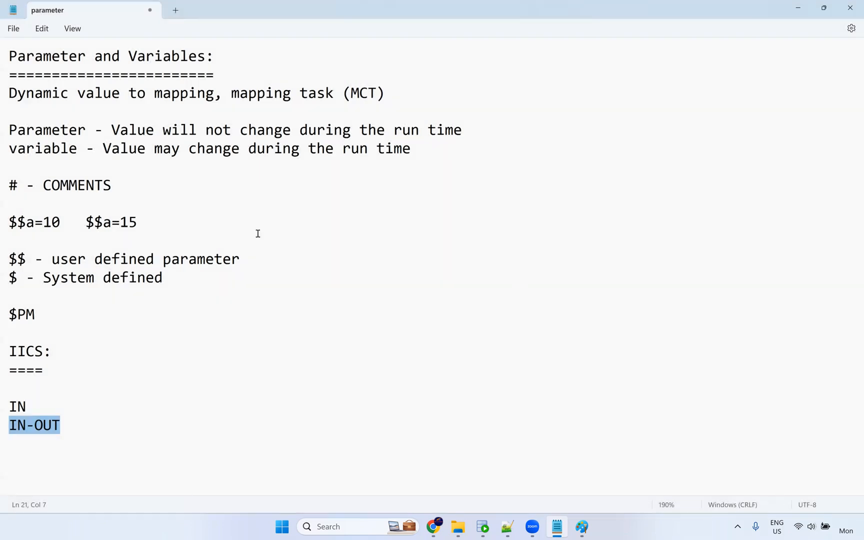
pyautogui.click(258, 166)
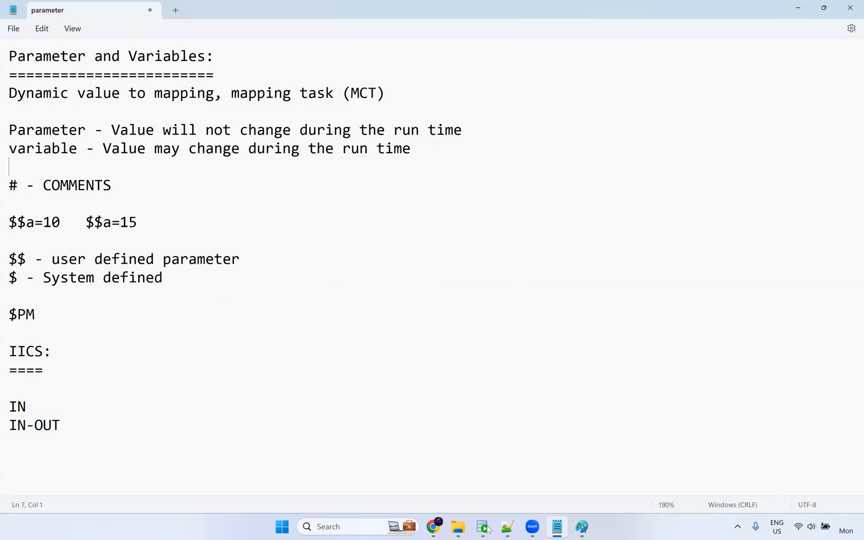
# Finish the mt_Parameter task with local parameter file param.txt and run it.
pyautogui.click(443, 529)
pyautogui.scroll(-2, 228, 211)
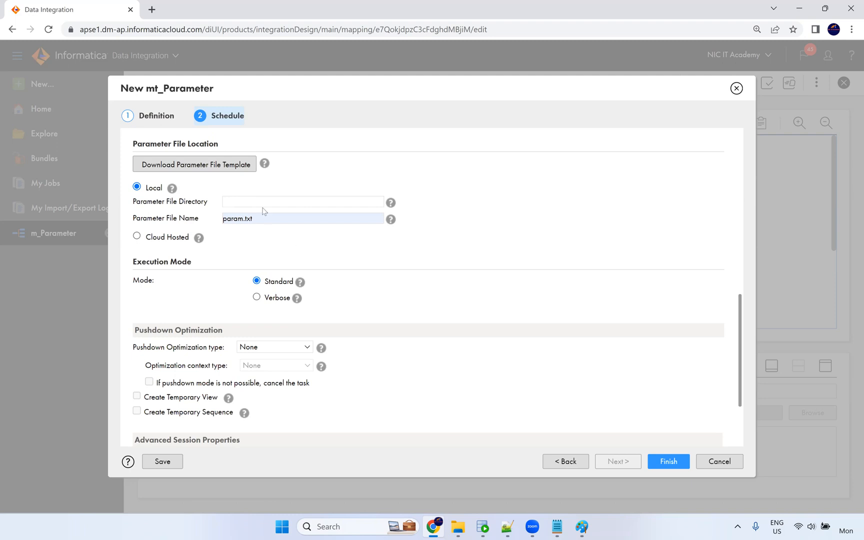
pyautogui.scroll(-2, 442, 320)
pyautogui.click(675, 467)
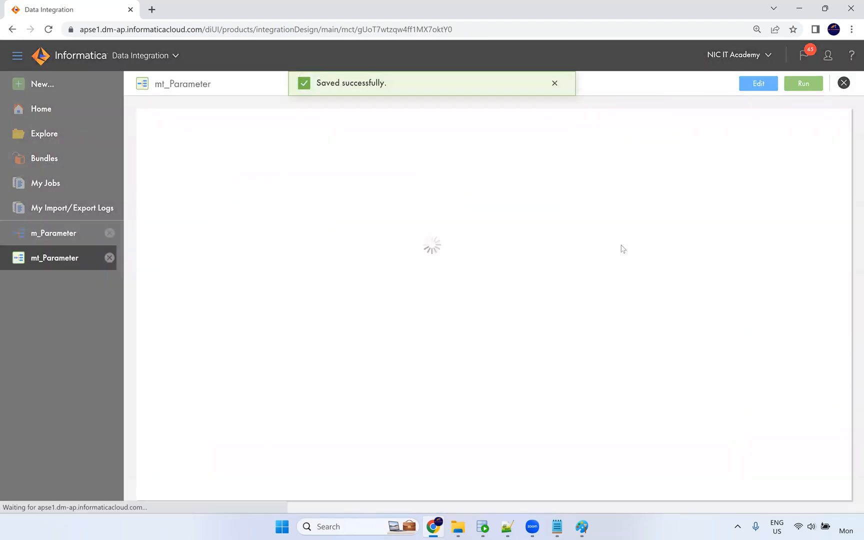
pyautogui.click(806, 84)
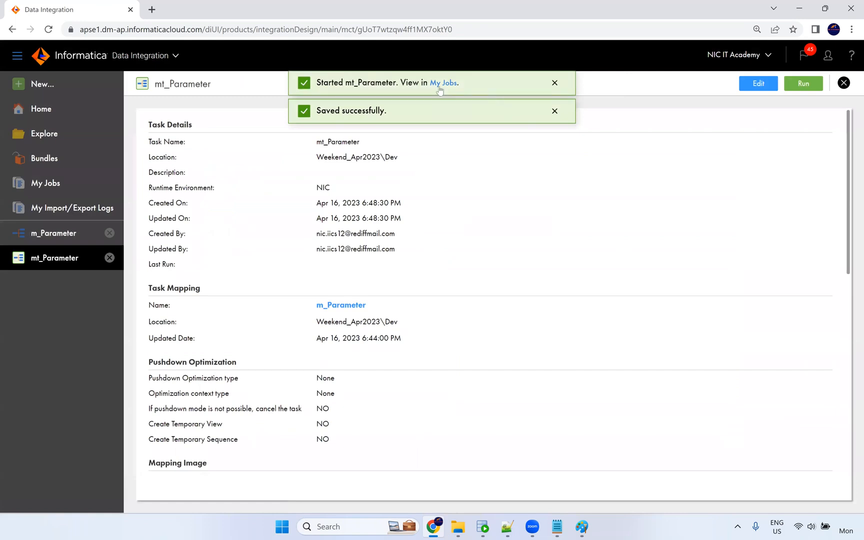
# Refresh My Jobs until mt_Parameter-1 shows Running, then open the m_Parameter mapping.
pyautogui.click(442, 81)
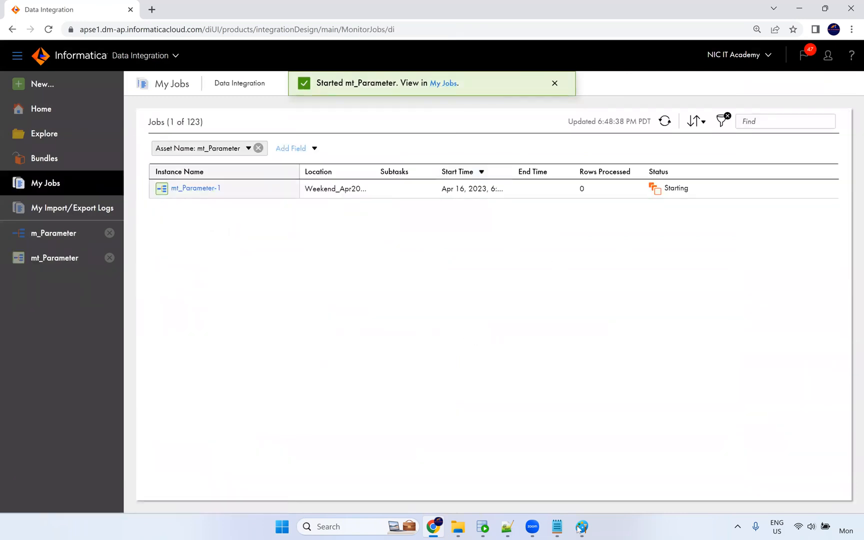
pyautogui.moveTo(461, 529)
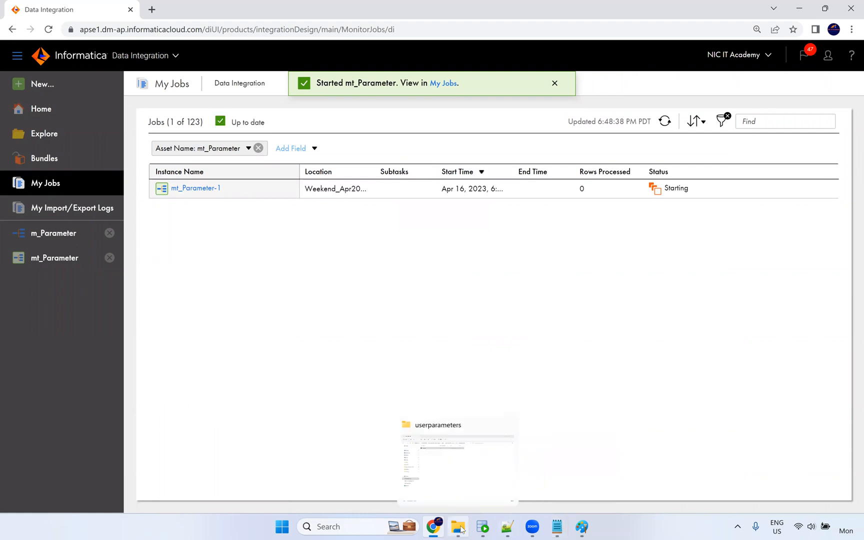
pyautogui.click(669, 125)
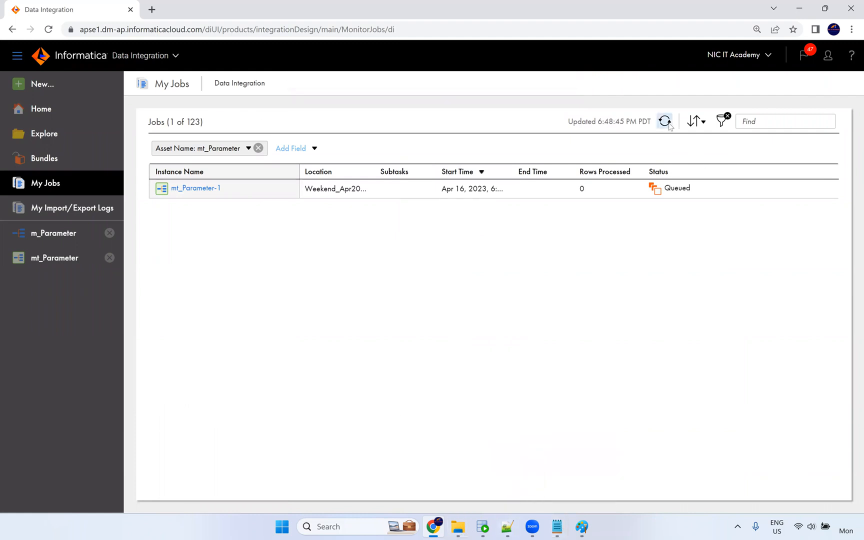
pyautogui.click(669, 124)
pyautogui.click(670, 124)
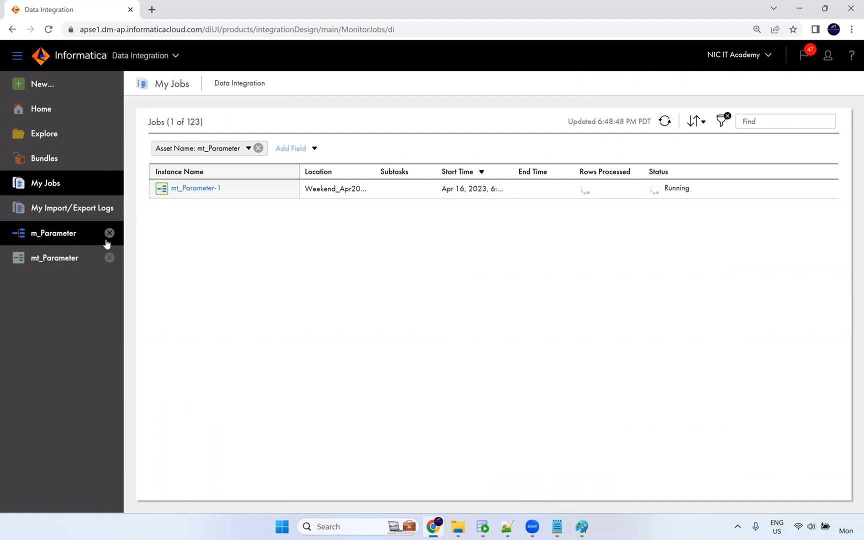
pyautogui.click(79, 235)
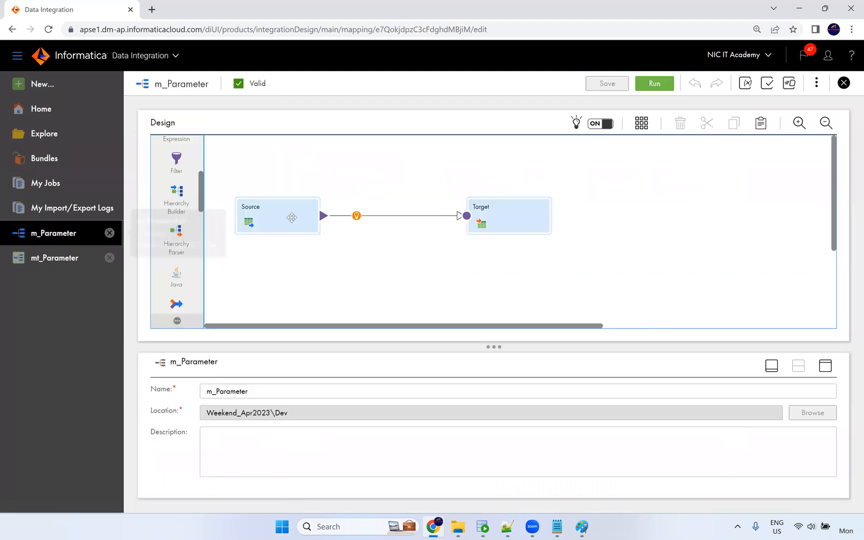
# Show the m_Parameter Source's query settings in maximised Properties alongside the Parameters panel.
pyautogui.click(300, 213)
pyautogui.click(826, 367)
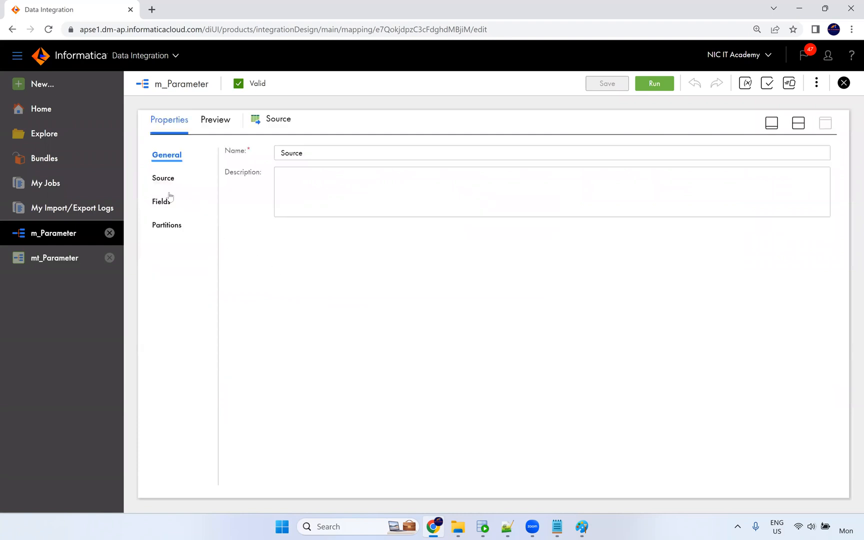
pyautogui.click(165, 179)
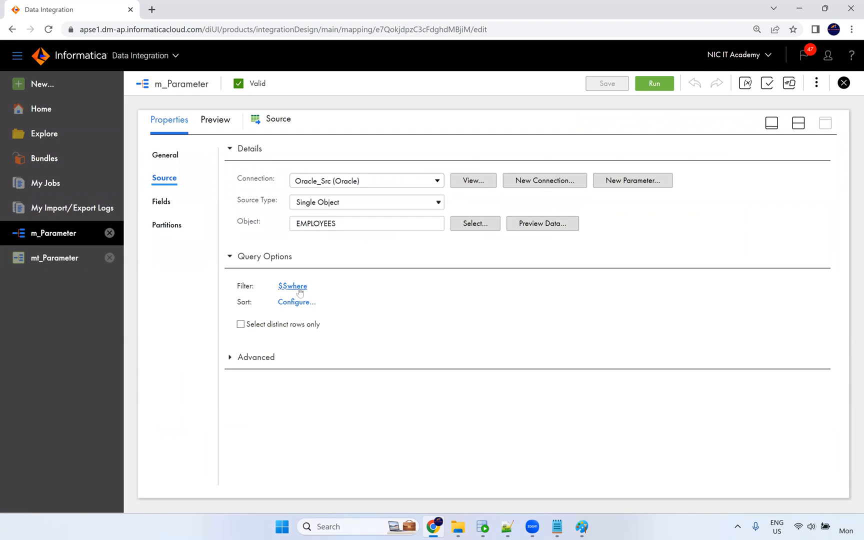
pyautogui.click(745, 83)
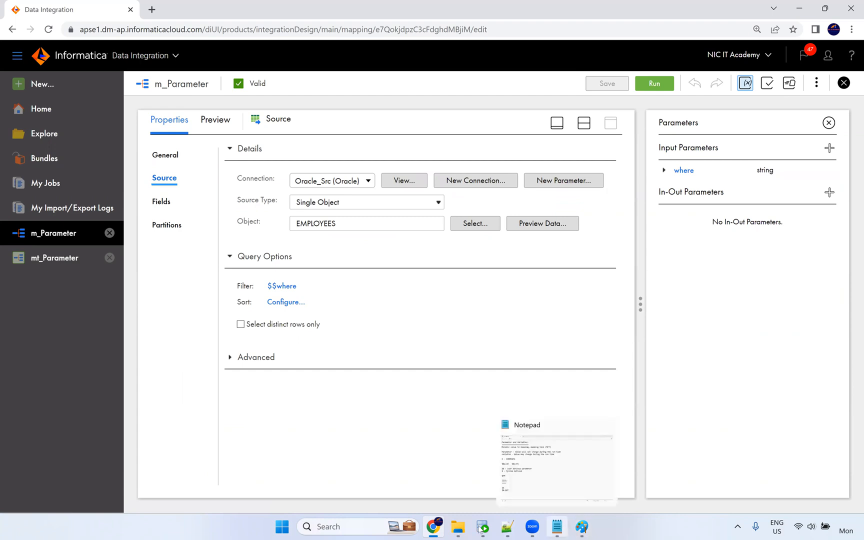
# Open param.txt in Notepad++ to confirm $$where=SALARY>12000, then return to the mapping.
pyautogui.click(458, 527)
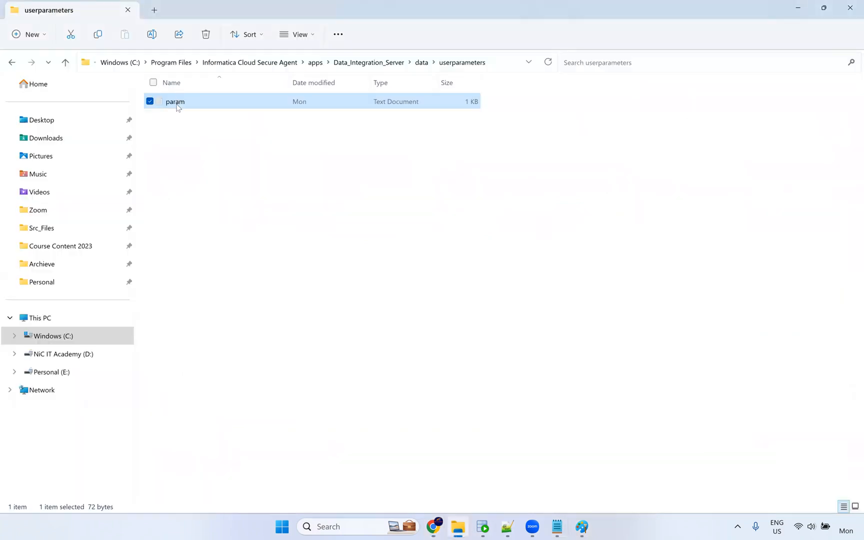
pyautogui.rightClick(176, 109)
pyautogui.moveTo(310, 166)
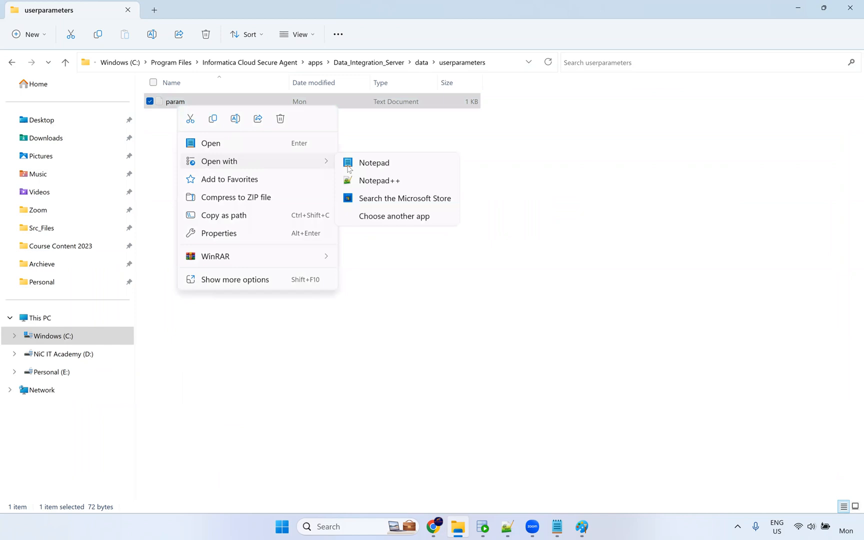
pyautogui.click(361, 182)
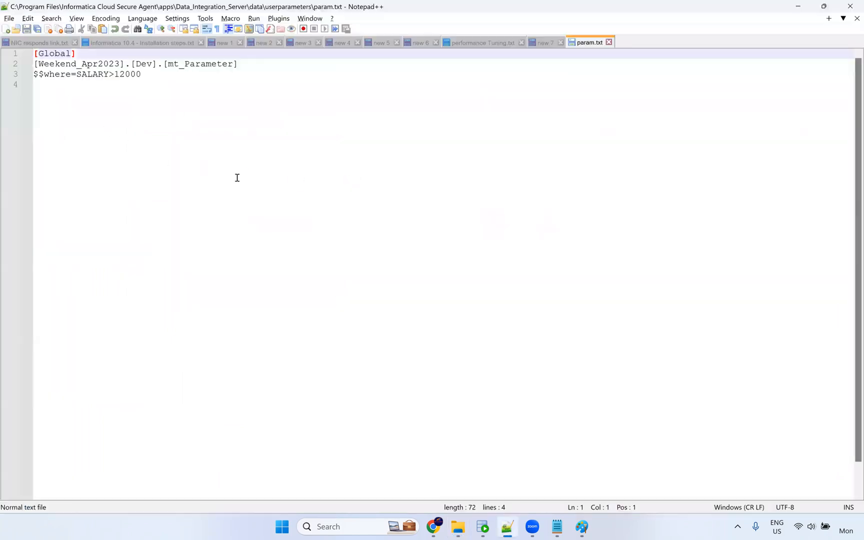
pyautogui.scroll(2, 238, 178)
pyautogui.scroll(-1, 238, 178)
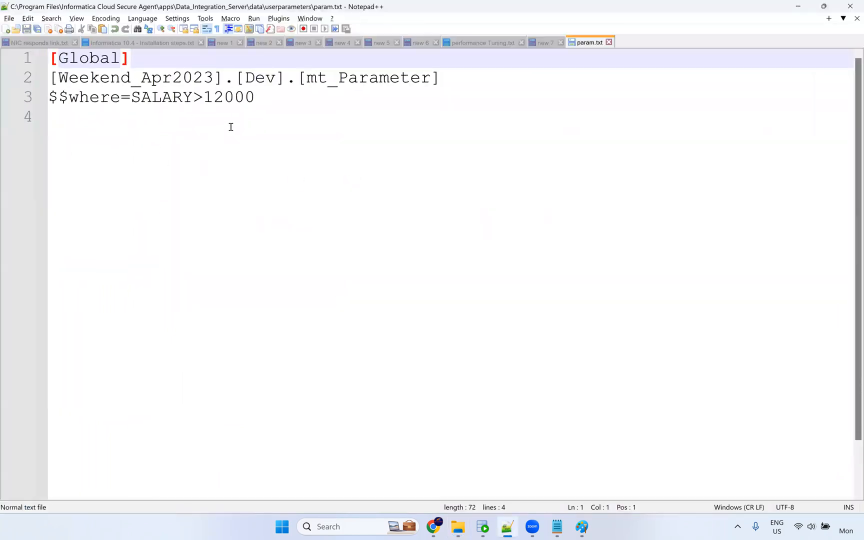
pyautogui.click(509, 529)
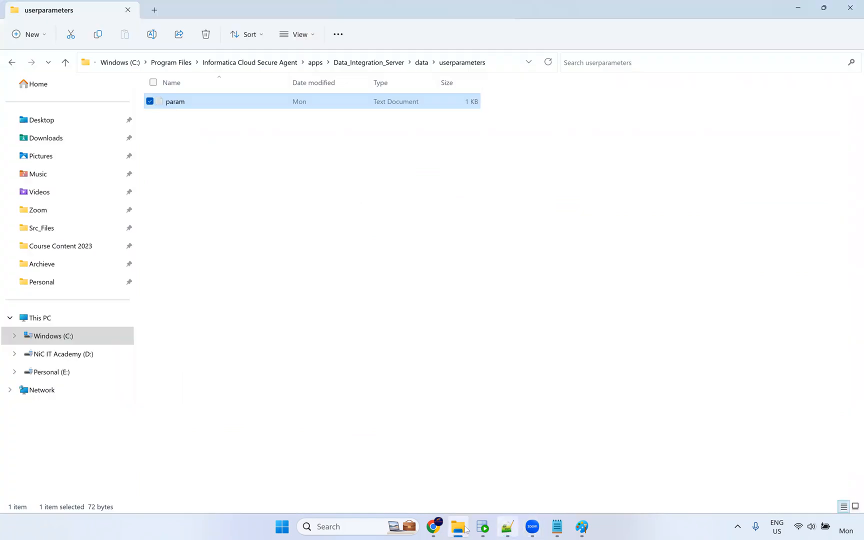
pyautogui.click(438, 529)
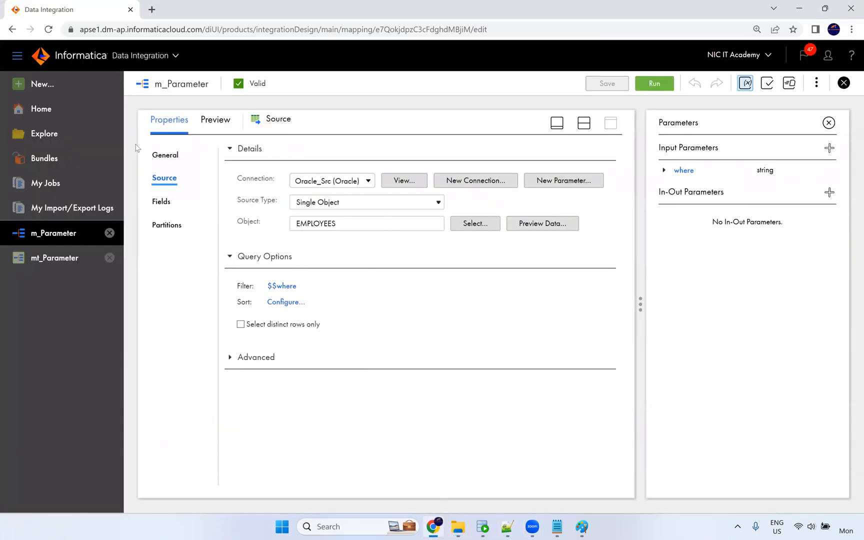
# Confirm mt_Parameter-1 failed with ORA-00911 invalid character and download its session log.
pyautogui.click(75, 190)
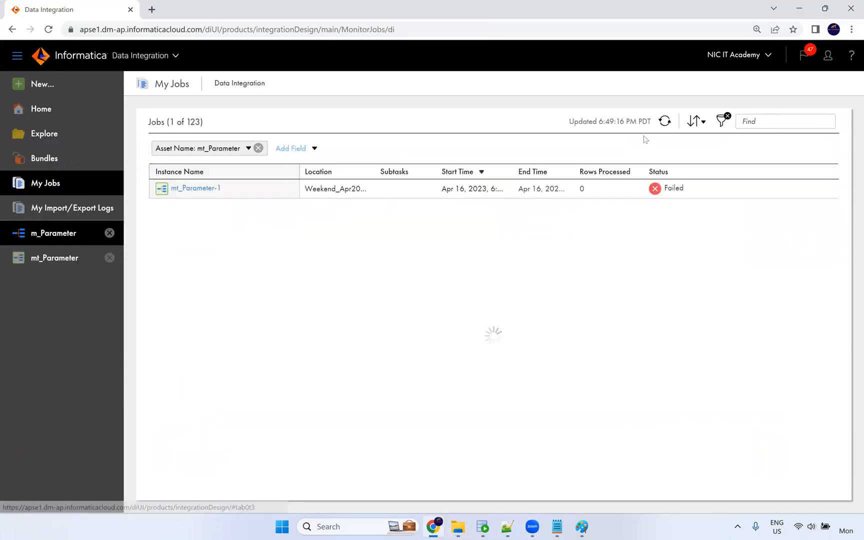
pyautogui.click(665, 121)
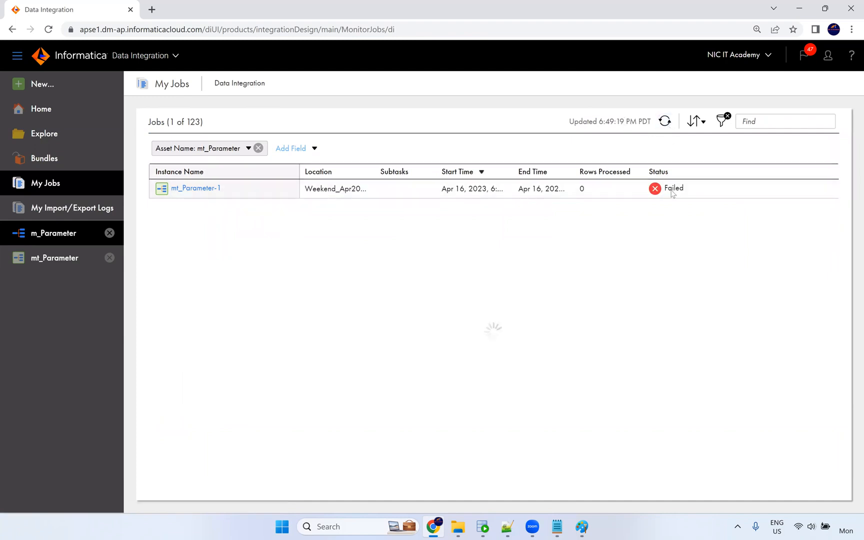
pyautogui.moveTo(673, 193)
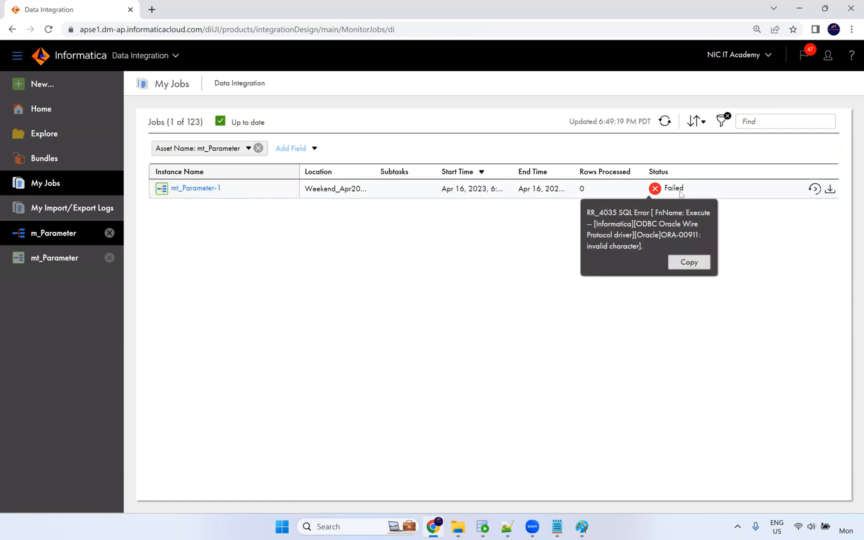
pyautogui.click(269, 213)
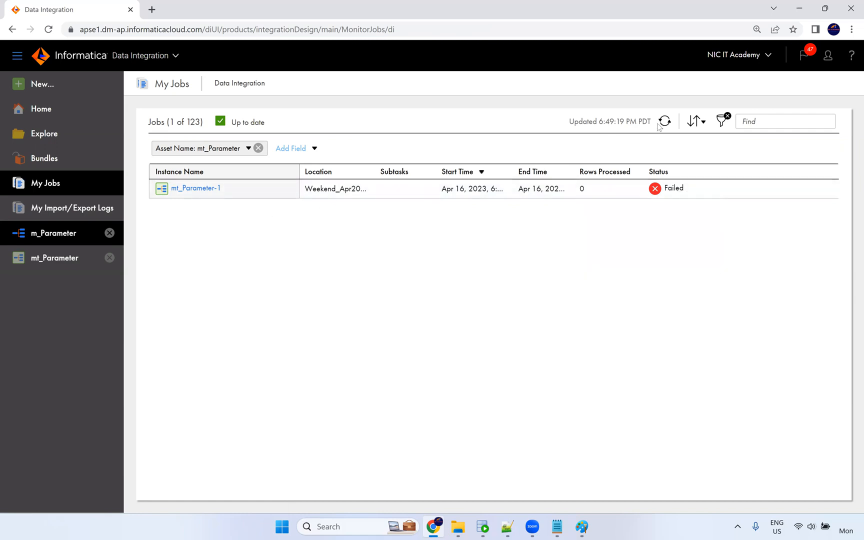
pyautogui.click(674, 189)
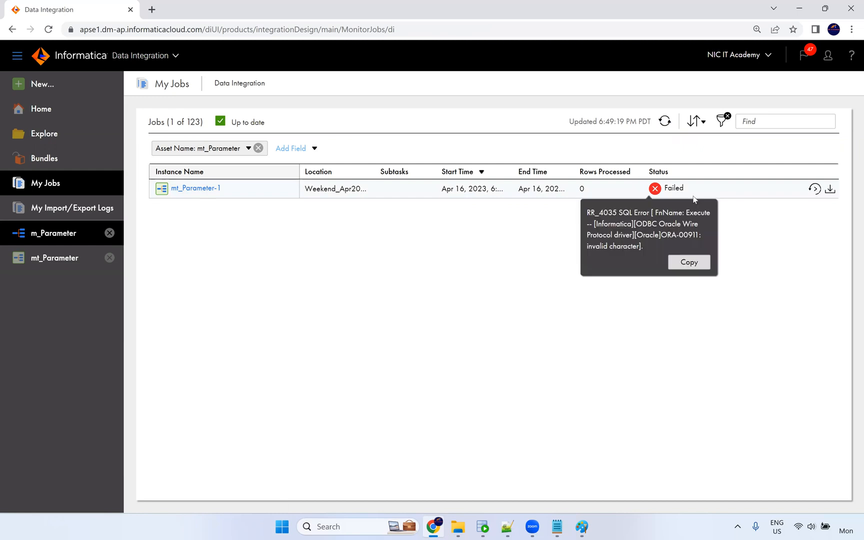
pyautogui.click(831, 195)
pyautogui.click(261, 251)
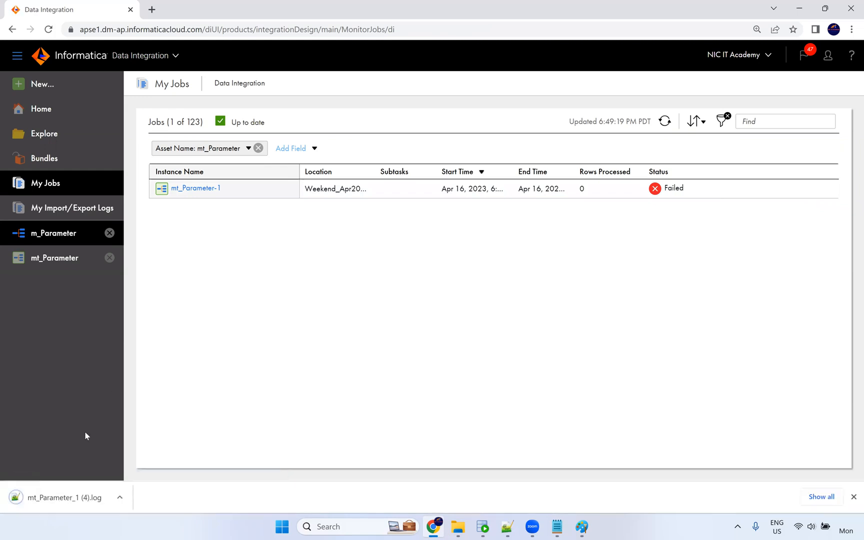
# Open mt_Parameter_1 (4).log in Notepad++ with smaller text and SQL highlighting.
pyautogui.click(65, 498)
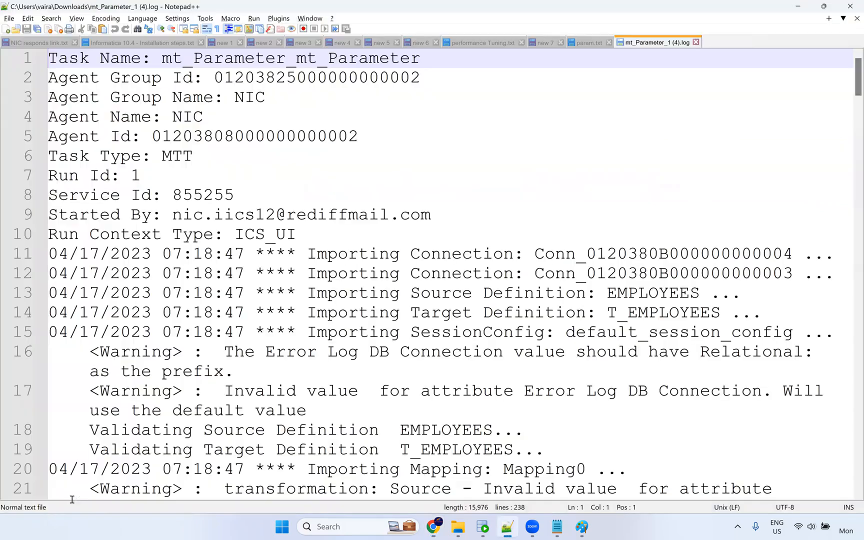
pyautogui.scroll(-2, 446, 280)
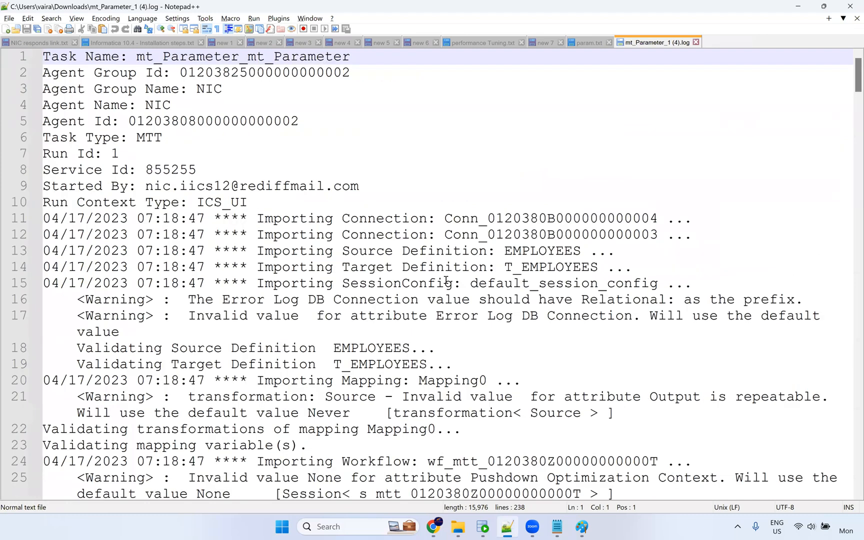
pyautogui.hotkey('ctrl', '-')
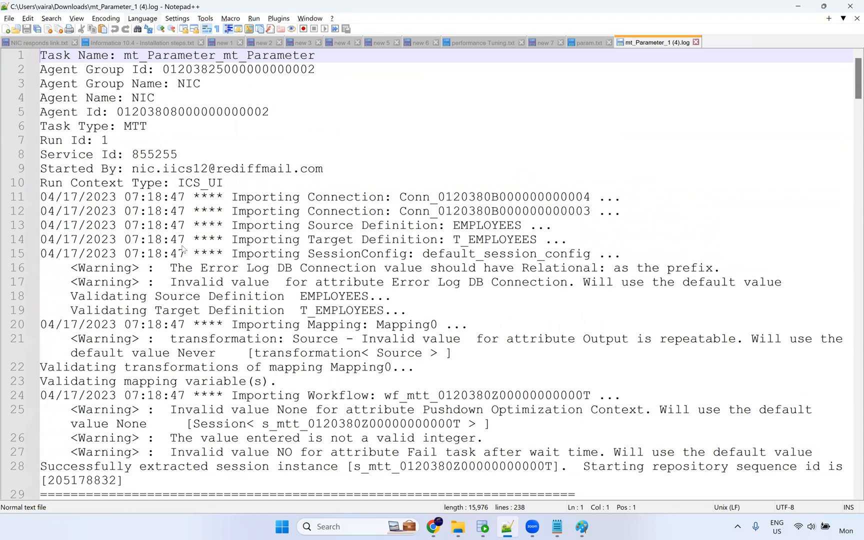
pyautogui.hotkey('alt', 'l')
pyautogui.press('s')
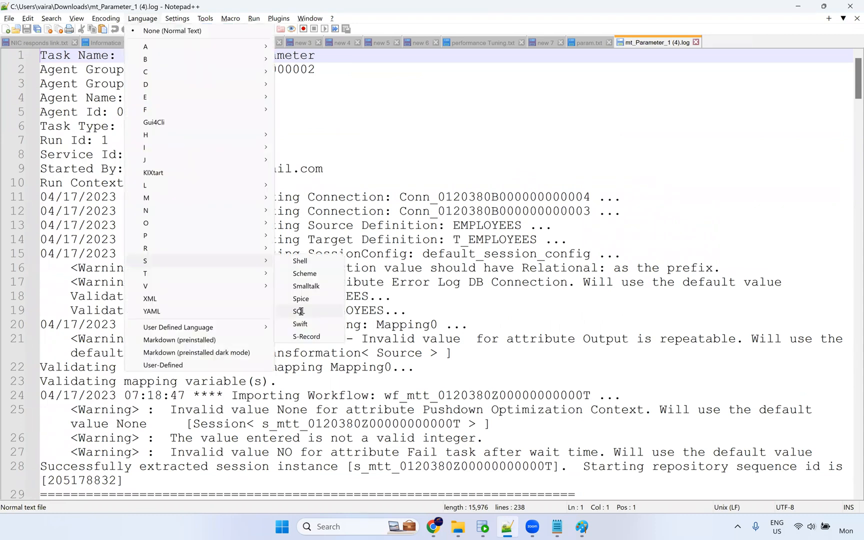
pyautogui.press('Return')
# Scroll to line 191 and select the unresolved $$where in the SQL query.
pyautogui.scroll(-6, 463, 231)
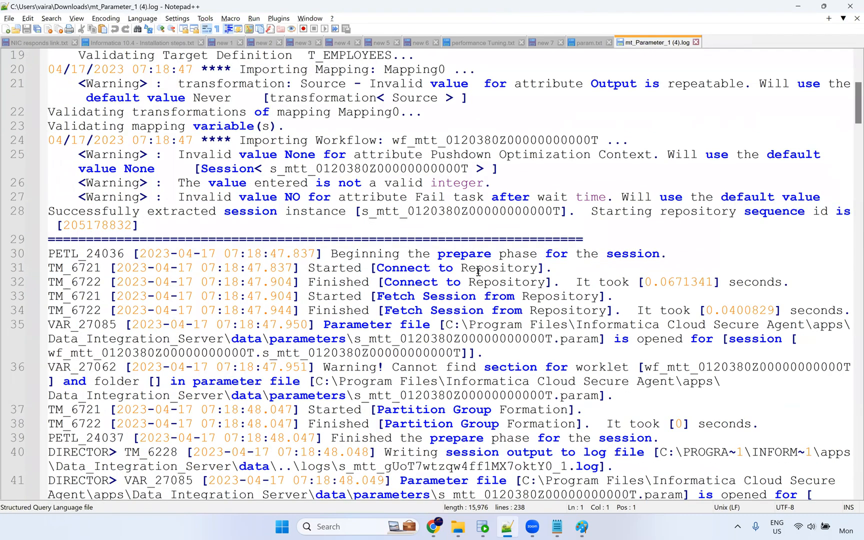
pyautogui.scroll(-5, 475, 275)
pyautogui.hotkey('ctrl', '-')
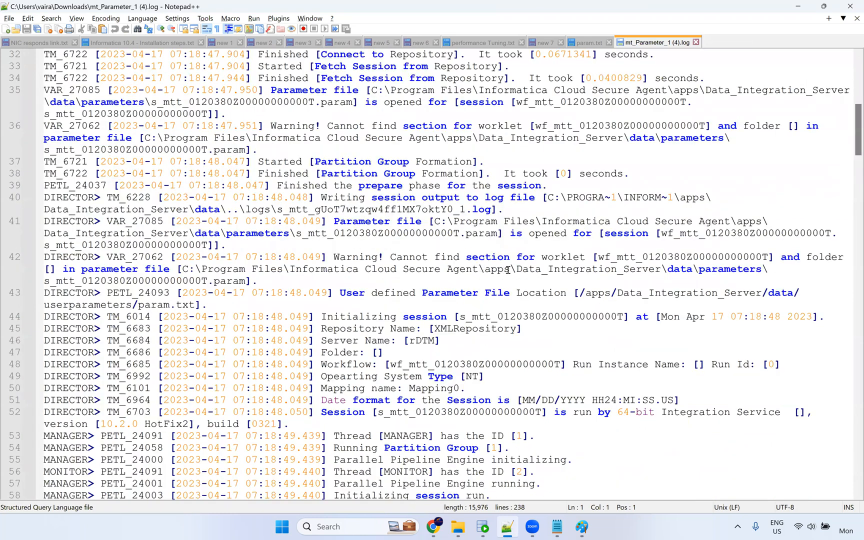
pyautogui.scroll(-20, 508, 271)
pyautogui.hotkey('ctrl', '-')
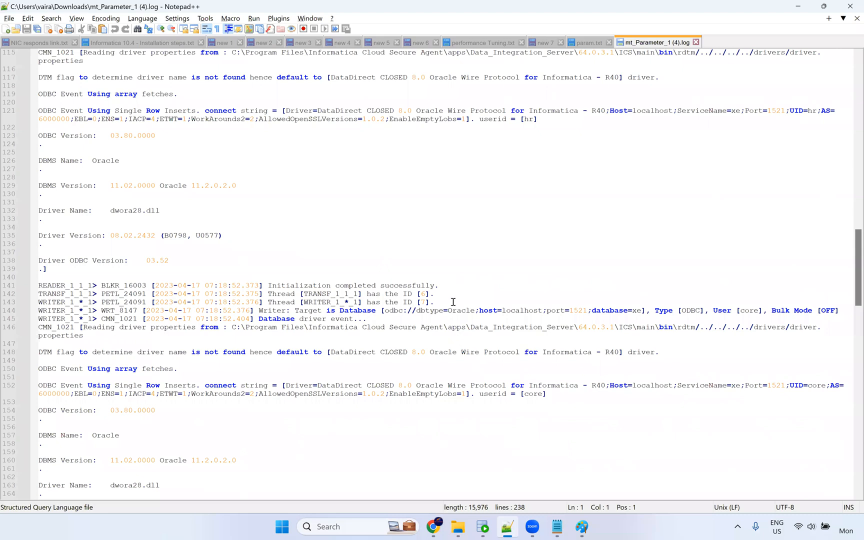
pyautogui.scroll(-15, 452, 307)
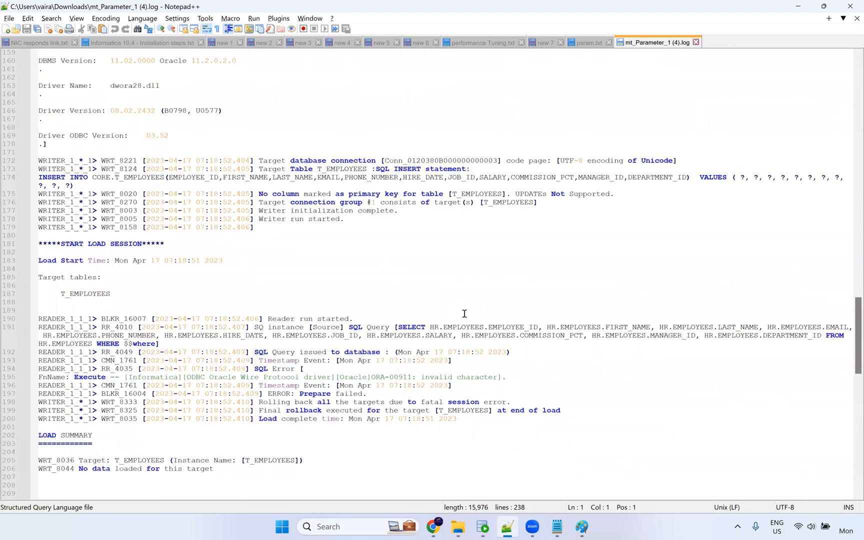
pyautogui.moveTo(124, 344); pyautogui.dragTo(157, 344)
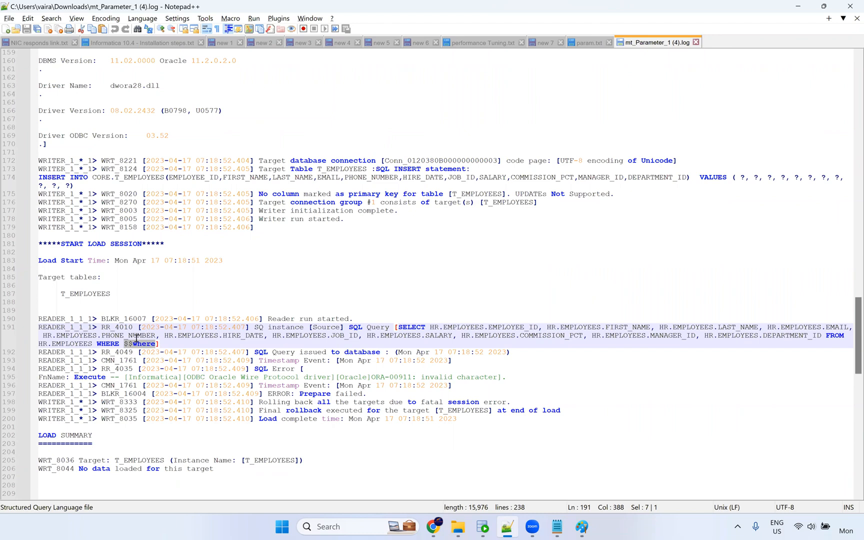
pyautogui.click(434, 527)
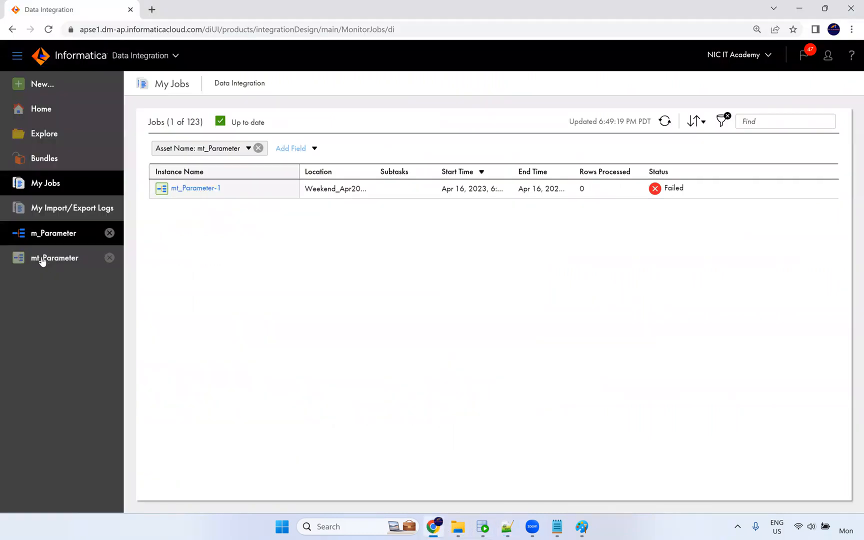
# Open the m_Parameter mapping and confirm the source filter condition is $$where.
pyautogui.click(56, 238)
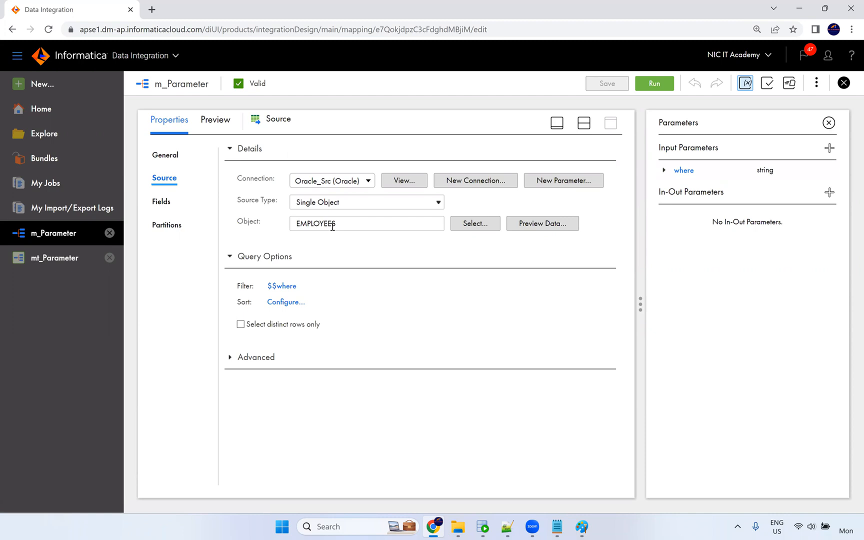
pyautogui.click(288, 293)
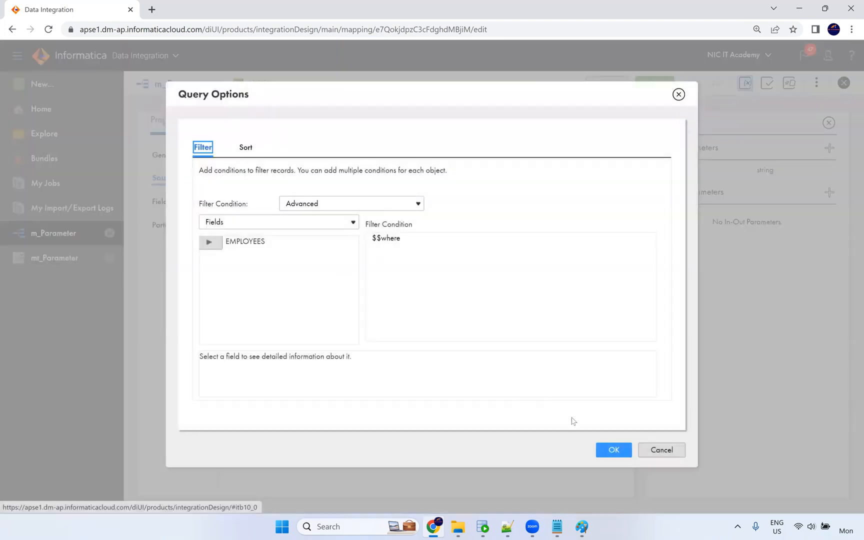
pyautogui.click(615, 451)
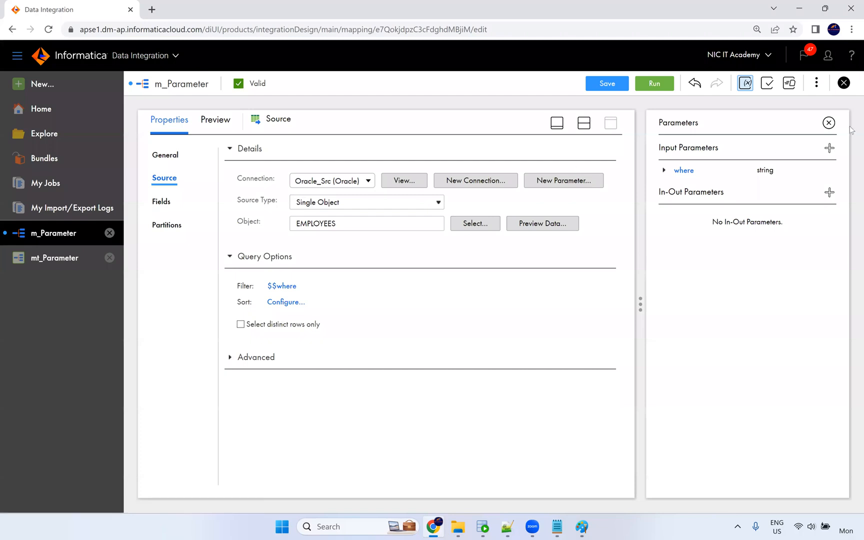
# Restore the mapping canvas, select Target and Source, then start editing the mt_Parameter task.
pyautogui.click(829, 123)
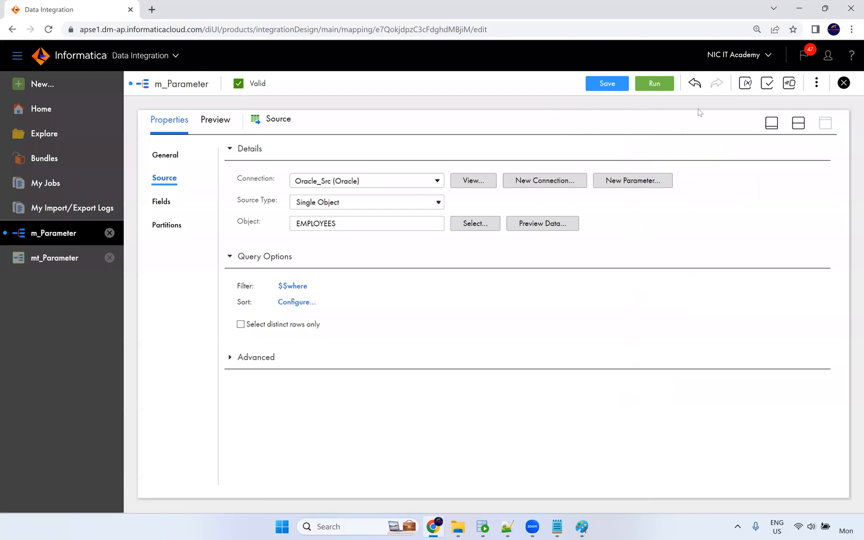
pyautogui.click(799, 124)
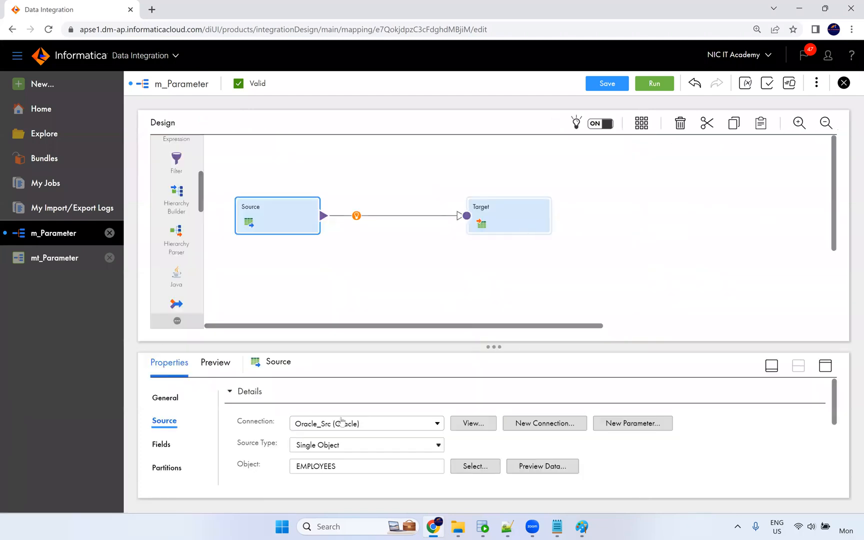
pyautogui.click(538, 229)
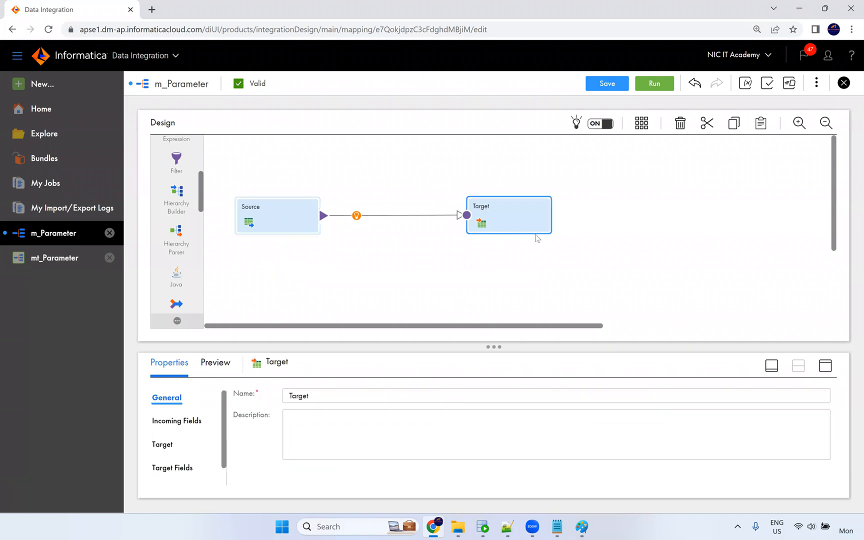
pyautogui.click(308, 224)
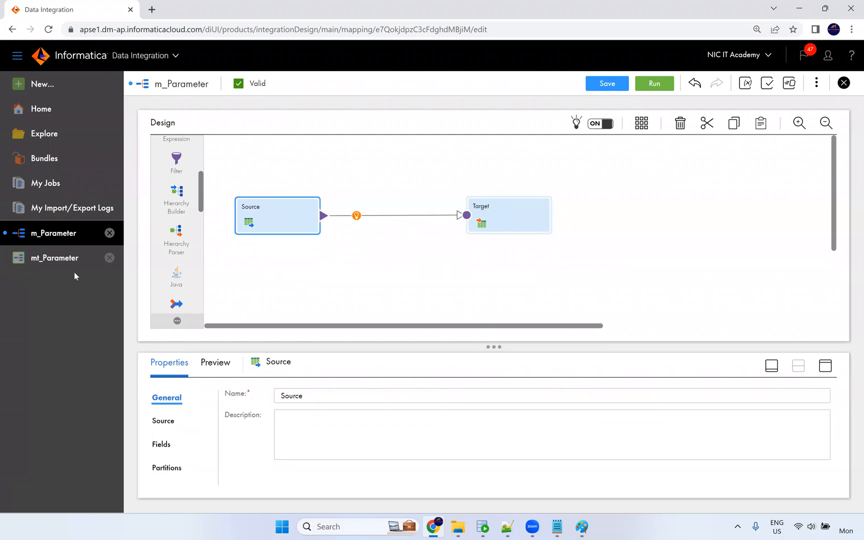
pyautogui.click(51, 266)
pyautogui.click(769, 85)
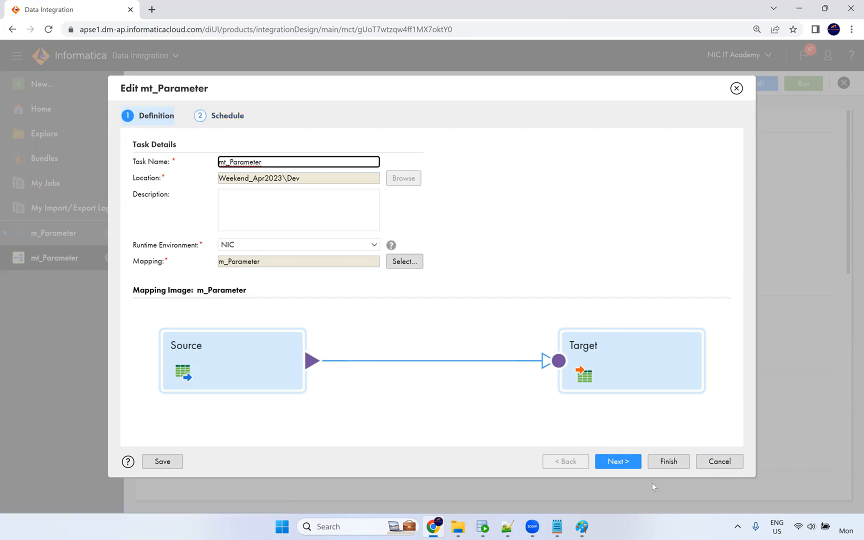
# On the Schedule step, check the blank parameter file directory and its default userparameters location.
pyautogui.click(625, 467)
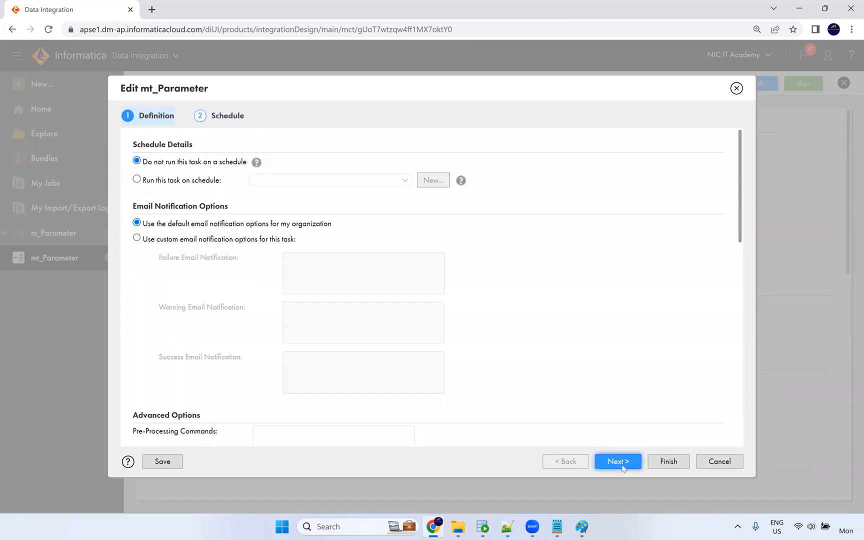
pyautogui.scroll(-10, 441, 294)
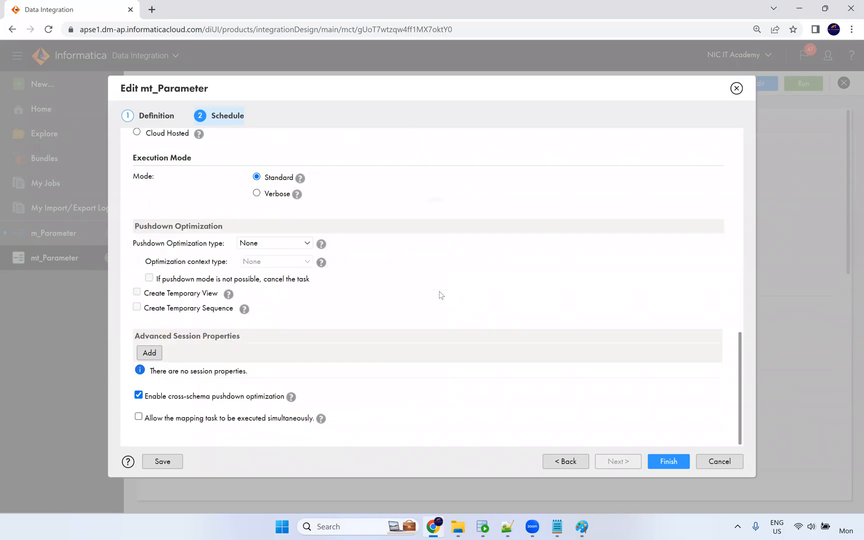
pyautogui.scroll(3, 440, 295)
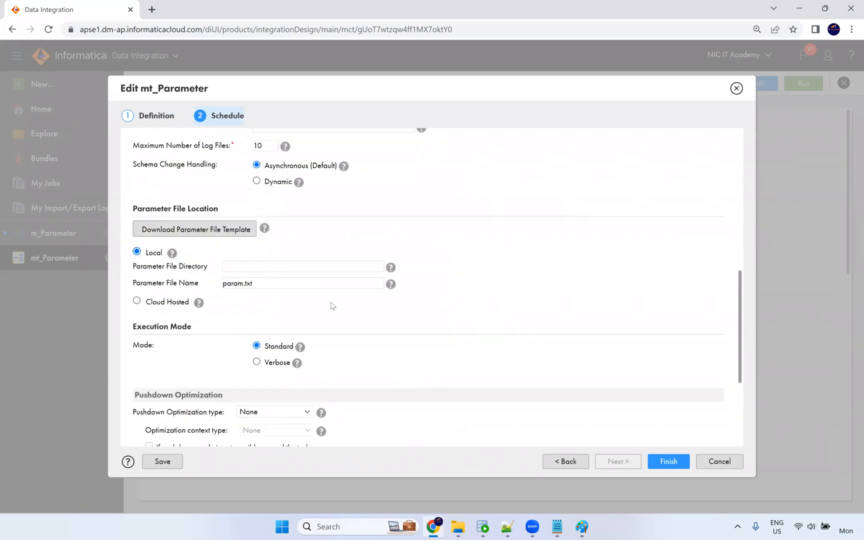
pyautogui.click(260, 267)
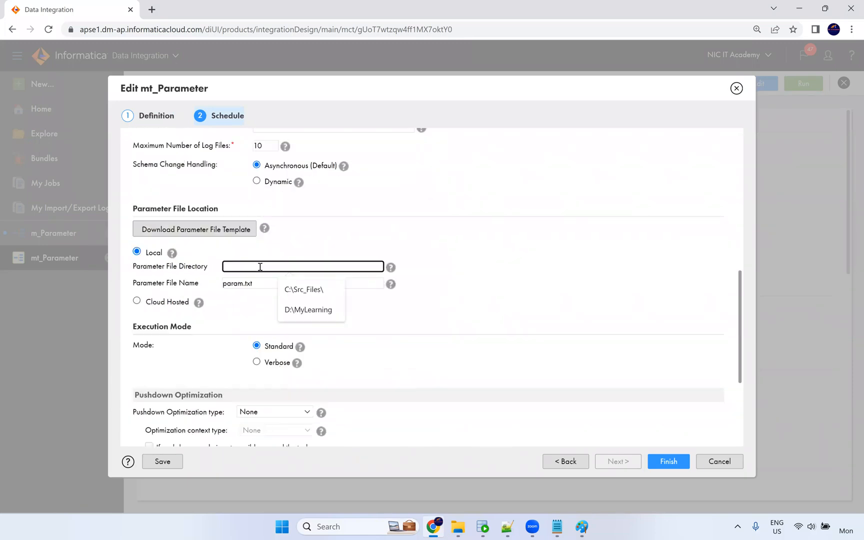
pyautogui.click(417, 274)
pyautogui.moveTo(393, 269)
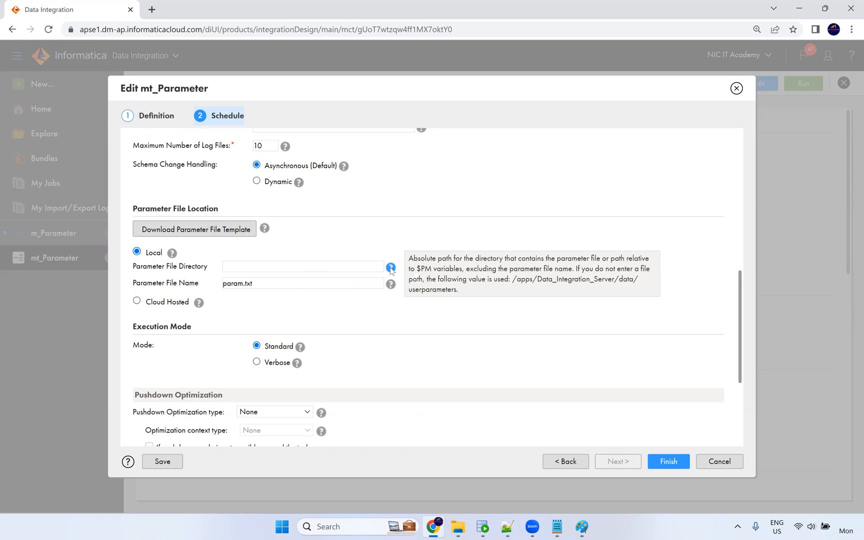
pyautogui.click(458, 527)
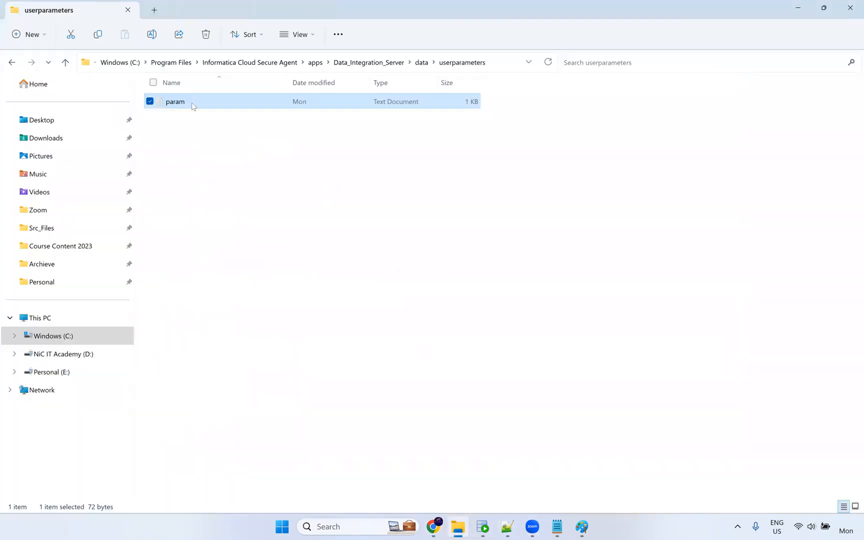
pyautogui.keyDown('ctrl'); pyautogui.click(181, 107); pyautogui.keyUp('ctrl')
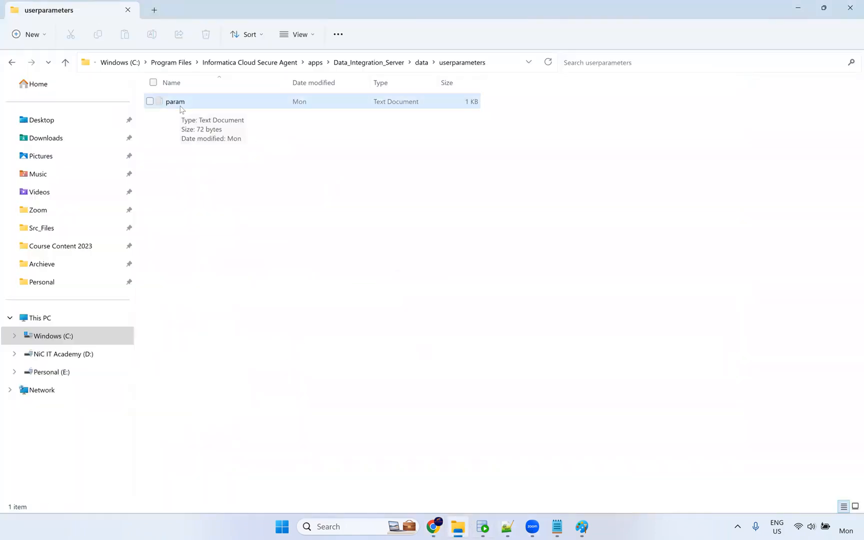
pyautogui.hotkey('alt', 'Tab')
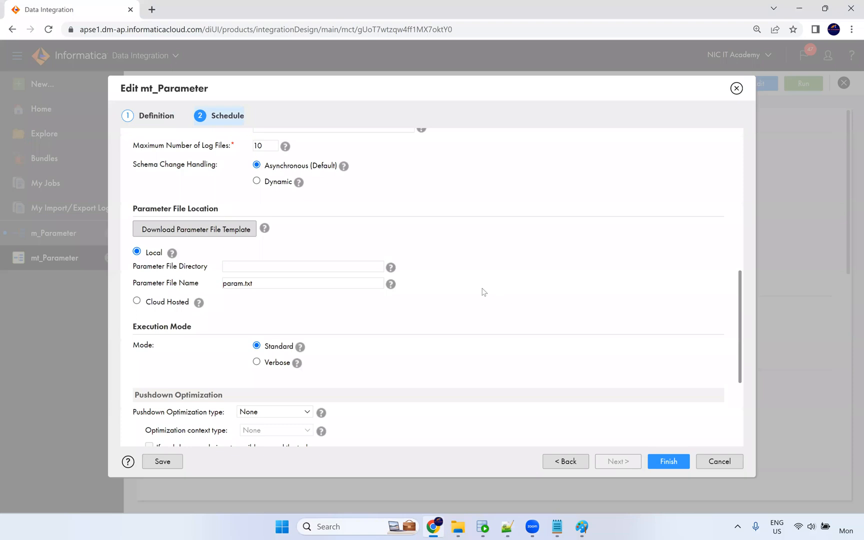
pyautogui.click(256, 285)
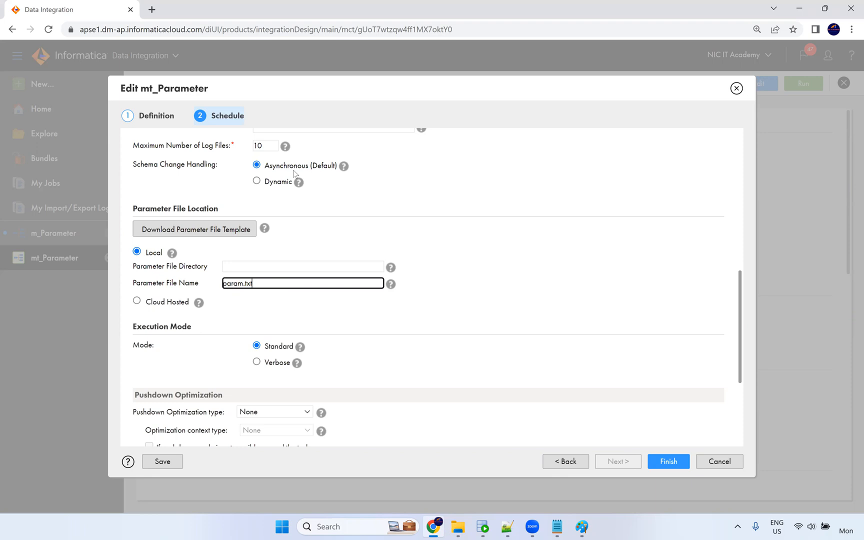
pyautogui.hotkey('alt', 'Tab')
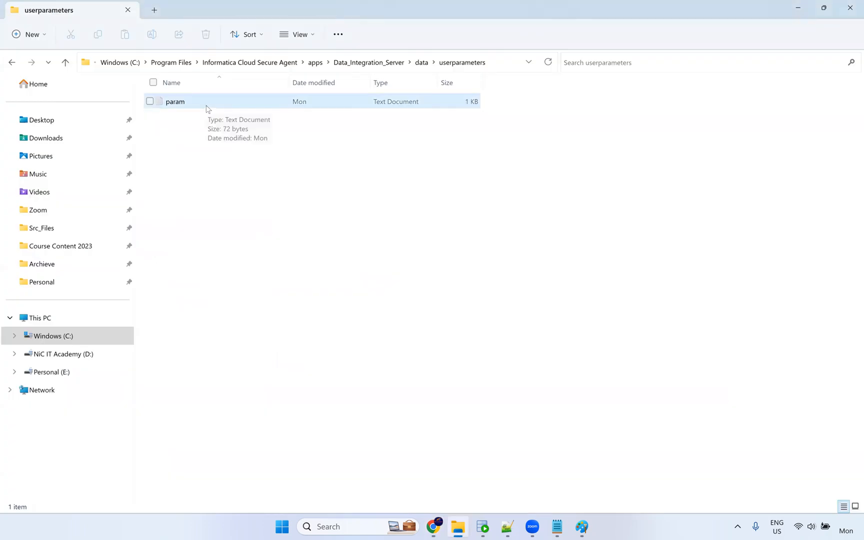
pyautogui.doubleClick(198, 105)
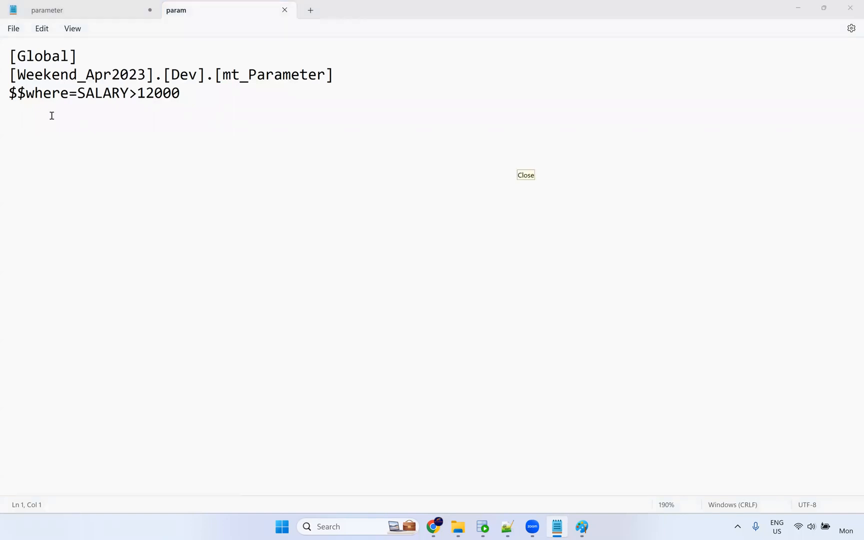
# Highlight $$where=SALARY>12000 in the param file, then go back to the userparameters folder.
pyautogui.moveTo(68, 95); pyautogui.dragTo(5, 94)
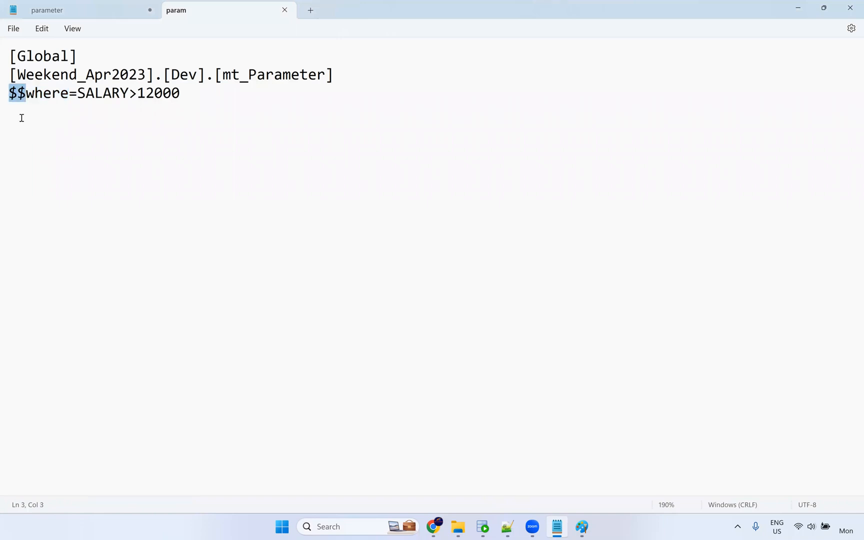
pyautogui.click(91, 9)
pyautogui.click(225, 10)
pyautogui.click(458, 526)
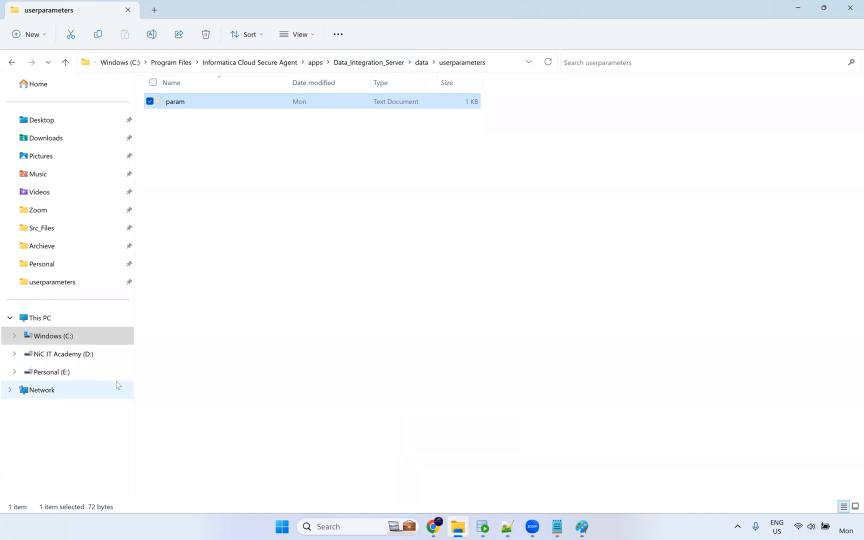
# Browse to D: > Live Training > IICS > Documents > Parameter and Variables.
pyautogui.press('super+e')
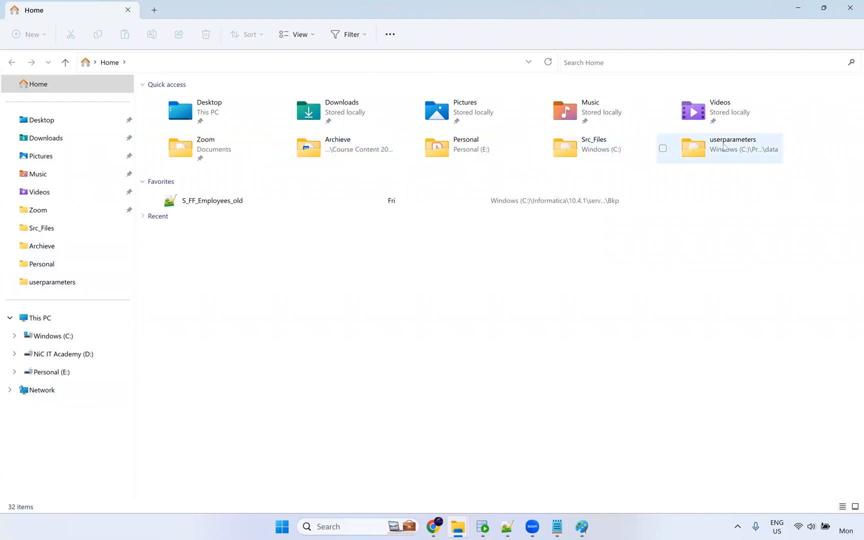
pyautogui.click(70, 357)
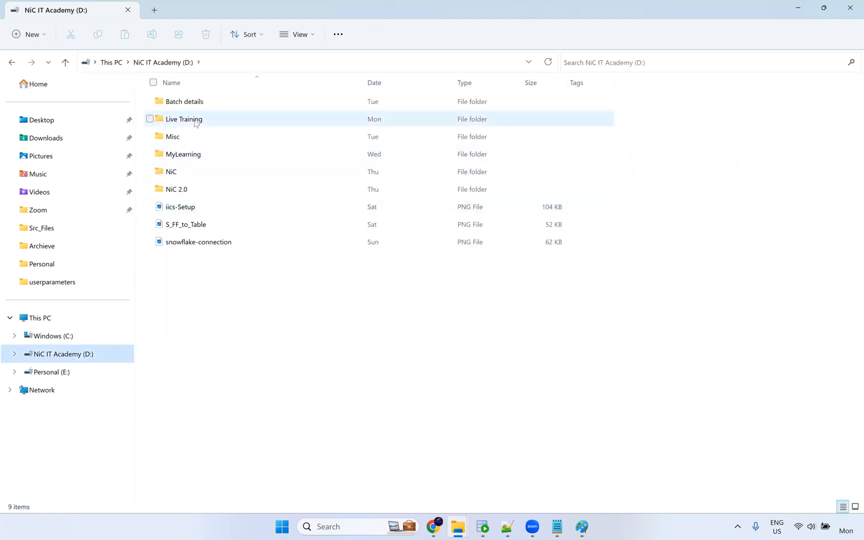
pyautogui.click(209, 125)
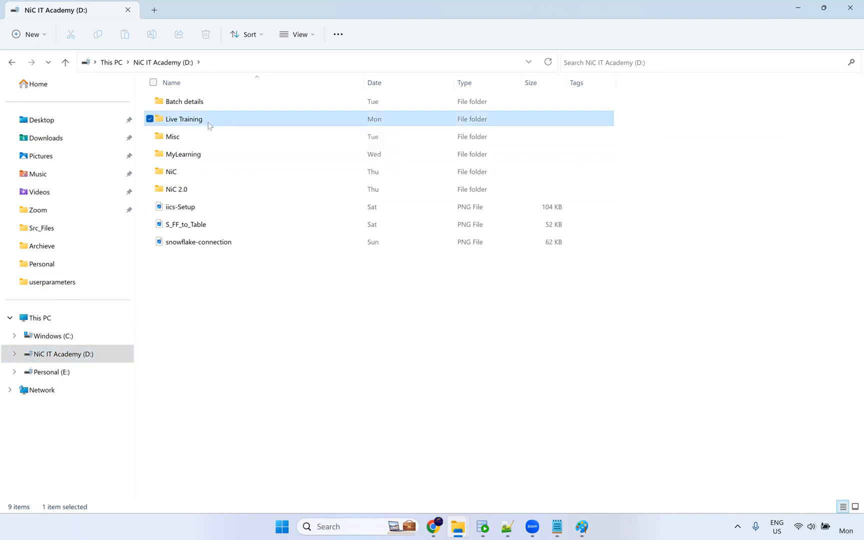
pyautogui.doubleClick(209, 126)
pyautogui.doubleClick(190, 157)
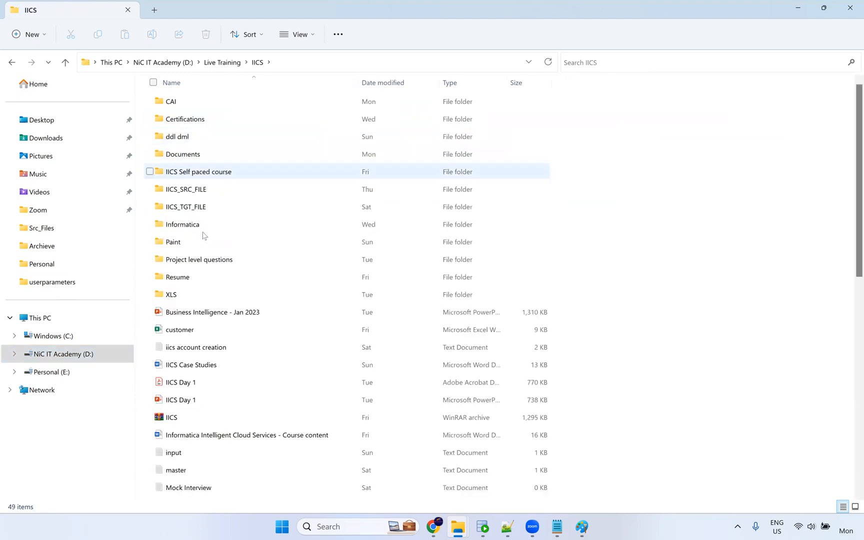
pyautogui.doubleClick(207, 156)
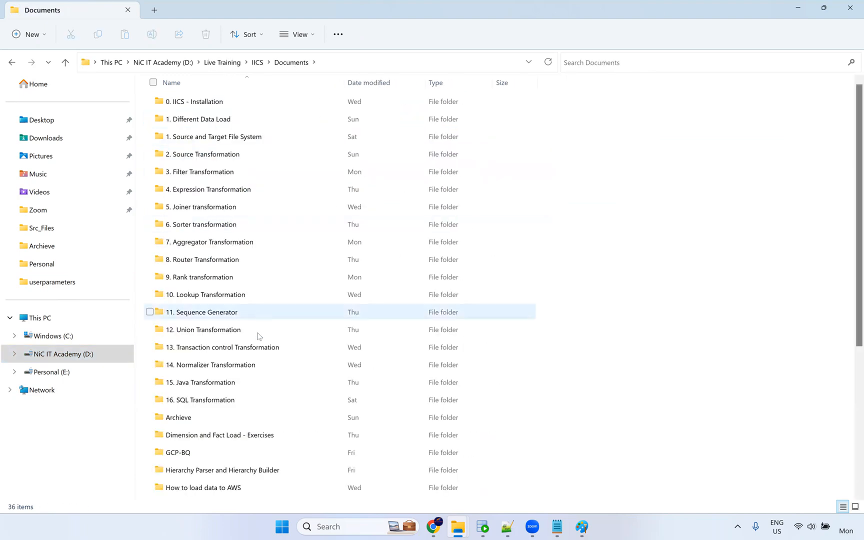
pyautogui.scroll(-3, 247, 383)
pyautogui.doubleClick(235, 422)
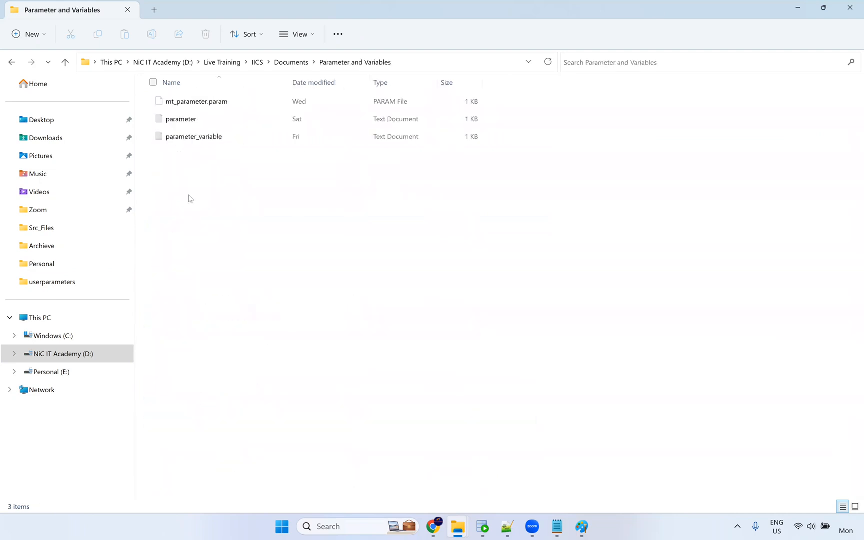
# Open mt_parameter.param with Notepad.
pyautogui.click(224, 100)
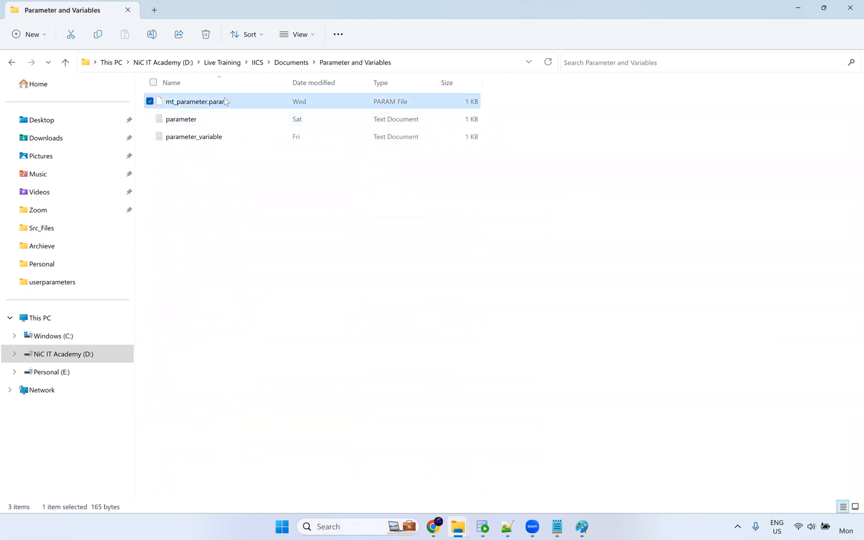
pyautogui.rightClick(225, 100)
pyautogui.moveTo(368, 136)
pyautogui.click(420, 135)
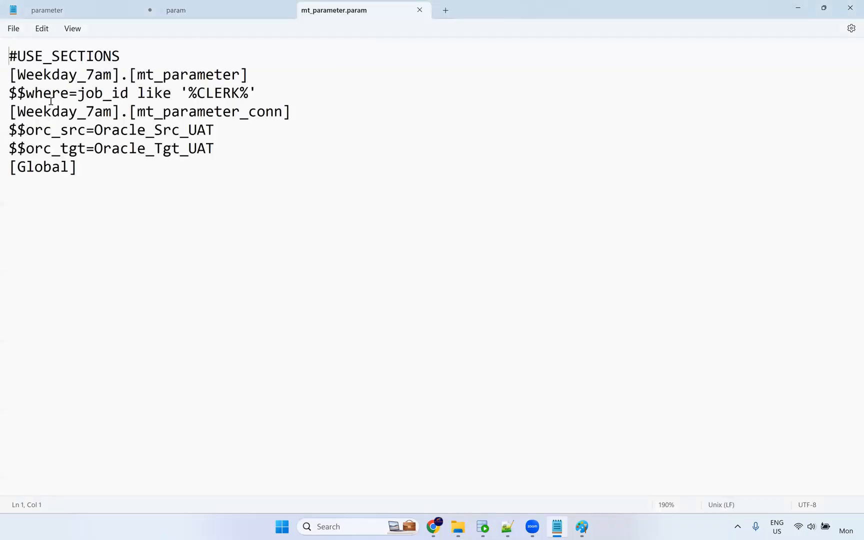
# Select the $$where name on line 3 of mt_parameter.param, then leave Notepad.
pyautogui.doubleClick(66, 93)
pyautogui.keyDown('shift'); pyautogui.click(5, 94); pyautogui.keyUp('shift')
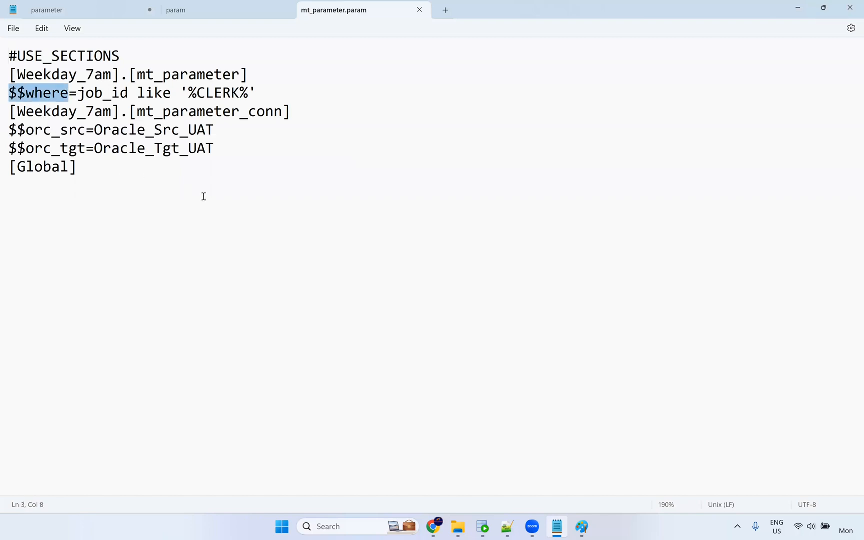
pyautogui.hotkey('alt', 'Tab')
pyautogui.hotkey('alt', 'Tab')
pyautogui.press('Tab')
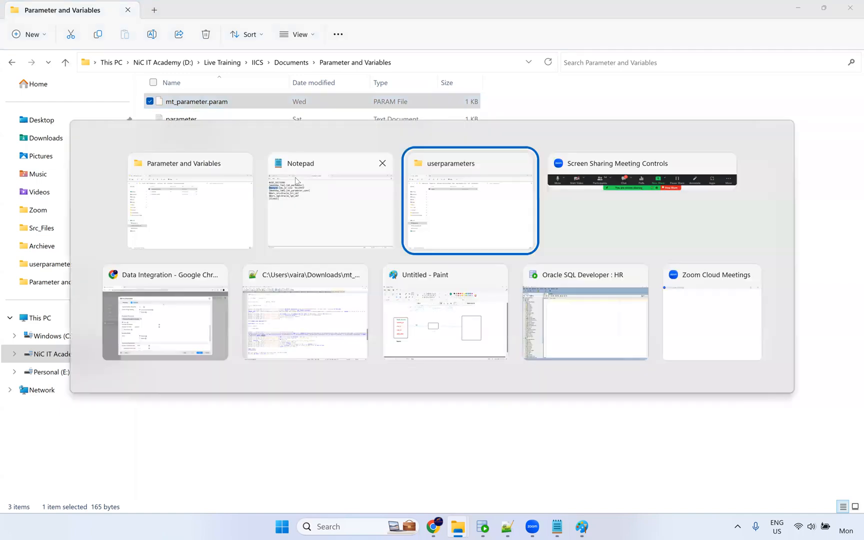
pyautogui.press('Tab')
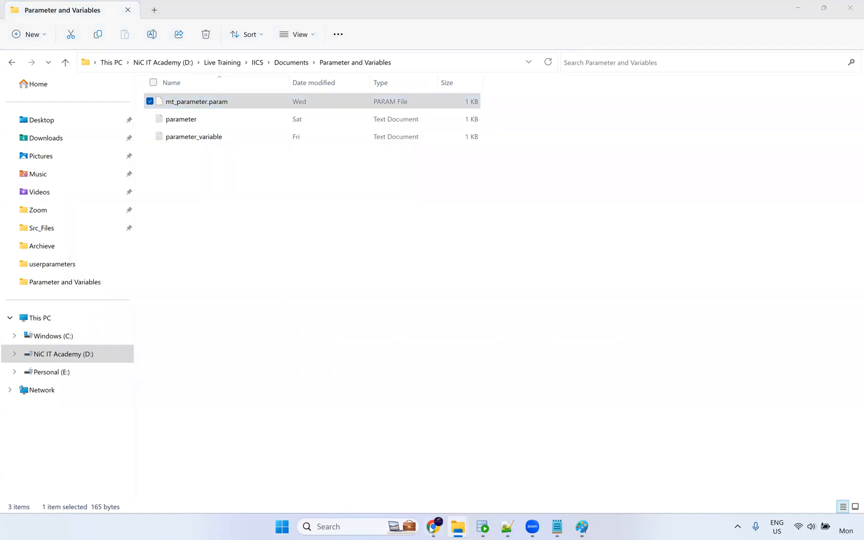
pyautogui.click(432, 528)
# Cancel the task edit, reopen m_Parameter and inspect its where parameter, discarding a new one.
pyautogui.click(732, 466)
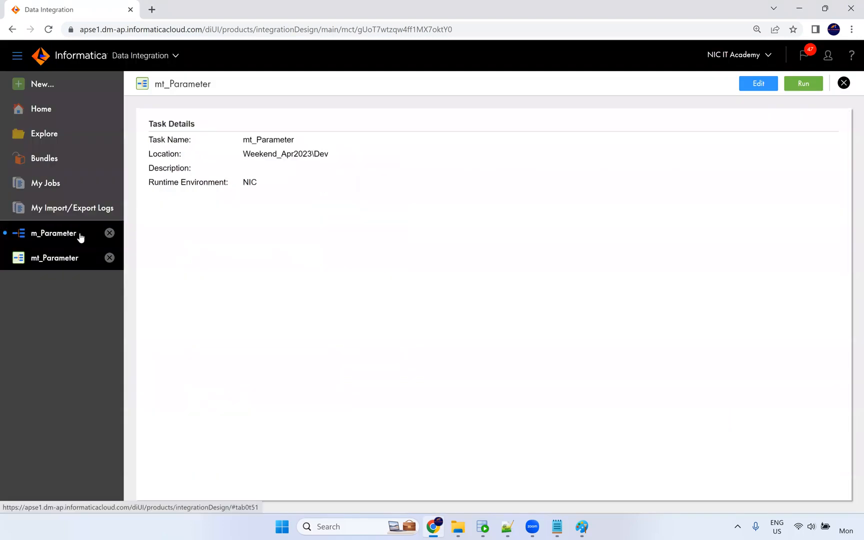
pyautogui.click(80, 238)
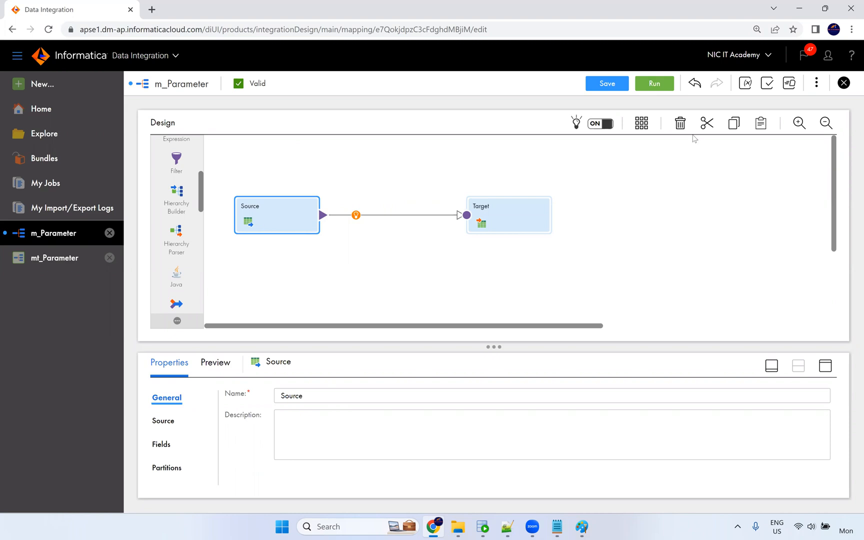
pyautogui.click(746, 83)
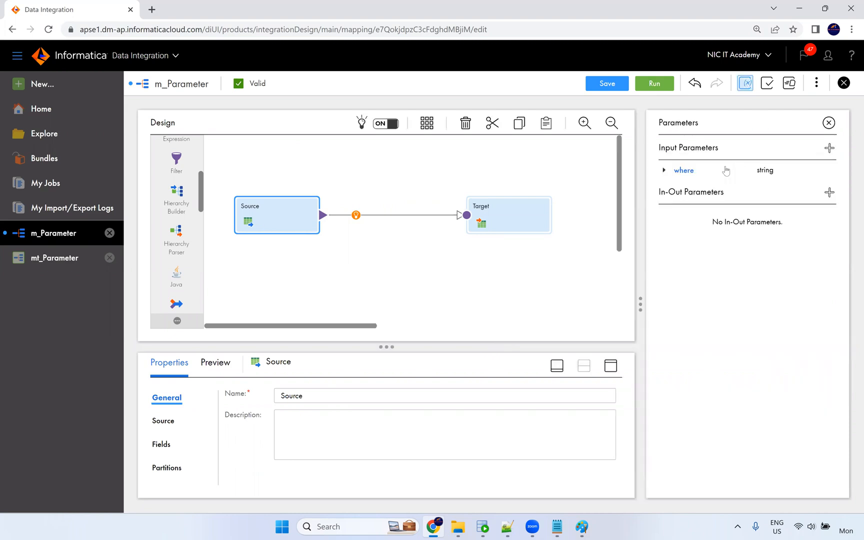
pyautogui.click(665, 171)
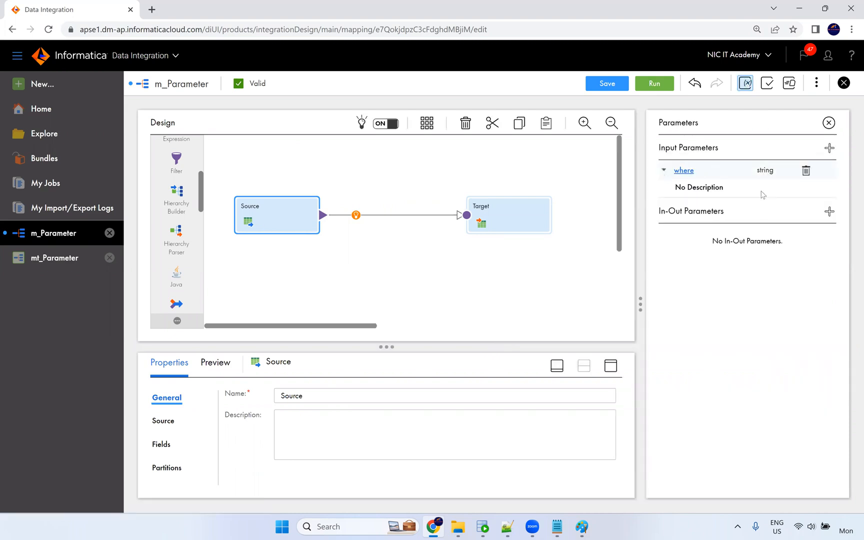
pyautogui.click(829, 148)
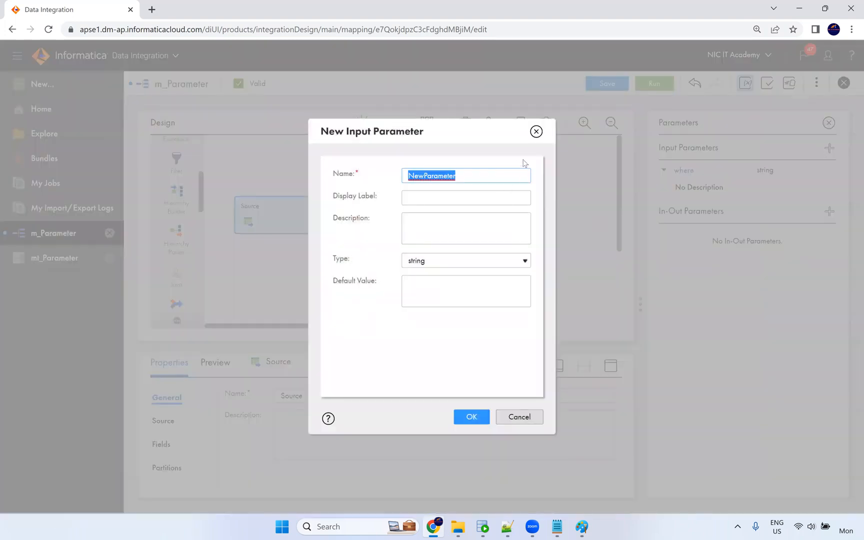
pyautogui.click(468, 265)
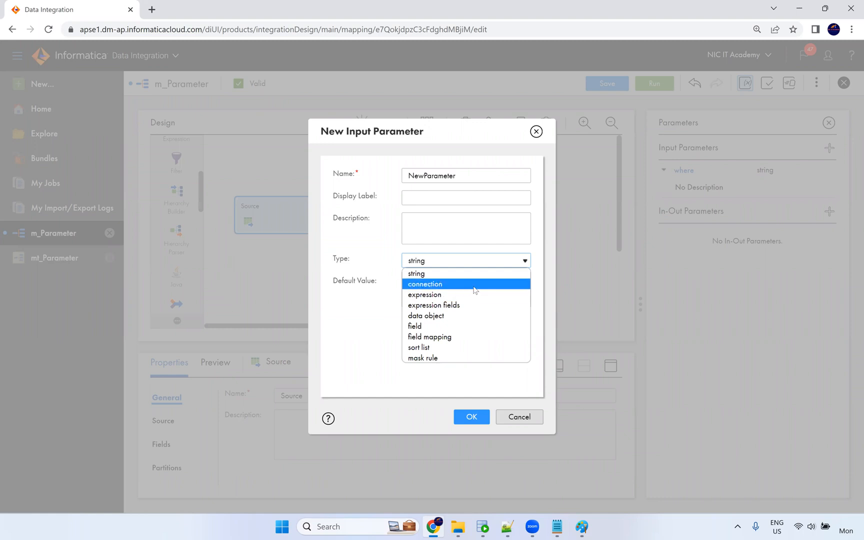
pyautogui.click(537, 132)
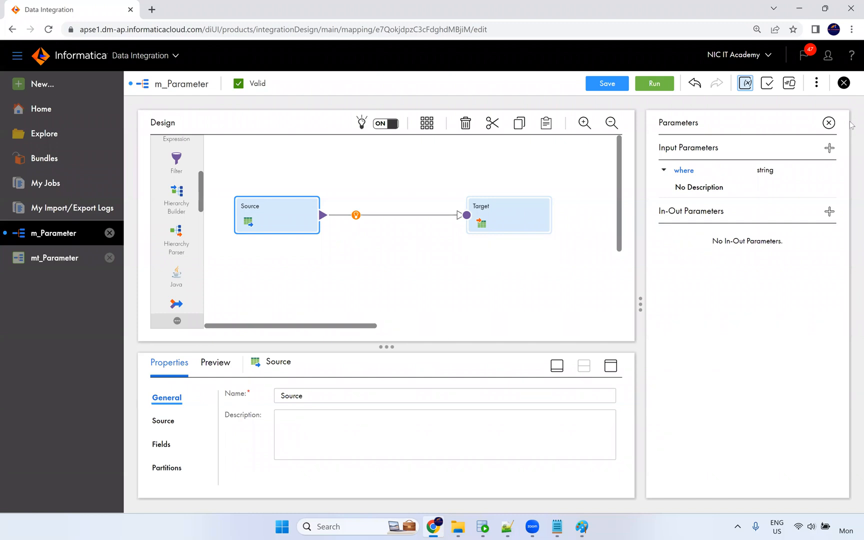
pyautogui.click(829, 123)
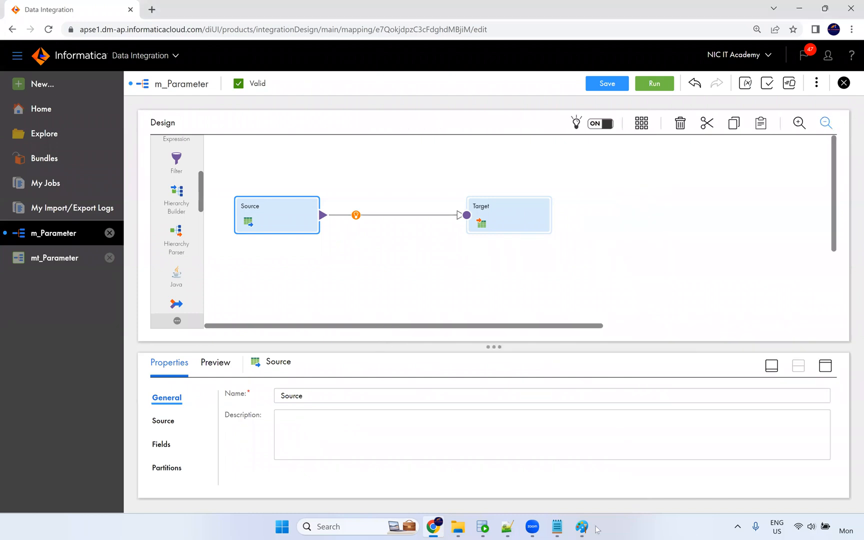
# Close the 'param' tab in Notepad, then return to the m_Parameter mapping in the browser.
pyautogui.click(557, 526)
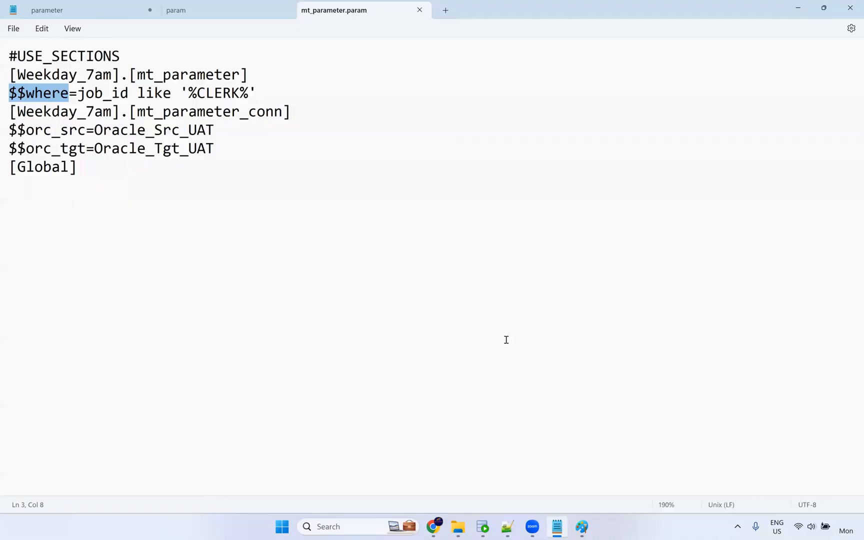
pyautogui.click(253, 15)
pyautogui.click(284, 10)
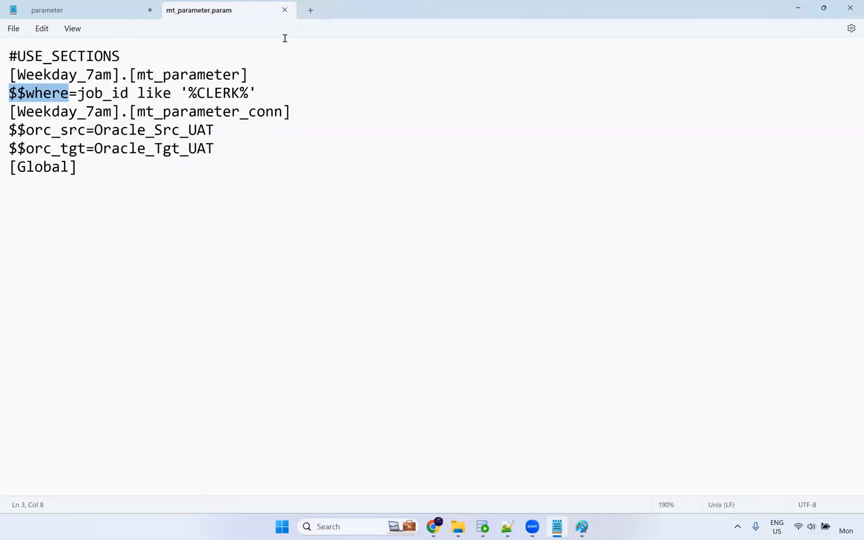
pyautogui.click(130, 201)
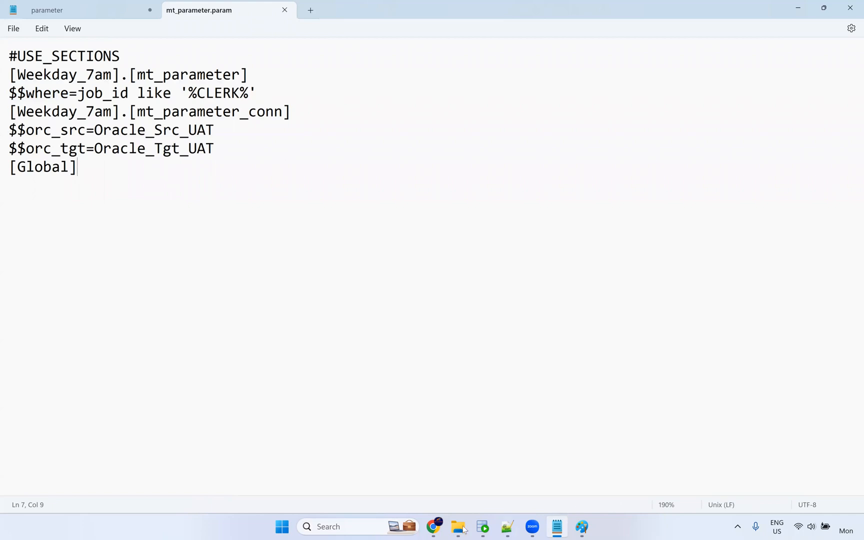
pyautogui.click(481, 531)
pyautogui.click(434, 528)
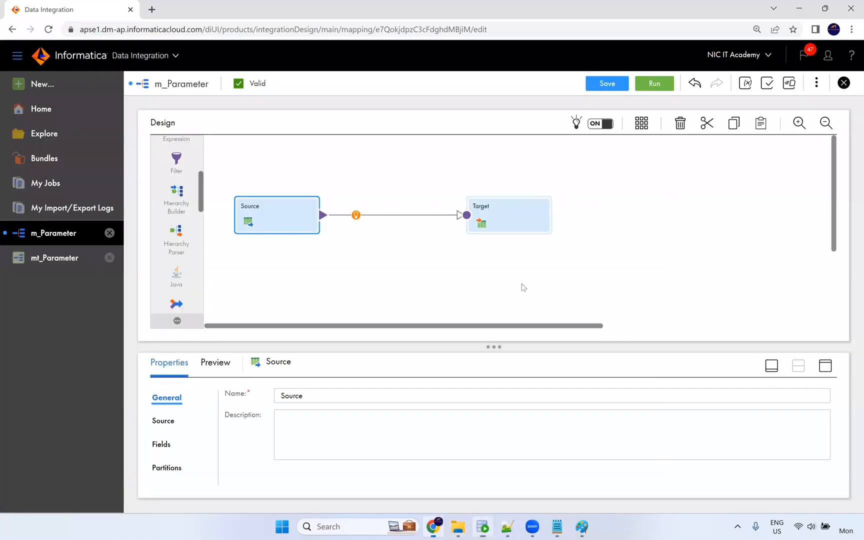
# Save m_Parameter and expand its where string input parameter in the Parameters panel.
pyautogui.click(600, 84)
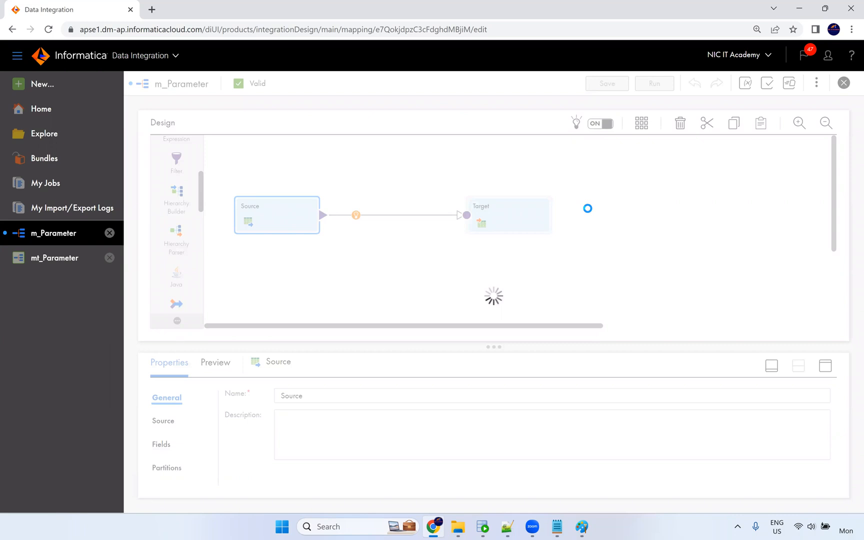
pyautogui.click(746, 84)
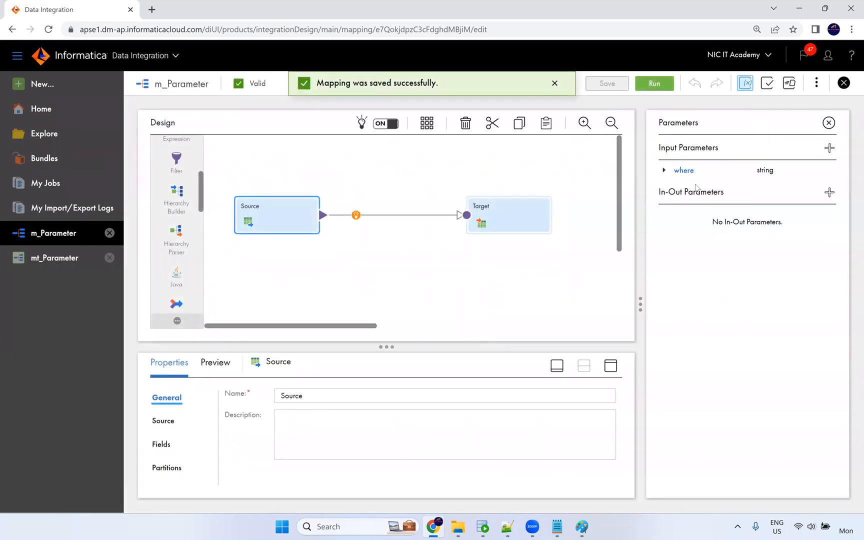
pyautogui.doubleClick(766, 170)
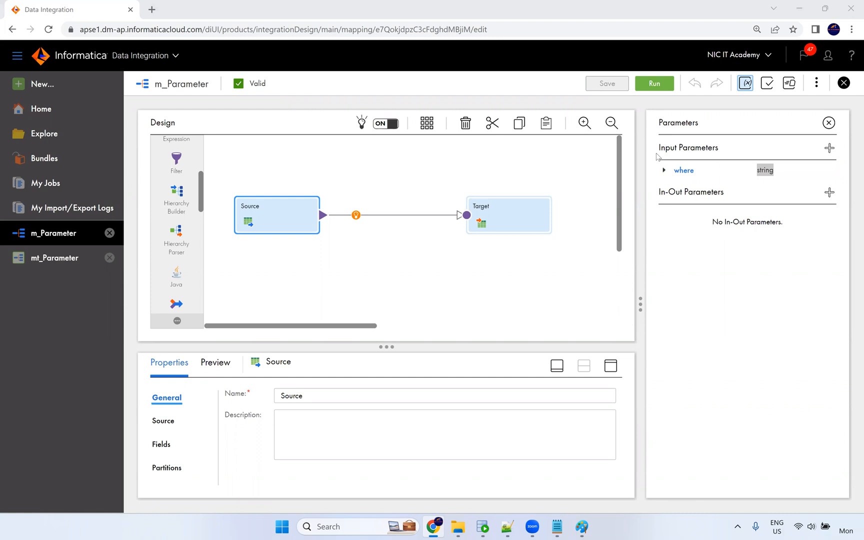
pyautogui.click(688, 183)
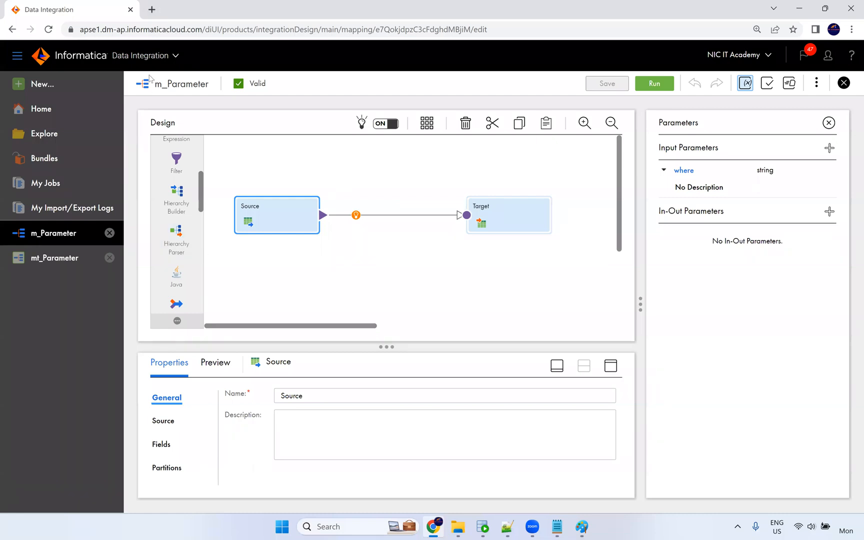
pyautogui.click(63, 91)
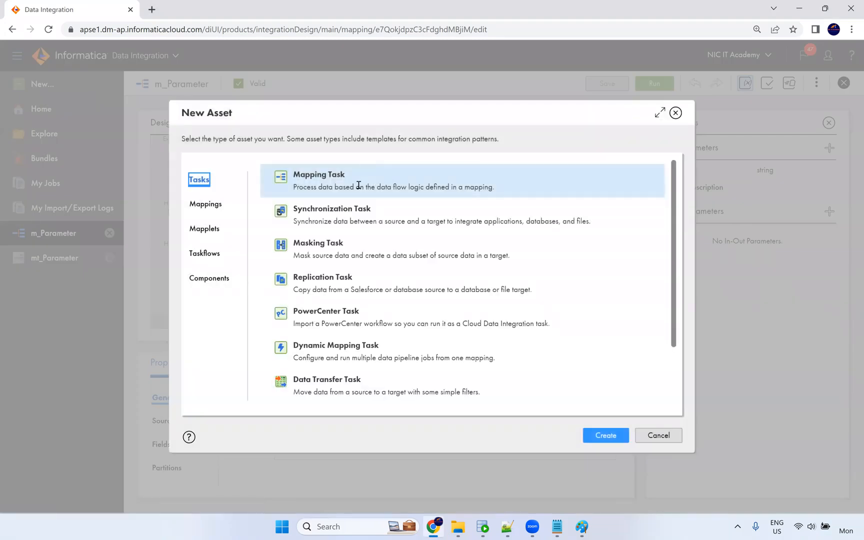
pyautogui.click(603, 435)
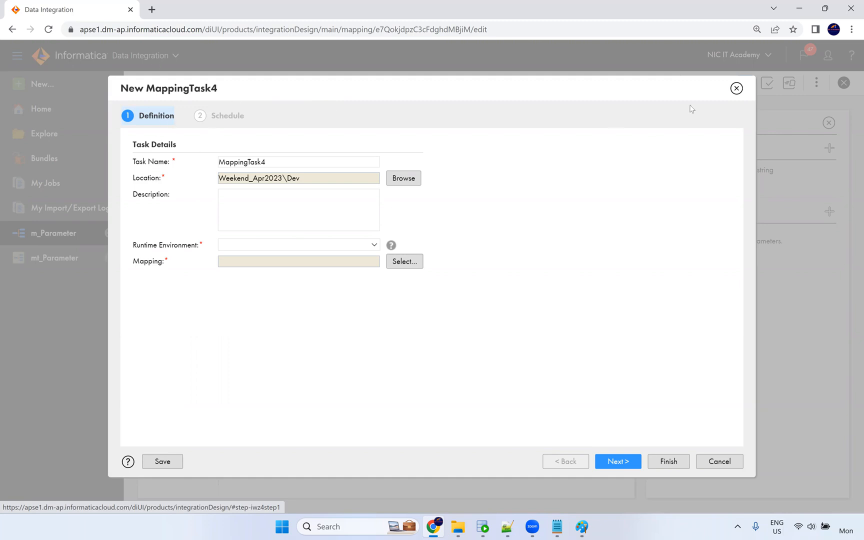
pyautogui.click(736, 88)
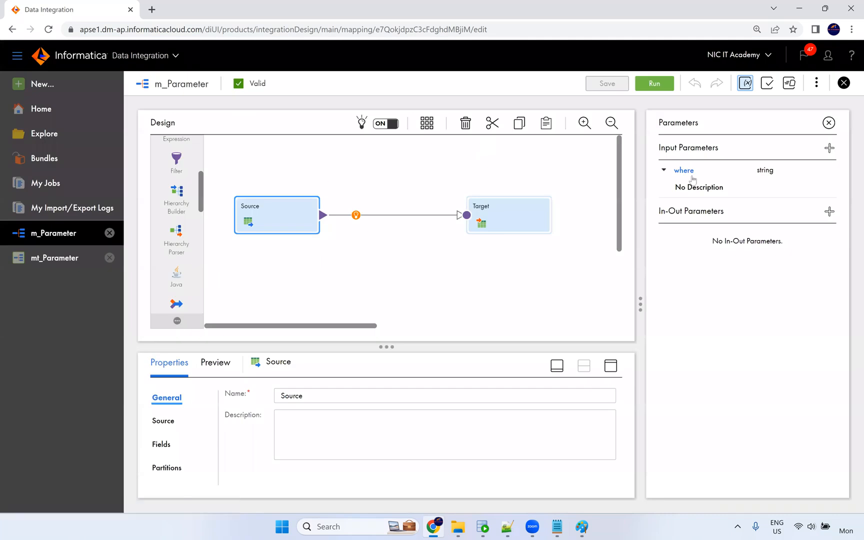
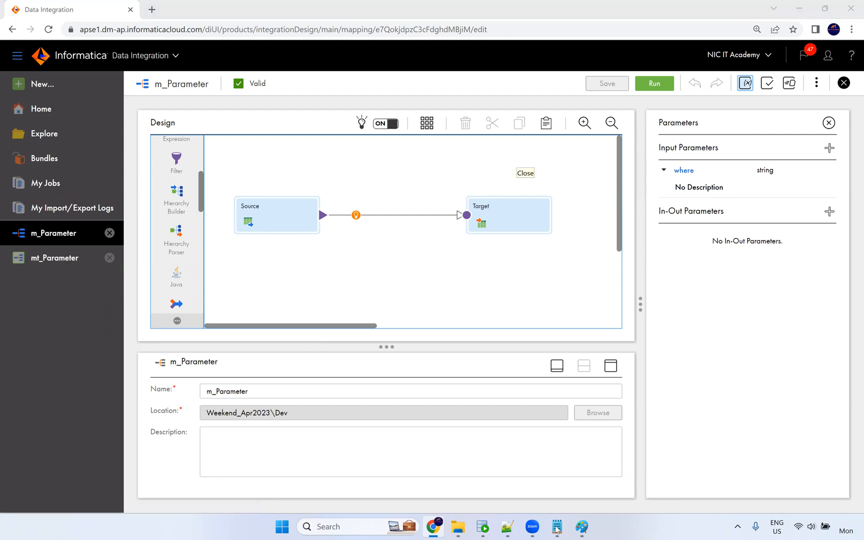
# Show the mt_Parameter_1 (4).log in Notepad++ and highlight $$where in the SQL query failing with ORA-00911.
pyautogui.moveTo(557, 529)
pyautogui.click(511, 483)
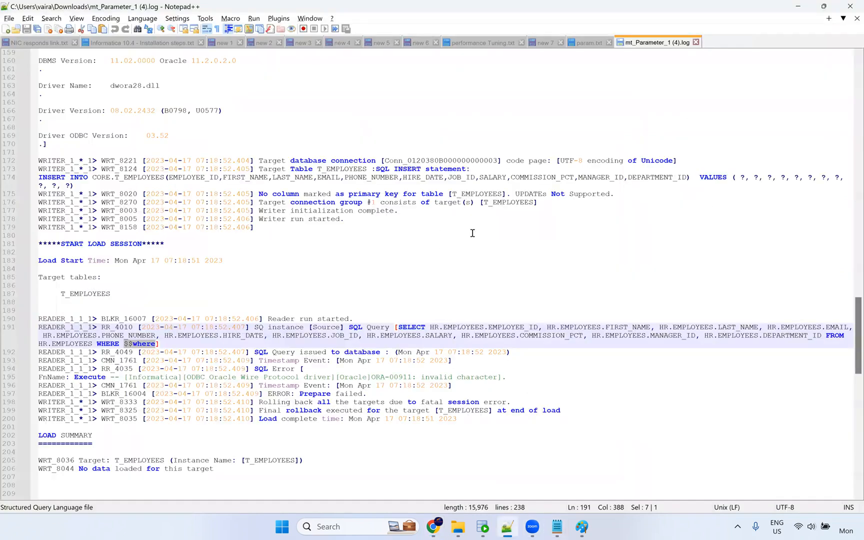
pyautogui.scroll(-2, 472, 230)
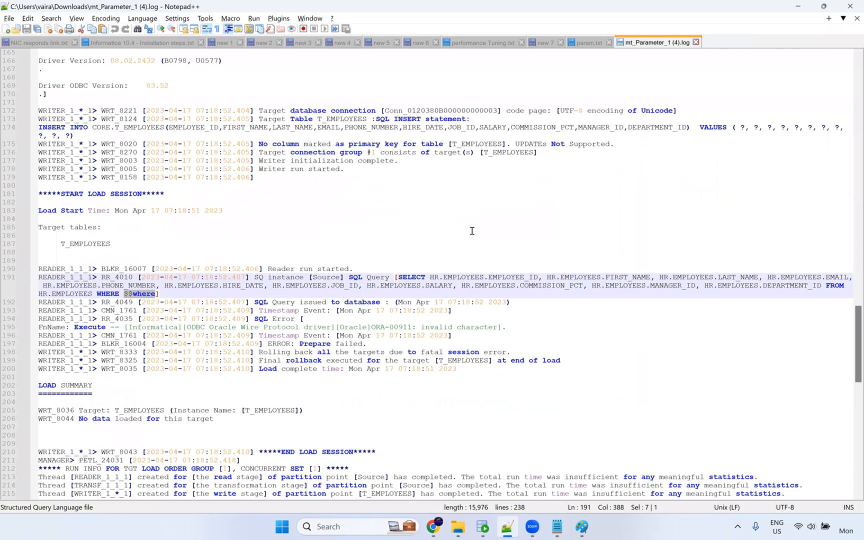
pyautogui.scroll(-1, 473, 230)
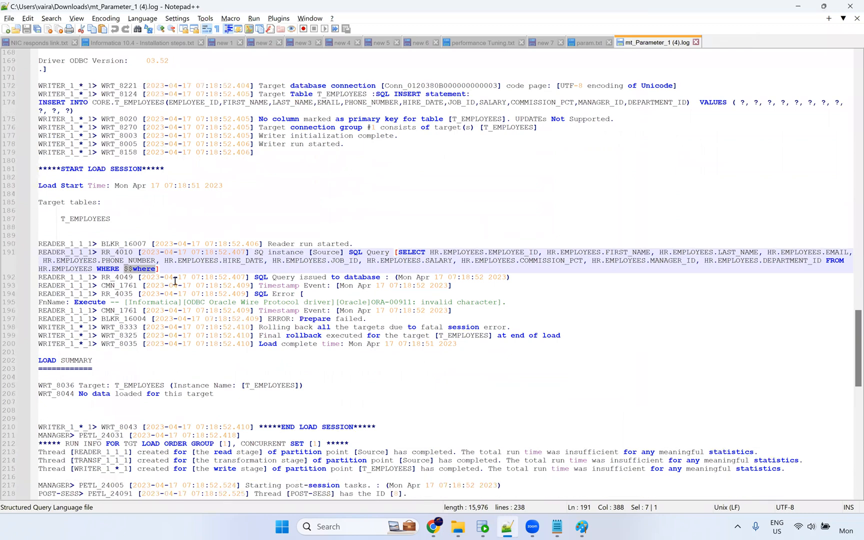
pyautogui.keyDown('ctrl'); pyautogui.scroll(1, 168, 286); pyautogui.keyUp('ctrl')
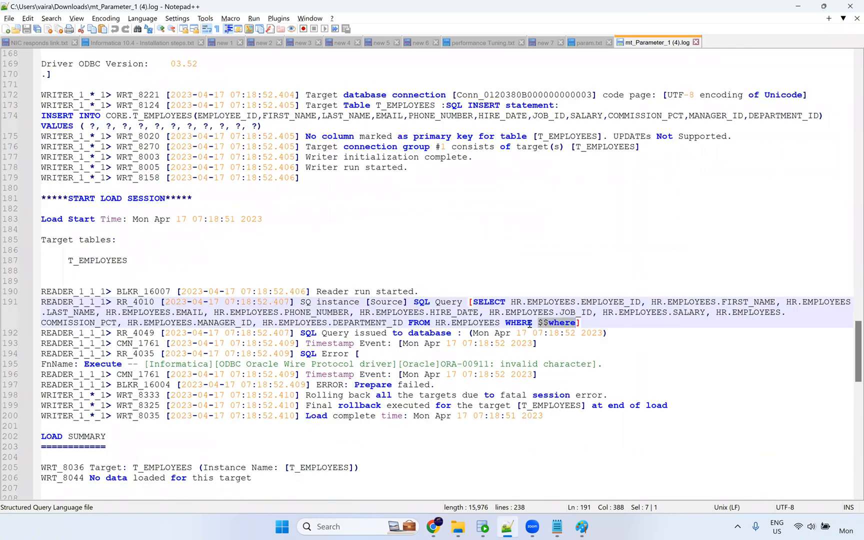
pyautogui.doubleClick(551, 324)
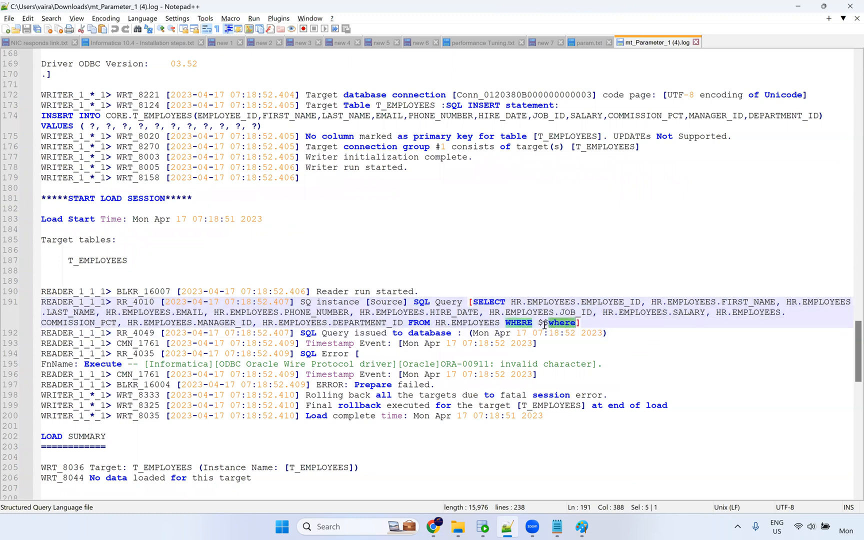
pyautogui.moveTo(544, 323); pyautogui.dragTo(576, 324)
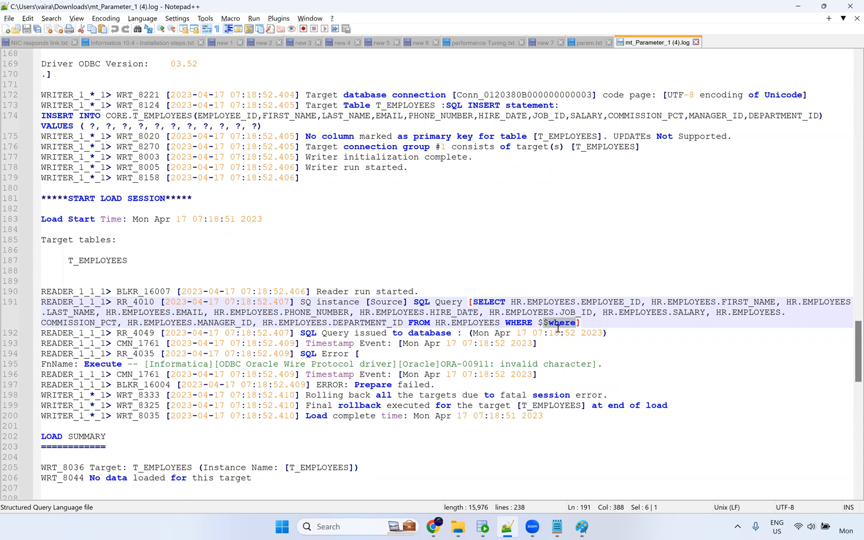
pyautogui.scroll(-6, 430, 351)
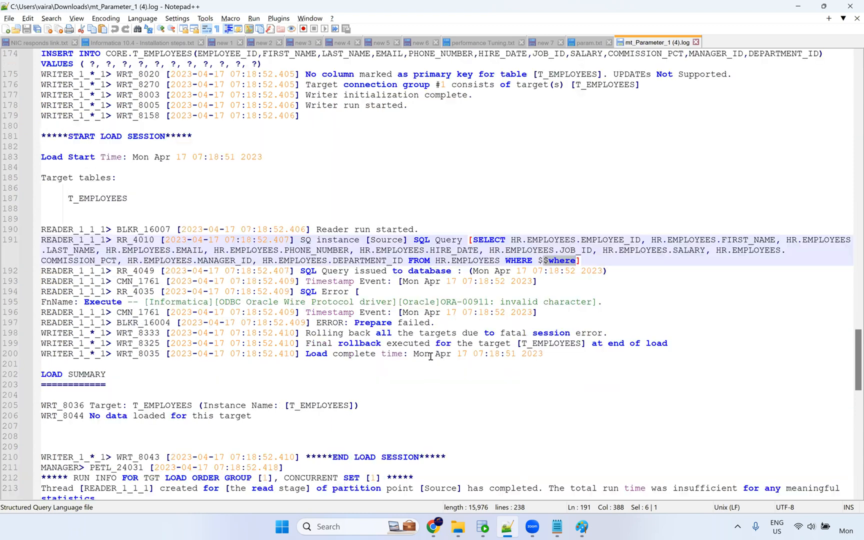
pyautogui.scroll(-12, 440, 375)
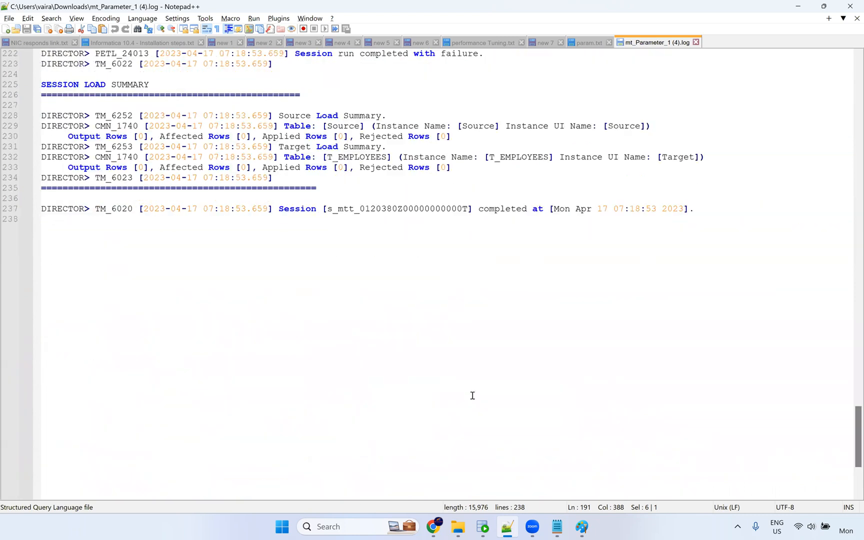
pyautogui.scroll(7, 477, 340)
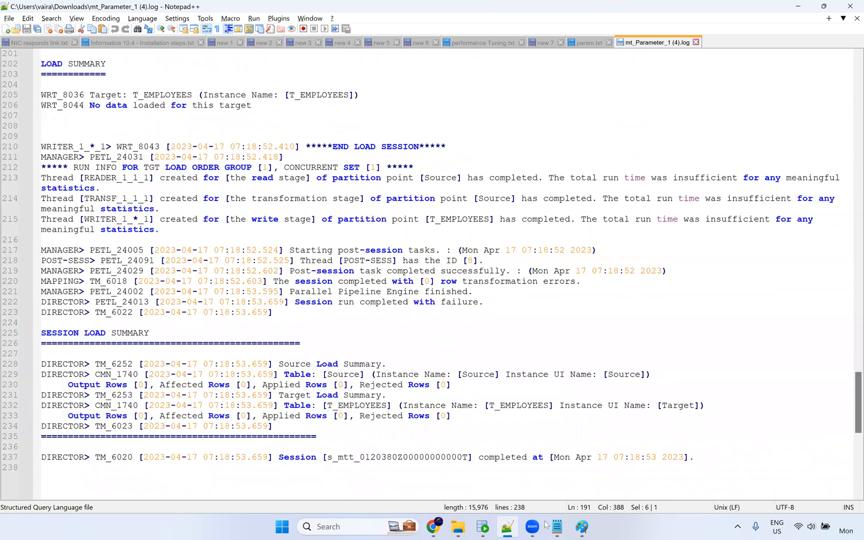
pyautogui.scroll(12, 186, 175)
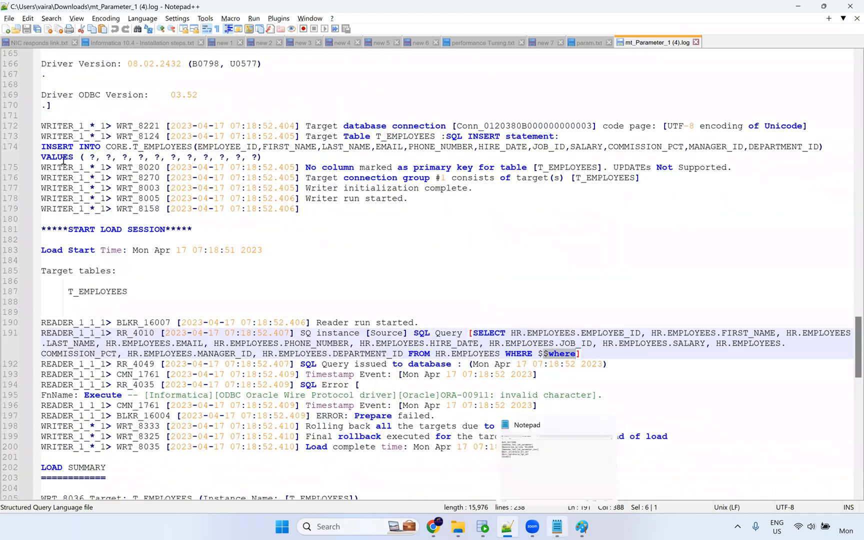
# Check the $$where line in the parameter file and the parameter notes document.
pyautogui.hotkey('alt', 'Tab')
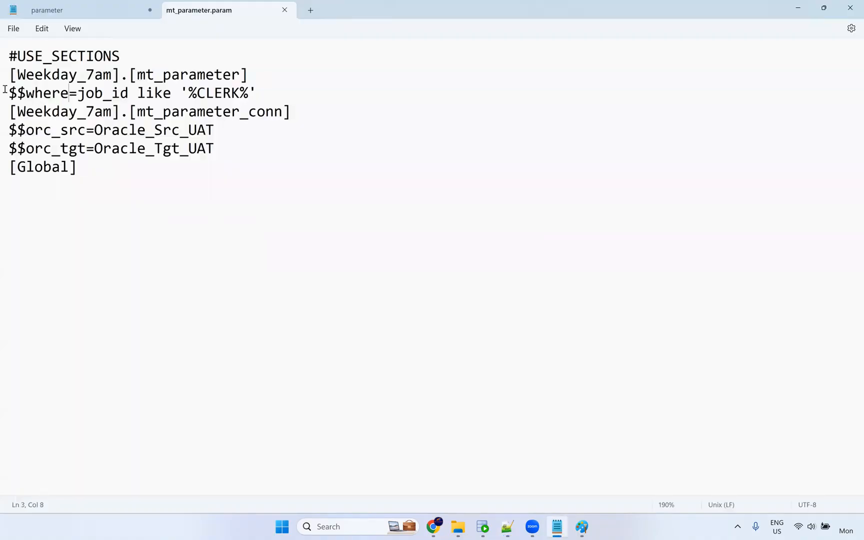
pyautogui.moveTo(7, 92); pyautogui.dragTo(69, 93)
pyautogui.click(108, 7)
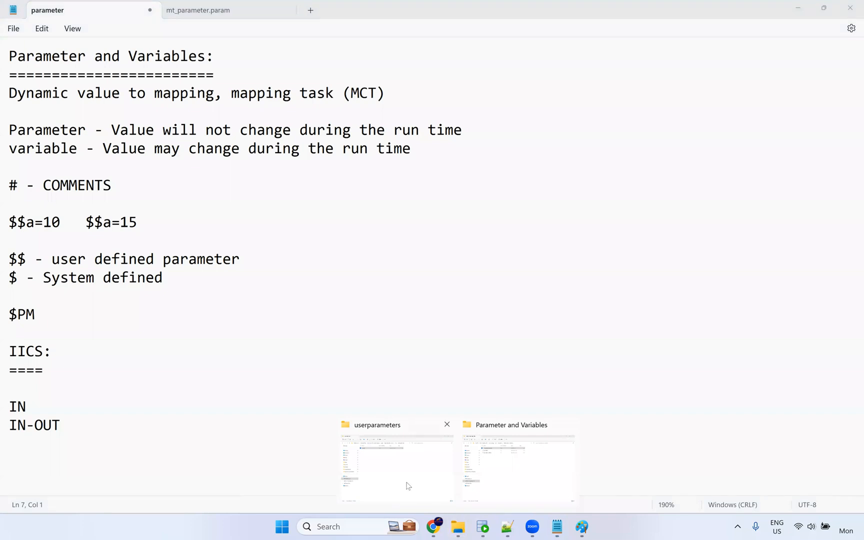
# Paste the param file into the Src_Files folder.
pyautogui.click(401, 443)
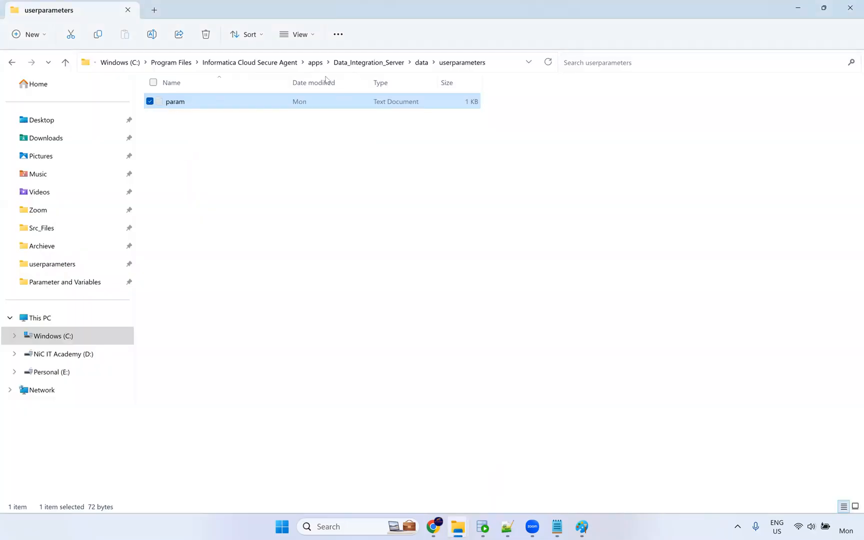
pyautogui.click(72, 229)
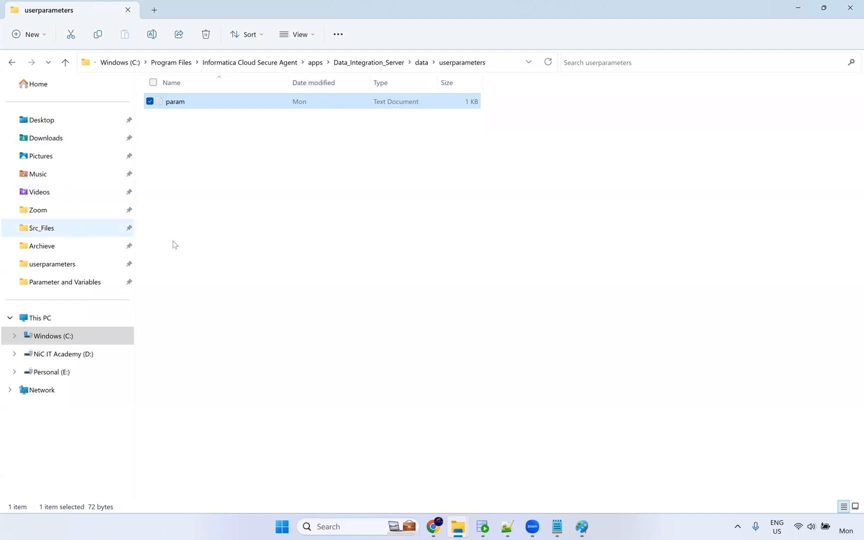
pyautogui.hotkey('ctrl', 'v')
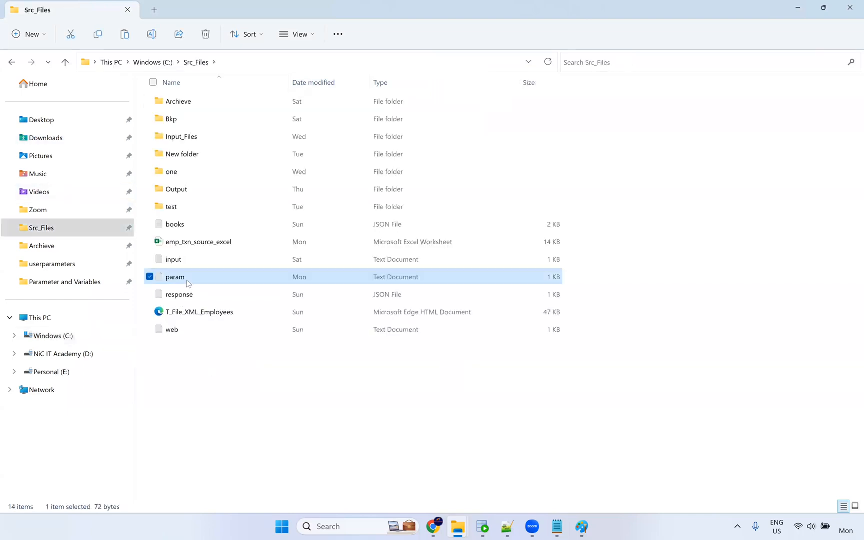
# Edit the mt_Parameter task's Parameter File Directory to C:\Src_Files on the Schedule step.
pyautogui.click(434, 527)
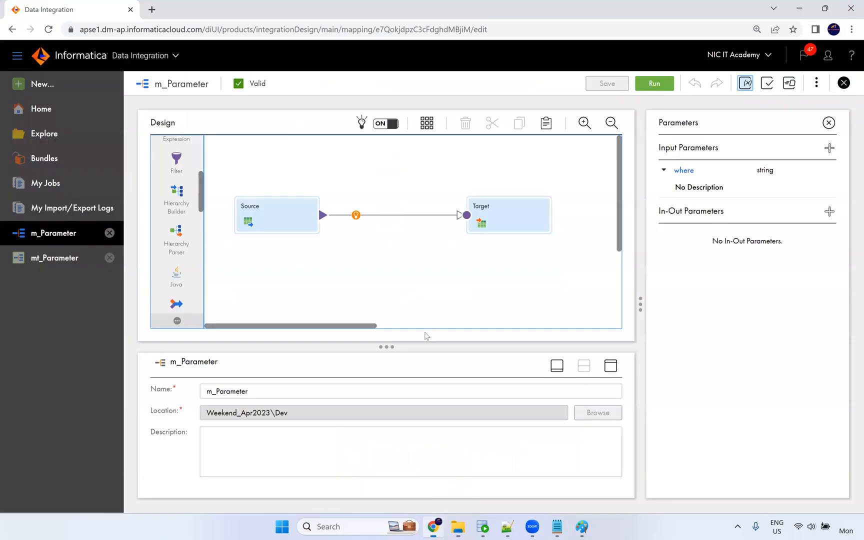
pyautogui.click(21, 265)
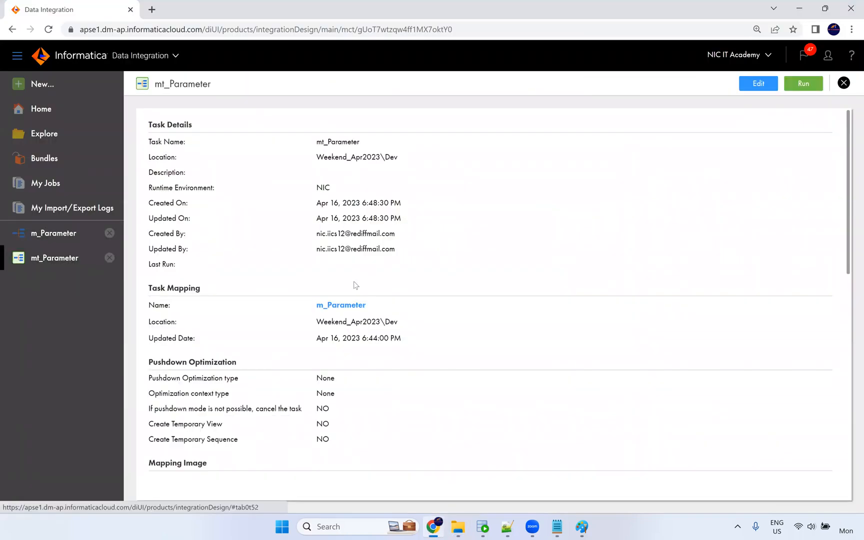
pyautogui.click(758, 89)
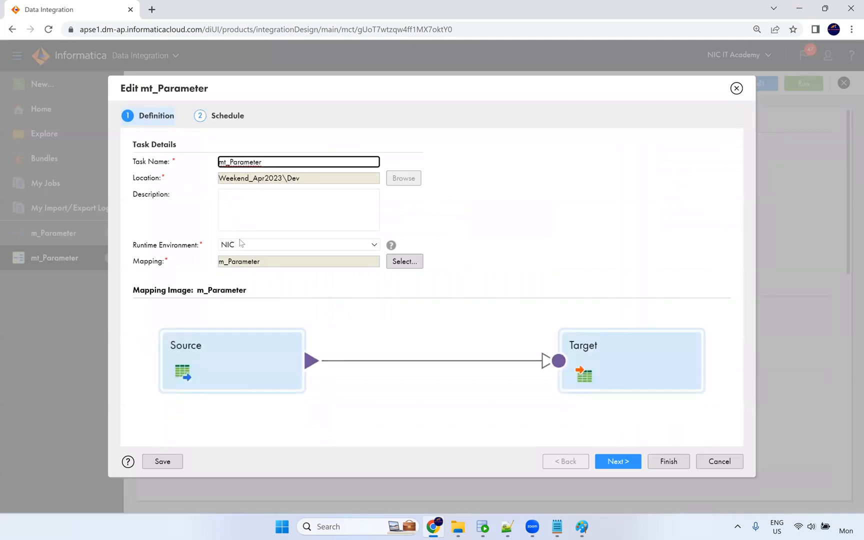
pyautogui.click(620, 461)
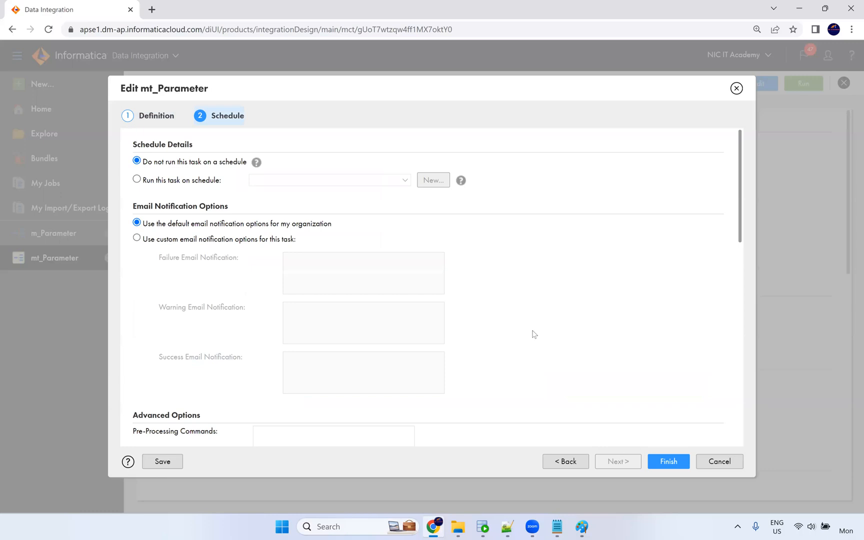
pyautogui.scroll(-9, 276, 278)
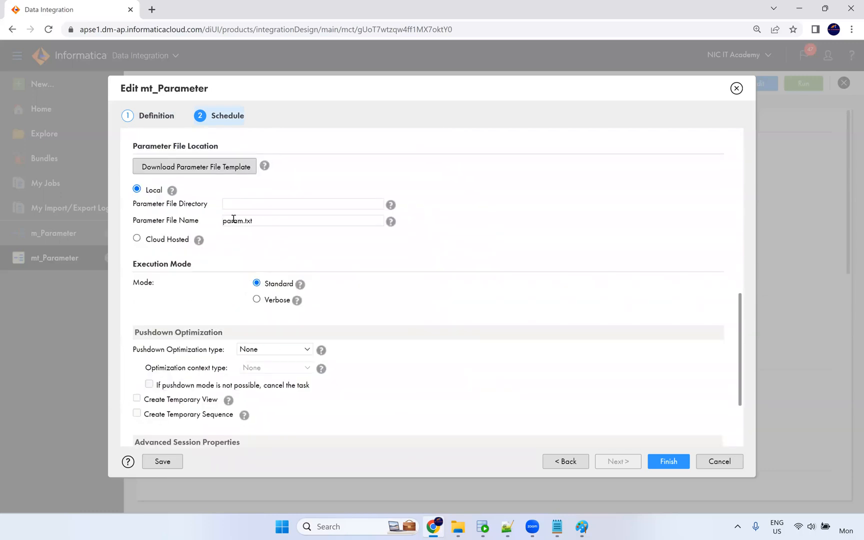
pyautogui.click(235, 204)
pyautogui.click(302, 224)
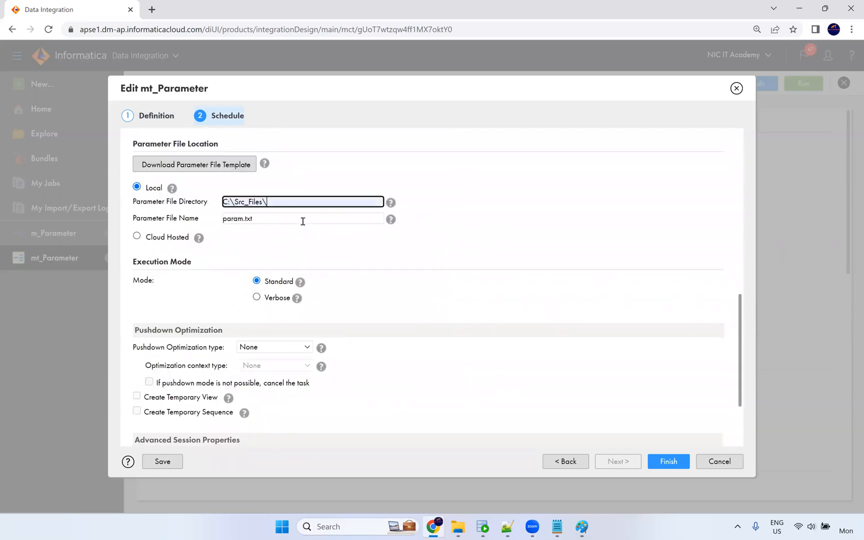
pyautogui.press('BackSpace')
pyautogui.click(489, 249)
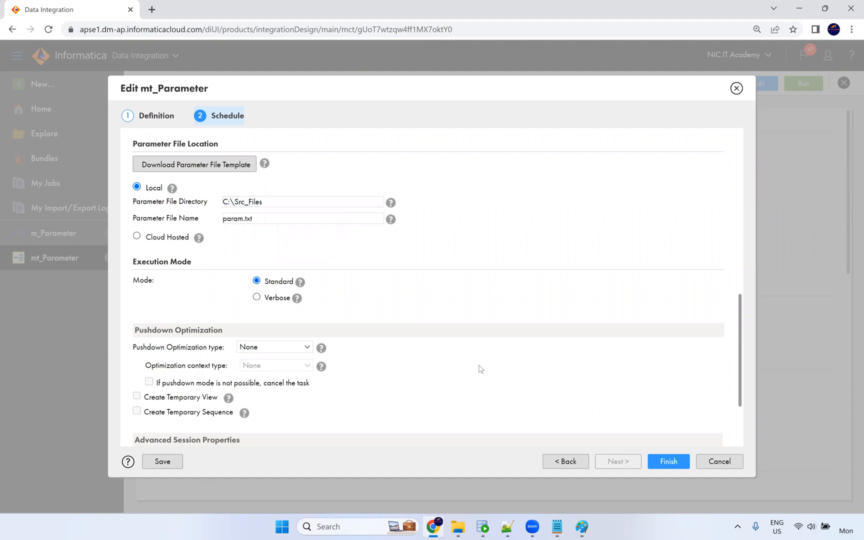
# Save the task, run it, and follow mt_Parameter-2 in My Jobs.
pyautogui.click(664, 461)
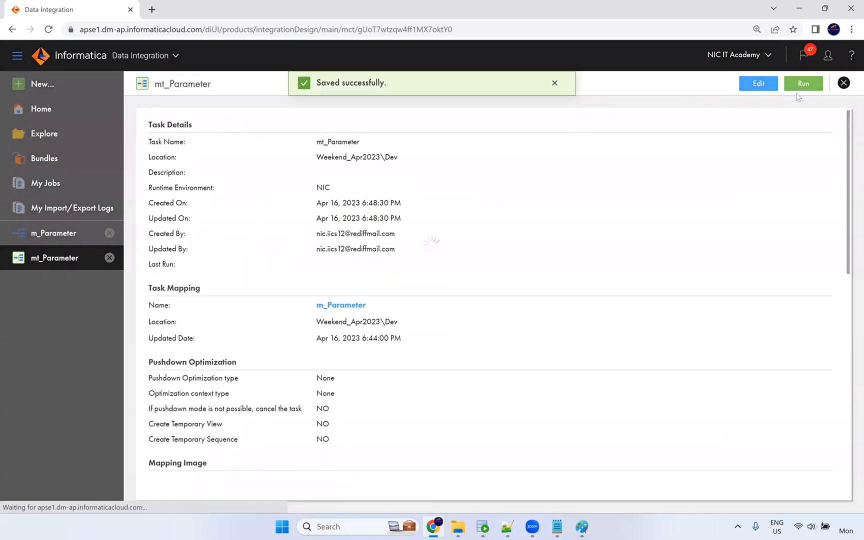
pyautogui.click(810, 83)
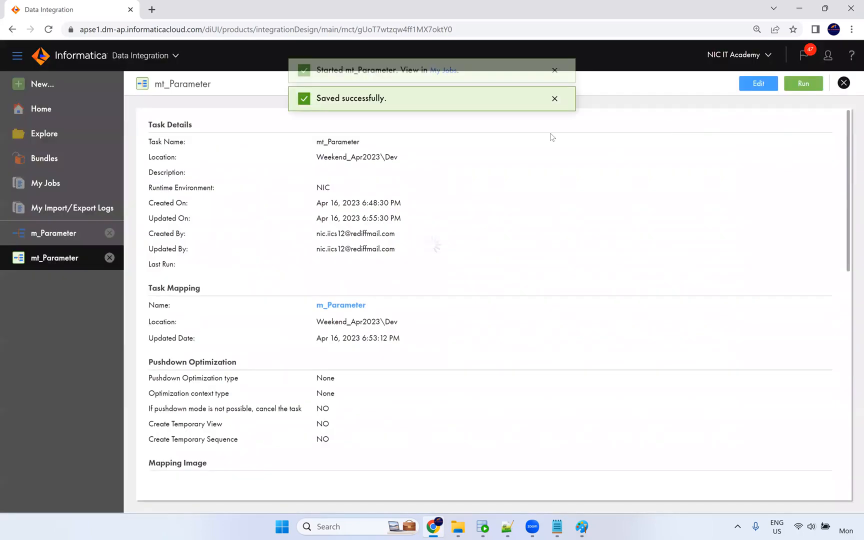
pyautogui.click(444, 83)
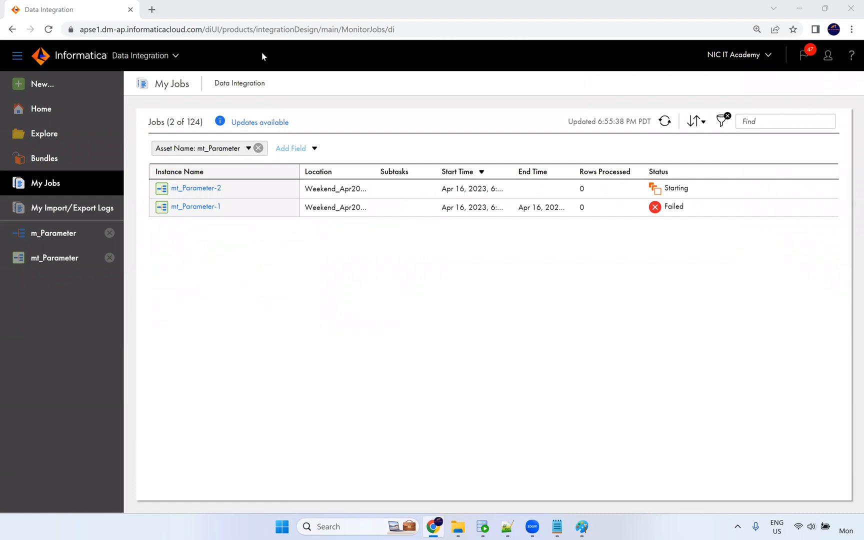
# Refresh My Jobs to see mt_Parameter-2 fail, then create a new mapping, Mapping8.
pyautogui.click(663, 123)
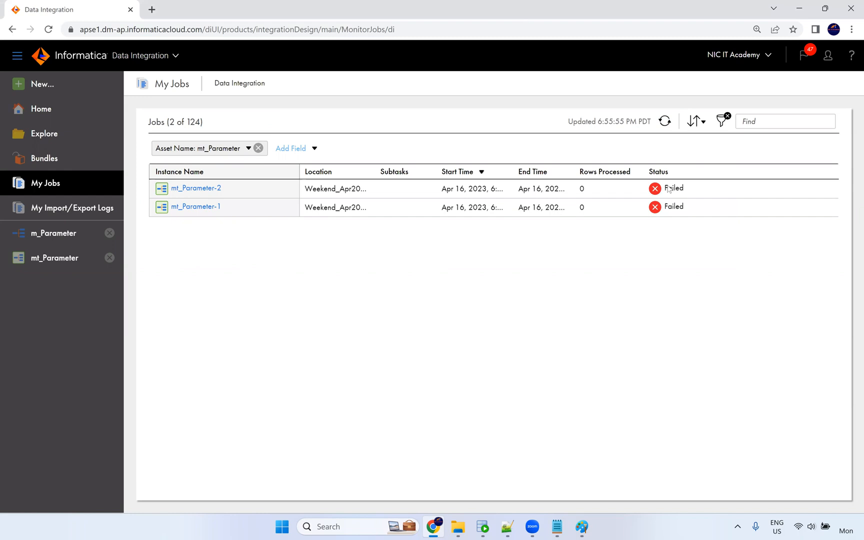
pyautogui.moveTo(669, 189)
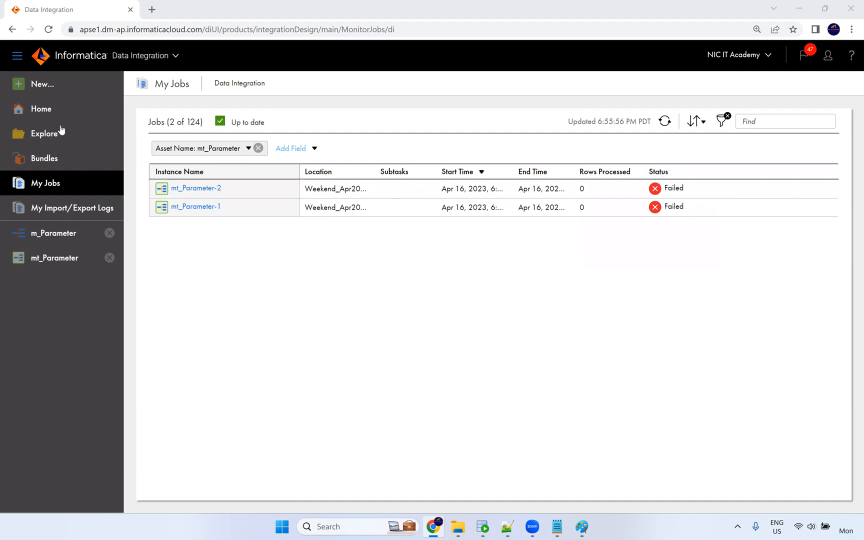
pyautogui.click(56, 89)
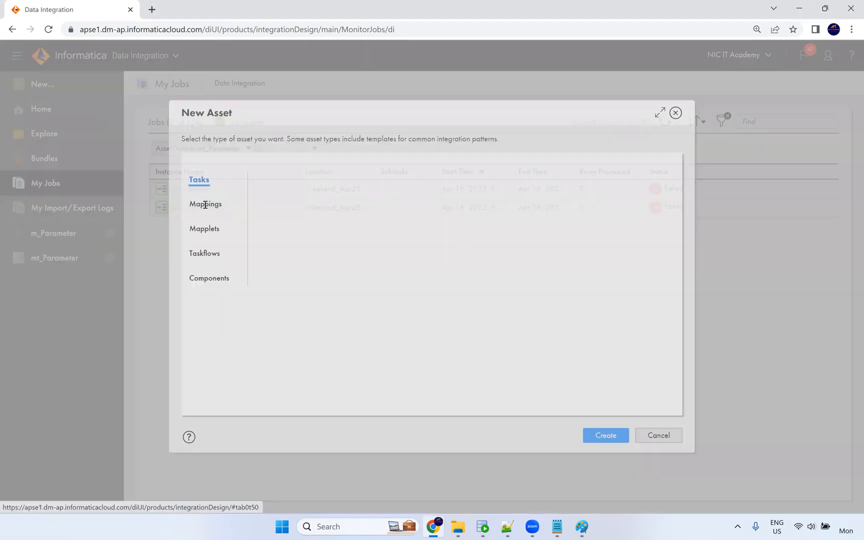
pyautogui.click(205, 204)
pyautogui.click(601, 431)
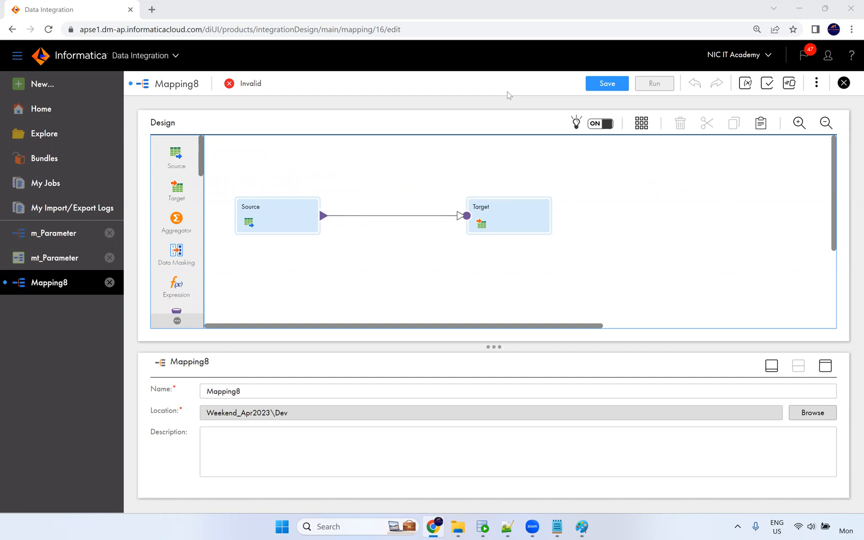
# Open the Properties of the param file in the Src_Files folder.
pyautogui.moveTo(464, 528)
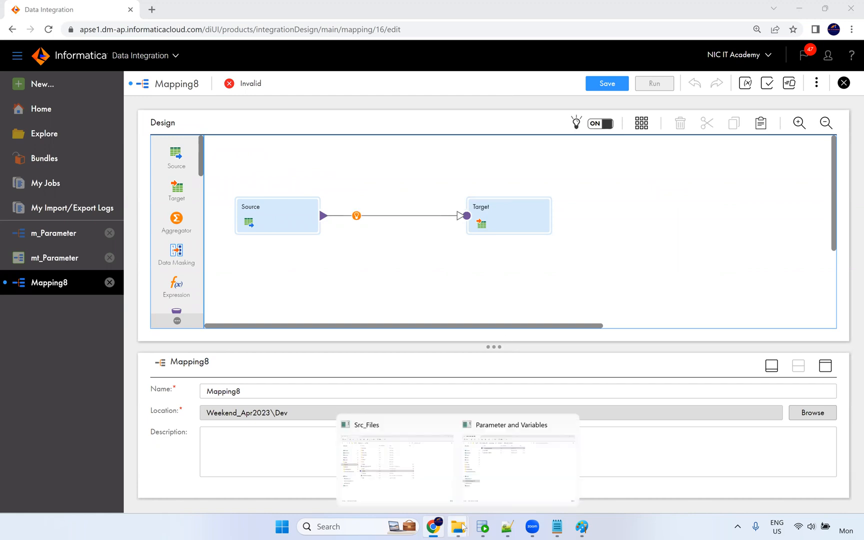
pyautogui.click(505, 468)
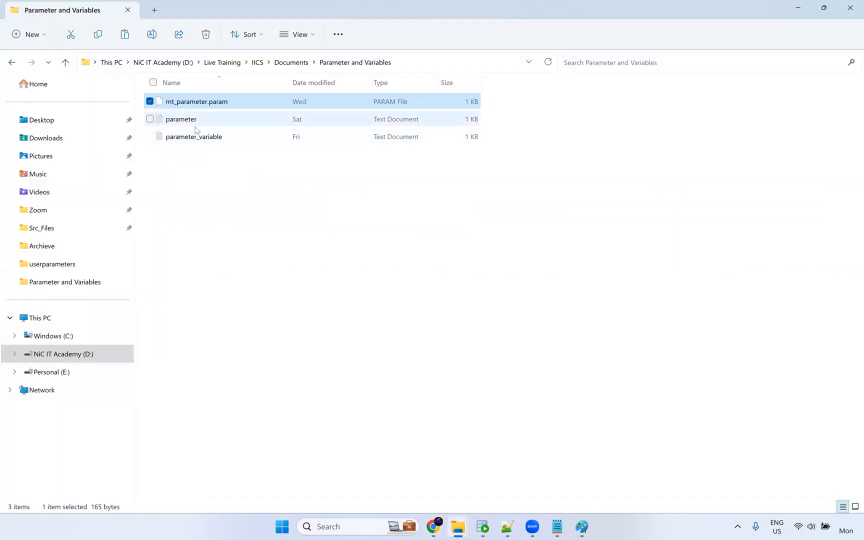
pyautogui.moveTo(464, 530)
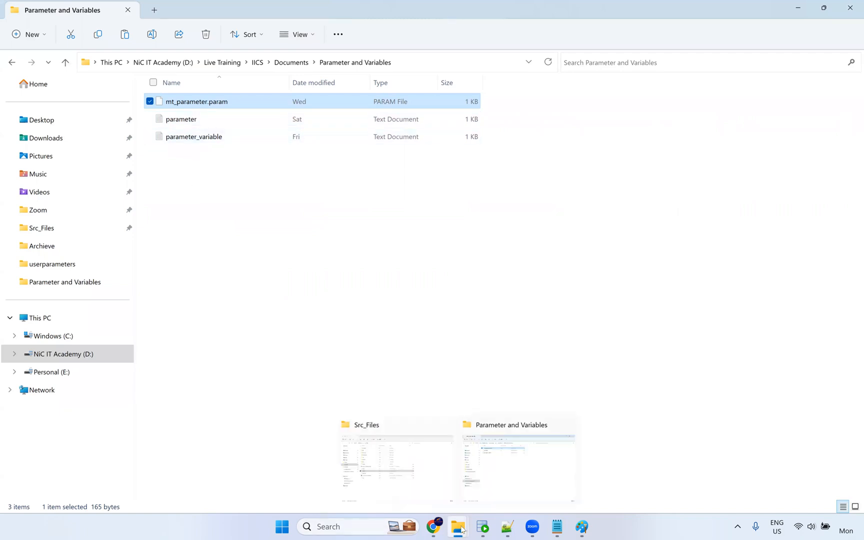
pyautogui.click(406, 468)
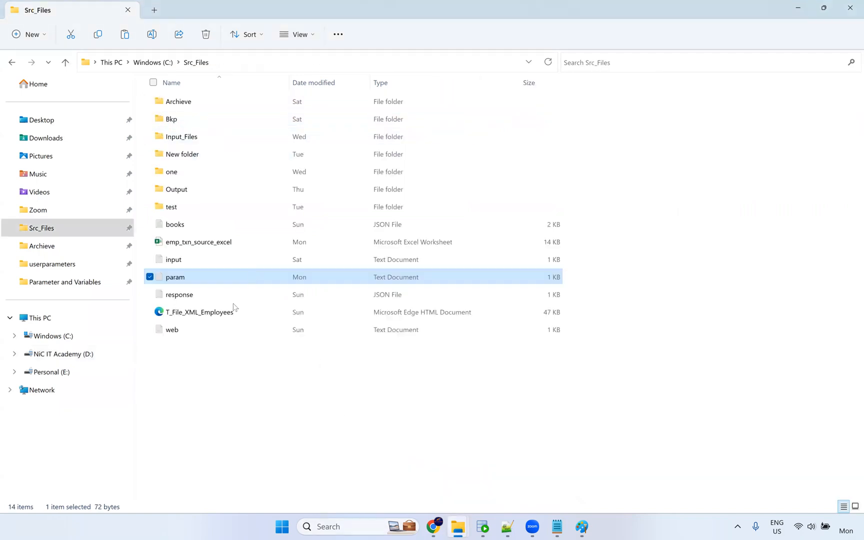
pyautogui.rightClick(183, 282)
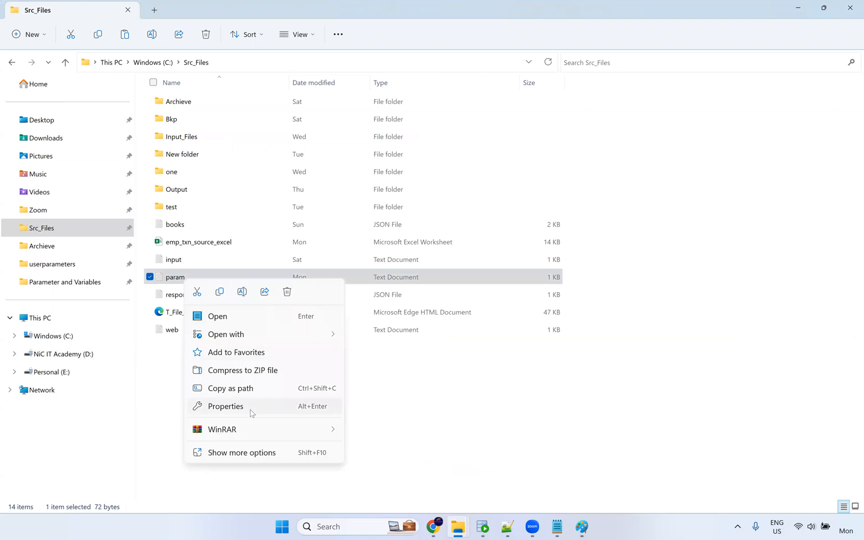
pyautogui.click(252, 409)
# Confirm the path C:\Src_Files\param.txt on the Security tab, then return to the mt_Parameter task details.
pyautogui.moveTo(296, 310); pyautogui.dragTo(243, 308)
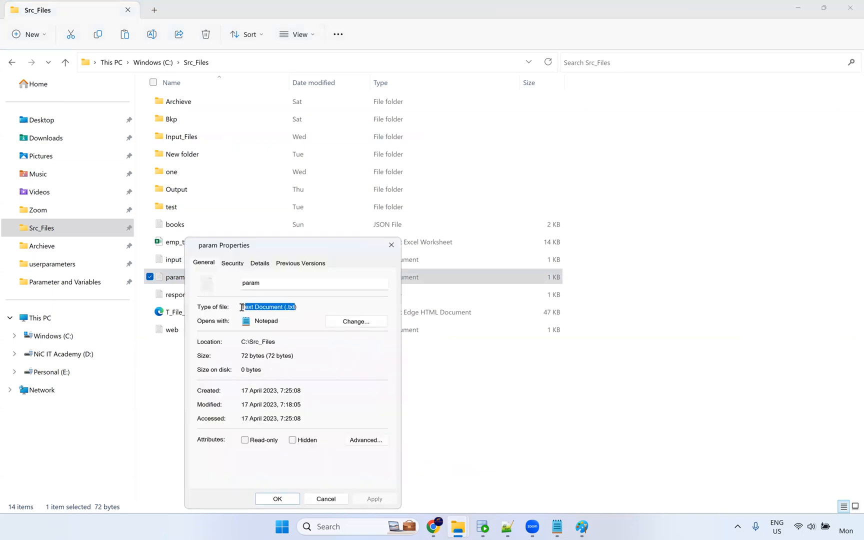
pyautogui.click(237, 263)
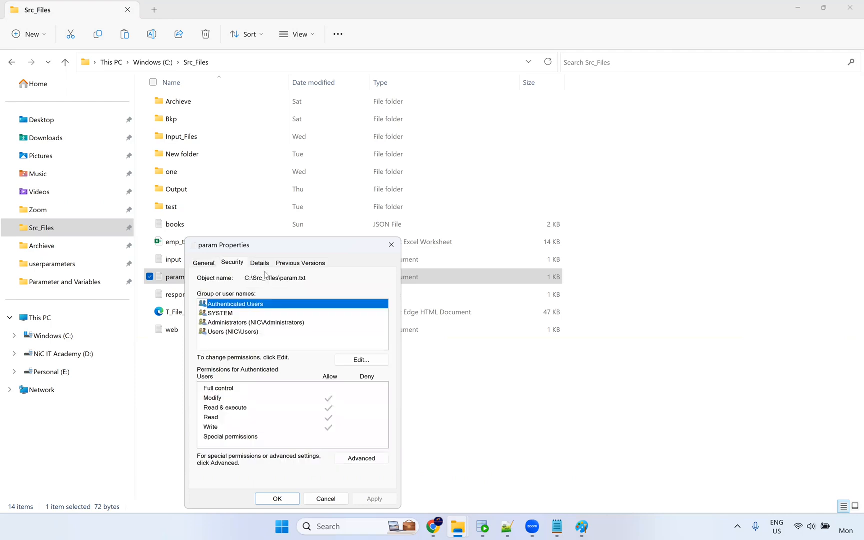
pyautogui.click(261, 264)
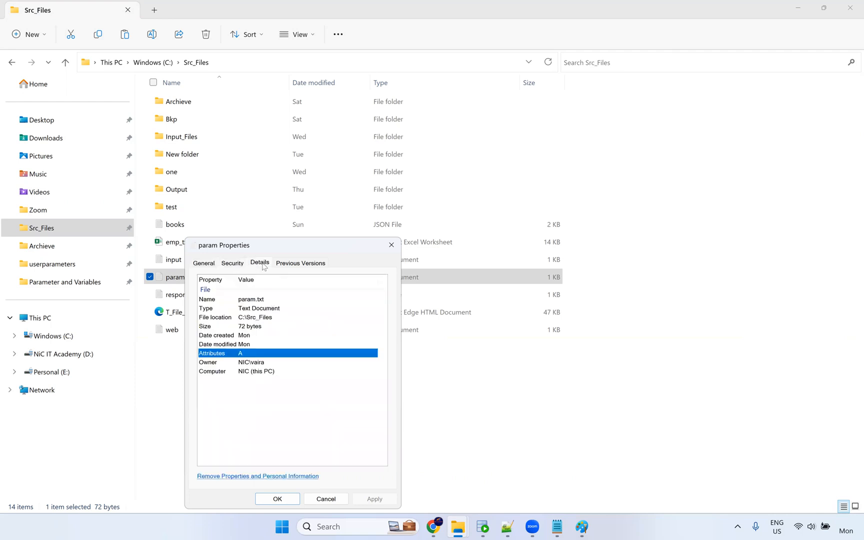
pyautogui.click(244, 265)
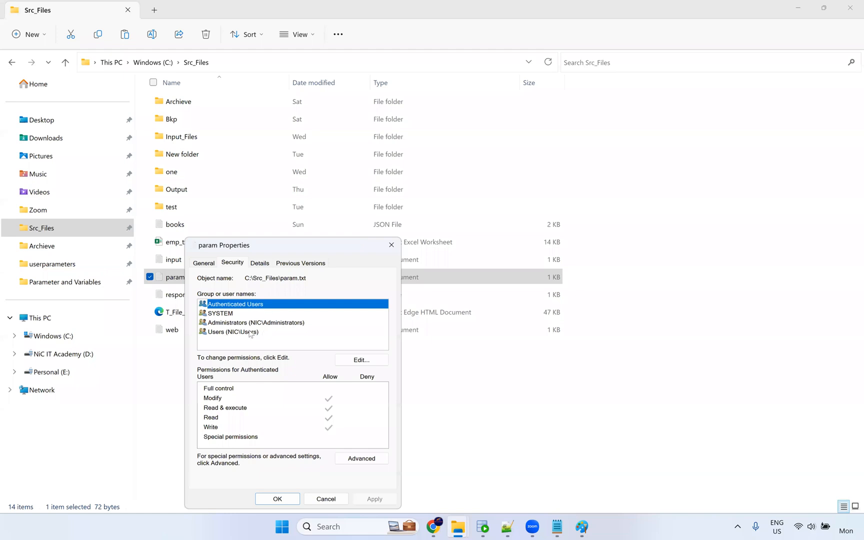
pyautogui.click(306, 278)
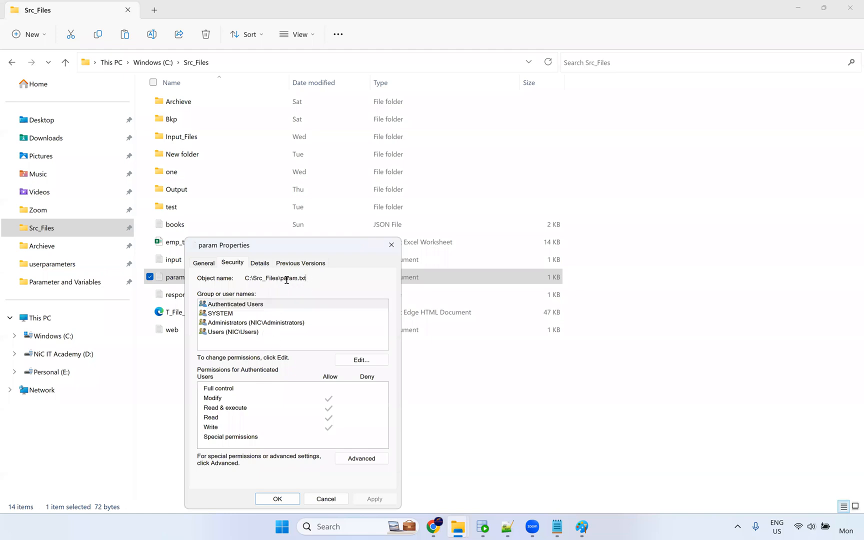
pyautogui.moveTo(282, 280); pyautogui.dragTo(243, 278)
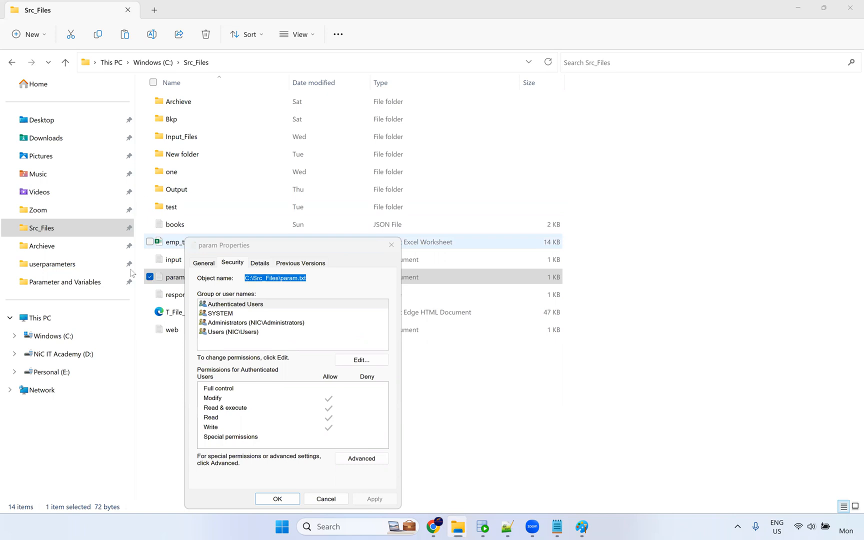
pyautogui.hotkey('alt', 'Tab')
pyautogui.click(75, 257)
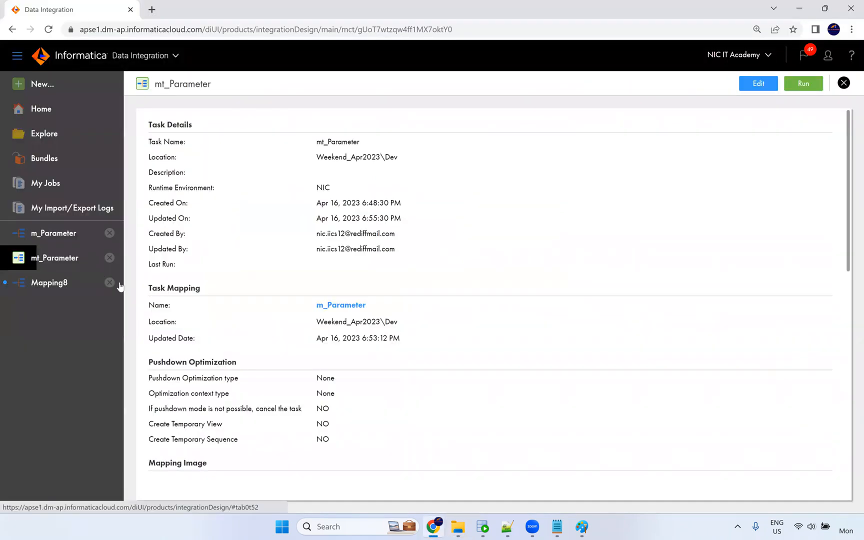
# Add a trailing backslash so the Parameter File Directory reads C:\Src_Files\, then finish the task edit.
pyautogui.click(759, 85)
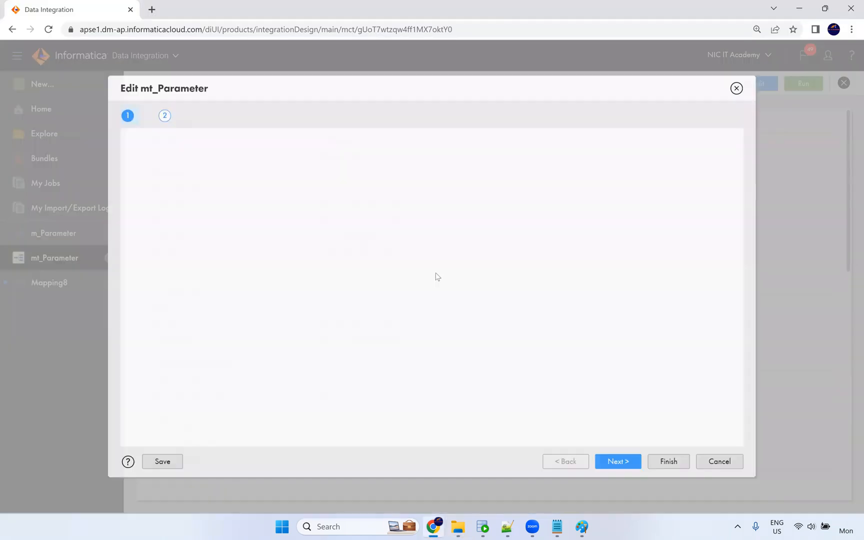
pyautogui.click(614, 461)
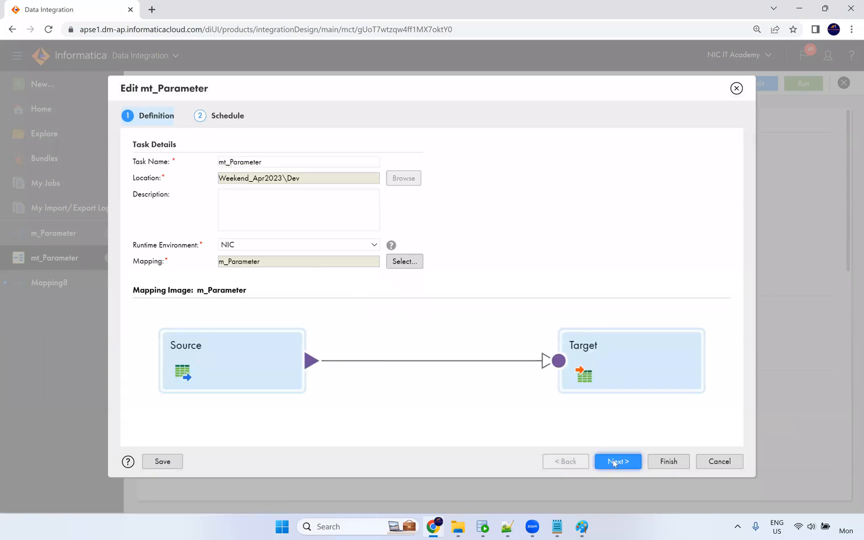
pyautogui.scroll(-6, 375, 330)
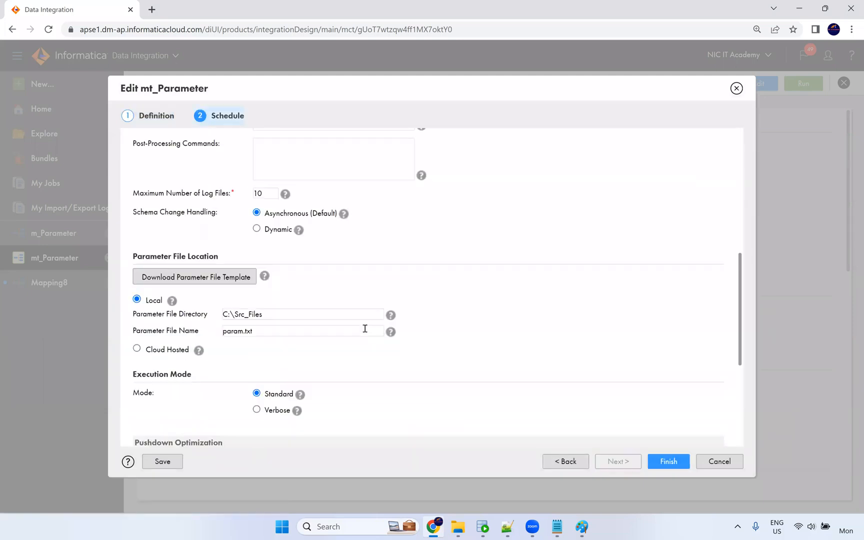
pyautogui.click(314, 314)
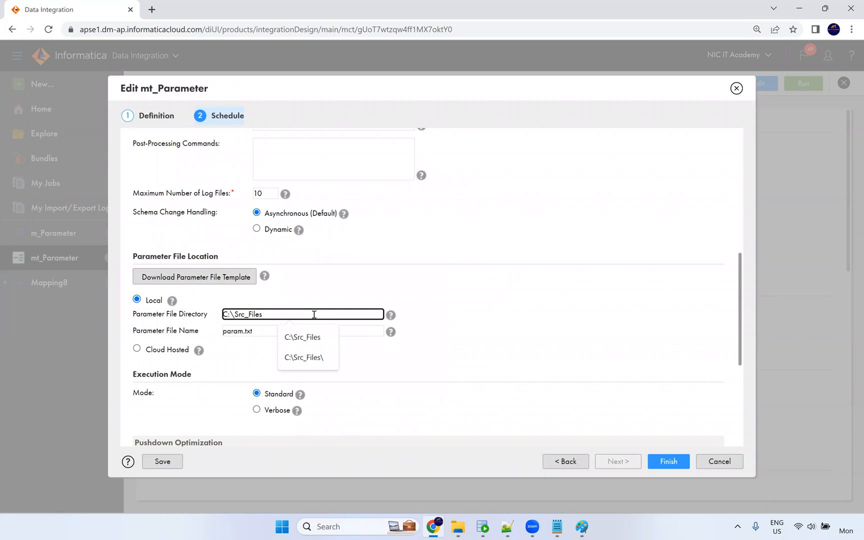
pyautogui.write('\\')
pyautogui.click(515, 368)
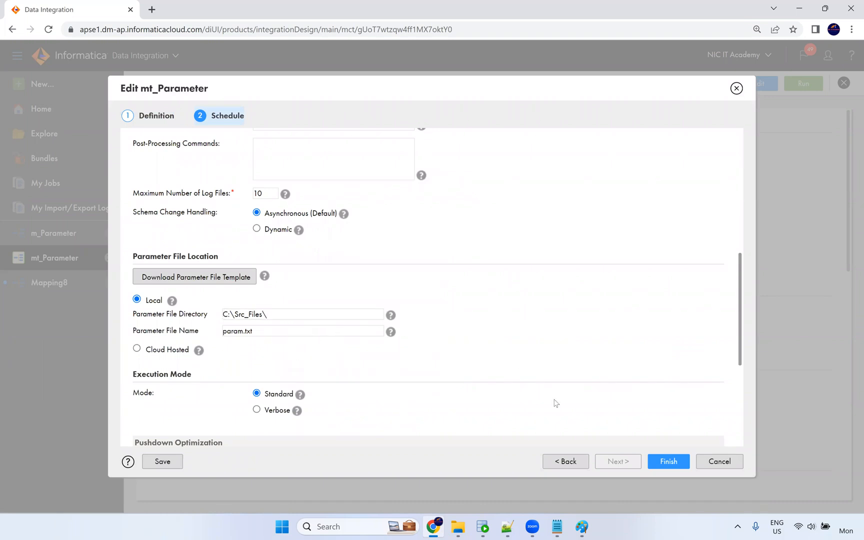
pyautogui.click(670, 467)
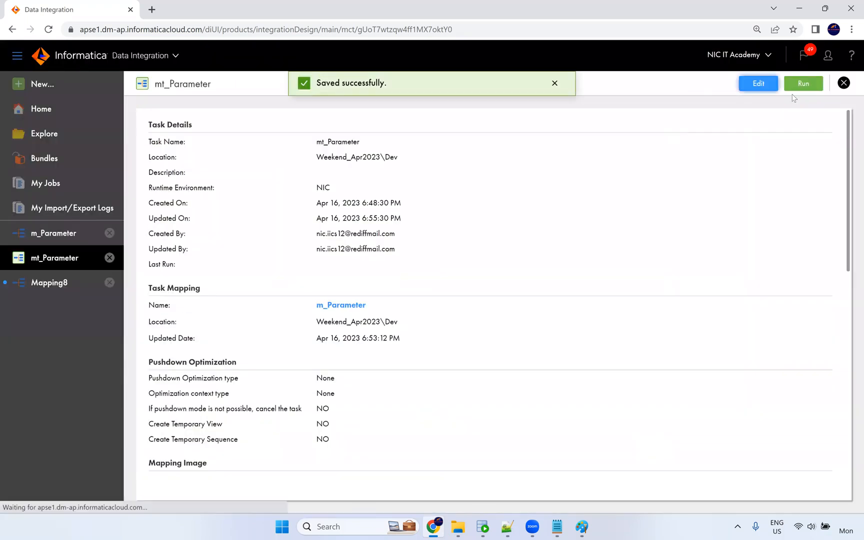
# Run mt_Parameter again and inspect m_Parameter's where parameter without changing it.
pyautogui.click(804, 84)
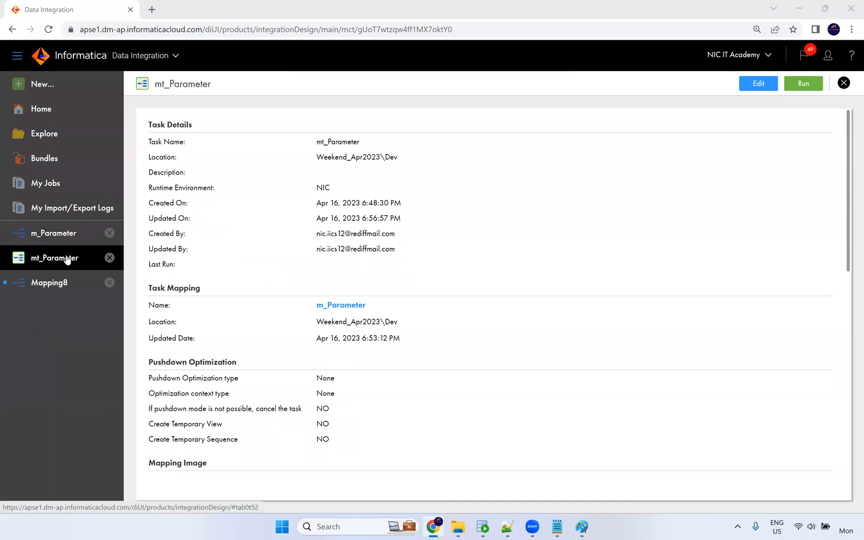
pyautogui.click(60, 241)
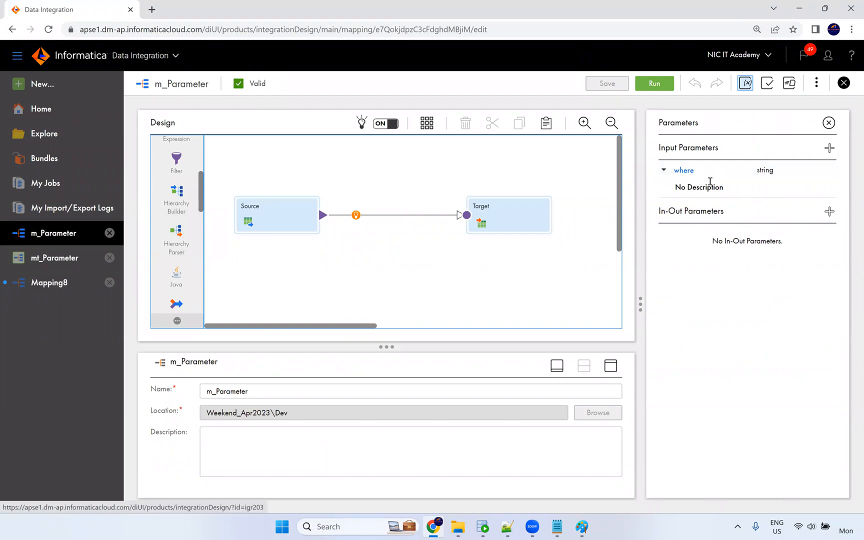
pyautogui.click(684, 170)
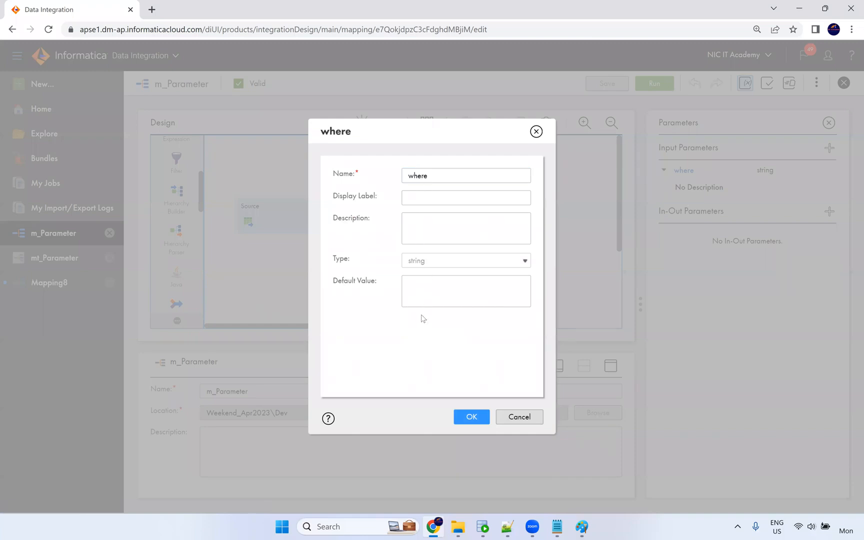
pyautogui.press('Escape')
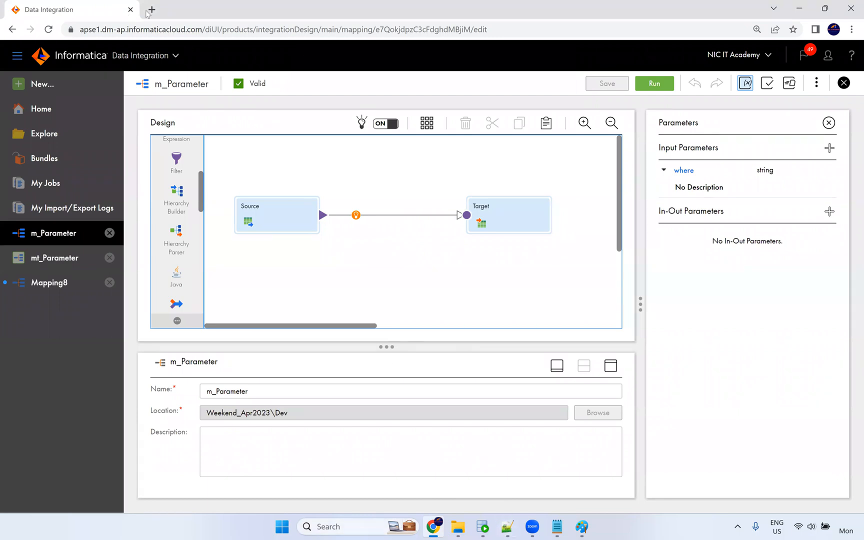
# Check My Jobs for the failed mt_Parameter-3, then open and close the m_Parameter mapping.
pyautogui.click(56, 190)
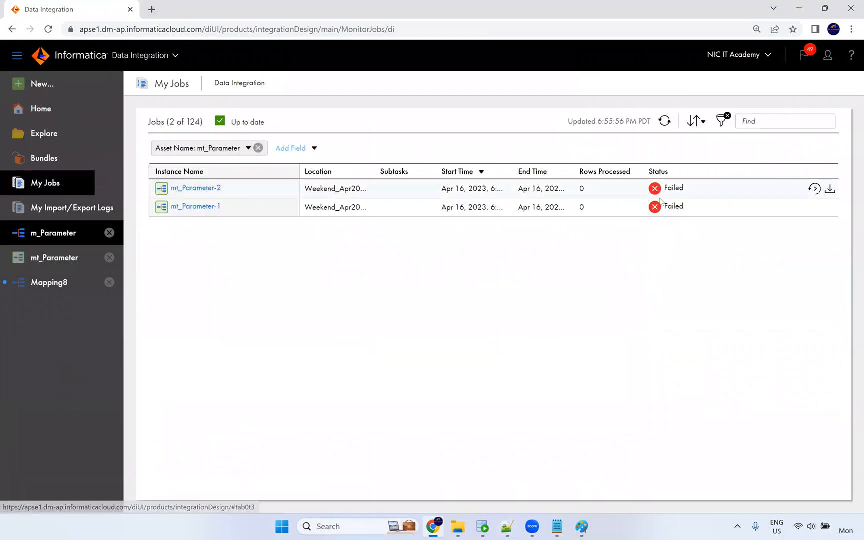
pyautogui.click(46, 257)
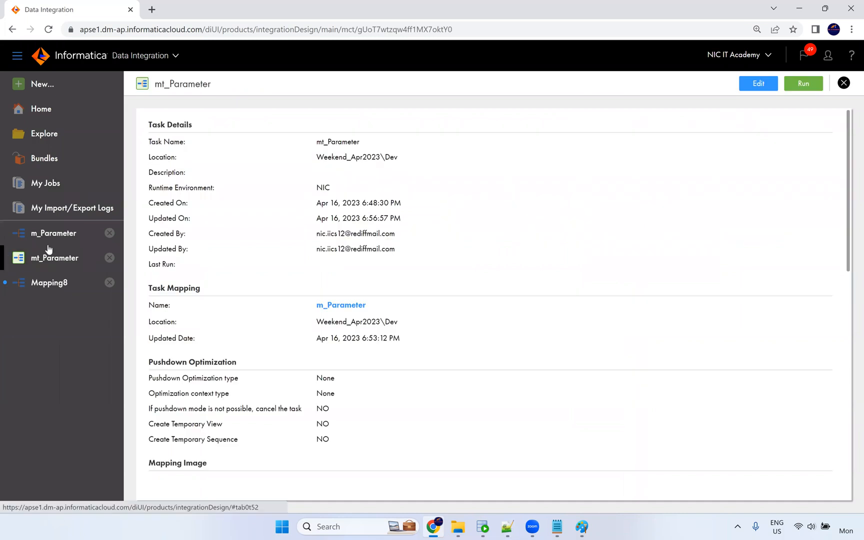
pyautogui.click(56, 238)
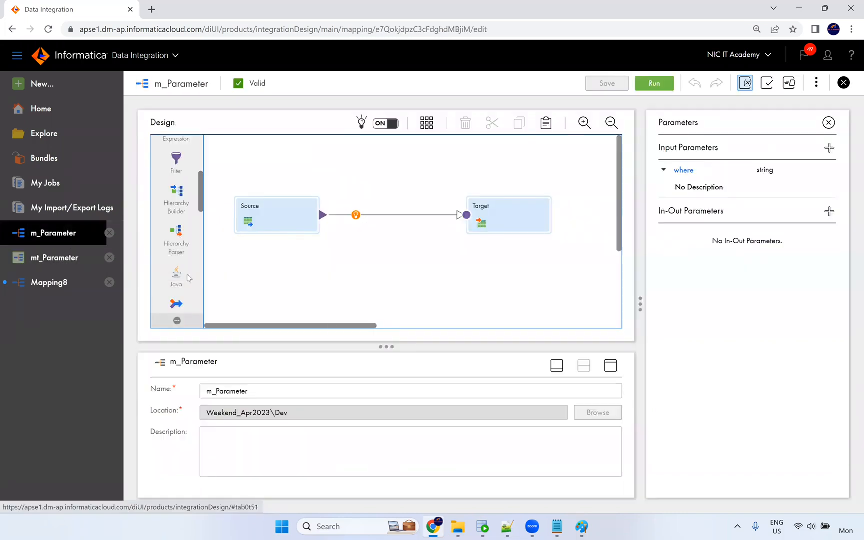
pyautogui.click(844, 84)
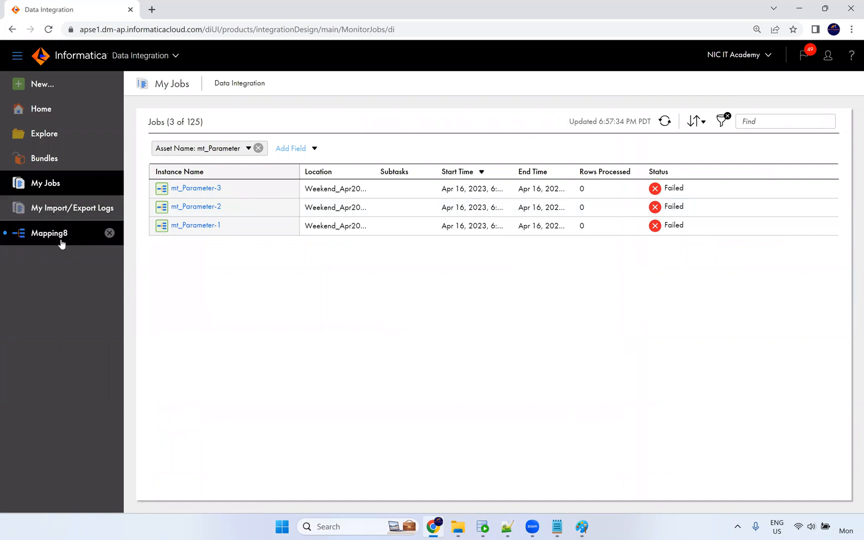
# Create another new mapping, Mapping9, with its default Source and Target.
pyautogui.click(90, 234)
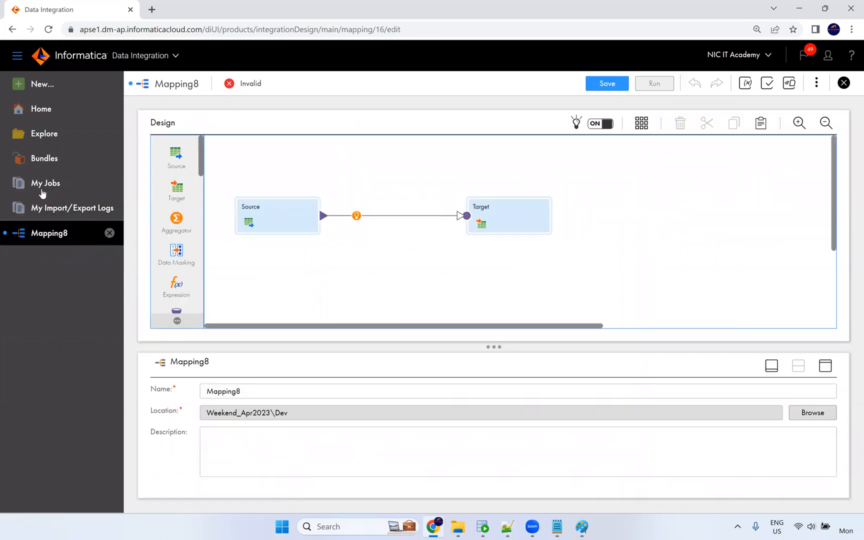
pyautogui.click(46, 87)
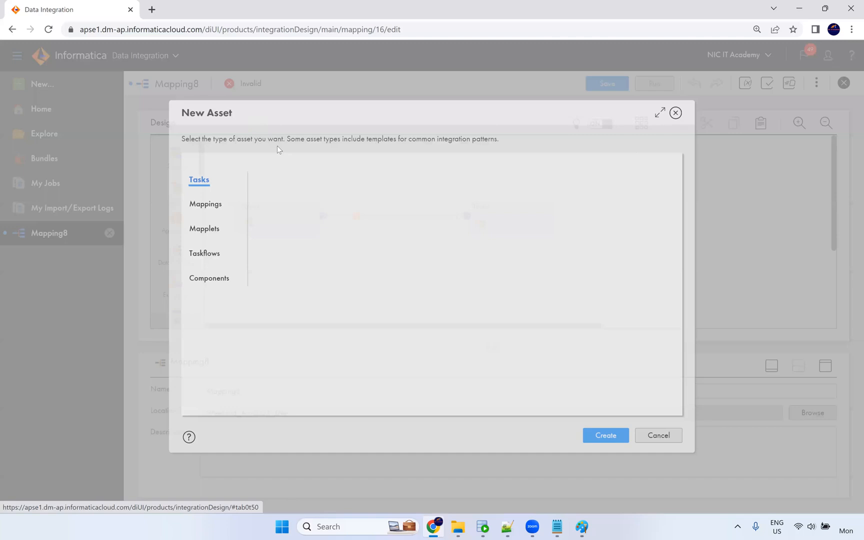
pyautogui.click(215, 205)
pyautogui.click(616, 443)
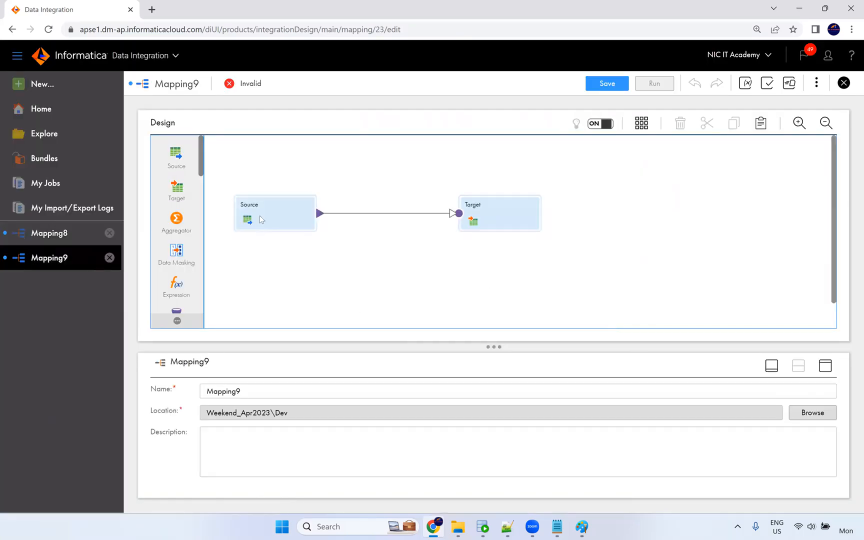
pyautogui.click(286, 231)
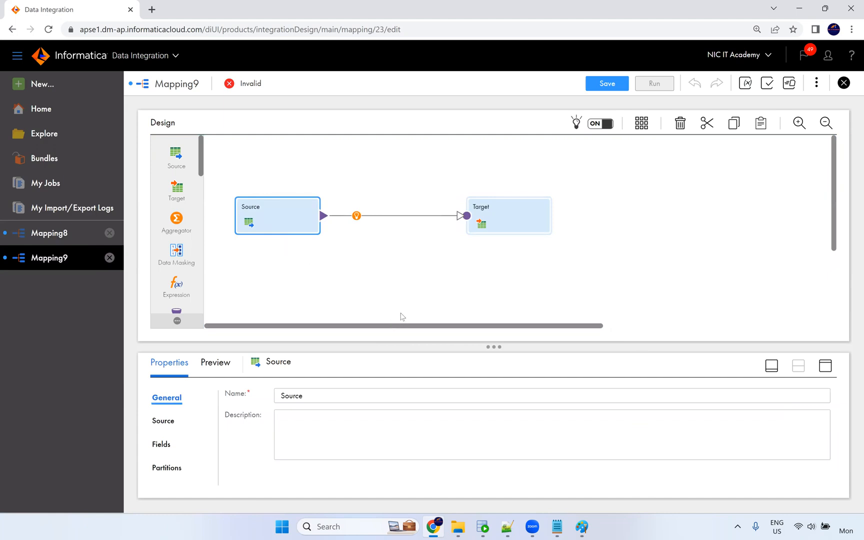
pyautogui.click(408, 180)
# Name the mapping m_Parameter and set its location to the NIC IT Academy folder.
pyautogui.click(163, 392)
pyautogui.write('m_Parameter')
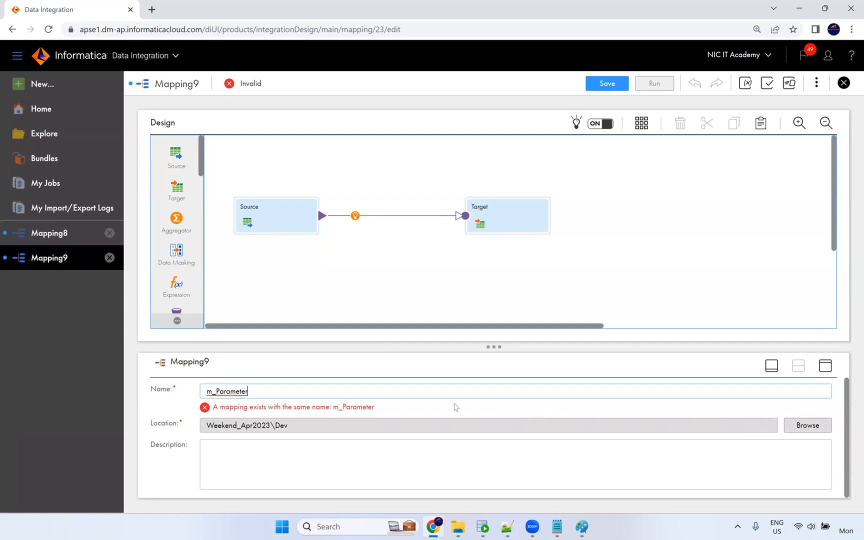
pyautogui.click(799, 430)
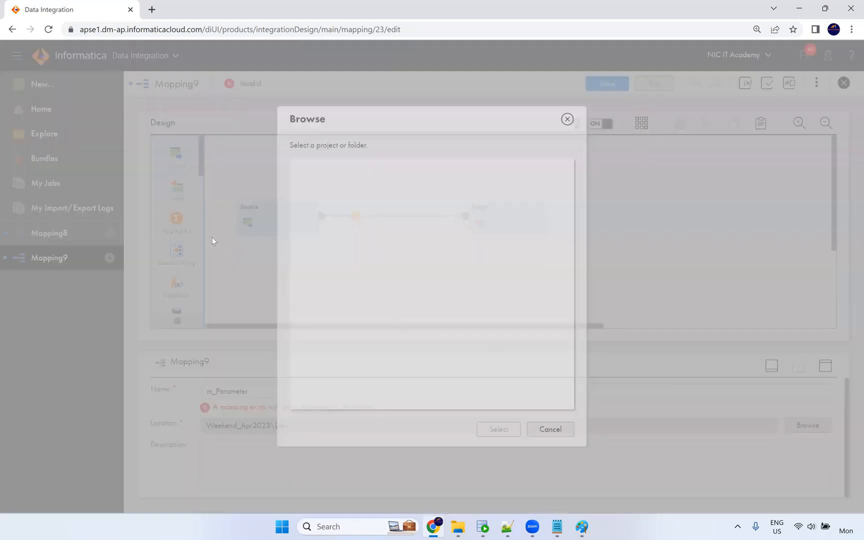
pyautogui.click(366, 208)
pyautogui.click(491, 428)
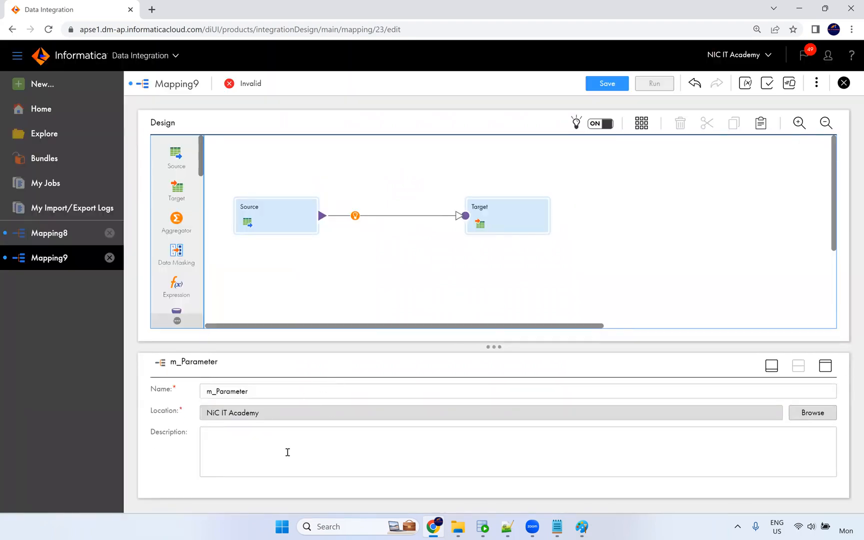
pyautogui.click(286, 229)
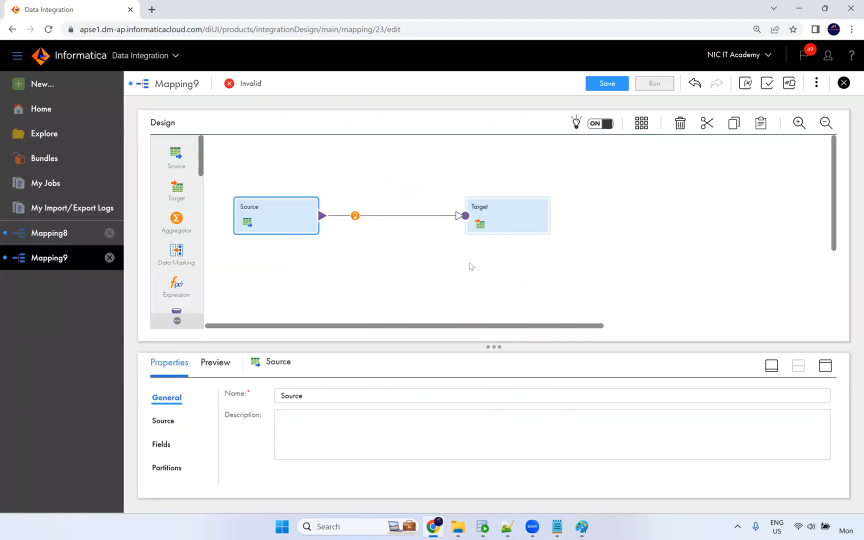
# Set the Source connection to Oracle_Src and its object to the EMPLOYEES table.
pyautogui.click(821, 366)
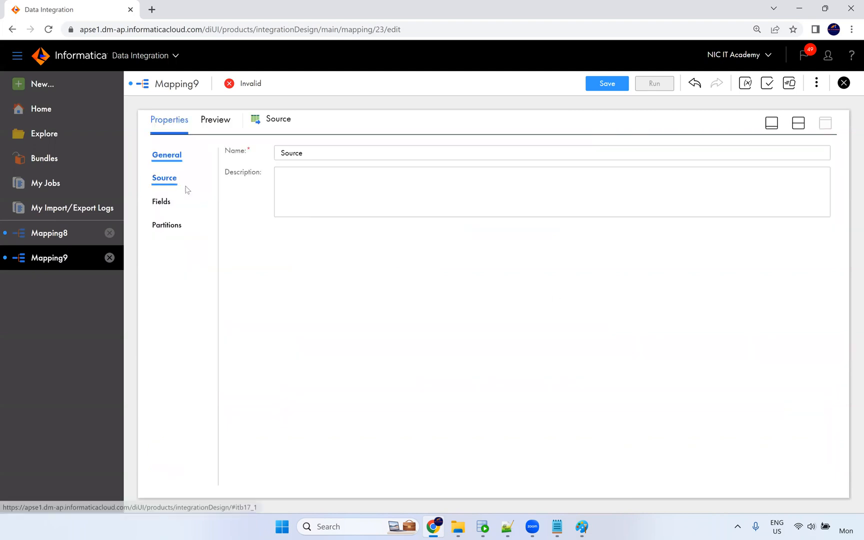
pyautogui.click(182, 185)
pyautogui.click(337, 181)
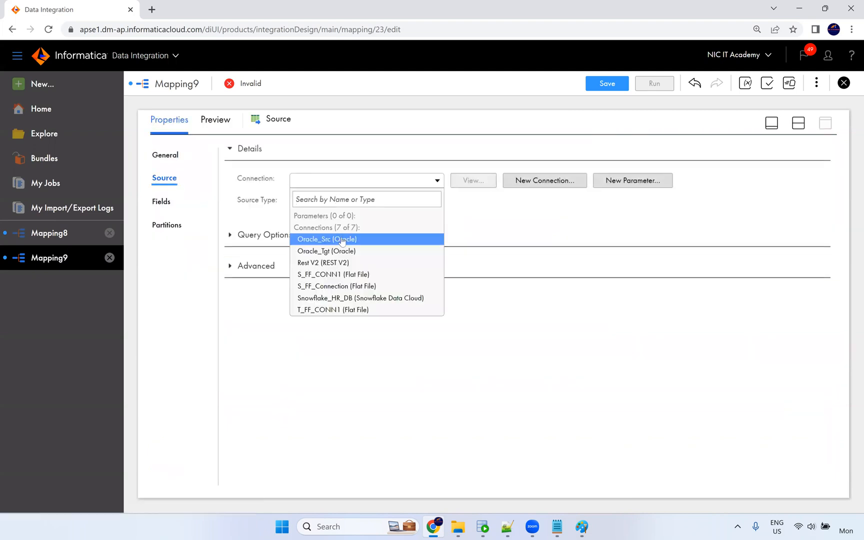
pyautogui.click(352, 240)
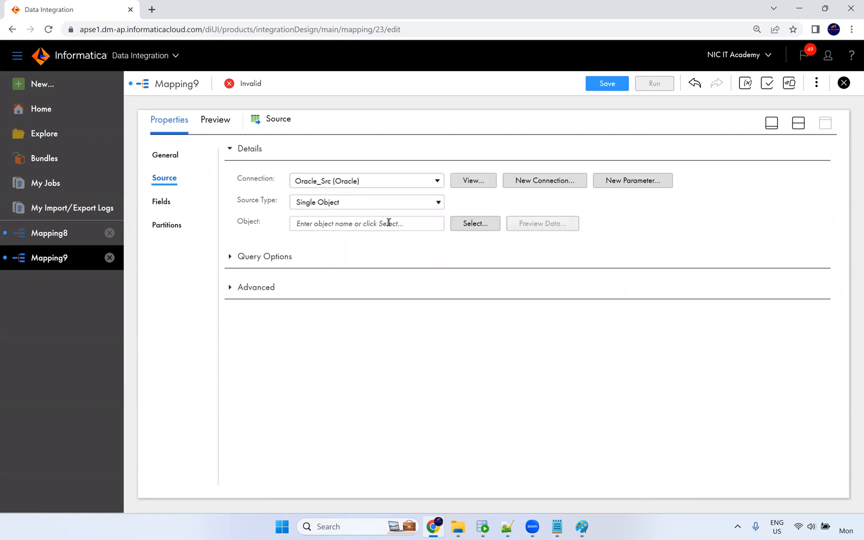
pyautogui.click(468, 225)
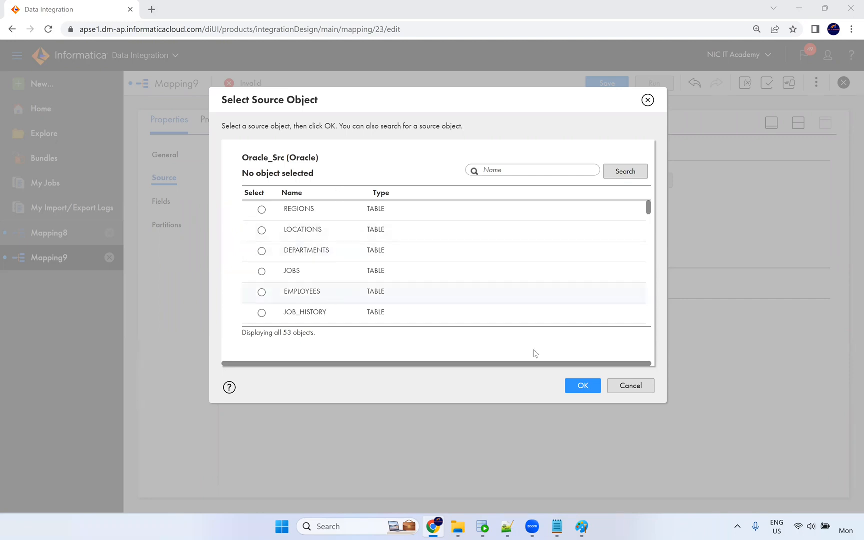
pyautogui.click(535, 294)
pyautogui.click(583, 386)
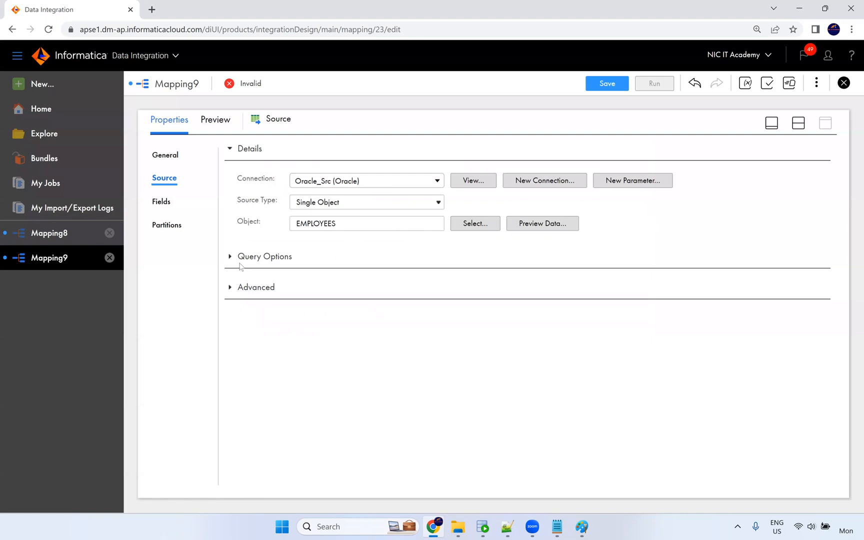
# Give the Source an advanced query filter of $$where.
pyautogui.click(232, 257)
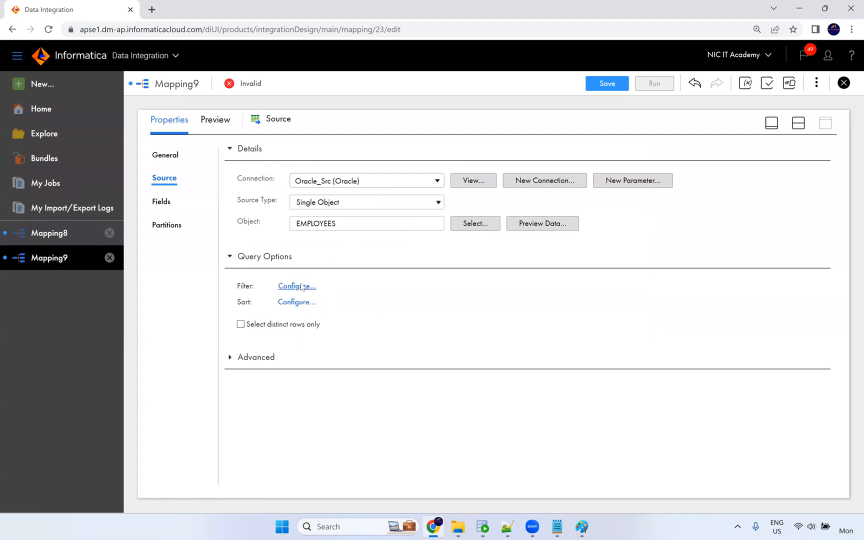
pyautogui.click(298, 286)
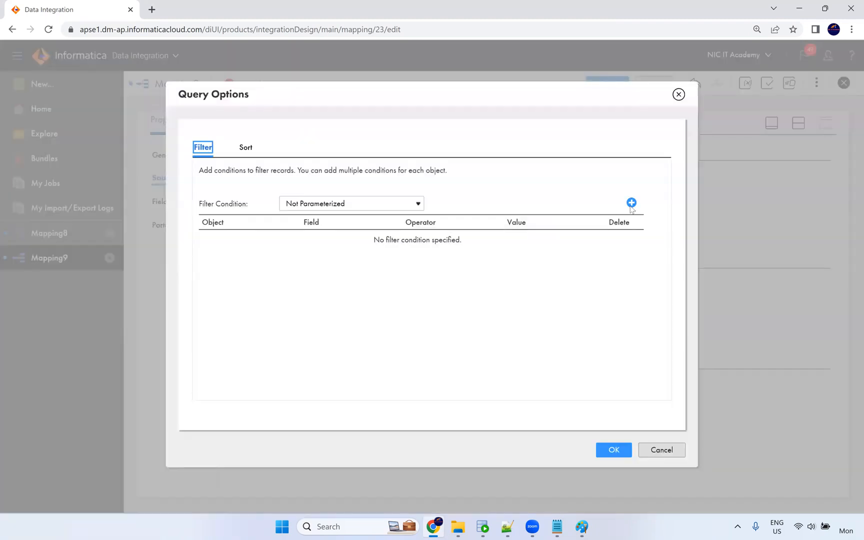
pyautogui.click(372, 206)
pyautogui.click(345, 238)
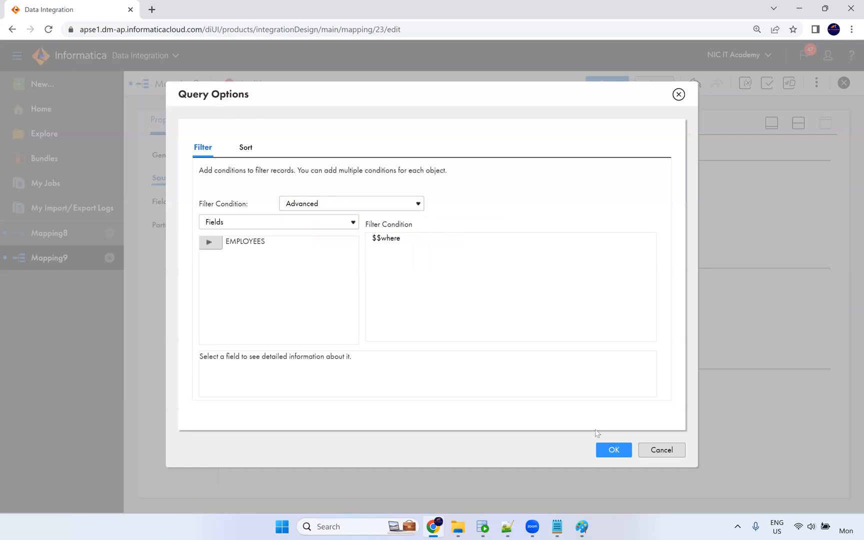
pyautogui.click(614, 450)
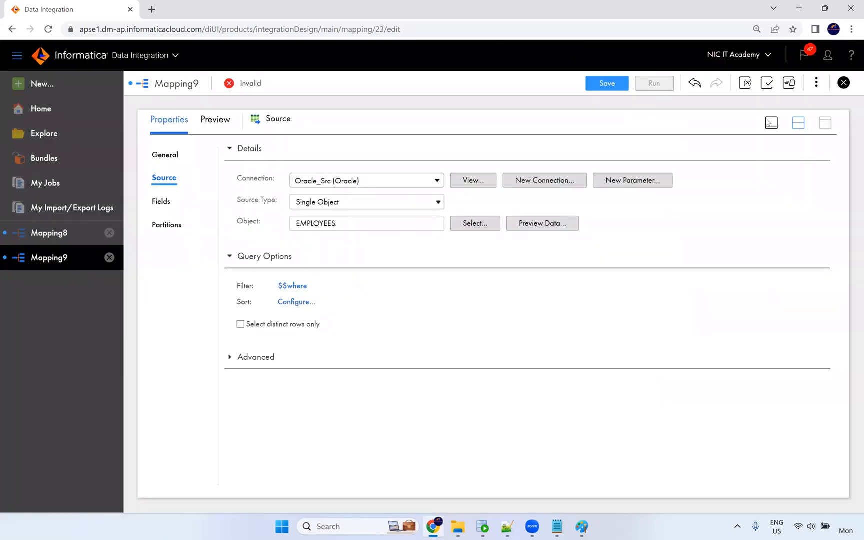
# Create the string input parameter 'where', then review the Source's 11 EMPLOYEES fields.
pyautogui.click(745, 84)
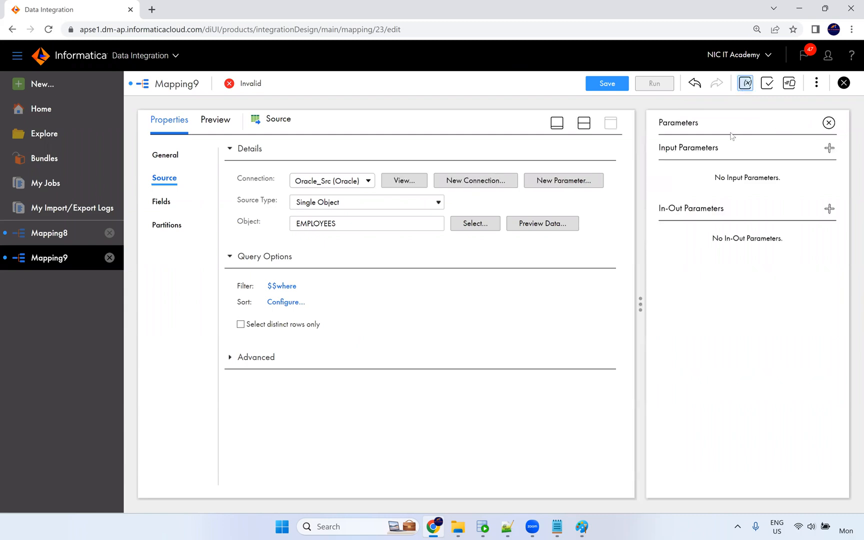
pyautogui.click(830, 148)
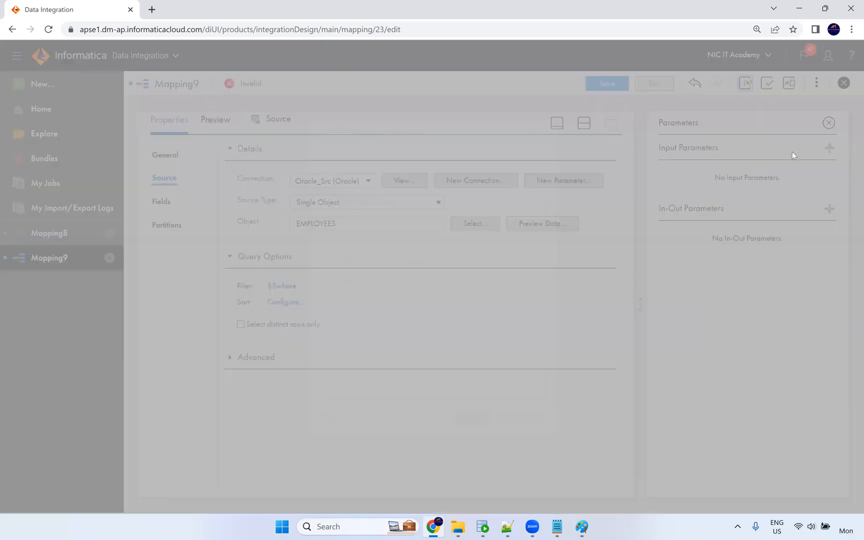
pyautogui.write('where')
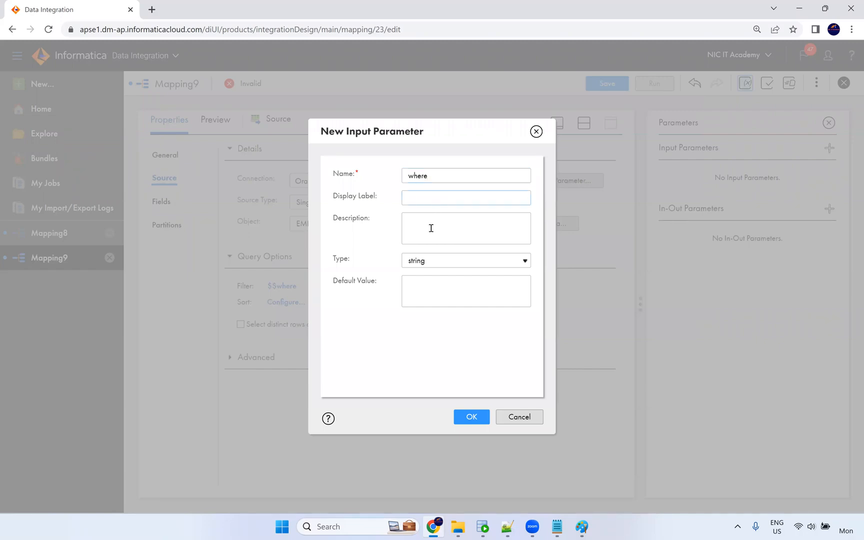
pyautogui.click(433, 260)
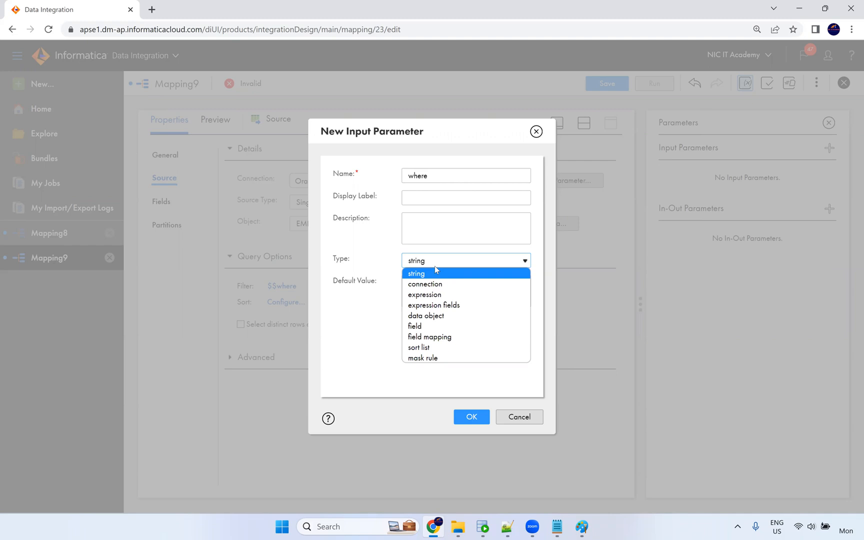
pyautogui.click(436, 274)
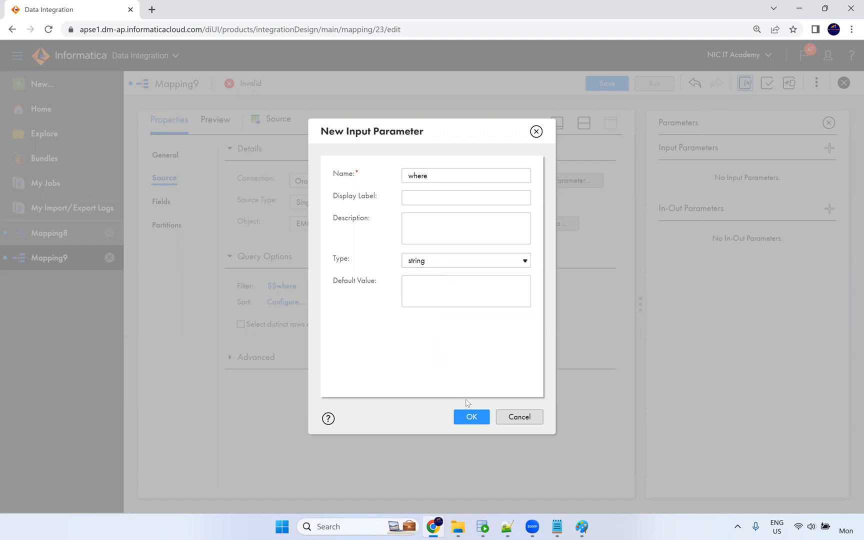
pyautogui.click(464, 418)
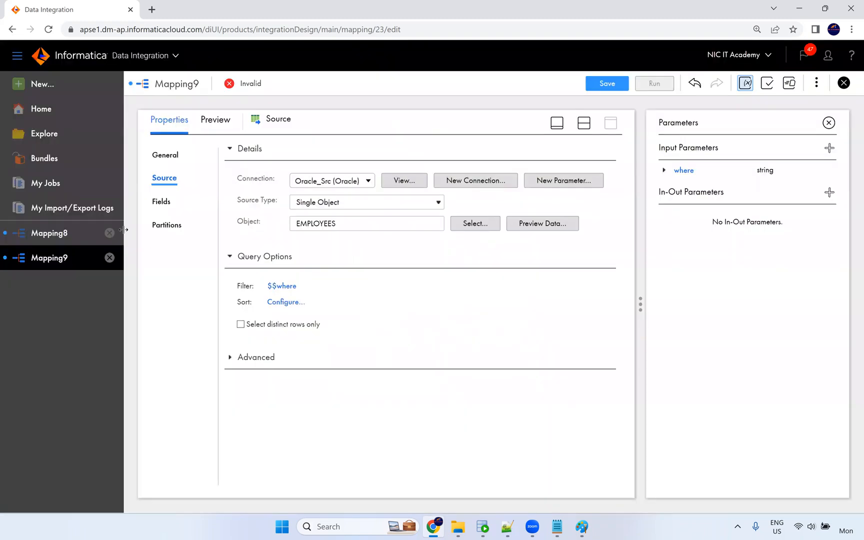
pyautogui.click(163, 202)
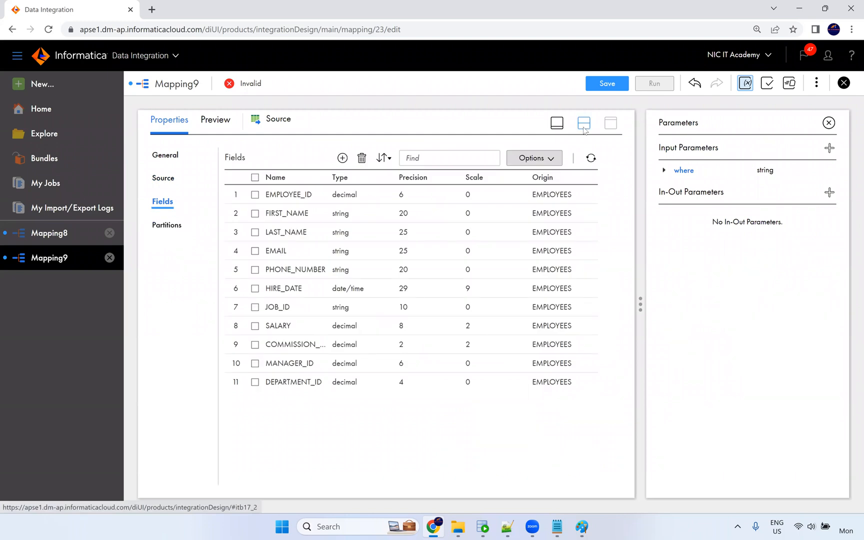
# Set the Target transformation's connection to Oracle_Tgt.
pyautogui.click(584, 123)
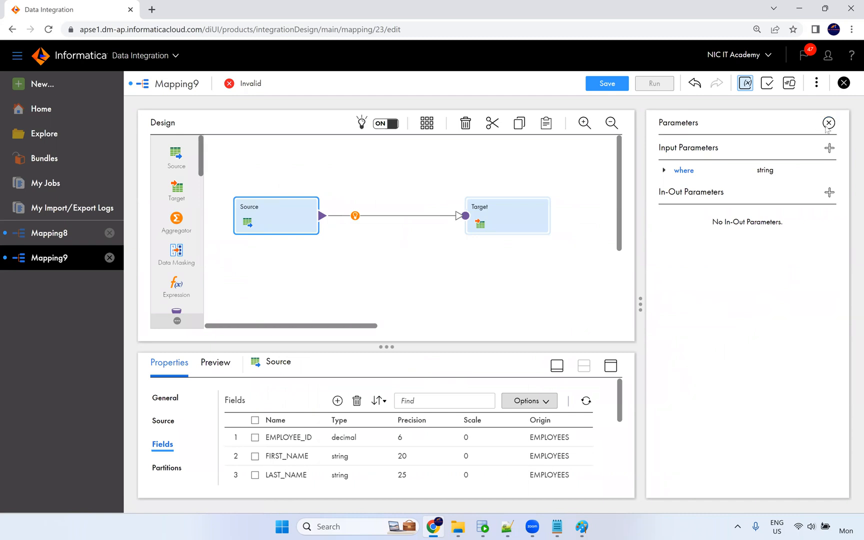
pyautogui.click(503, 211)
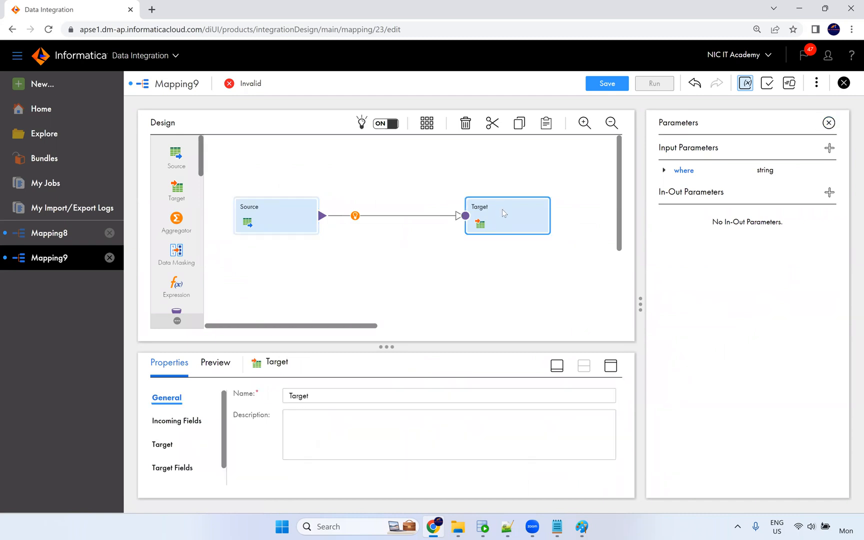
pyautogui.click(829, 122)
pyautogui.click(163, 445)
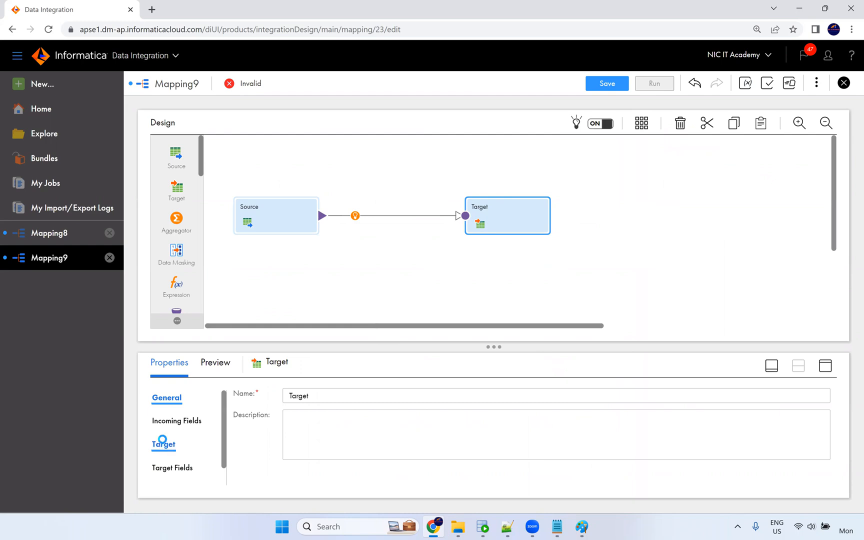
pyautogui.click(162, 443)
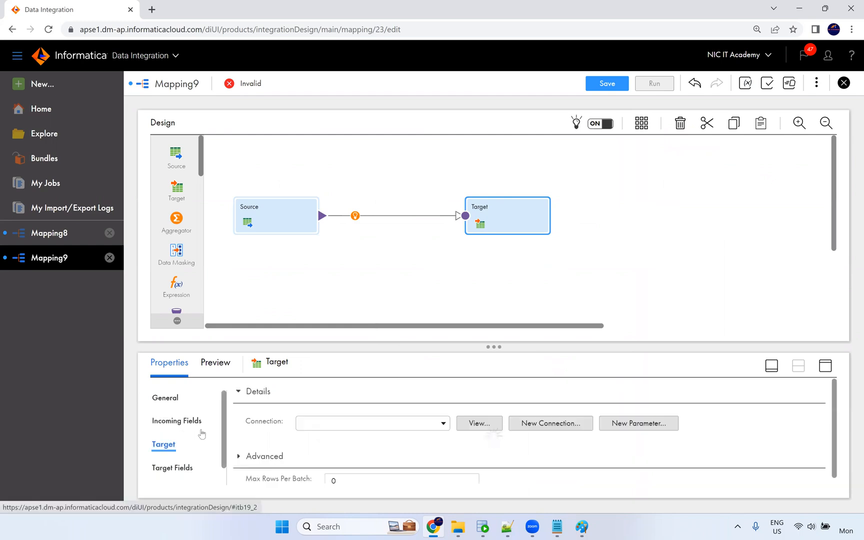
pyautogui.click(327, 434)
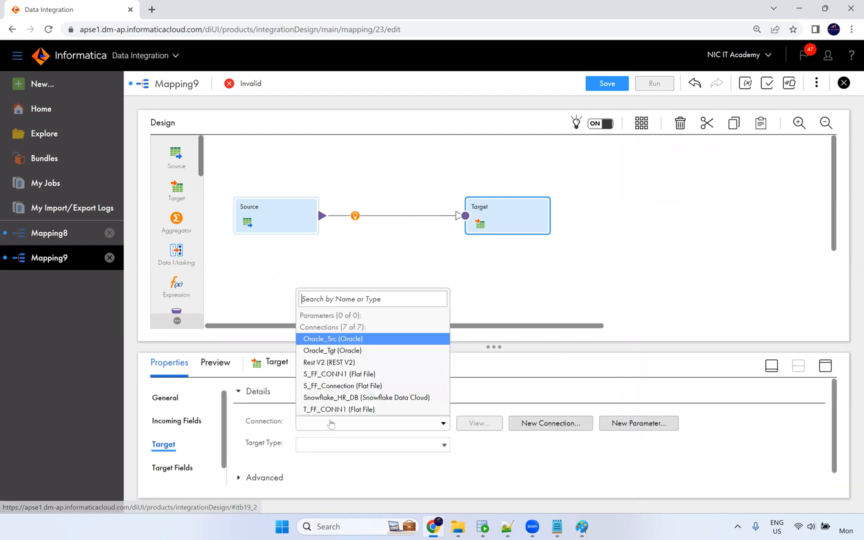
pyautogui.click(356, 352)
# Select T_EMPLOYEES as the target object.
pyautogui.scroll(-2, 409, 428)
pyautogui.scroll(1, 419, 416)
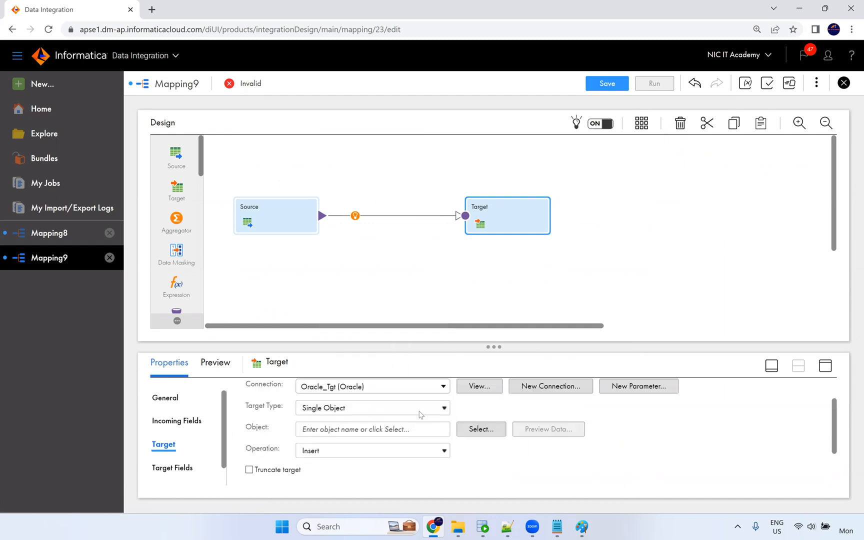
pyautogui.click(473, 429)
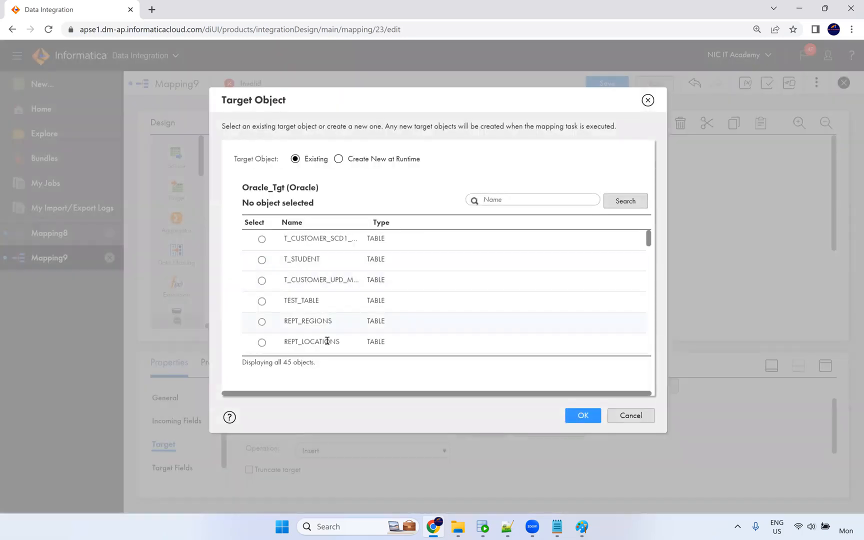
pyautogui.write('t_employees')
pyautogui.click(356, 265)
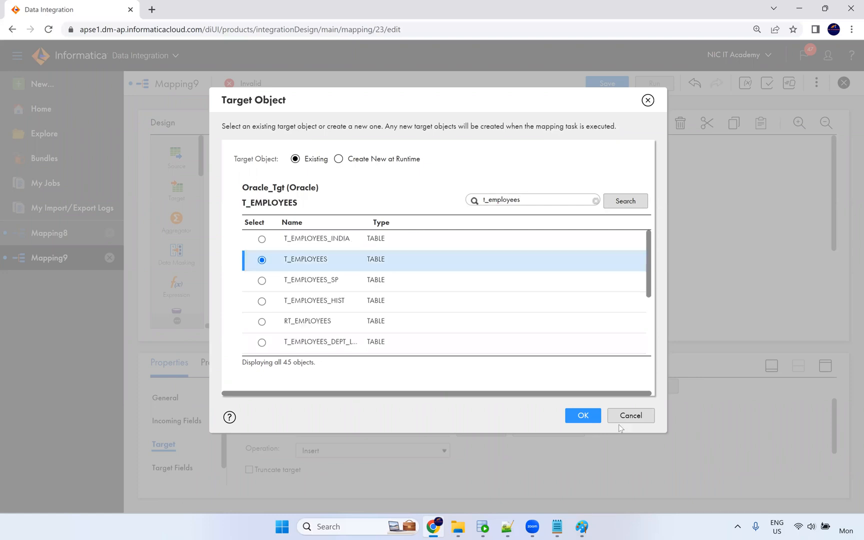
pyautogui.click(592, 419)
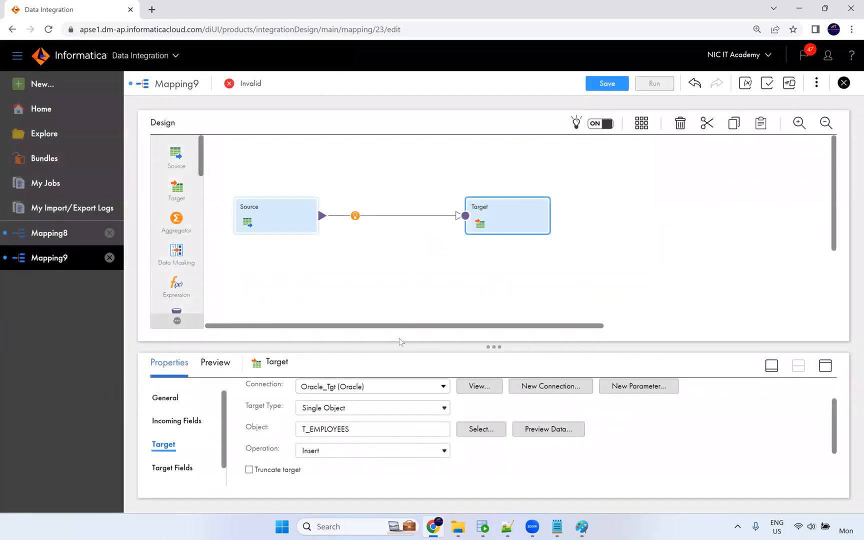
# Enable truncating the target table and Smart Map all 11 fields to T_EMPLOYEES.
pyautogui.click(825, 367)
pyautogui.click(244, 264)
pyautogui.click(178, 249)
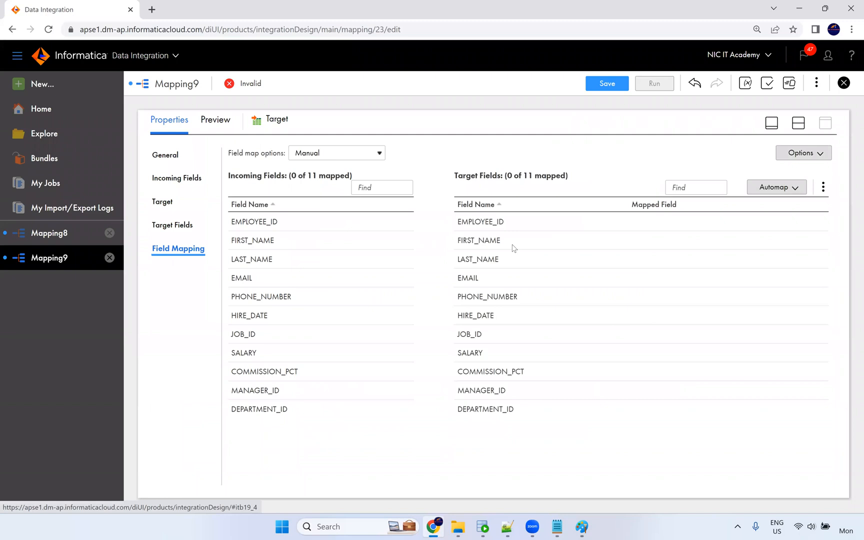
pyautogui.click(777, 187)
pyautogui.click(739, 228)
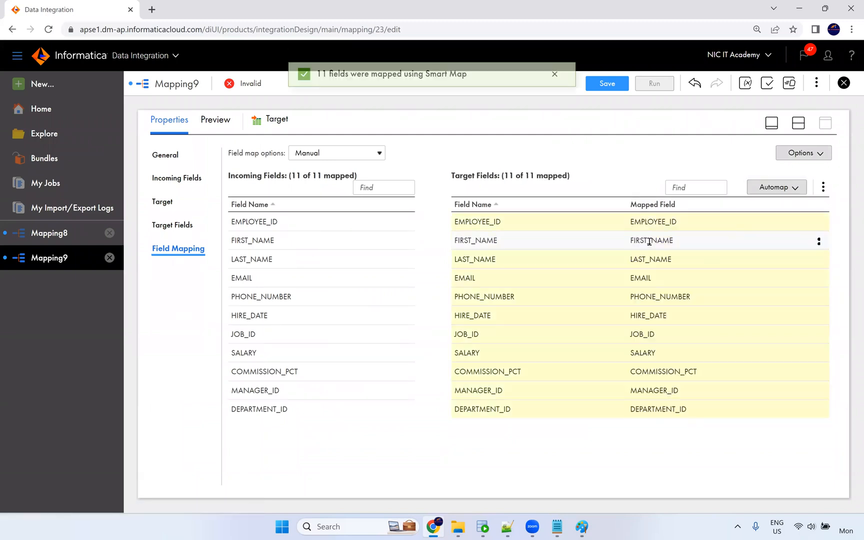
# Save the mapping as m_Parameter.
pyautogui.click(798, 123)
pyautogui.moveTo(357, 220)
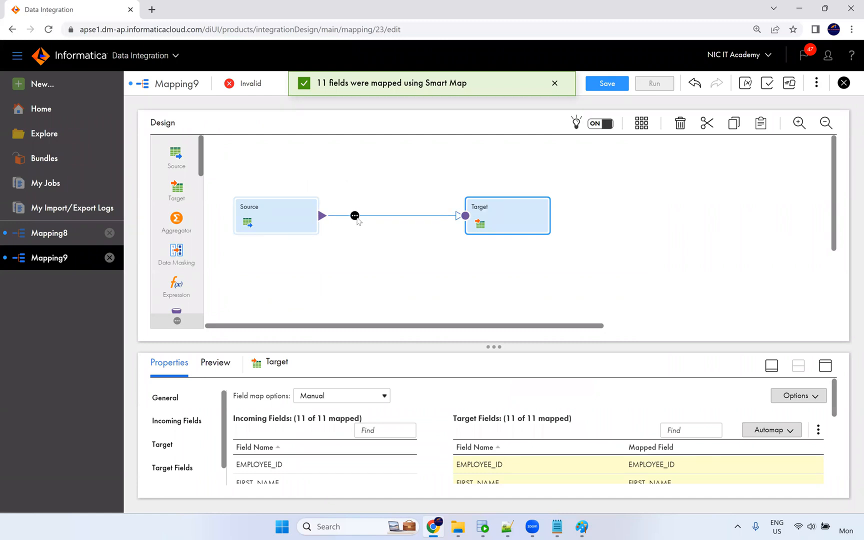
pyautogui.click(467, 165)
pyautogui.click(607, 83)
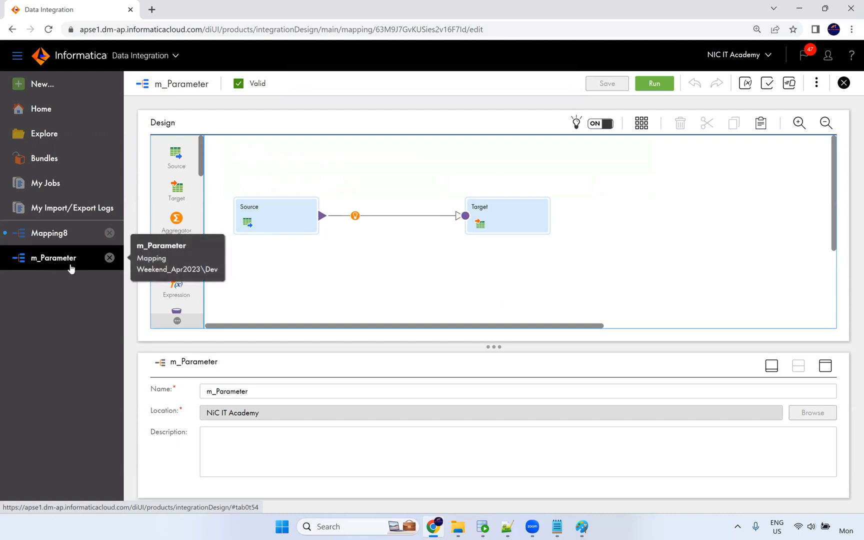
# Discard Mapping8 and create a new mapping task named mt_Parameter.
pyautogui.click(109, 234)
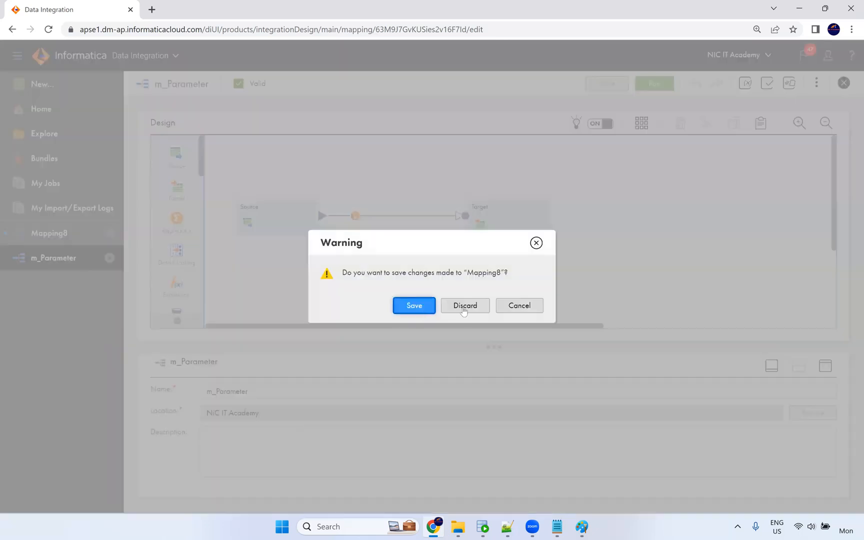
pyautogui.click(465, 306)
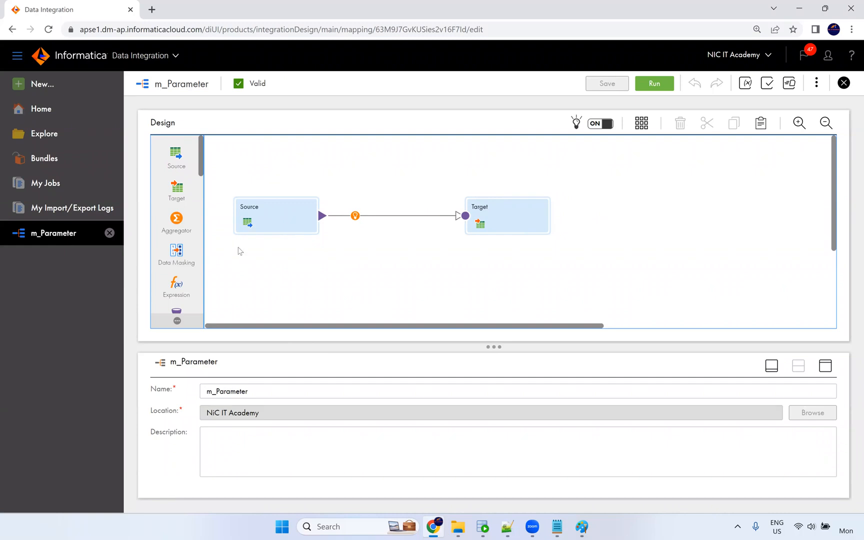
pyautogui.click(42, 84)
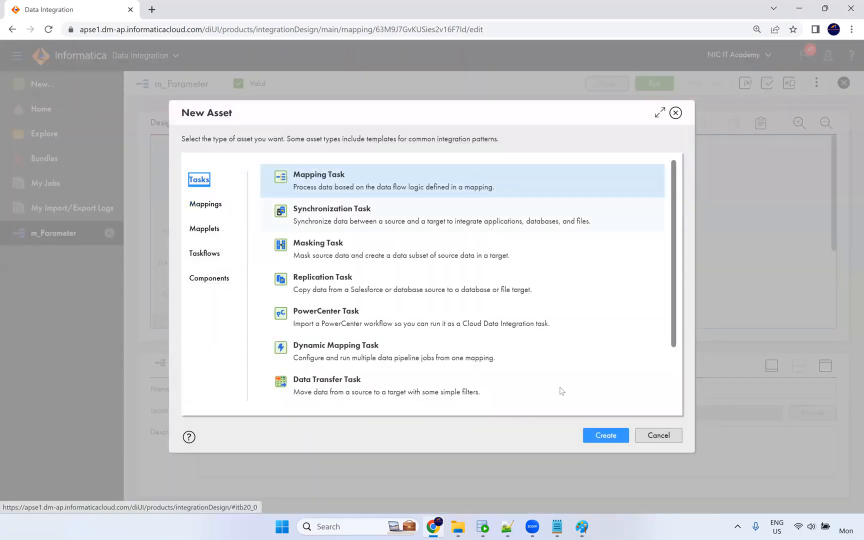
pyautogui.click(602, 439)
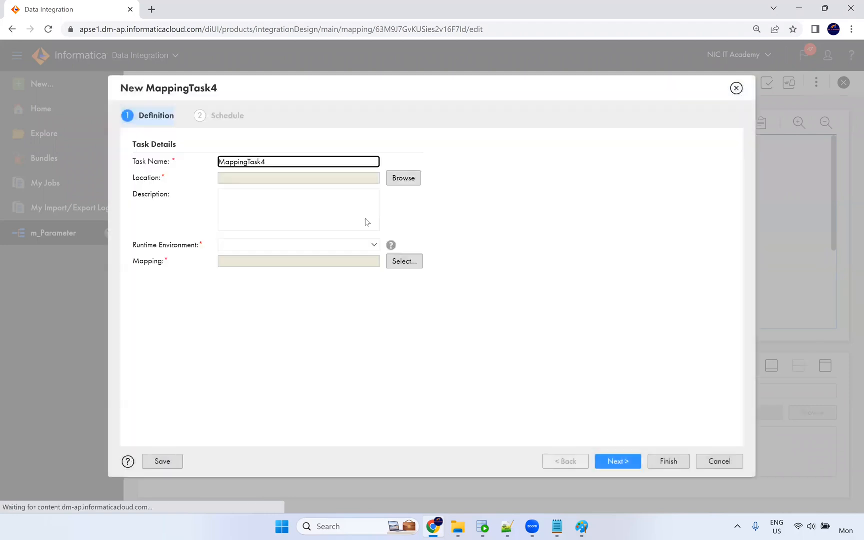
pyautogui.hotkey('ctrl', 'a')
pyautogui.write('m')
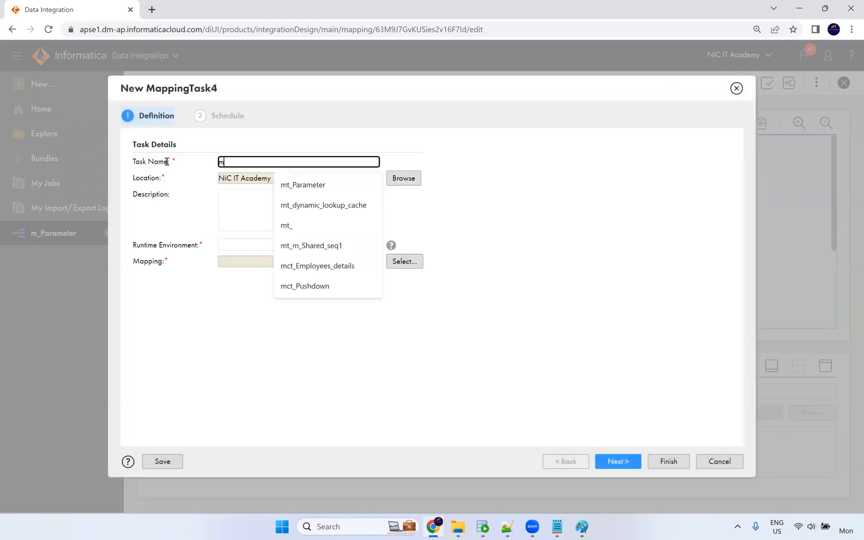
pyautogui.click(300, 185)
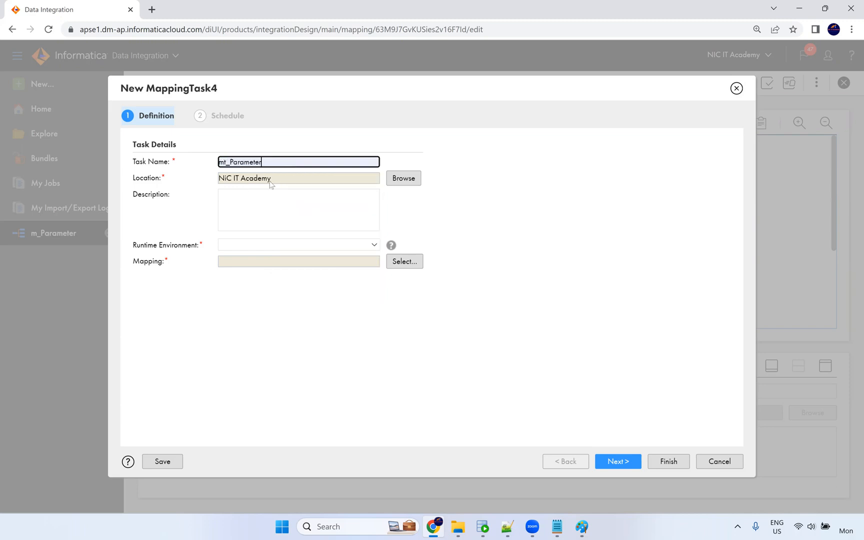
# Give the task the NIC runtime and the m_Parameter mapping, then move on to scheduling.
pyautogui.click(238, 249)
pyautogui.click(280, 277)
pyautogui.click(397, 261)
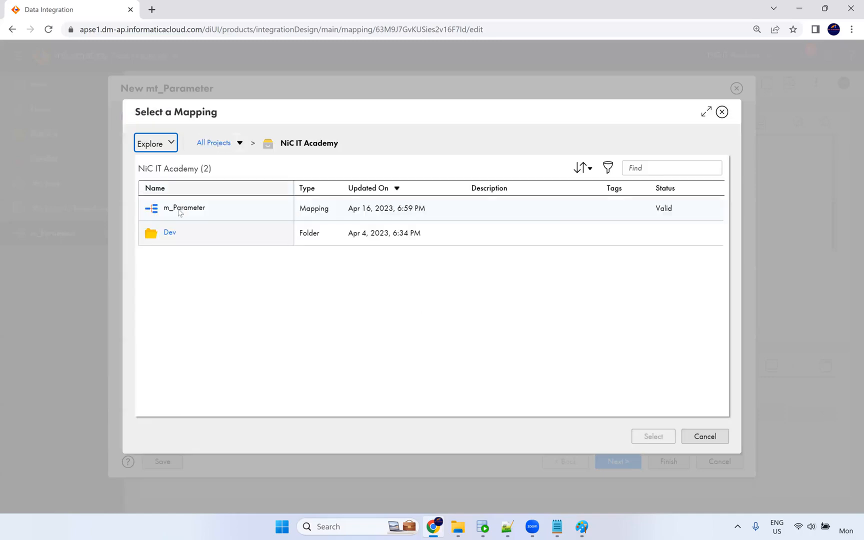
pyautogui.click(180, 213)
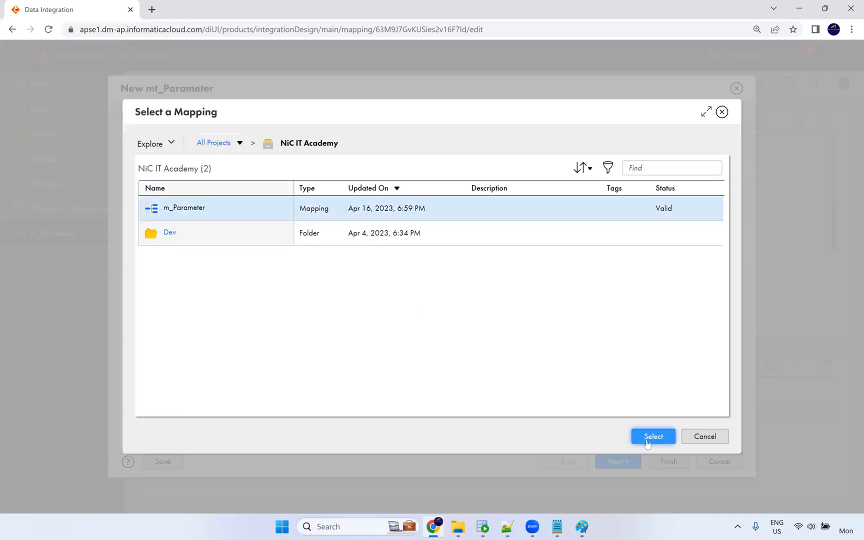
pyautogui.click(647, 437)
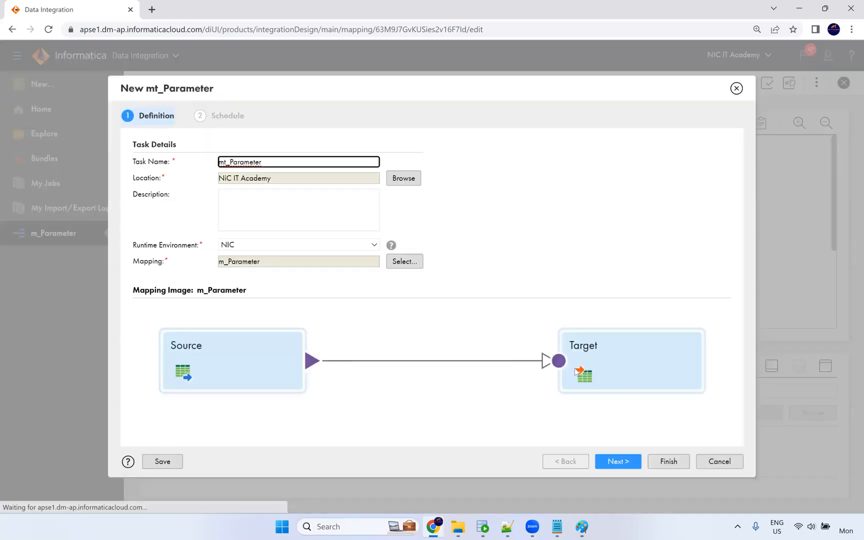
pyautogui.click(619, 461)
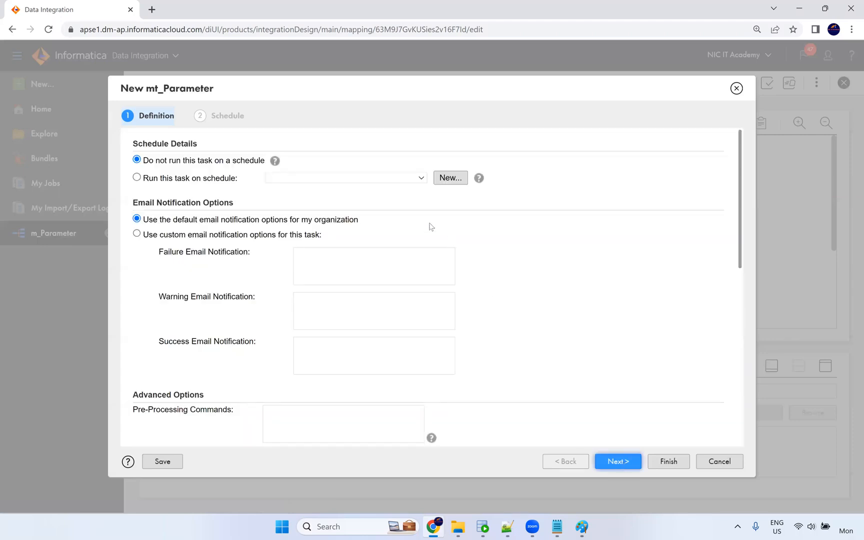
# Set the Parameter File Name to param.txt and finish the mt_Parameter task.
pyautogui.scroll(-10, 347, 257)
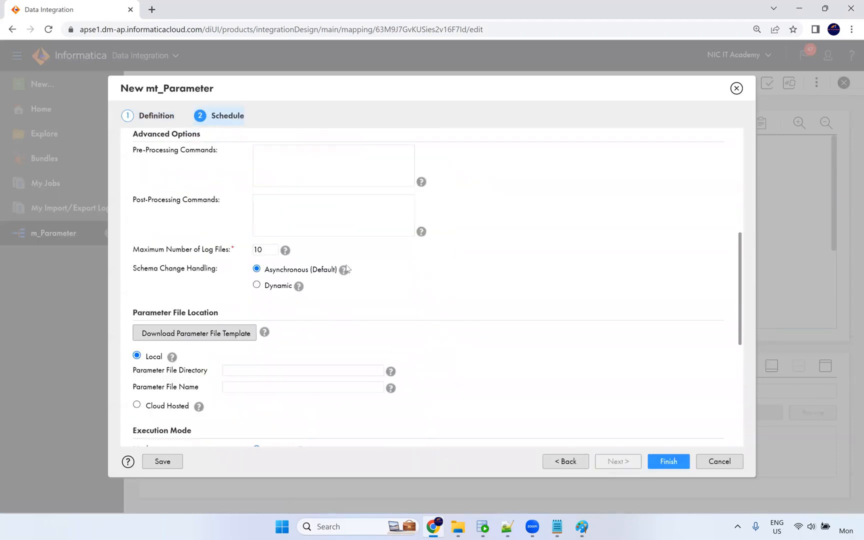
pyautogui.scroll(1, 320, 247)
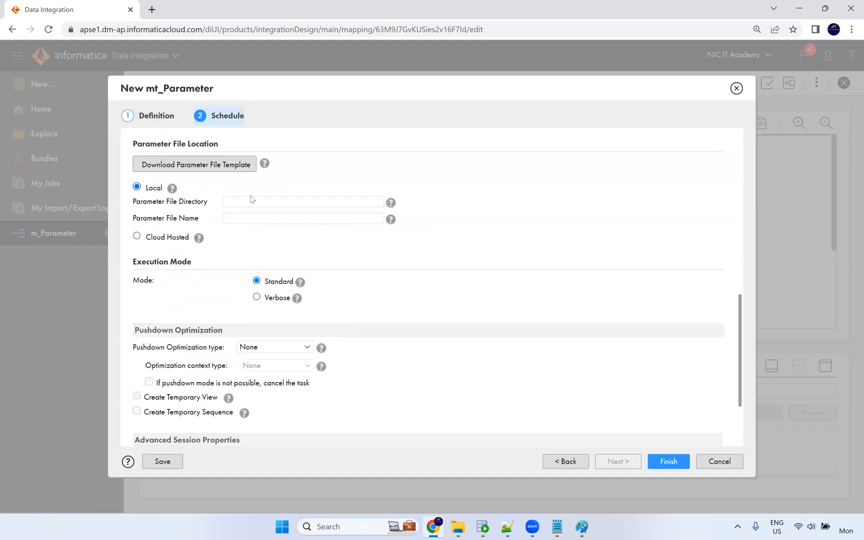
pyautogui.click(245, 203)
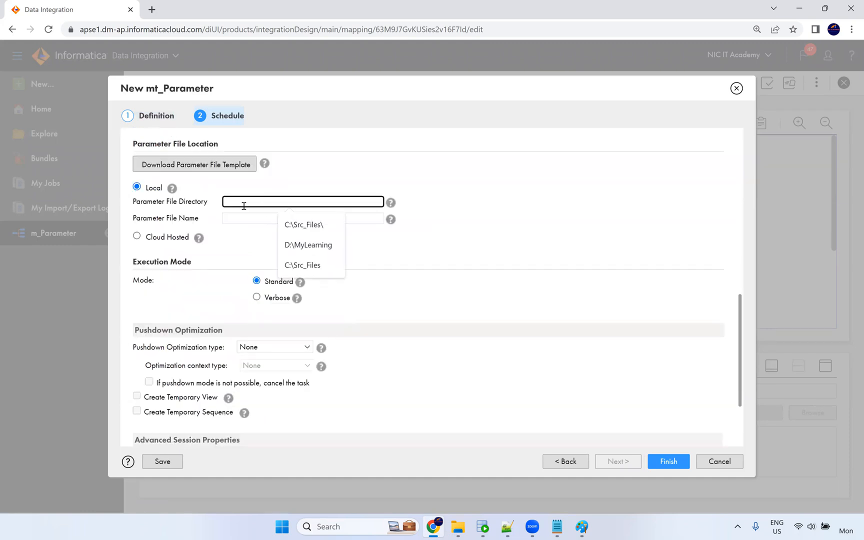
pyautogui.click(228, 221)
pyautogui.click(304, 249)
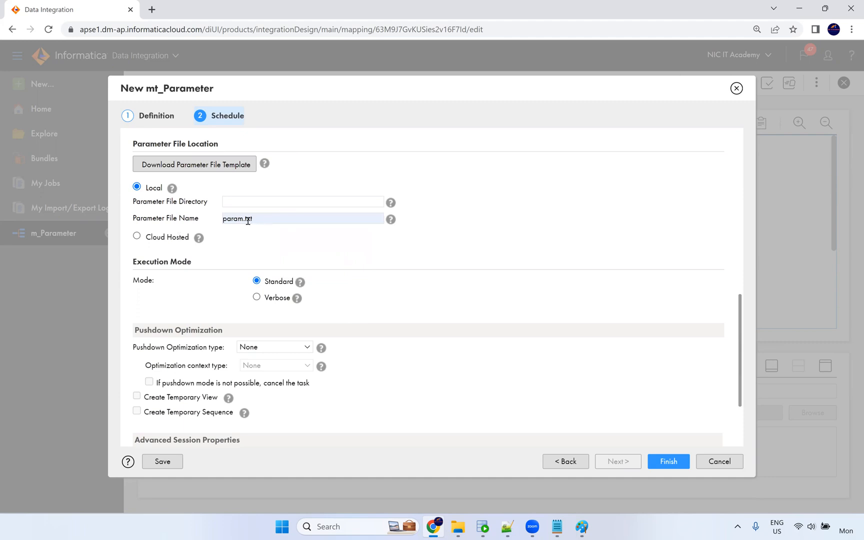
pyautogui.click(671, 463)
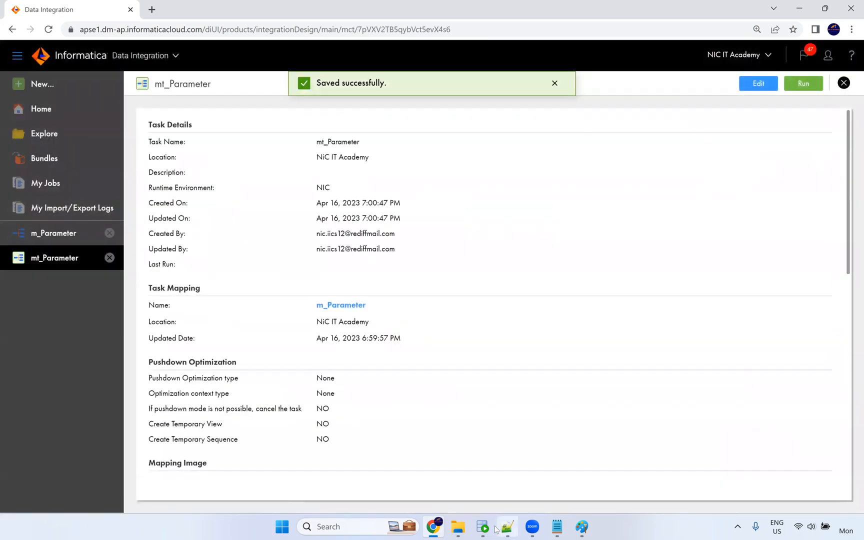
pyautogui.moveTo(505, 530)
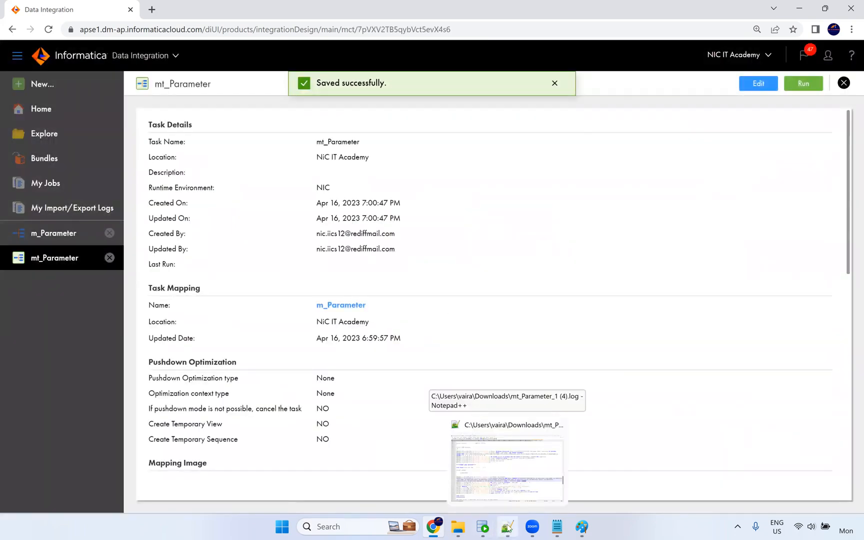
pyautogui.click(506, 468)
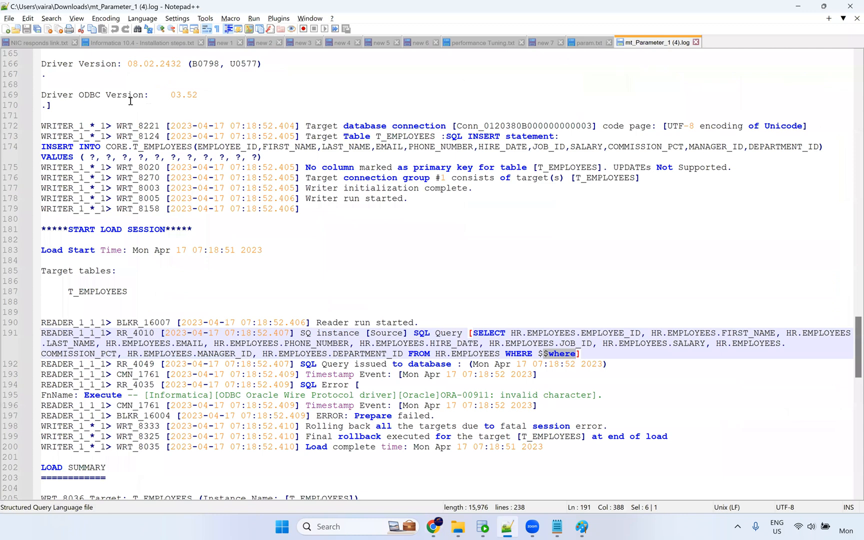
pyautogui.hotkey('ctrl', 'Tab')
pyautogui.keyDown('ctrl'); pyautogui.scroll(4, 185, 129); pyautogui.keyUp('ctrl')
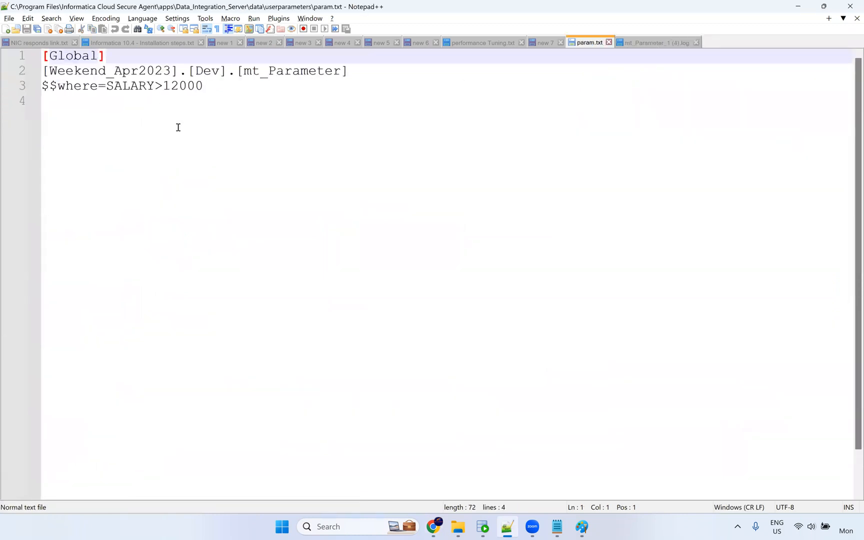
pyautogui.keyDown('ctrl'); pyautogui.scroll(1, 104, 92); pyautogui.keyUp('ctrl')
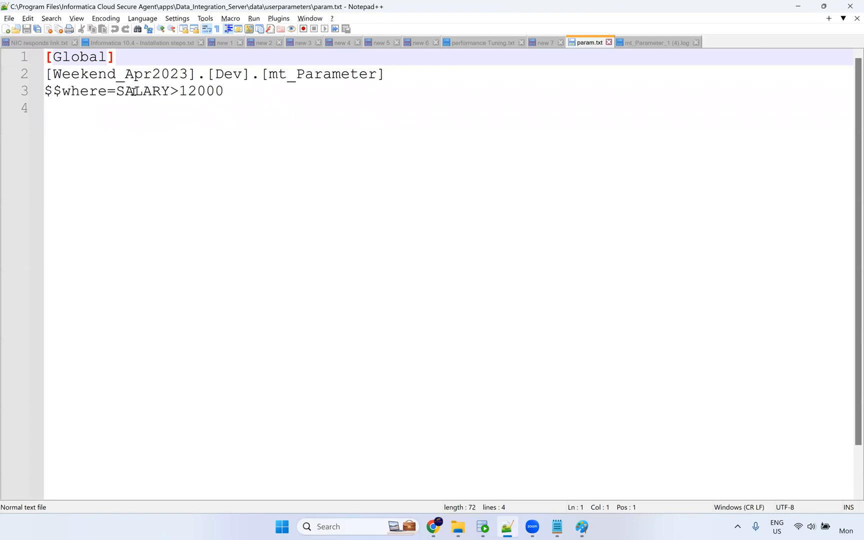
pyautogui.click(542, 43)
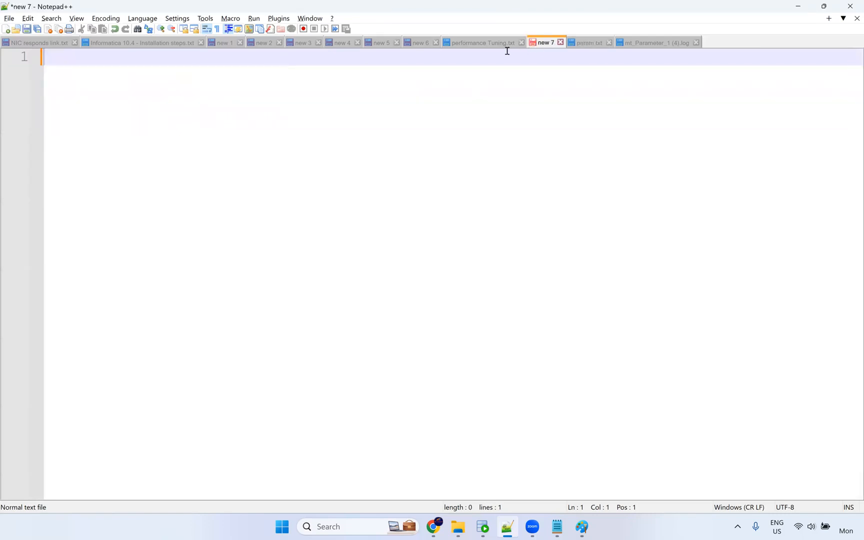
pyautogui.click(592, 45)
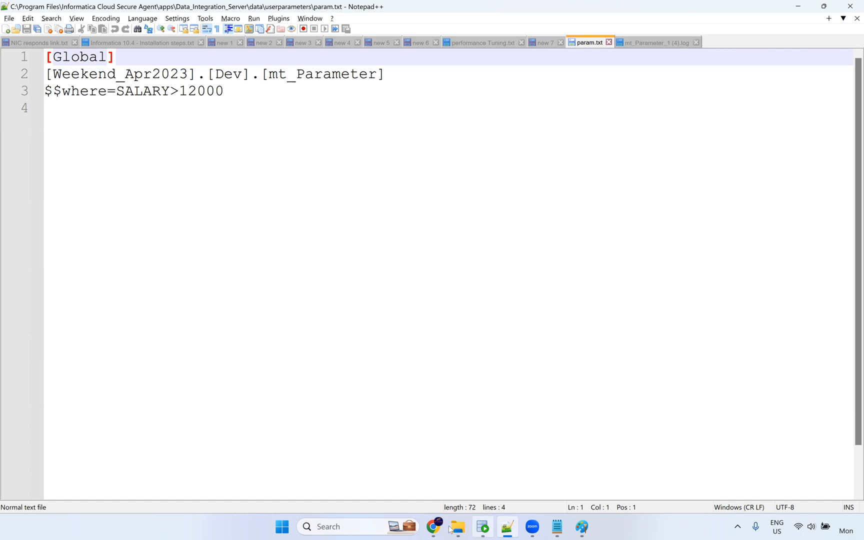
# Download the mt_Parameter parameter file template from the Schedule step and open it.
pyautogui.moveTo(458, 529)
pyautogui.click(433, 527)
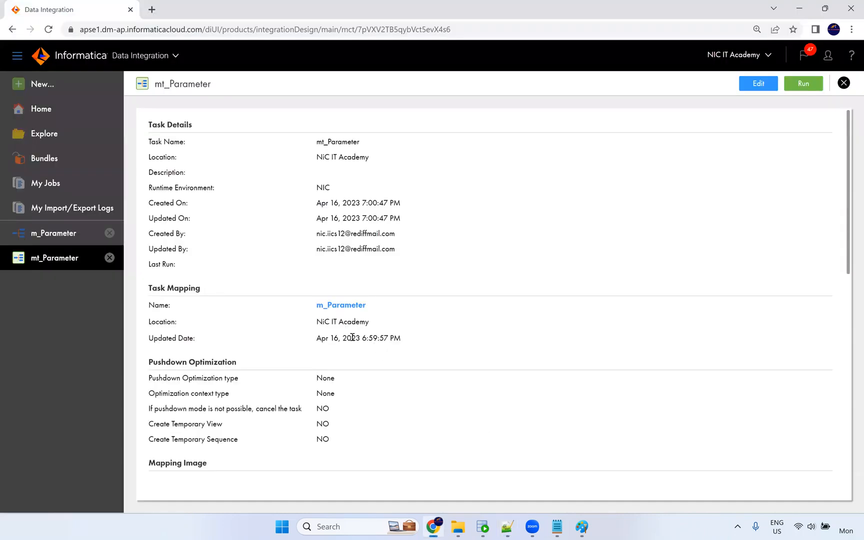
pyautogui.scroll(-4, 365, 310)
pyautogui.scroll(4, 368, 306)
pyautogui.scroll(-6, 685, 168)
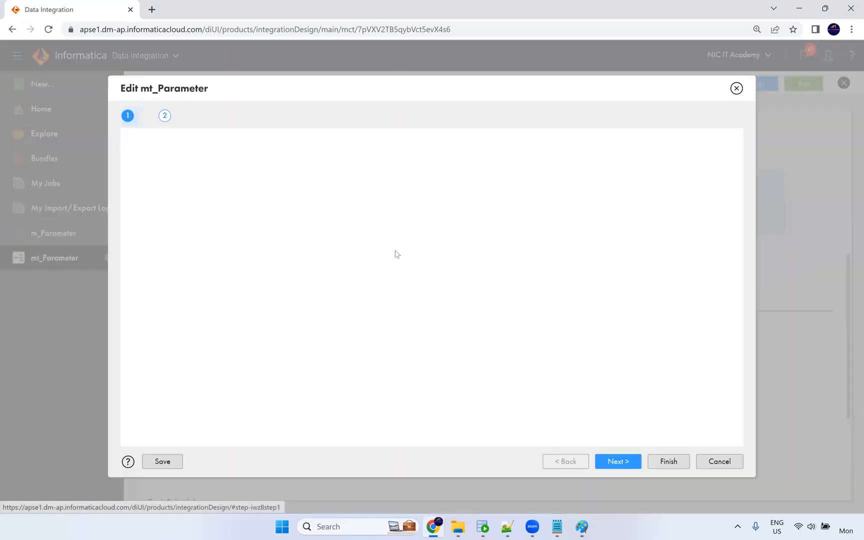
pyautogui.click(621, 462)
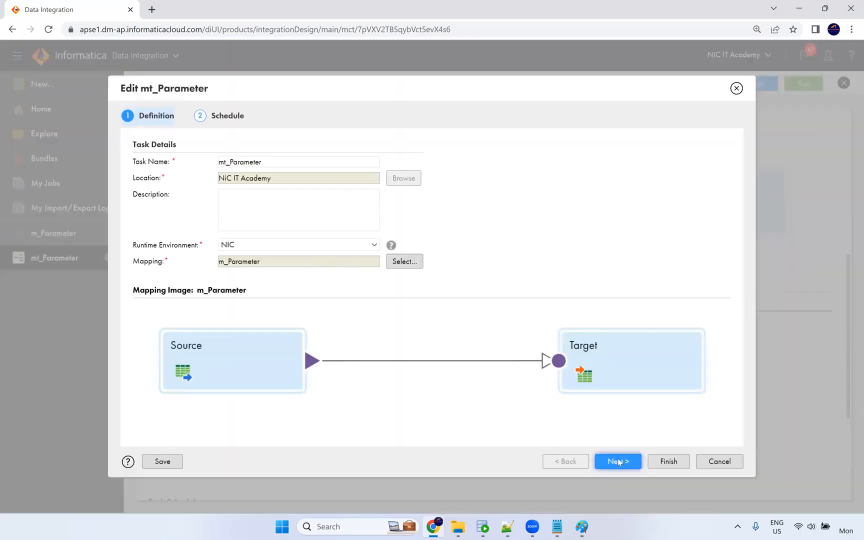
pyautogui.scroll(-8, 230, 275)
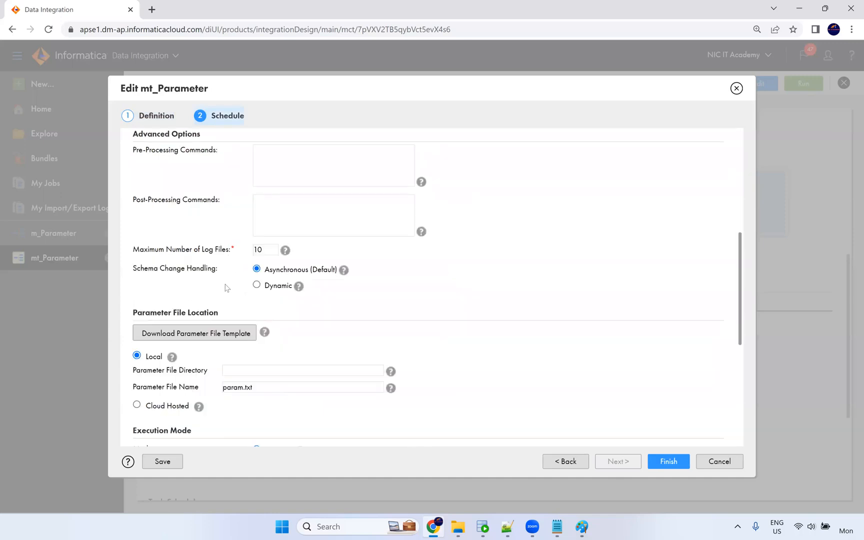
pyautogui.click(215, 161)
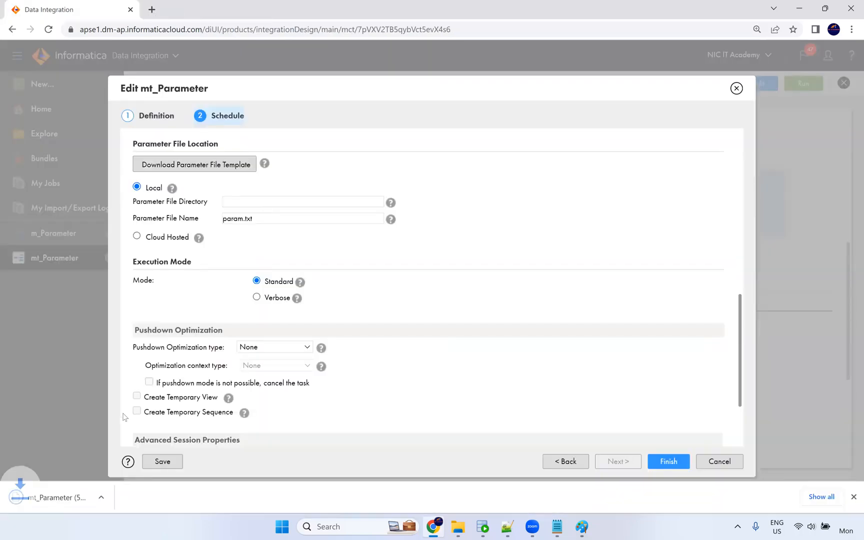
pyautogui.click(85, 503)
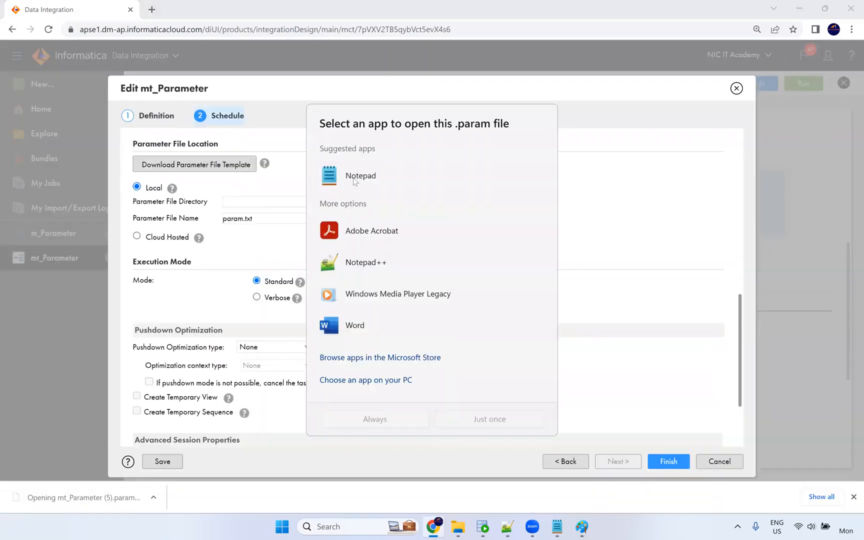
# Open the template in Notepad, copy the [NiC IT Academy].[mt_Parameter] header, and return to param.txt.
pyautogui.click(498, 429)
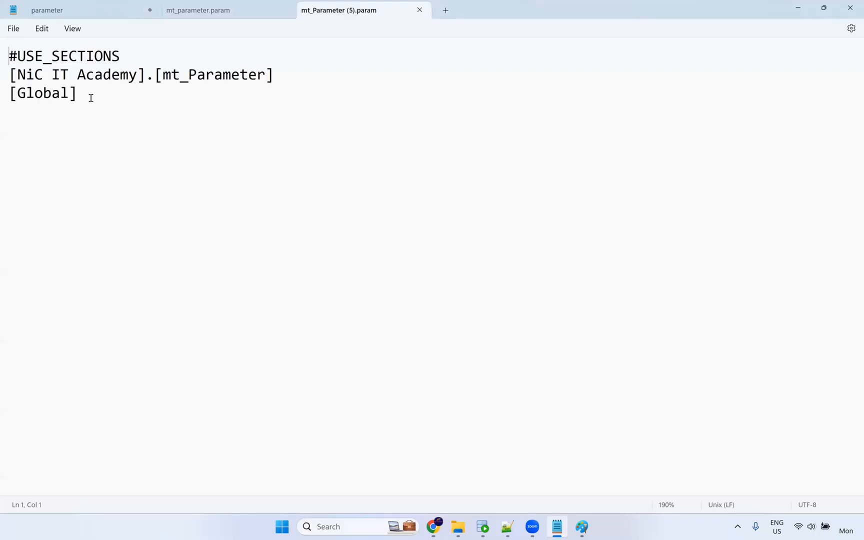
pyautogui.moveTo(273, 82); pyautogui.dragTo(6, 77)
pyautogui.hotkey('ctrl', 'c')
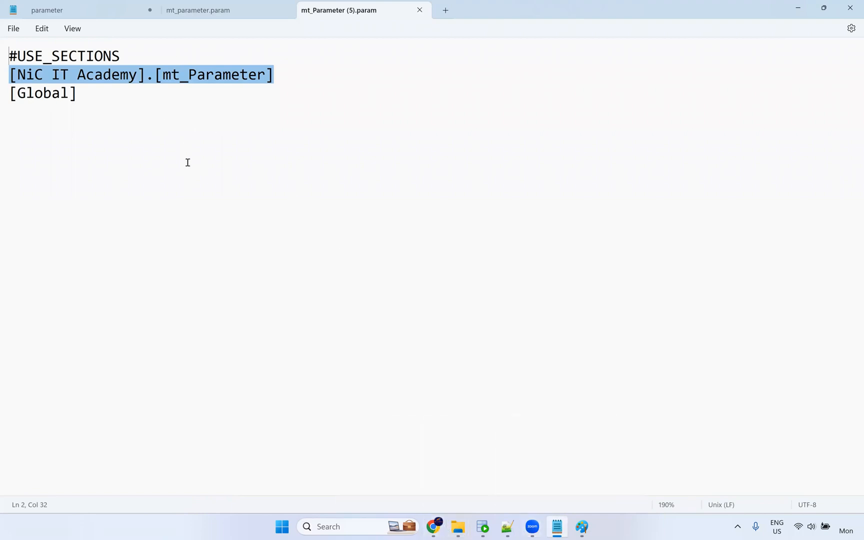
pyautogui.click(88, 16)
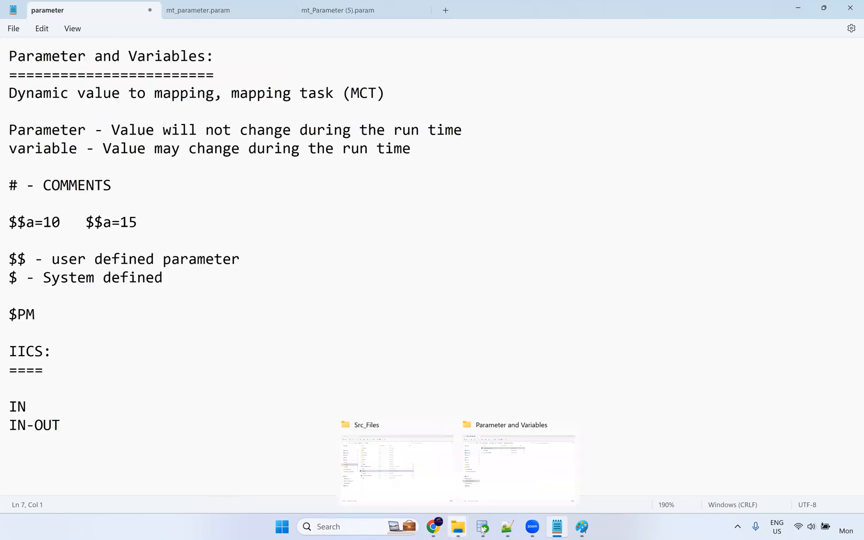
pyautogui.click(506, 530)
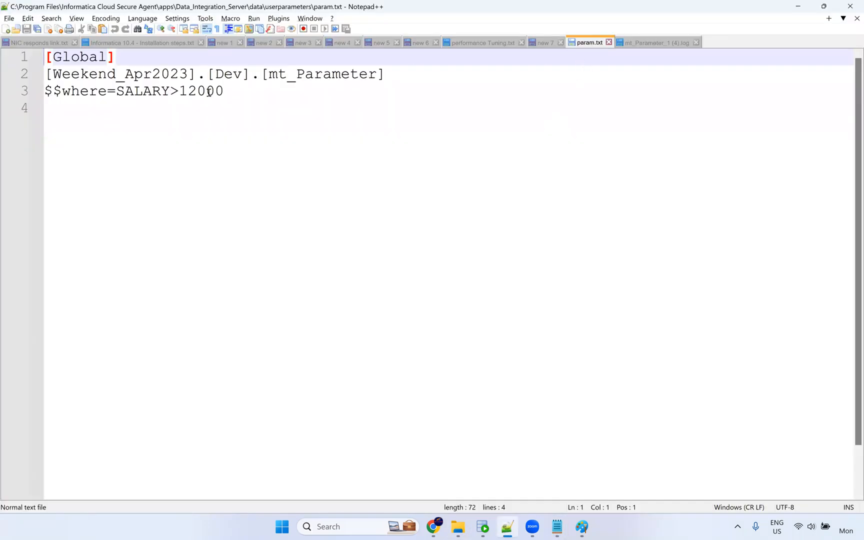
# Replace line 2 with the mt_Parameter header, copy $$where=SALARY>12000 under [Global], and save.
pyautogui.moveTo(386, 74); pyautogui.dragTo(49, 79)
pyautogui.hotkey('ctrl', 'v')
pyautogui.moveTo(234, 92); pyautogui.dragTo(9, 90)
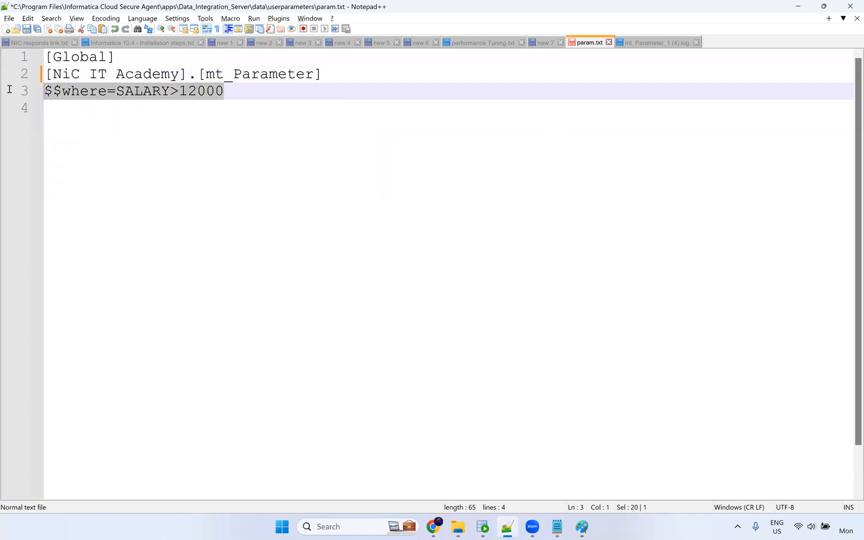
pyautogui.click(128, 54)
pyautogui.press('Return')
pyautogui.write('$$where=SALARY>12000')
pyautogui.hotkey('ctrl', 's')
# Close the old mt_Parameter run log tab.
pyautogui.click(145, 139)
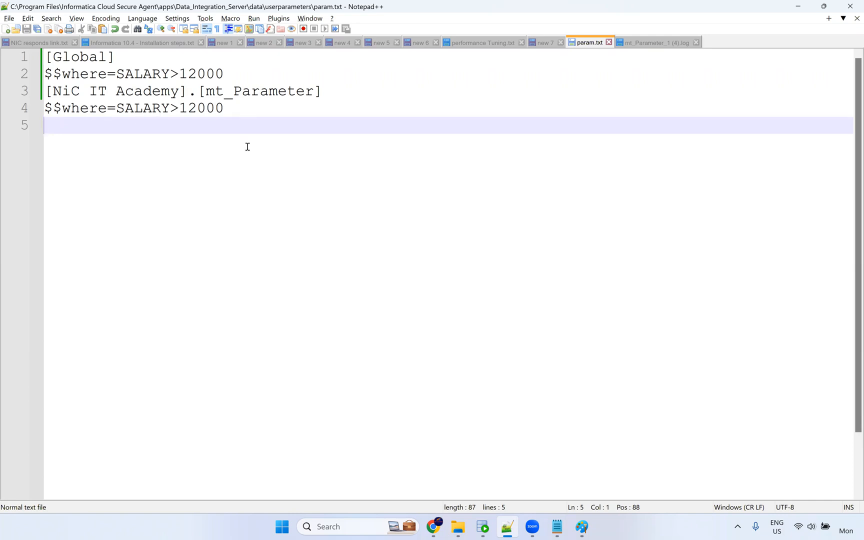
pyautogui.click(696, 43)
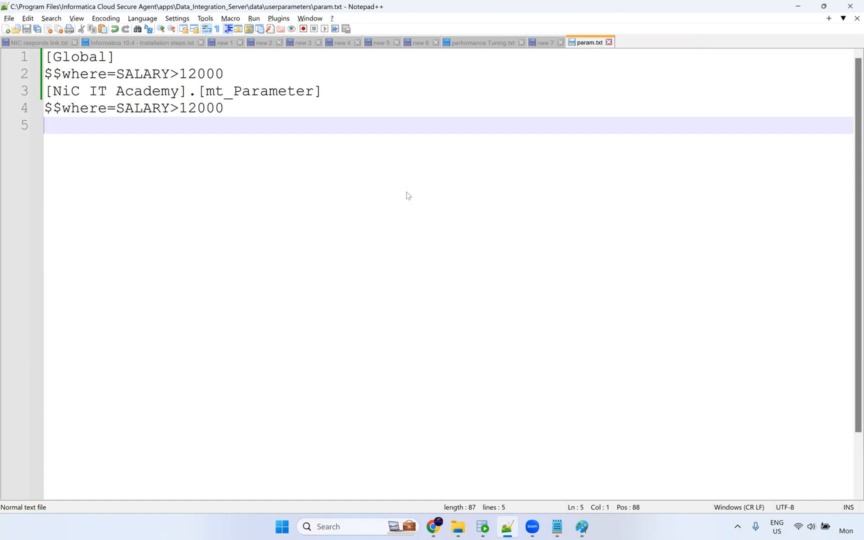
pyautogui.moveTo(461, 530)
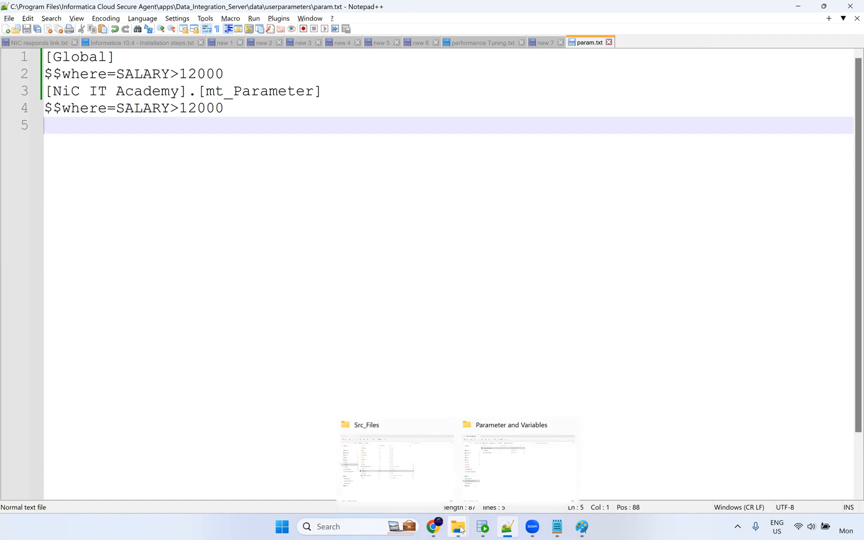
pyautogui.click(409, 472)
# Open the Src_Files param file and close Notepad without saving the notes.
pyautogui.doubleClick(187, 278)
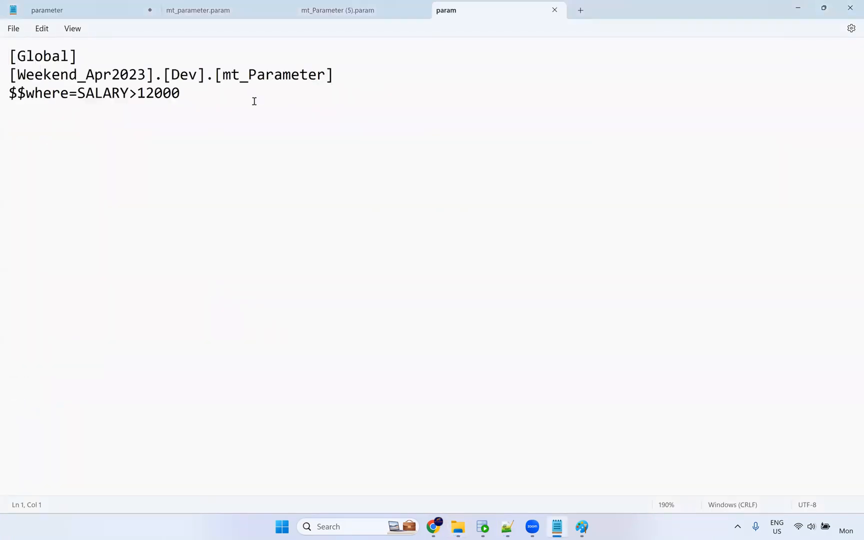
pyautogui.click(850, 7)
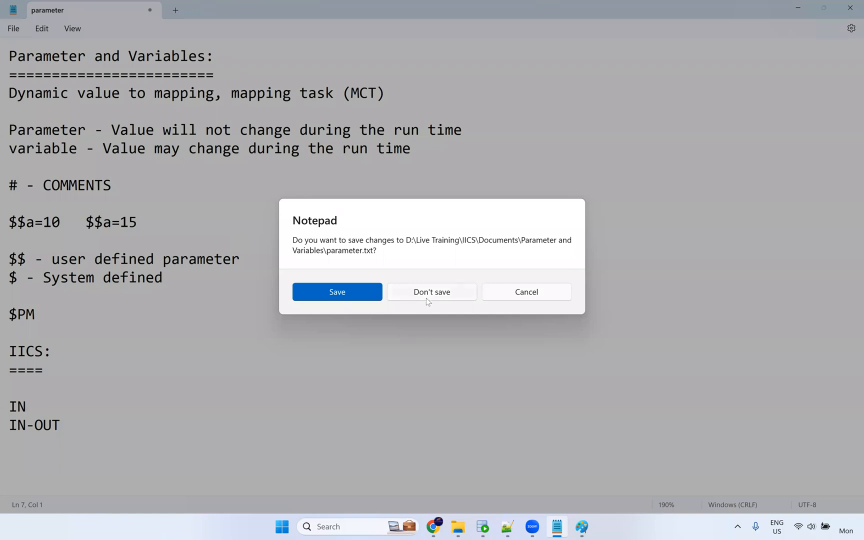
pyautogui.click(457, 298)
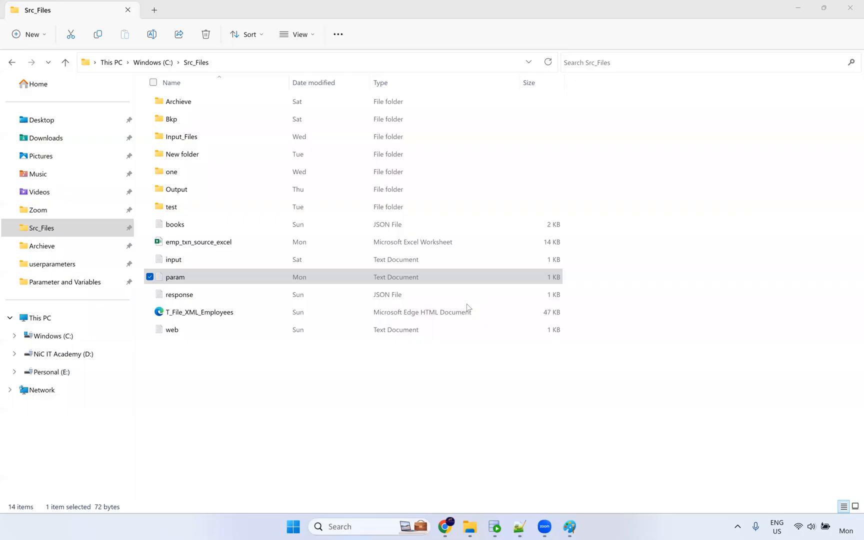
# Verify userparameters\param holds both SALARY>12000 clauses, then finish the mt_Parameter task.
pyautogui.click(349, 405)
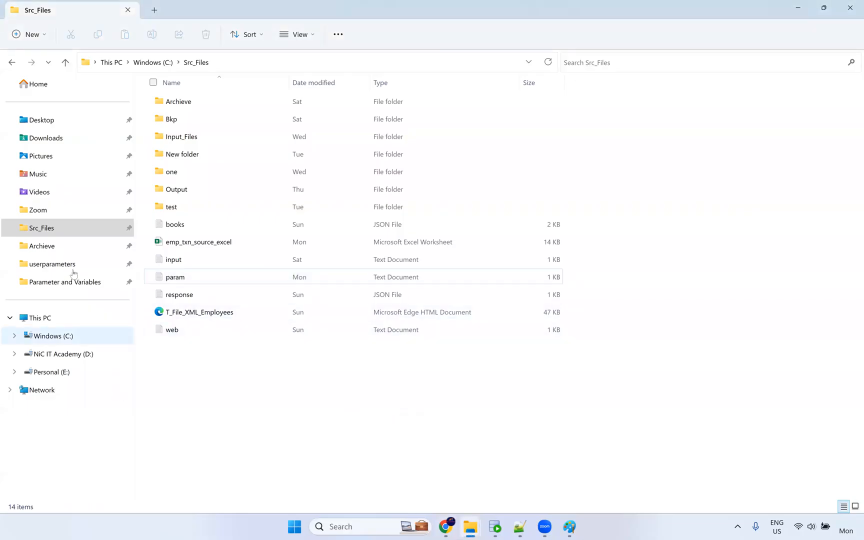
pyautogui.click(70, 265)
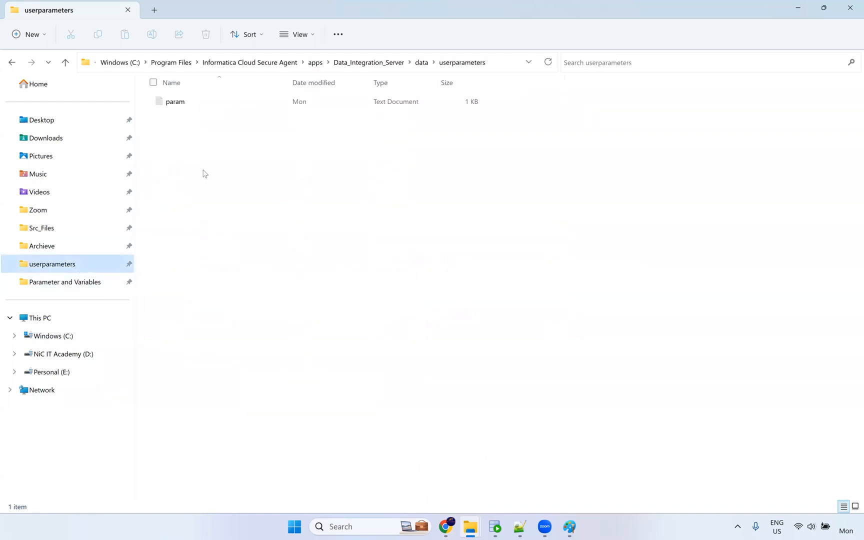
pyautogui.click(183, 105)
pyautogui.press('Return')
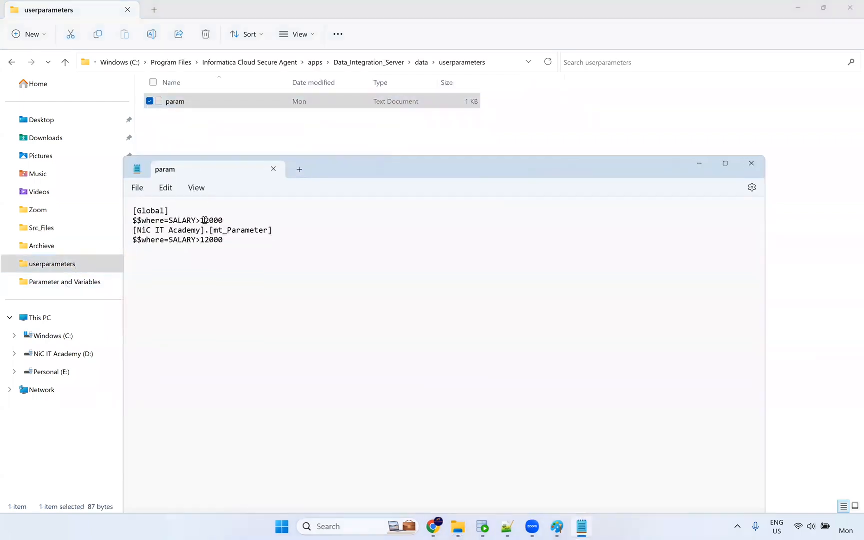
pyautogui.scroll(2, 199, 266)
pyautogui.scroll(1, 206, 266)
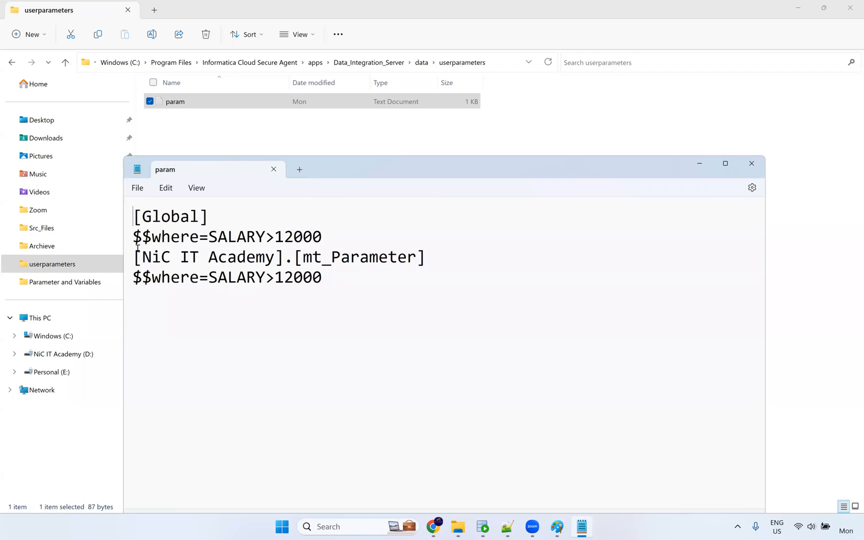
pyautogui.click(752, 164)
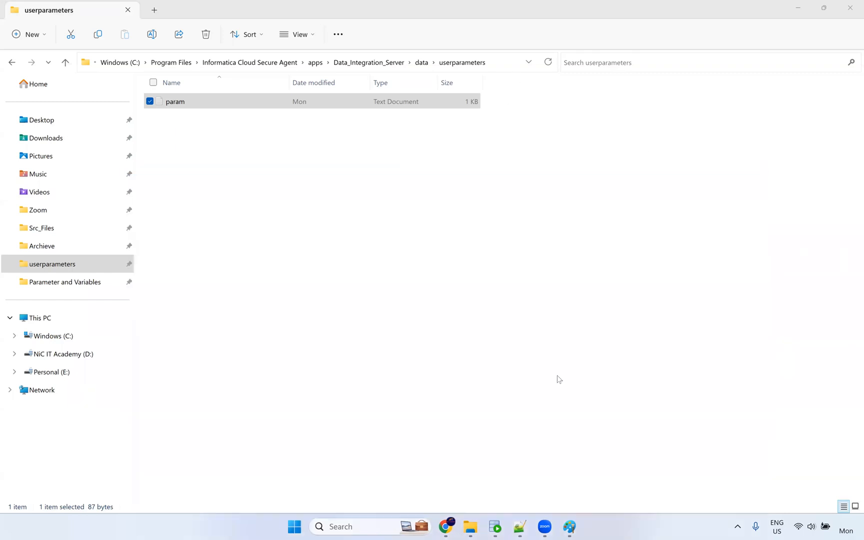
pyautogui.click(445, 527)
pyautogui.click(660, 465)
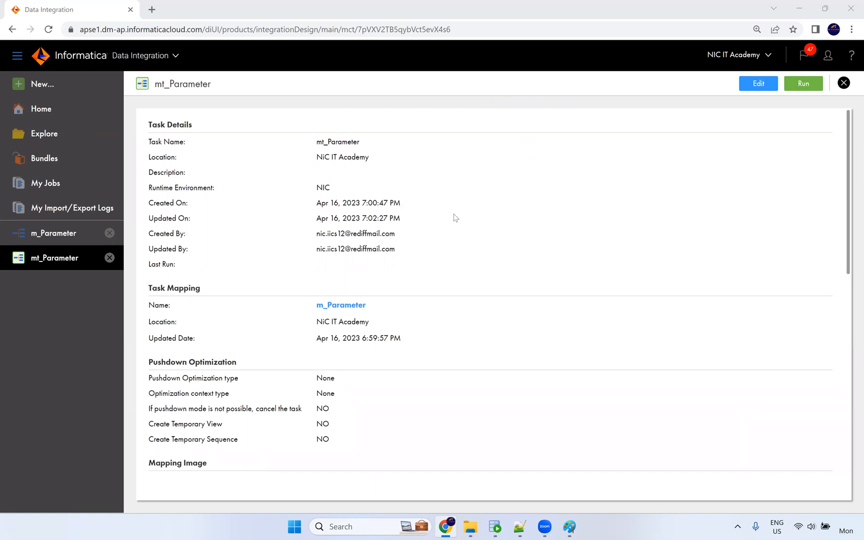
# Run the mt_Parameter task and go to My Jobs.
pyautogui.click(804, 85)
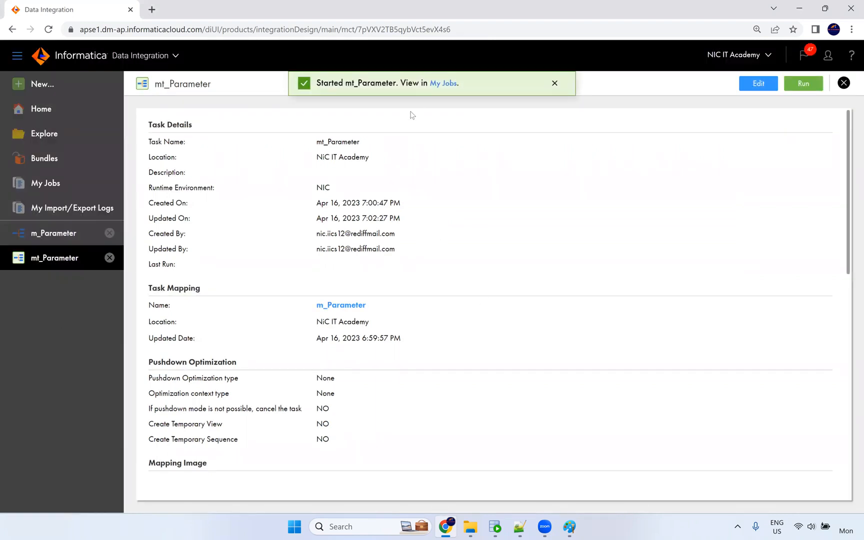
pyautogui.click(435, 90)
pyautogui.moveTo(693, 233)
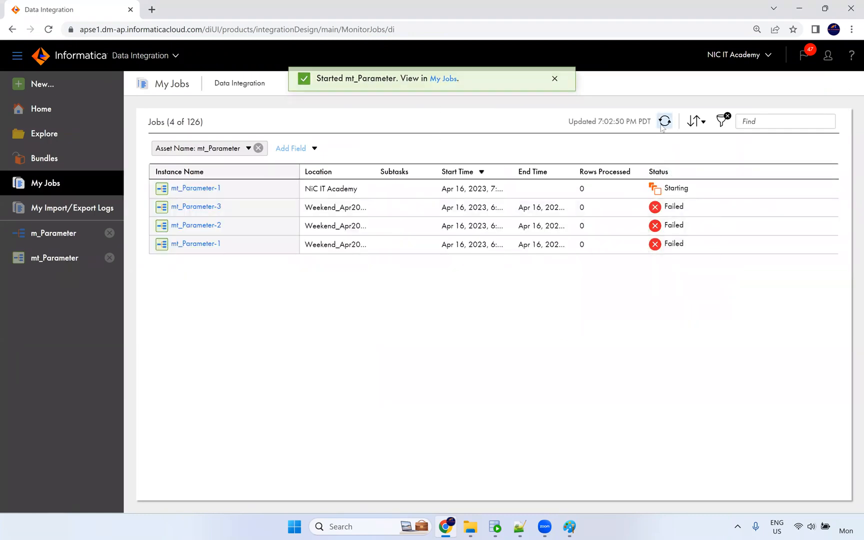
# Refresh My Jobs until mt_Parameter-1 shows Success with 8 rows.
pyautogui.click(662, 125)
pyautogui.click(665, 126)
pyautogui.click(665, 125)
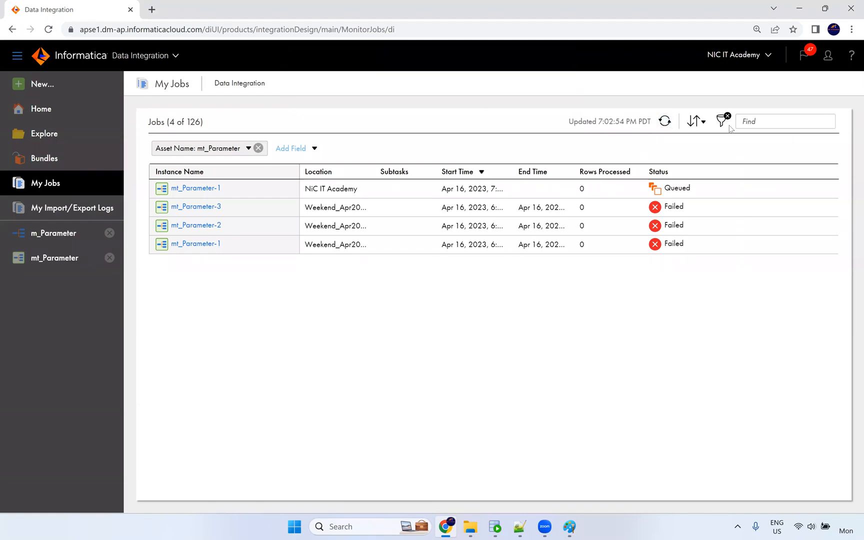
pyautogui.click(666, 121)
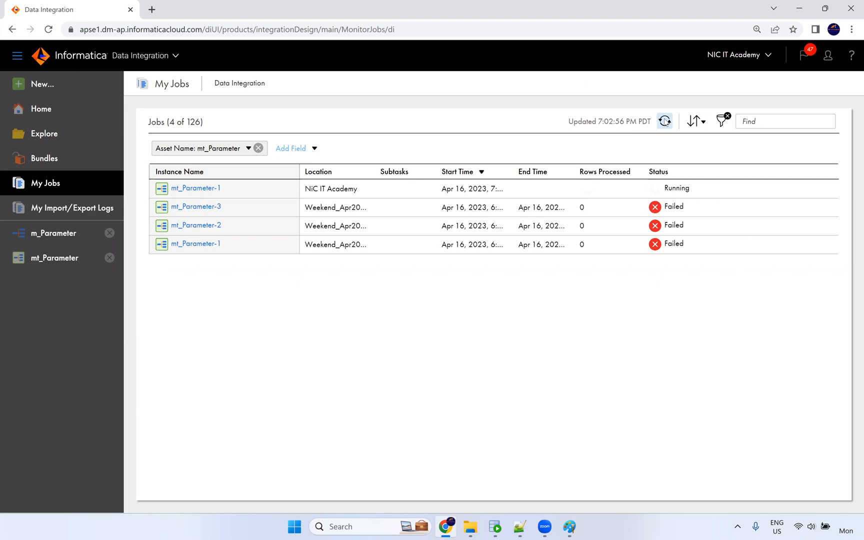
pyautogui.click(665, 121)
pyautogui.click(666, 122)
pyautogui.click(666, 121)
pyautogui.click(666, 122)
pyautogui.click(666, 121)
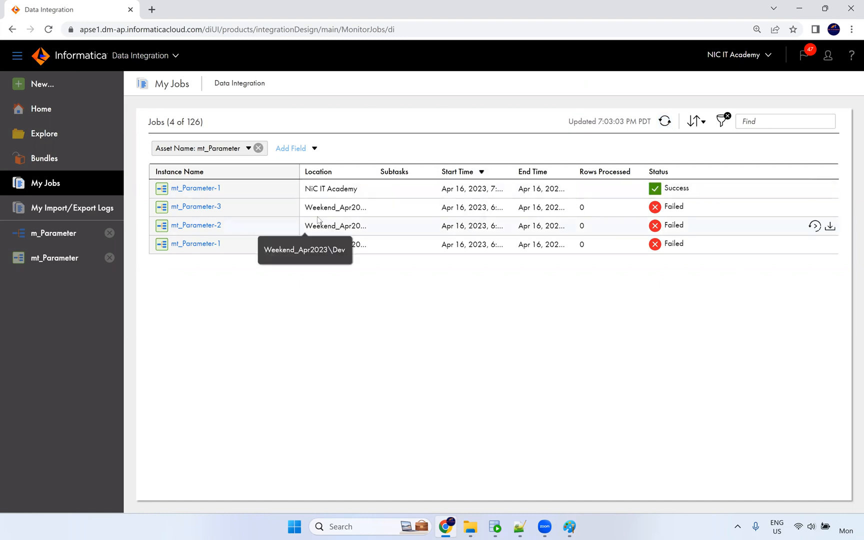
pyautogui.click(78, 264)
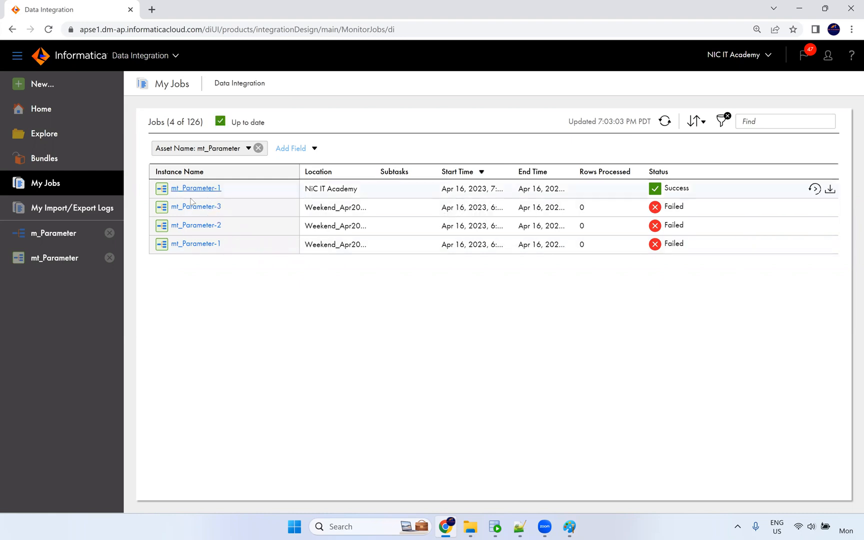
# Open m_Parameter, return to mt_Parameter, and cancel out of its editor.
pyautogui.click(53, 233)
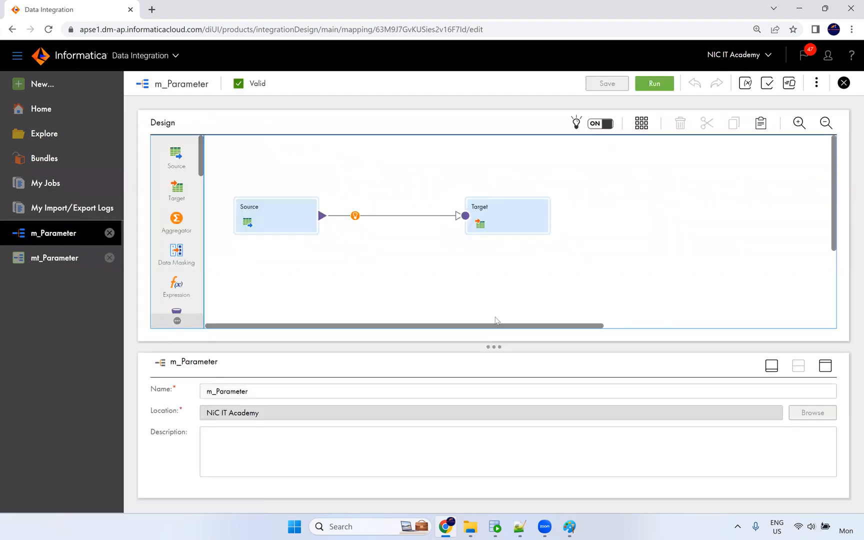
pyautogui.click(63, 258)
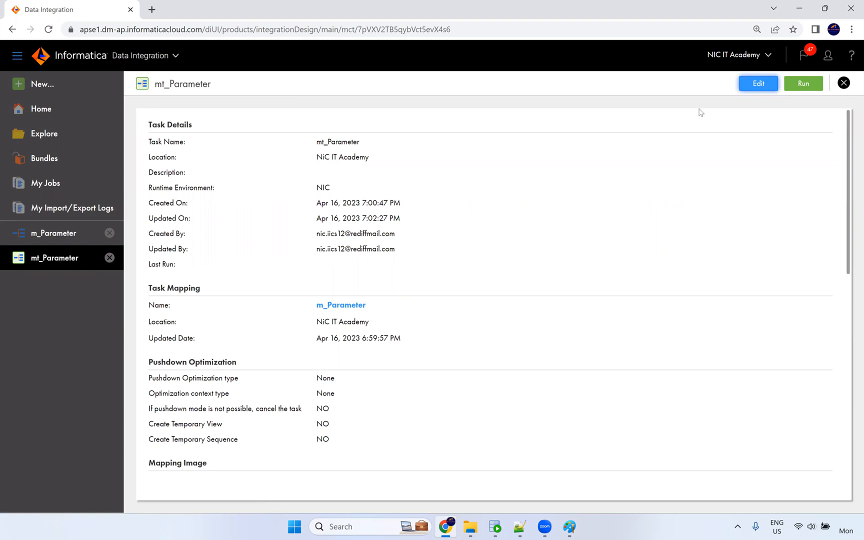
pyautogui.click(759, 84)
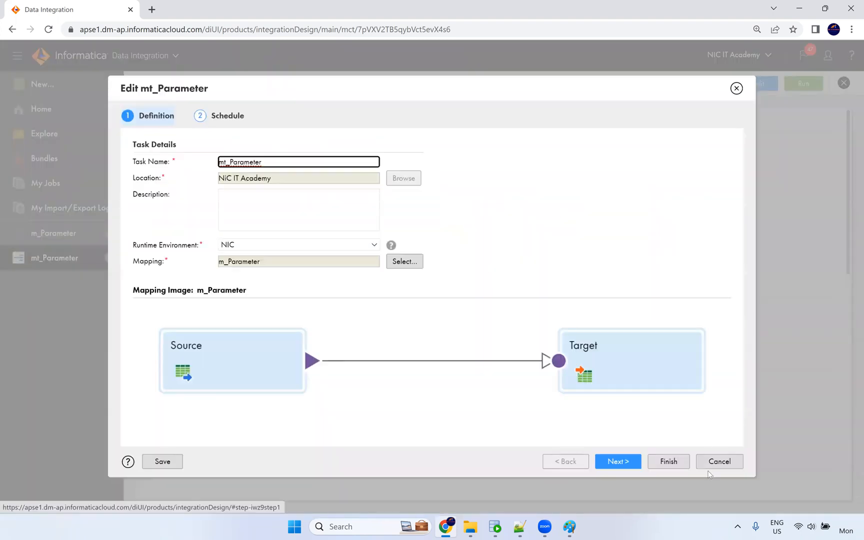
pyautogui.click(713, 464)
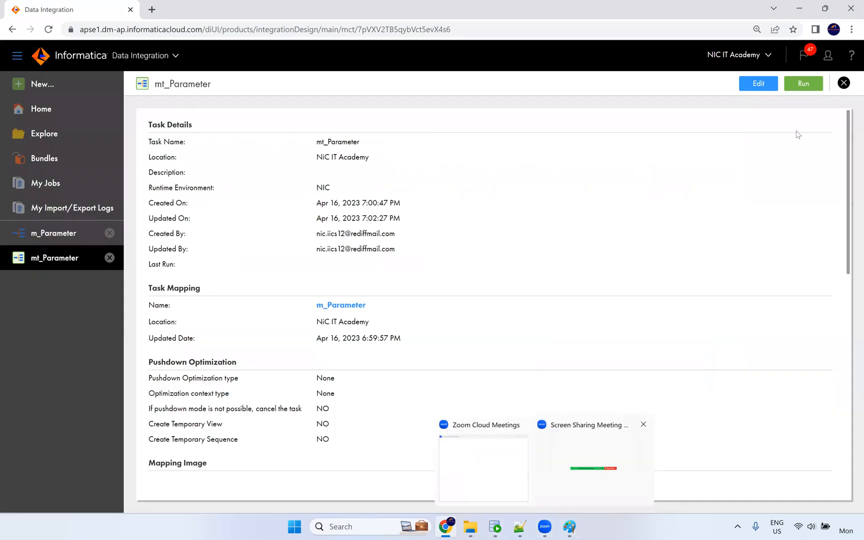
# Download the log of the successful mt_Parameter-1 run from My Jobs.
pyautogui.scroll(-5, 498, 247)
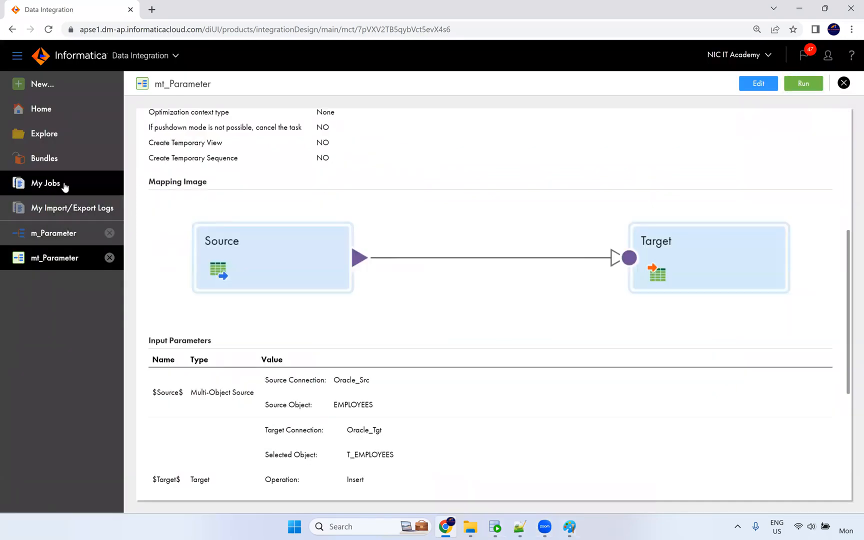
pyautogui.click(45, 183)
pyautogui.click(830, 189)
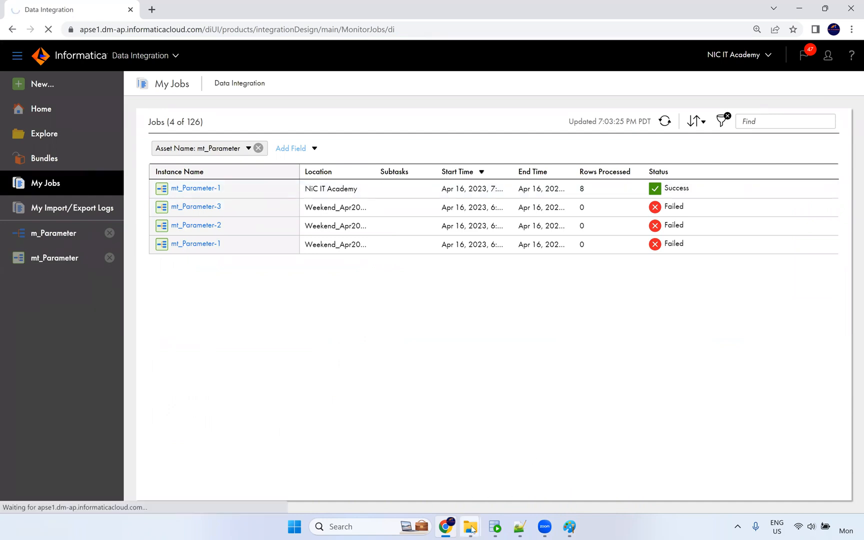
pyautogui.moveTo(473, 530)
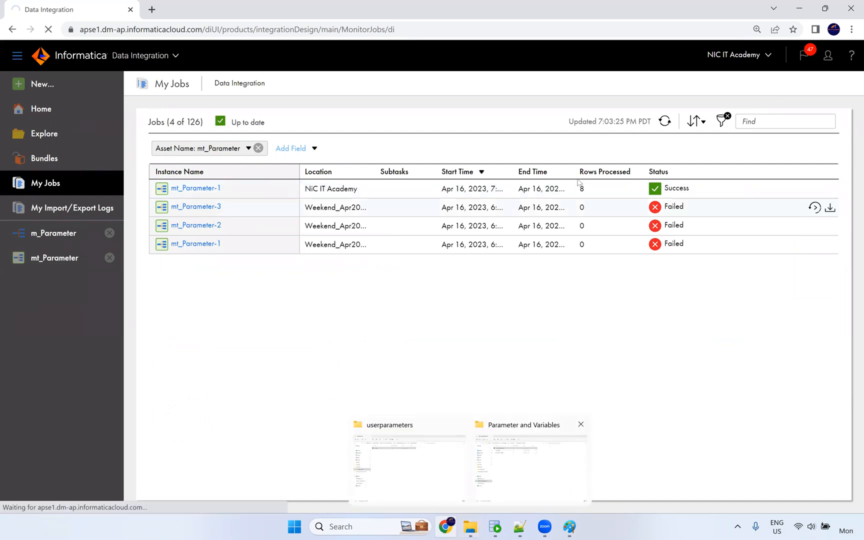
# Open the downloaded mt_Parameter_1 (5).log and set its language to SQL.
pyautogui.click(84, 497)
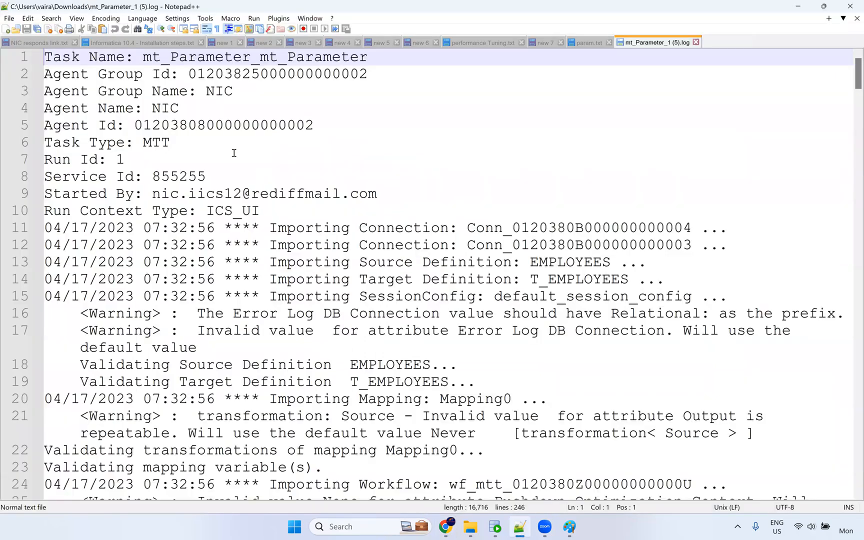
pyautogui.click(78, 19)
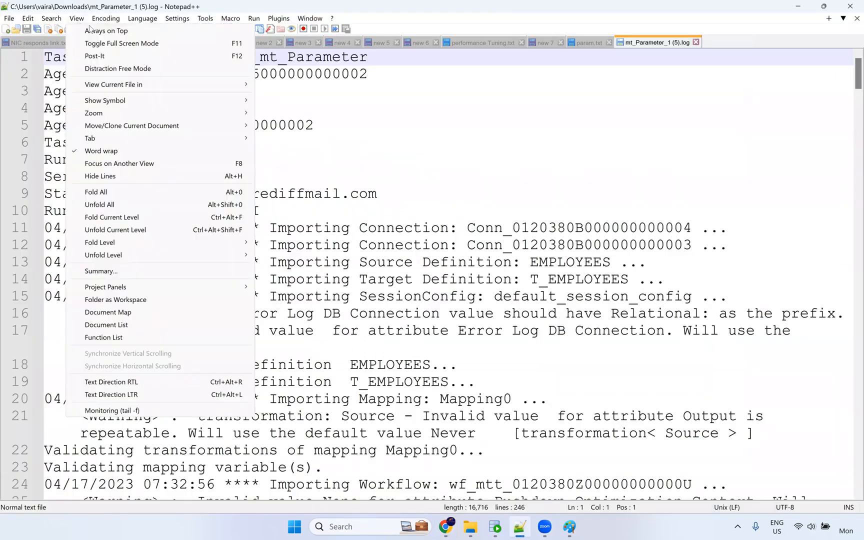
pyautogui.moveTo(143, 19)
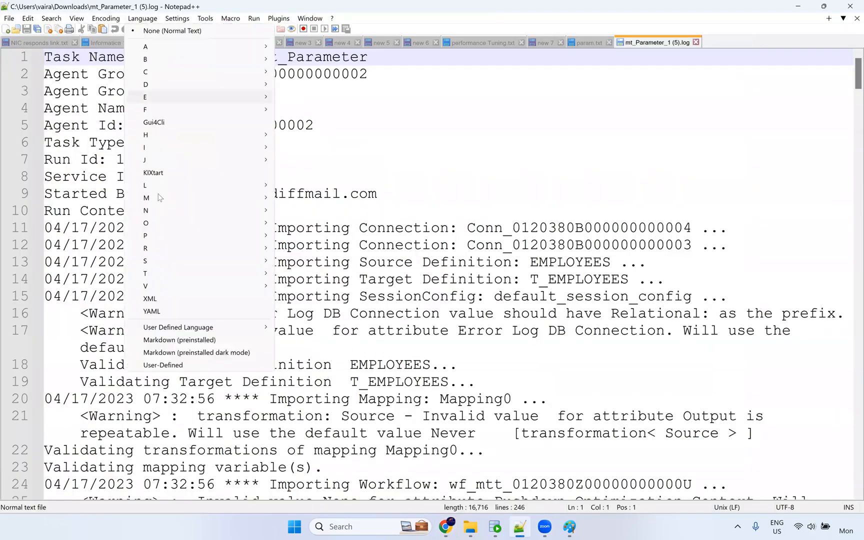
pyautogui.moveTo(264, 264)
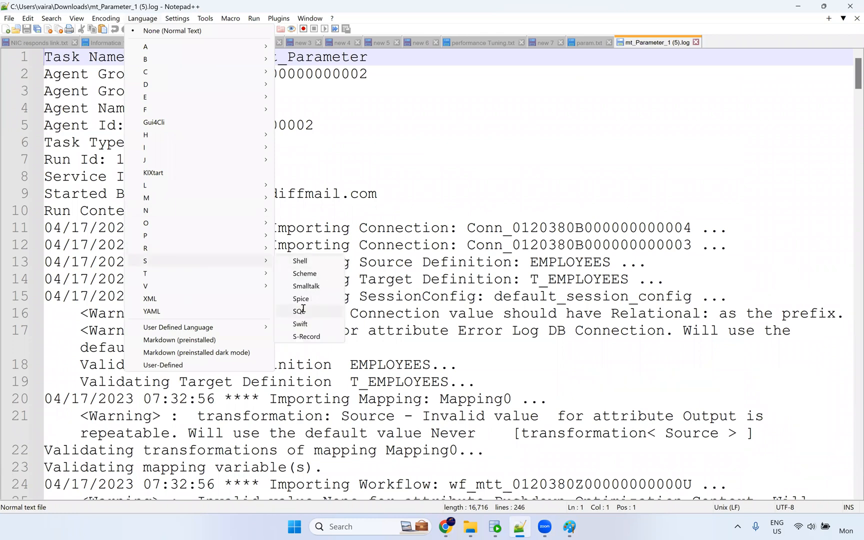
pyautogui.click(300, 311)
# Find line 191 and select the SALARY>12000 condition in the source query.
pyautogui.scroll(-7, 422, 231)
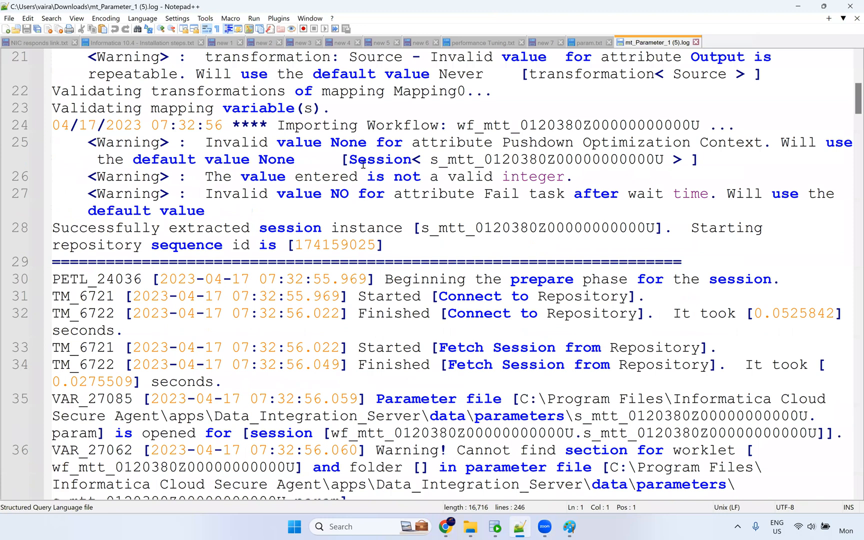
pyautogui.keyDown('ctrl'); pyautogui.scroll(-3, 409, 214); pyautogui.keyUp('ctrl')
pyautogui.scroll(-20, 409, 214)
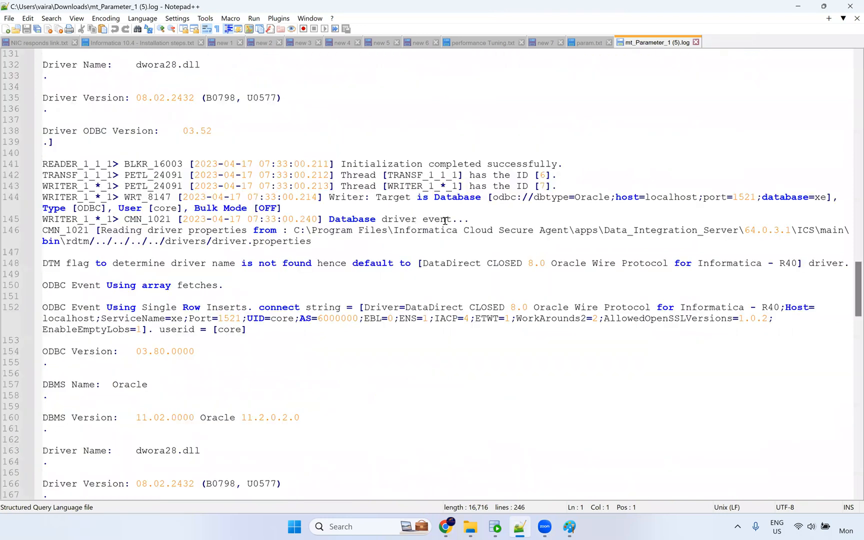
pyautogui.scroll(-10, 435, 222)
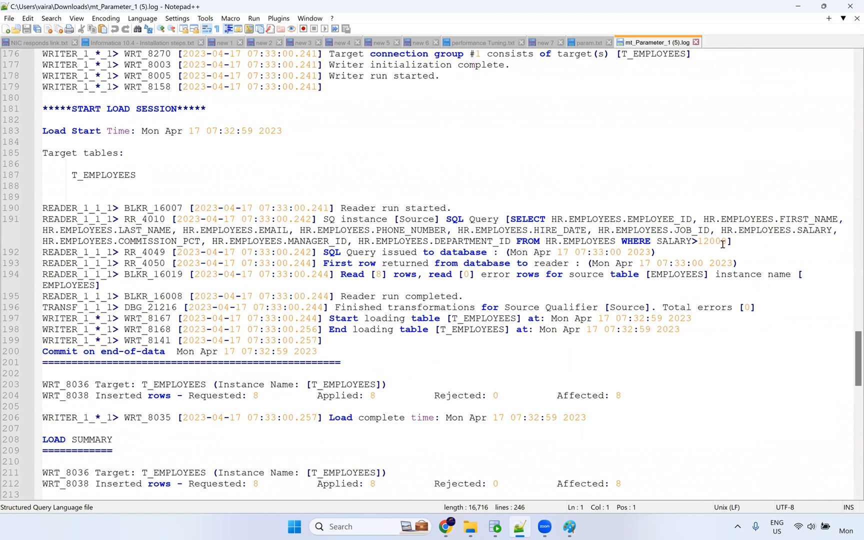
pyautogui.moveTo(727, 242); pyautogui.dragTo(657, 242)
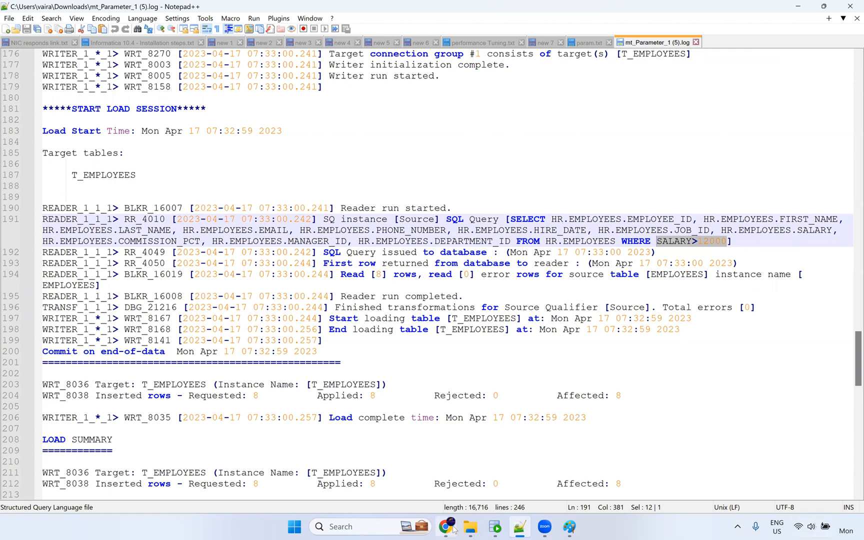
pyautogui.moveTo(468, 530)
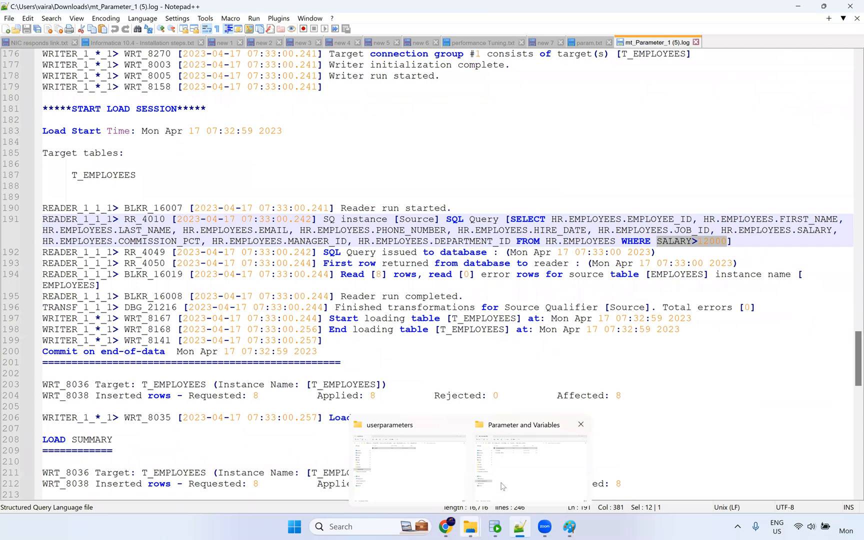
# Check Informatica's My Jobs page and open the m_Parameter mapping.
pyautogui.click(527, 481)
pyautogui.click(268, 209)
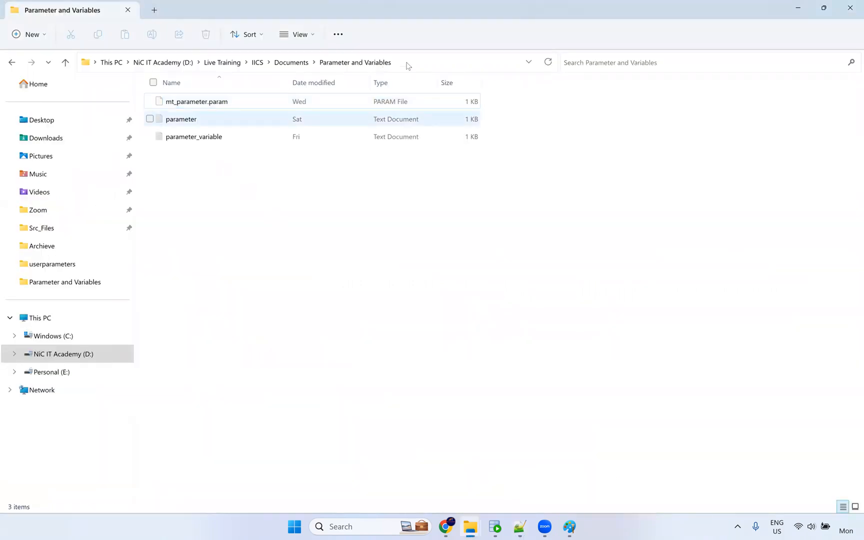
pyautogui.click(428, 471)
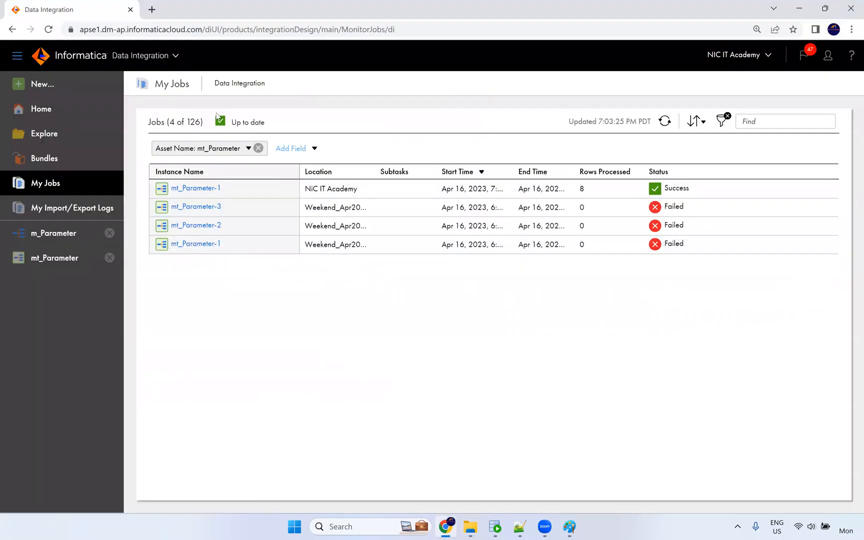
pyautogui.click(45, 239)
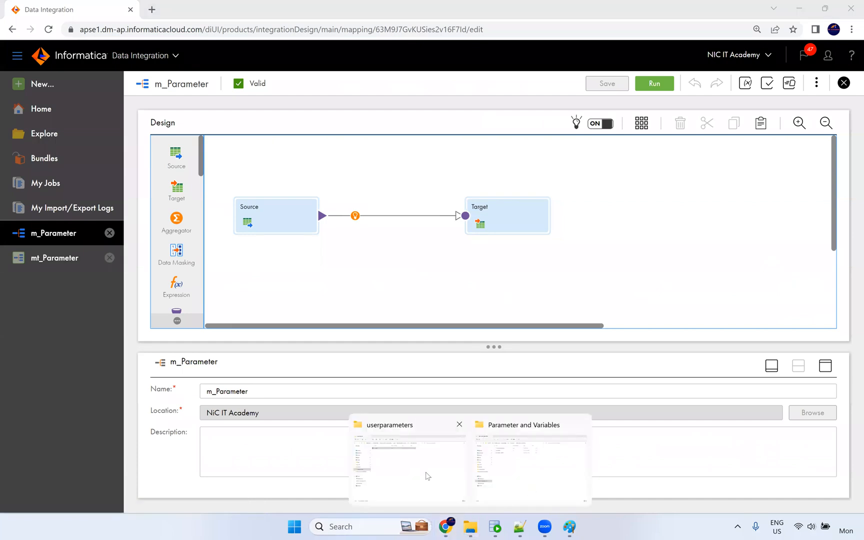
# Open the param file, delete the [Global] $$where line, and save it.
pyautogui.click(429, 475)
pyautogui.click(231, 156)
pyautogui.doubleClick(195, 108)
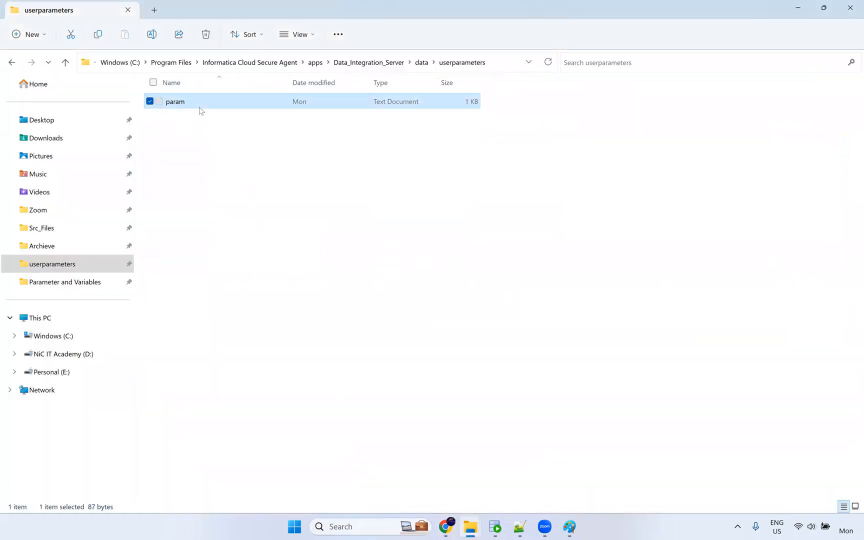
pyautogui.scroll(2, 240, 244)
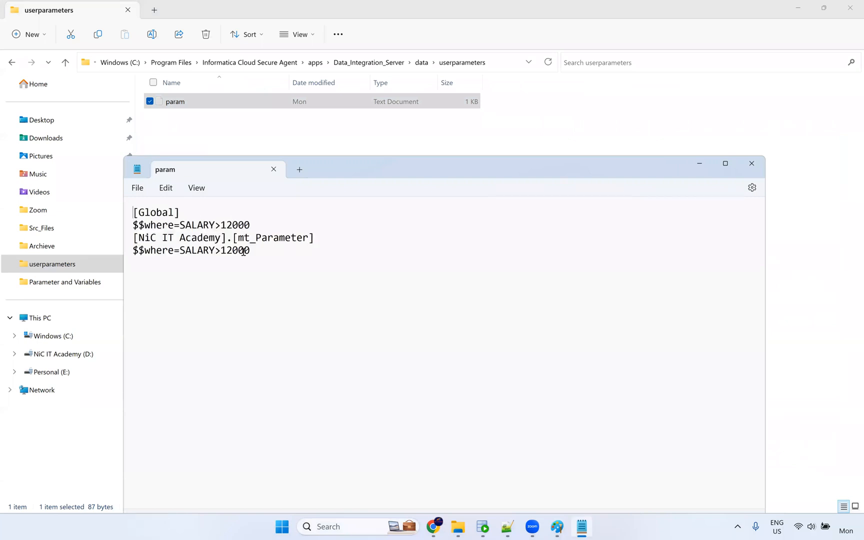
pyautogui.scroll(1, 291, 246)
pyautogui.moveTo(320, 234); pyautogui.dragTo(113, 236)
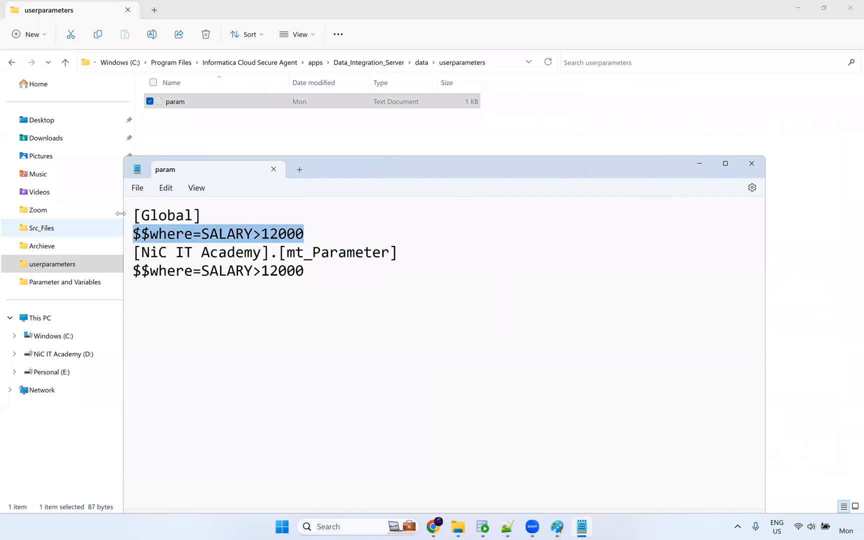
pyautogui.press('Delete')
pyautogui.press('BackSpace')
pyautogui.hotkey('ctrl', 's')
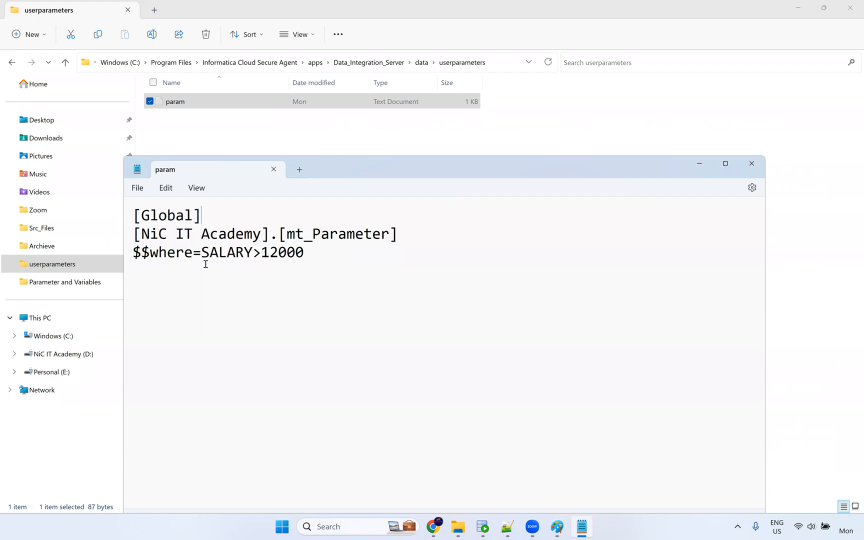
# Change the mt_Parameter clause from SALARY>12000 to SALARY>15000, save, and close the file.
pyautogui.click(270, 253)
pyautogui.press('Delete')
pyautogui.write('5')
pyautogui.hotkey('ctrl', 's')
pyautogui.click(752, 164)
pyautogui.click(432, 486)
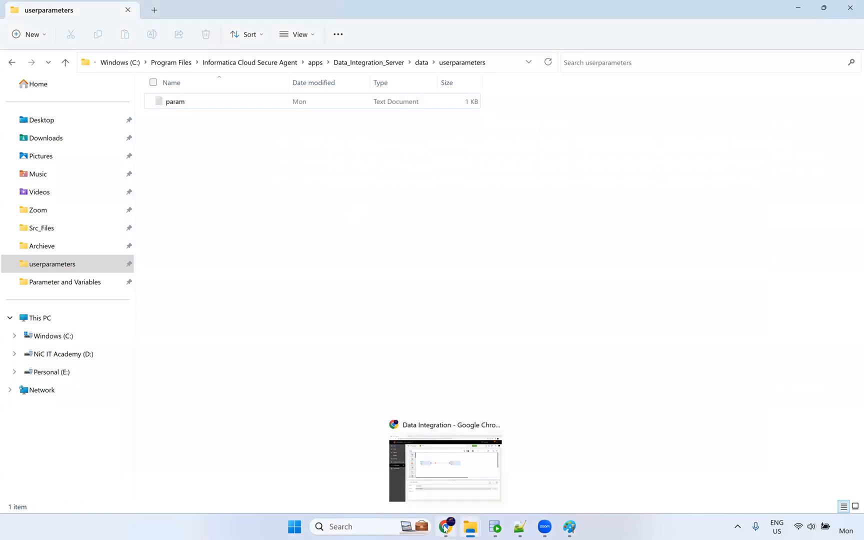
pyautogui.click(445, 528)
# Rerun mt_Parameter and confirm in My Jobs that it failed with ORA-00911 invalid character.
pyautogui.click(64, 262)
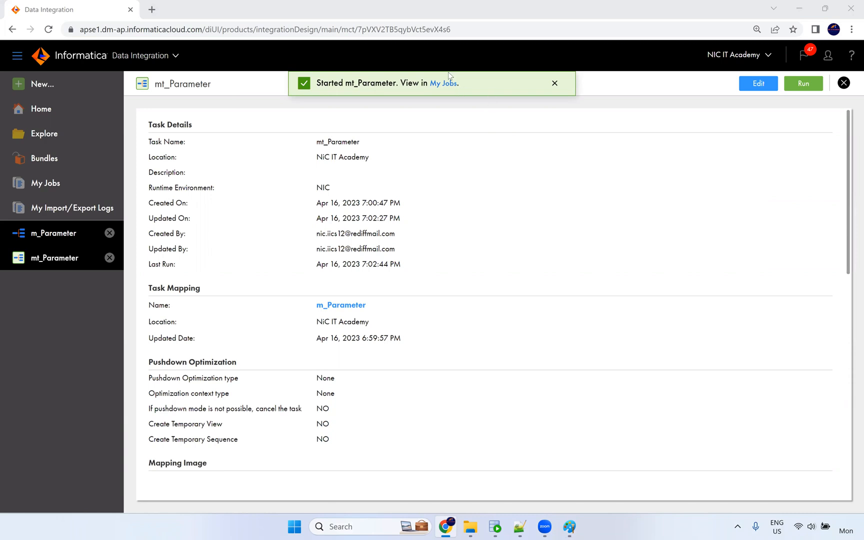
pyautogui.click(38, 200)
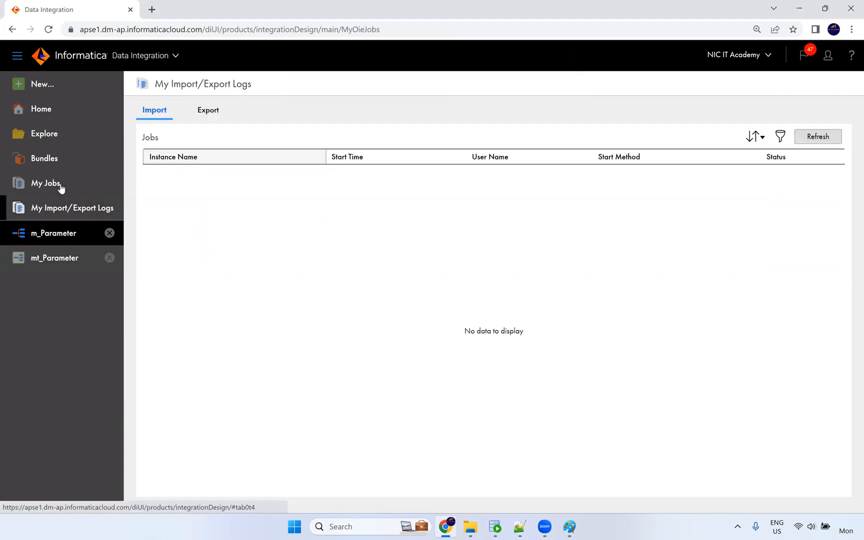
pyautogui.click(58, 185)
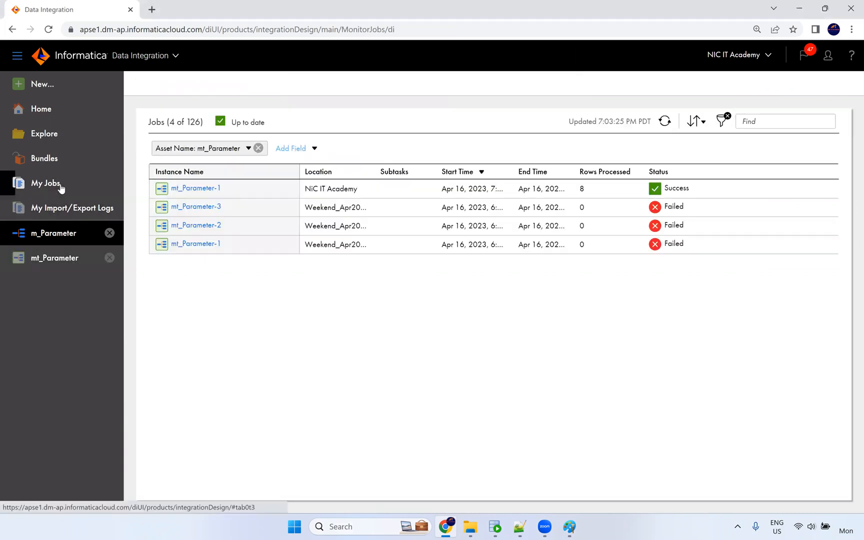
pyautogui.click(666, 122)
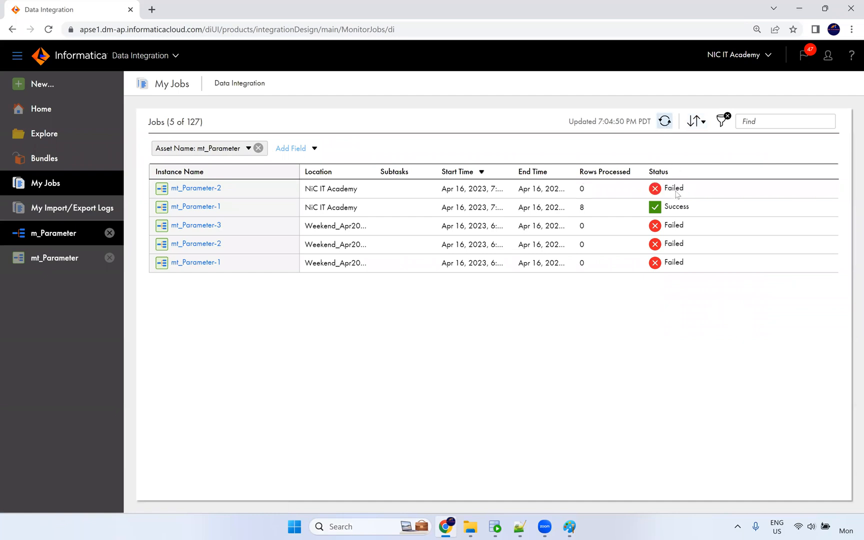
pyautogui.moveTo(678, 194)
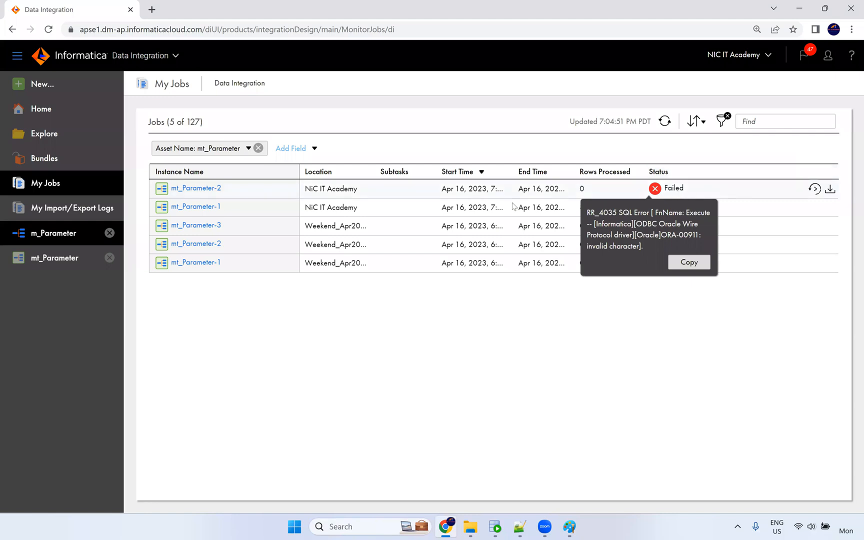
pyautogui.moveTo(453, 529)
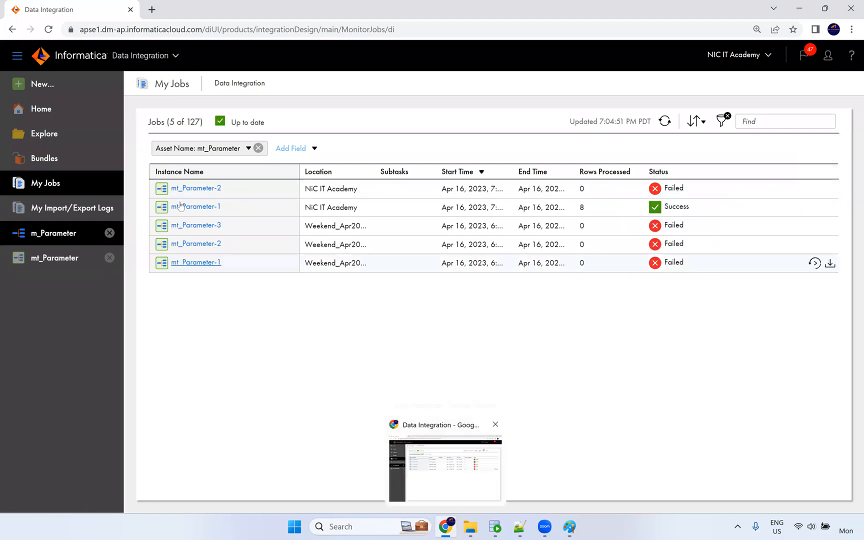
pyautogui.click(75, 261)
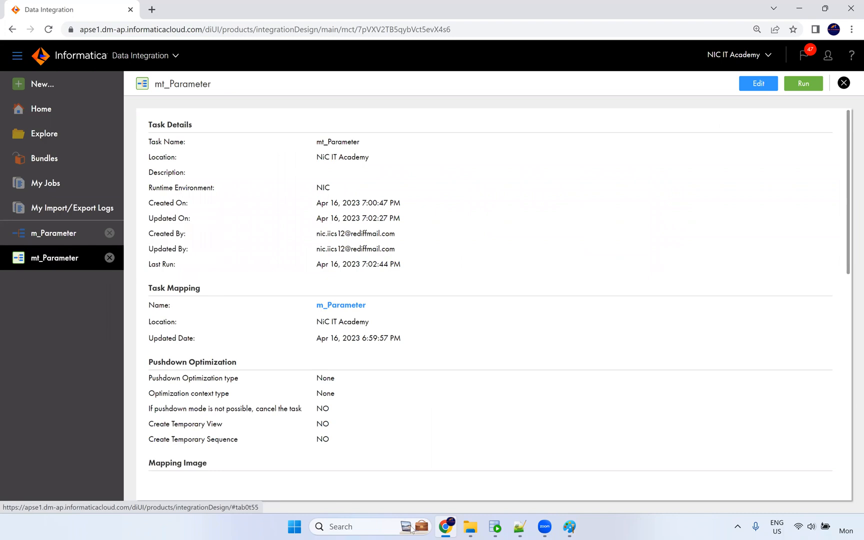
# Reload param.txt in Notepad++ so it shows the saved SALARY>15000 clause.
pyautogui.click(521, 528)
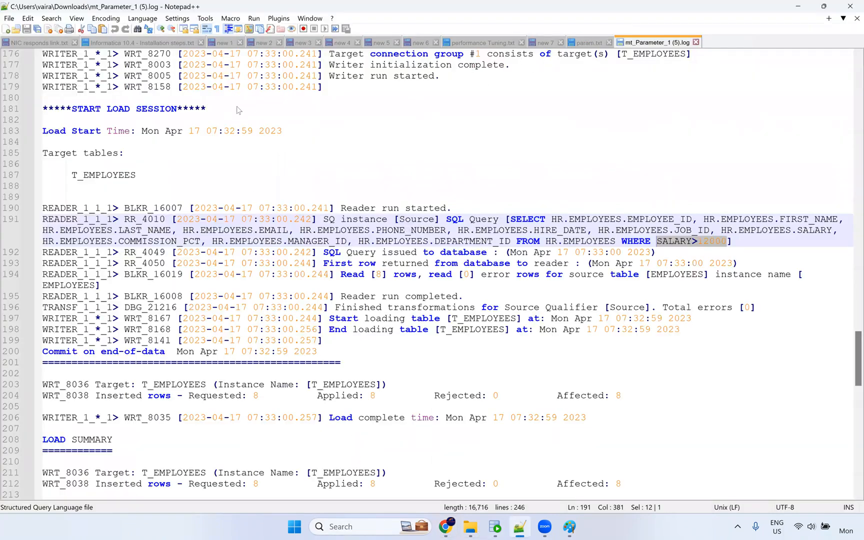
pyautogui.click(482, 315)
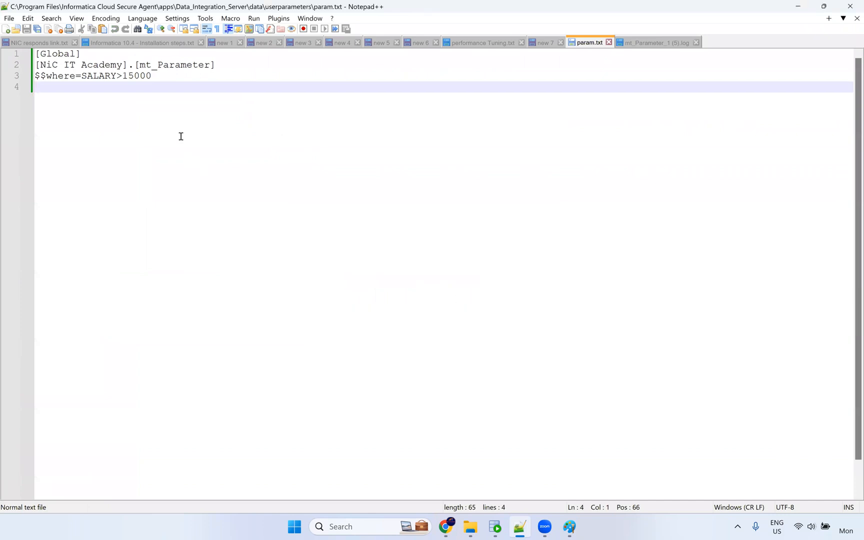
pyautogui.scroll(5, 187, 140)
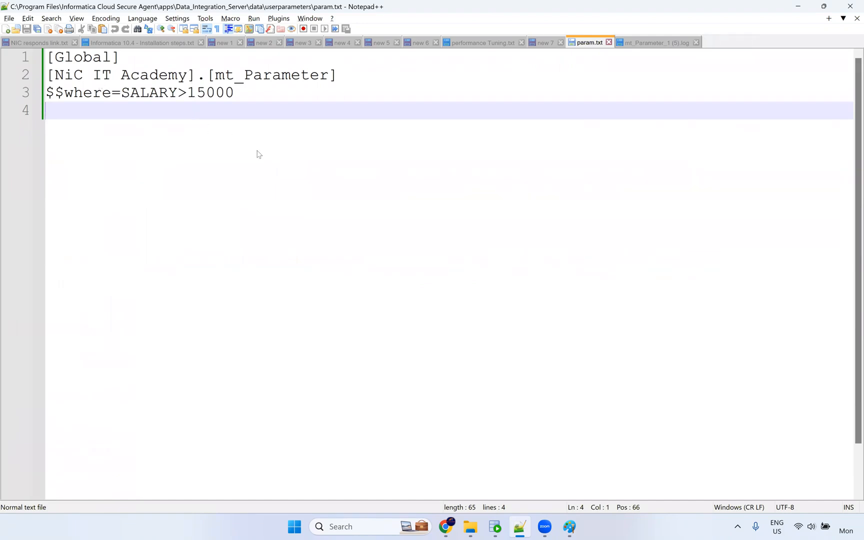
pyautogui.hotkey('alt', 'Tab')
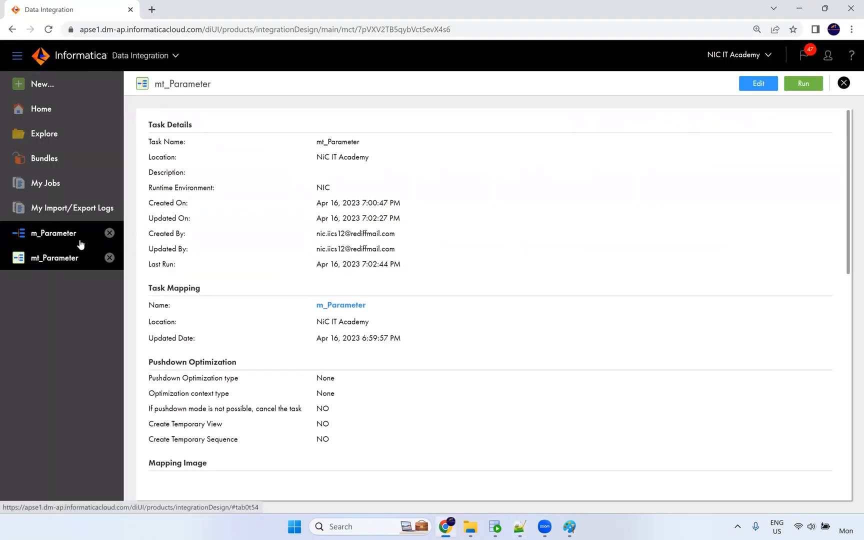
pyautogui.hotkey('alt', 'Tab')
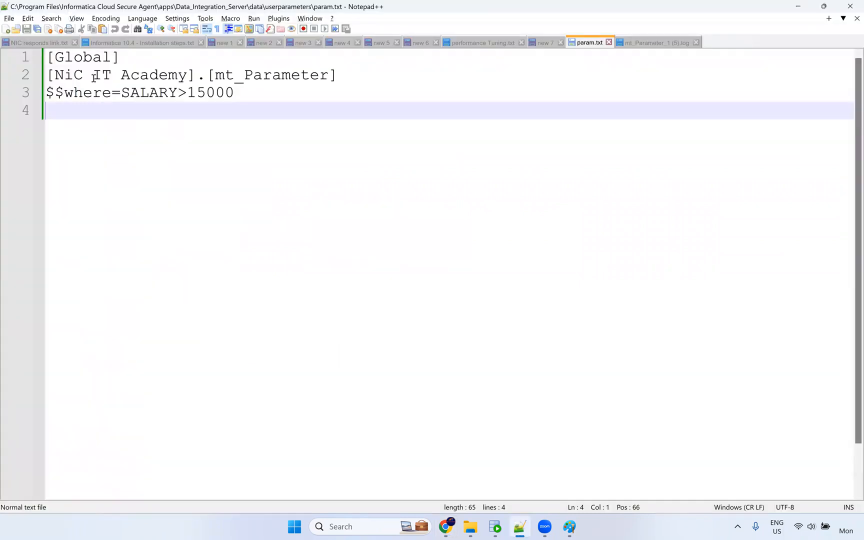
# Select the project name NiC IT Academy on line 2 and show Informatica's list of all projects.
pyautogui.click(83, 78)
pyautogui.doubleClick(100, 76)
pyautogui.click(139, 76)
pyautogui.moveTo(187, 76)
pyautogui.mouseDown()
pyautogui.moveTo(48, 76)
pyautogui.moveTo(186, 74)
pyautogui.mouseUp()
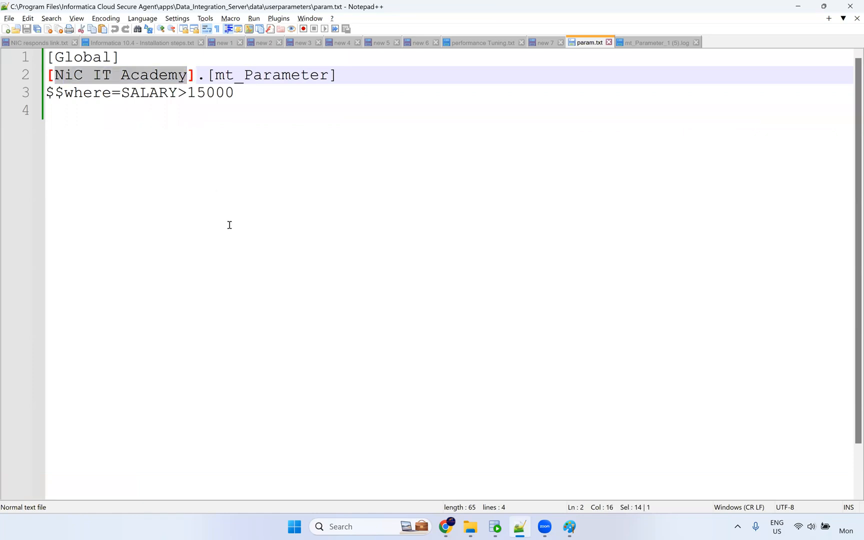
pyautogui.hotkey('alt', 'Tab')
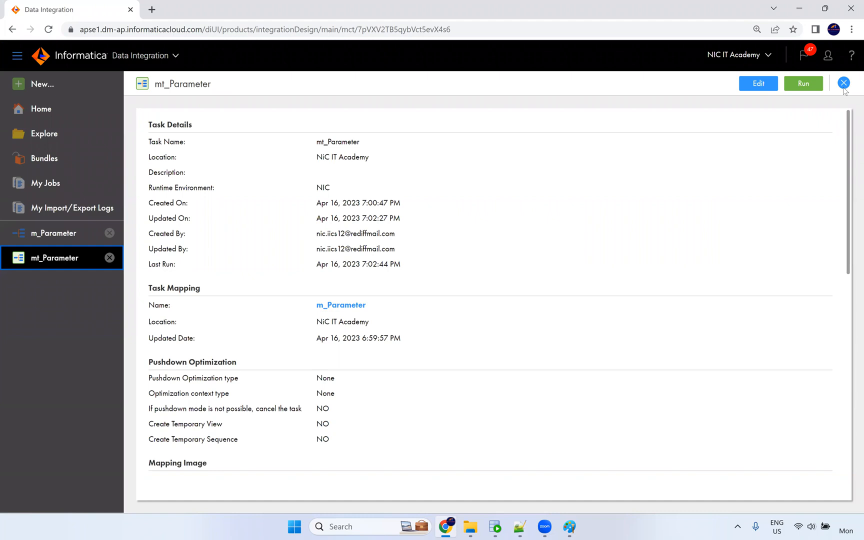
pyautogui.click(68, 143)
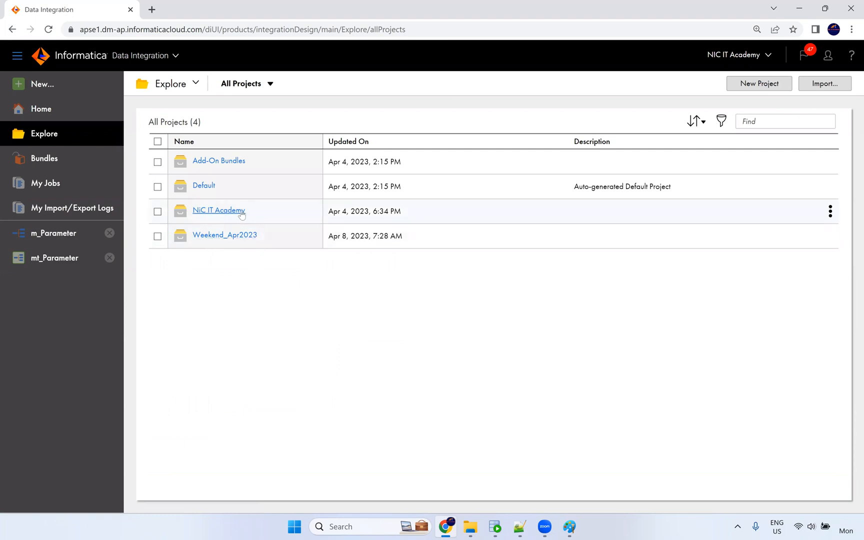
# In the project's Properties, replace both spaces in NiC IT Academy with underscores and save.
pyautogui.click(831, 212)
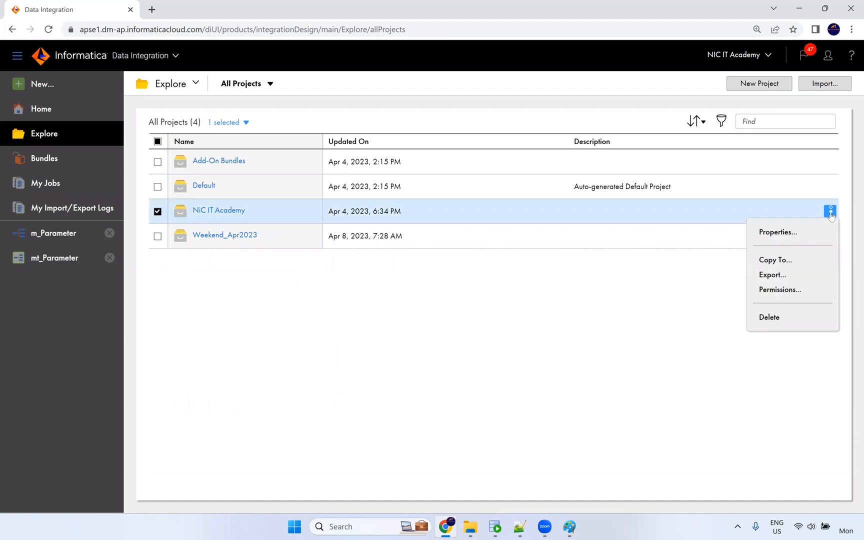
pyautogui.click(789, 233)
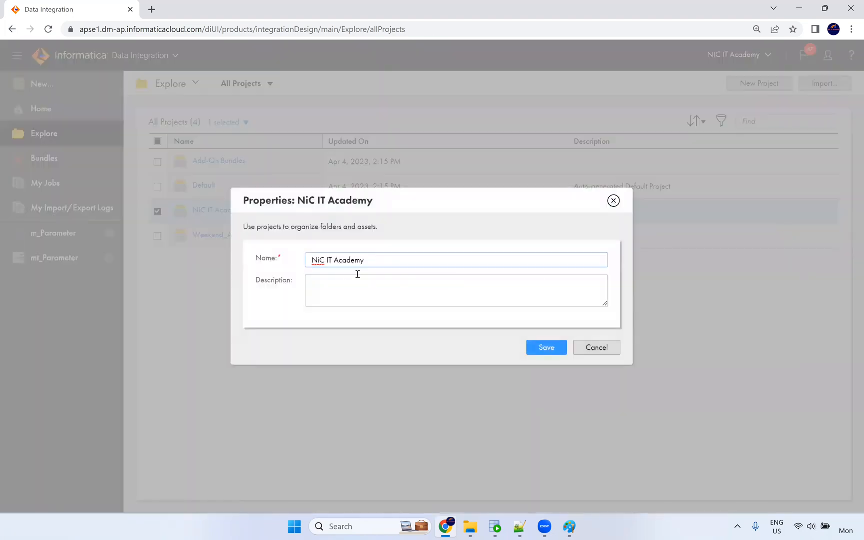
pyautogui.click(334, 260)
pyautogui.press('BackSpace')
pyautogui.write('_')
pyautogui.press('BackSpace')
pyautogui.write('_IT_')
pyautogui.click(556, 349)
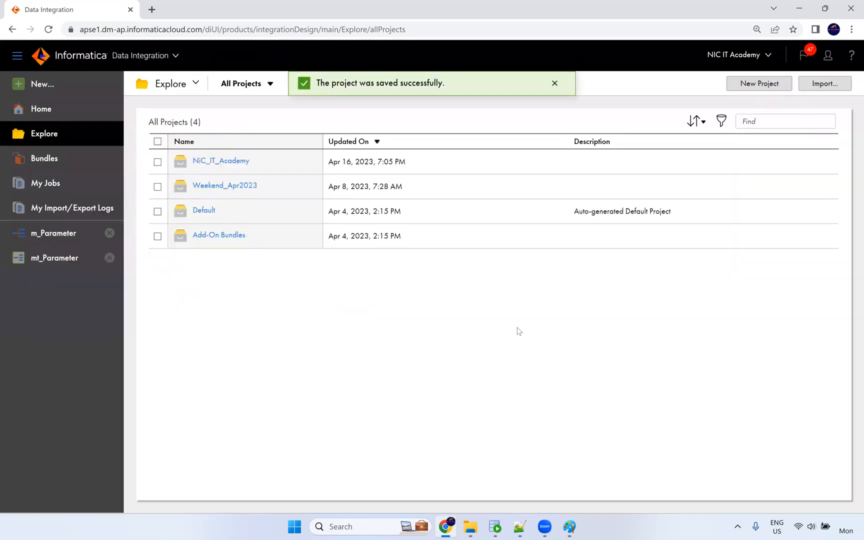
# Reopen the m_Parameter mapping and reload the page so its location shows NiC_IT_Academy.
pyautogui.click(70, 242)
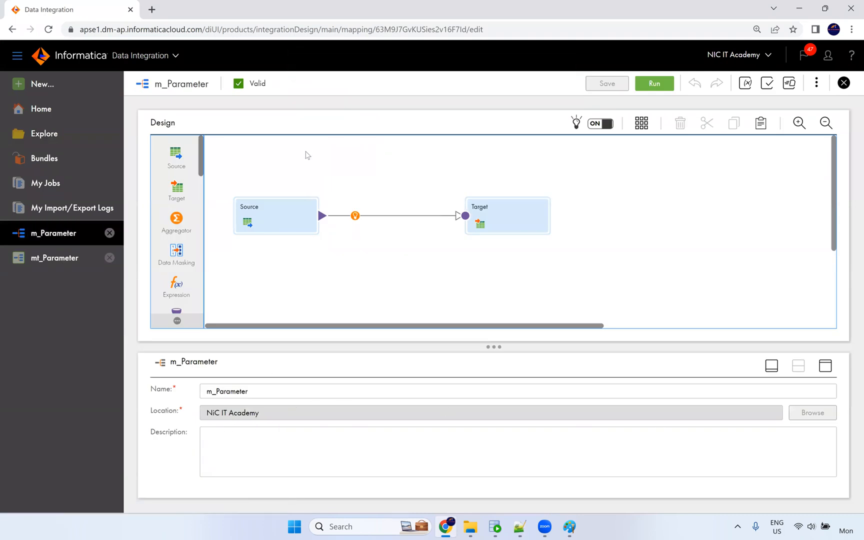
pyautogui.click(50, 257)
pyautogui.click(61, 234)
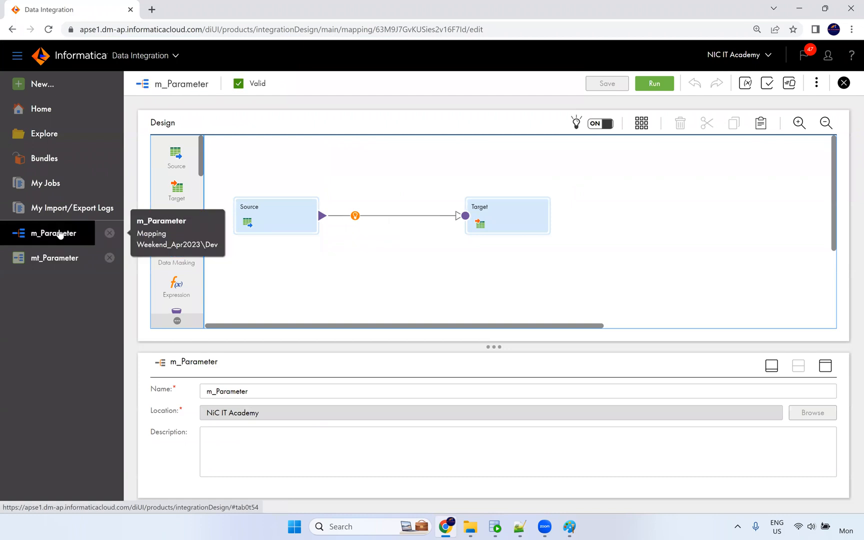
pyautogui.click(289, 33)
pyautogui.press('Return')
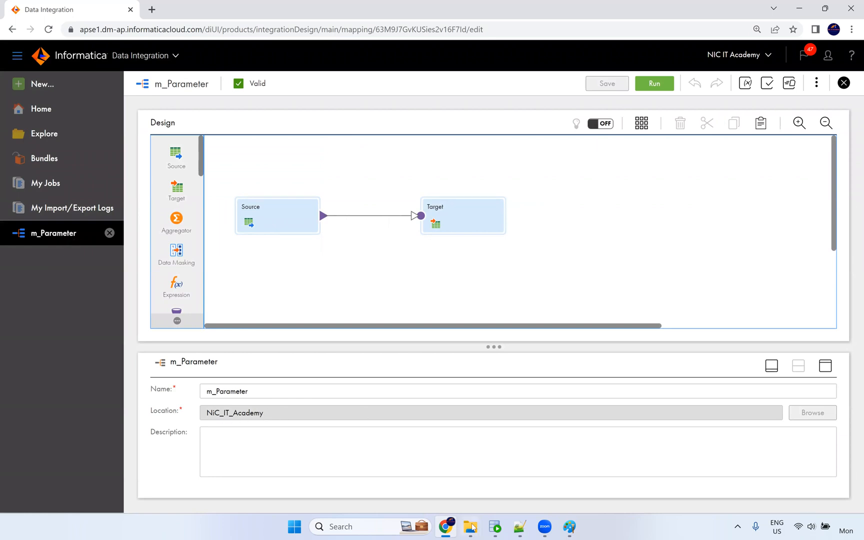
# Change the param file header to [NiC_IT_Academy].[mt_Parameter], save, and close it.
pyautogui.moveTo(474, 529)
pyautogui.click(440, 475)
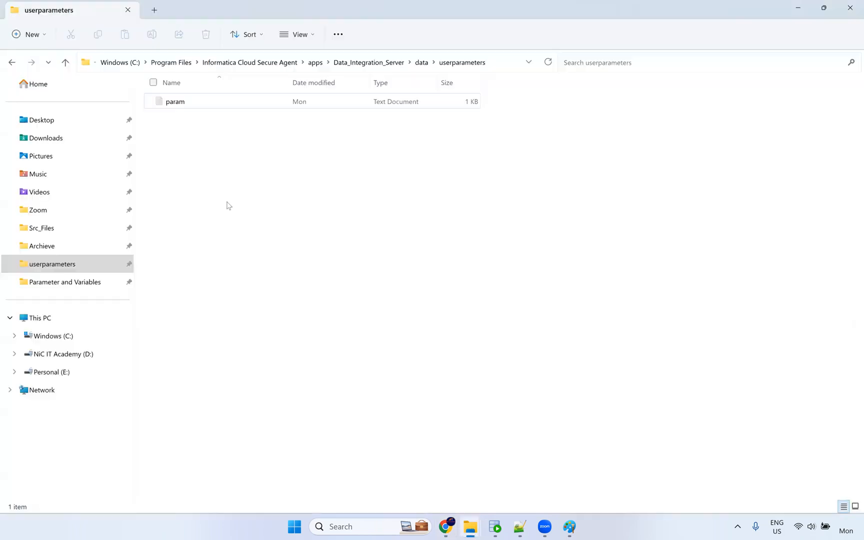
pyautogui.click(181, 103)
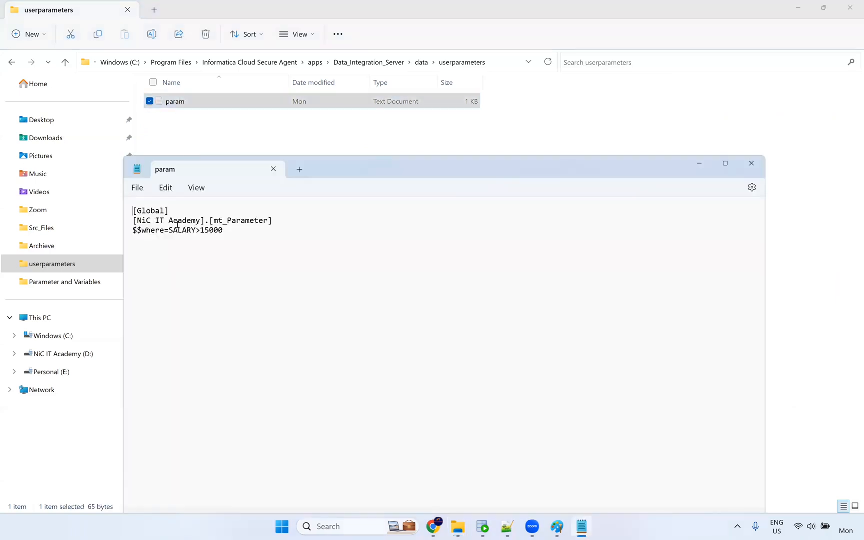
pyautogui.press('BackSpace')
pyautogui.write('_')
pyautogui.press('BackSpace')
pyautogui.write('_IT_')
pyautogui.click(142, 189)
pyautogui.click(150, 263)
pyautogui.click(752, 163)
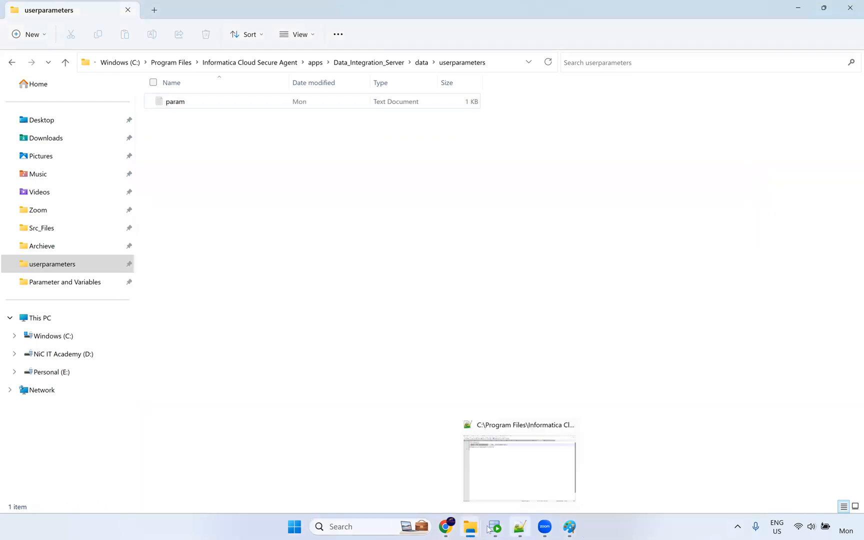
pyautogui.click(445, 527)
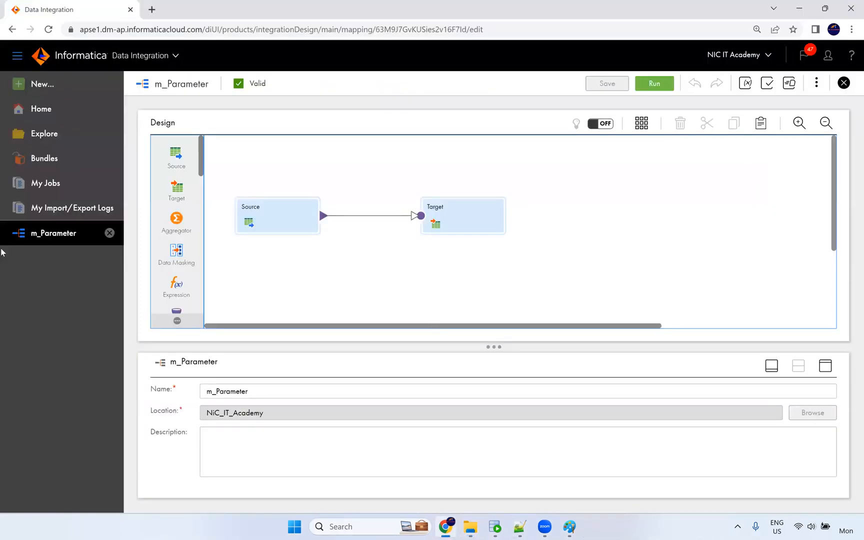
# Run mt_Parameter from the NiC_IT_Academy project and follow it to My Jobs.
pyautogui.click(50, 141)
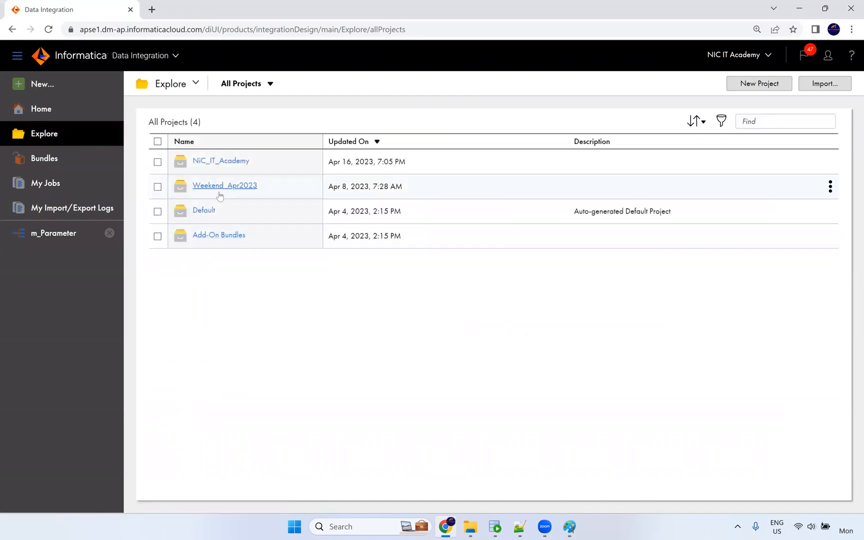
pyautogui.click(216, 162)
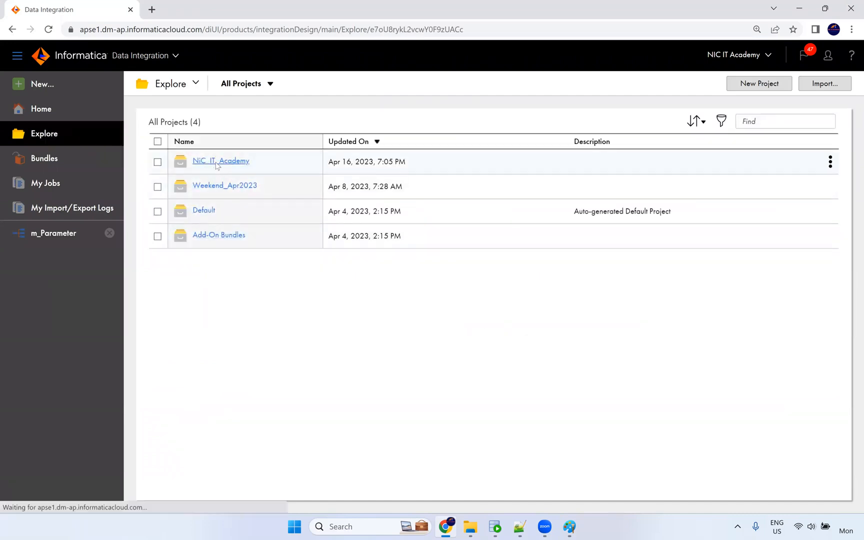
pyautogui.click(215, 162)
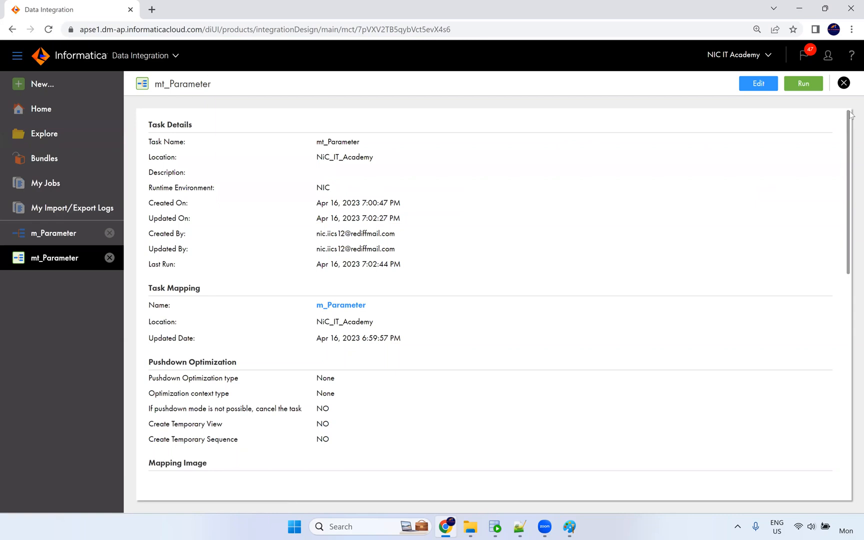
pyautogui.click(811, 86)
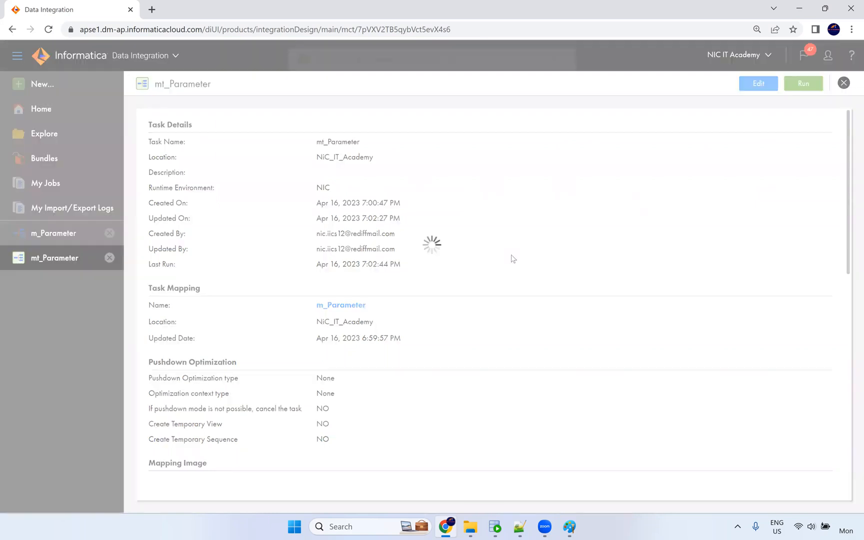
pyautogui.click(443, 84)
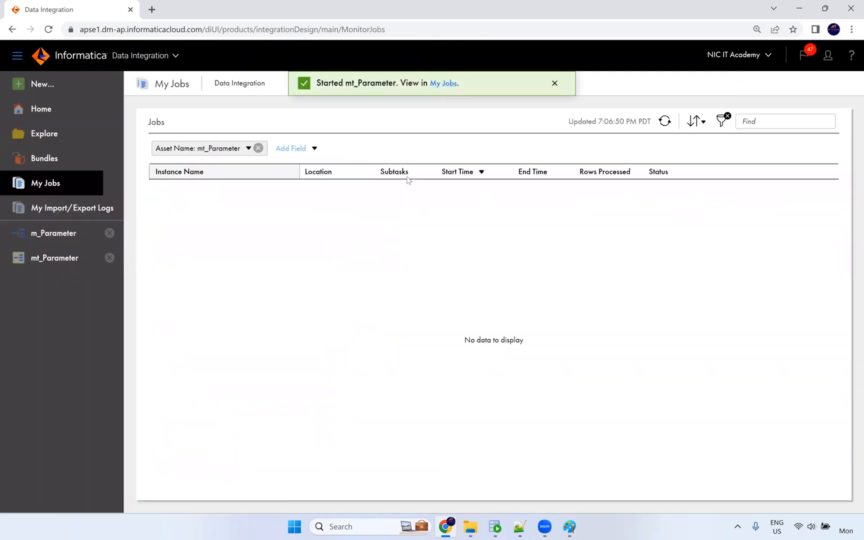
# Refresh until mt_Parameter-3 shows Failed, then download its session log.
pyautogui.click(665, 121)
pyautogui.click(669, 123)
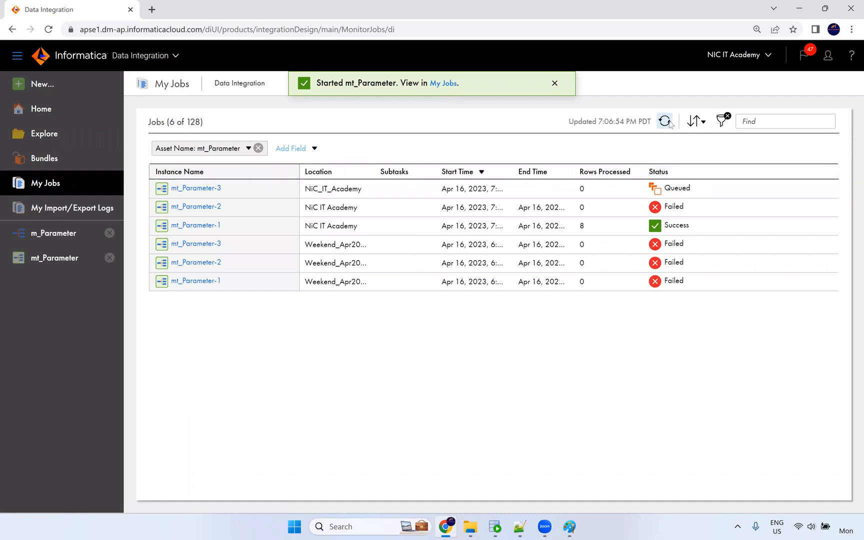
pyautogui.click(664, 123)
pyautogui.click(663, 123)
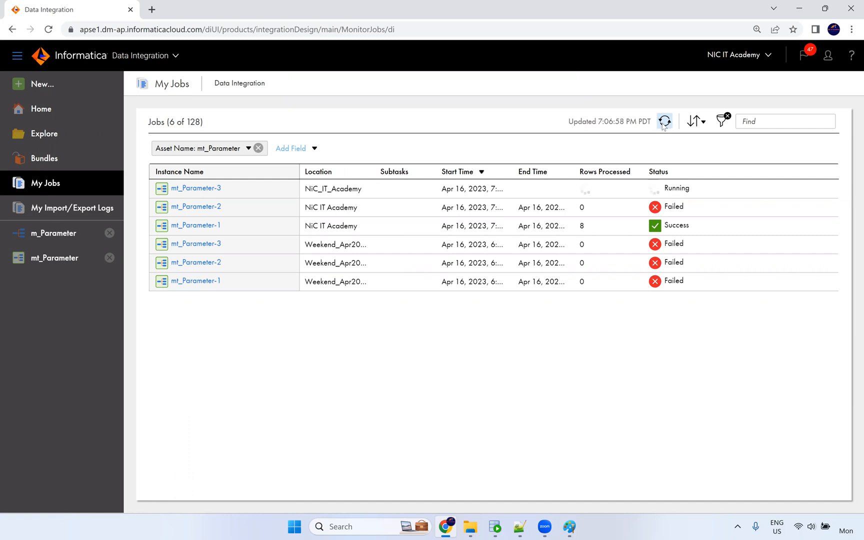
pyautogui.click(664, 123)
pyautogui.click(665, 122)
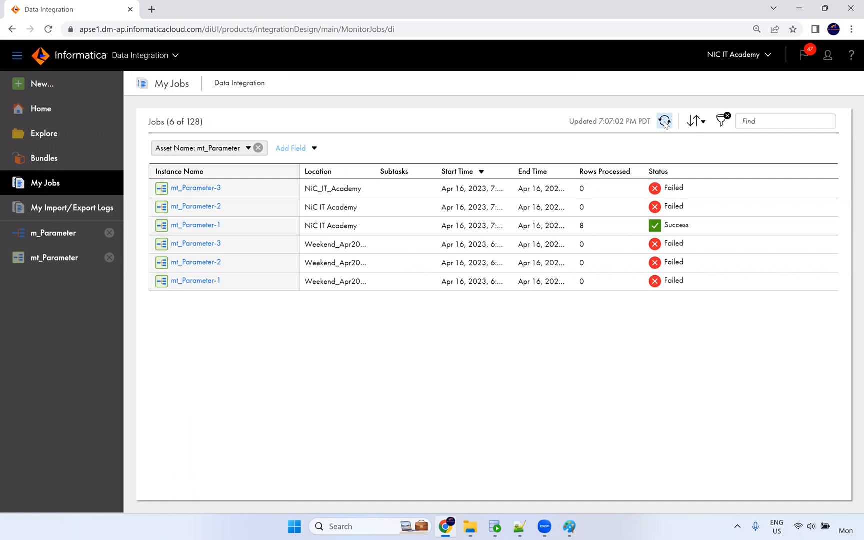
pyautogui.moveTo(662, 193)
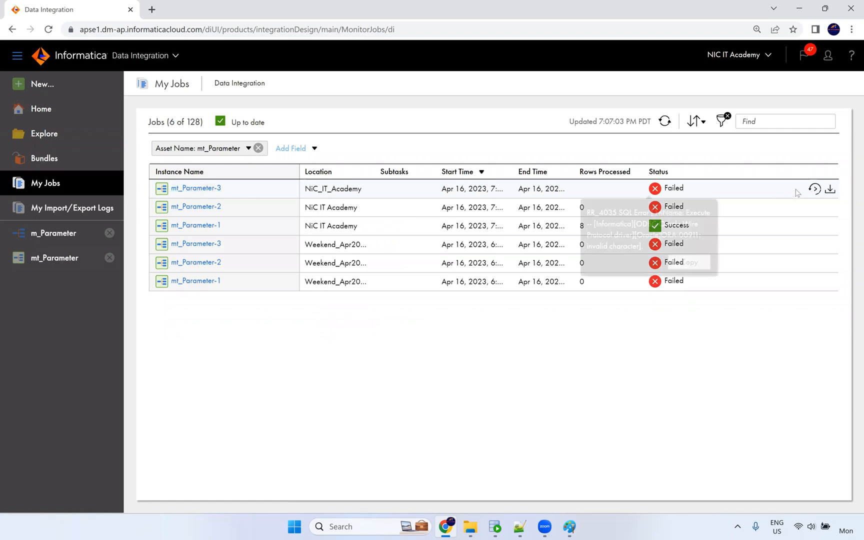
pyautogui.click(830, 191)
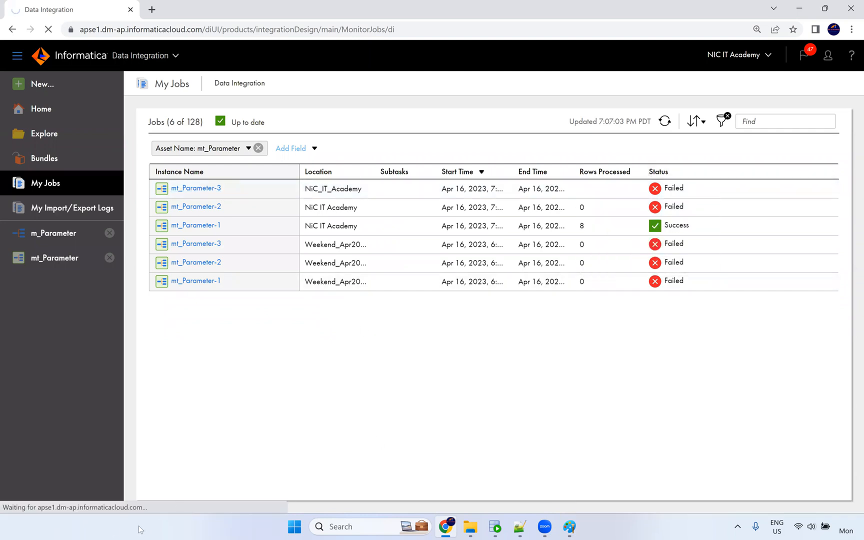
# Open mt_Parameter_3.log in Notepad++ and set its syntax highlighting to SQL.
pyautogui.click(64, 500)
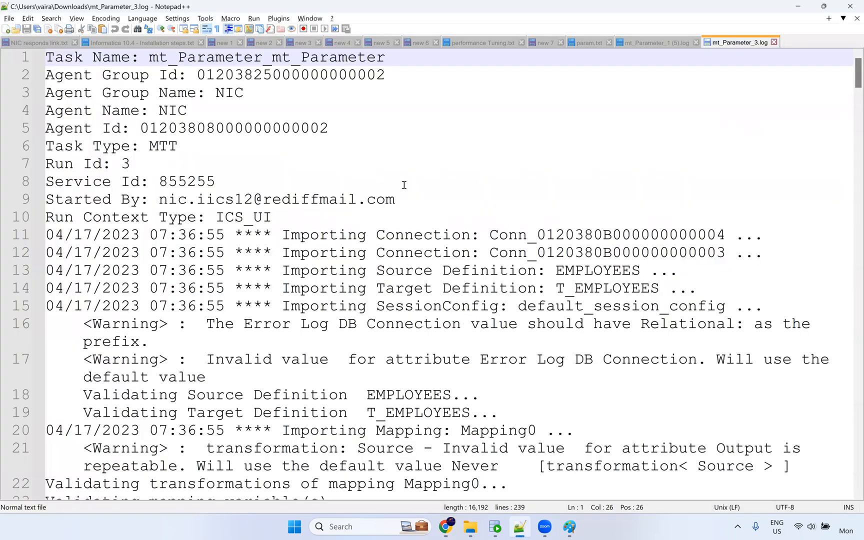
pyautogui.scroll(-2, 158, 188)
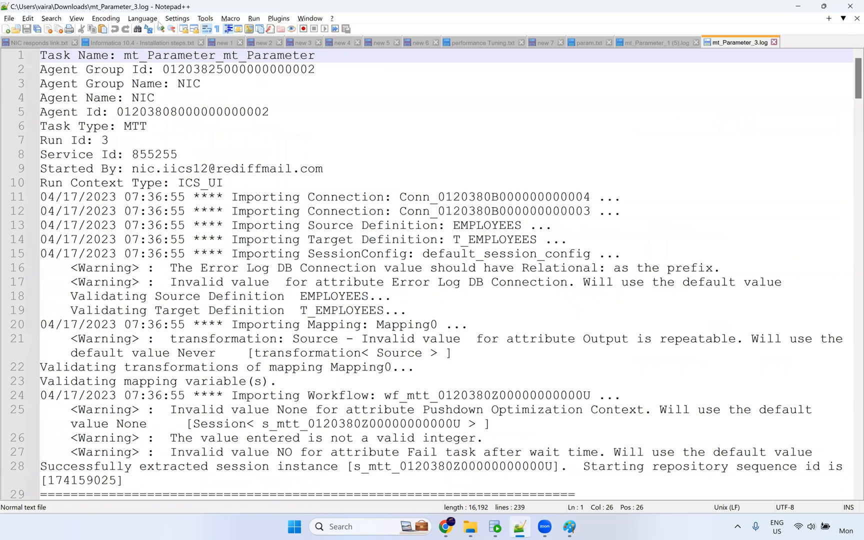
pyautogui.click(151, 18)
pyautogui.moveTo(153, 261)
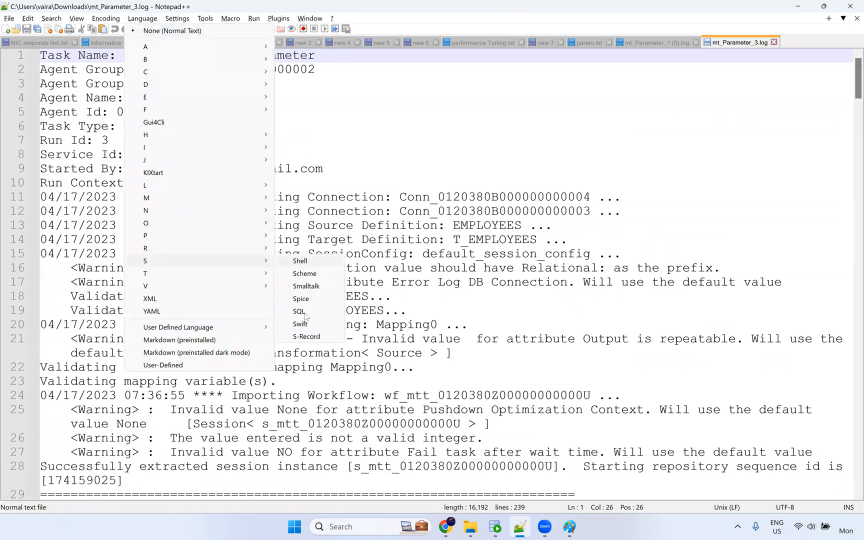
pyautogui.click(309, 314)
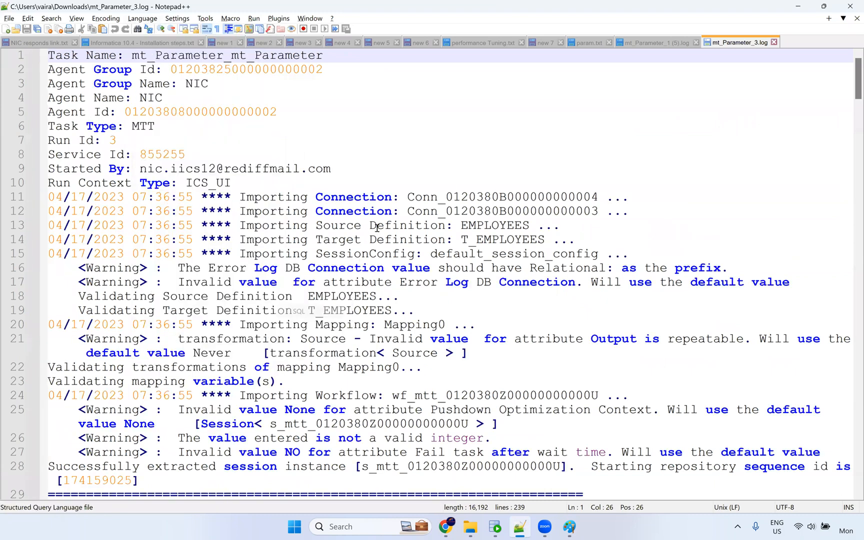
pyautogui.scroll(-6, 389, 244)
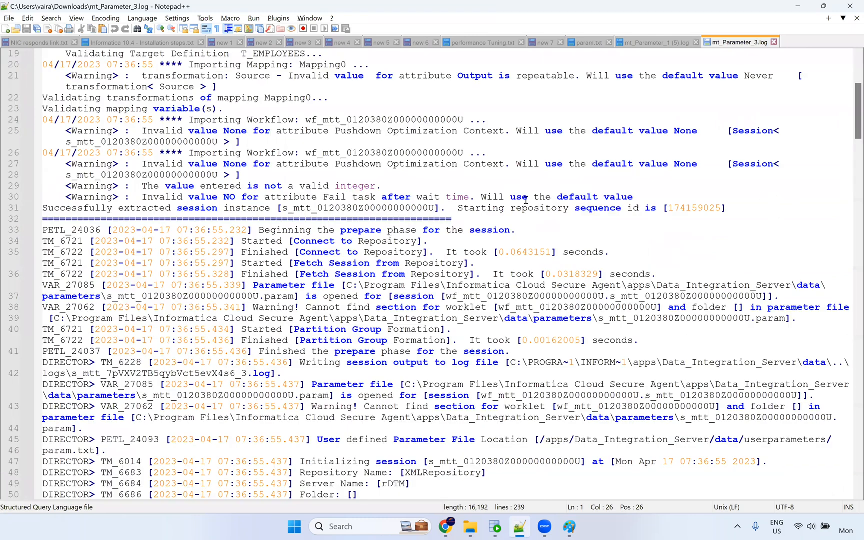
pyautogui.scroll(-5, 601, 200)
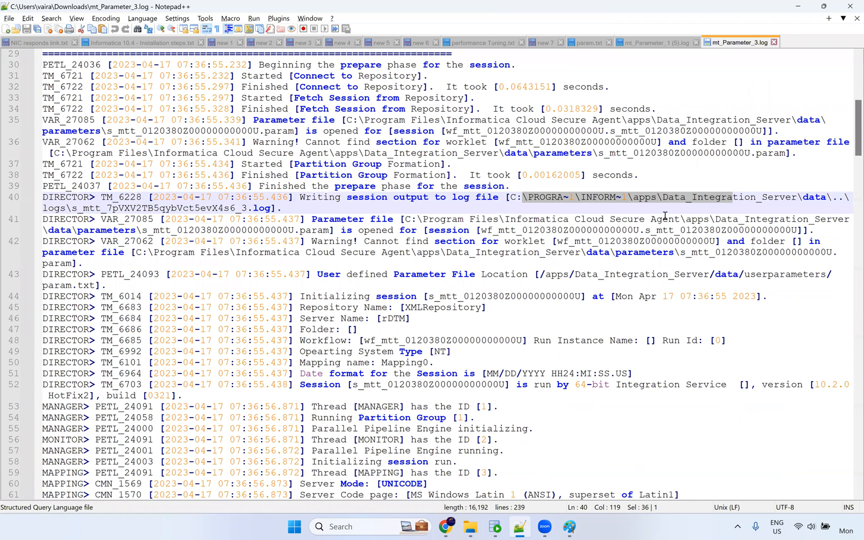
# Inspect the parameter file paths on lines 40–42, shrinking the text and marking 'parameters'.
pyautogui.moveTo(359, 219); pyautogui.dragTo(494, 219)
pyautogui.hotkey('ctrl', '-')
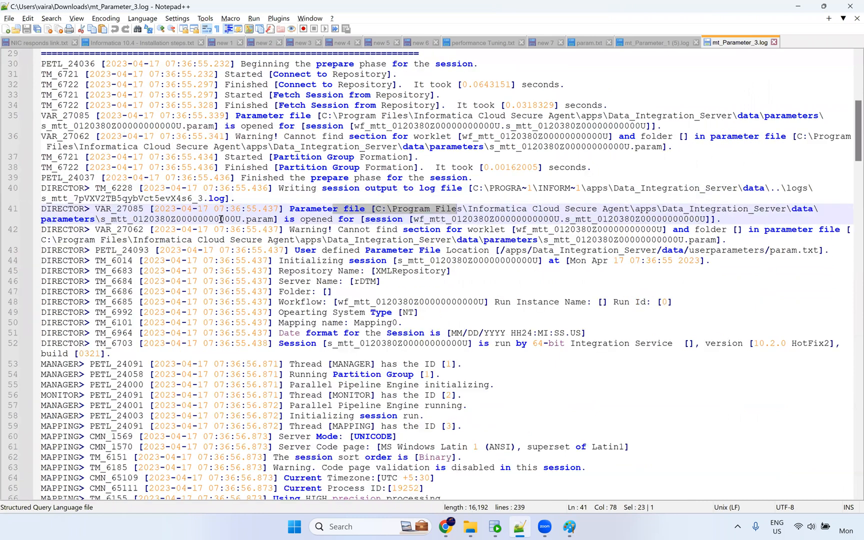
pyautogui.moveTo(106, 219); pyautogui.dragTo(246, 219)
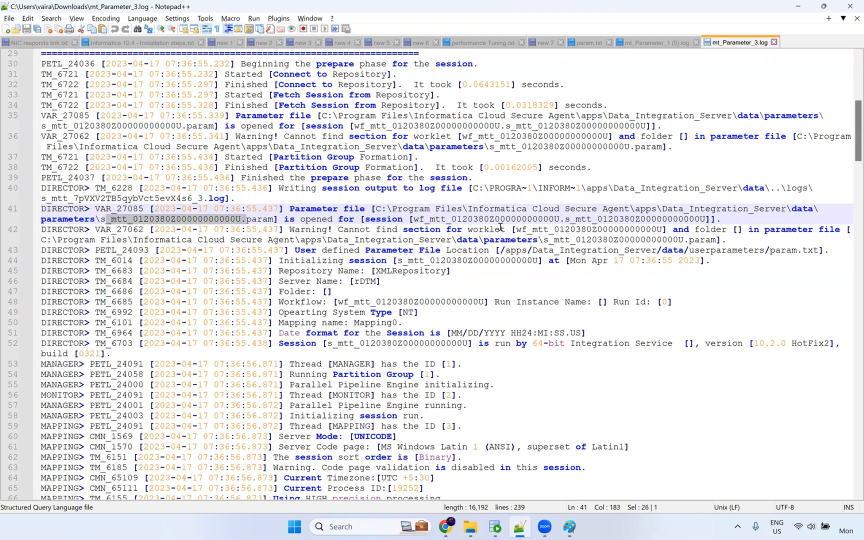
pyautogui.moveTo(634, 220); pyautogui.dragTo(470, 196)
pyautogui.click(450, 210)
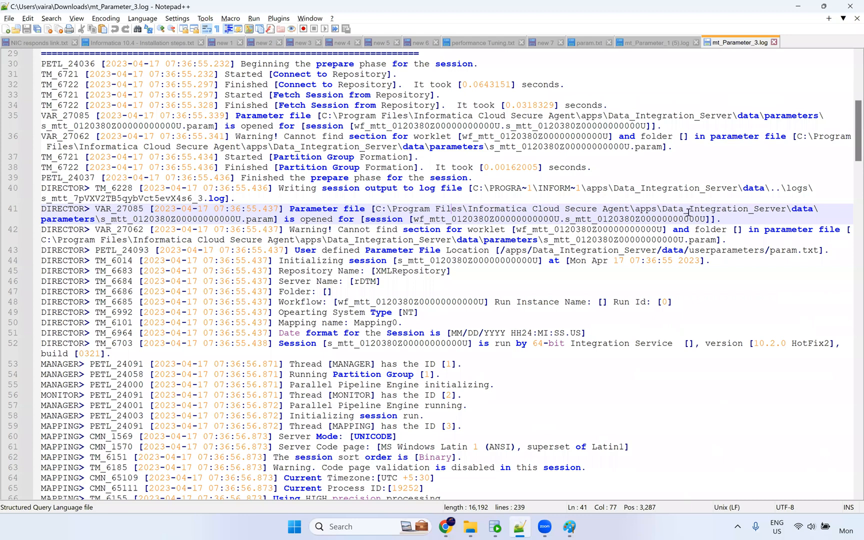
pyautogui.doubleClick(87, 220)
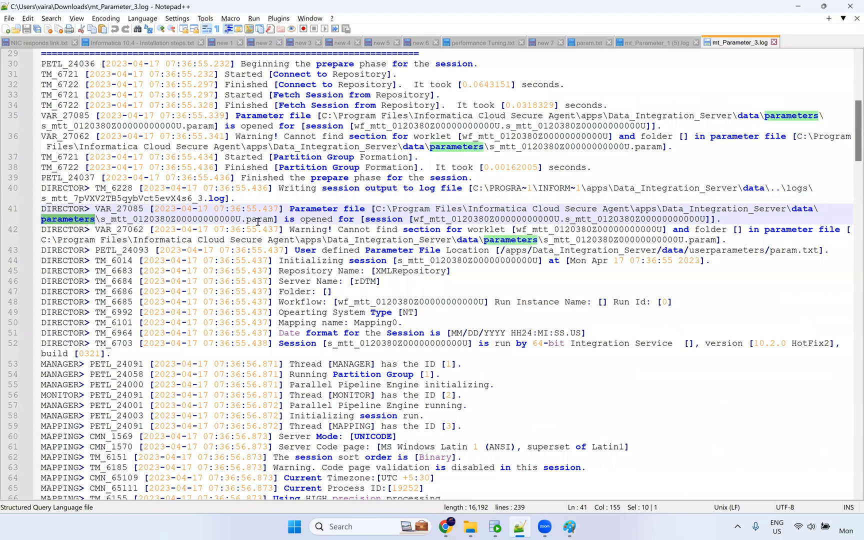
pyautogui.click(679, 240)
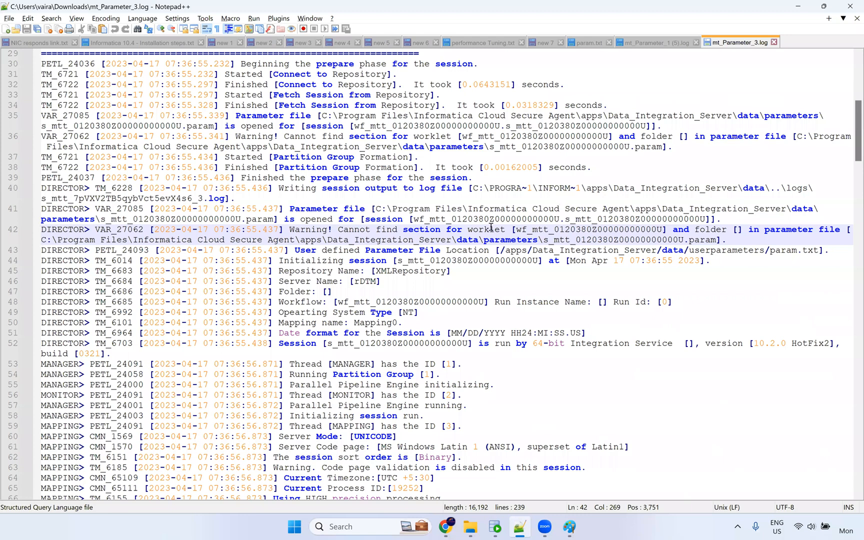
# Scroll to the source query and select 'where' in WHERE $$where.
pyautogui.scroll(2, 773, 186)
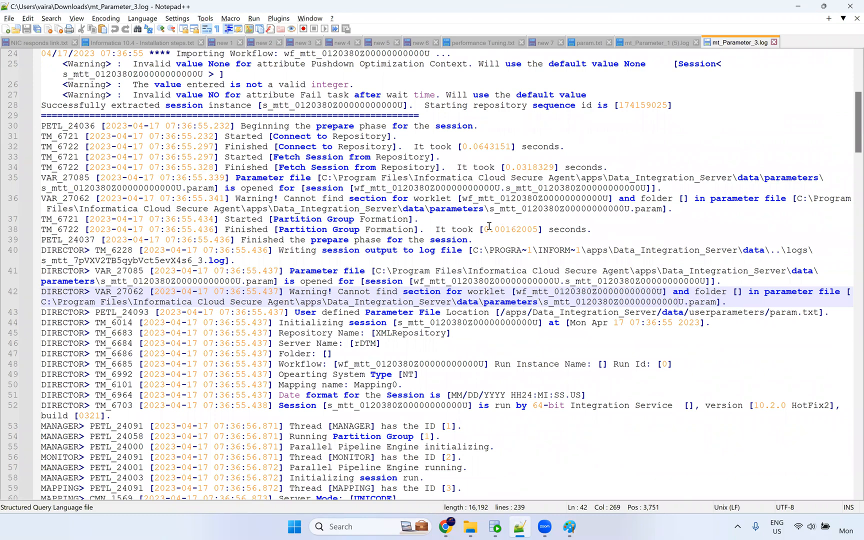
pyautogui.keyDown('ctrl'); pyautogui.scroll(-1, 488, 226); pyautogui.keyUp('ctrl')
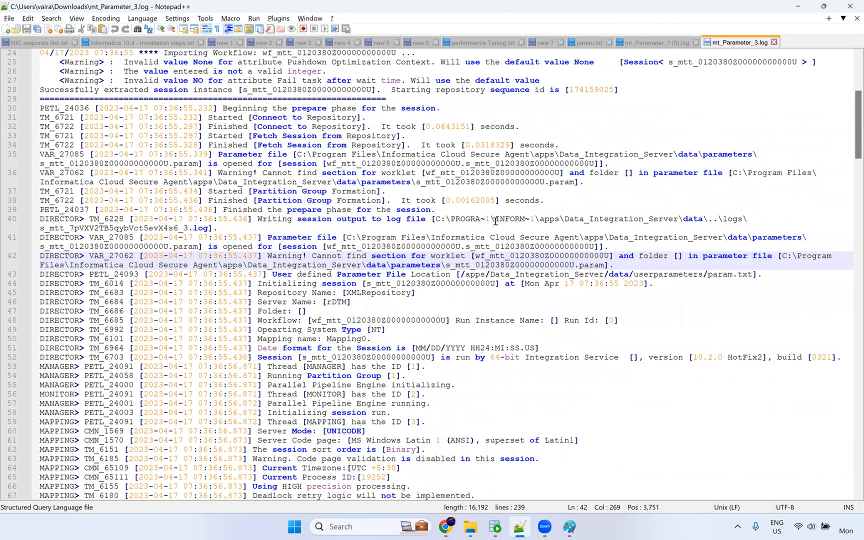
pyautogui.scroll(-9, 501, 240)
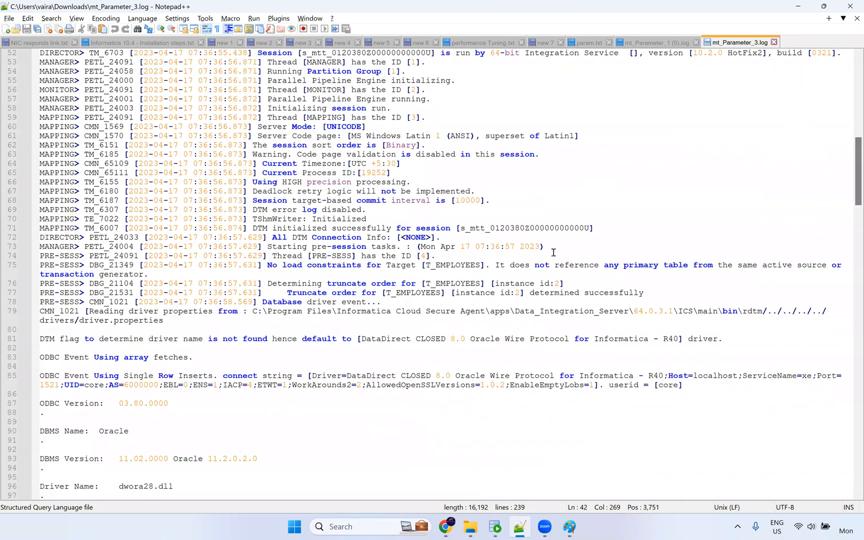
pyautogui.scroll(-20, 550, 226)
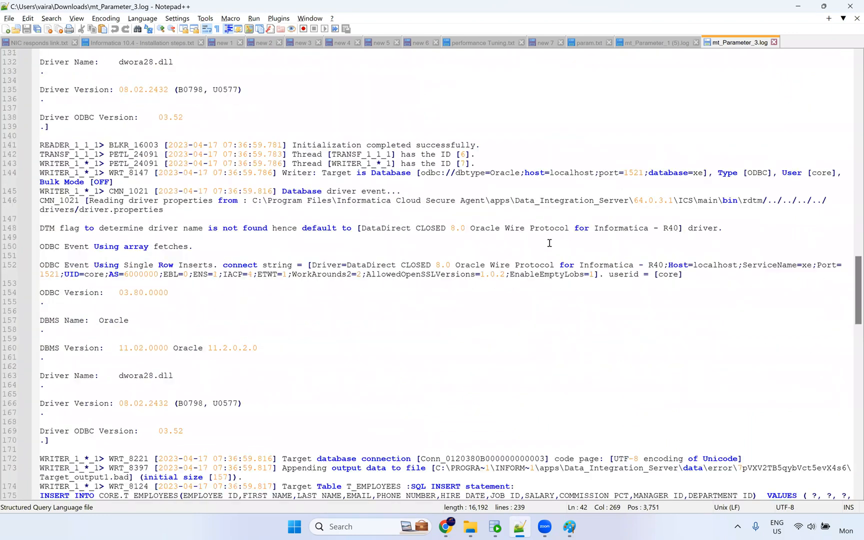
pyautogui.scroll(-15, 545, 240)
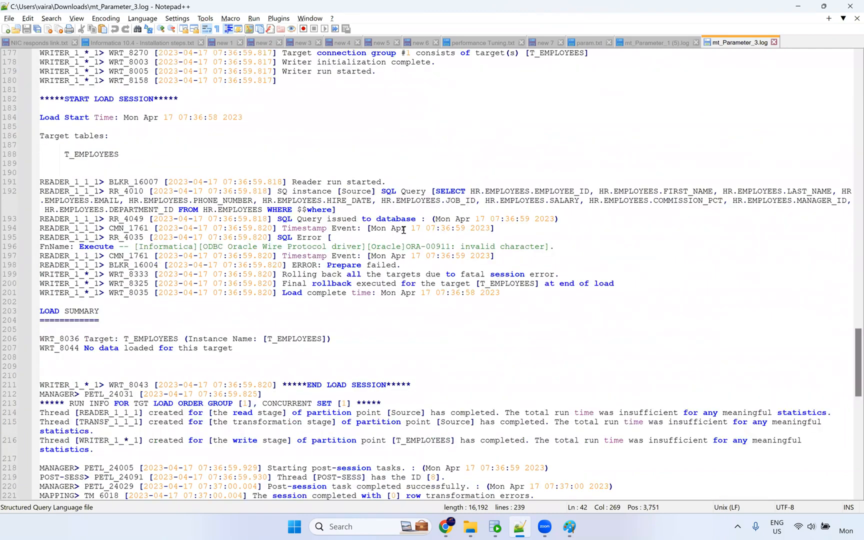
pyautogui.doubleClick(317, 210)
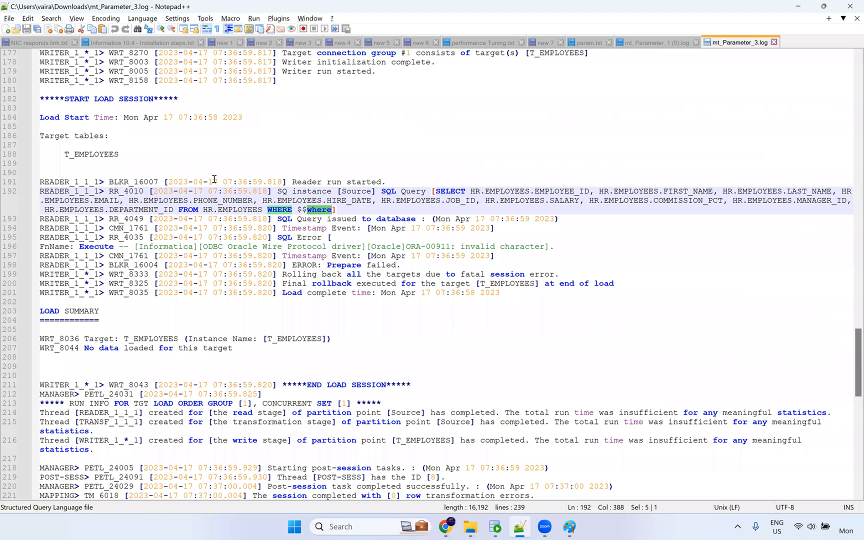
# Search the log for the NI_ project name, then close the log to return to param.txt.
pyautogui.hotkey('ctrl', 'f')
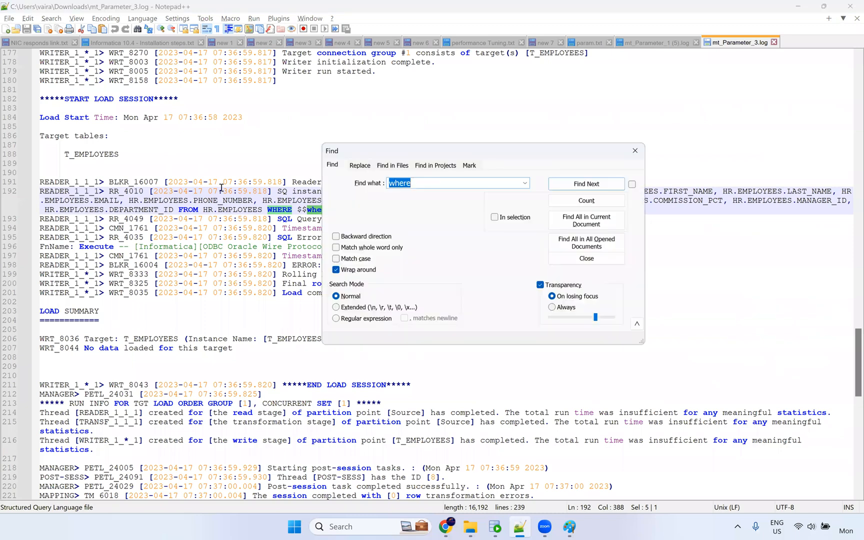
pyautogui.write('NI')
pyautogui.write('_')
pyautogui.press('Return')
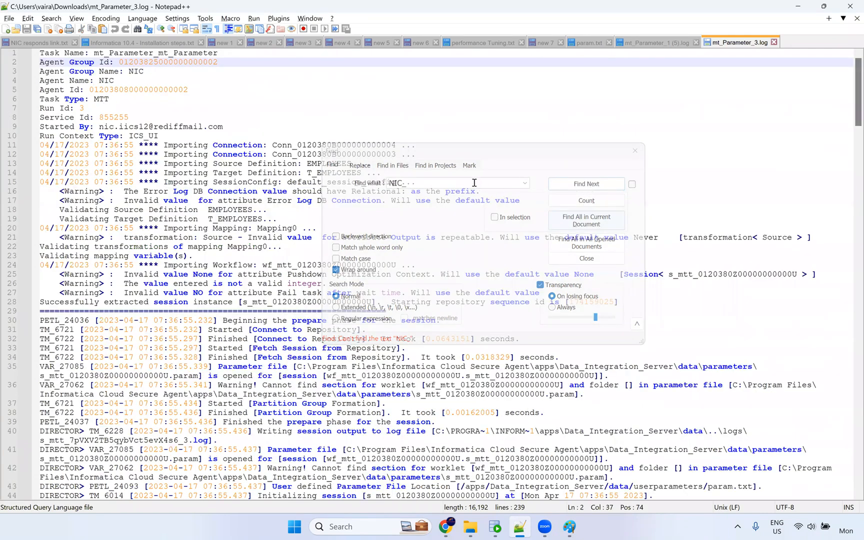
pyautogui.click(474, 183)
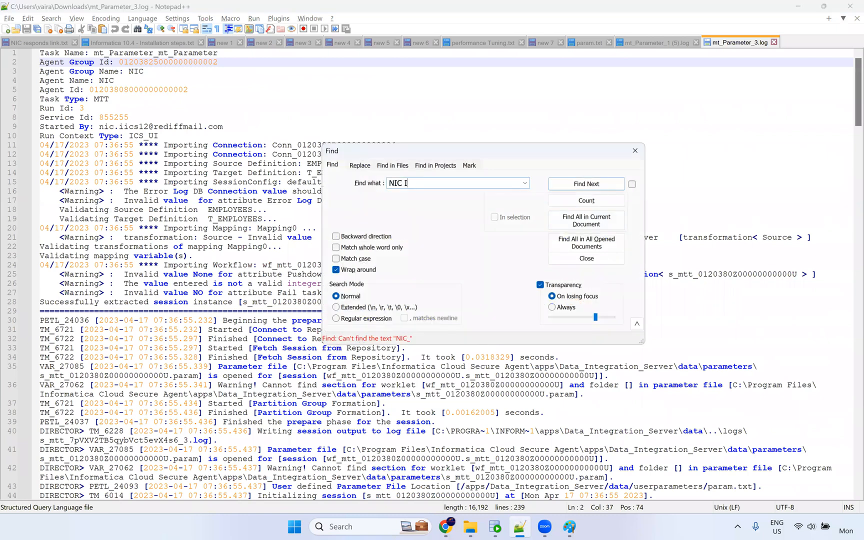
pyautogui.press('Return')
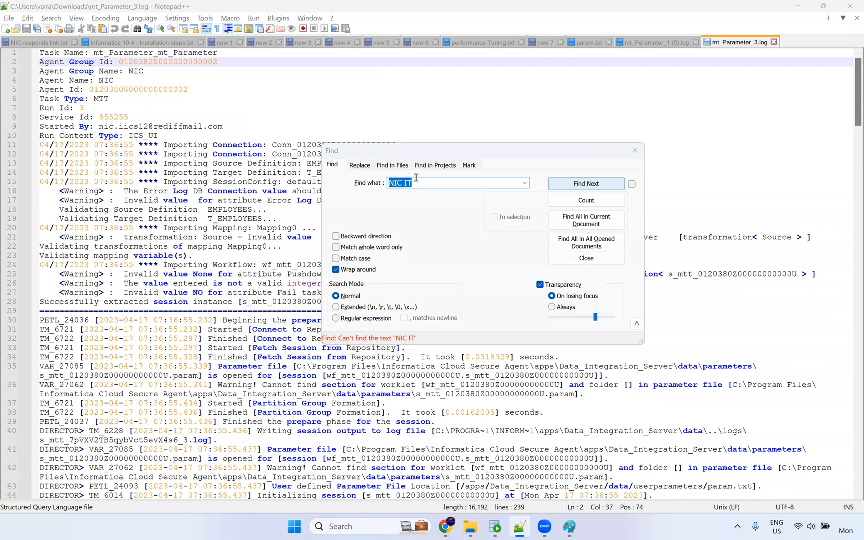
pyautogui.press('Escape')
pyautogui.scroll(-10, 474, 238)
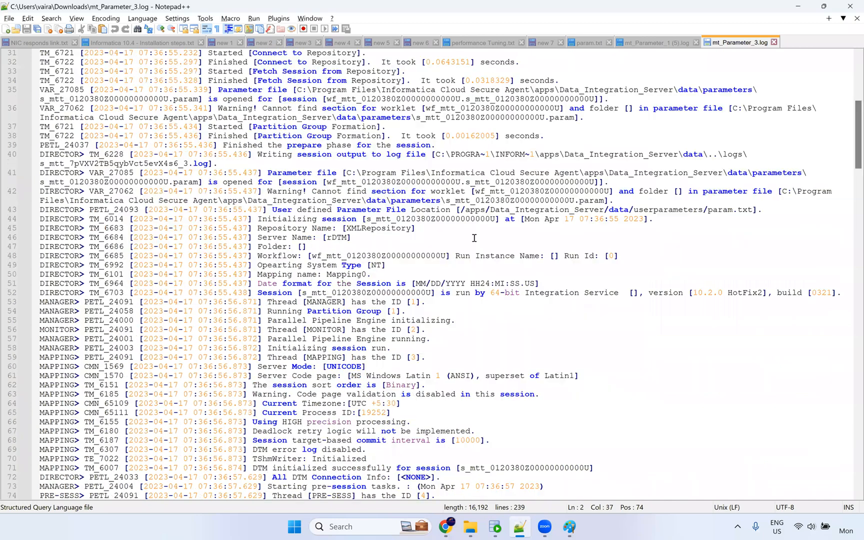
pyautogui.click(774, 42)
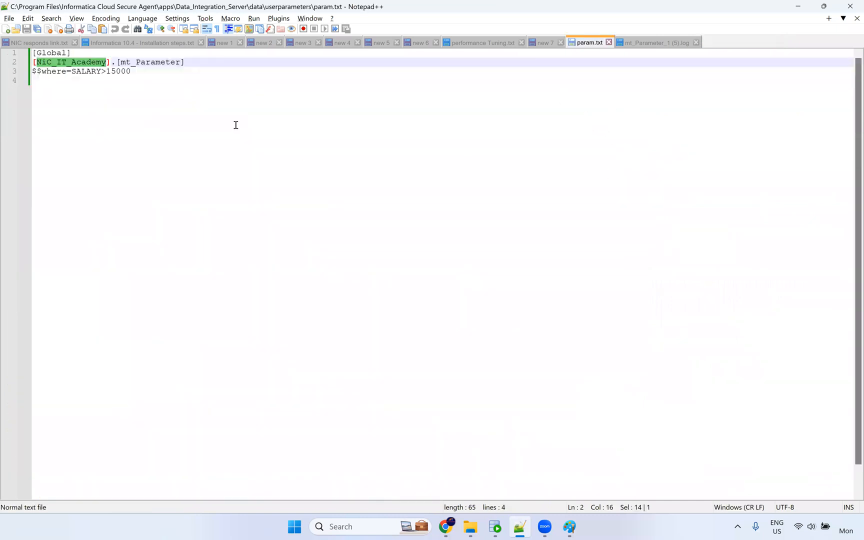
# Copy the $$where=SALARY>15000 line, paste it under [Global], and save param.txt.
pyautogui.click(149, 66)
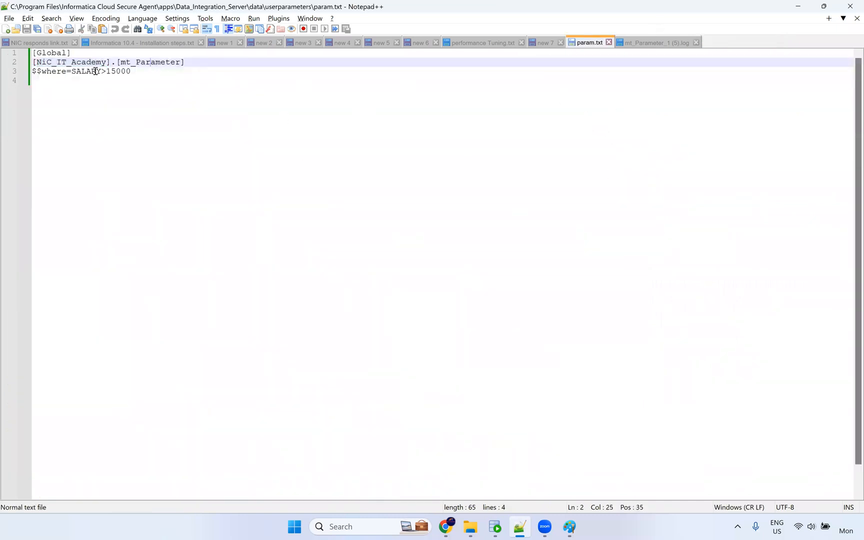
pyautogui.press('Down')
pyautogui.hotkey('shift', 'Home')
pyautogui.hotkey('ctrl', 'c')
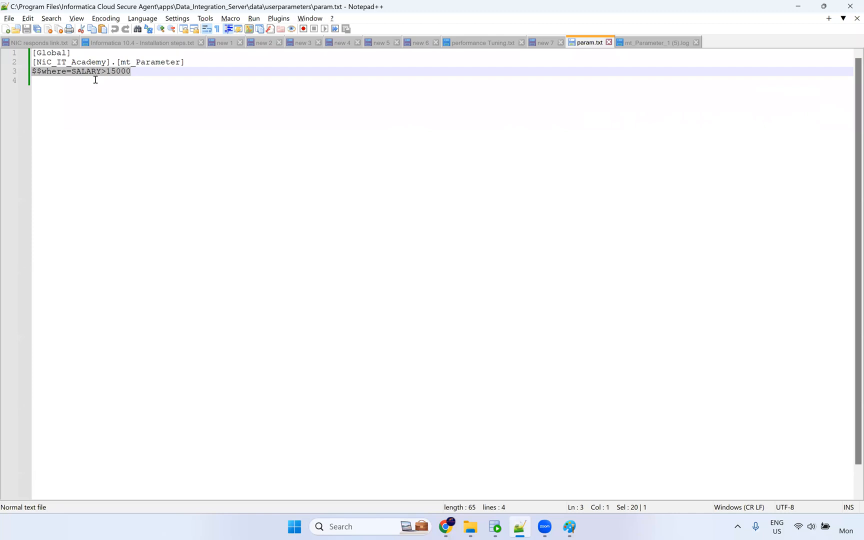
pyautogui.click(84, 55)
pyautogui.press('Return')
pyautogui.hotkey('ctrl', 'v')
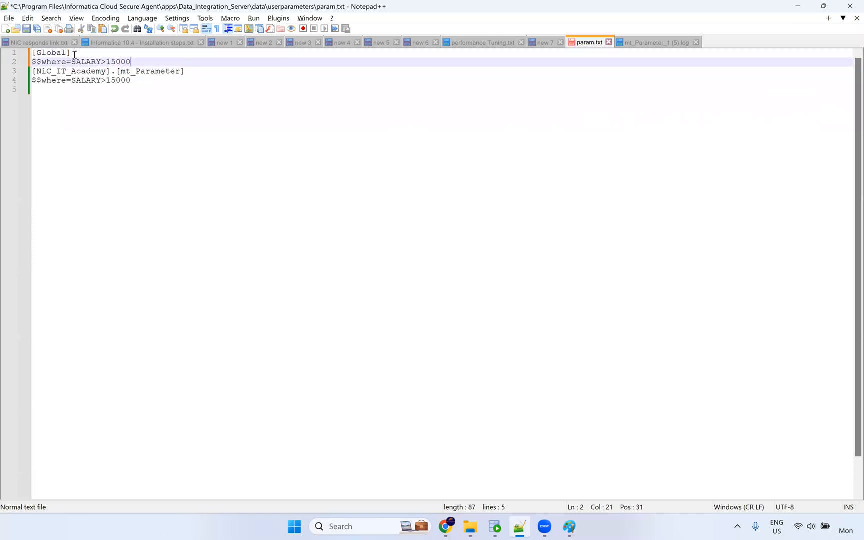
pyautogui.hotkey('ctrl', 's')
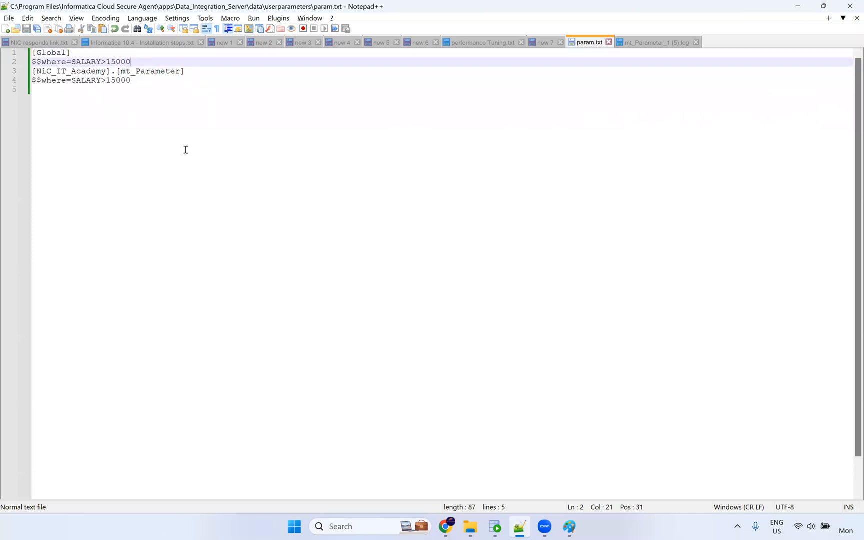
# Compare the [Global] and mt_Parameter where clauses, selecting the [Global] header and its clause line.
pyautogui.keyDown('ctrl'); pyautogui.scroll(10, 160, 135); pyautogui.keyUp('ctrl')
pyautogui.keyDown('ctrl'); pyautogui.scroll(-1, 139, 104); pyautogui.keyUp('ctrl')
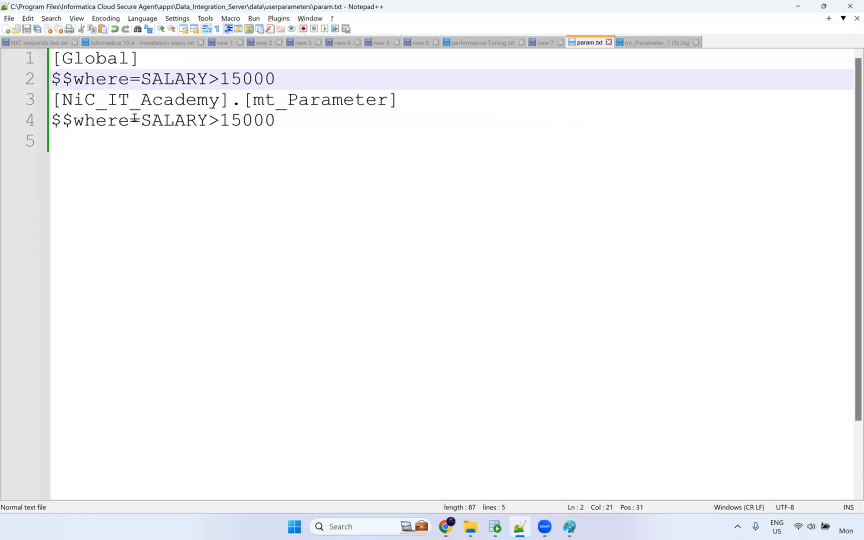
pyautogui.moveTo(285, 129); pyautogui.dragTo(41, 128)
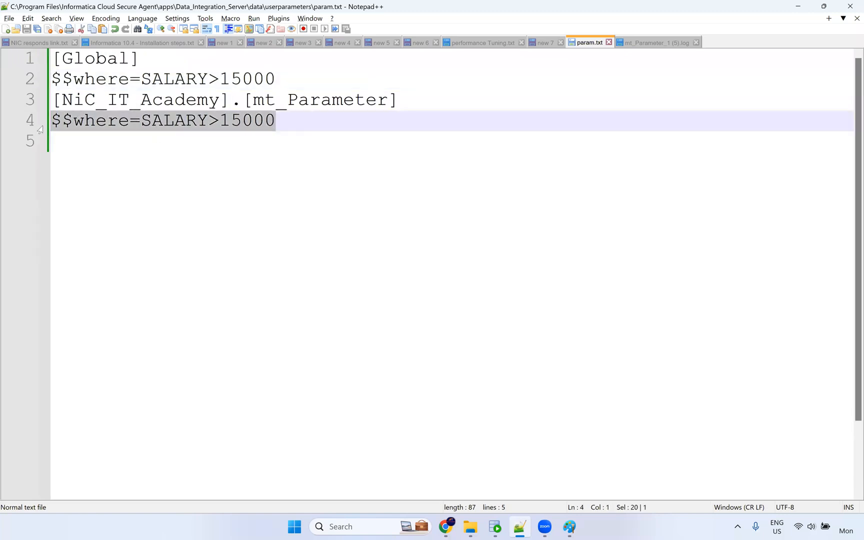
pyautogui.click(91, 81)
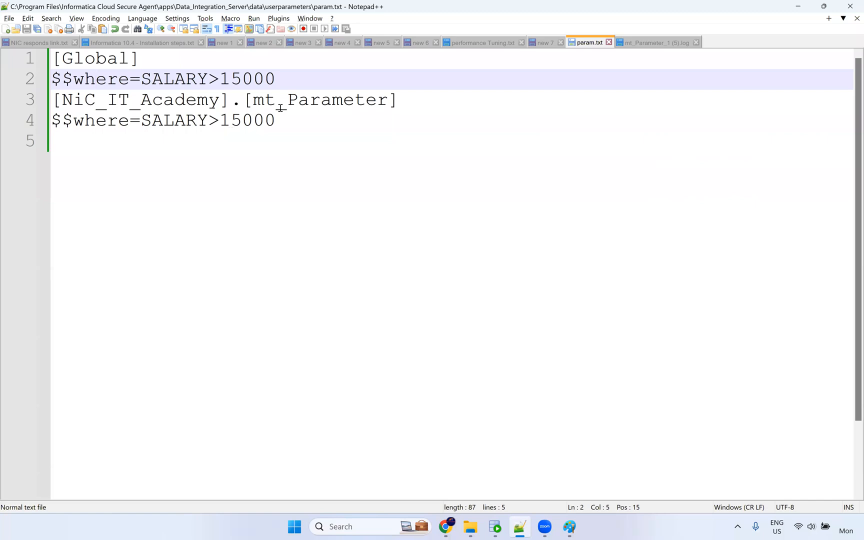
pyautogui.moveTo(295, 131); pyautogui.dragTo(20, 114)
pyautogui.click(391, 88)
pyautogui.click(59, 99)
pyautogui.click(53, 100)
pyautogui.click(186, 78)
pyautogui.press('End')
pyautogui.hotkey('shift', 'Home')
pyautogui.hotkey('shift', 'Up')
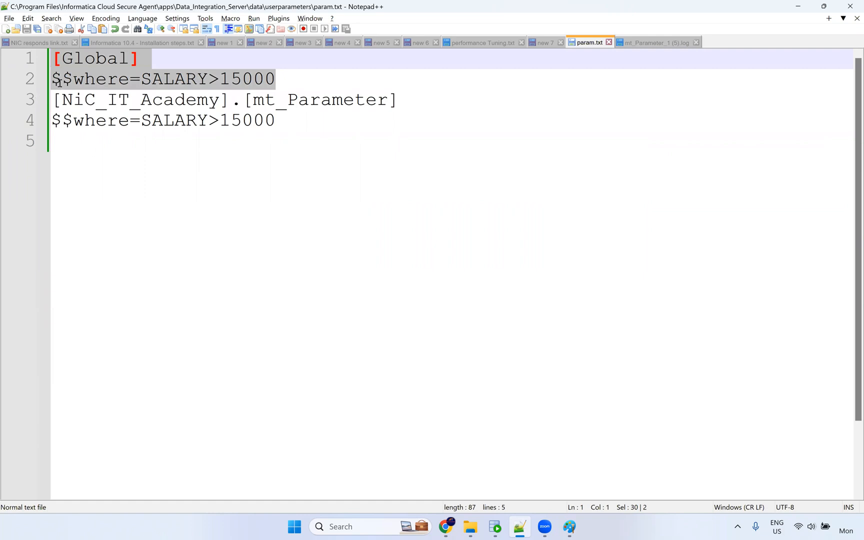
pyautogui.click(56, 80)
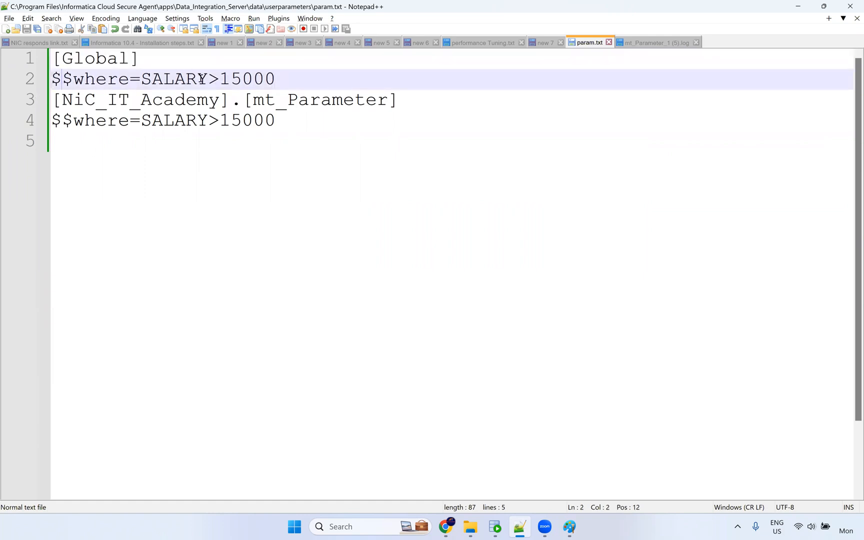
# Replace SALARY in the [Global] where clause with COMMISION_PCT.
pyautogui.moveTo(276, 80); pyautogui.dragTo(175, 81)
pyautogui.doubleClick(175, 81)
pyautogui.write('COm')
pyautogui.press('BackSpace')
pyautogui.write('MMIS')
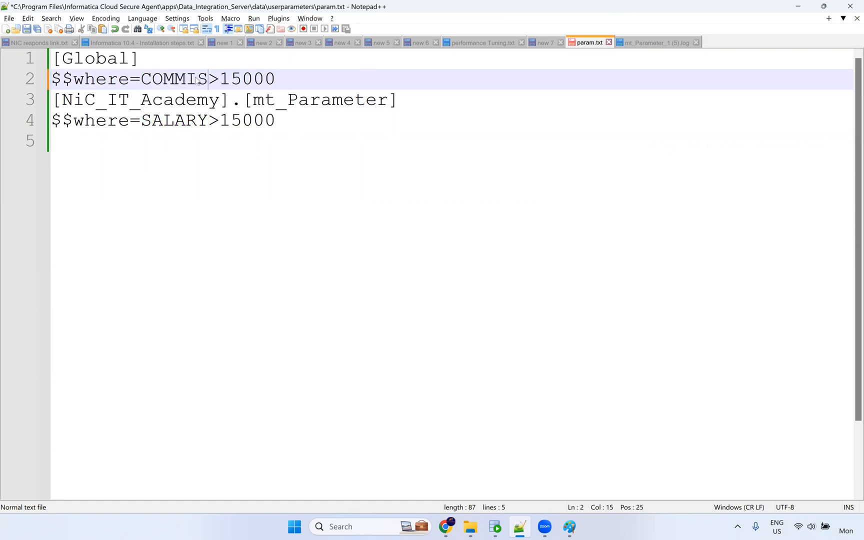
pyautogui.write('ION')
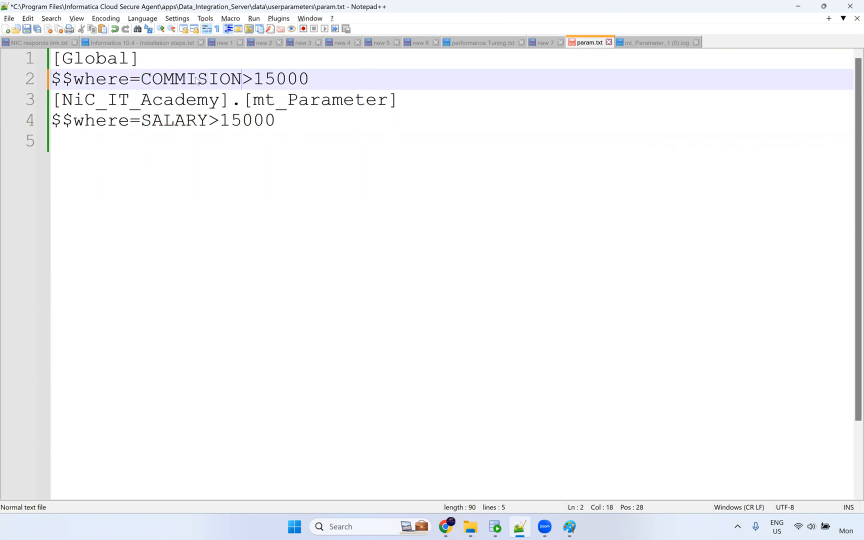
pyautogui.write('PCT')
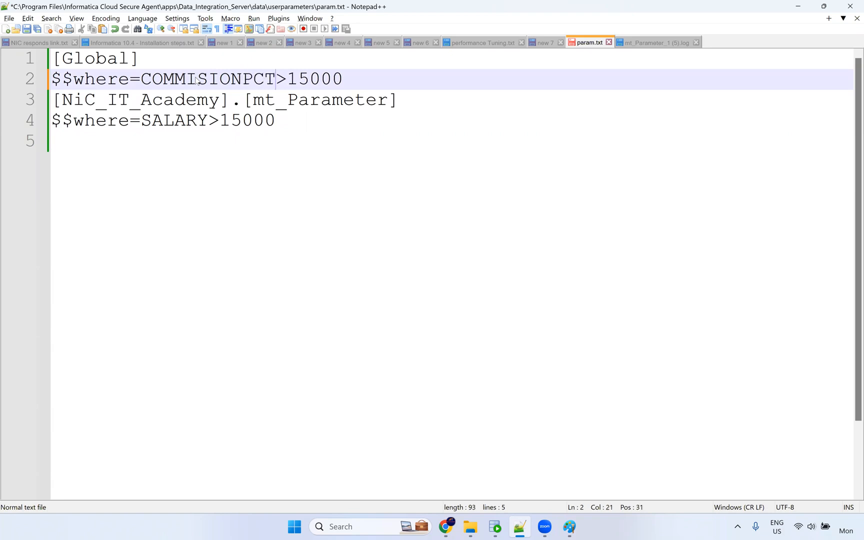
pyautogui.press('Left')
pyautogui.press('Left')
pyautogui.write('_')
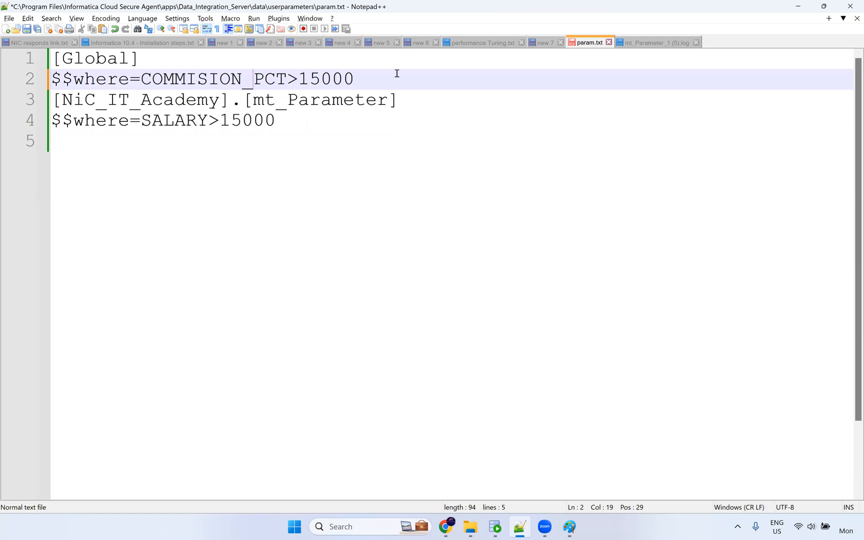
# Replace >15000 with IS NOT NULL, correct the spelling to COMMISSION, and save.
pyautogui.doubleClick(300, 79)
pyautogui.press('BackSpace')
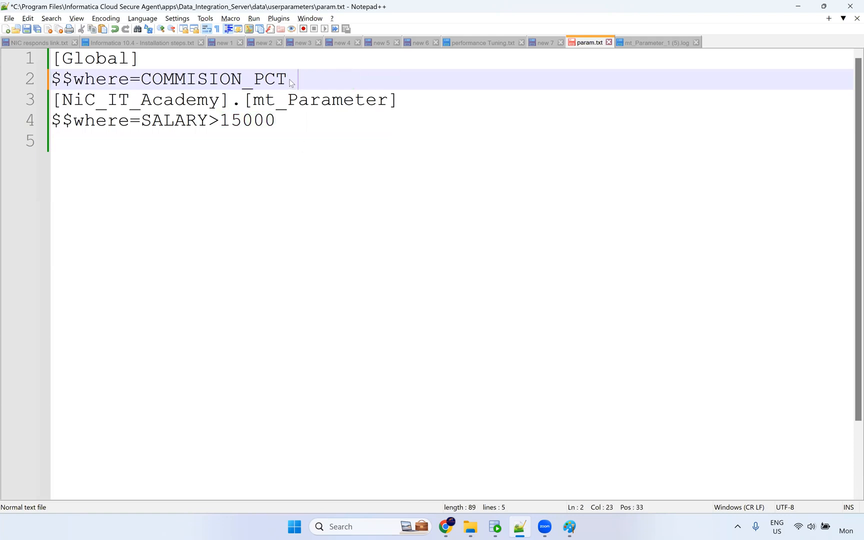
pyautogui.write('IS N')
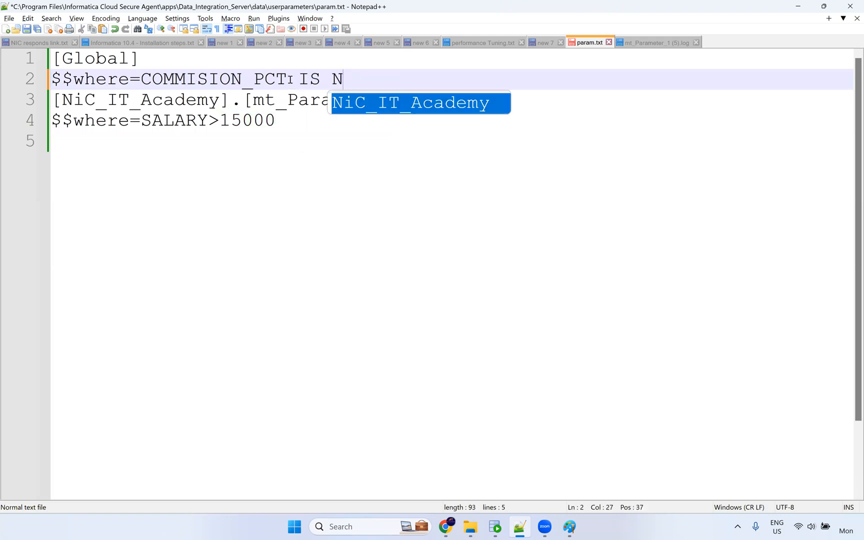
pyautogui.write('OT NULL')
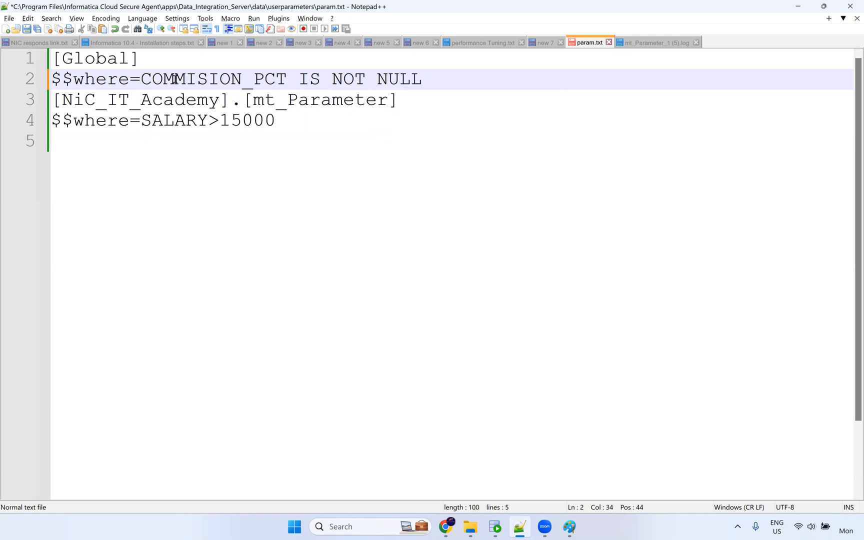
pyautogui.click(207, 79)
pyautogui.write('S')
pyautogui.click(279, 139)
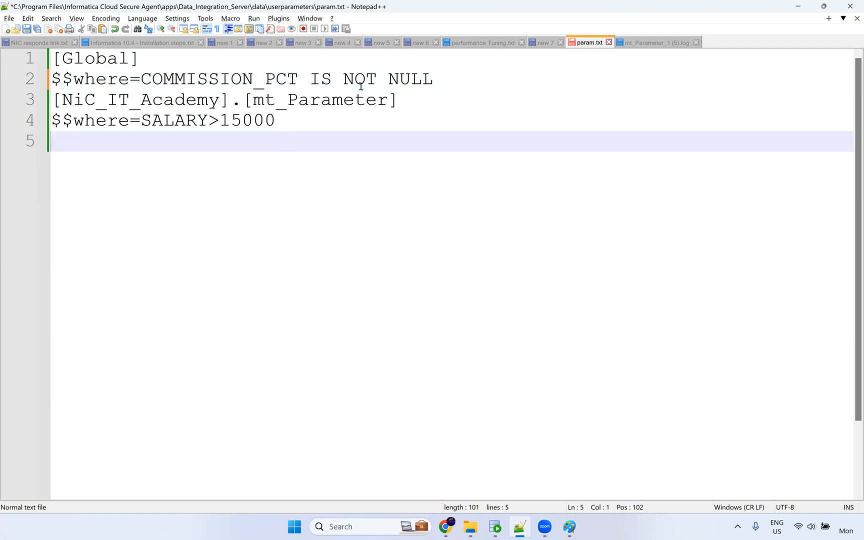
pyautogui.click(446, 85)
pyautogui.hotkey('ctrl', 's')
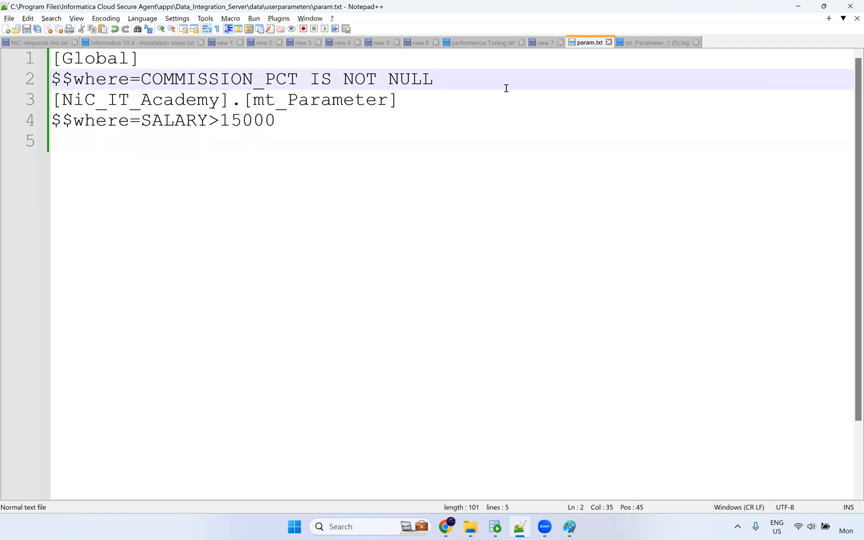
# Restart the failed mt_Parameter-3 job and confirm the rerun.
pyautogui.click(436, 528)
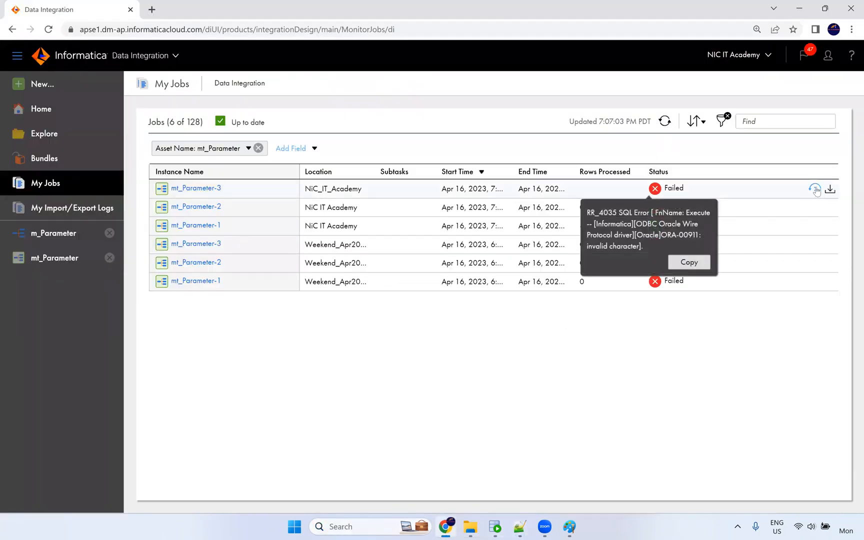
pyautogui.click(816, 190)
pyautogui.click(473, 307)
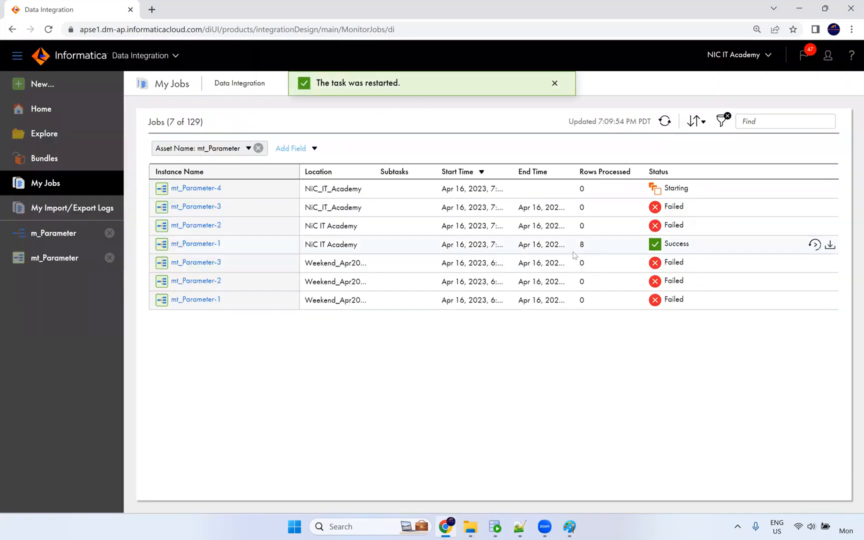
pyautogui.moveTo(594, 253); pyautogui.dragTo(571, 256)
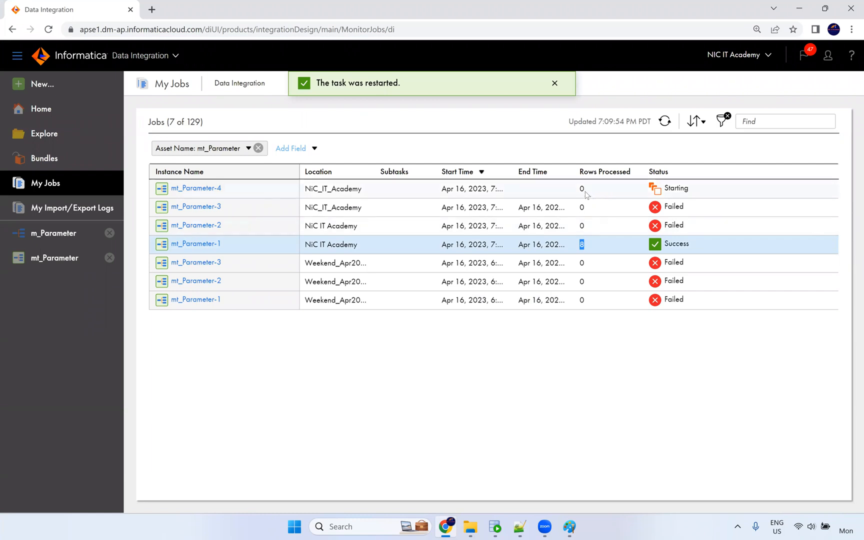
pyautogui.moveTo(586, 191); pyautogui.dragTo(569, 195)
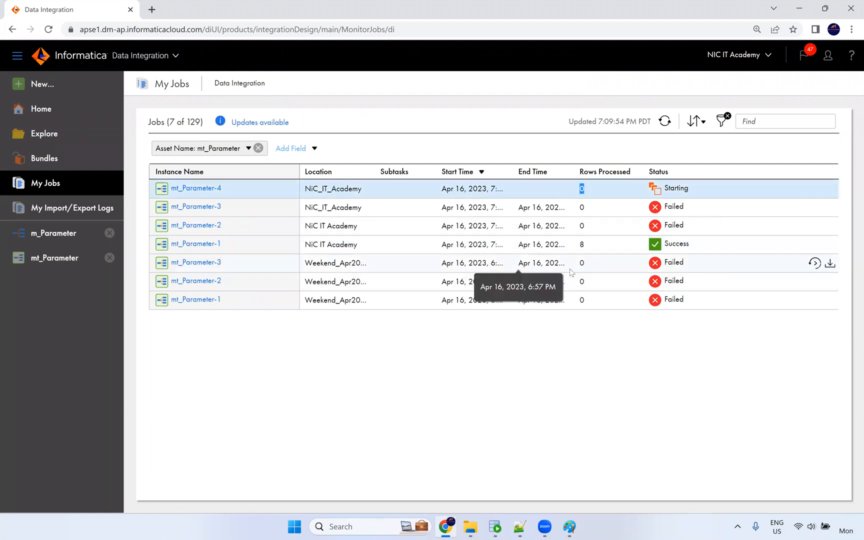
# Refresh until the new run succeeds with 34 rows, then view the mt_Parameter-4 run details.
pyautogui.click(666, 122)
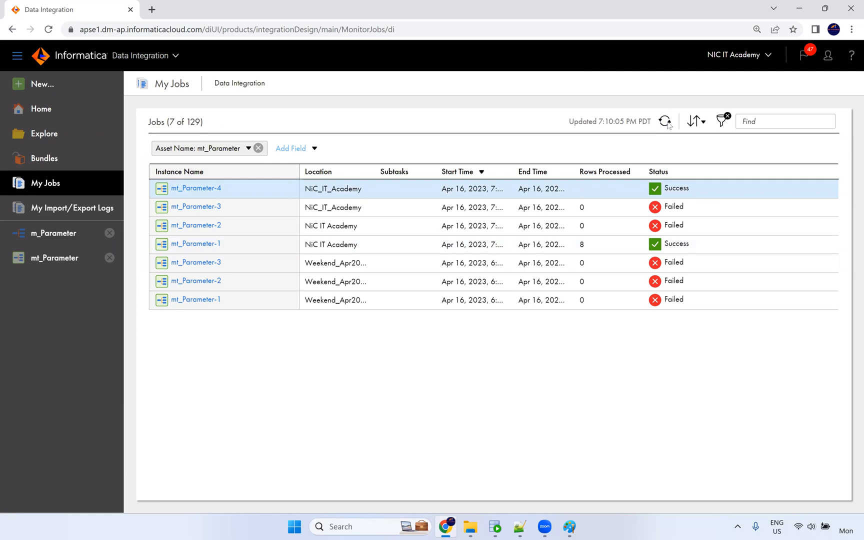
pyautogui.click(667, 124)
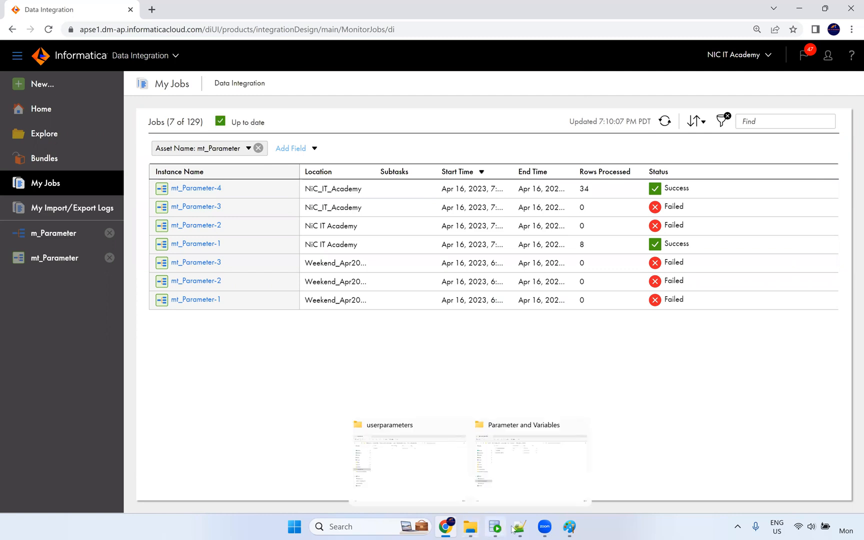
pyautogui.click(666, 125)
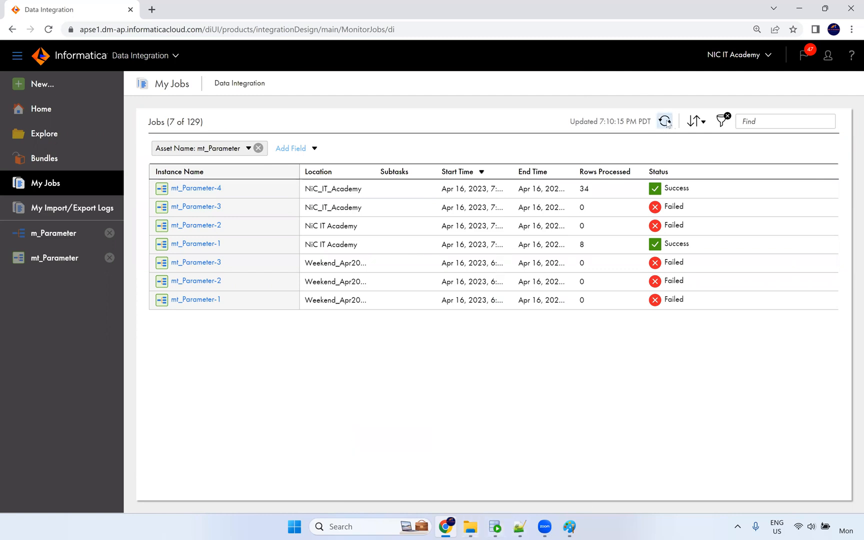
pyautogui.doubleClick(589, 189)
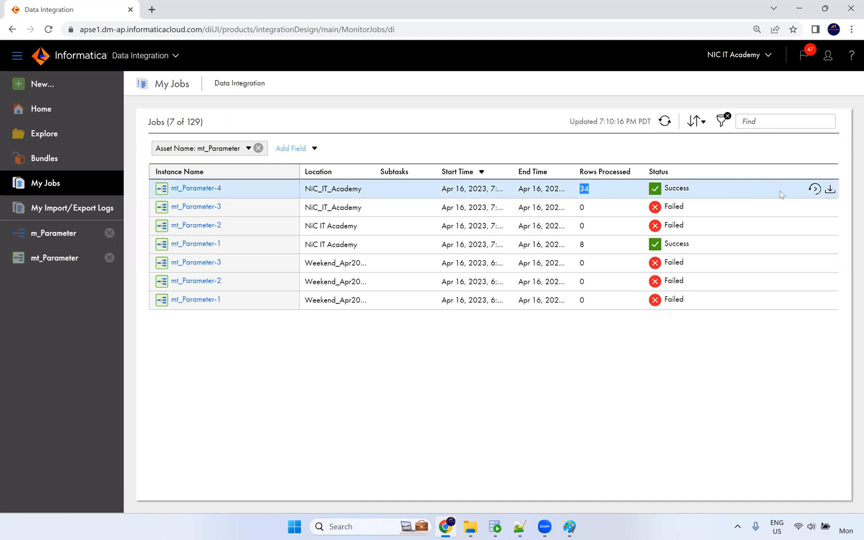
pyautogui.click(215, 190)
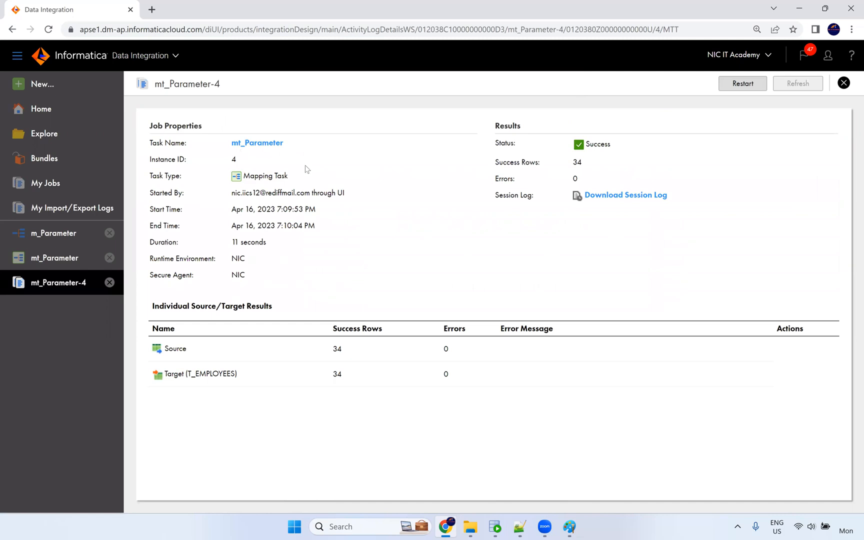
pyautogui.doubleClick(342, 348)
# In param.txt, review the project name and the Global $$where=COMMISSION_PCT IS NOT NULL clause.
pyautogui.hotkey('alt', 'Tab')
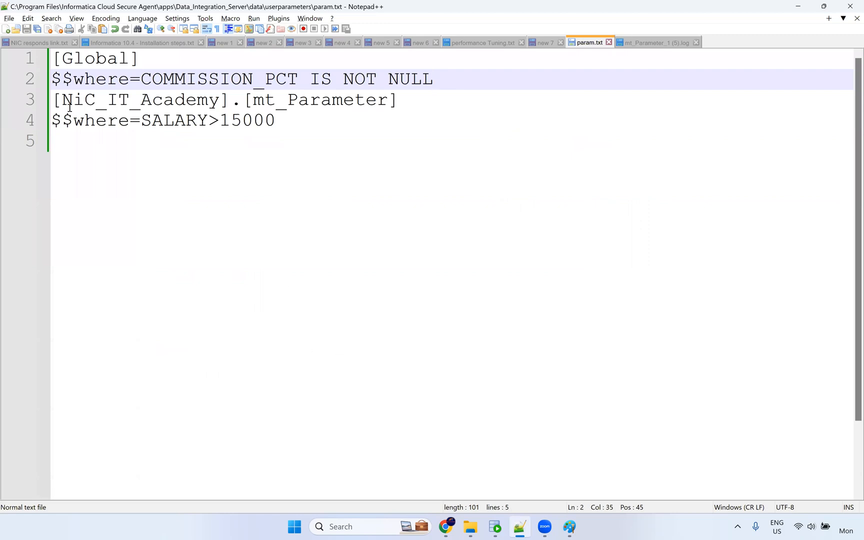
pyautogui.moveTo(63, 102); pyautogui.dragTo(118, 104)
pyautogui.click(109, 102)
pyautogui.click(107, 107)
pyautogui.click(138, 108)
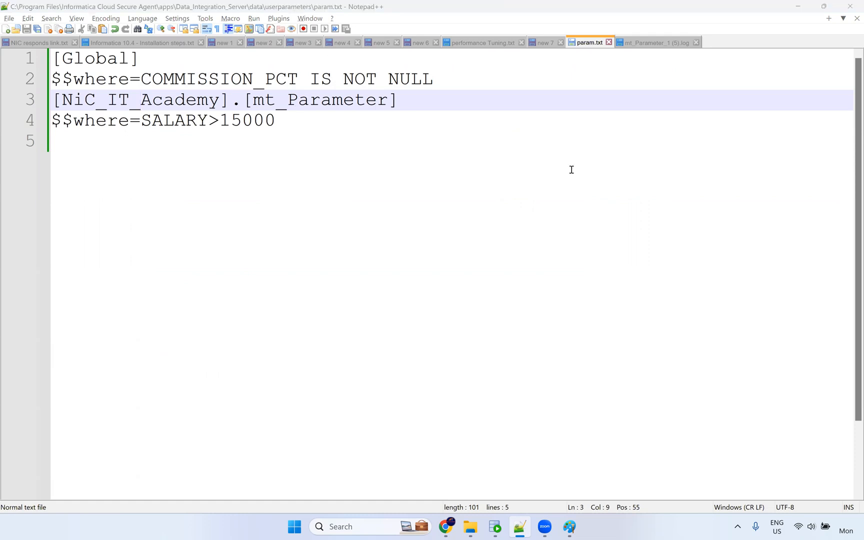
pyautogui.doubleClick(109, 80)
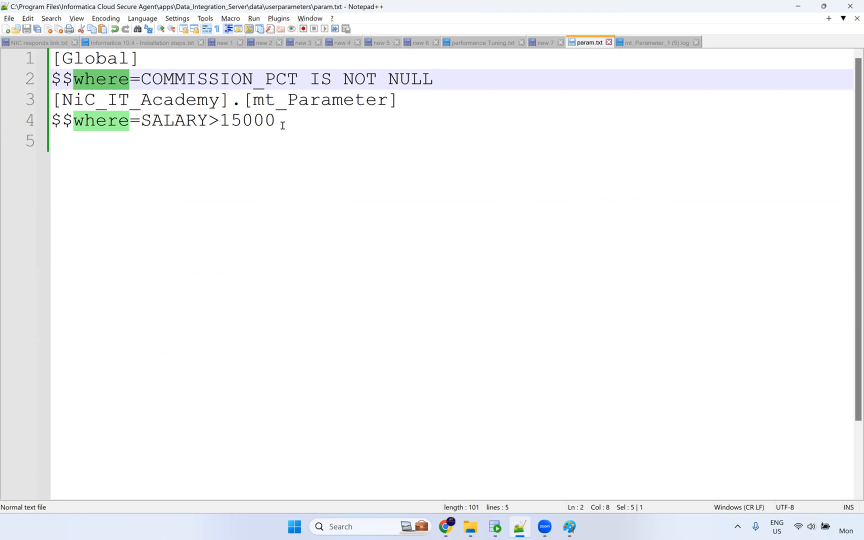
pyautogui.moveTo(287, 123); pyautogui.dragTo(33, 116)
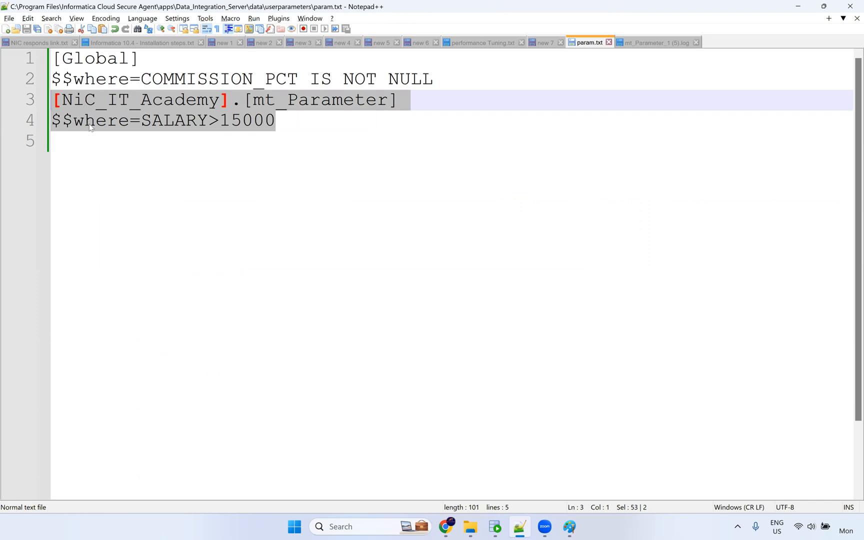
pyautogui.click(61, 120)
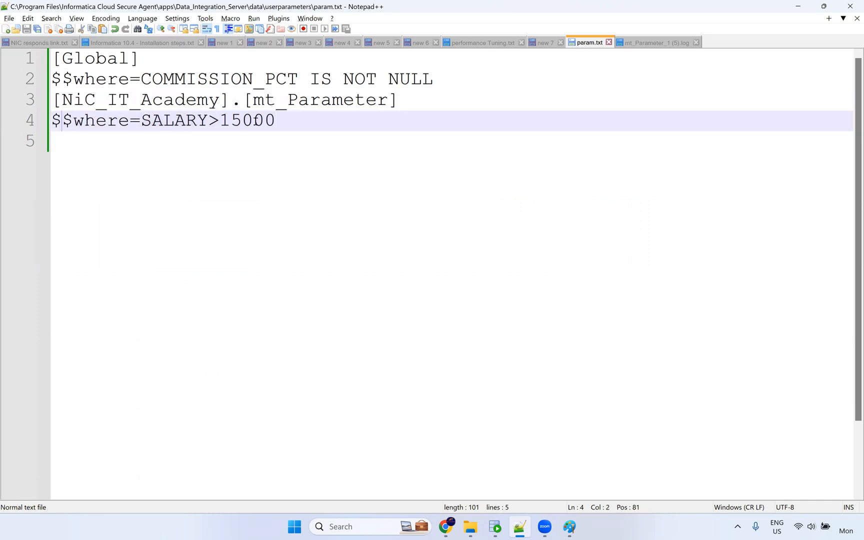
pyautogui.click(30, 120)
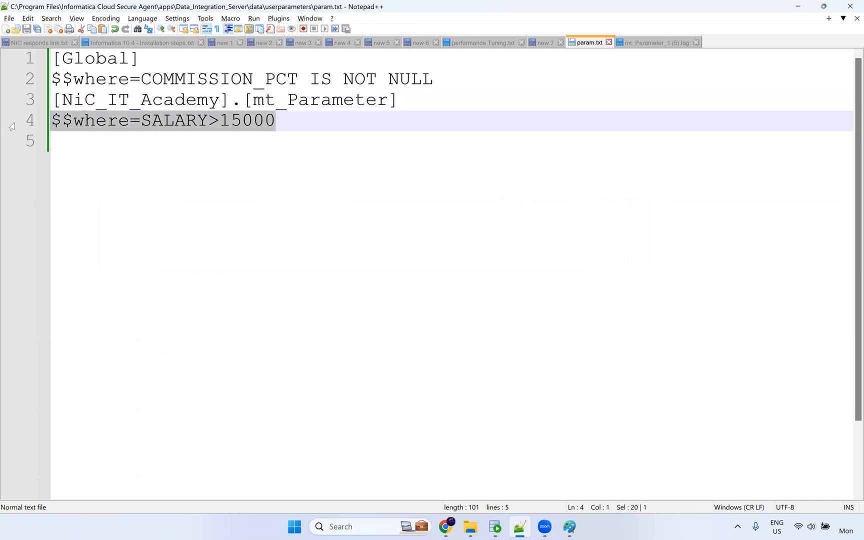
pyautogui.doubleClick(111, 80)
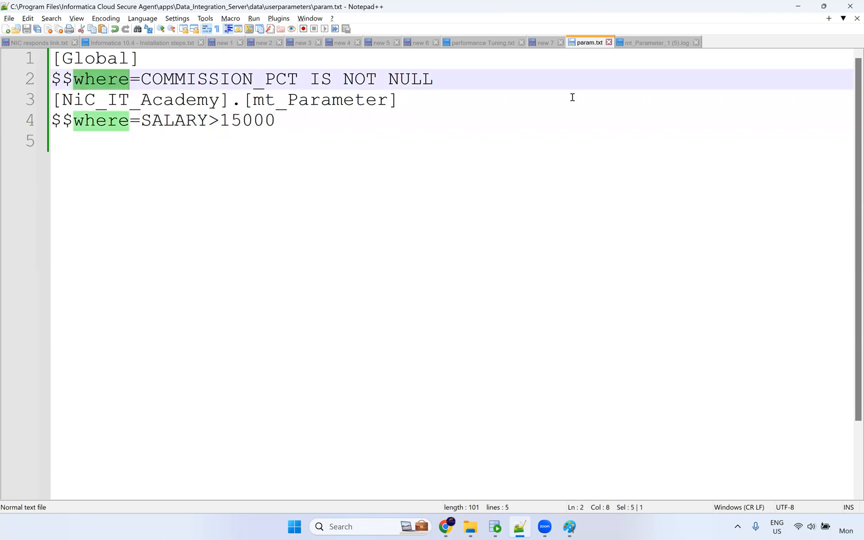
# Review the [NiC_IT_Academy].[mt_Parameter] section and its $$where=SALARY>15000 line.
pyautogui.moveTo(273, 121); pyautogui.dragTo(52, 100)
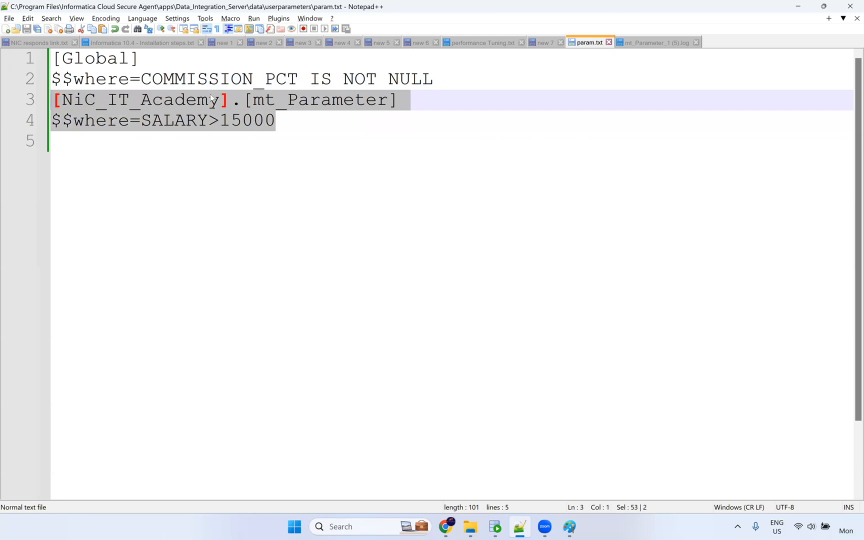
pyautogui.moveTo(229, 100); pyautogui.dragTo(10, 101)
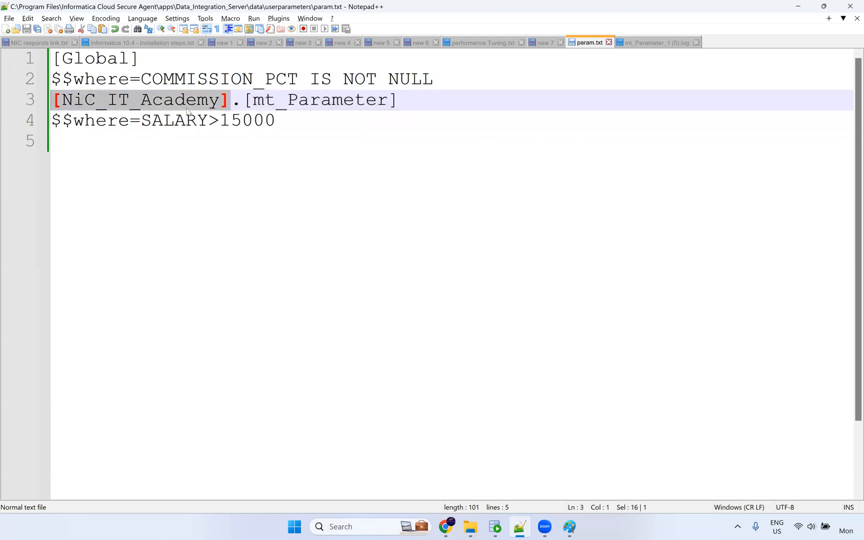
pyautogui.click(435, 97)
pyautogui.hotkey('ctrl', 'alt', 'b')
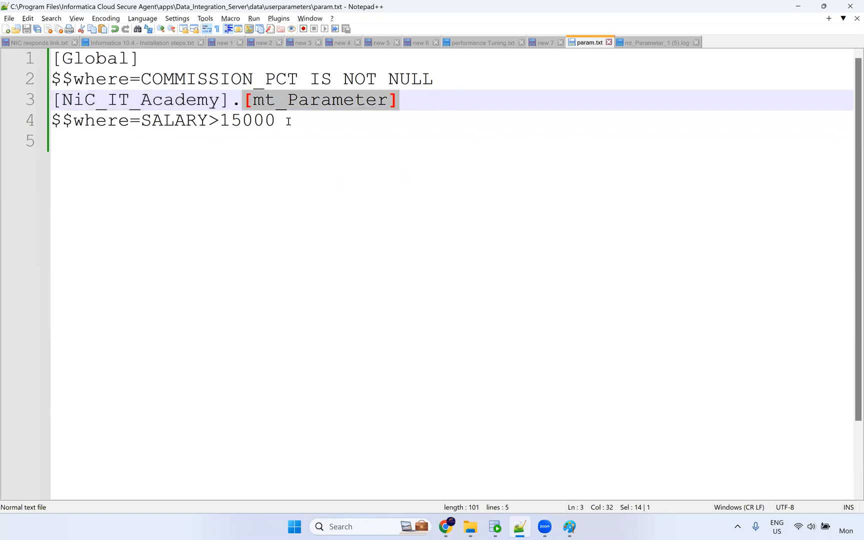
pyautogui.moveTo(288, 121); pyautogui.dragTo(27, 119)
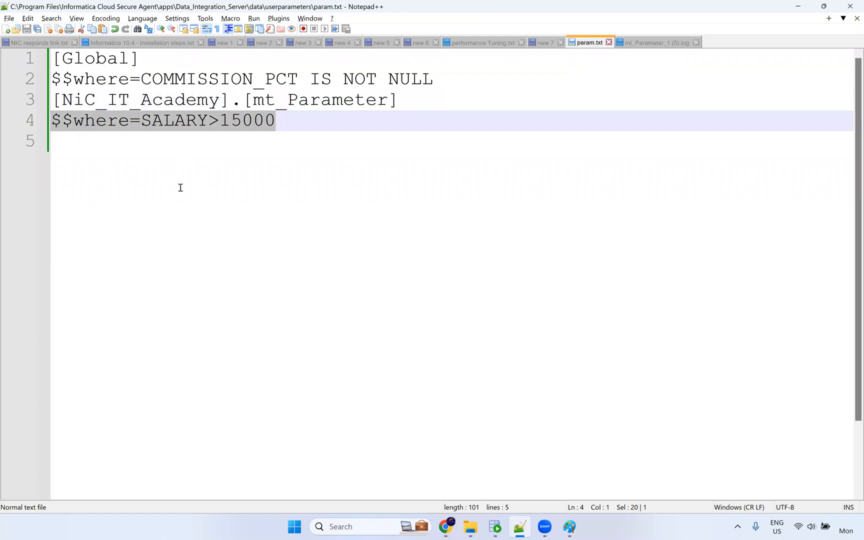
pyautogui.doubleClick(117, 121)
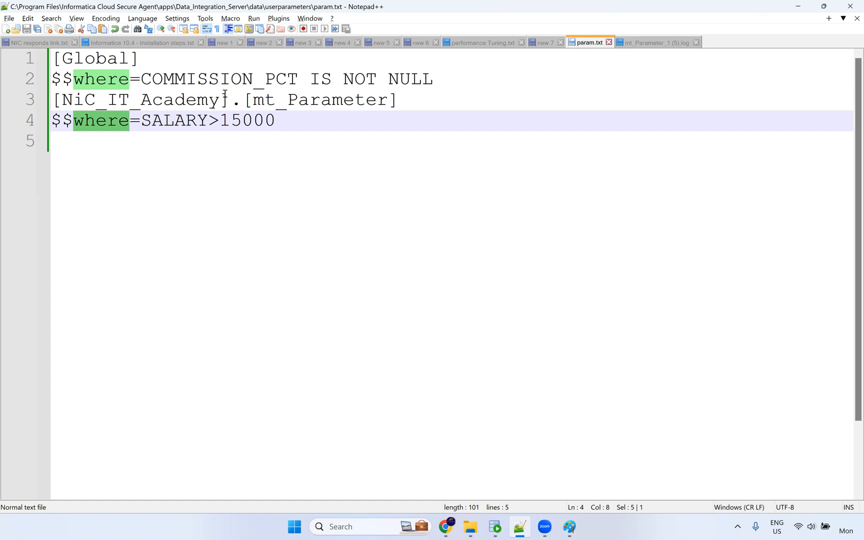
pyautogui.click(393, 115)
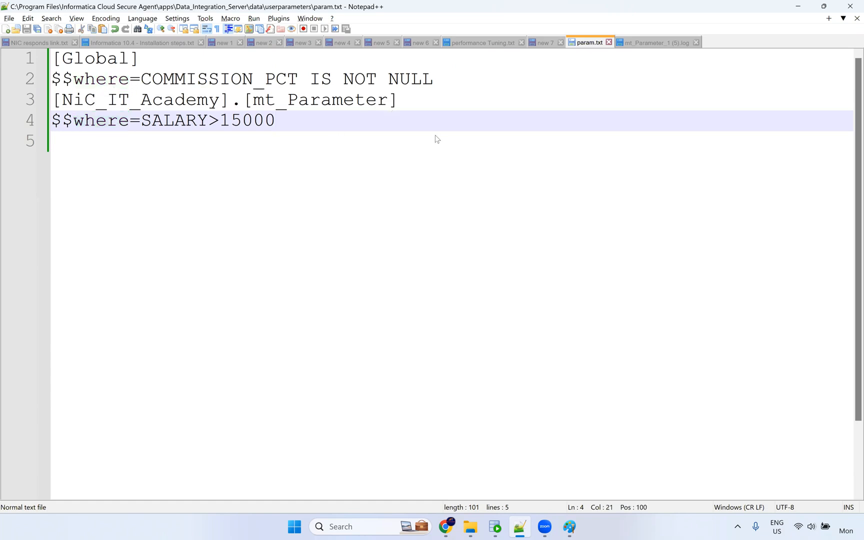
pyautogui.hotkey('alt', 'Tab')
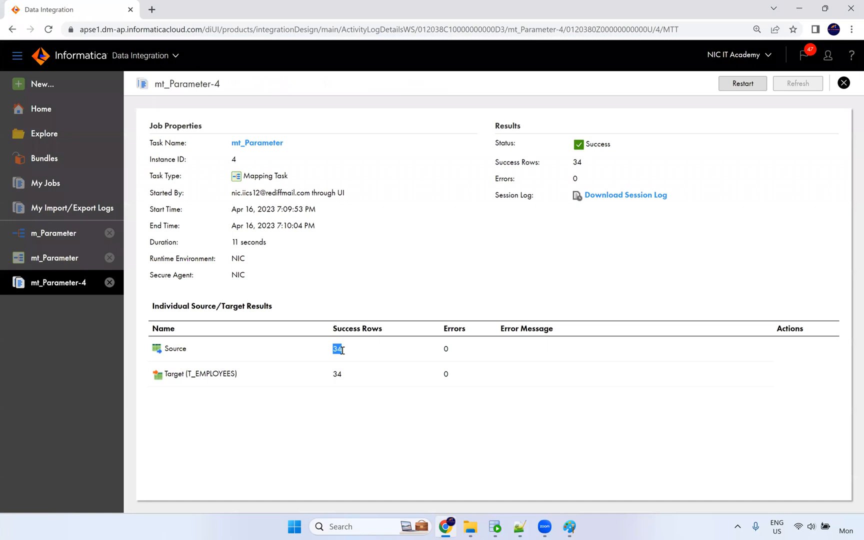
# Show m_Parameter's Source settings: the Oracle_Src connection and the EMPLOYEES object.
pyautogui.doubleClick(341, 349)
pyautogui.click(72, 235)
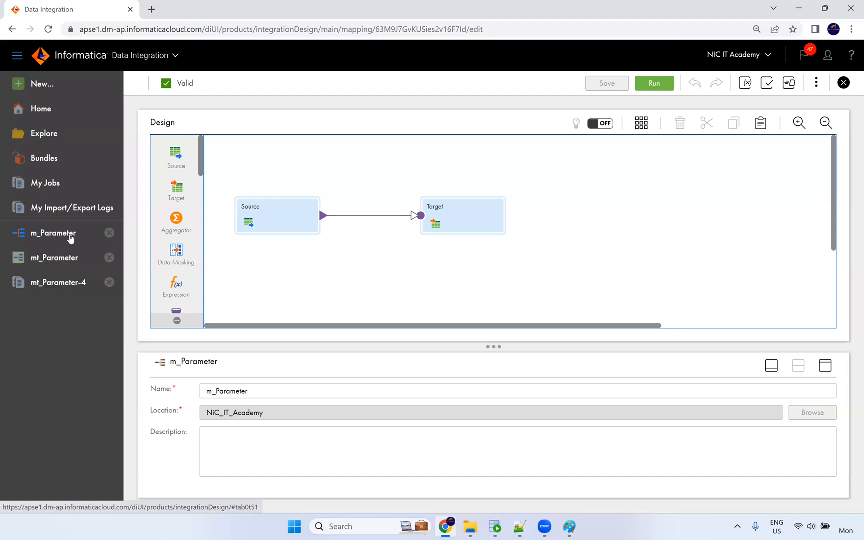
pyautogui.click(282, 224)
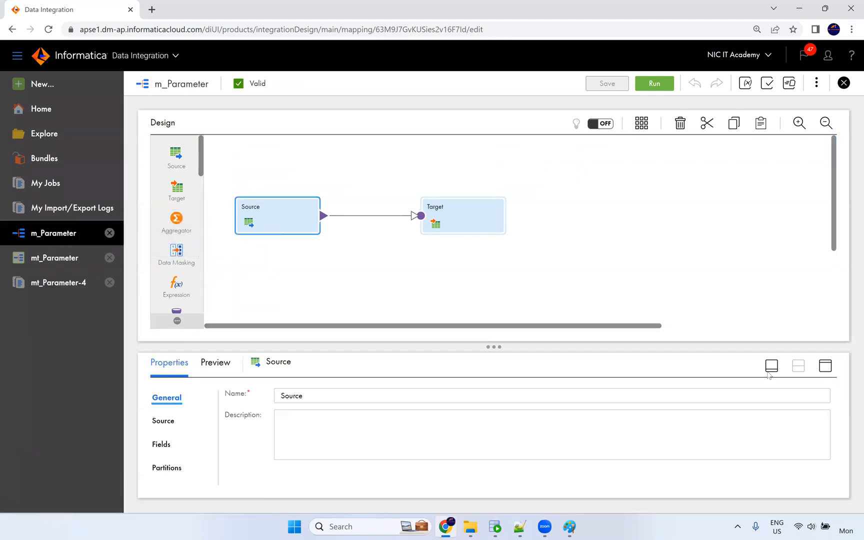
pyautogui.click(826, 366)
pyautogui.click(164, 178)
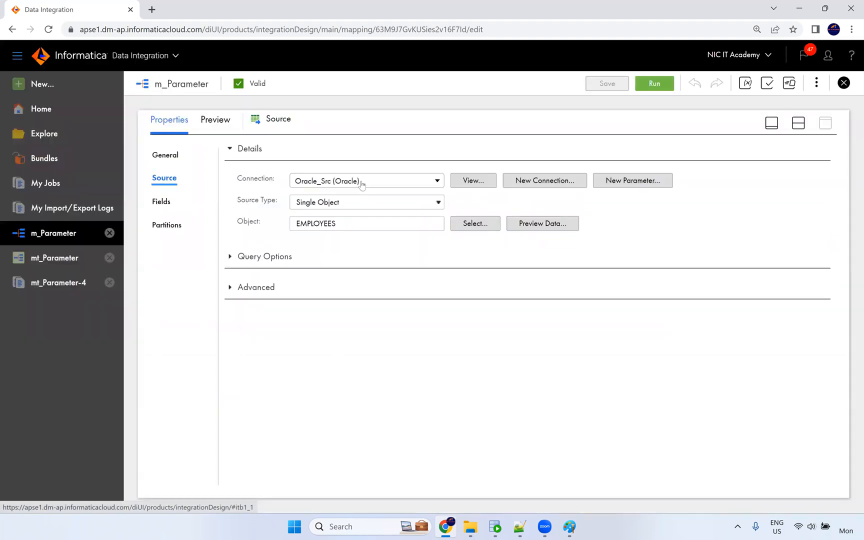
pyautogui.click(360, 183)
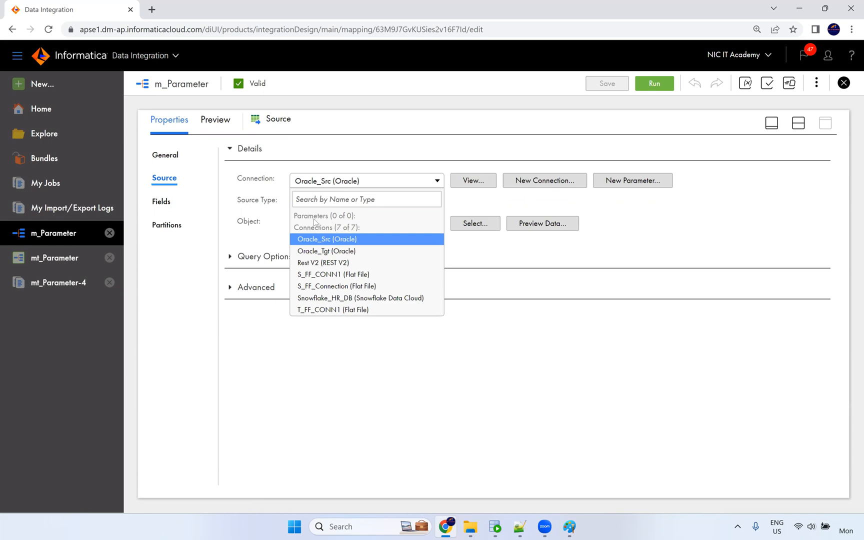
# Keep Oracle_Src, then create source parameter src_conn as an Oracle connection overridable at run time.
pyautogui.click(461, 214)
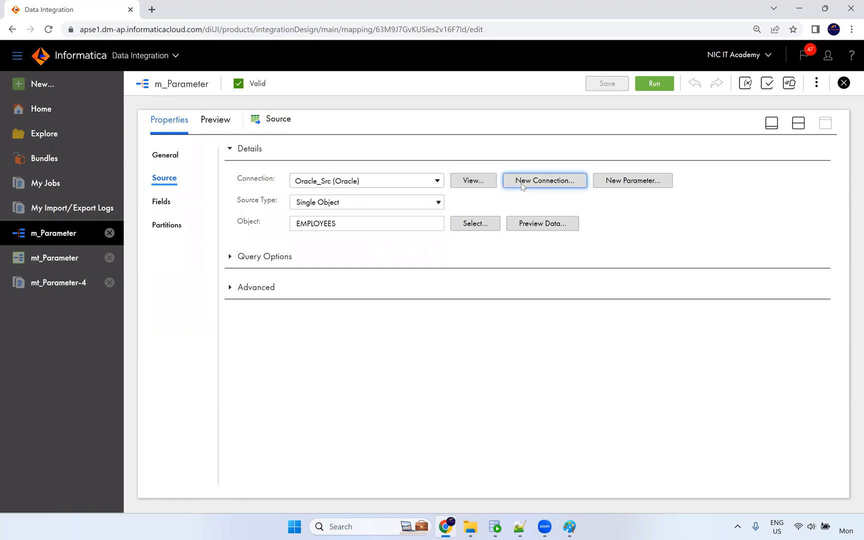
pyautogui.click(486, 183)
pyautogui.click(615, 184)
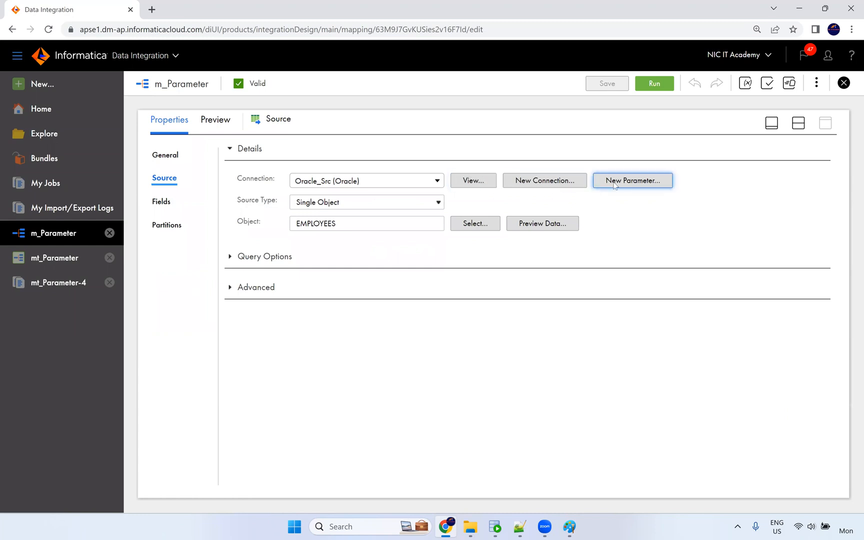
pyautogui.click(605, 184)
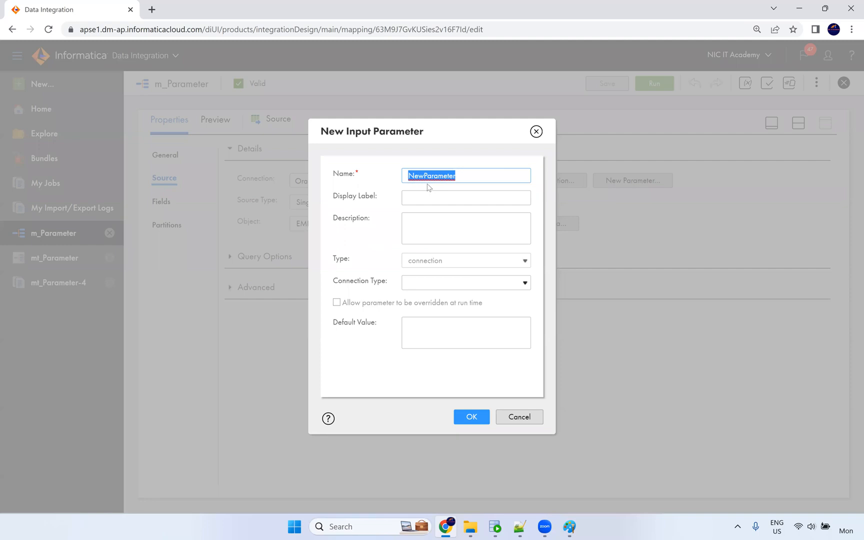
pyautogui.write('src_conn')
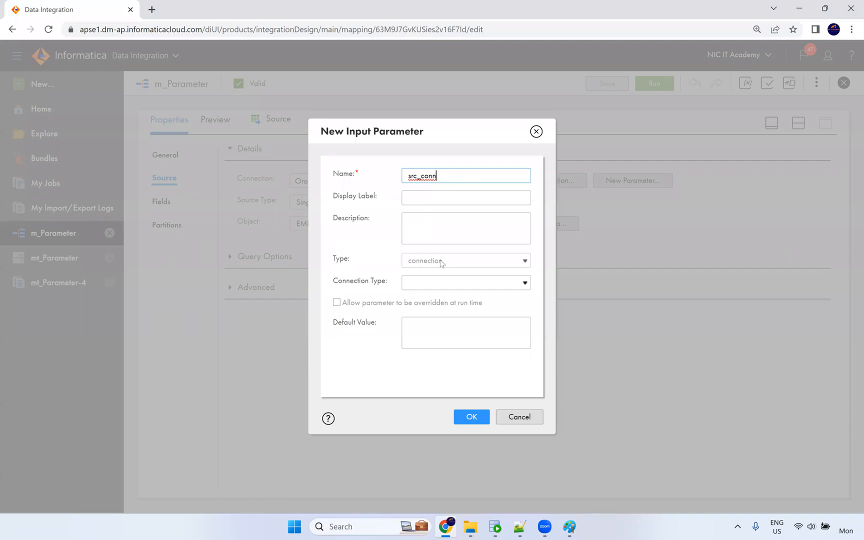
pyautogui.click(420, 286)
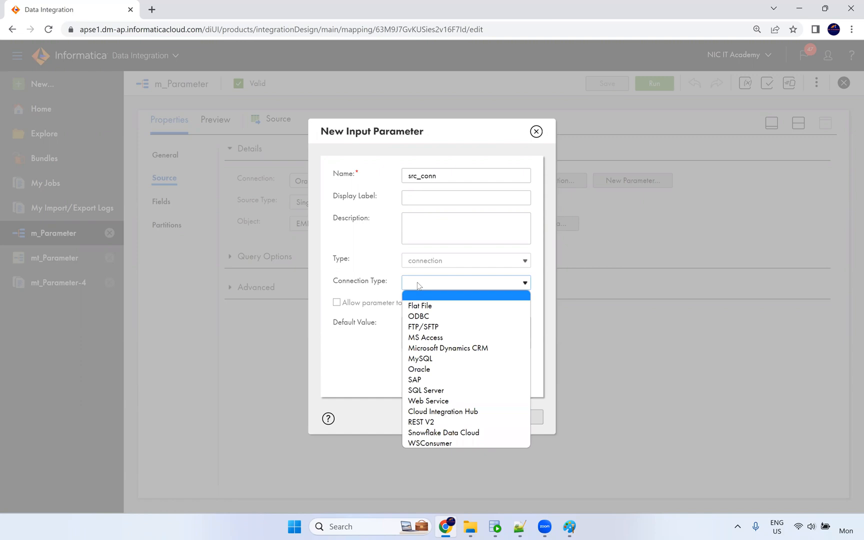
pyautogui.click(434, 370)
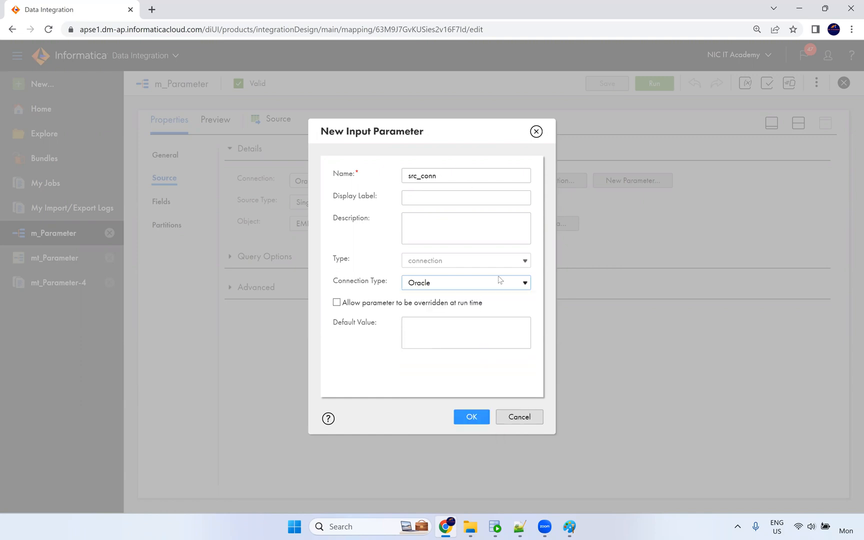
pyautogui.click(336, 303)
pyautogui.click(337, 302)
pyautogui.click(405, 324)
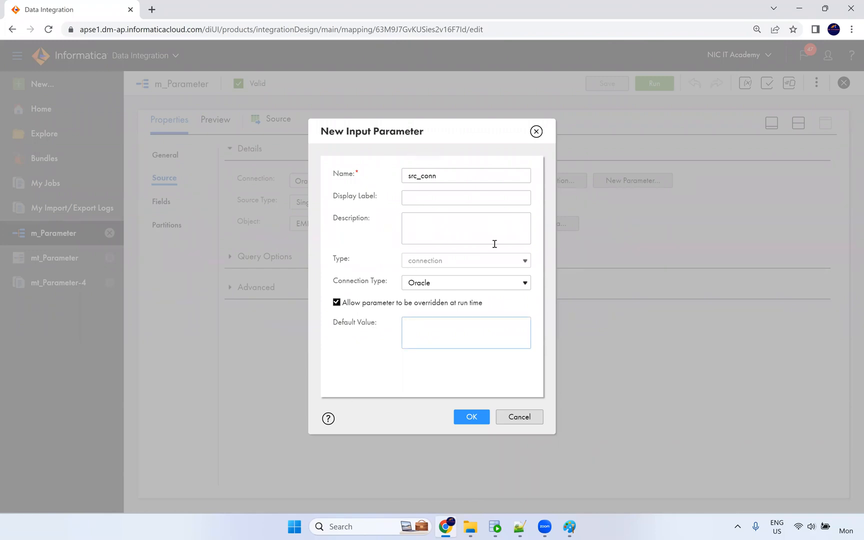
pyautogui.click(472, 417)
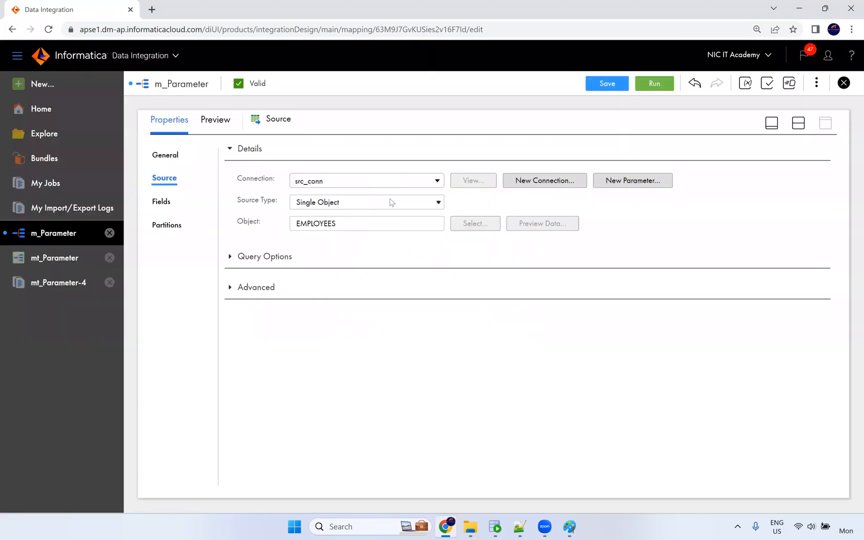
# Select the mapping's Target and bring up its connection options.
pyautogui.click(799, 122)
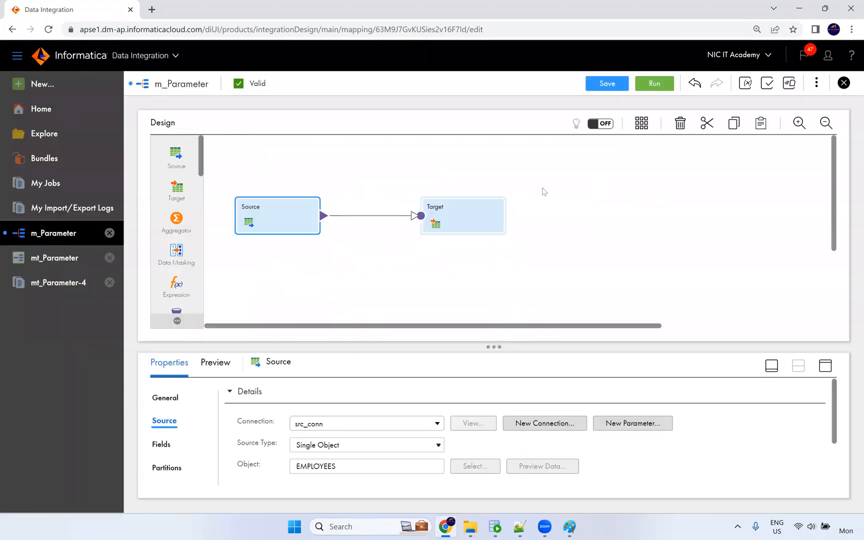
pyautogui.click(466, 212)
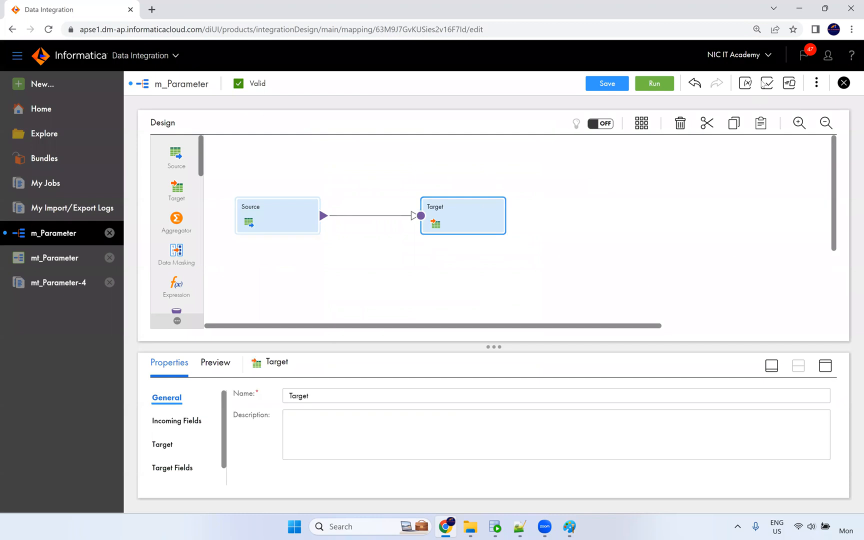
pyautogui.click(745, 83)
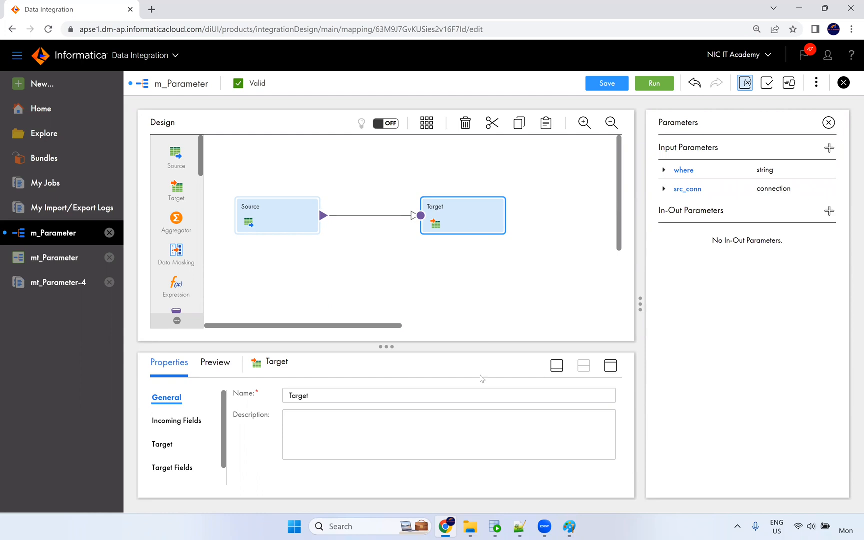
pyautogui.click(610, 367)
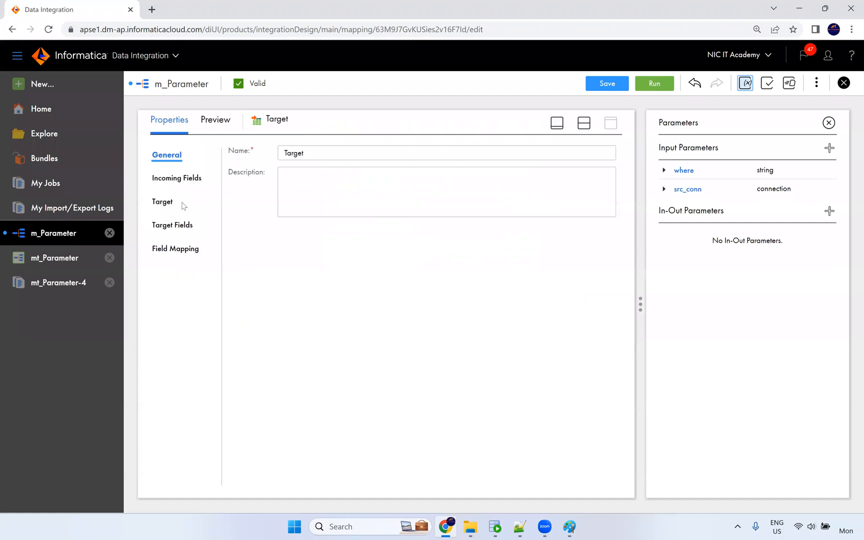
pyautogui.click(182, 203)
pyautogui.click(359, 182)
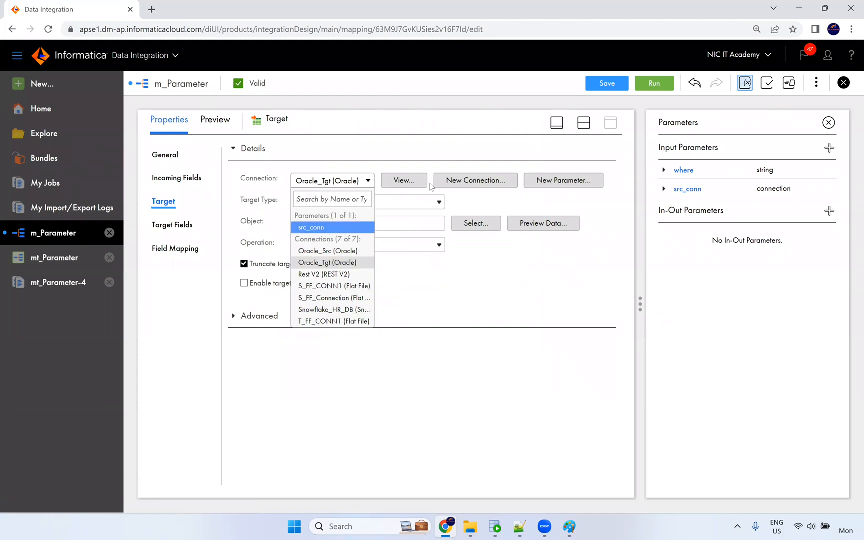
# Create target parameter tgt_conn as an overridable Oracle connection and save the m_Parameter mapping.
pyautogui.click(561, 183)
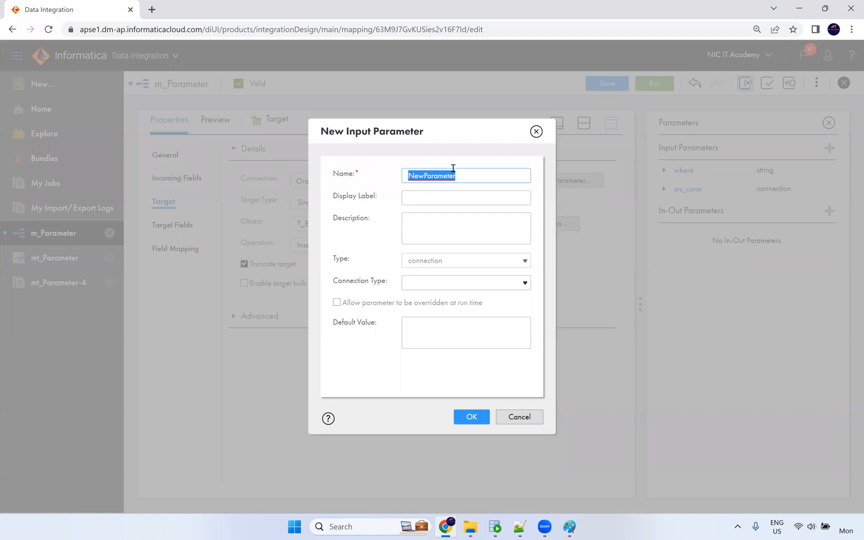
pyautogui.press('BackSpace')
pyautogui.click(440, 284)
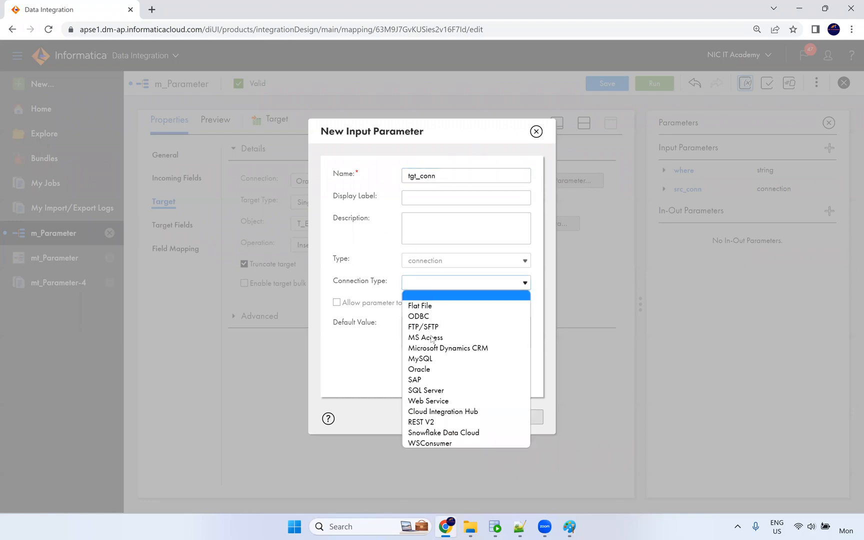
pyautogui.click(427, 369)
pyautogui.click(337, 305)
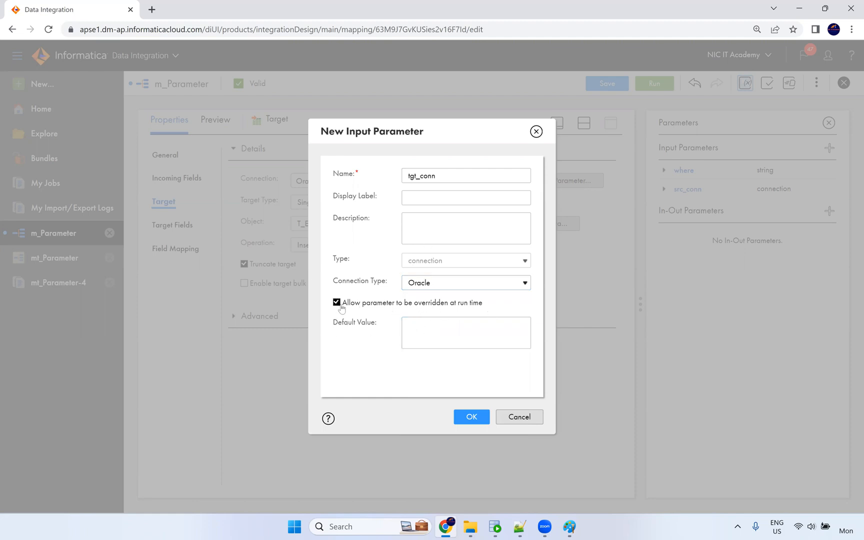
pyautogui.click(473, 418)
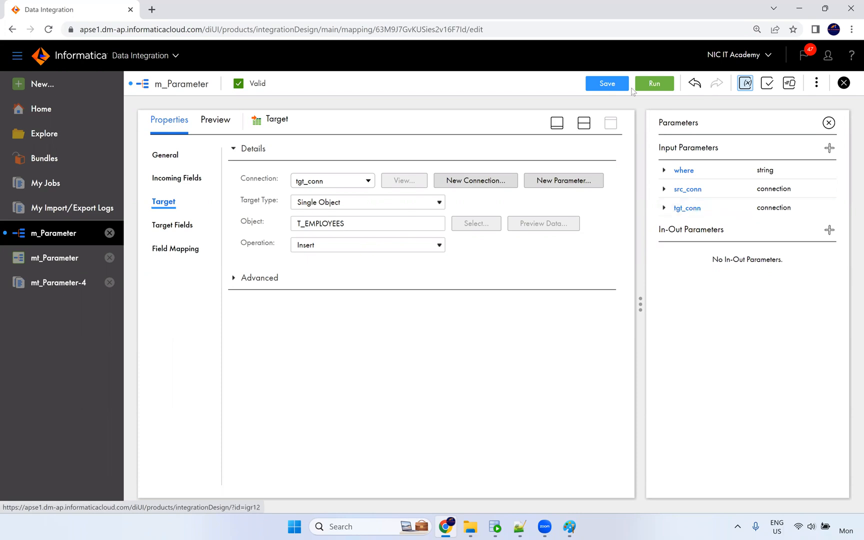
pyautogui.click(608, 84)
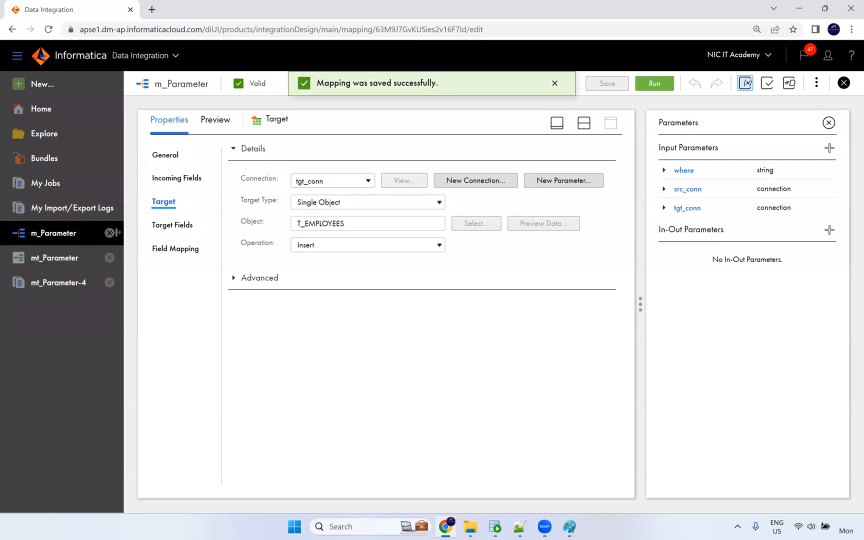
pyautogui.click(72, 258)
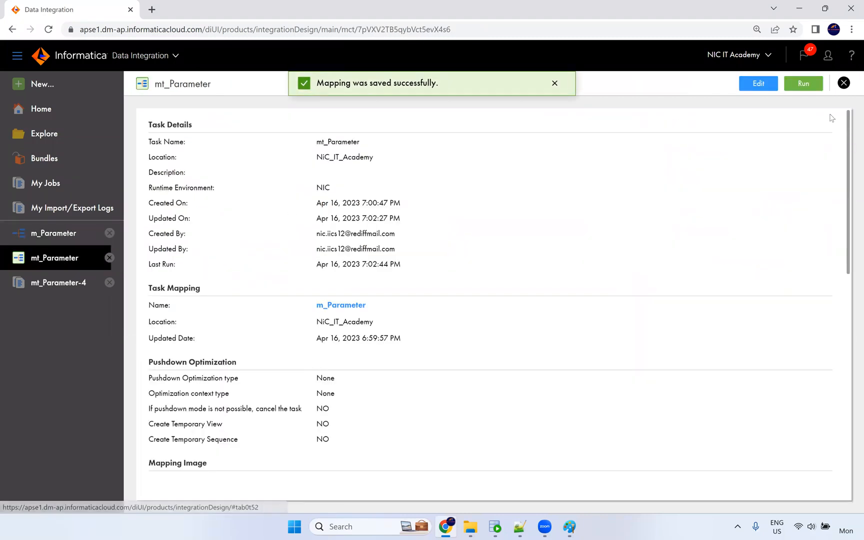
# Edit mt_Parameter and assign Oracle_Src to the src_conn source parameter.
pyautogui.click(768, 83)
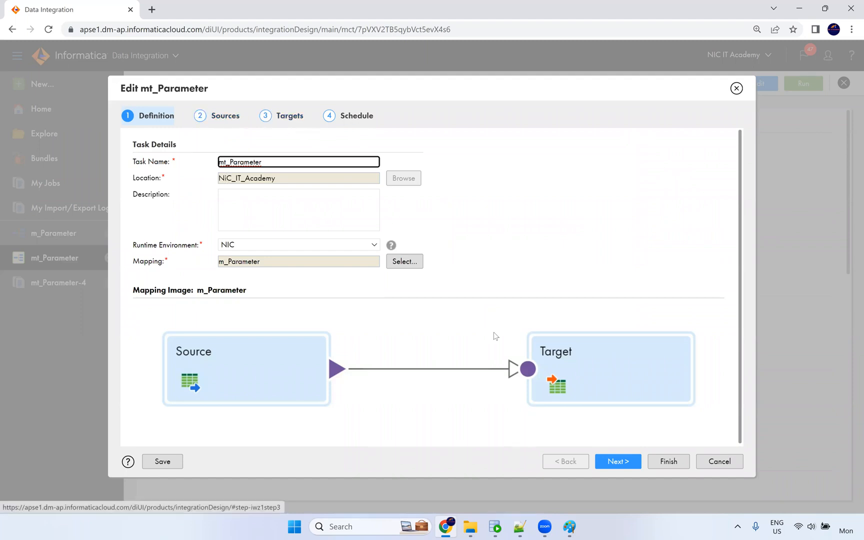
pyautogui.click(628, 462)
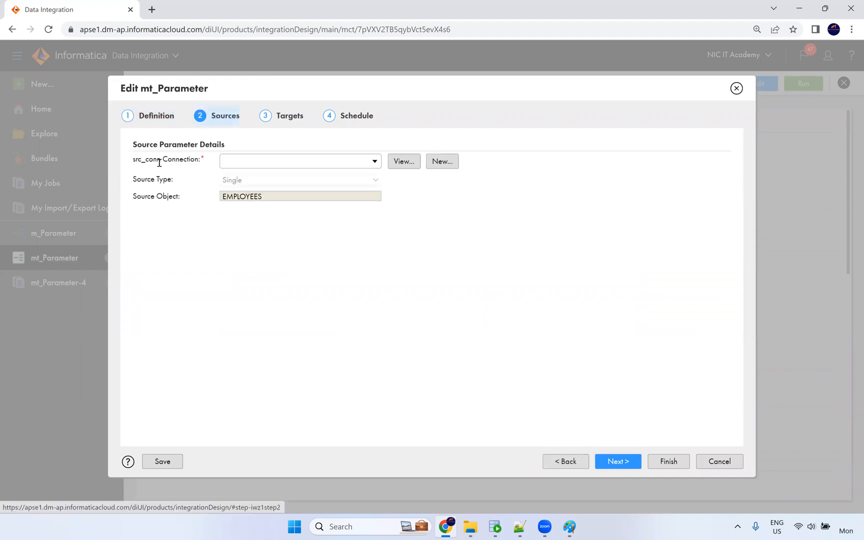
pyautogui.moveTo(142, 159); pyautogui.dragTo(154, 159)
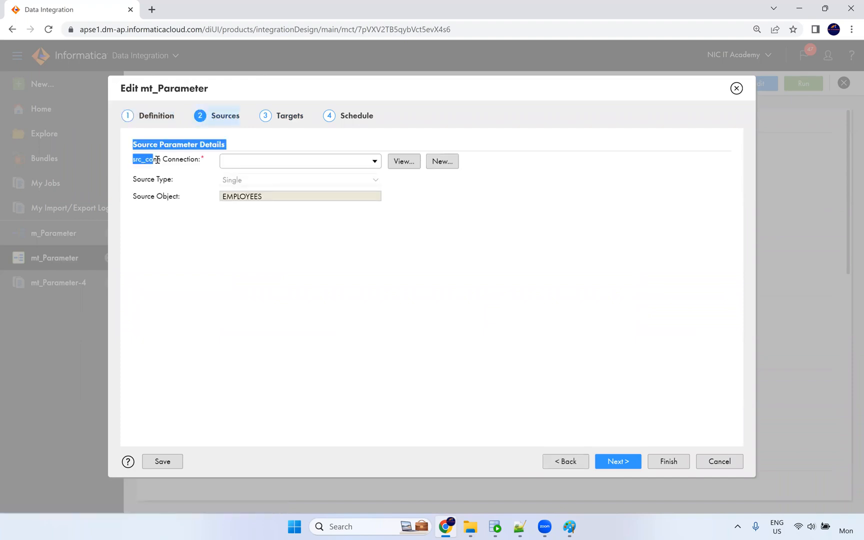
pyautogui.doubleClick(166, 159)
pyautogui.click(256, 166)
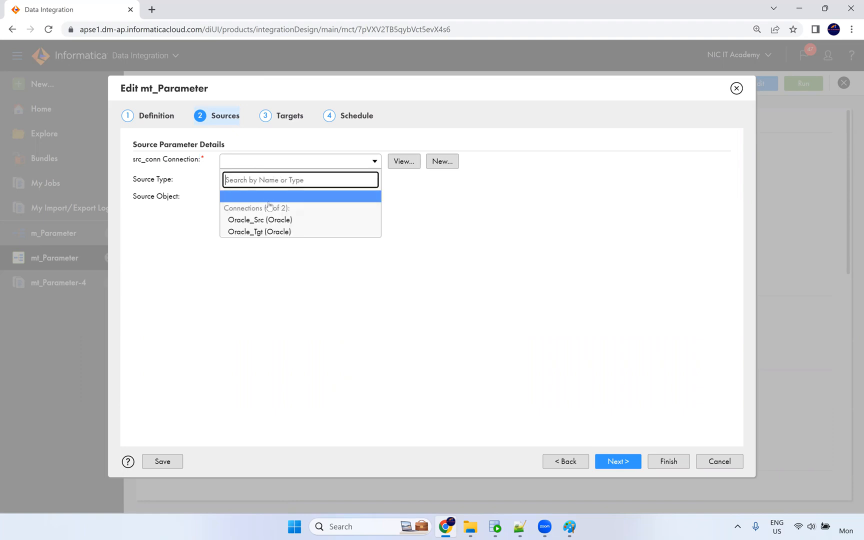
pyautogui.click(273, 220)
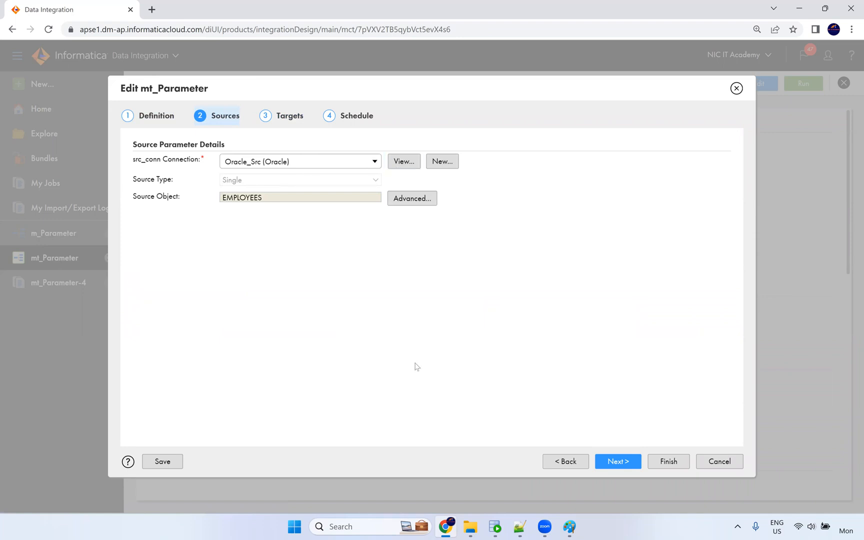
# Assign Oracle_Src to tgt_conn and enable Truncate Target.
pyautogui.click(612, 462)
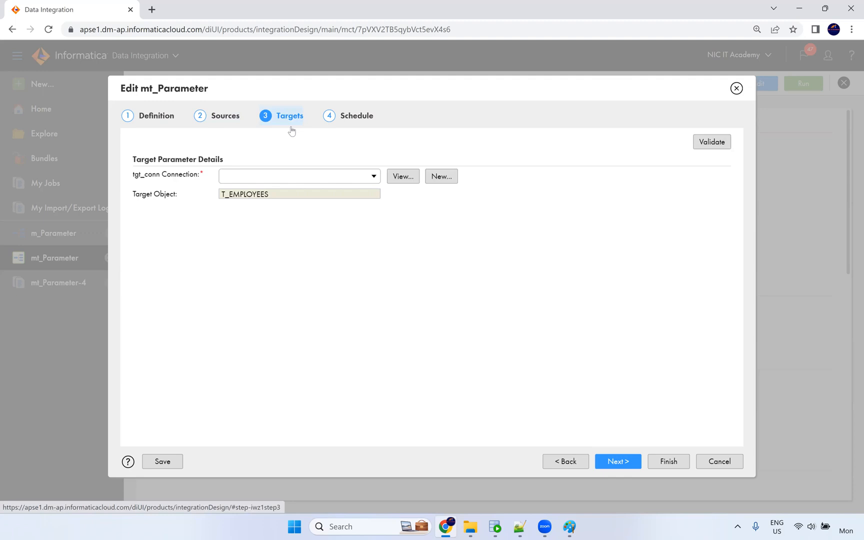
pyautogui.click(265, 179)
pyautogui.click(256, 235)
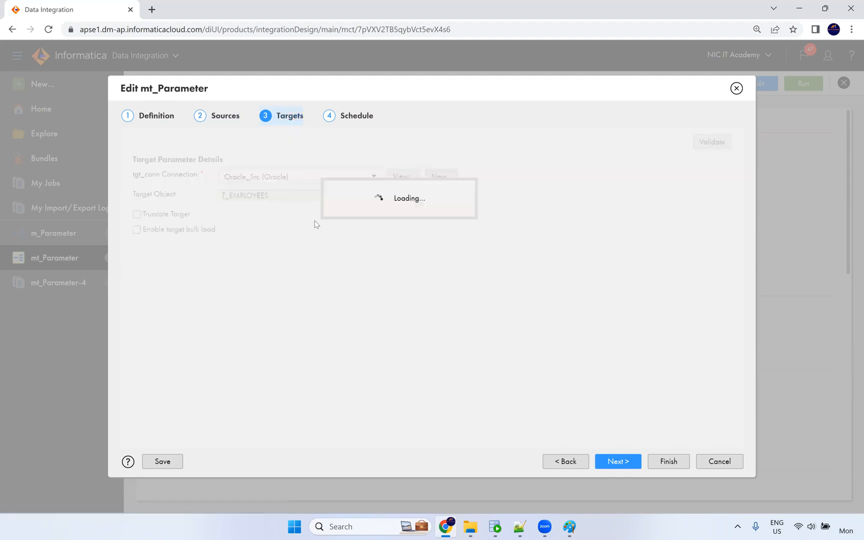
pyautogui.click(179, 216)
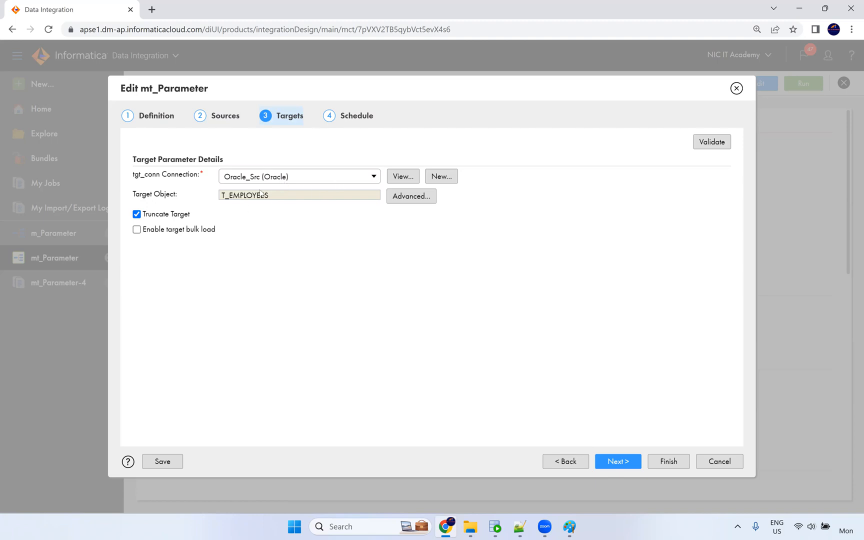
pyautogui.doubleClick(142, 175)
# Finish the task on the Schedule step with param.txt as the parameter file.
pyautogui.click(617, 467)
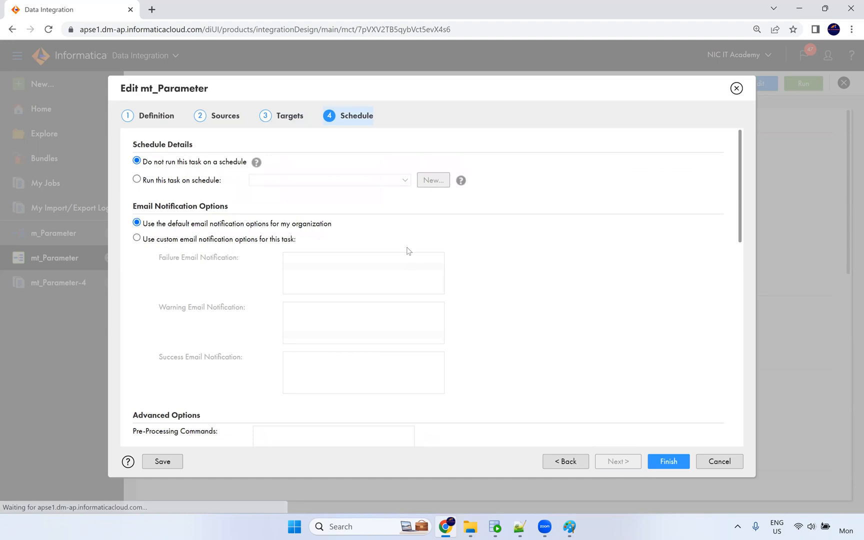
pyautogui.scroll(-10, 335, 264)
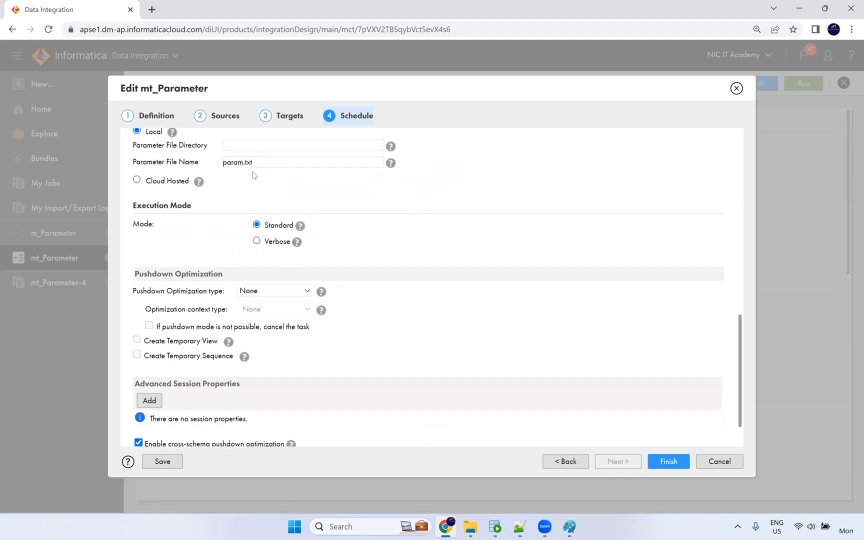
pyautogui.click(657, 462)
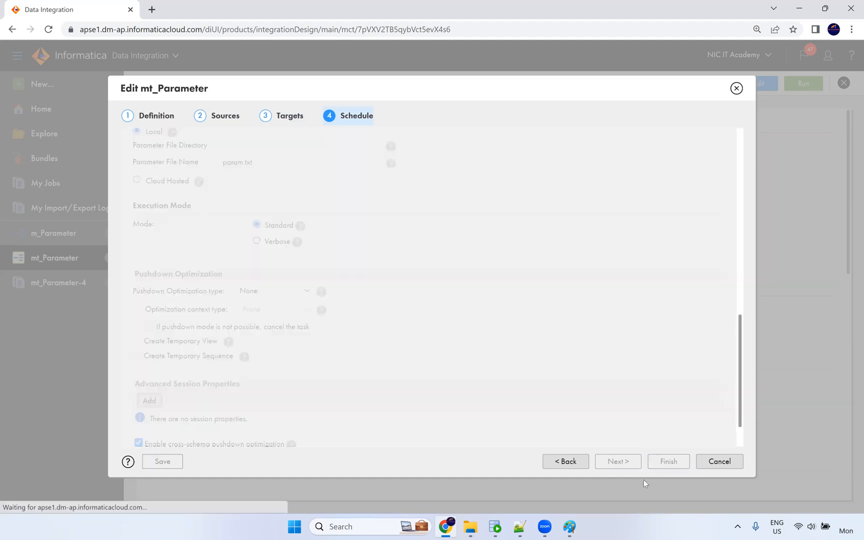
pyautogui.click(520, 527)
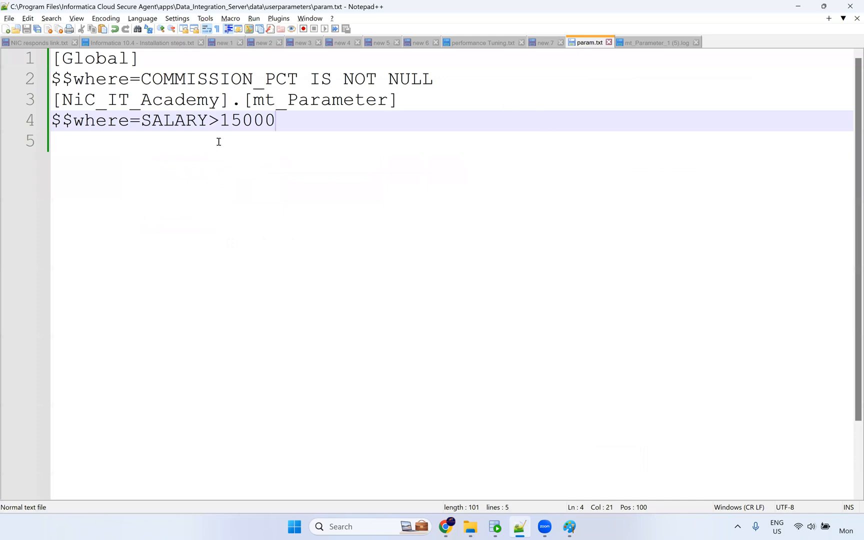
# Add the line $$src_conn=Oracle_Src under the Global section.
pyautogui.click(433, 82)
pyautogui.press('Return')
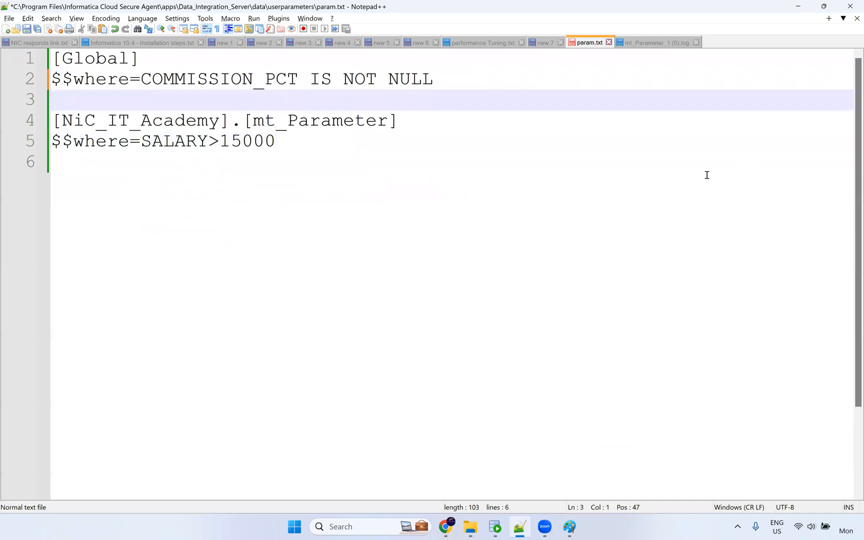
pyautogui.write('$$src_conn=Orace')
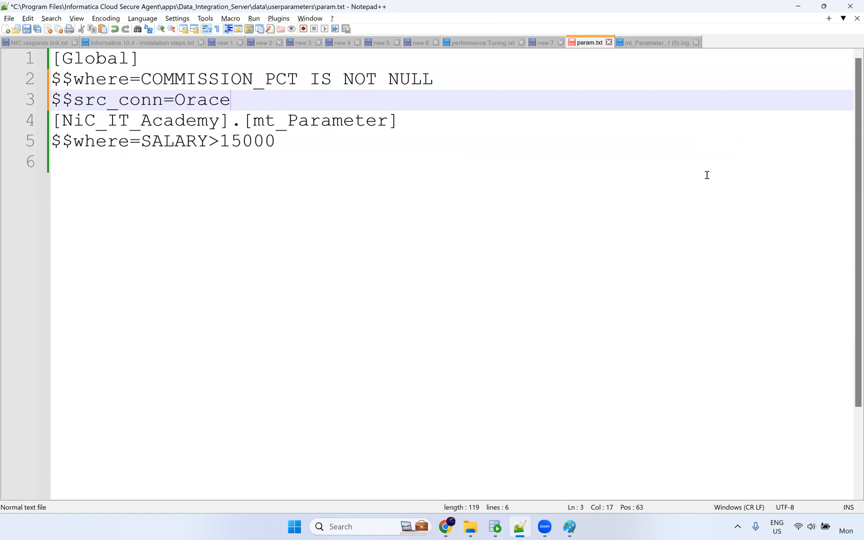
pyautogui.press('BackSpace')
pyautogui.press('BackSpace')
pyautogui.write('le)')
pyautogui.press('BackSpace')
pyautogui.write('_Src')
# Add the line $$tgt_conn=Oracle_Tgt below it.
pyautogui.press('Return')
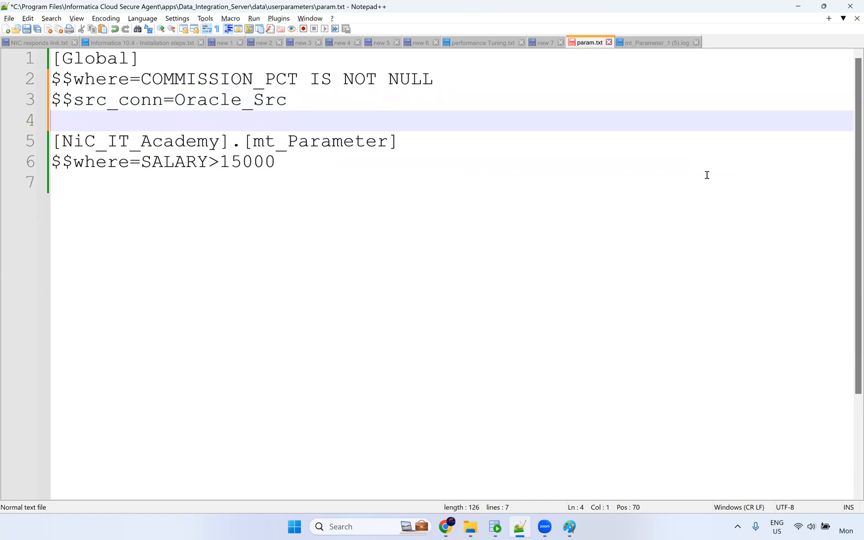
pyautogui.write('$$s')
pyautogui.write('r')
pyautogui.press('BackSpace')
pyautogui.write('tgt_conn=Orackt')
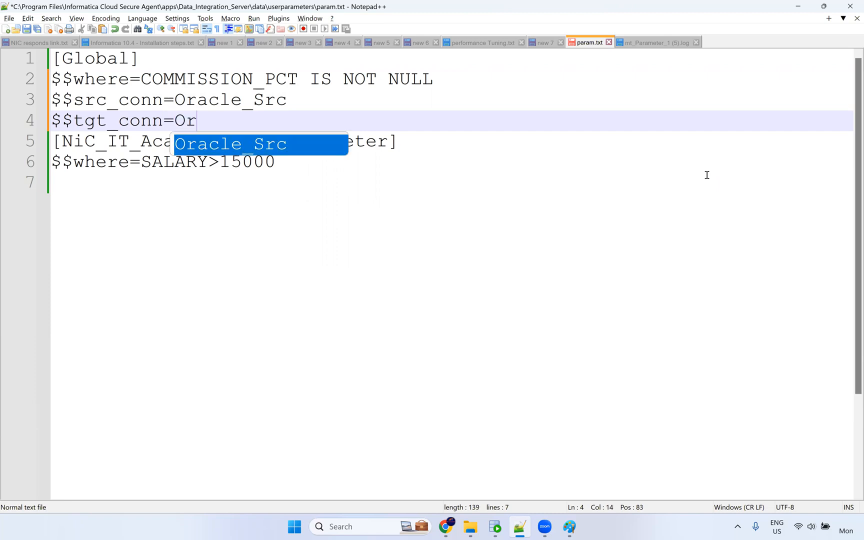
pyautogui.press('BackSpace')
pyautogui.press('BackSpace')
pyautogui.write('le_Tgt')
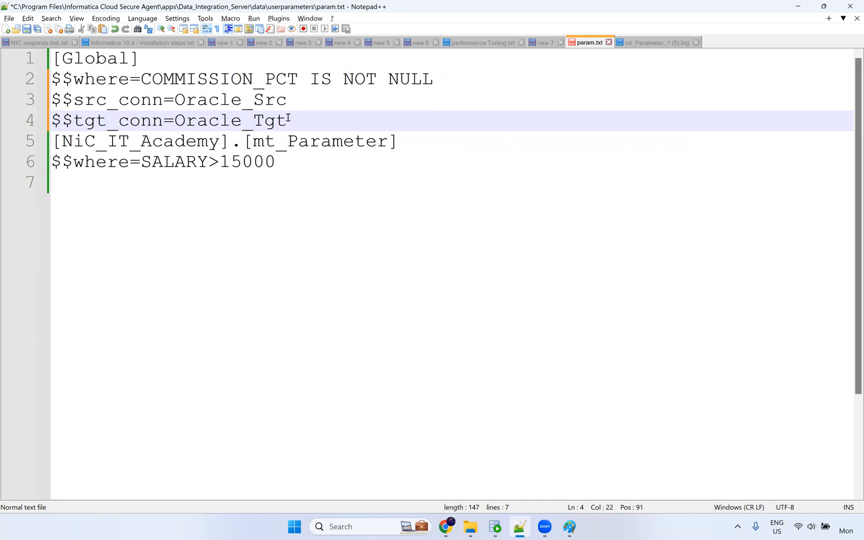
# Highlight tgt_conn and the Oracle_Src and Oracle_Tgt values to explain the new lines.
pyautogui.doubleClick(207, 127)
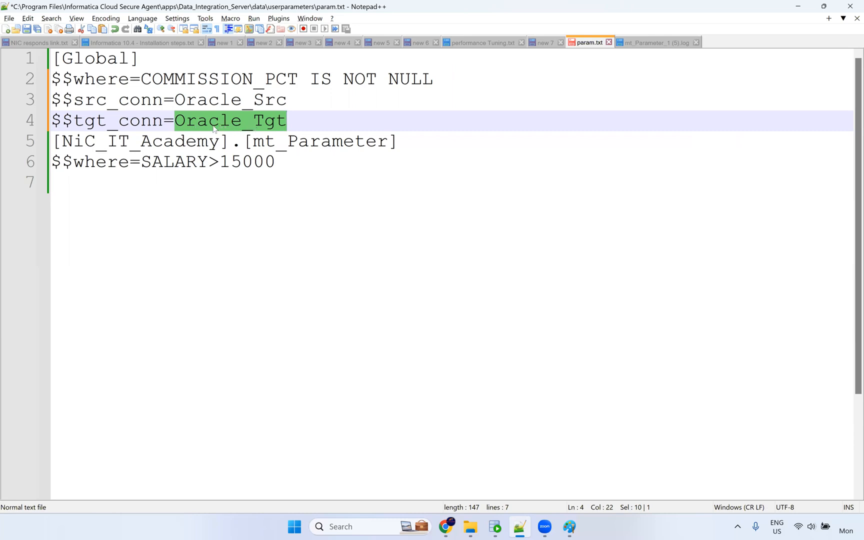
pyautogui.doubleClick(148, 123)
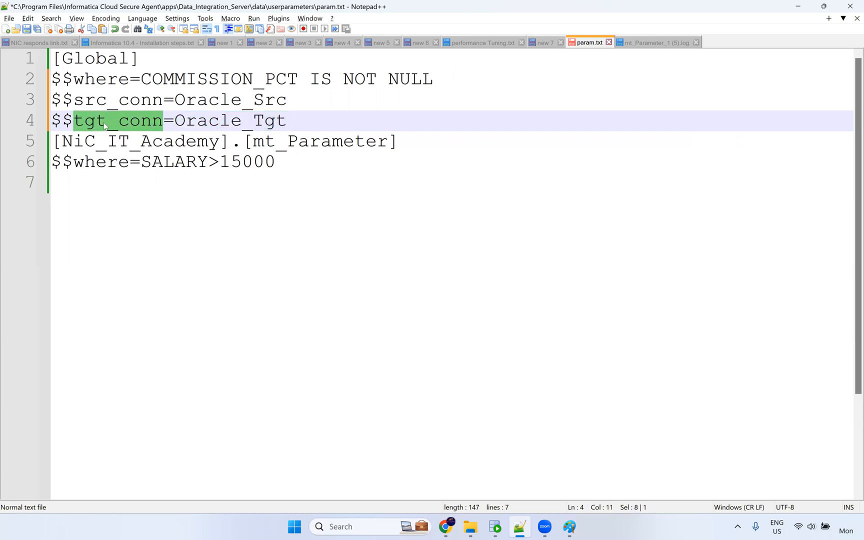
pyautogui.doubleClick(210, 102)
pyautogui.doubleClick(250, 121)
pyautogui.click(305, 162)
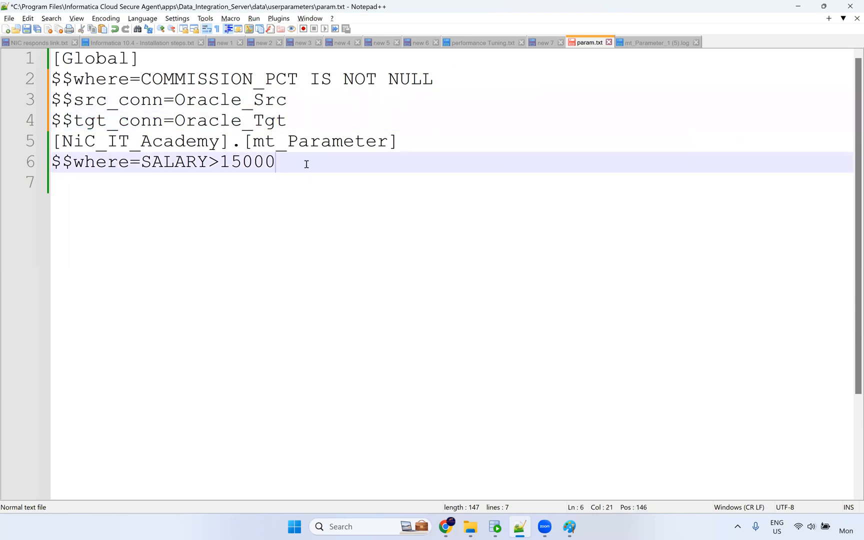
pyautogui.click(41, 144)
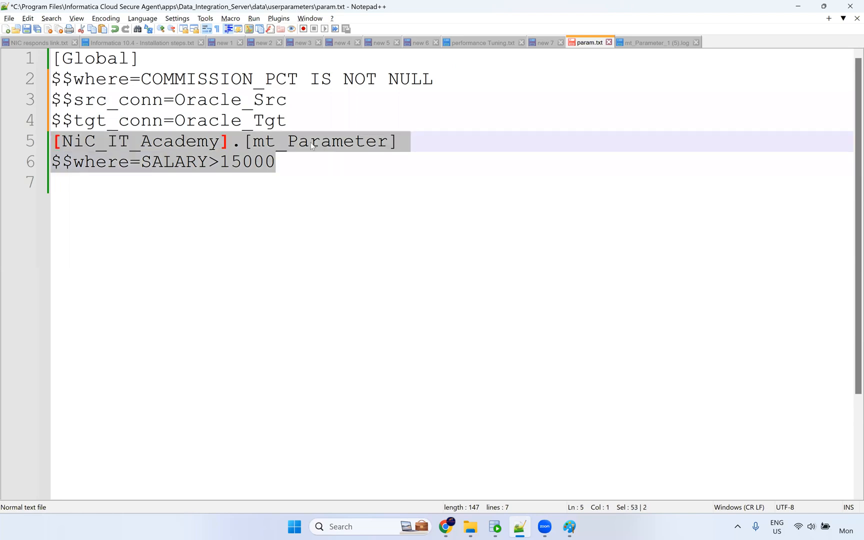
pyautogui.click(299, 118)
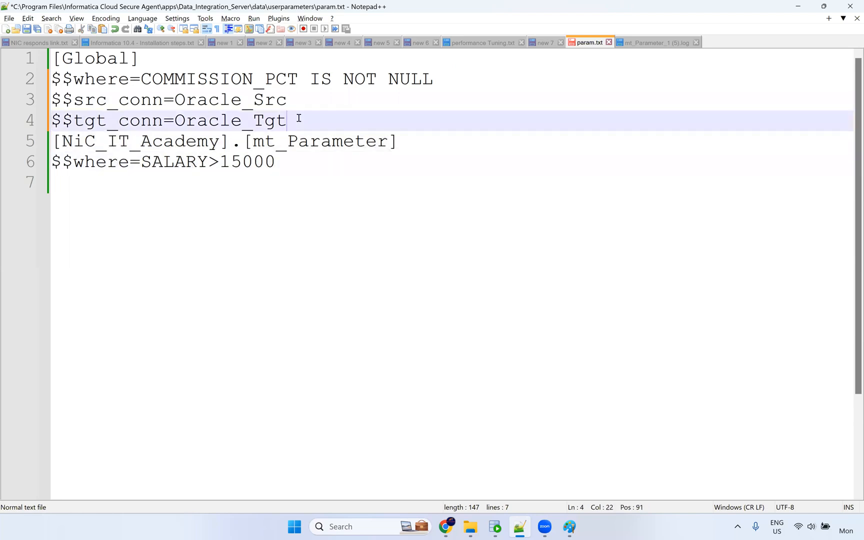
pyautogui.doubleClick(230, 121)
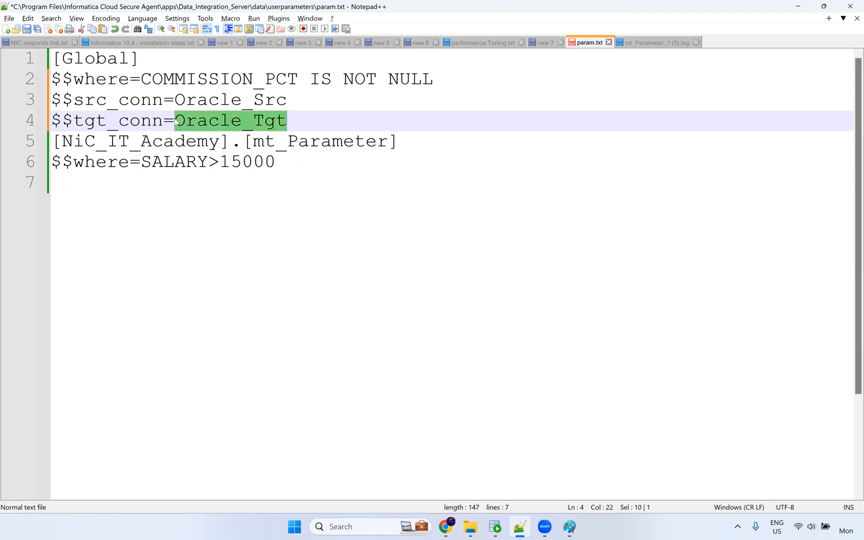
pyautogui.click(294, 120)
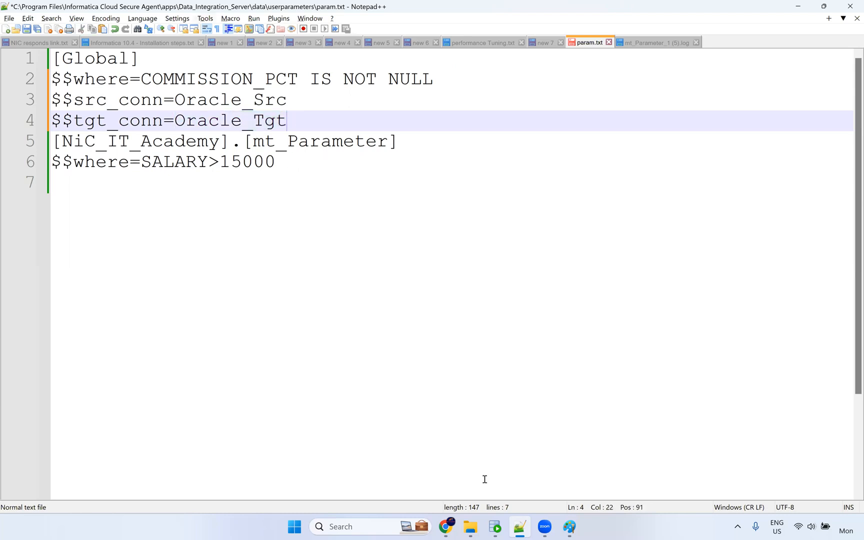
pyautogui.click(543, 343)
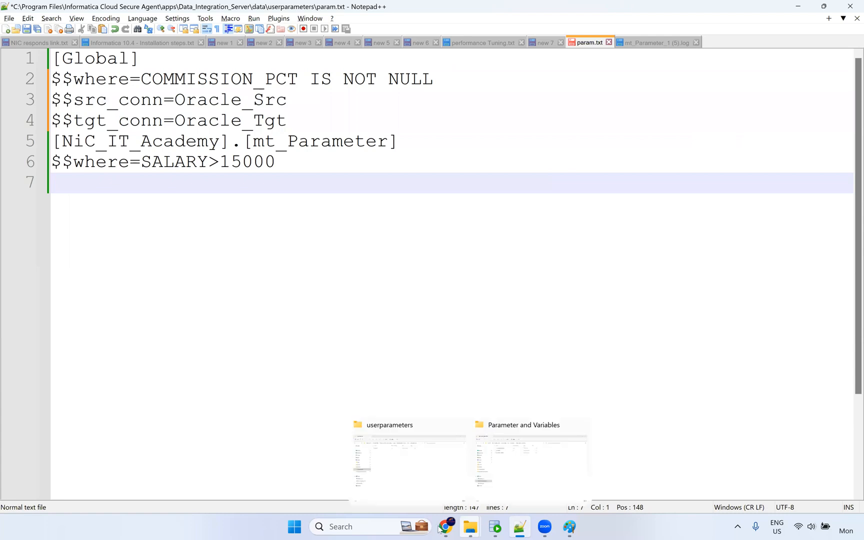
pyautogui.click(441, 528)
# Run mt_Parameter, refresh My Jobs until mt_Parameter-5 fails, and copy its truncate-target error.
pyautogui.click(814, 85)
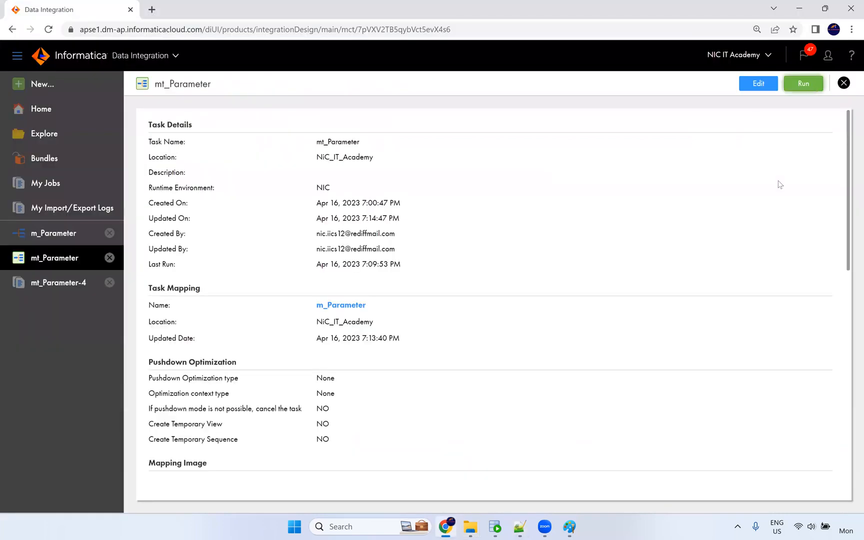
pyautogui.click(443, 81)
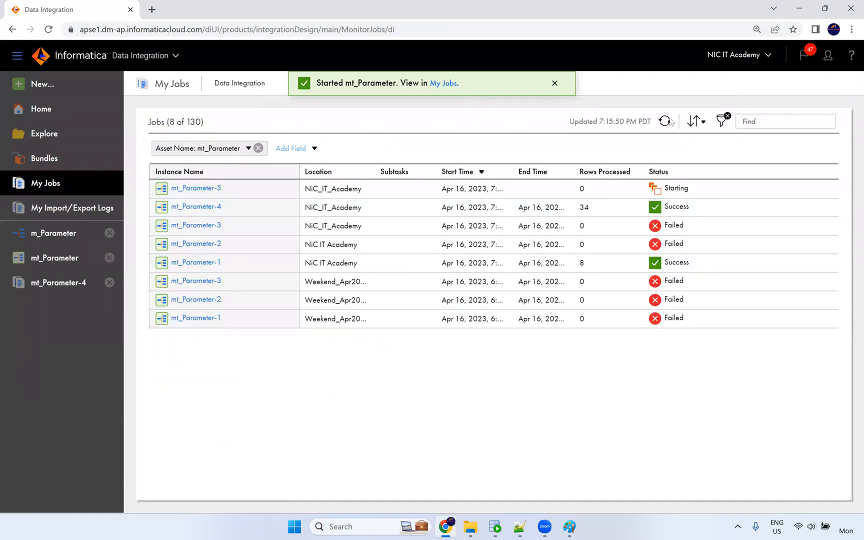
pyautogui.click(664, 122)
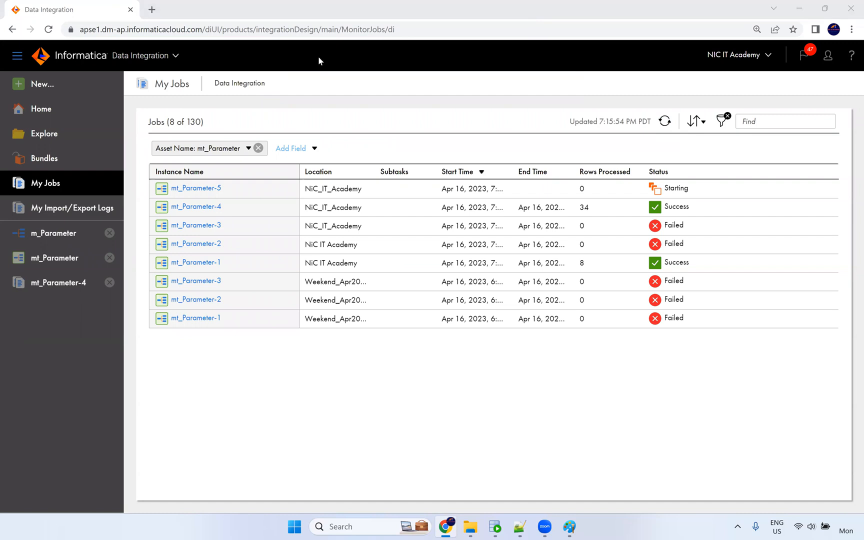
pyautogui.click(666, 128)
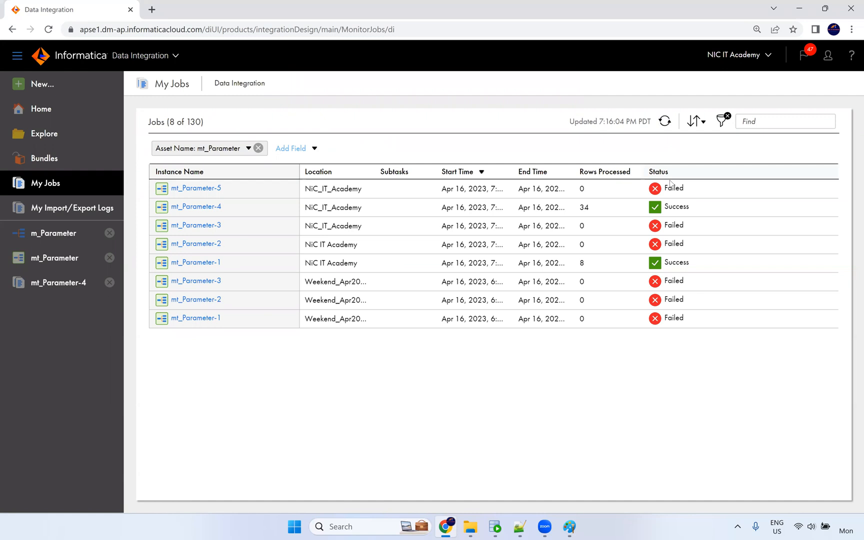
pyautogui.moveTo(670, 186)
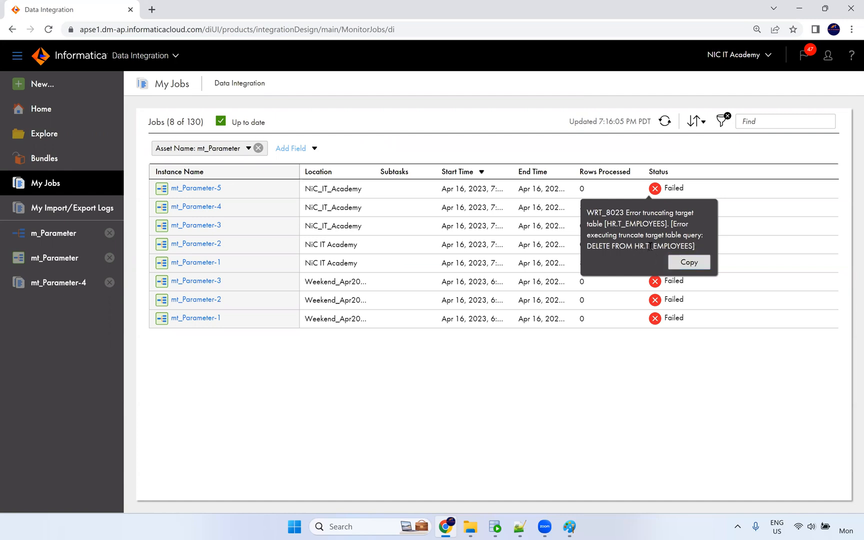
pyautogui.click(690, 265)
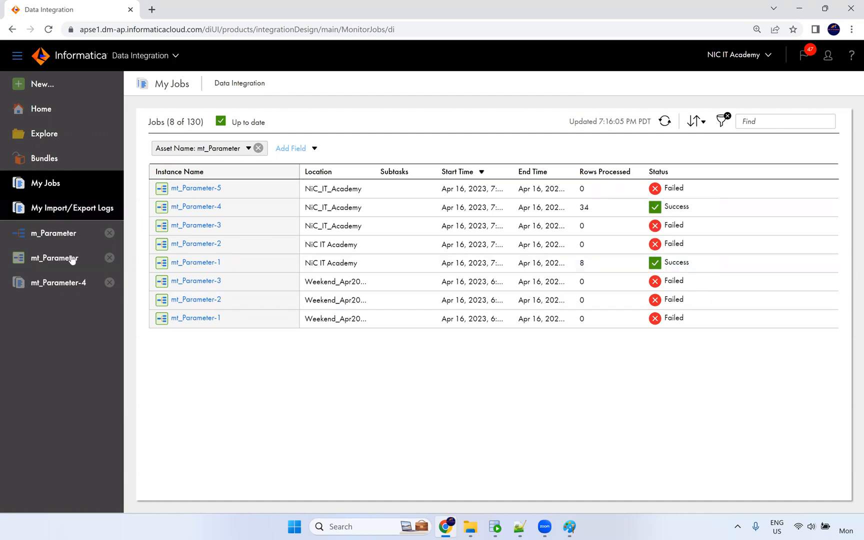
# Inspect the target connection in mt_Parameter's Targets step, then close the editor unchanged.
pyautogui.click(28, 239)
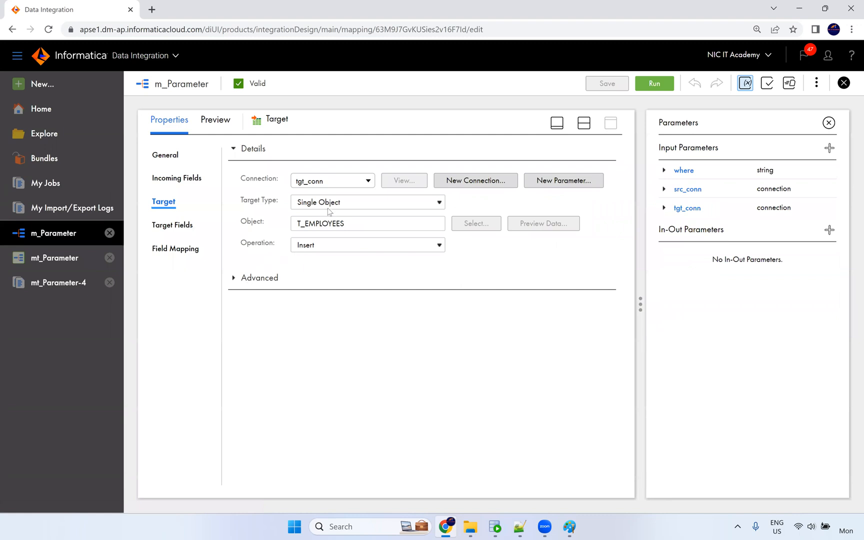
pyautogui.click(60, 261)
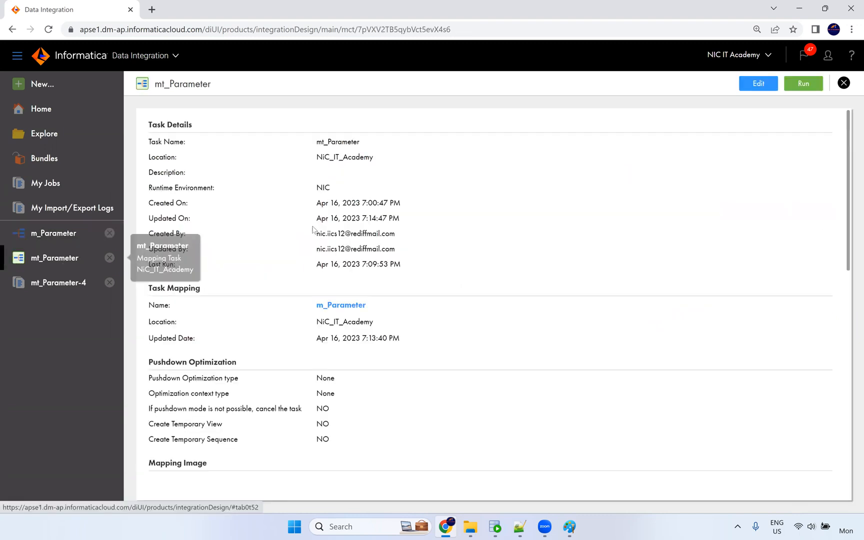
pyautogui.click(777, 84)
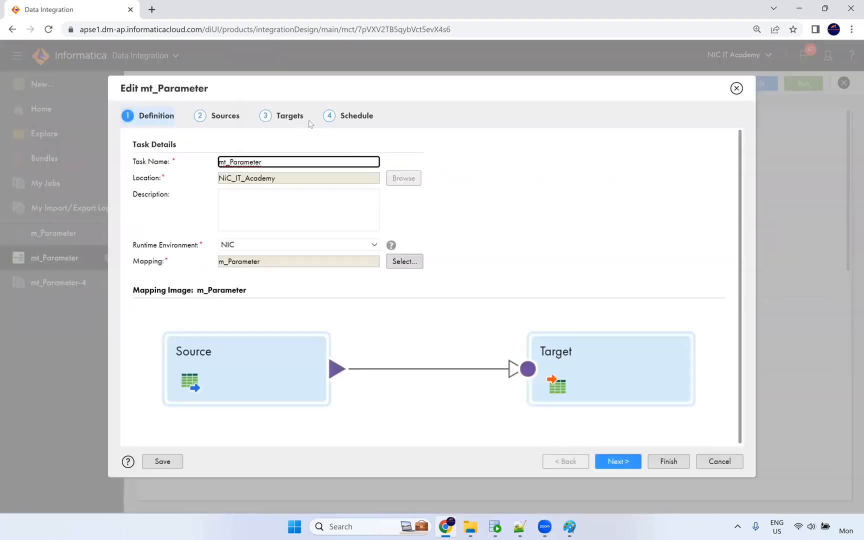
pyautogui.click(290, 116)
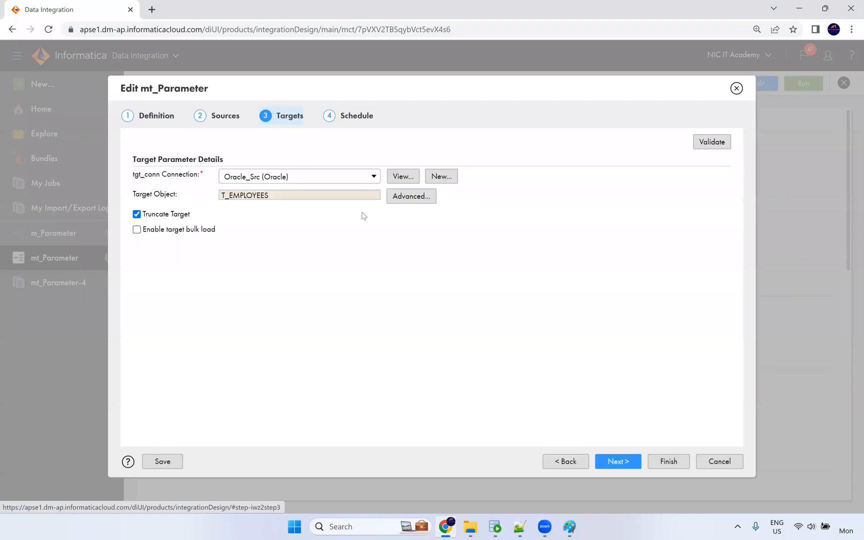
pyautogui.click(737, 89)
# Compare tgt_conn in param.txt with the m_Parameter mapping's target connection.
pyautogui.click(521, 527)
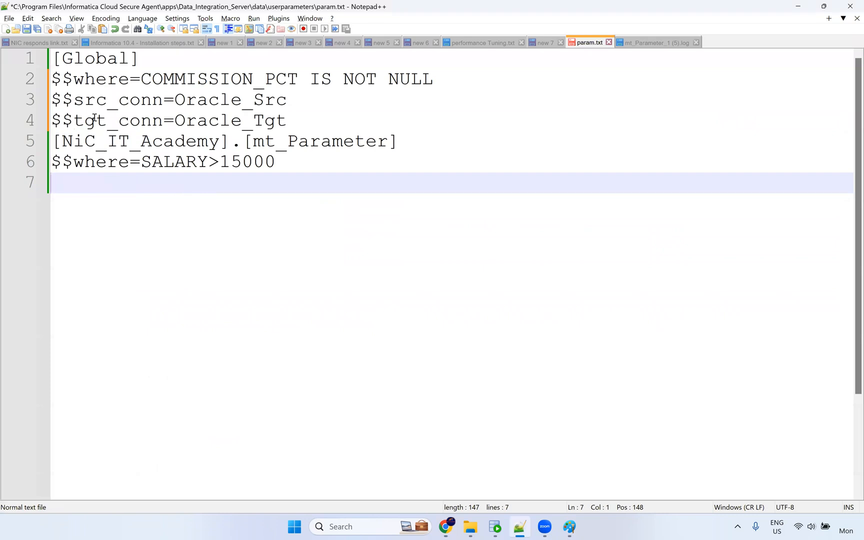
pyautogui.hotkey('alt', 'Tab')
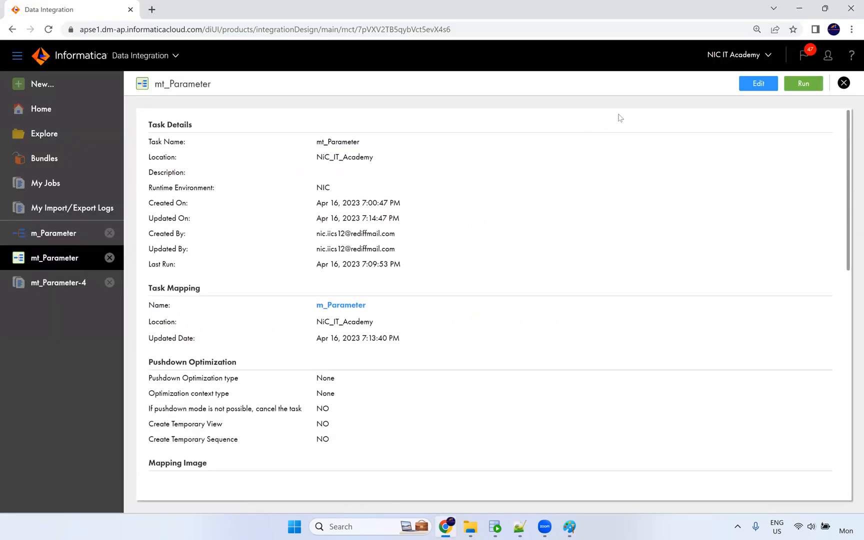
pyautogui.click(56, 235)
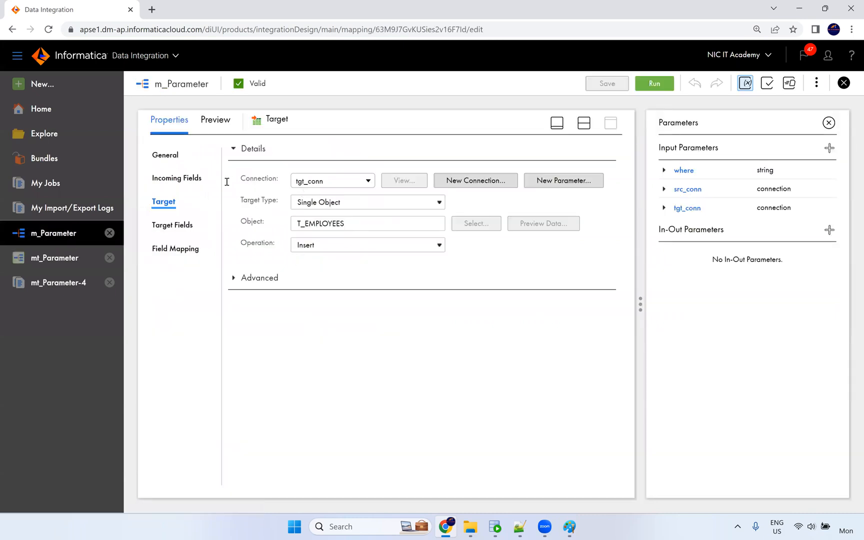
pyautogui.hotkey('alt', 'Tab')
pyautogui.doubleClick(139, 125)
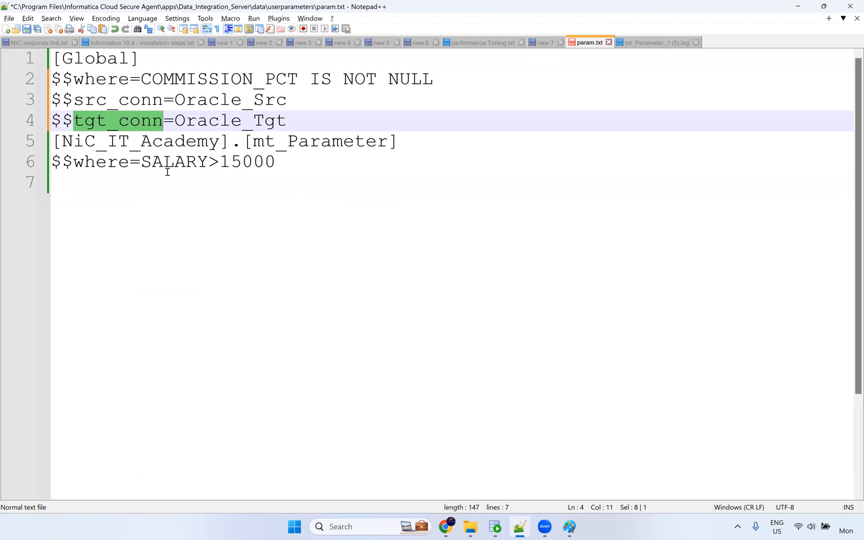
pyautogui.hotkey('alt', 'Tab')
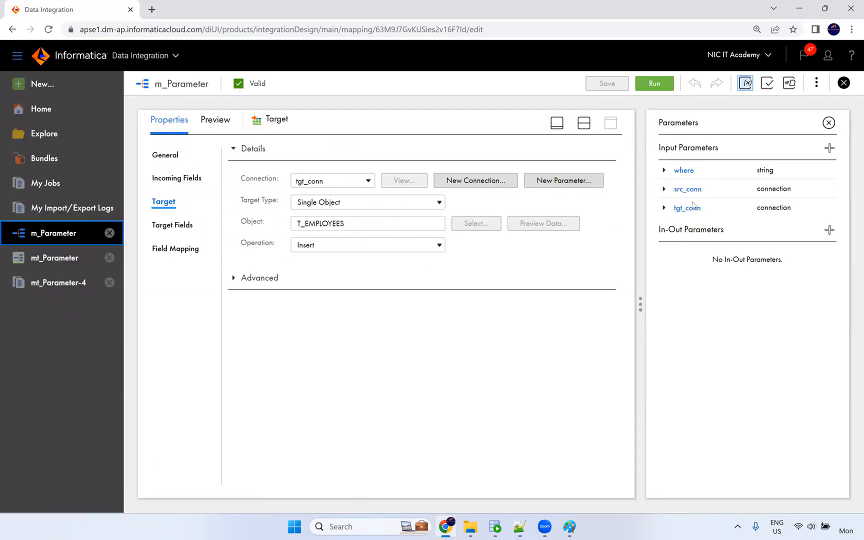
pyautogui.click(71, 257)
# Set mt_Parameter's target connection to Oracle_Tgt, save, and start run mt_Parameter-6.
pyautogui.click(759, 84)
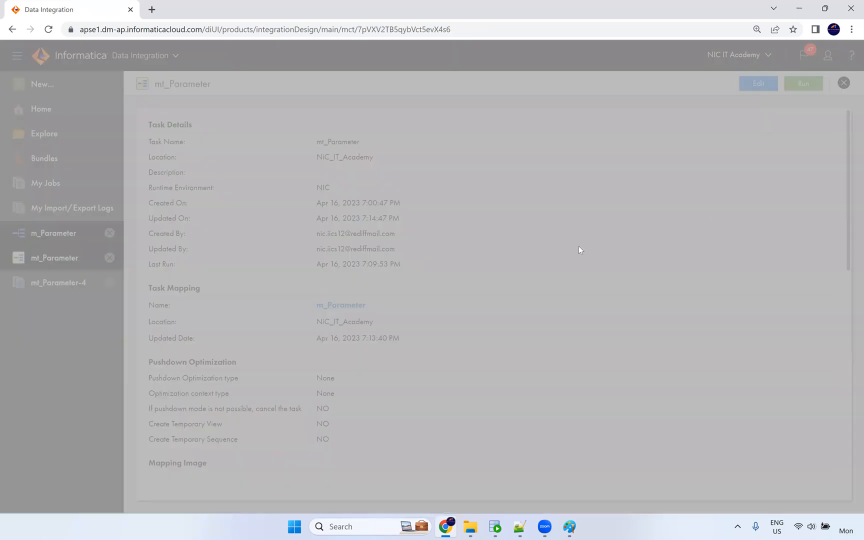
pyautogui.click(289, 116)
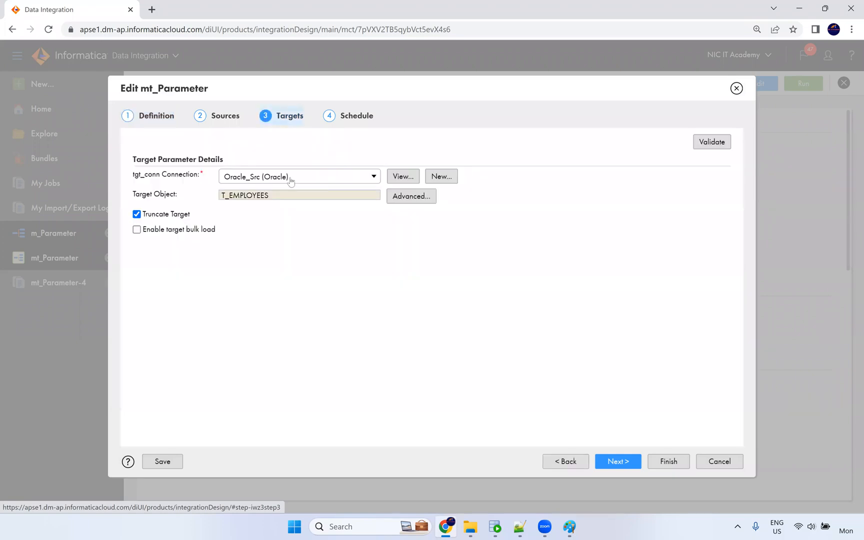
pyautogui.click(292, 177)
pyautogui.click(270, 246)
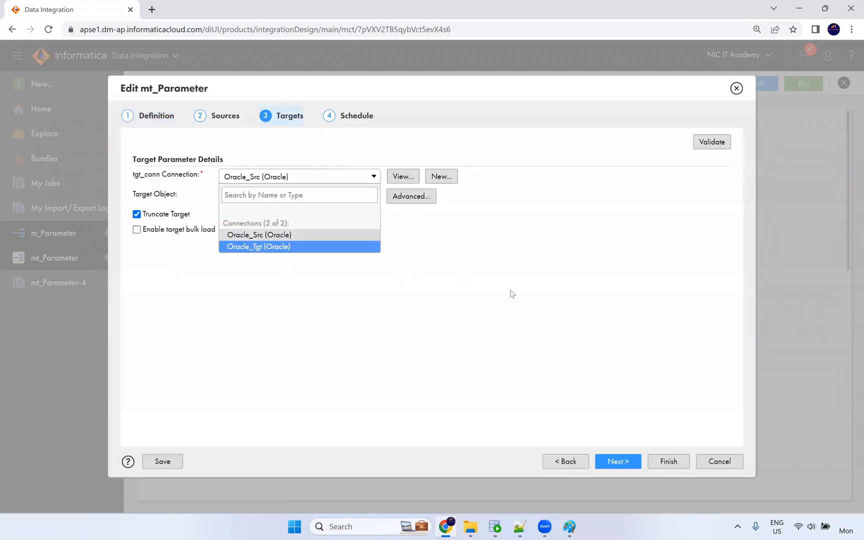
pyautogui.click(611, 461)
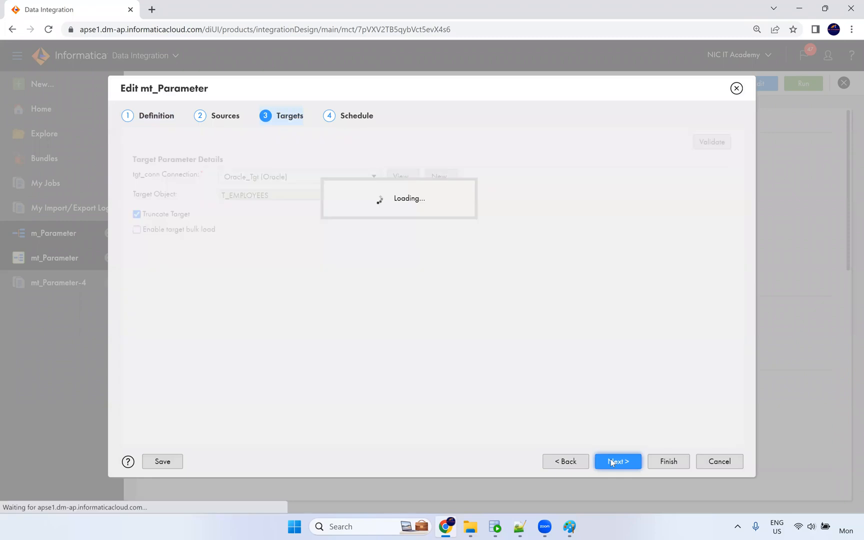
pyautogui.click(658, 466)
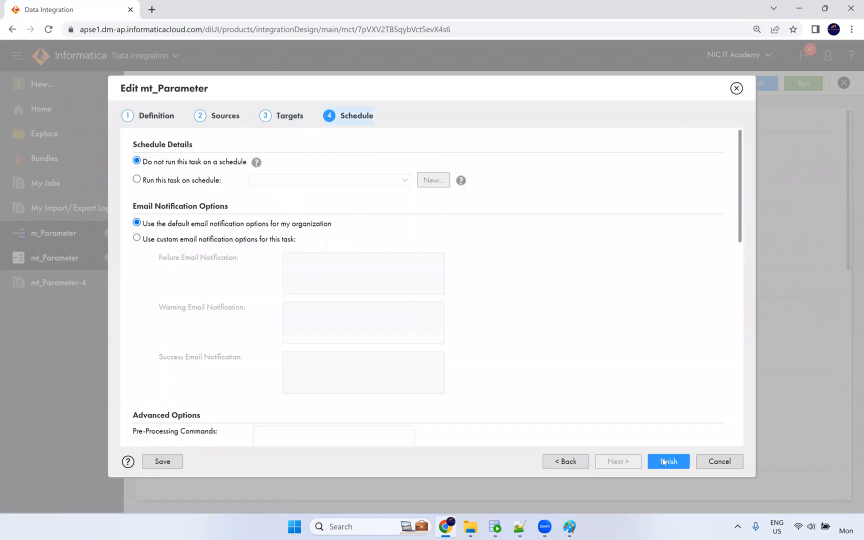
pyautogui.click(664, 463)
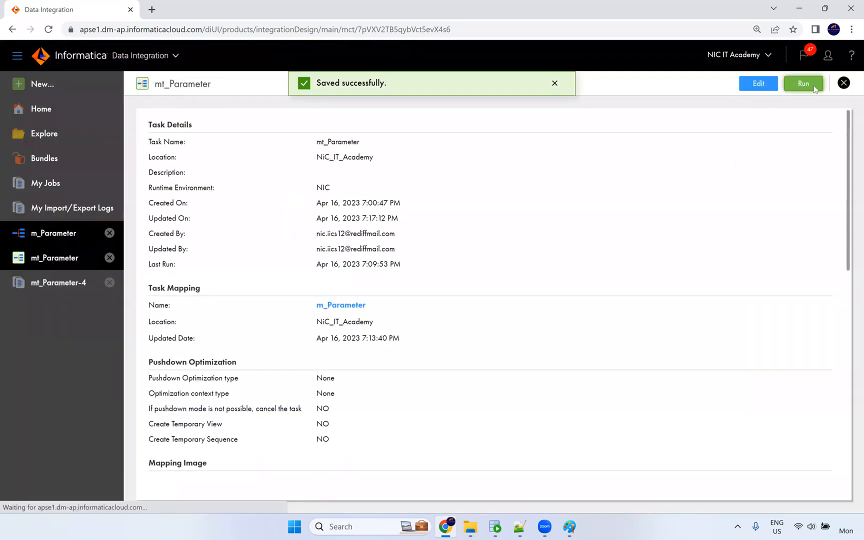
pyautogui.click(814, 84)
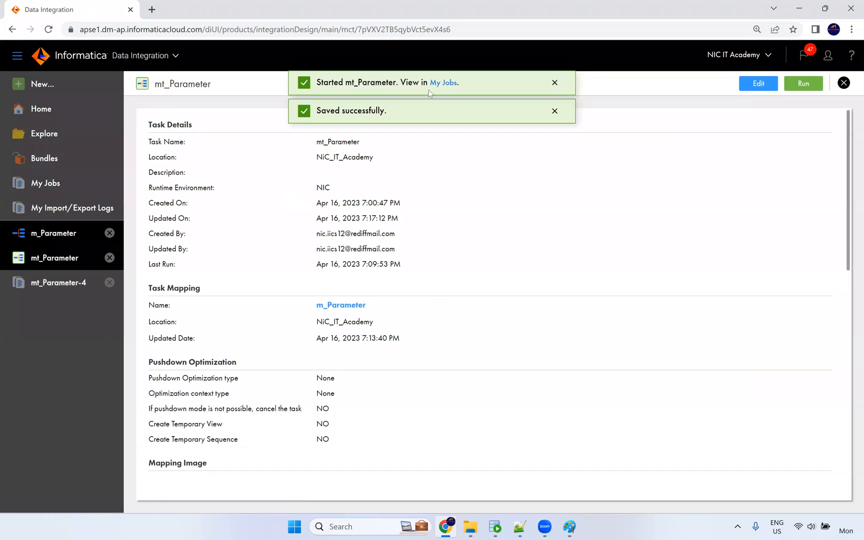
pyautogui.click(443, 83)
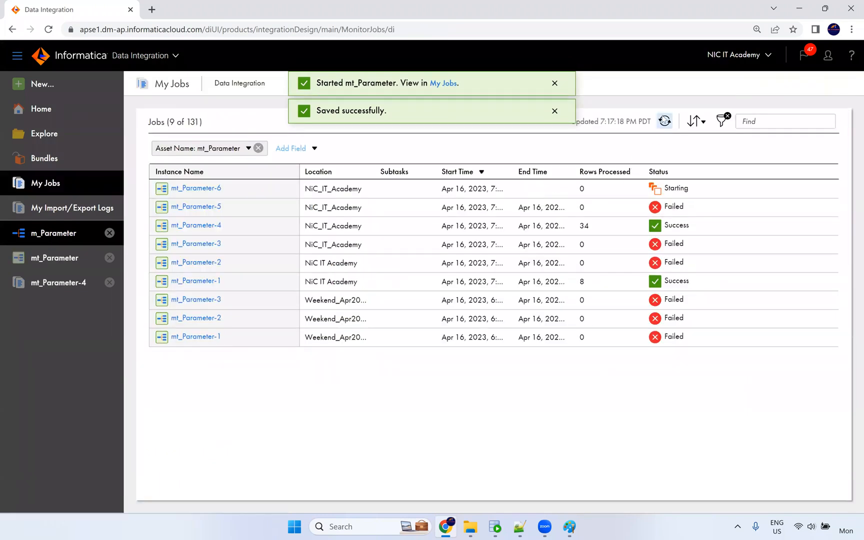
# Refresh My Jobs until mt_Parameter-6 succeeds with 34 rows, then return to param.txt.
pyautogui.click(665, 121)
pyautogui.click(665, 123)
pyautogui.click(664, 122)
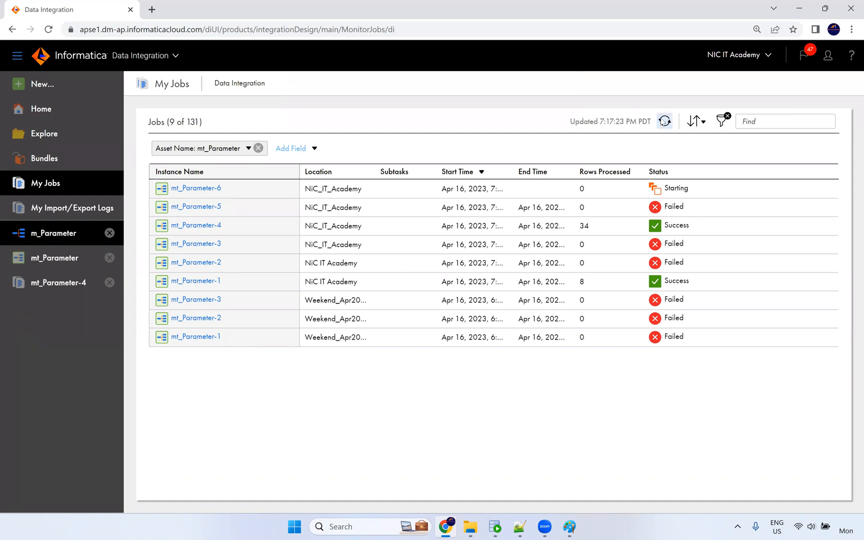
pyautogui.click(665, 122)
pyautogui.click(665, 121)
pyautogui.click(665, 122)
pyautogui.click(665, 121)
pyautogui.click(665, 121)
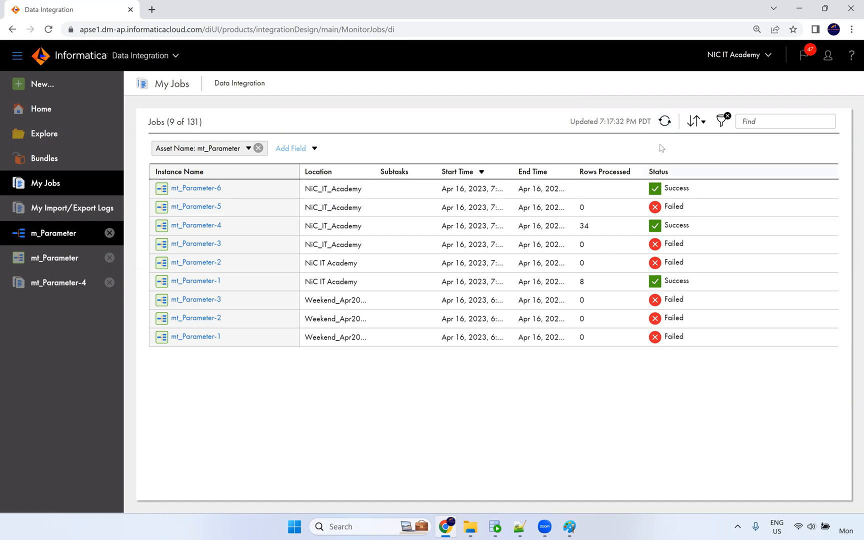
pyautogui.click(664, 121)
pyautogui.hotkey('alt', 'Tab')
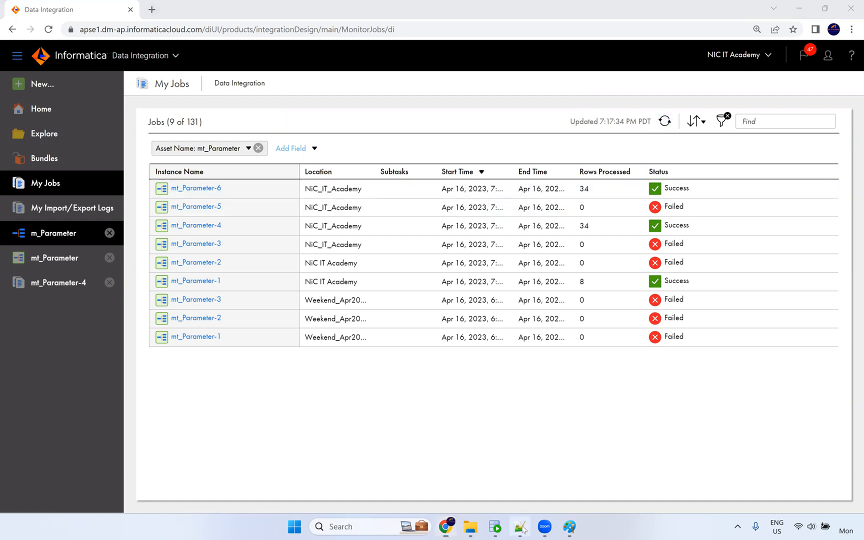
pyautogui.click(229, 141)
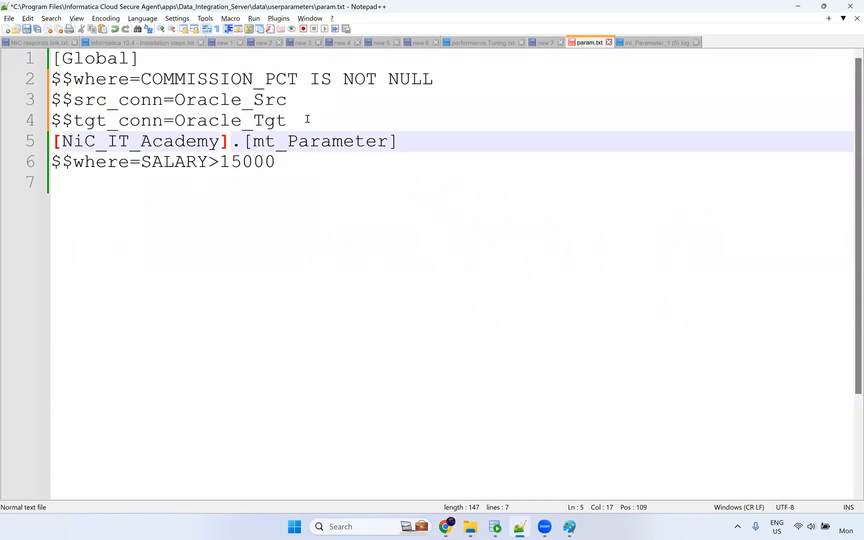
# Copy the $$src_conn and $$tgt_conn lines into [NiC_IT_Academy].[mt_Parameter] and save param.txt.
pyautogui.moveTo(309, 120); pyautogui.dragTo(231, 120)
pyautogui.moveTo(5, 88); pyautogui.dragTo(5, 106)
pyautogui.hotkey('ctrl', 'c')
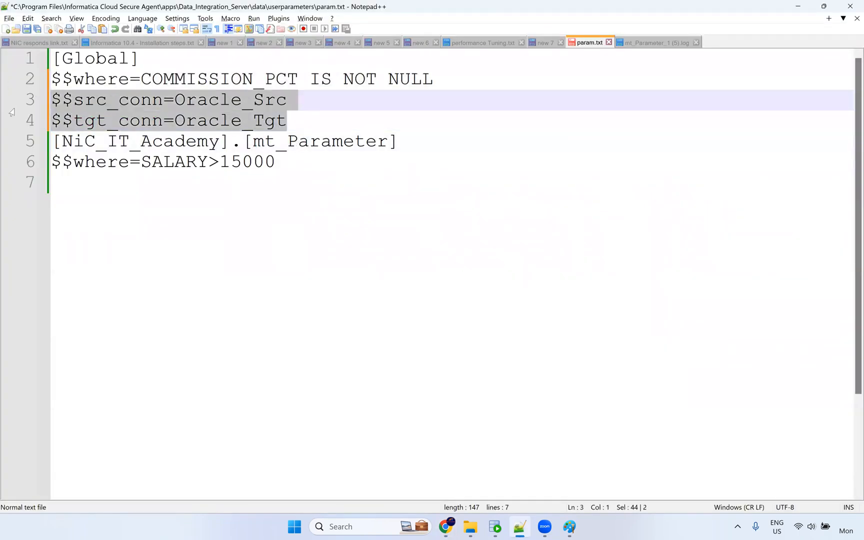
pyautogui.click(115, 191)
pyautogui.hotkey('ctrl', 'v')
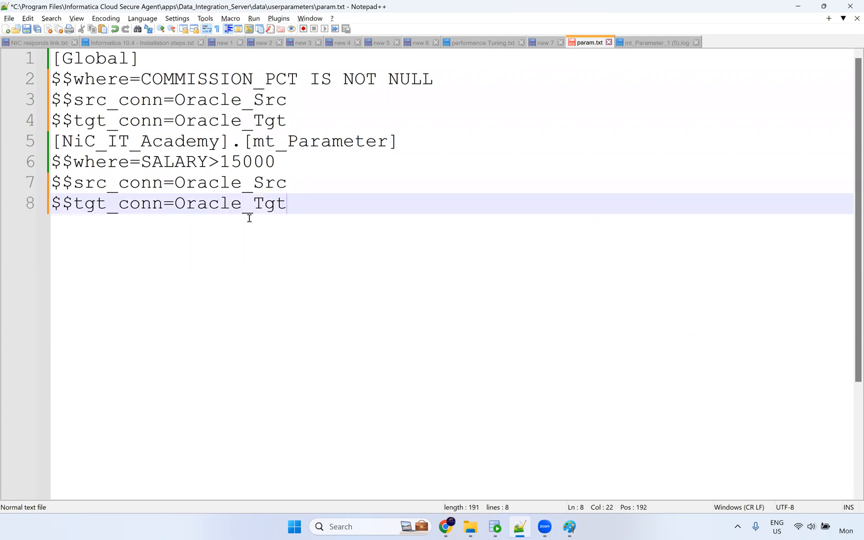
pyautogui.press('Return')
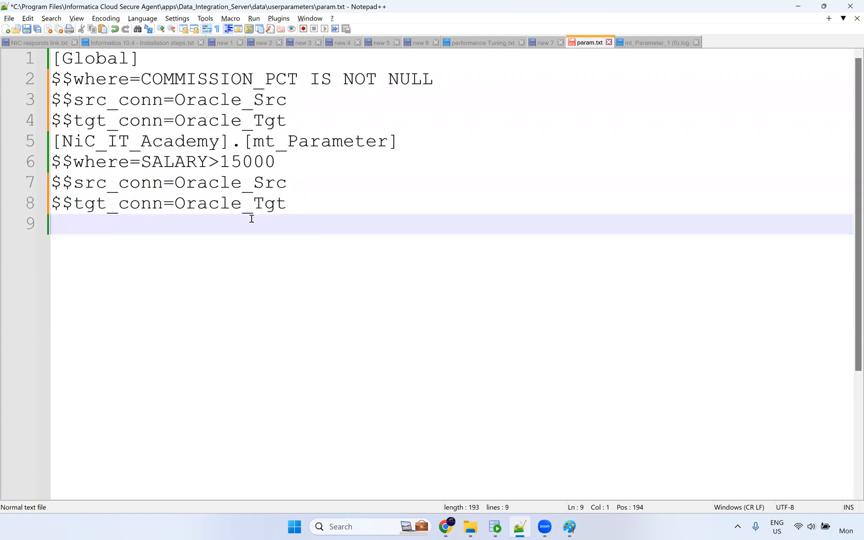
pyautogui.hotkey('ctrl', 's')
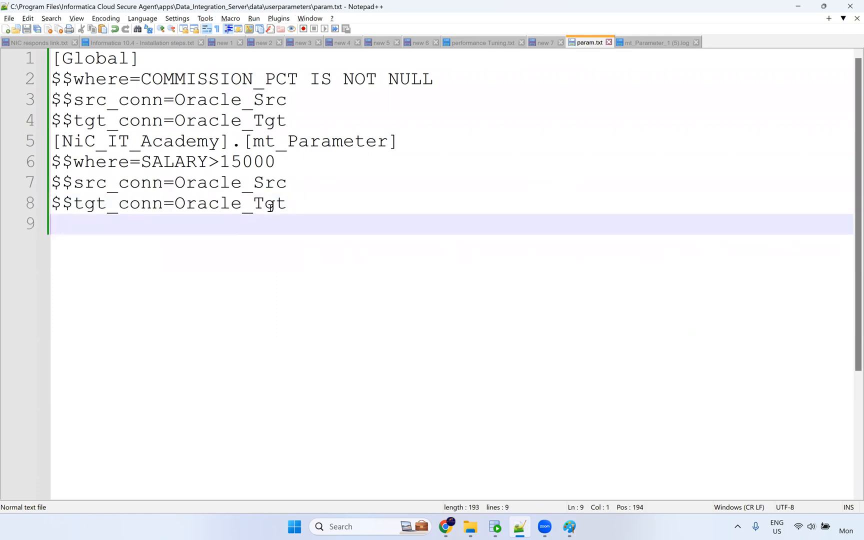
pyautogui.moveTo(289, 207); pyautogui.dragTo(51, 183)
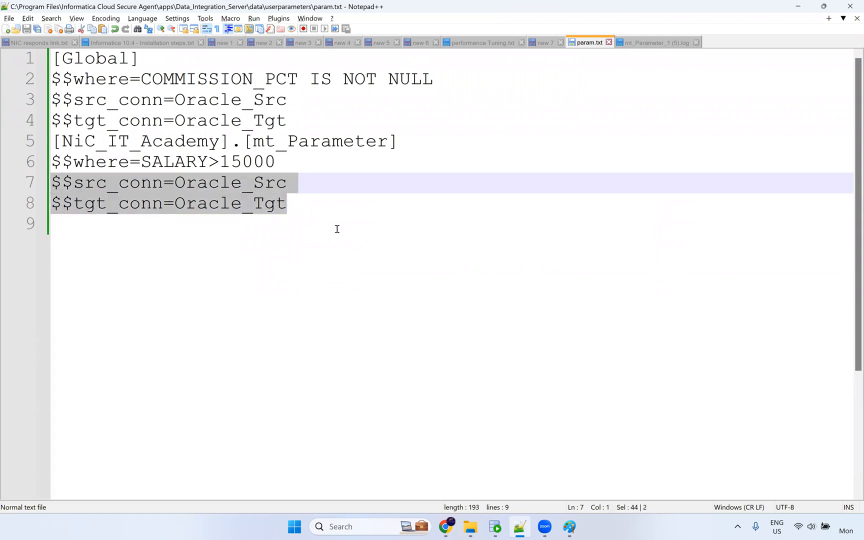
pyautogui.click(599, 239)
pyautogui.click(447, 528)
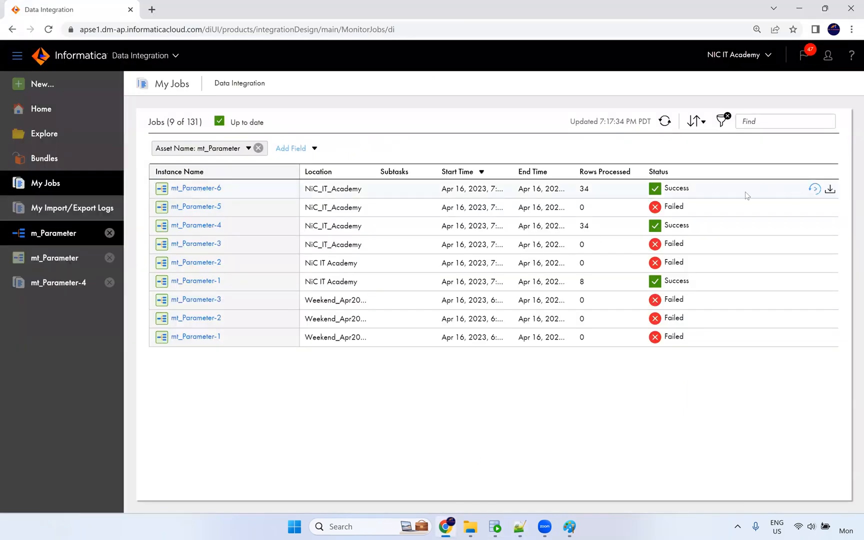
# Set mt_Parameter's target connection to Oracle_Src with Truncate Target on, then view Parameter File Location.
pyautogui.click(72, 255)
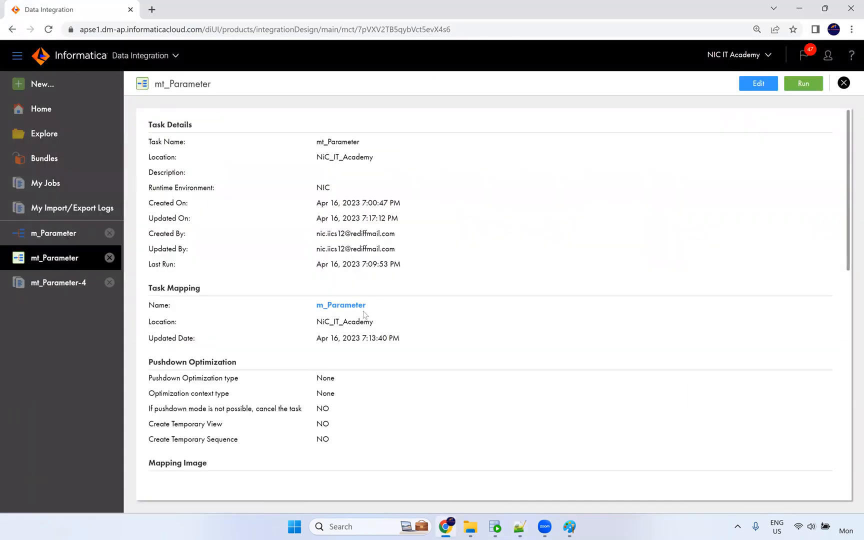
pyautogui.click(759, 86)
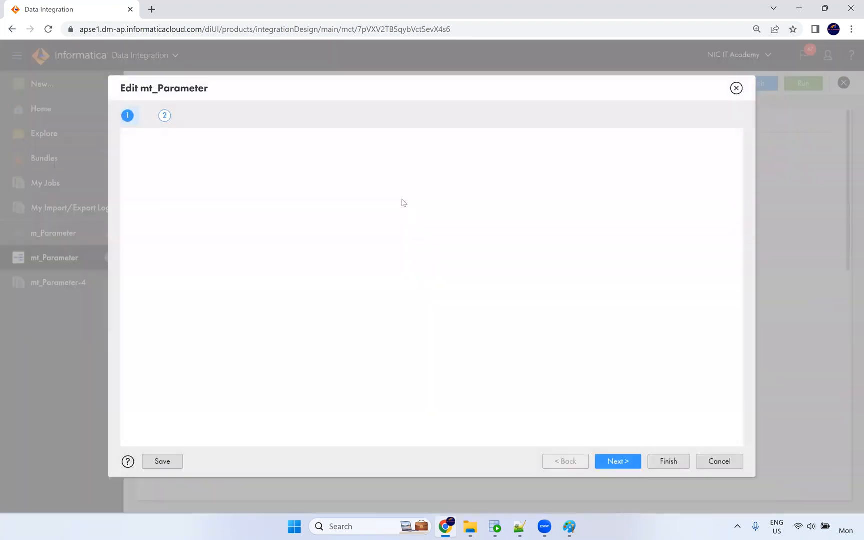
pyautogui.click(289, 118)
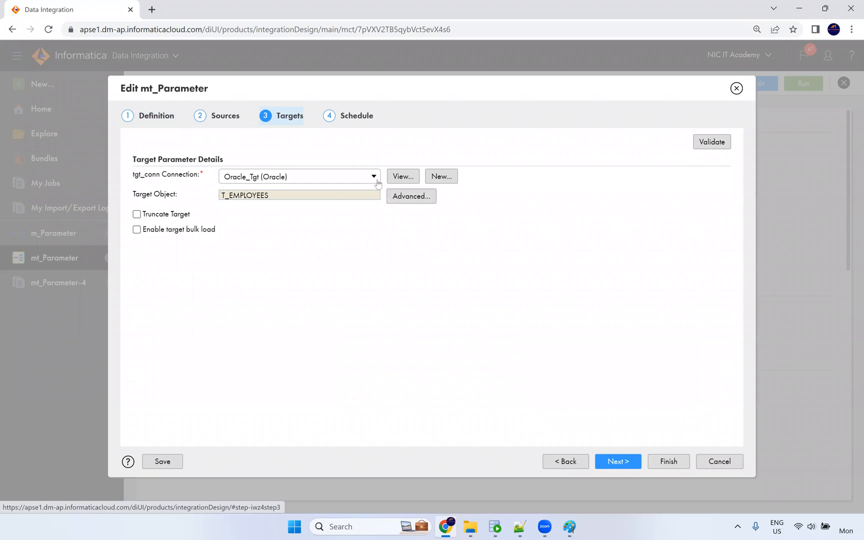
pyautogui.click(374, 178)
pyautogui.click(290, 233)
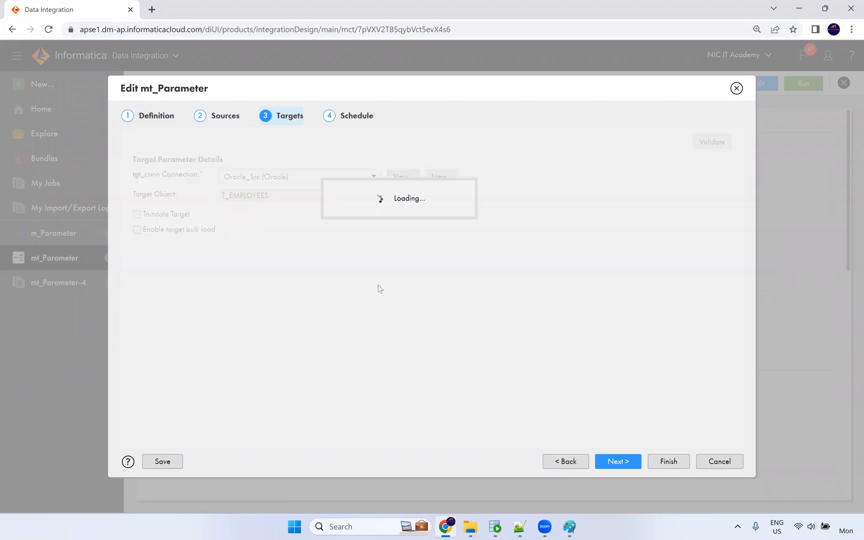
pyautogui.click(163, 219)
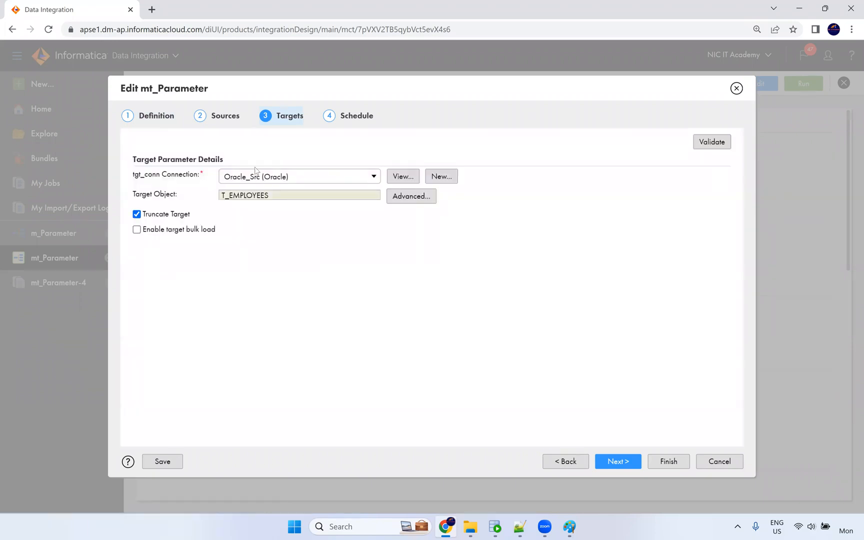
pyautogui.click(619, 460)
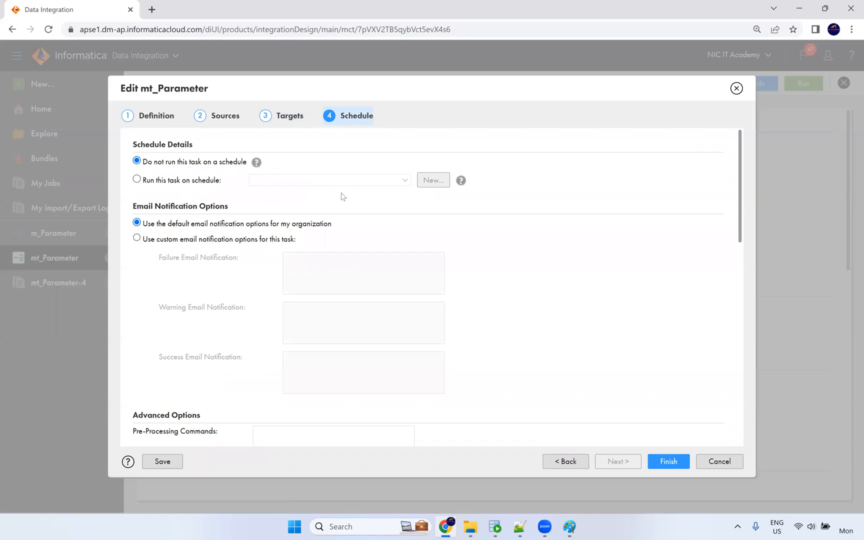
pyautogui.scroll(-10, 338, 229)
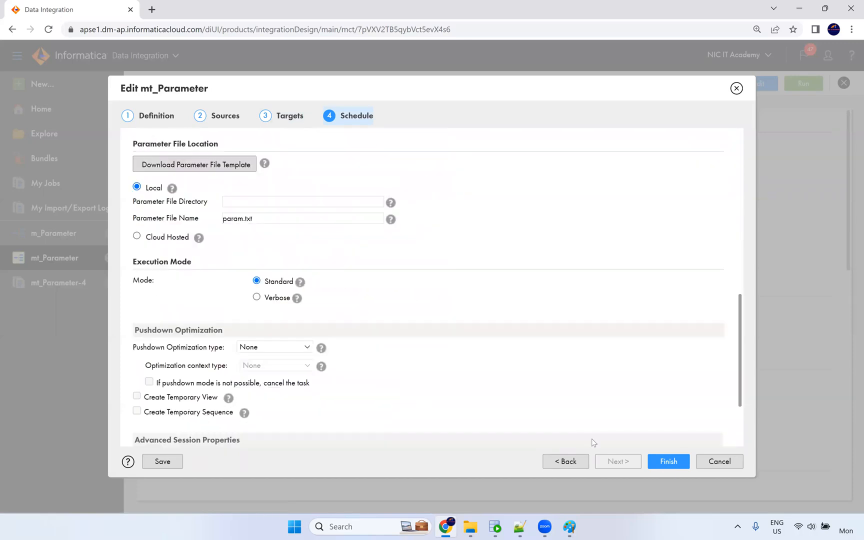
# Save the edited mt_Parameter task and launch a new run.
pyautogui.click(674, 465)
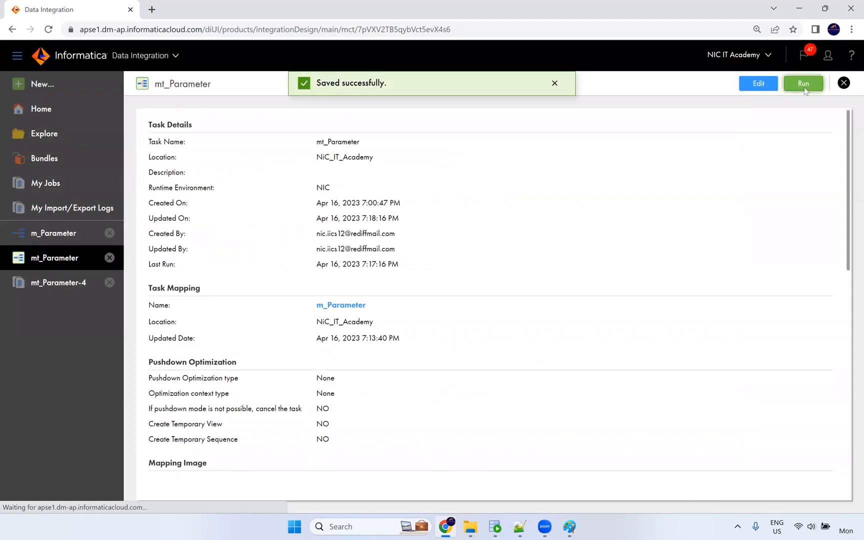
pyautogui.click(804, 89)
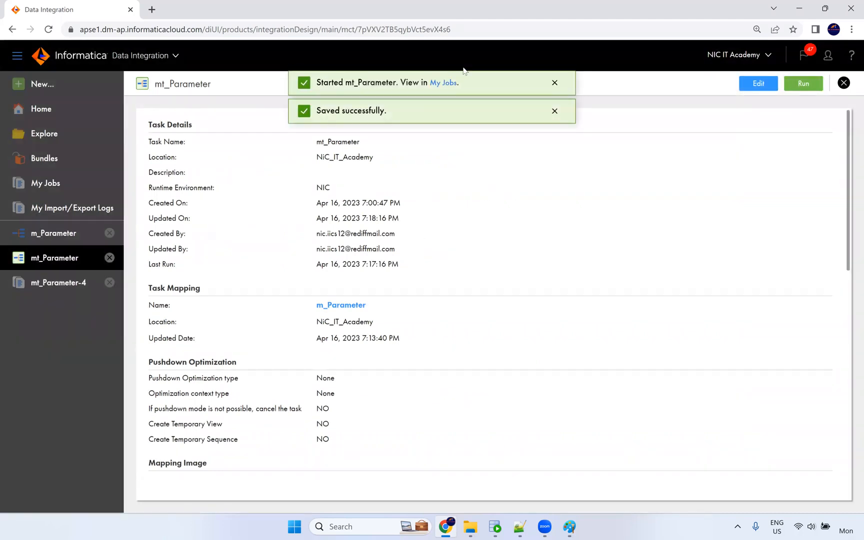
pyautogui.click(452, 84)
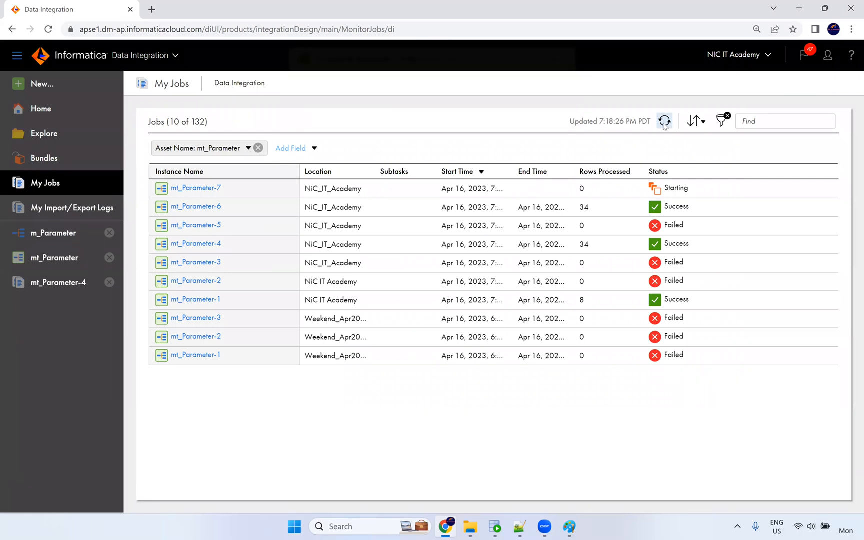
# Refresh My Jobs until mt_Parameter-7 shows Success with 34 rows processed.
pyautogui.click(665, 122)
pyautogui.click(665, 121)
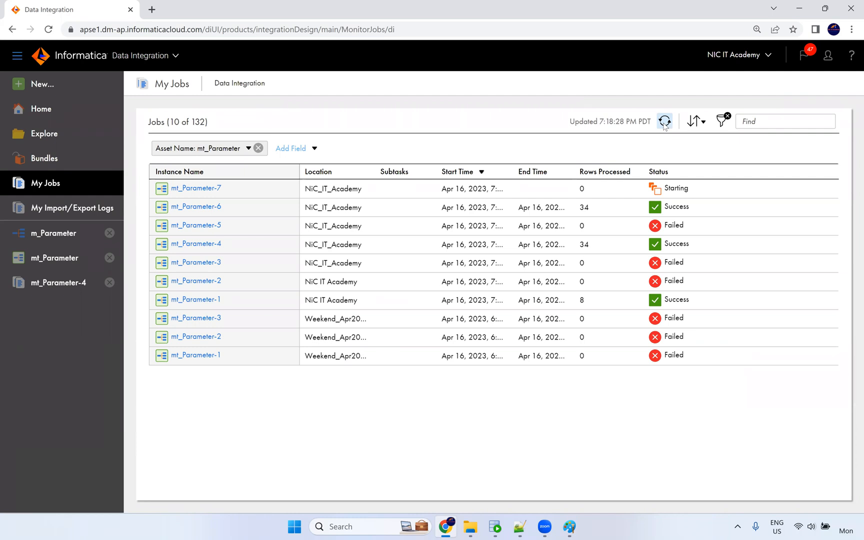
pyautogui.click(665, 122)
pyautogui.click(665, 121)
pyautogui.click(665, 121)
pyautogui.click(665, 122)
pyautogui.click(665, 122)
pyautogui.click(664, 121)
pyautogui.click(664, 122)
pyautogui.click(664, 122)
pyautogui.click(665, 122)
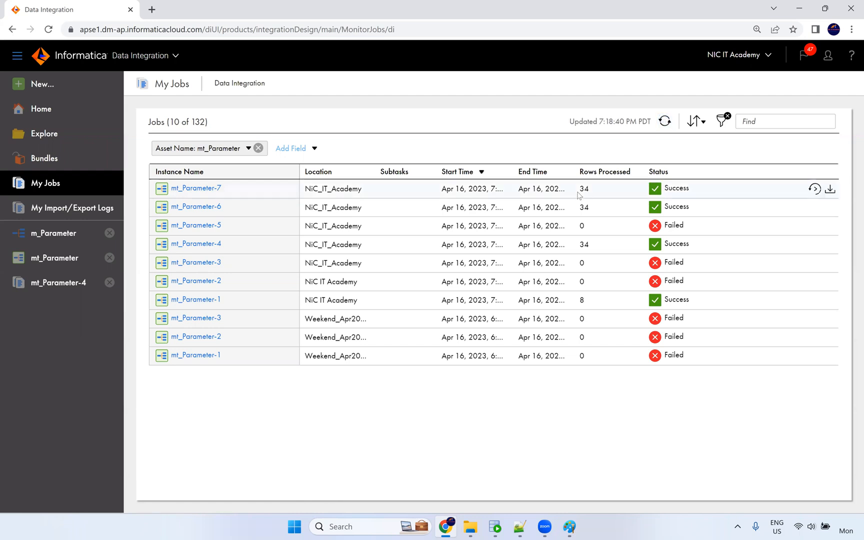
pyautogui.moveTo(595, 195); pyautogui.dragTo(578, 192)
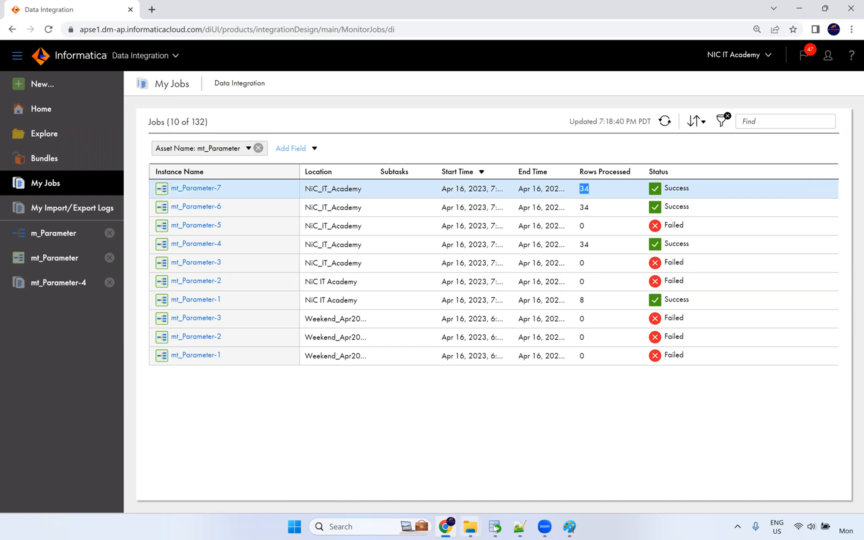
pyautogui.click(521, 530)
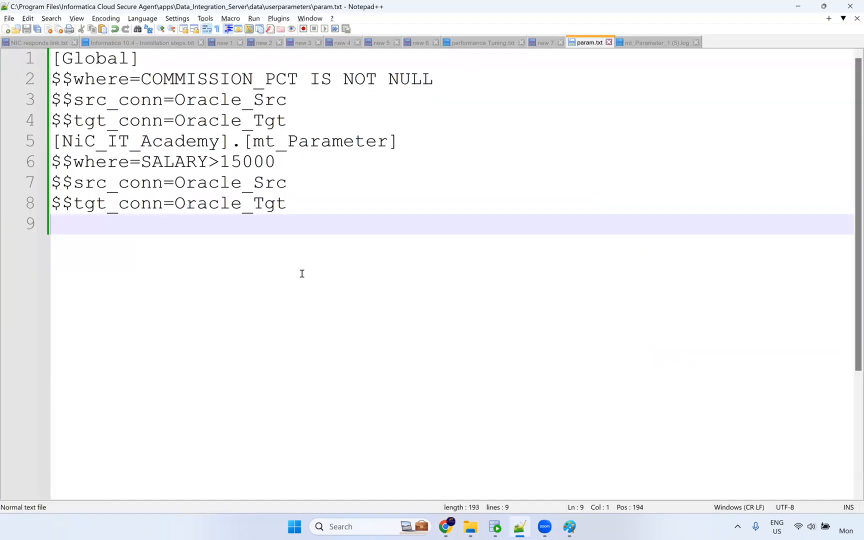
pyautogui.moveTo(289, 206); pyautogui.dragTo(84, 183)
pyautogui.moveTo(34, 163); pyautogui.dragTo(36, 164)
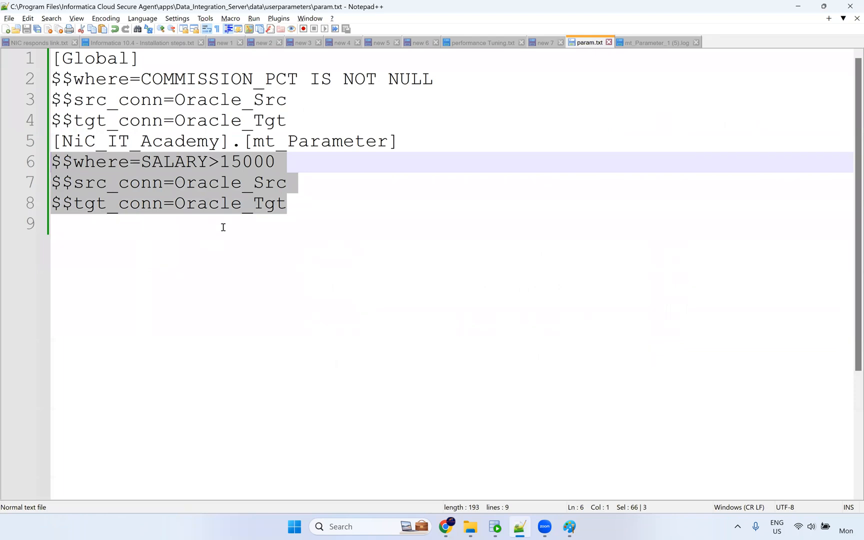
pyautogui.click(242, 204)
pyautogui.moveTo(283, 187); pyautogui.dragTo(5, 163)
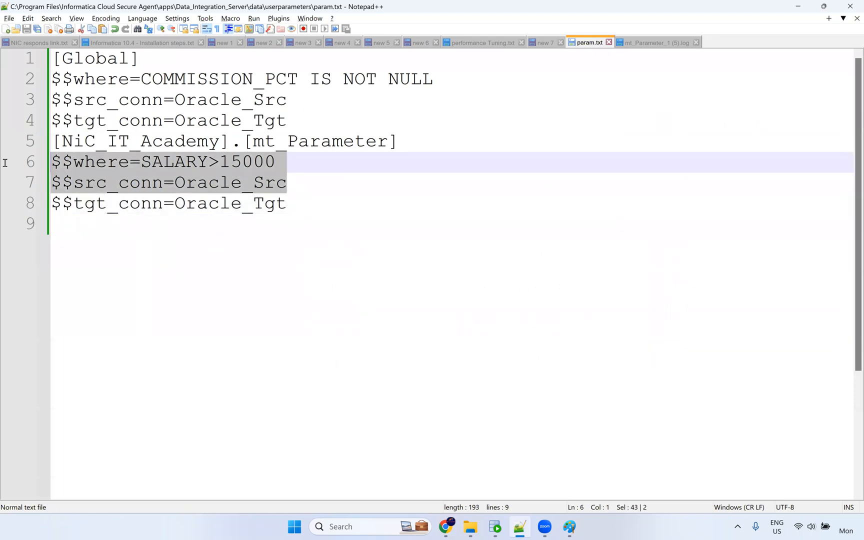
pyautogui.click(98, 186)
pyautogui.doubleClick(105, 187)
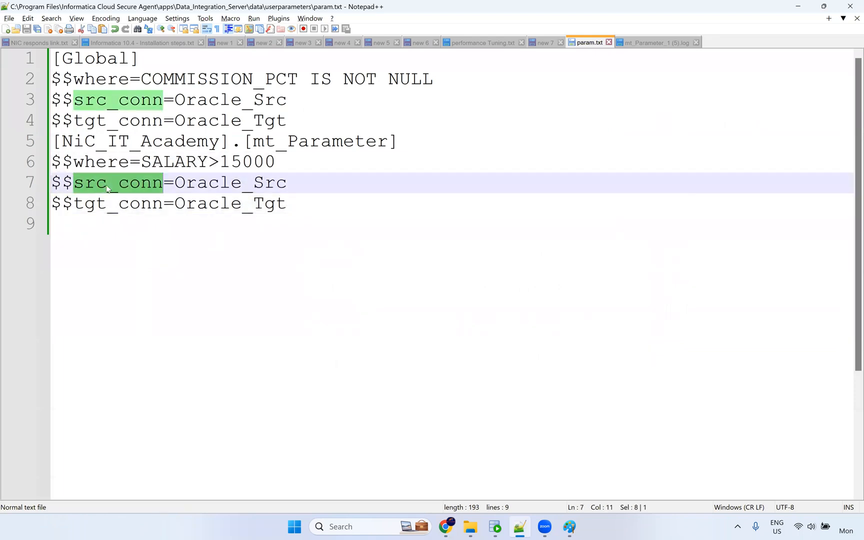
pyautogui.click(124, 164)
pyautogui.doubleClick(125, 164)
pyautogui.click(220, 183)
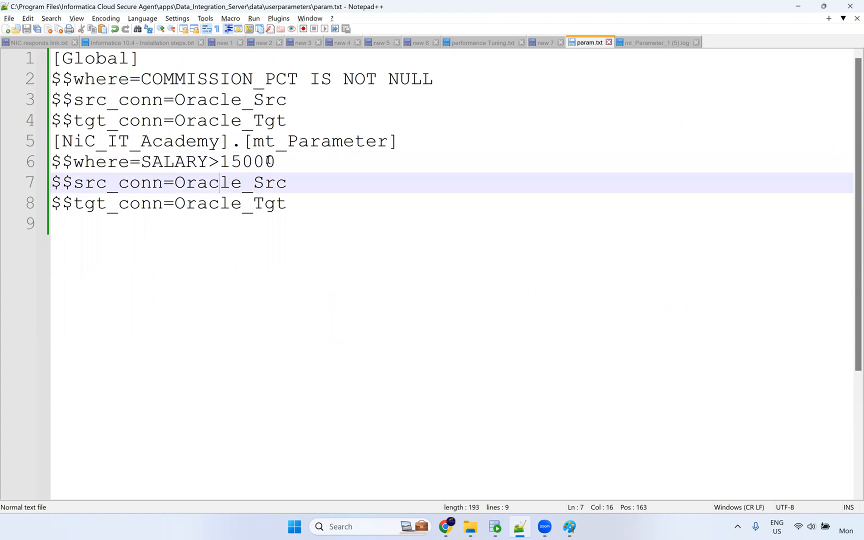
pyautogui.moveTo(283, 162); pyautogui.dragTo(142, 162)
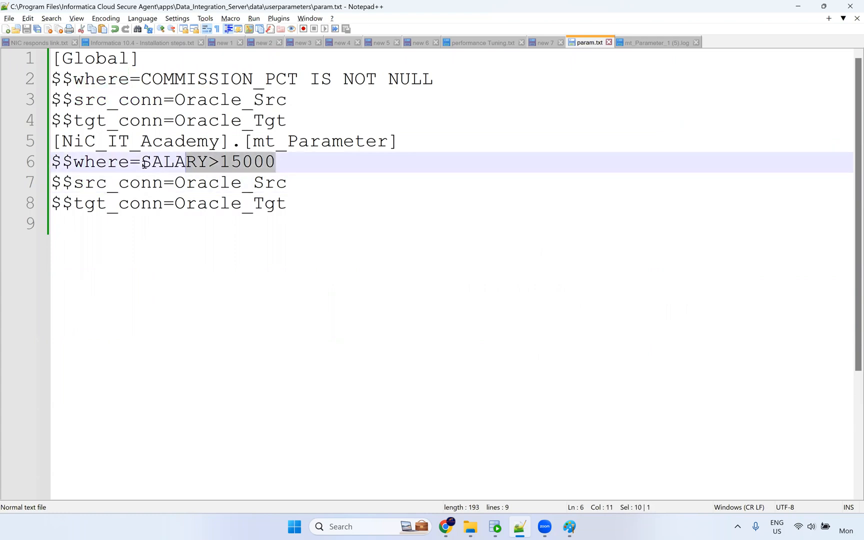
pyautogui.click(270, 189)
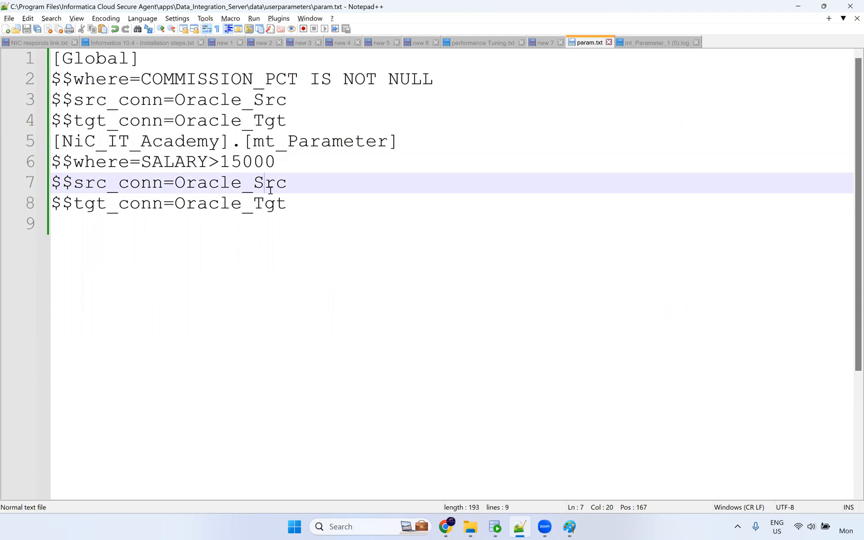
pyautogui.doubleClick(232, 188)
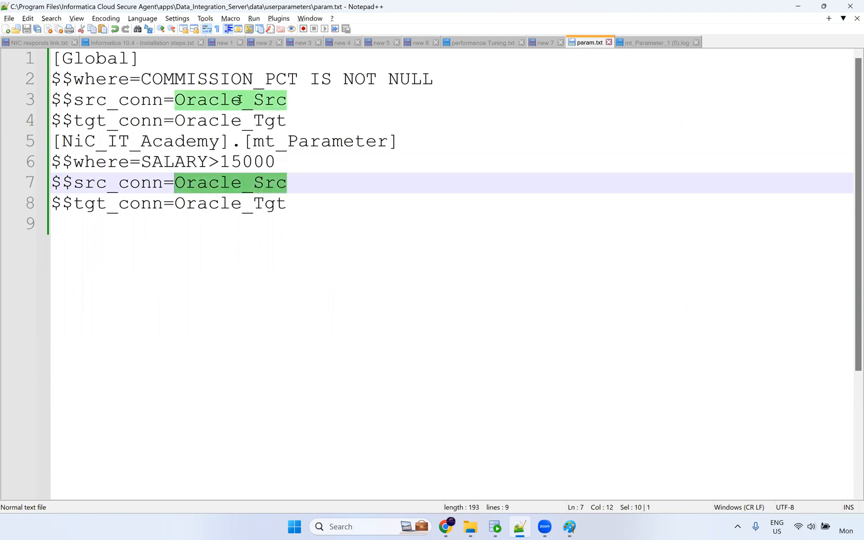
pyautogui.click(232, 123)
pyautogui.doubleClick(232, 121)
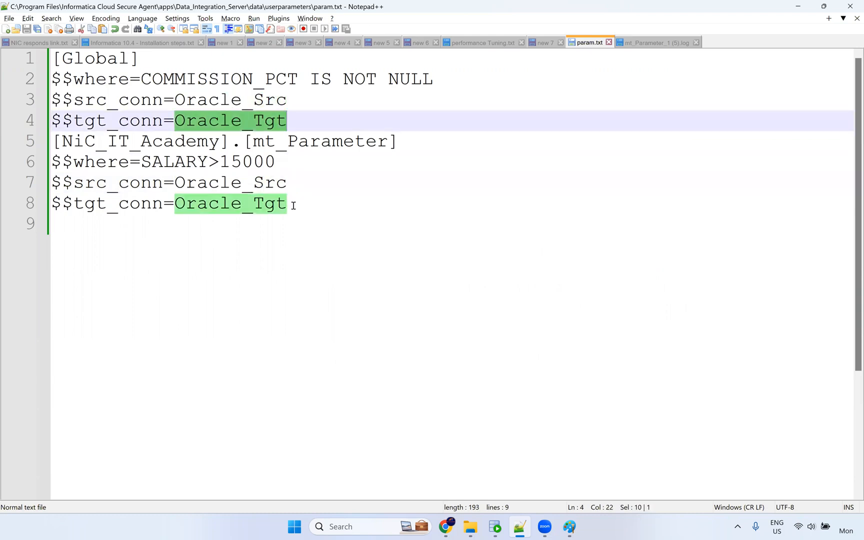
# Review mt_Parameter's source details, Oracle_Src target connection and parameter file, then return to param.txt.
pyautogui.click(446, 527)
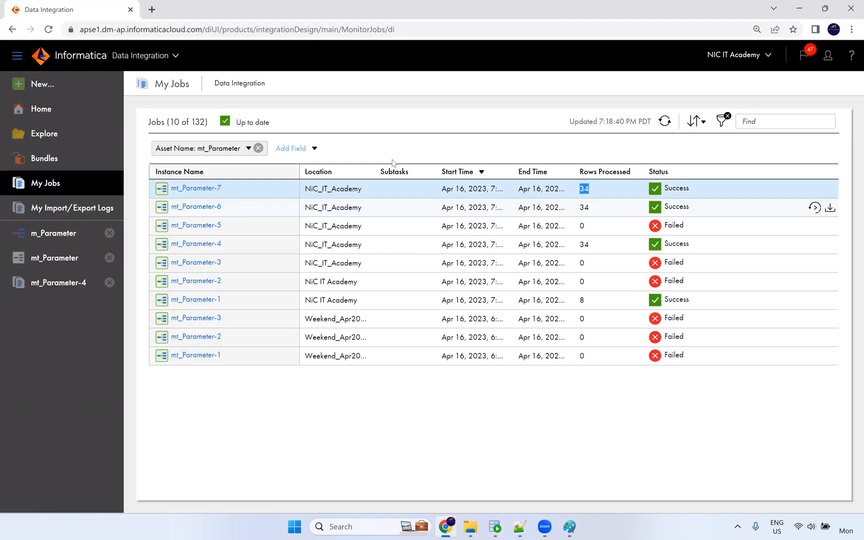
pyautogui.click(71, 258)
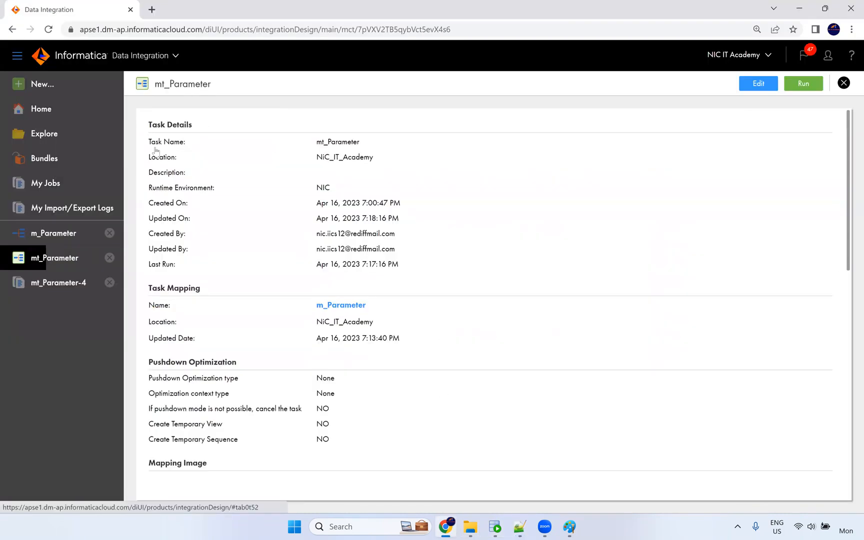
pyautogui.scroll(-8, 380, 251)
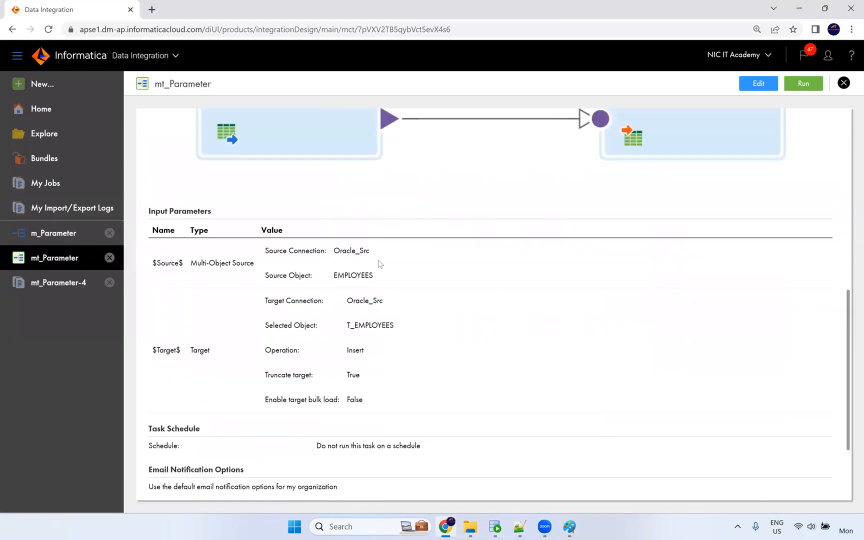
pyautogui.moveTo(376, 239)
pyautogui.mouseDown()
pyautogui.moveTo(269, 229)
pyautogui.moveTo(367, 231)
pyautogui.mouseUp()
pyautogui.click(351, 253)
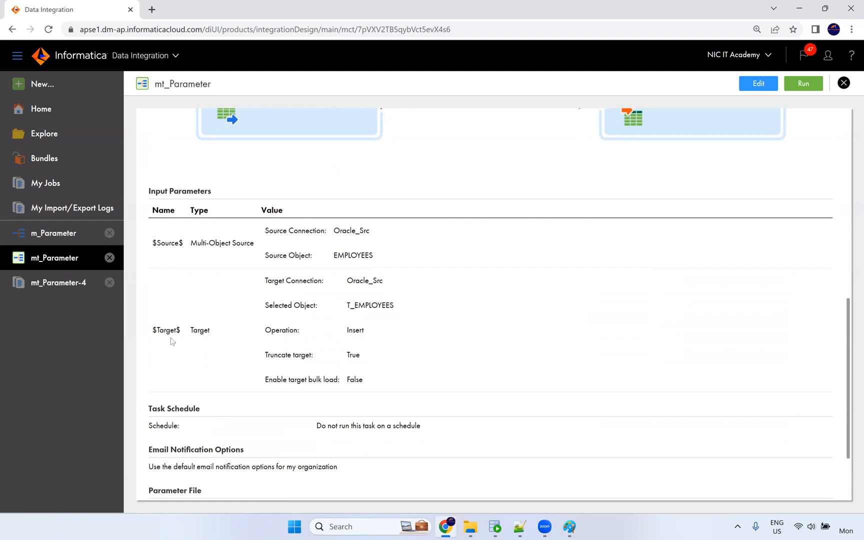
pyautogui.doubleClick(367, 280)
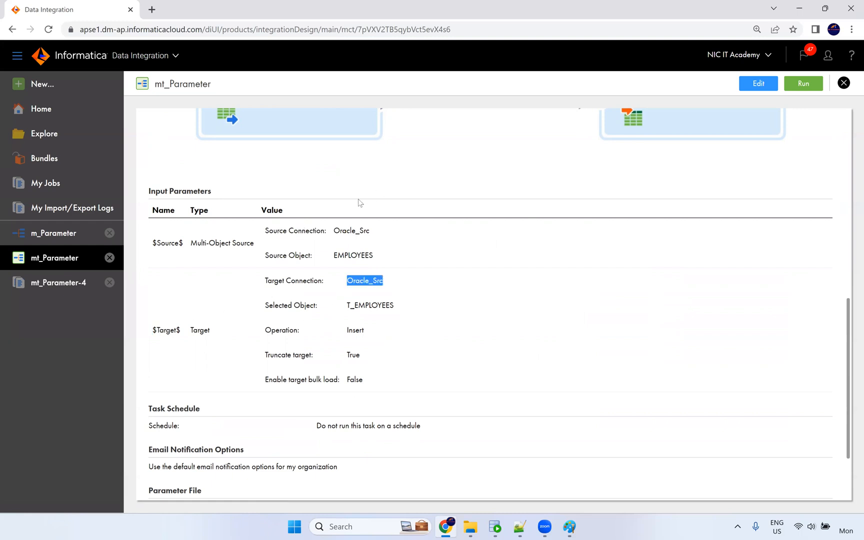
pyautogui.scroll(8, 358, 202)
pyautogui.scroll(-10, 390, 207)
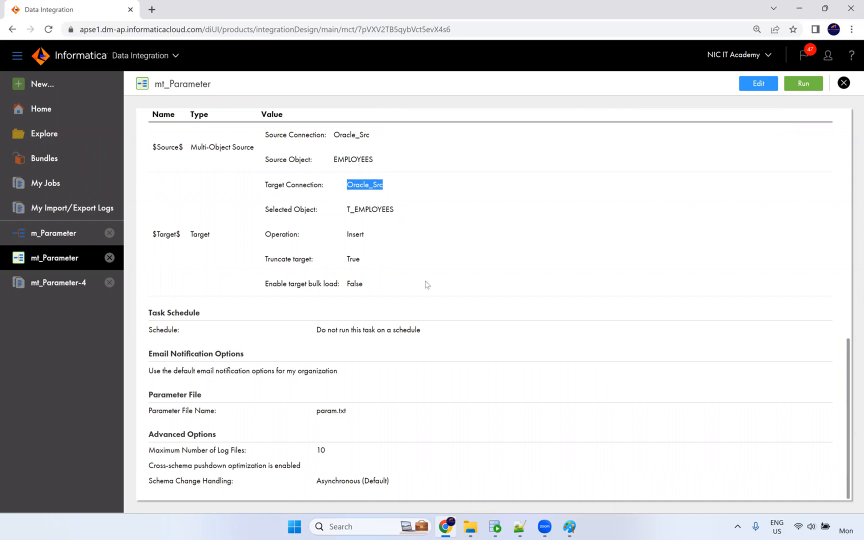
pyautogui.hotkey('alt', 'Tab')
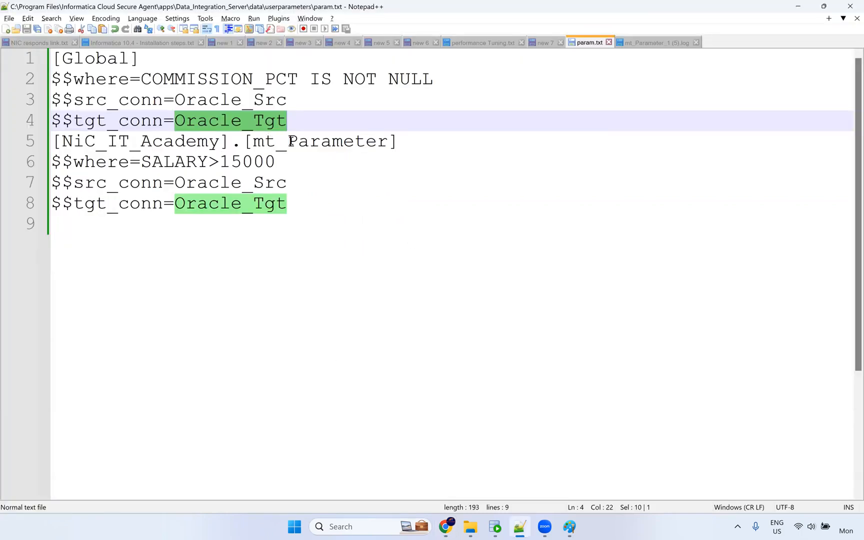
# Inspect the src_conn (Oracle_Src) and tgt_conn (Oracle_Tgt) values on lines 3–4 of param.txt.
pyautogui.click(294, 116)
pyautogui.doubleClick(248, 108)
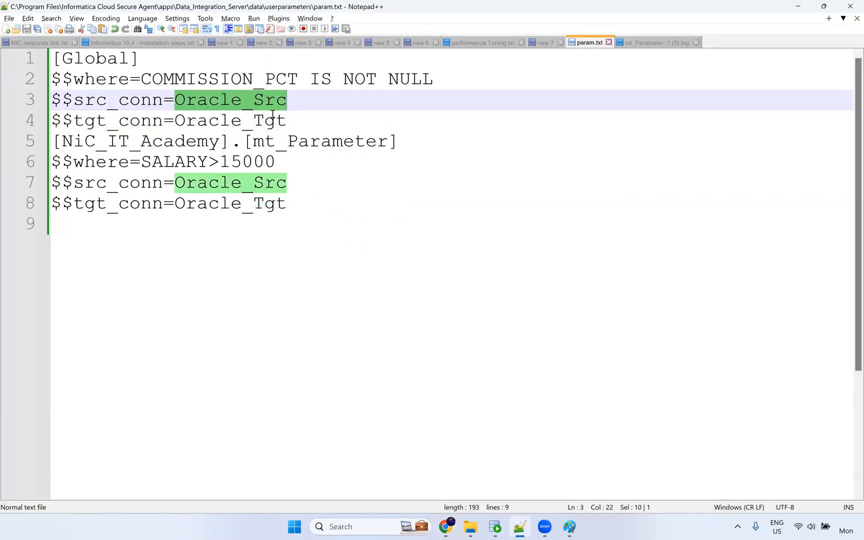
pyautogui.doubleClick(258, 120)
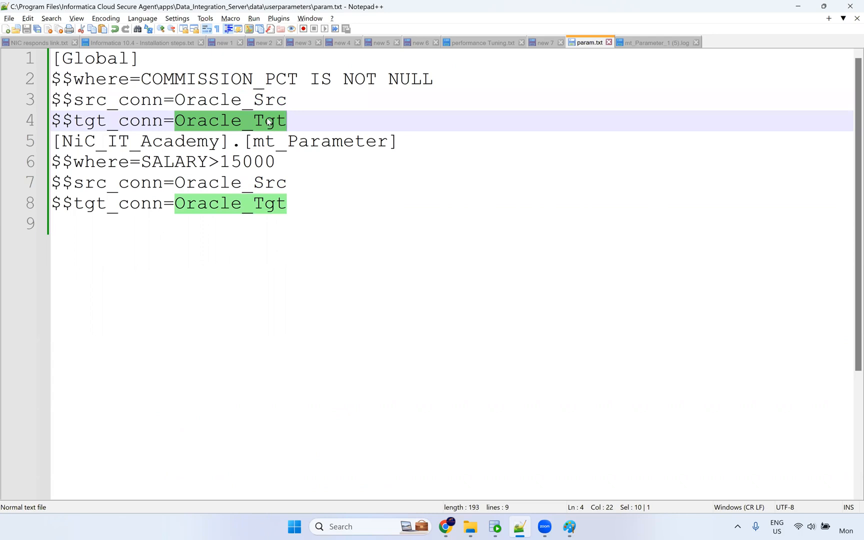
pyautogui.click(253, 145)
pyautogui.click(287, 142)
pyautogui.click(294, 116)
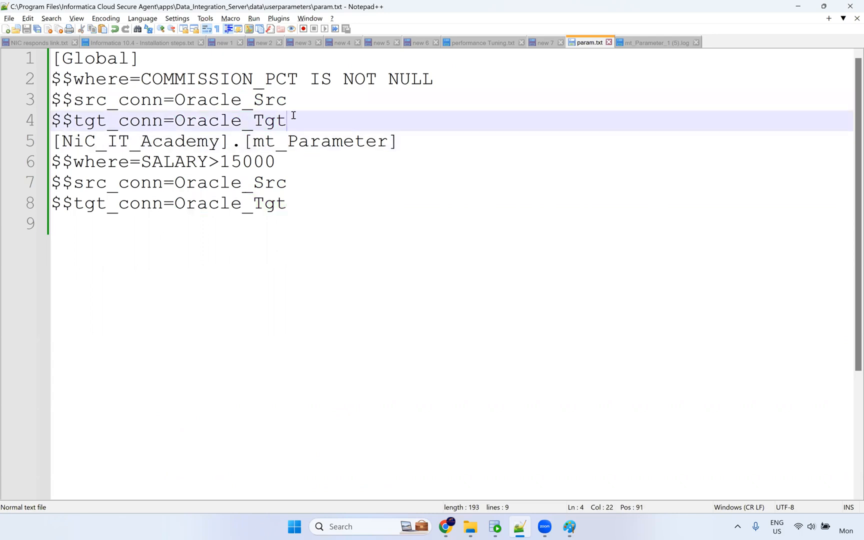
pyautogui.moveTo(287, 120); pyautogui.dragTo(30, 102)
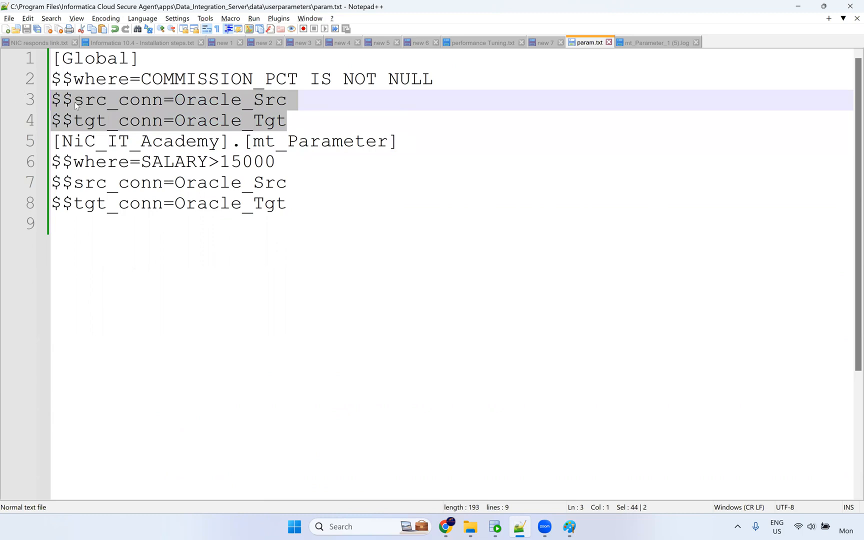
pyautogui.click(98, 102)
pyautogui.doubleClick(153, 102)
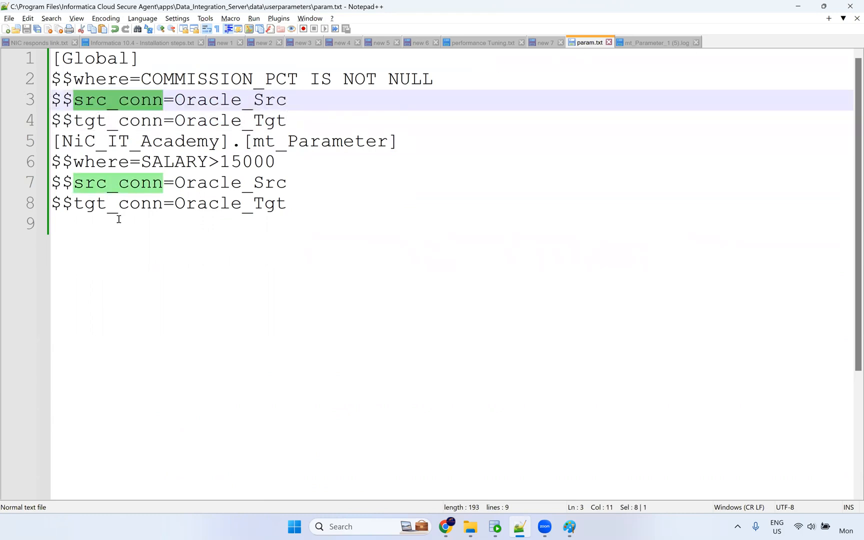
pyautogui.doubleClick(196, 101)
pyautogui.doubleClick(112, 124)
pyautogui.click(216, 124)
pyautogui.doubleClick(223, 124)
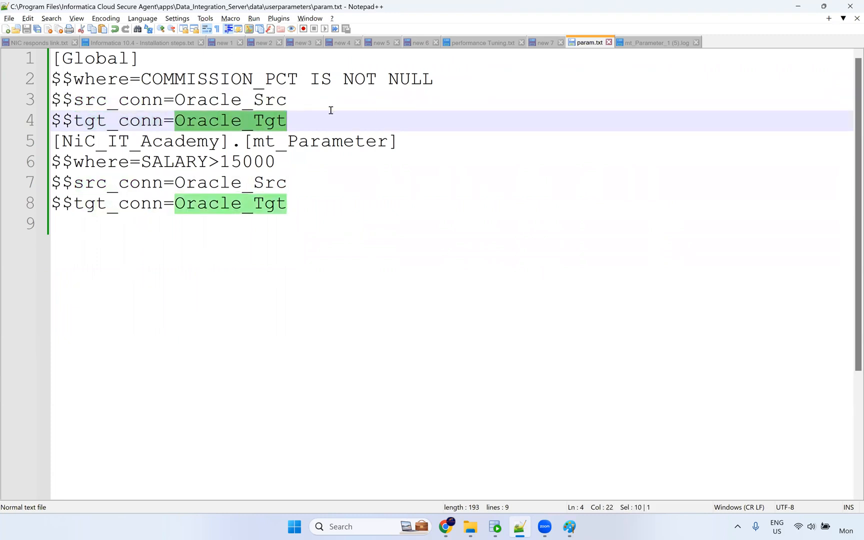
# Change line 4's tgt_conn from Oracle_Tgt to Oracle_Src and save param.txt.
pyautogui.click(294, 115)
pyautogui.press('BackSpace')
pyautogui.press('BackSpace')
pyautogui.press('BackSpace')
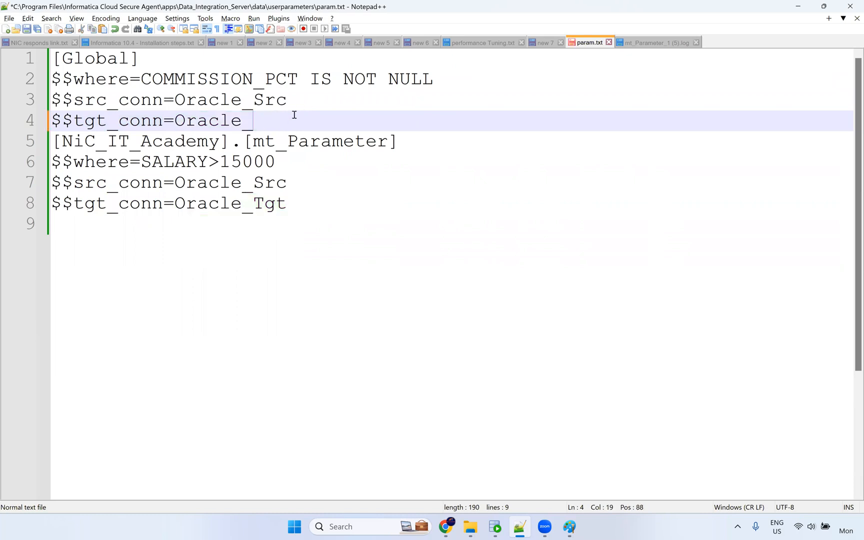
pyautogui.write('SRc')
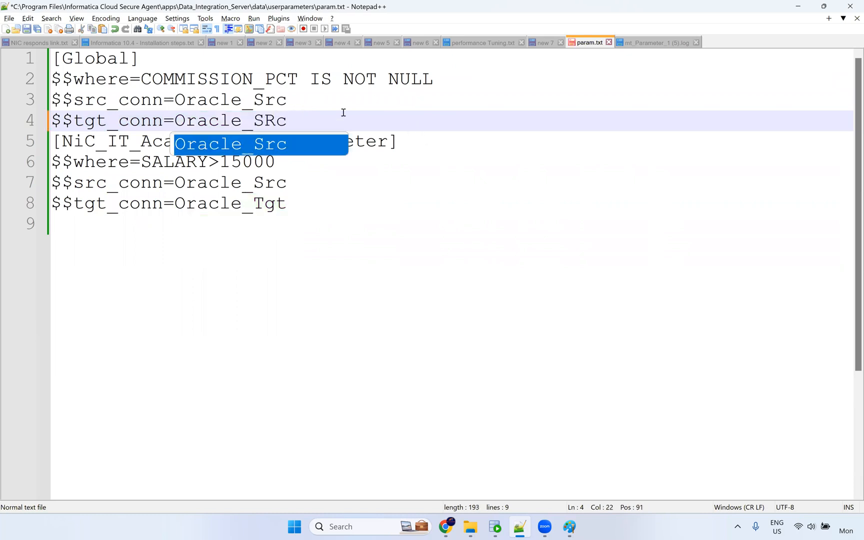
pyautogui.press('BackSpace')
pyautogui.press('BackSpace')
pyautogui.write('rc')
pyautogui.doubleClick(283, 122)
pyautogui.hotkey('ctrl', 's')
# Paste Oracle_Src over Oracle_Tgt on line 8 of param.txt.
pyautogui.click(470, 210)
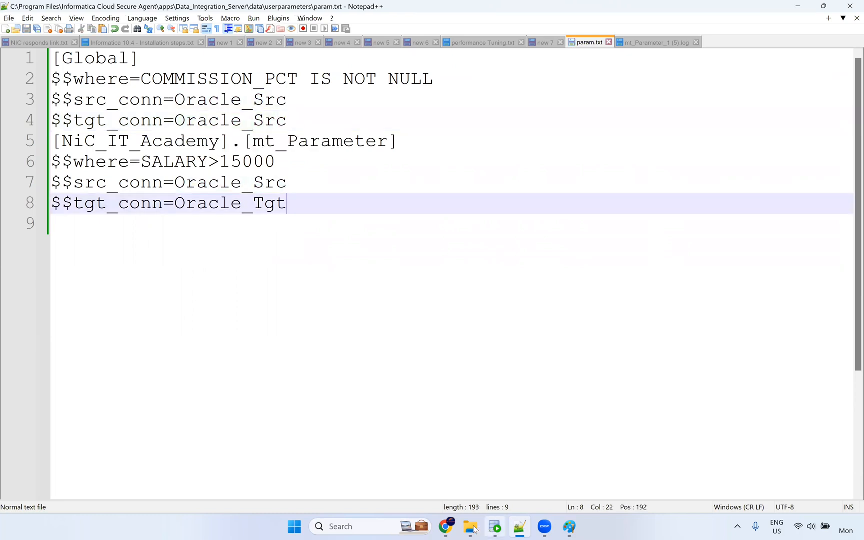
pyautogui.click(445, 526)
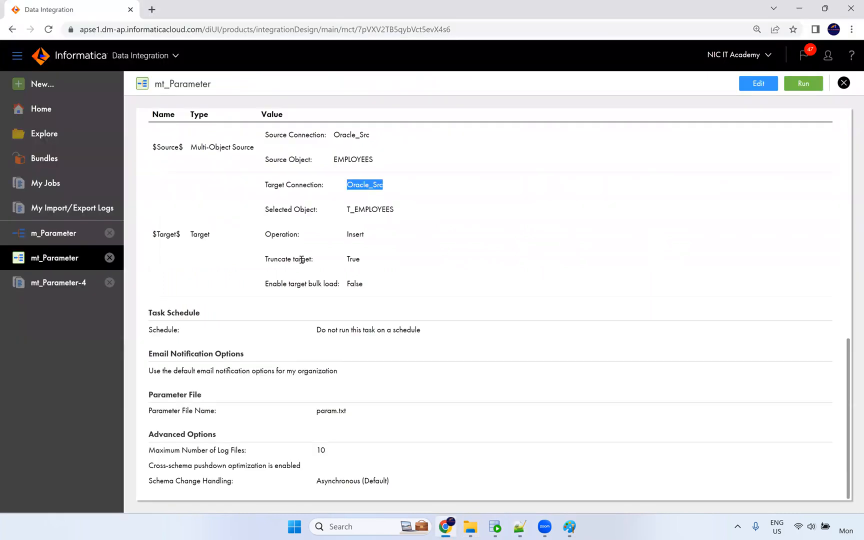
pyautogui.hotkey('alt', 'Tab')
pyautogui.doubleClick(240, 121)
pyautogui.hotkey('ctrl', 'c')
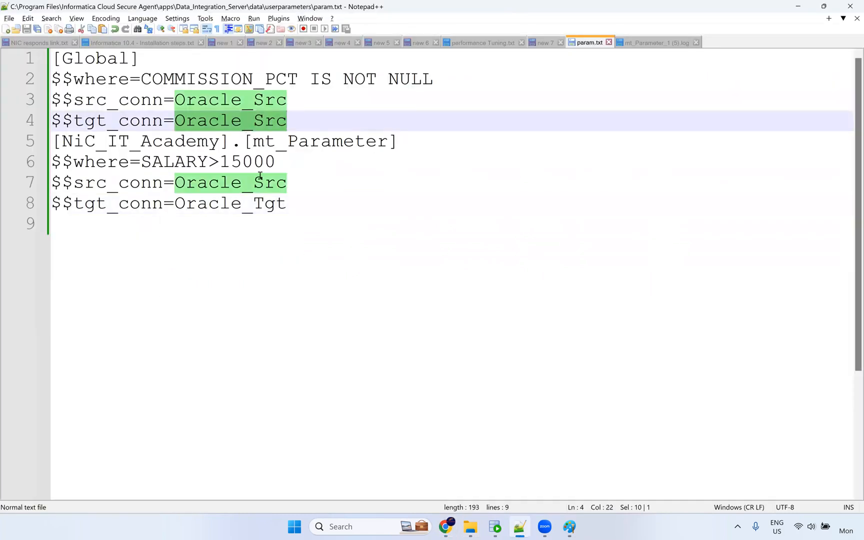
pyautogui.doubleClick(256, 204)
pyautogui.hotkey('ctrl', 'v')
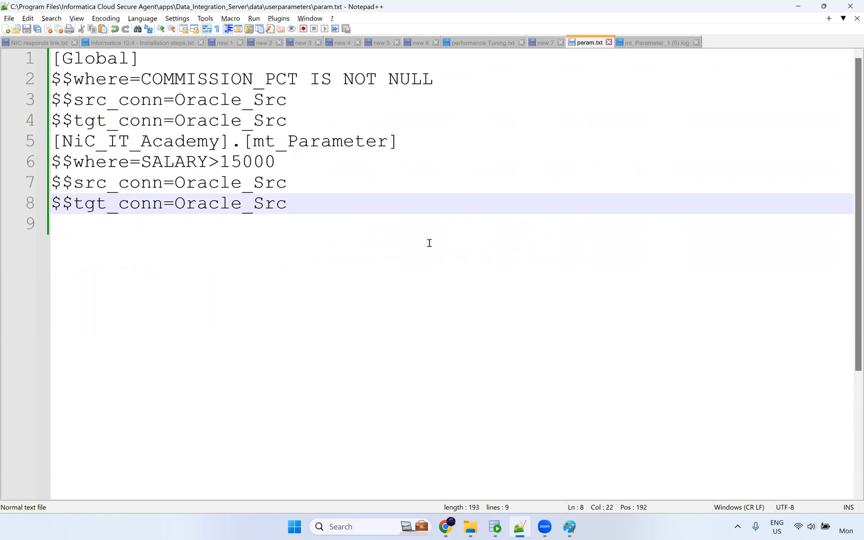
pyautogui.hotkey('alt', 'Tab')
# Start another mt_Parameter run and follow it in My Jobs.
pyautogui.click(796, 84)
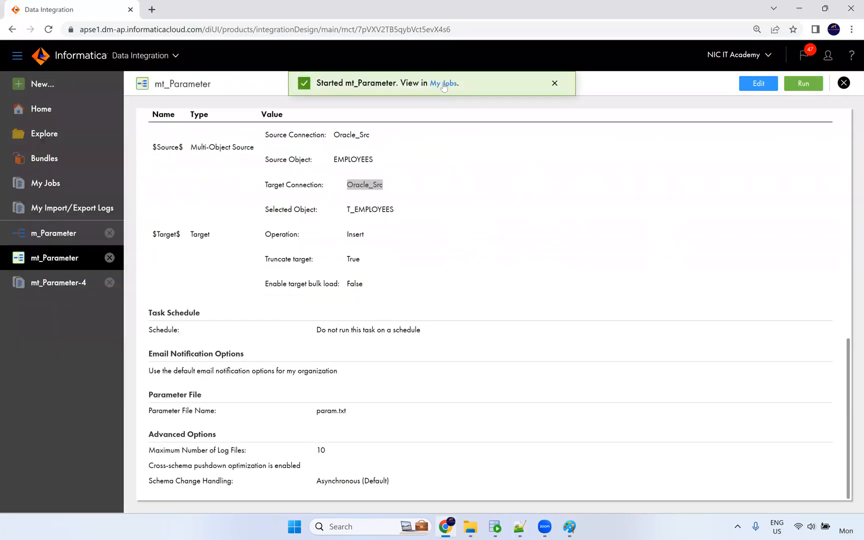
pyautogui.click(443, 84)
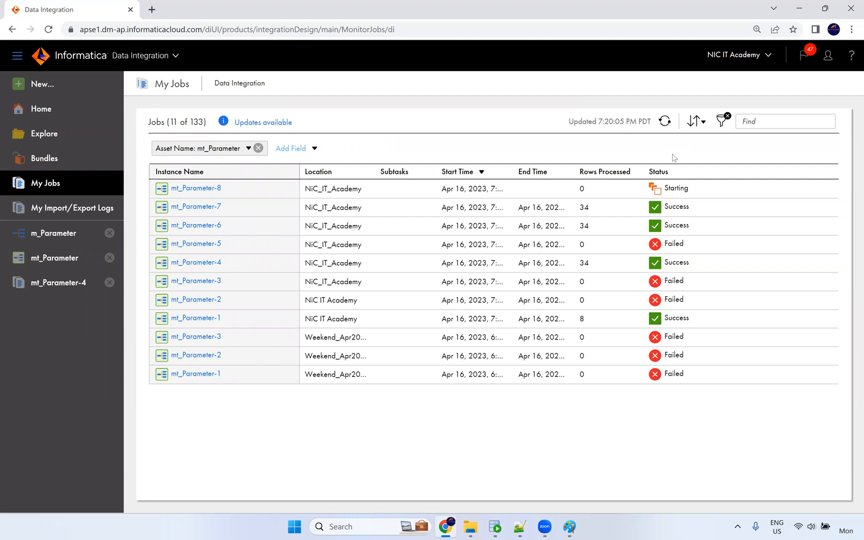
# Review param.txt lines 2–8 and the NiC_IT_Academy project name, then refresh My Jobs.
pyautogui.click(520, 526)
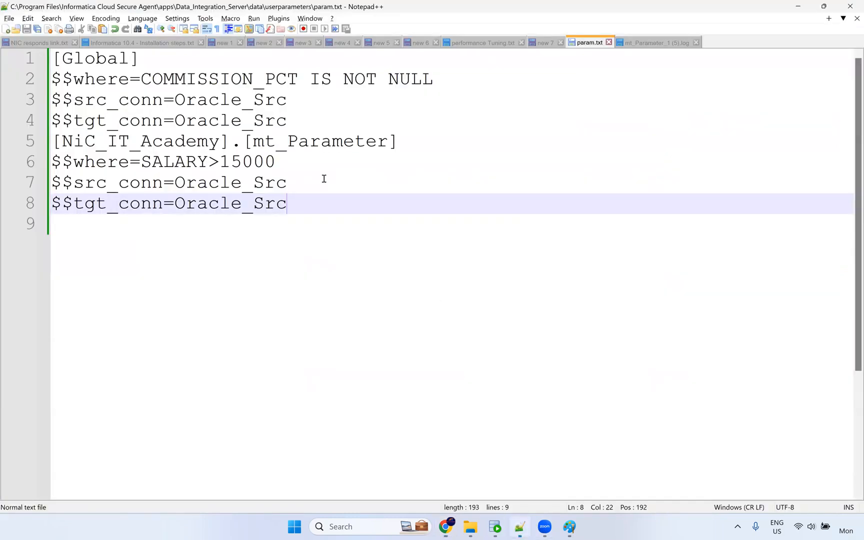
pyautogui.moveTo(295, 205); pyautogui.dragTo(29, 80)
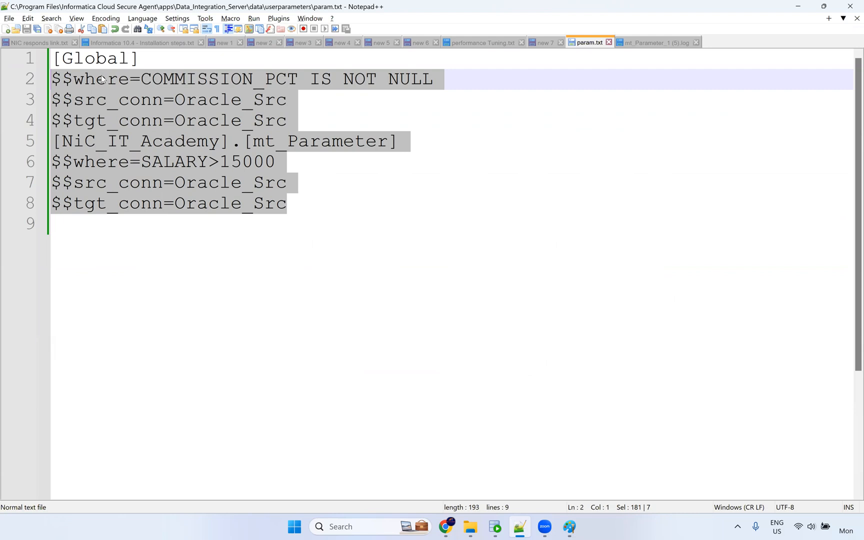
pyautogui.click(114, 67)
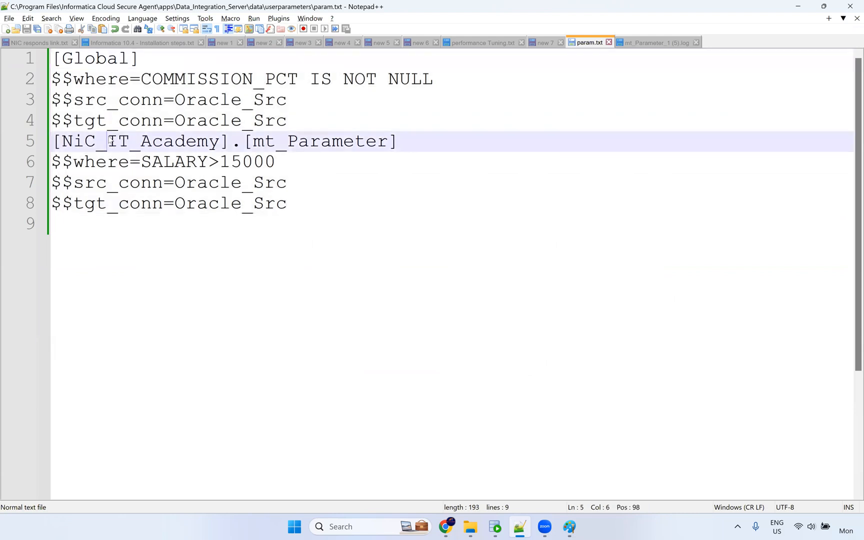
pyautogui.doubleClick(85, 142)
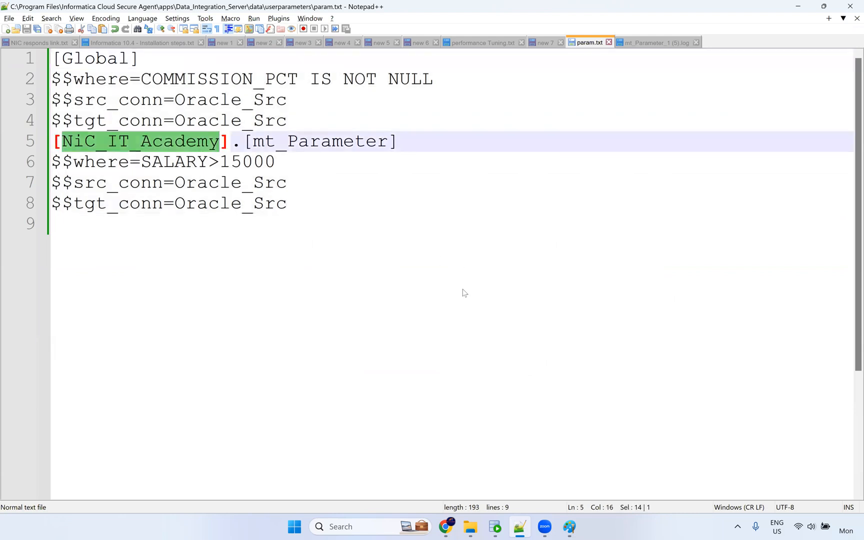
pyautogui.hotkey('alt', 'Tab')
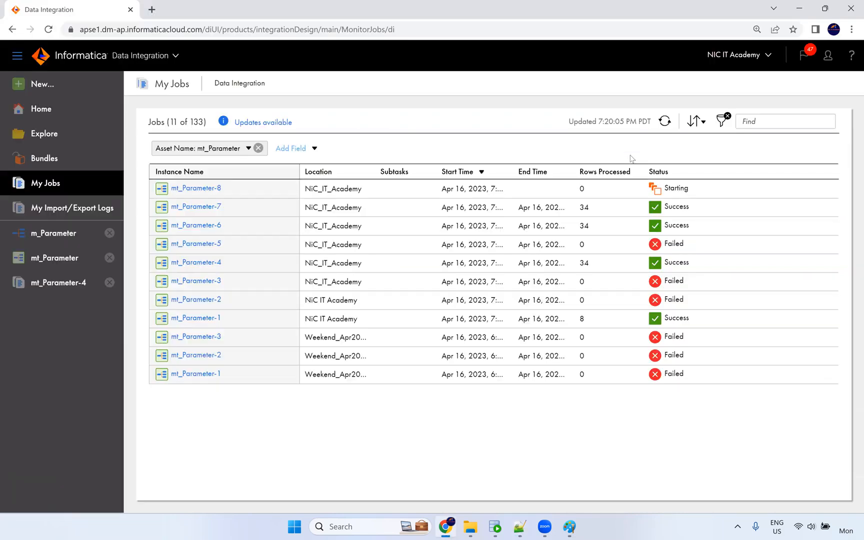
pyautogui.click(664, 123)
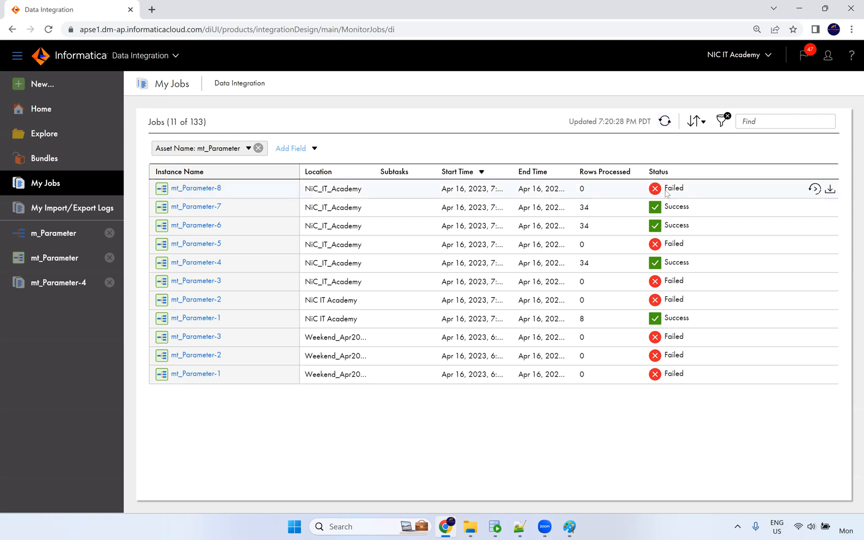
# Change line 8's target connection to Oracle_Tgt and save param.txt.
pyautogui.moveTo(667, 193)
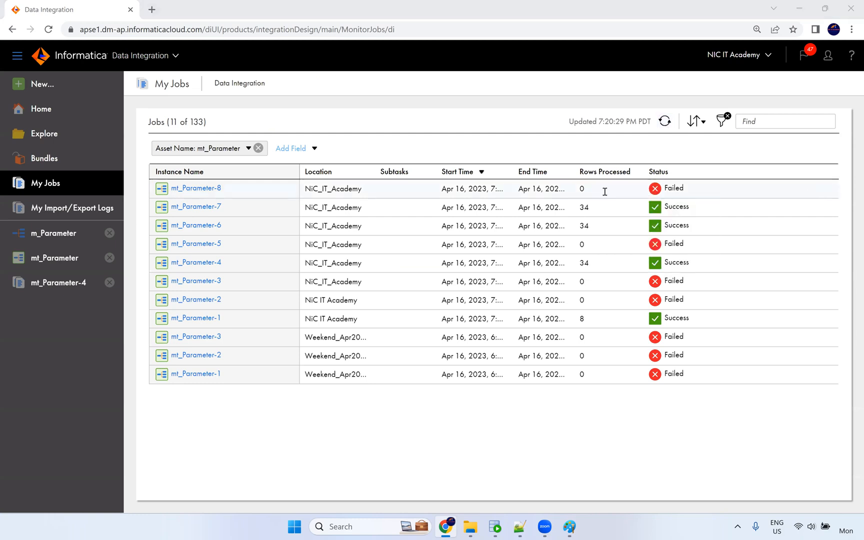
pyautogui.hotkey('alt', 'Tab')
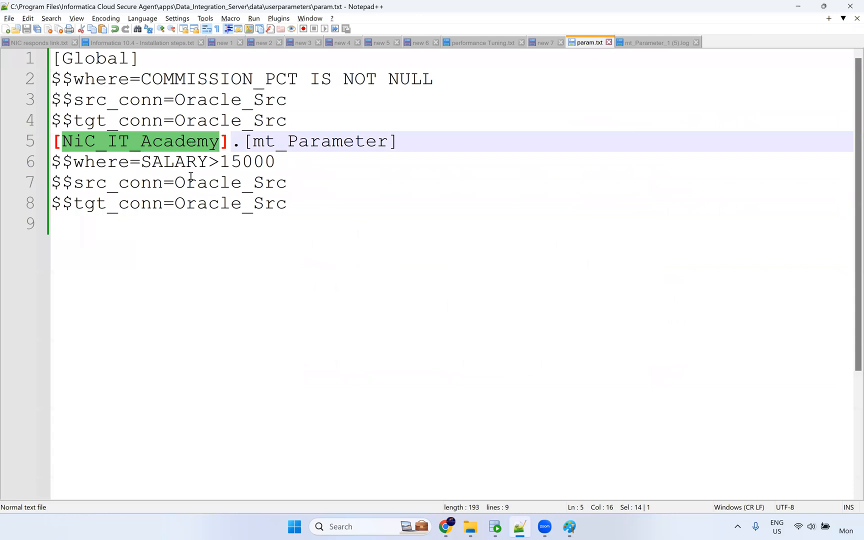
pyautogui.click(261, 206)
pyautogui.moveTo(303, 206); pyautogui.dragTo(253, 205)
pyautogui.write('Tgt')
pyautogui.hotkey('ctrl', 's')
pyautogui.moveTo(287, 203); pyautogui.dragTo(49, 203)
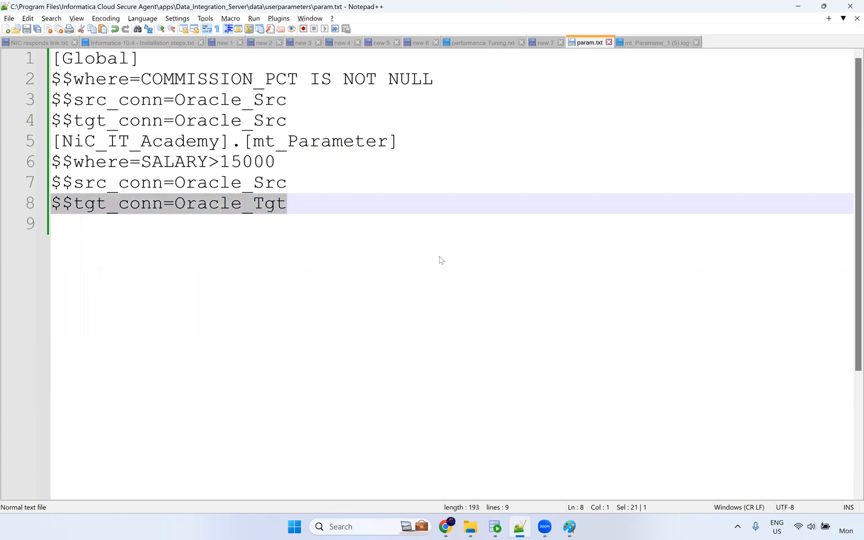
# Restart the failed mt_Parameter-8 job.
pyautogui.hotkey('alt', 'Tab')
pyautogui.click(812, 189)
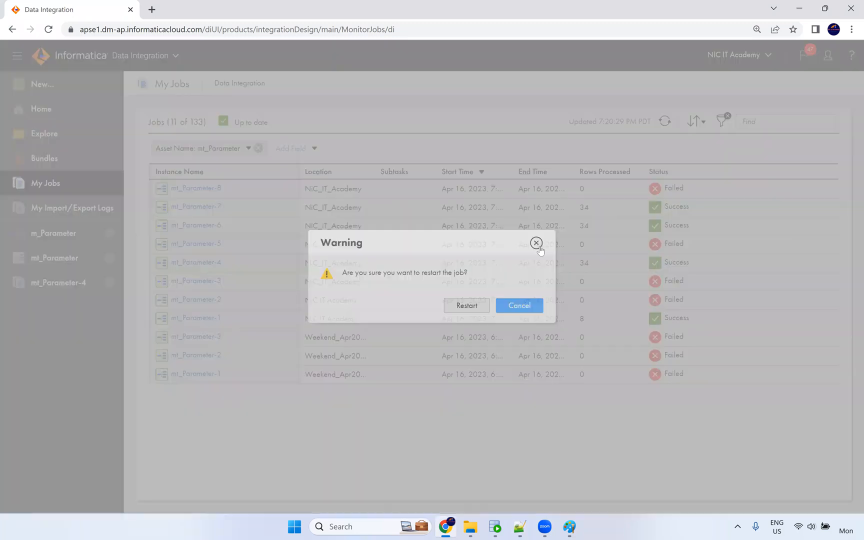
pyautogui.click(466, 305)
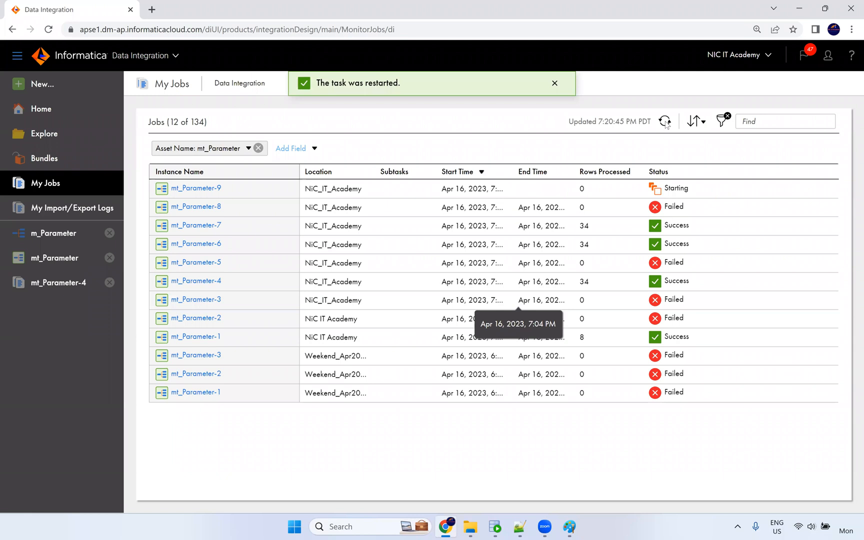
# Recheck param.txt, then refresh My Jobs and view mt_Parameter-9's WRT_8023 truncate error.
pyautogui.hotkey('alt', 'Tab')
pyautogui.moveTo(5, 141); pyautogui.dragTo(5, 138)
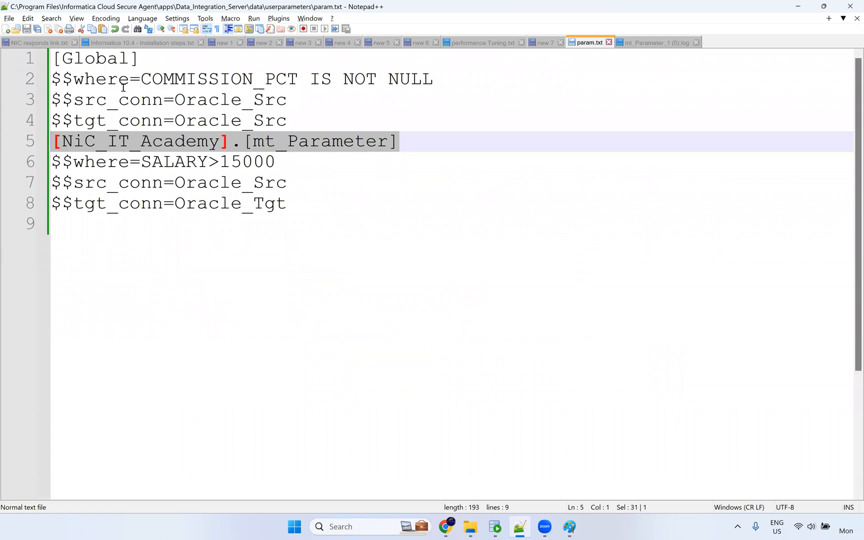
pyautogui.click(109, 80)
pyautogui.doubleClick(104, 81)
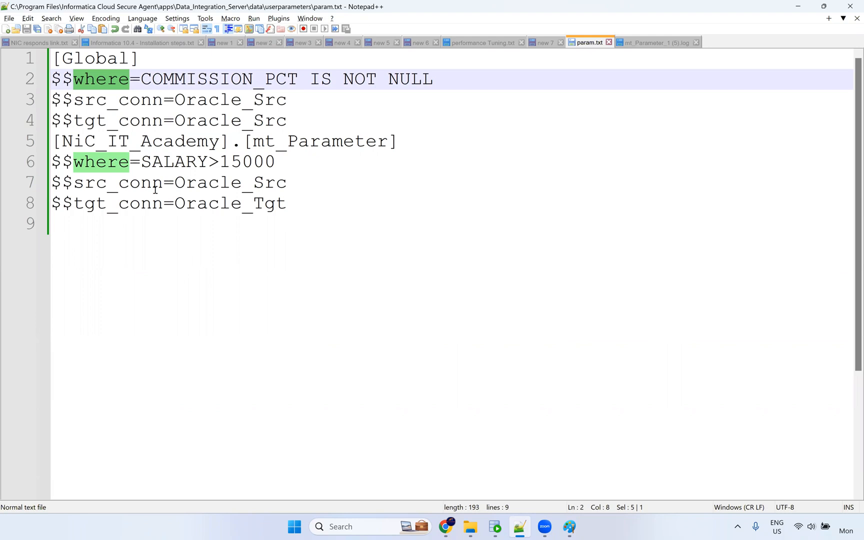
pyautogui.moveTo(287, 204); pyautogui.dragTo(10, 181)
pyautogui.hotkey('alt', 'Tab')
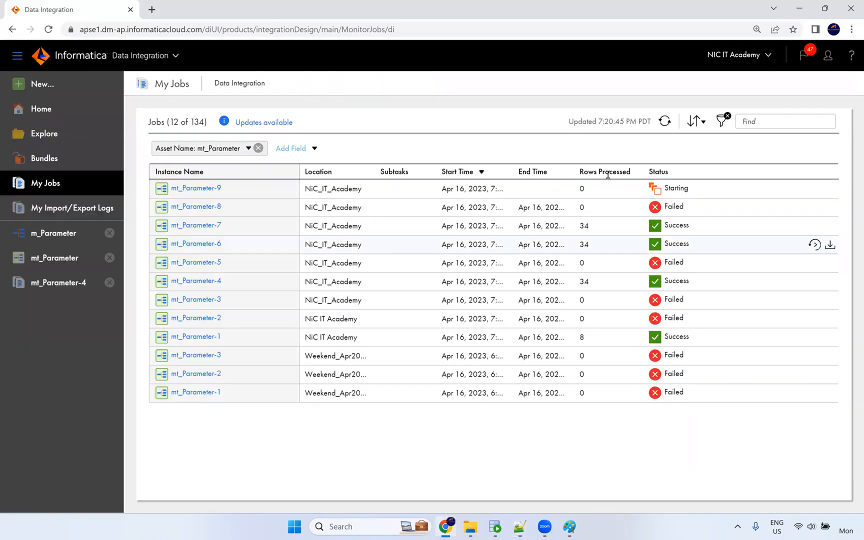
pyautogui.click(666, 122)
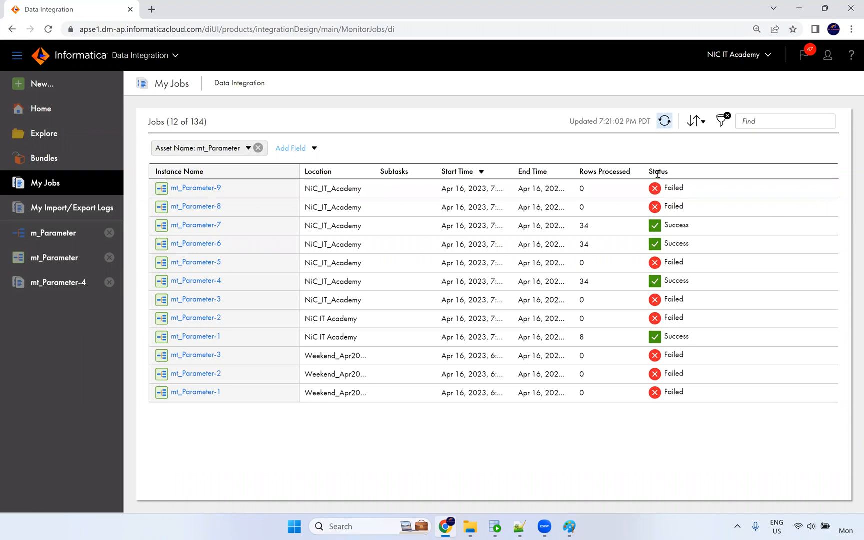
pyautogui.click(665, 190)
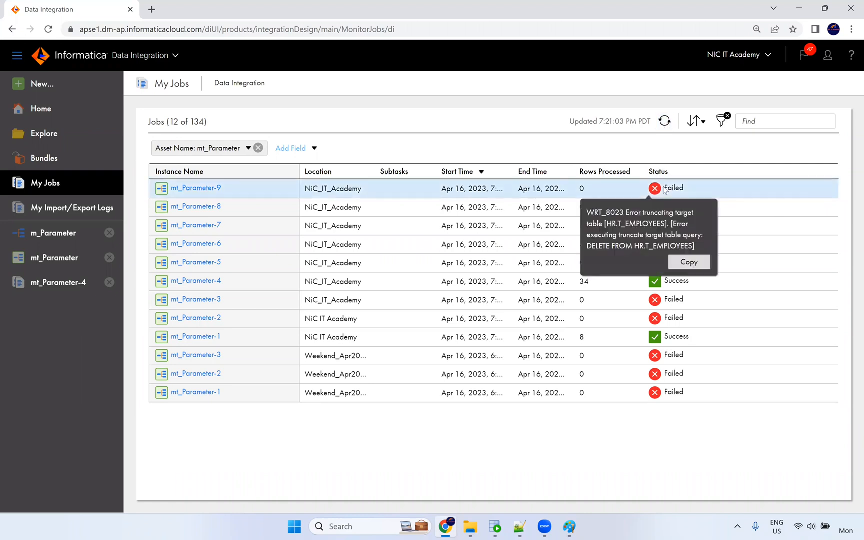
# Replace the Global target value on line 4 with Oracle_Tgt and save param.txt.
pyautogui.hotkey('alt', 'Tab')
pyautogui.click(265, 203)
pyautogui.doubleClick(283, 205)
pyautogui.hotkey('ctrl', 'c')
pyautogui.doubleClick(251, 106)
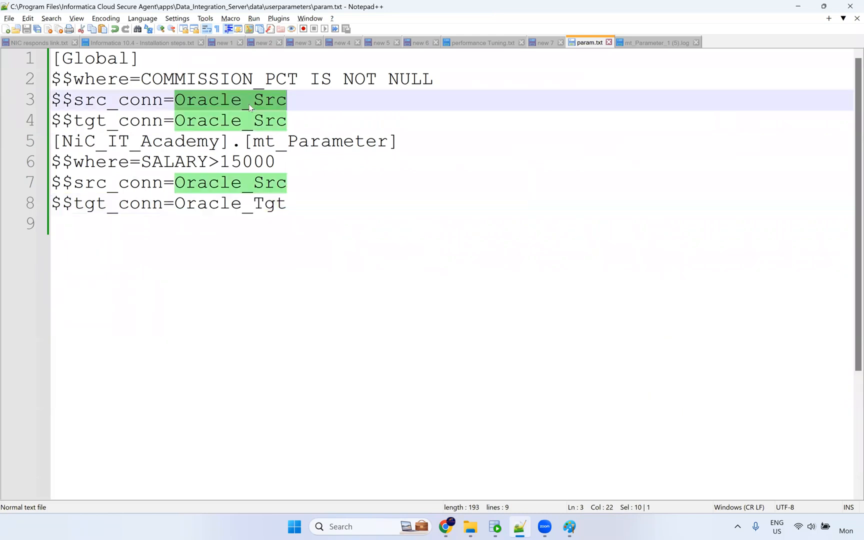
pyautogui.doubleClick(270, 119)
pyautogui.hotkey('ctrl', 'v')
pyautogui.moveTo(288, 120); pyautogui.dragTo(47, 107)
pyautogui.hotkey('ctrl', 's')
# Restart the failed mt_Parameter-9 job and refresh to follow the new run.
pyautogui.hotkey('alt', 'Tab')
pyautogui.click(665, 196)
pyautogui.click(815, 188)
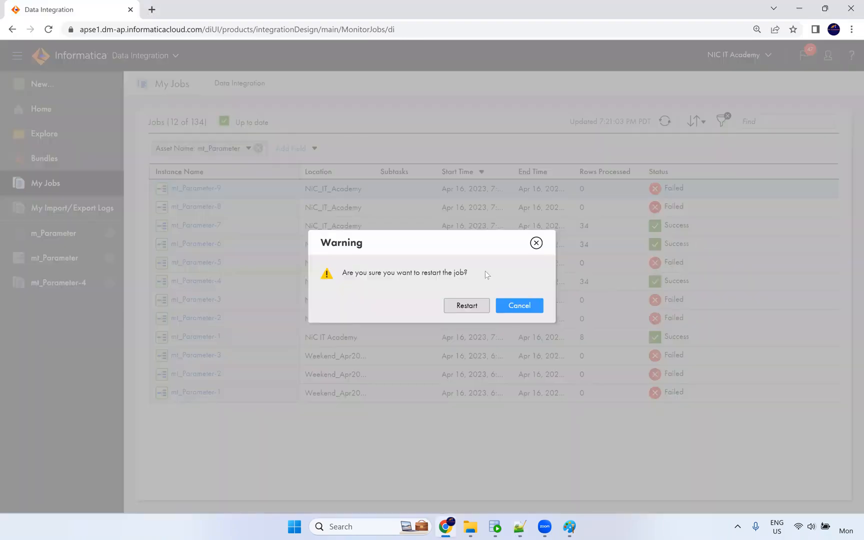
pyautogui.click(473, 304)
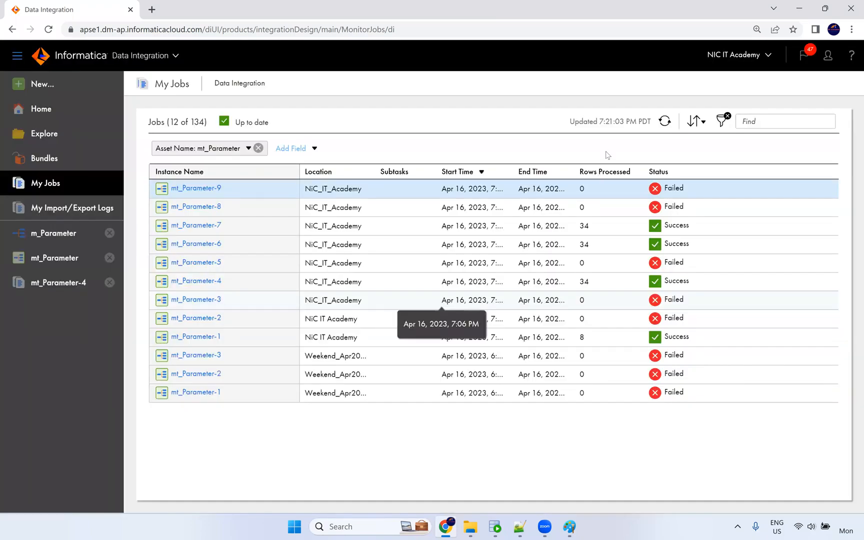
pyautogui.click(665, 121)
pyautogui.click(664, 121)
# Recheck the Global connection lines 3–4, then refresh until mt_Parameter-10 succeeds with 34 rows.
pyautogui.hotkey('alt', 'Tab')
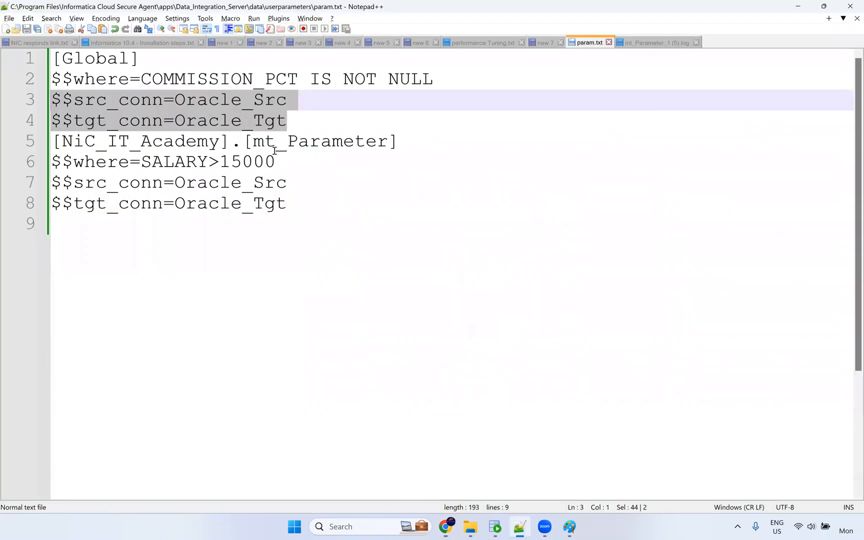
pyautogui.click(264, 120)
pyautogui.moveTo(287, 121); pyautogui.dragTo(22, 79)
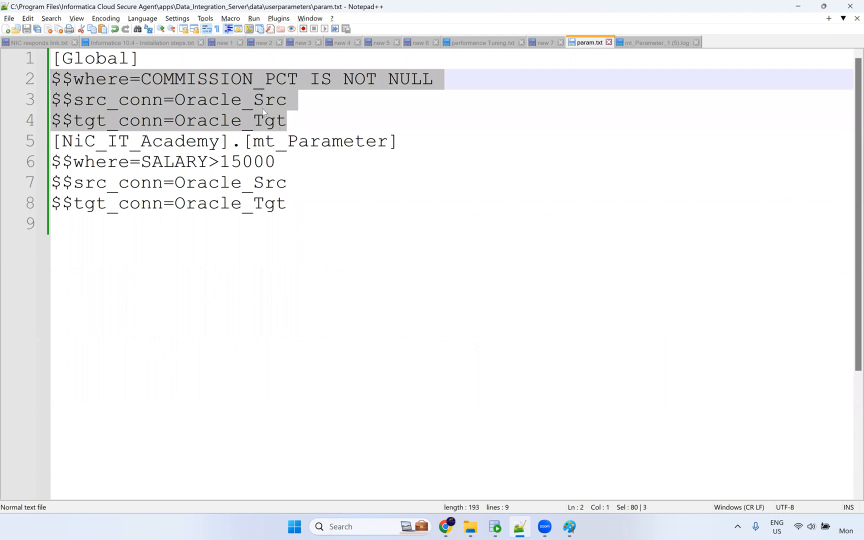
pyautogui.hotkey('alt', 'Tab')
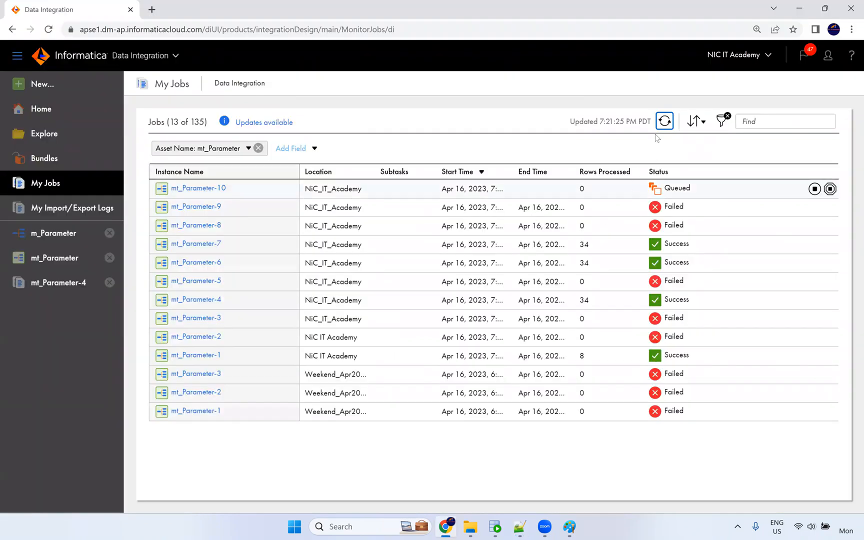
pyautogui.click(664, 122)
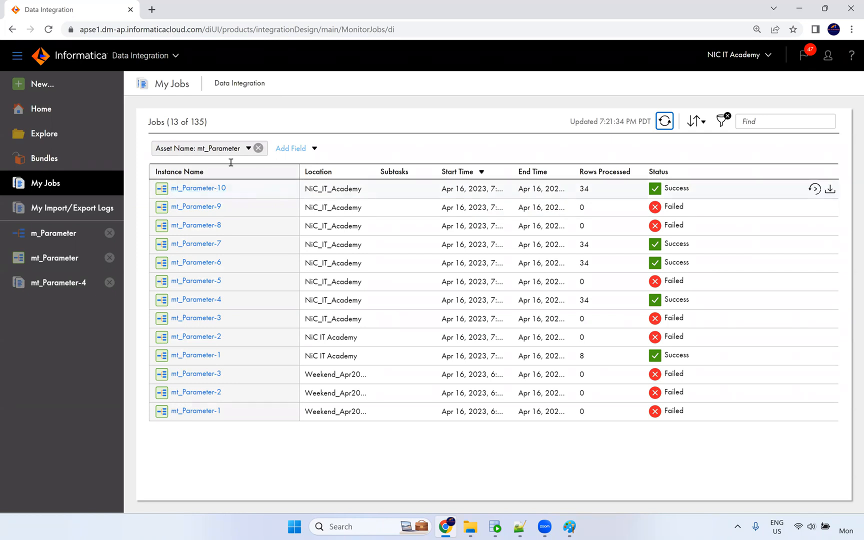
pyautogui.hotkey('alt', 'Tab')
pyautogui.click(279, 124)
pyautogui.moveTo(223, 120); pyautogui.dragTo(176, 122)
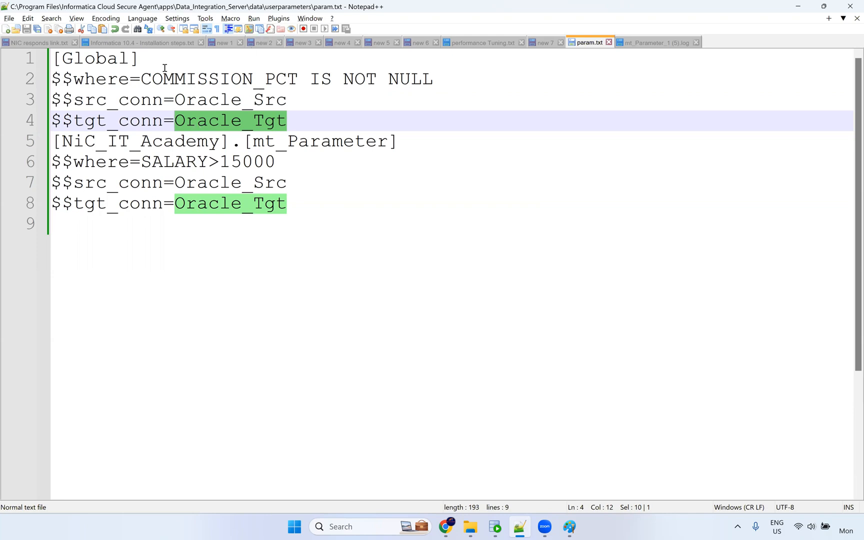
pyautogui.click(141, 81)
pyautogui.moveTo(348, 82); pyautogui.dragTo(436, 79)
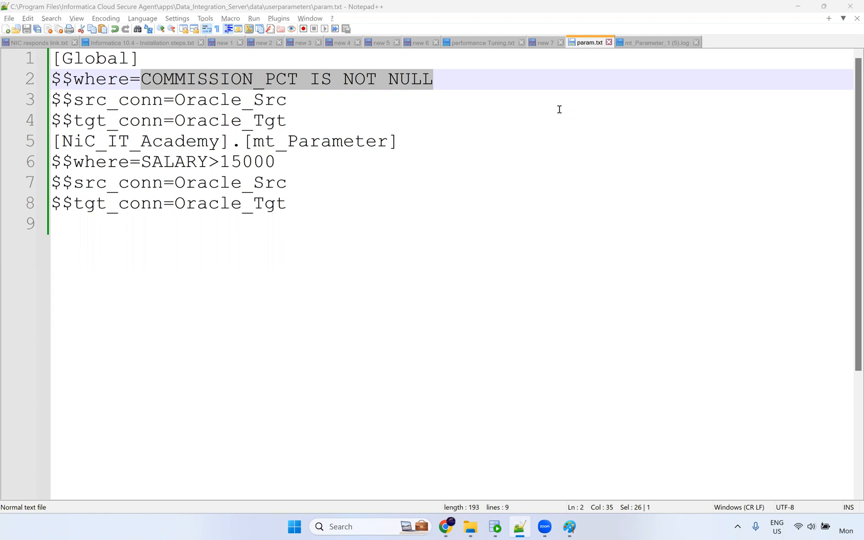
pyautogui.click(331, 103)
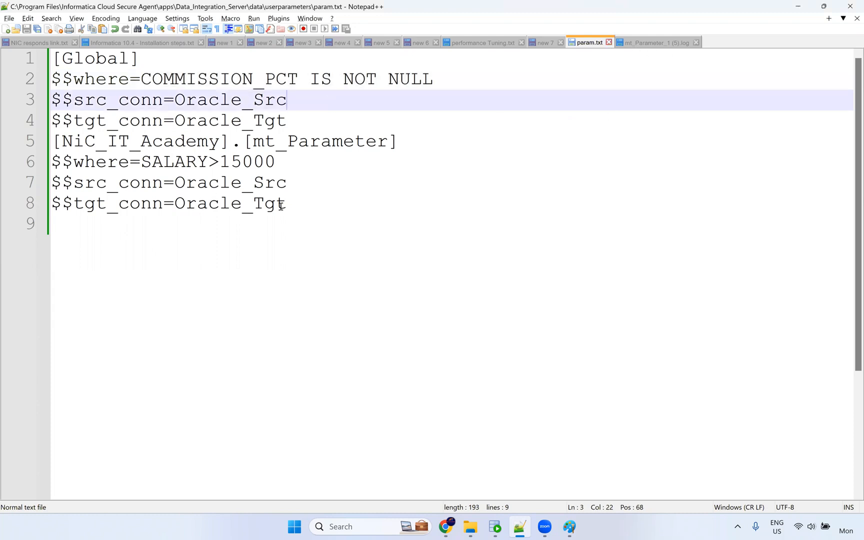
pyautogui.click(299, 203)
pyautogui.hotkey('ctrl', 'shift', 'Home')
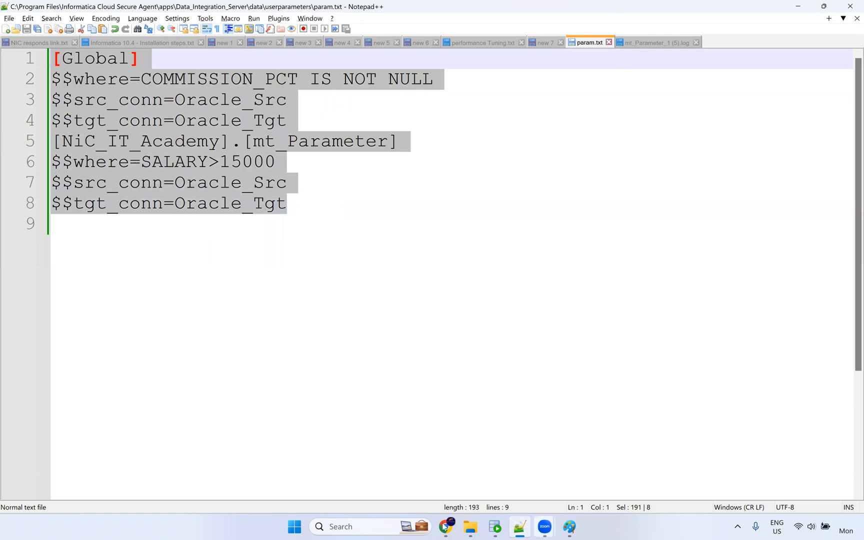
pyautogui.click(453, 529)
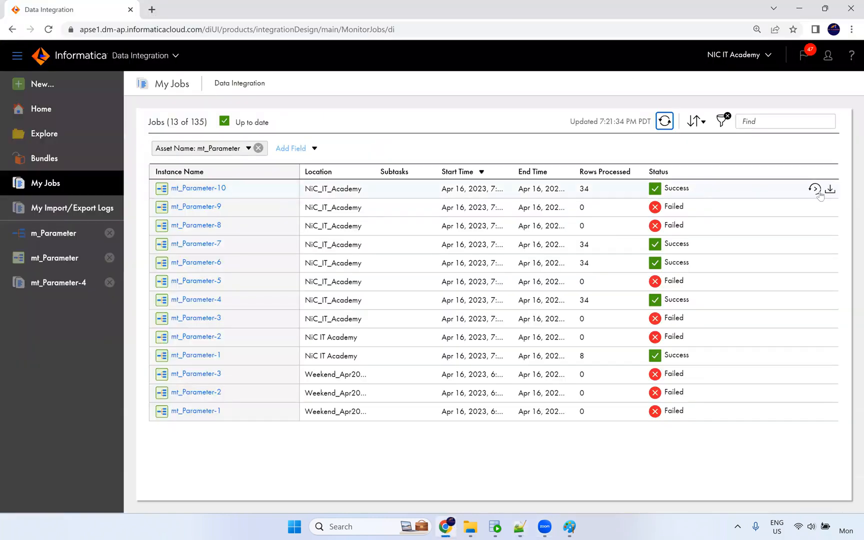
# Download and open mt_Parameter_10.log, highlighting agent NIC and tables EMPLOYEES and T_EMPLOYEES.
pyautogui.click(831, 191)
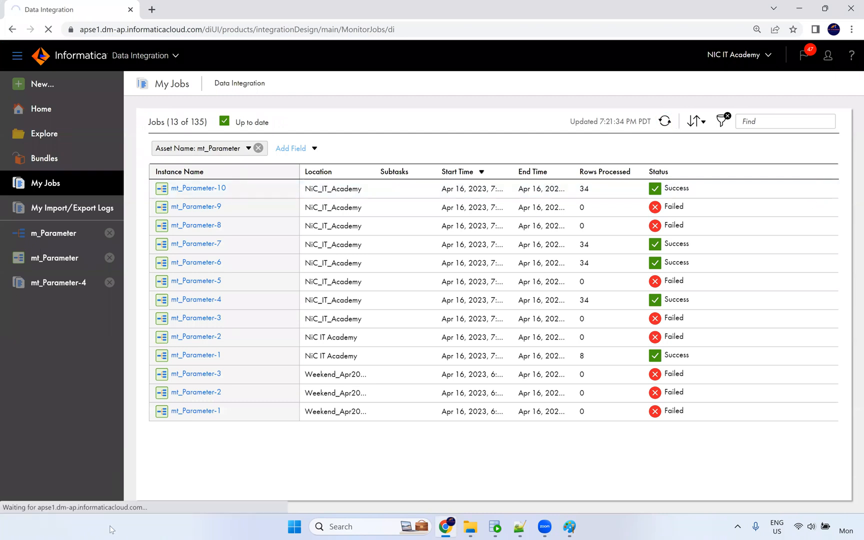
pyautogui.click(47, 502)
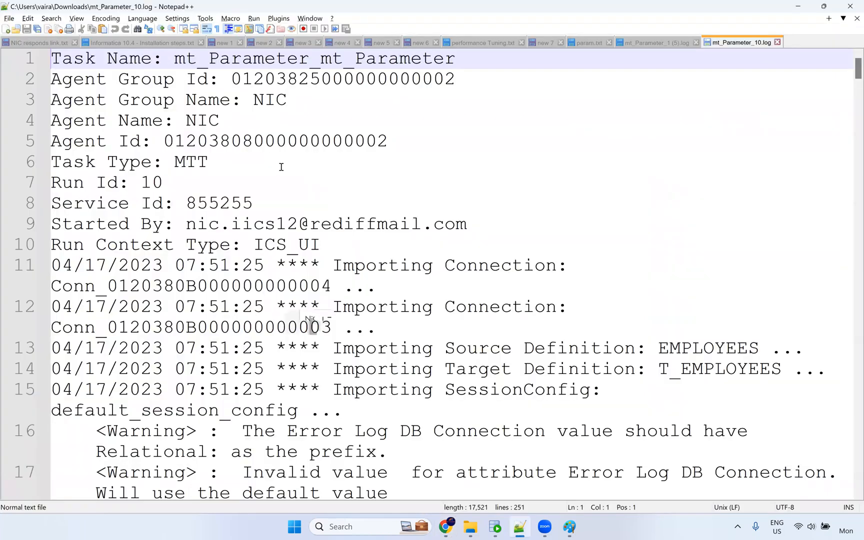
pyautogui.scroll(-1, 204, 91)
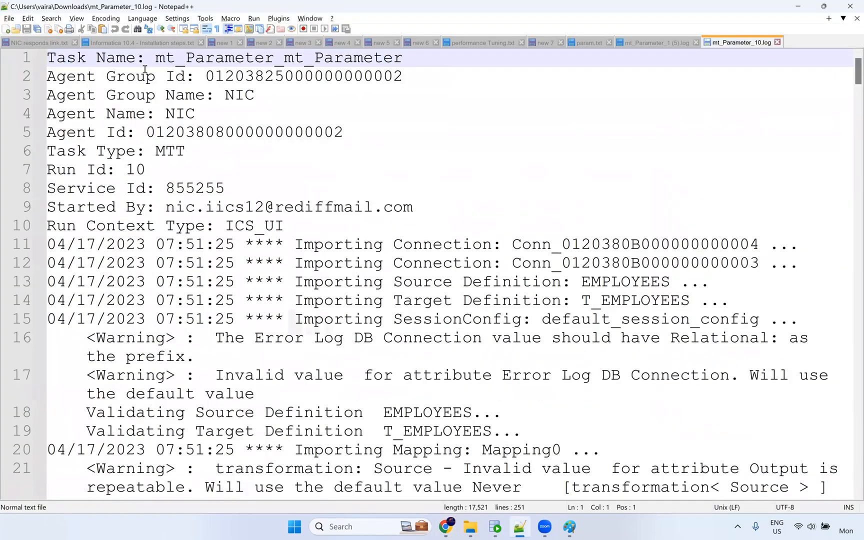
pyautogui.doubleClick(239, 96)
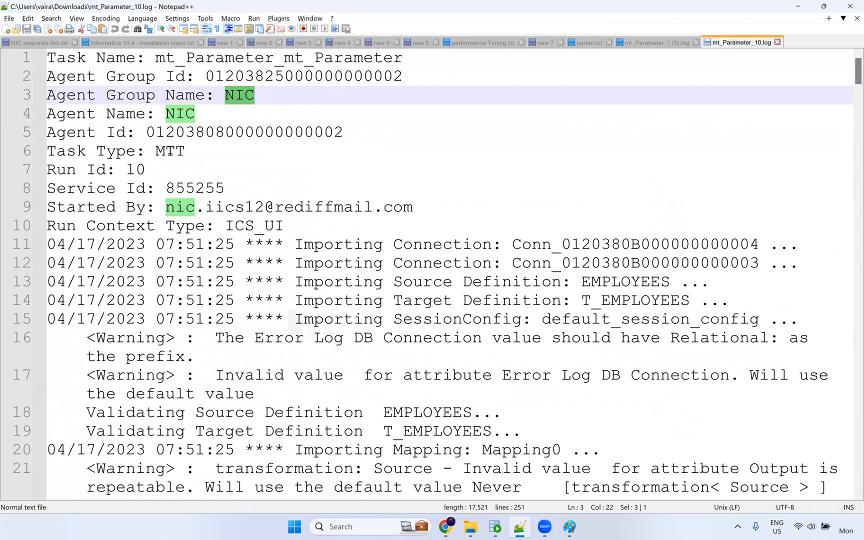
pyautogui.scroll(-1, 257, 170)
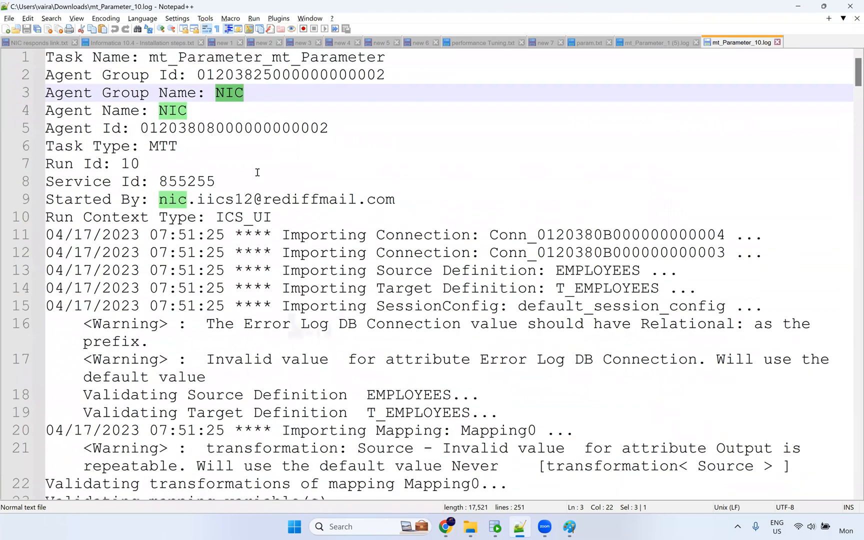
pyautogui.scroll(-1, 257, 171)
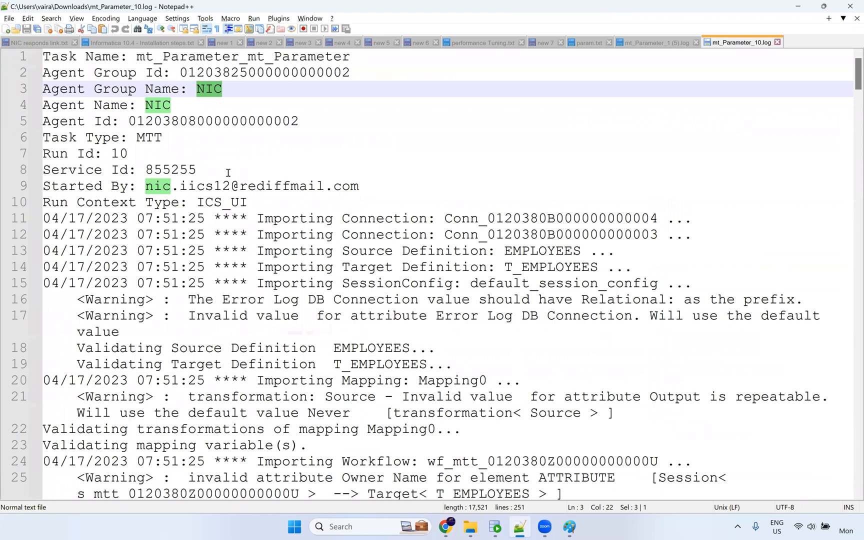
pyautogui.doubleClick(432, 250)
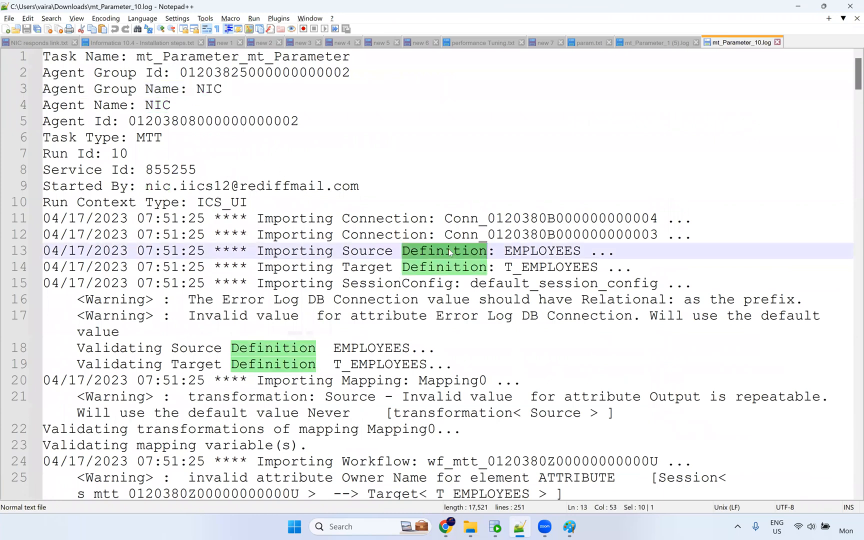
pyautogui.doubleClick(550, 250)
pyautogui.doubleClick(546, 268)
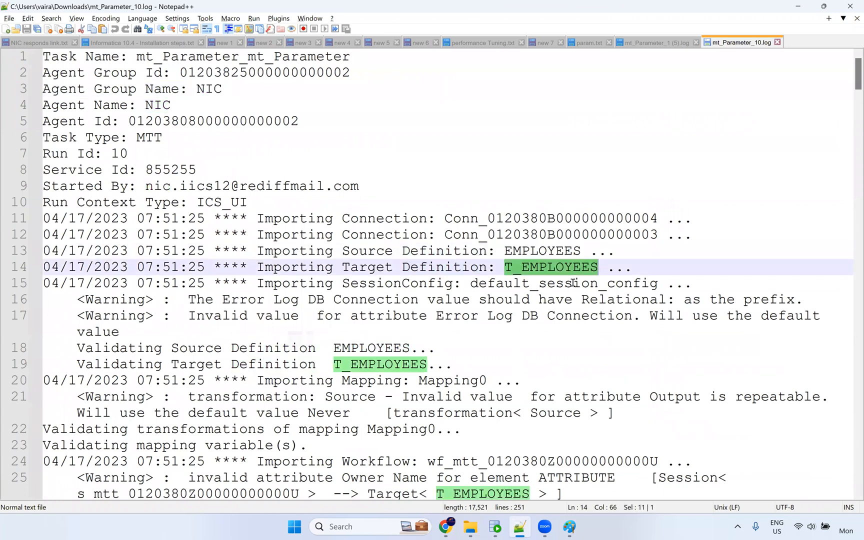
# Highlight default_session_config, the prepare-phase message, Repository and the parameter file message in the log.
pyautogui.scroll(-1, 574, 283)
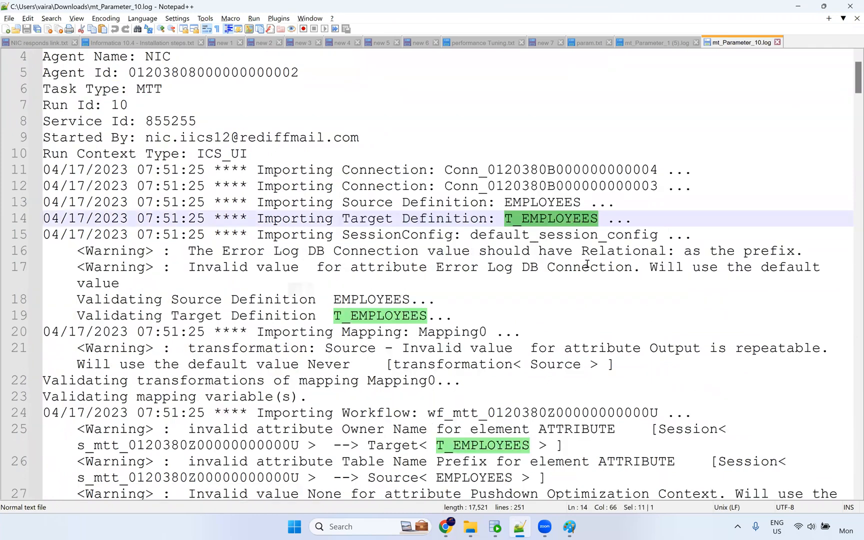
pyautogui.doubleClick(603, 235)
pyautogui.scroll(-2, 529, 210)
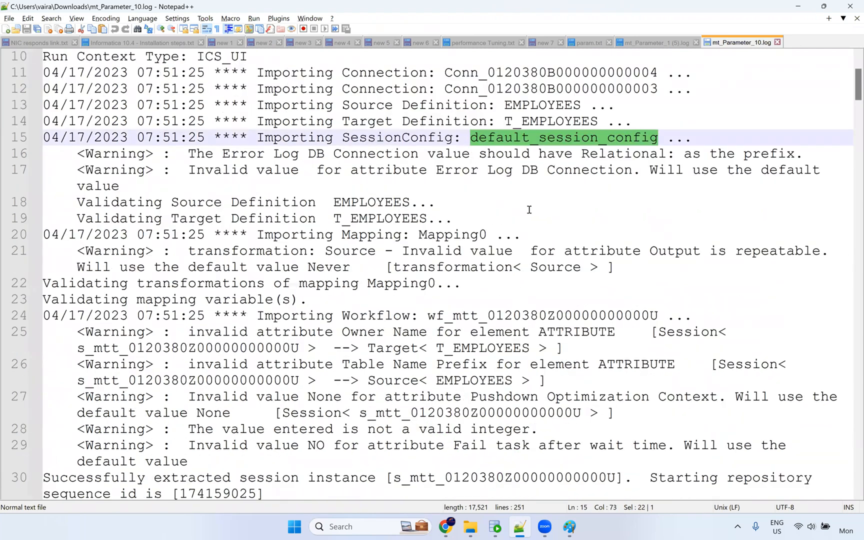
pyautogui.doubleClick(380, 206)
pyautogui.doubleClick(416, 220)
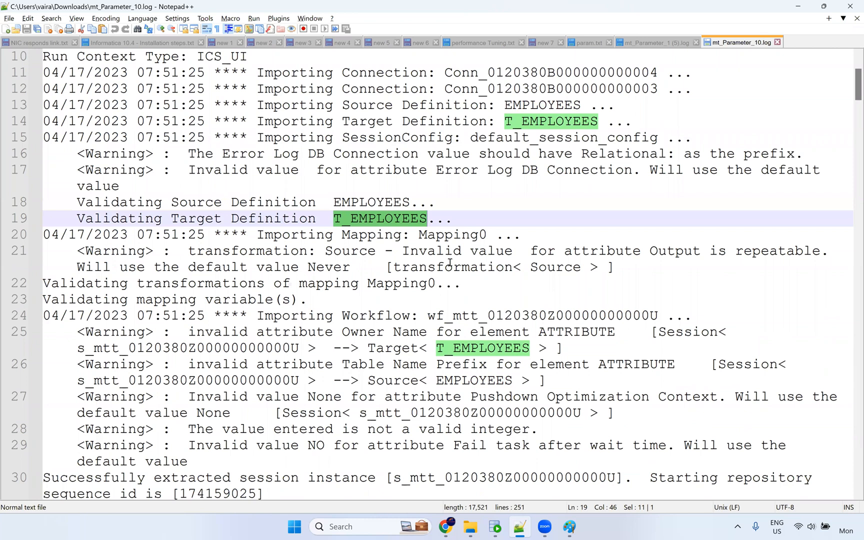
pyautogui.scroll(-3, 449, 262)
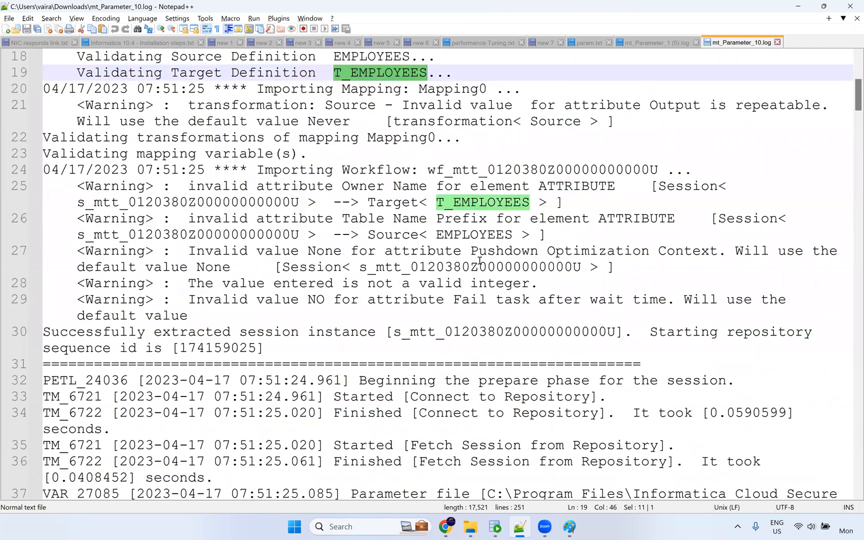
pyautogui.scroll(-1, 481, 260)
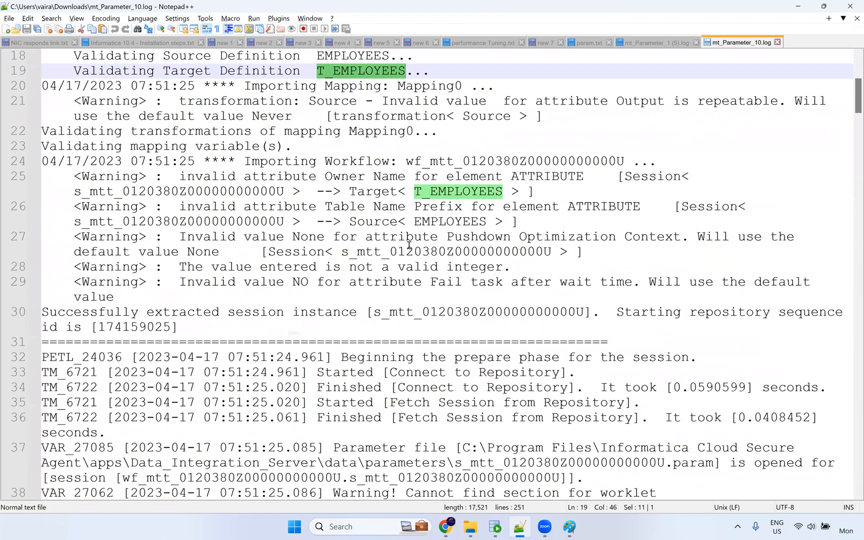
pyautogui.scroll(-2, 665, 243)
pyautogui.moveTo(662, 242); pyautogui.dragTo(336, 243)
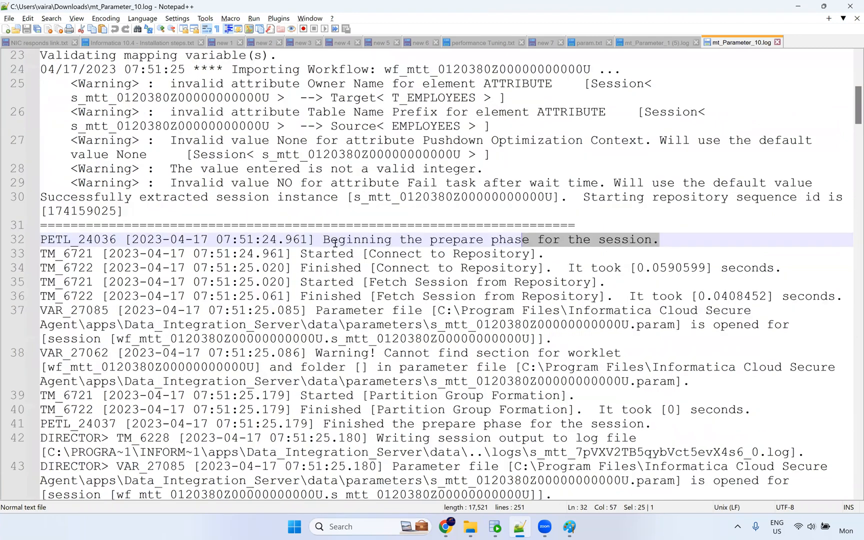
pyautogui.doubleClick(500, 254)
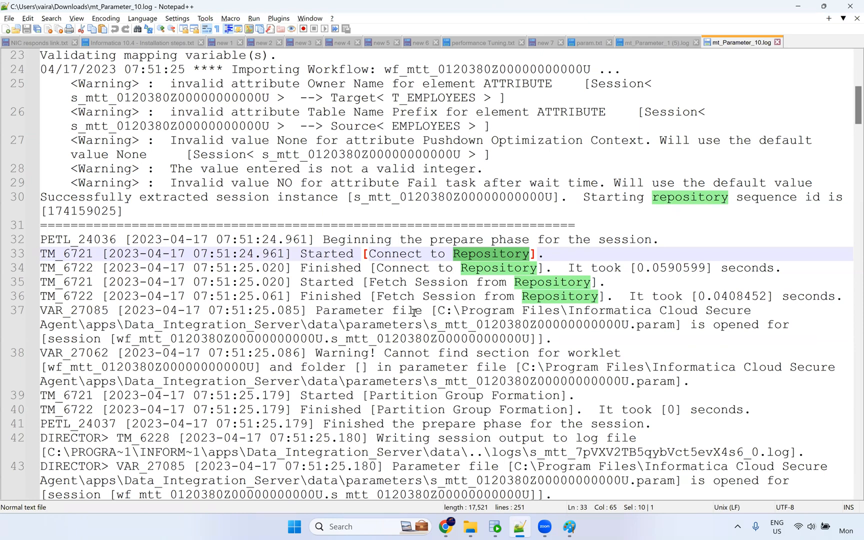
pyautogui.moveTo(301, 310); pyautogui.dragTo(415, 312)
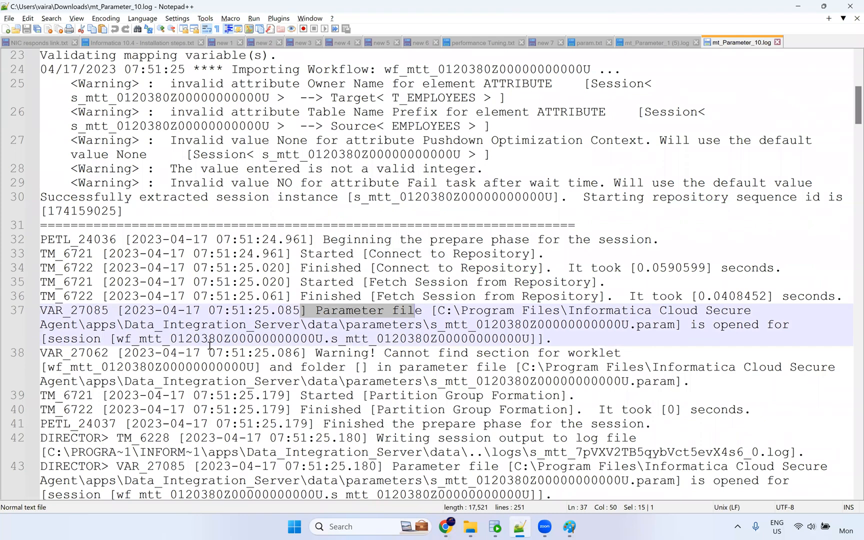
pyautogui.click(544, 324)
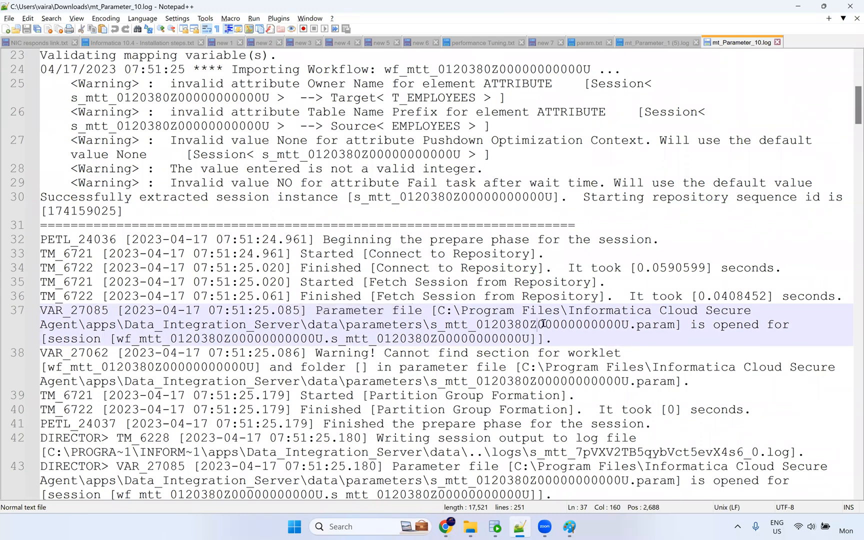
pyautogui.doubleClick(559, 324)
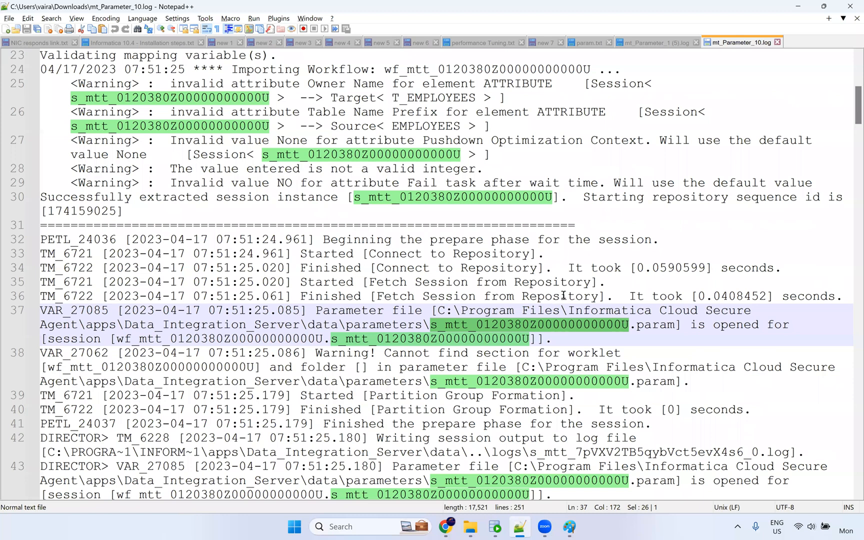
# Read the rest of the log, close it, and select param.txt's contents before returning to Paint.
pyautogui.scroll(-1, 561, 296)
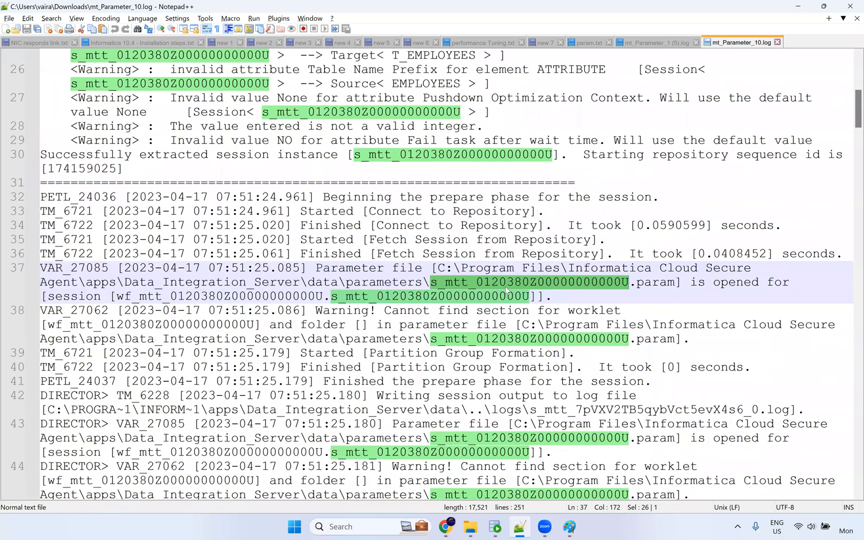
pyautogui.scroll(-1, 506, 293)
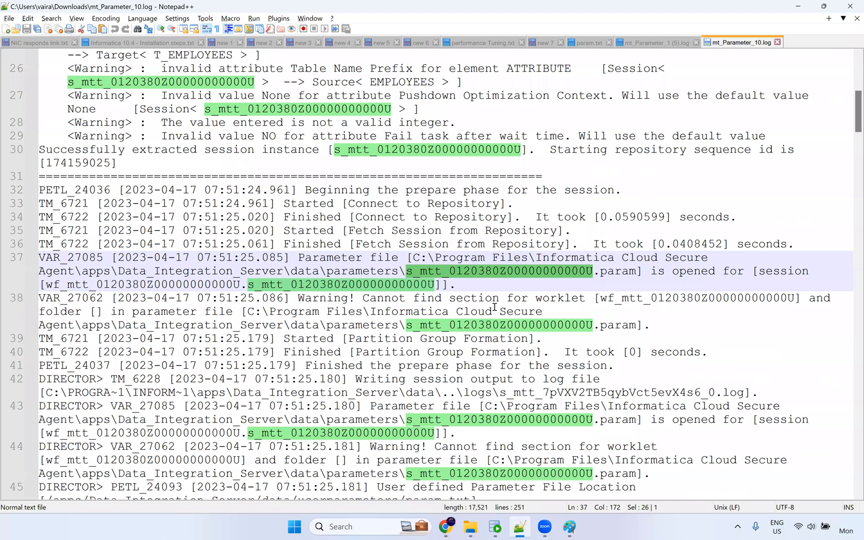
pyautogui.scroll(-1, 495, 308)
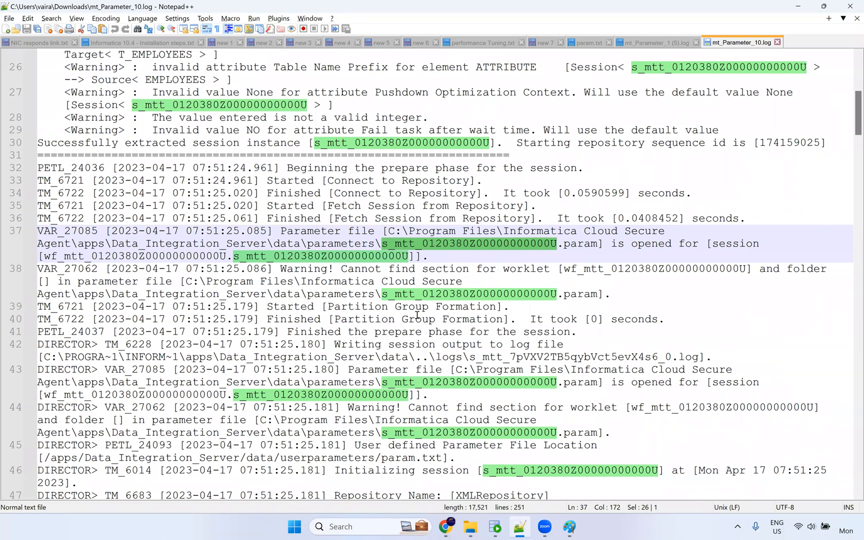
pyautogui.click(434, 281)
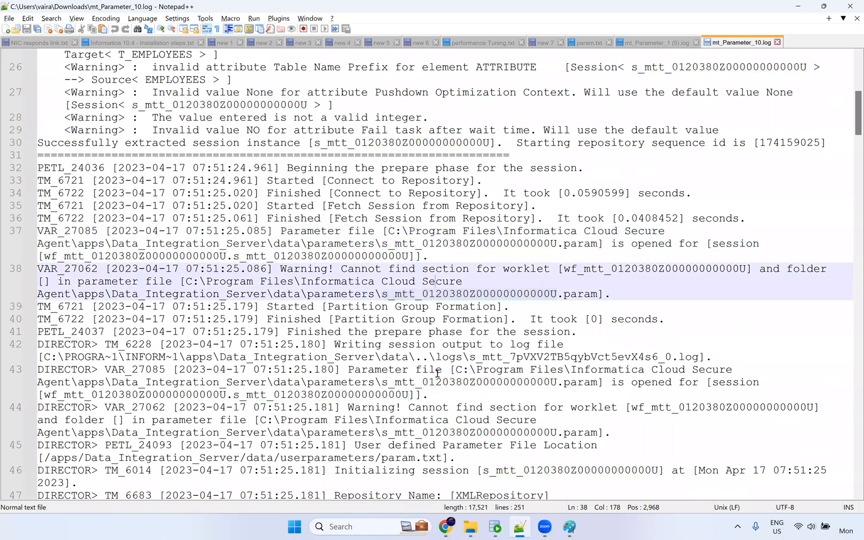
pyautogui.scroll(-3, 406, 316)
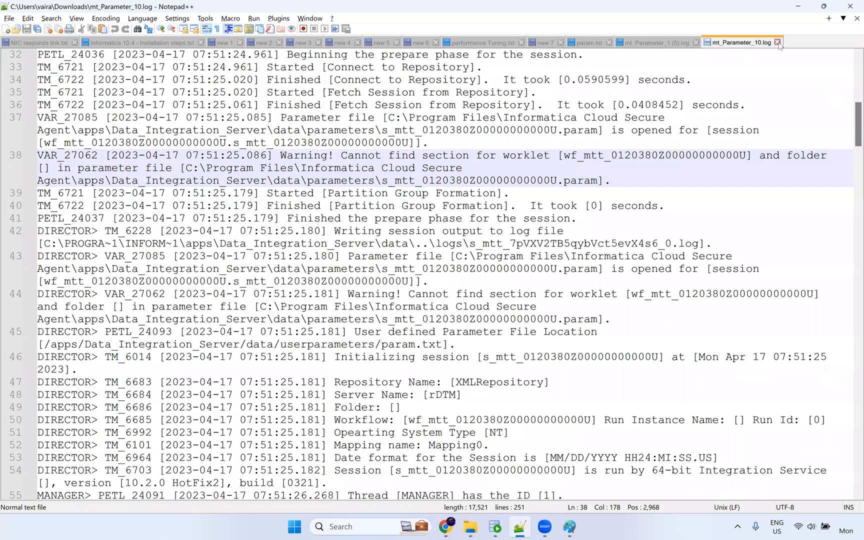
pyautogui.scroll(-15, 771, 79)
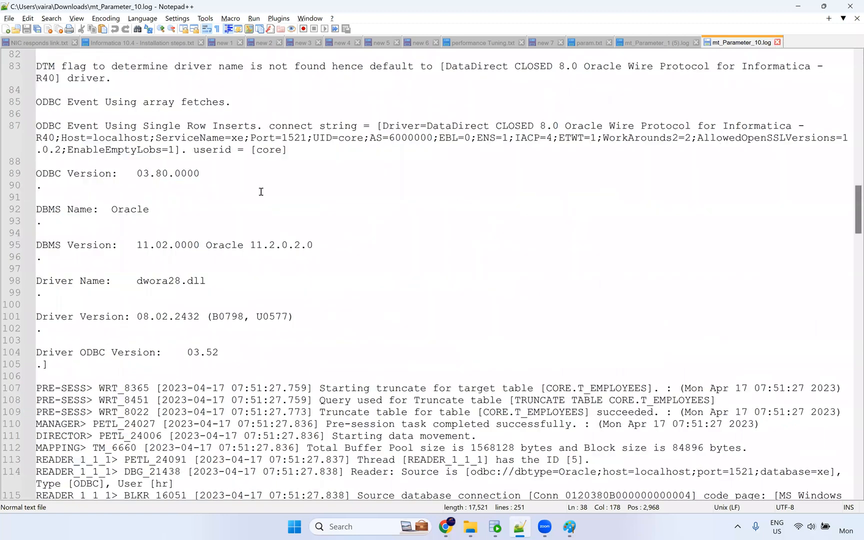
pyautogui.hotkey('ctrl', 'w')
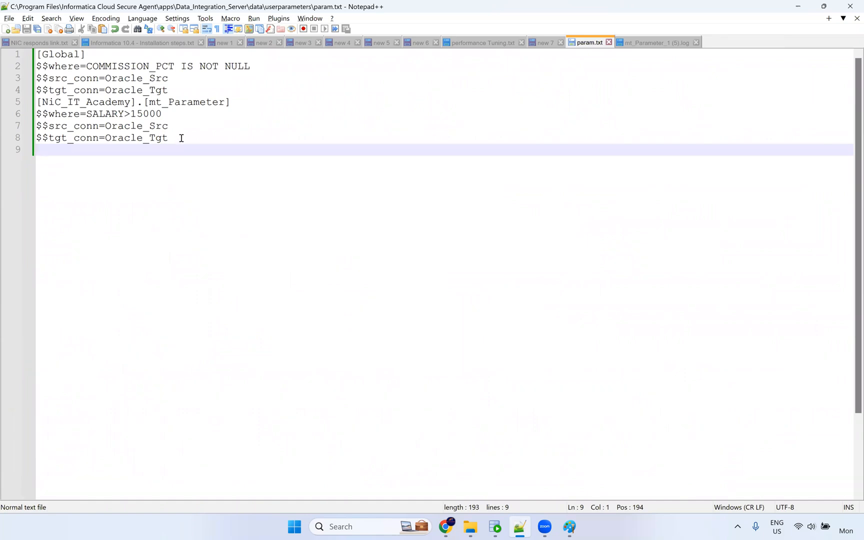
pyautogui.press('Left')
pyautogui.hotkey('ctrl', 'shift', 'Home')
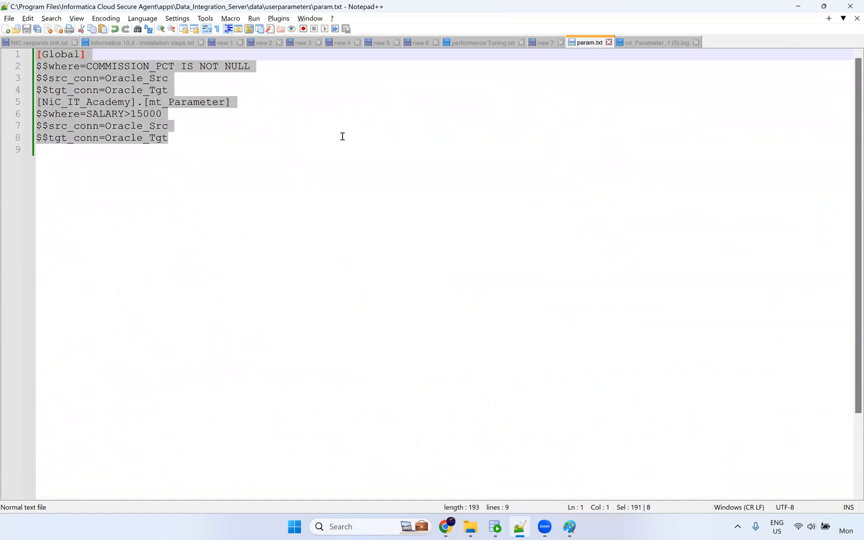
pyautogui.click(574, 529)
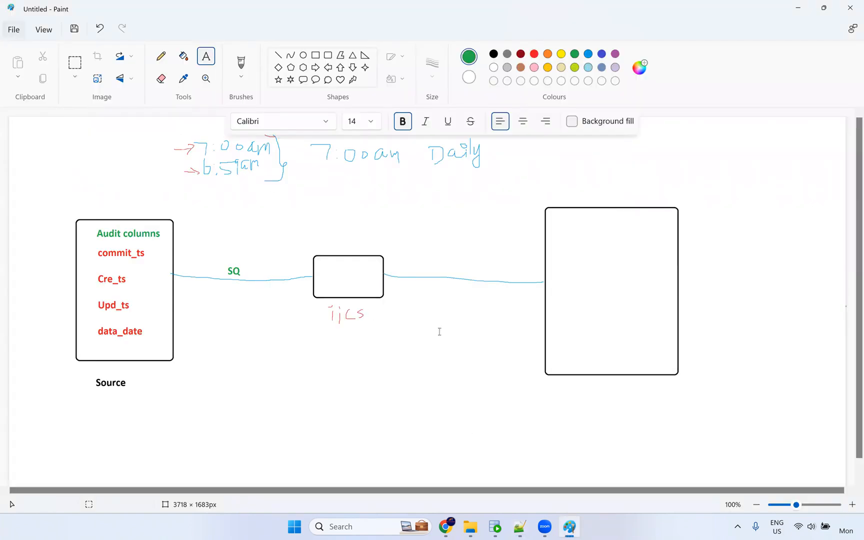
# Run 'select * from employees_cdc;' in SQL Developer and enlarge the results grid.
pyautogui.click(499, 528)
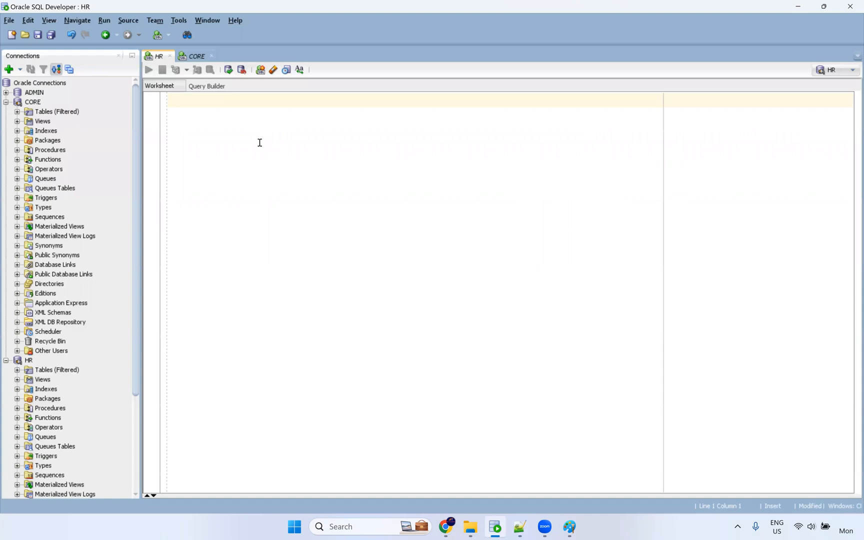
pyautogui.write('selec')
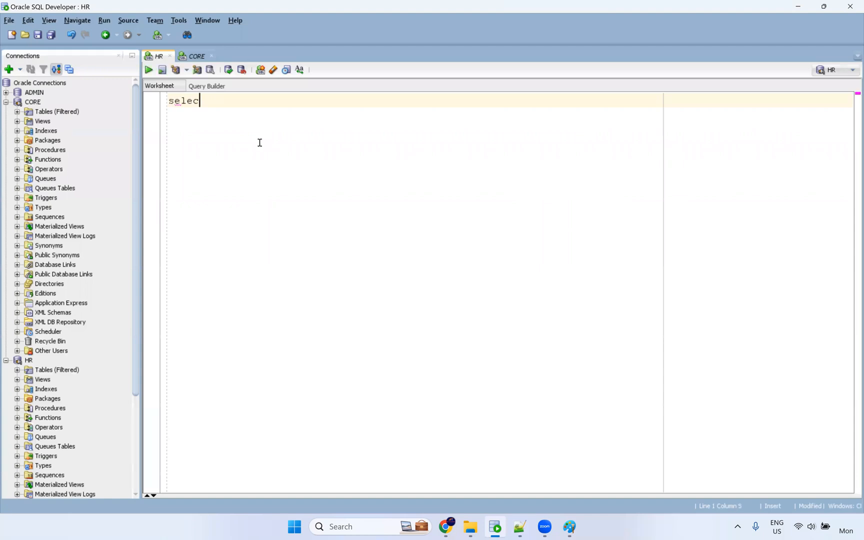
pyautogui.write('t * from emp')
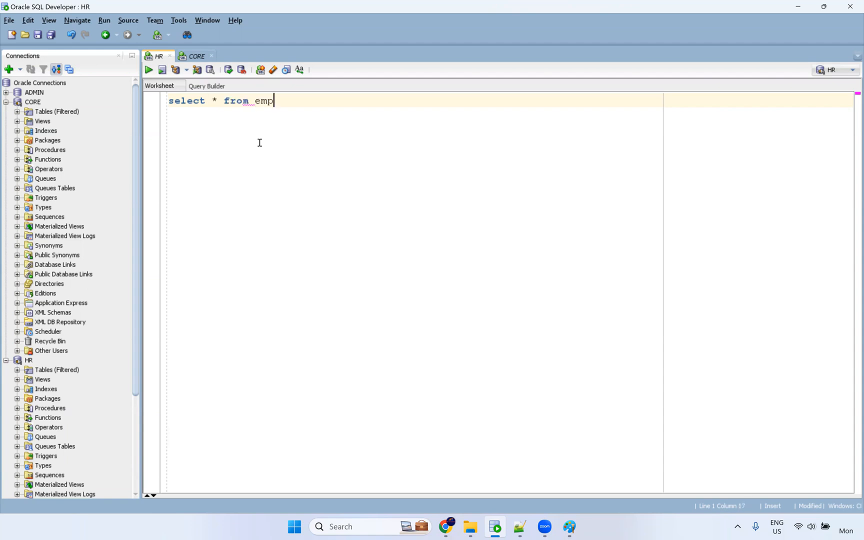
pyautogui.write('loyees_cdc')
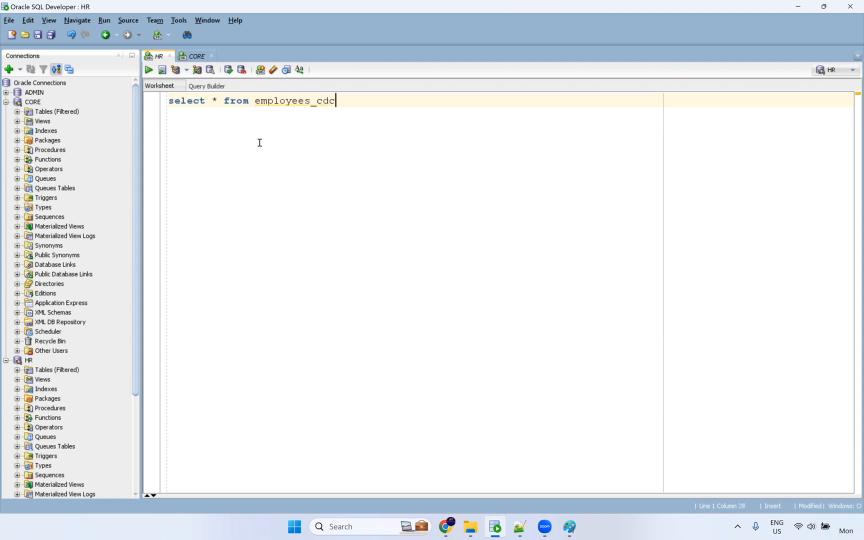
pyautogui.write(';')
pyautogui.hotkey('ctrl', 'Return')
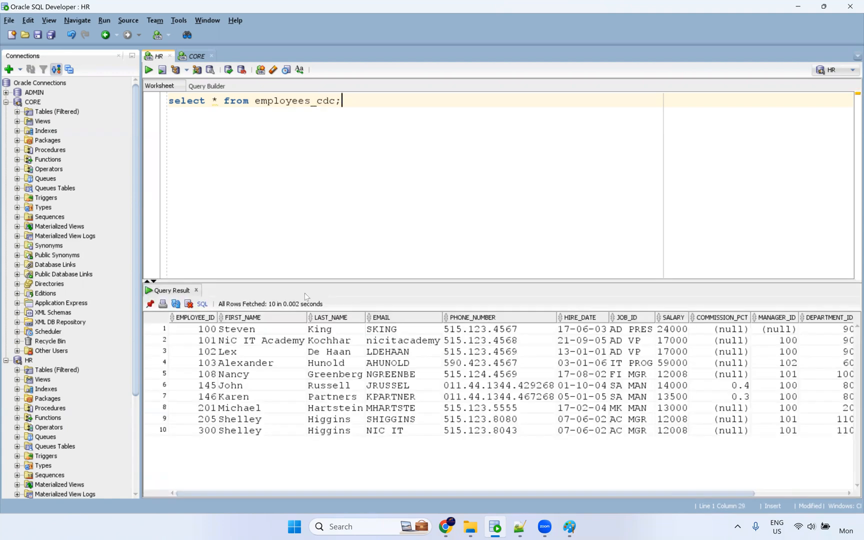
pyautogui.moveTo(300, 282); pyautogui.dragTo(287, 268)
pyautogui.moveTo(408, 493); pyautogui.dragTo(353, 513)
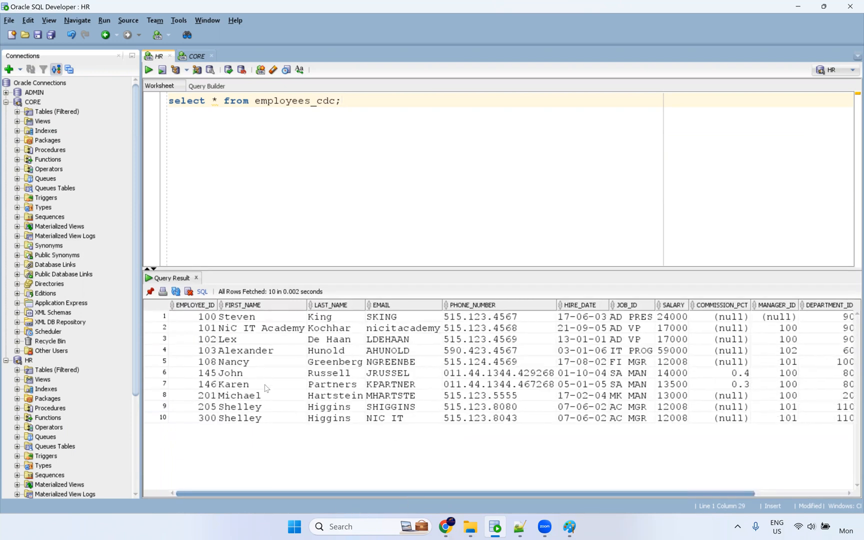
# Highlight the employee ids of rows 1–7, the first names, and the employees_cdc table name.
pyautogui.moveTo(207, 317); pyautogui.dragTo(205, 384)
pyautogui.moveTo(257, 320); pyautogui.dragTo(256, 327)
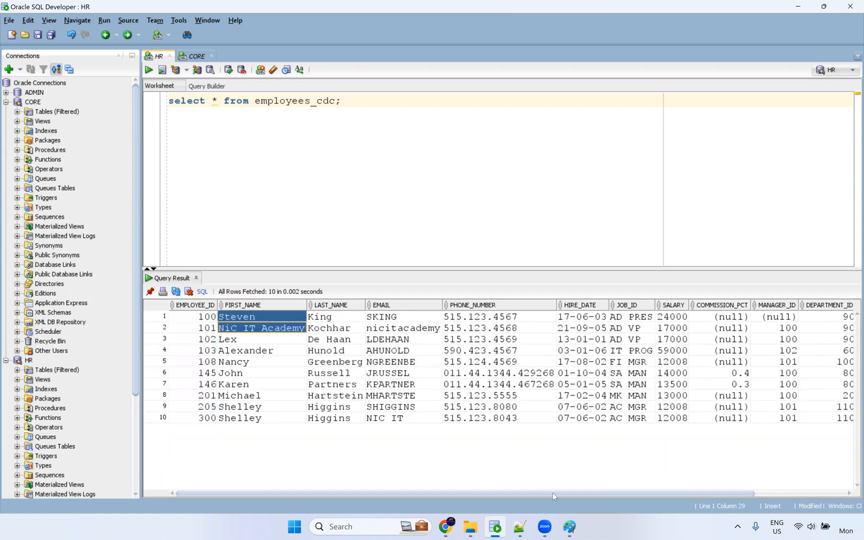
pyautogui.hscroll(4, 555, 498)
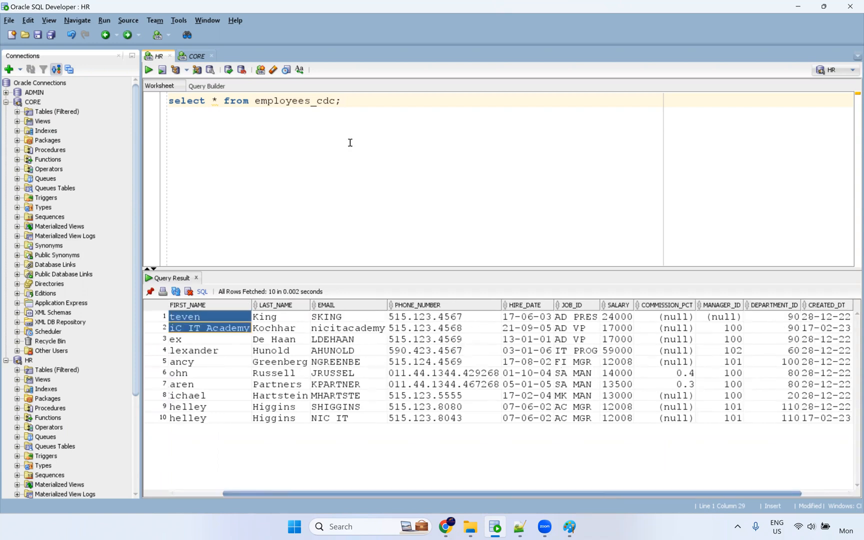
pyautogui.doubleClick(290, 106)
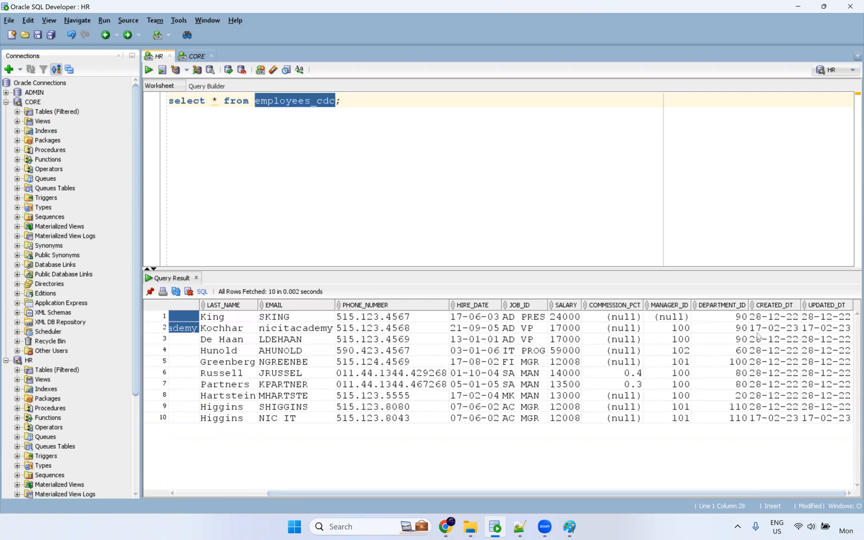
# Select the ten CREATED_DT dates and the ten UPDATED_DT dates to compare them.
pyautogui.moveTo(774, 320); pyautogui.dragTo(785, 423)
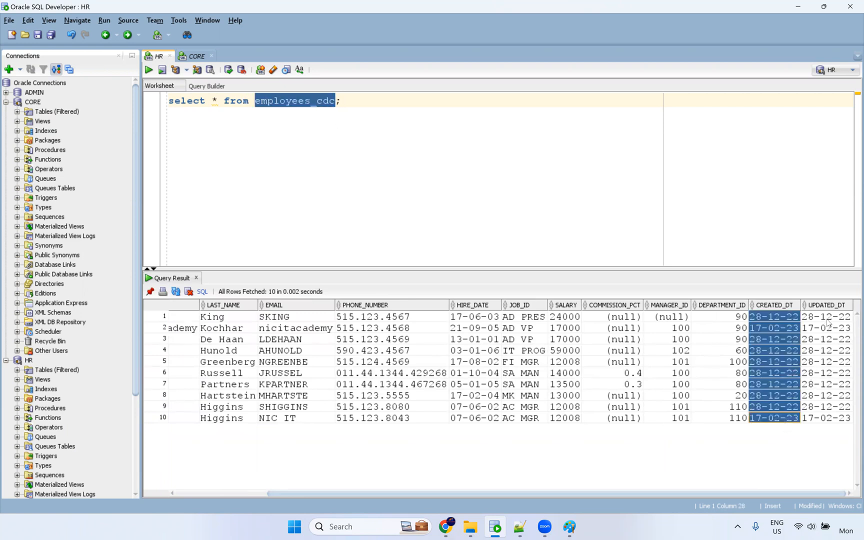
pyautogui.keyDown('shift'); pyautogui.click(837, 416); pyautogui.keyUp('shift')
pyautogui.click(780, 319)
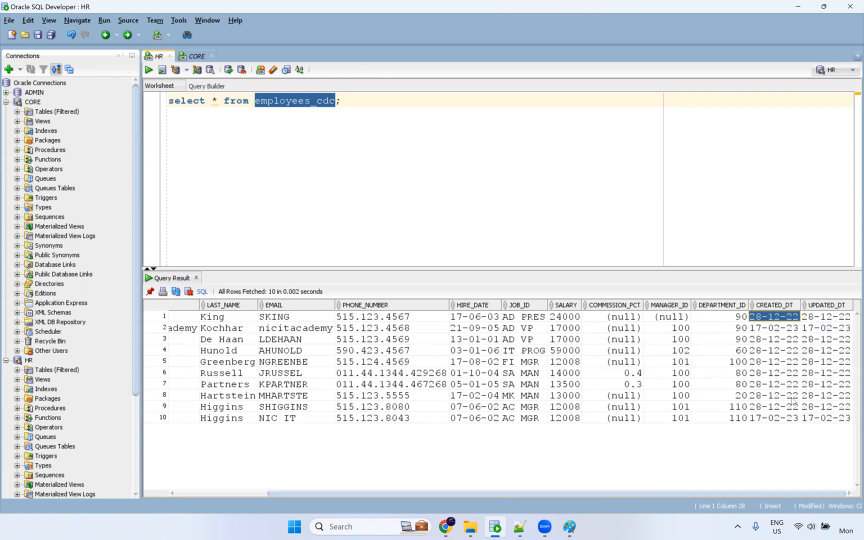
pyautogui.click(795, 418)
pyautogui.keyDown('shift'); pyautogui.click(781, 328); pyautogui.keyUp('shift')
pyautogui.click(826, 322)
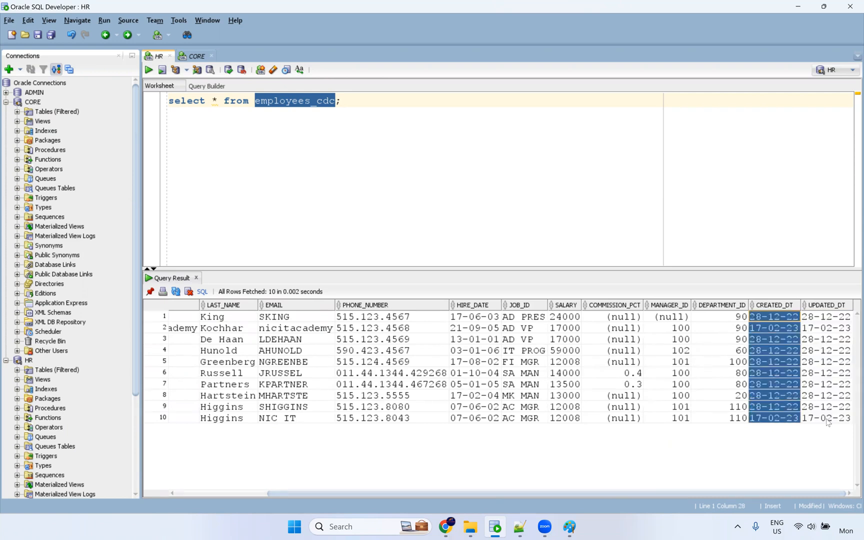
pyautogui.keyDown('shift'); pyautogui.click(829, 423); pyautogui.keyUp('shift')
pyautogui.press('Left')
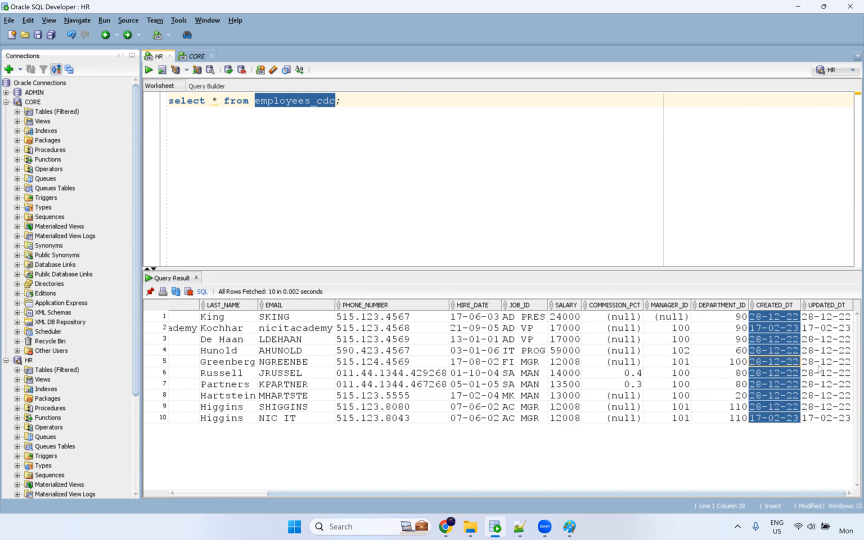
# Highlight both audit dates of rows 5 and 6, then bring the Paint diagram back.
pyautogui.click(780, 365)
pyautogui.press('Right')
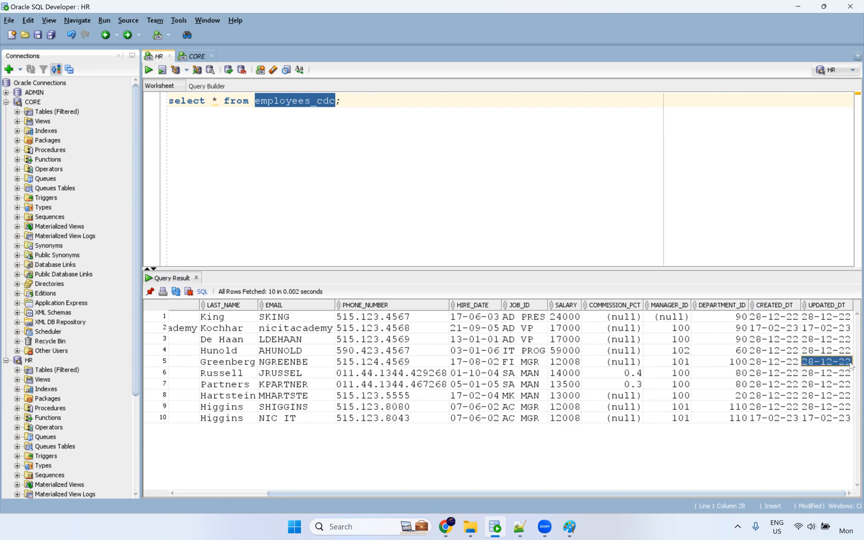
pyautogui.hotkey('shift', 'Left')
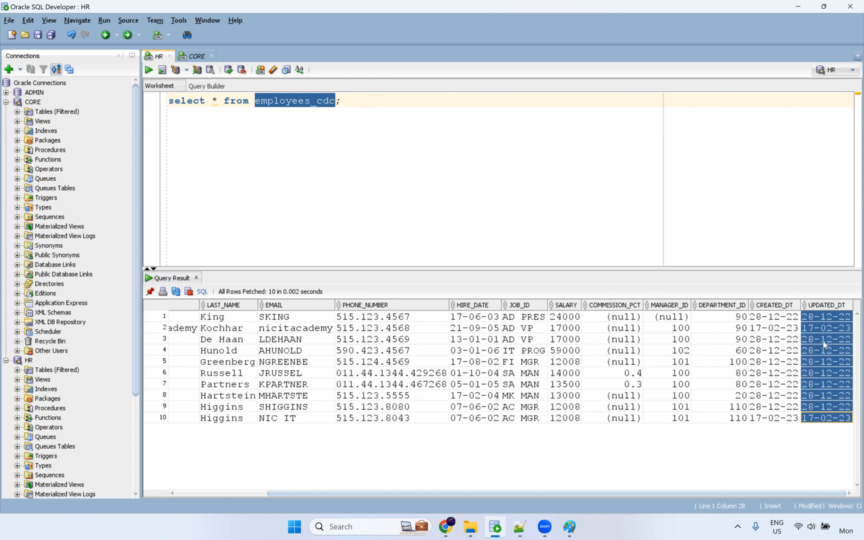
pyautogui.moveTo(824, 379); pyautogui.dragTo(789, 380)
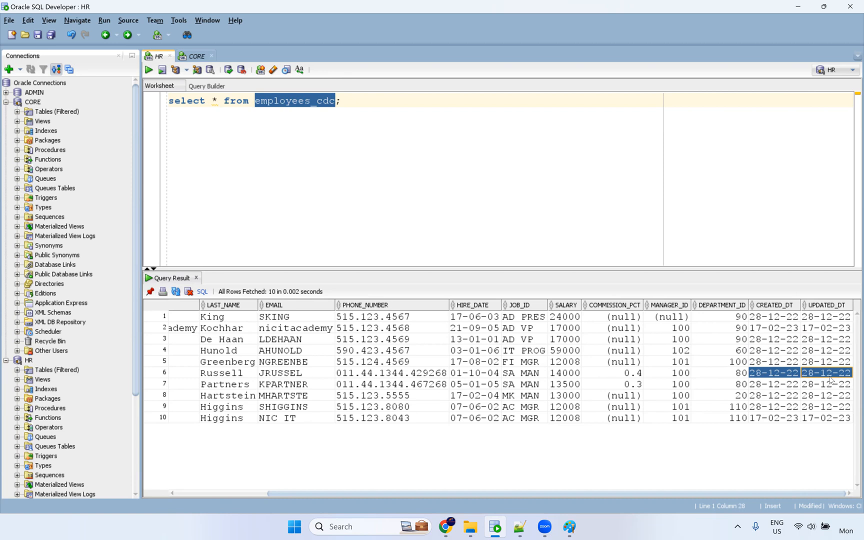
pyautogui.click(353, 108)
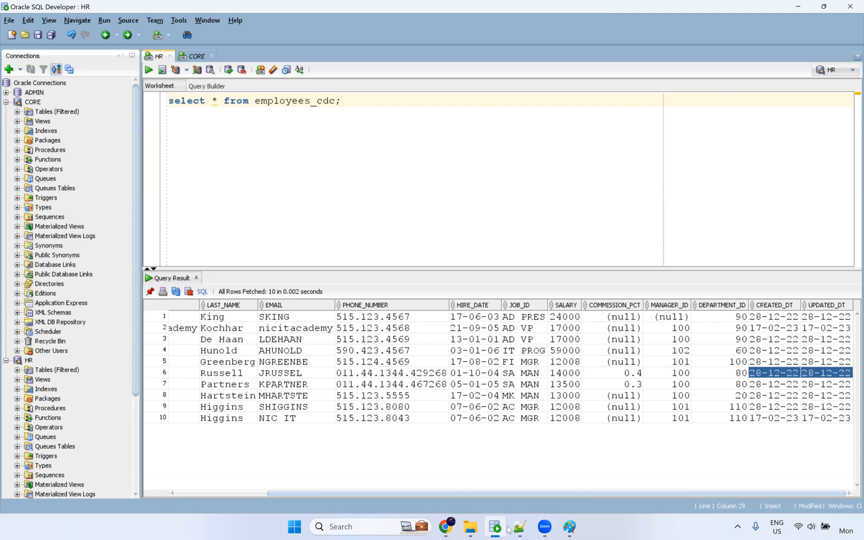
pyautogui.click(570, 526)
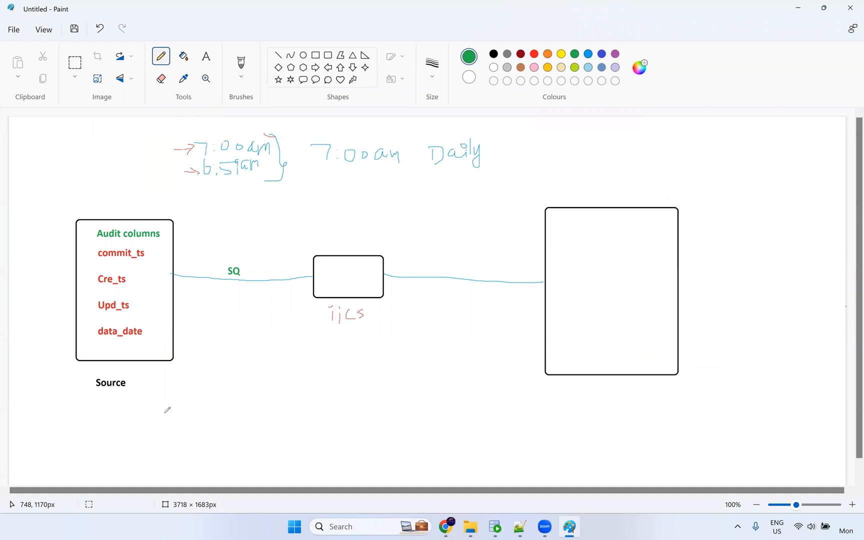
# Add a green 100k arrow to the middle box and 50k in the target box, then reselect CREATED_DT dates.
pyautogui.moveTo(171, 393)
pyautogui.mouseDown()
pyautogui.moveTo(171, 411)
pyautogui.moveTo(216, 400)
pyautogui.mouseUp()
pyautogui.moveTo(222, 386)
pyautogui.mouseDown()
pyautogui.moveTo(322, 324)
pyautogui.moveTo(315, 341)
pyautogui.mouseUp()
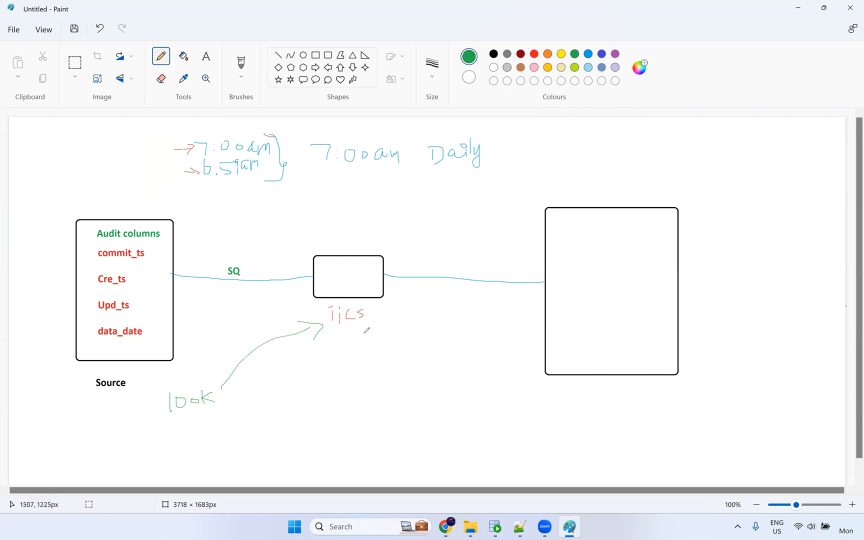
pyautogui.moveTo(567, 281)
pyautogui.mouseDown()
pyautogui.moveTo(582, 261)
pyautogui.moveTo(597, 275)
pyautogui.moveTo(602, 265)
pyautogui.moveTo(626, 276)
pyautogui.mouseUp()
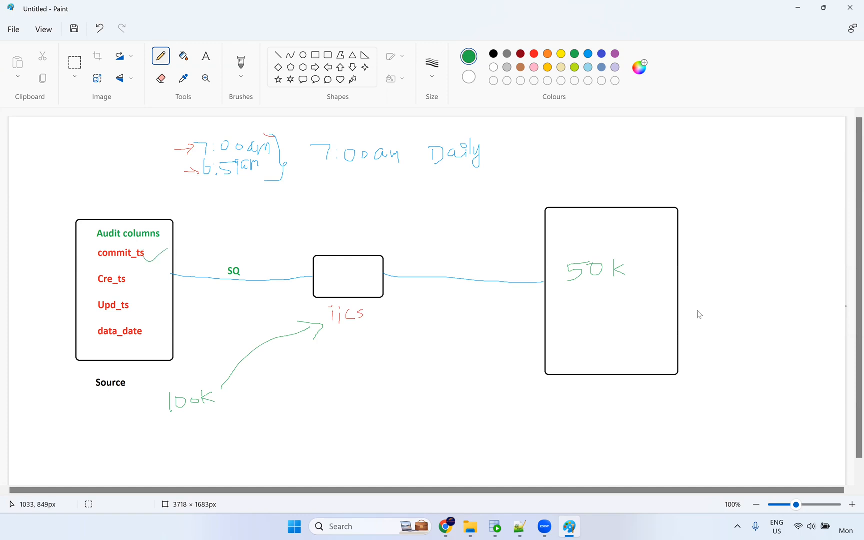
pyautogui.hotkey('alt', 'Tab')
pyautogui.moveTo(770, 317); pyautogui.dragTo(777, 428)
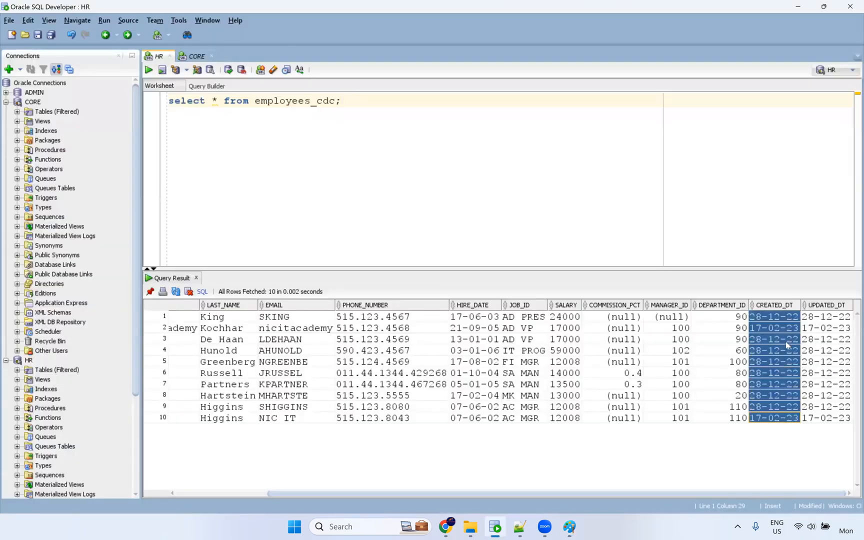
# Flip between the employees_cdc query results and the Paint sketch, ending on the diagram.
pyautogui.hotkey('alt', 'Tab')
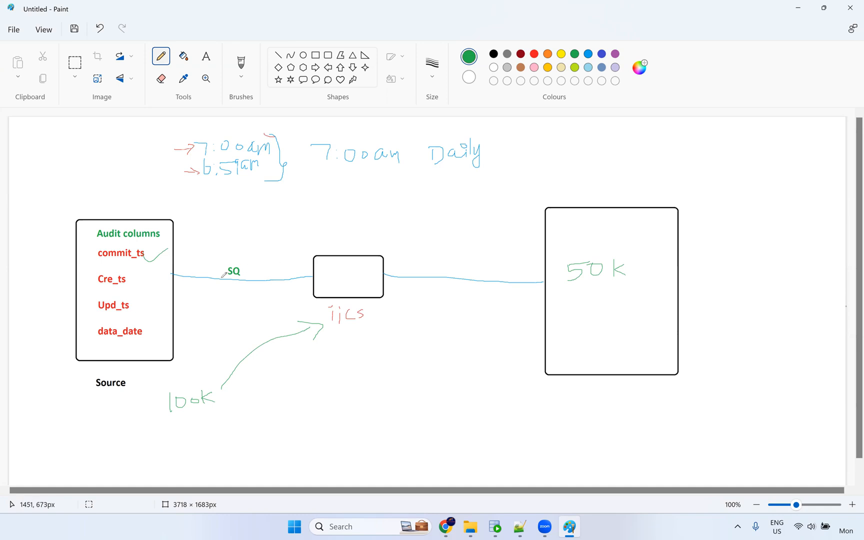
pyautogui.hotkey('alt', 'Tab')
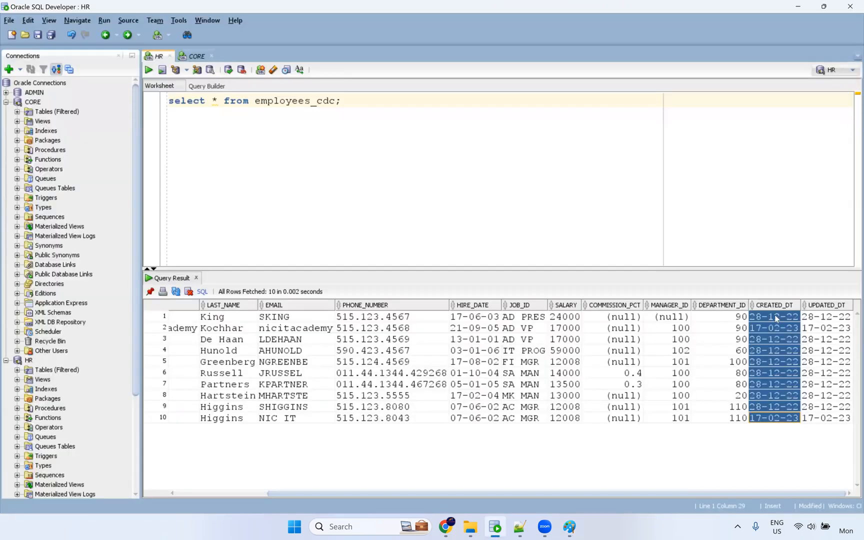
pyautogui.hotkey('alt', 'Tab')
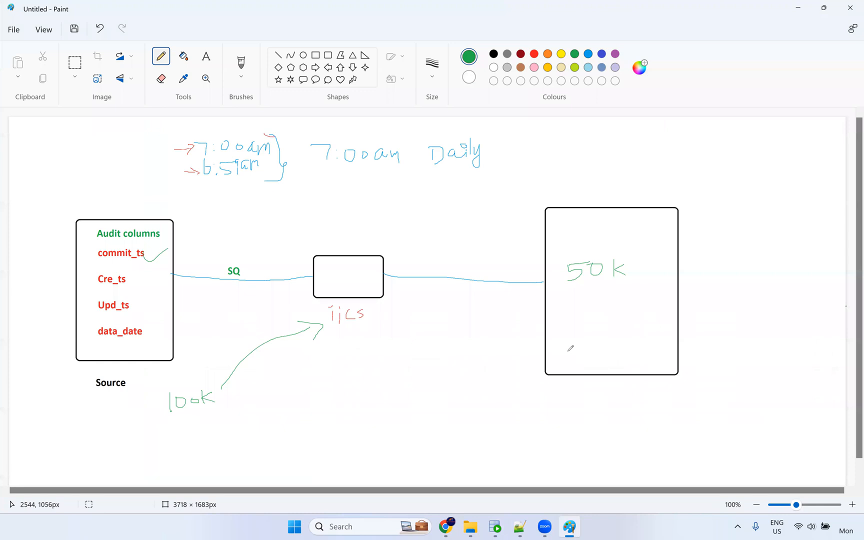
pyautogui.hotkey('alt', 'Tab')
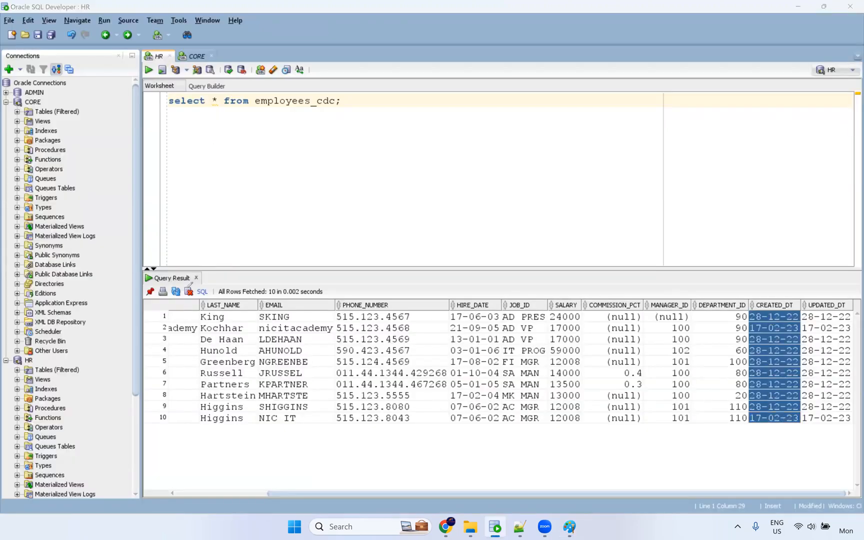
pyautogui.hotkey('alt', 'Tab')
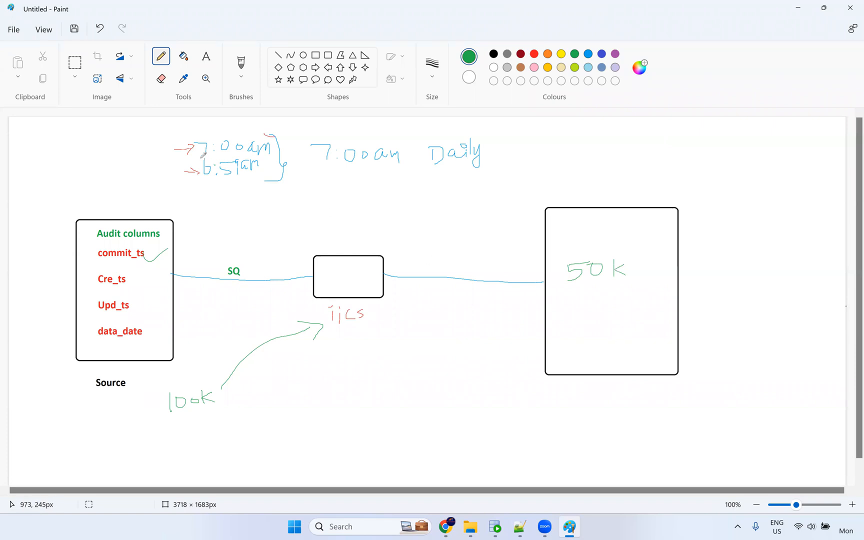
# Write a green '1:00 pm' note, box it, and draw an arrow out from it.
pyautogui.click(216, 202)
pyautogui.click(216, 209)
pyautogui.moveTo(209, 199)
pyautogui.mouseDown()
pyautogui.moveTo(209, 213)
pyautogui.moveTo(226, 201)
pyautogui.moveTo(251, 219)
pyautogui.mouseUp()
pyautogui.moveTo(252, 205); pyautogui.dragTo(256, 209)
pyautogui.moveTo(260, 214)
pyautogui.mouseDown()
pyautogui.moveTo(269, 205)
pyautogui.moveTo(277, 210)
pyautogui.mouseUp()
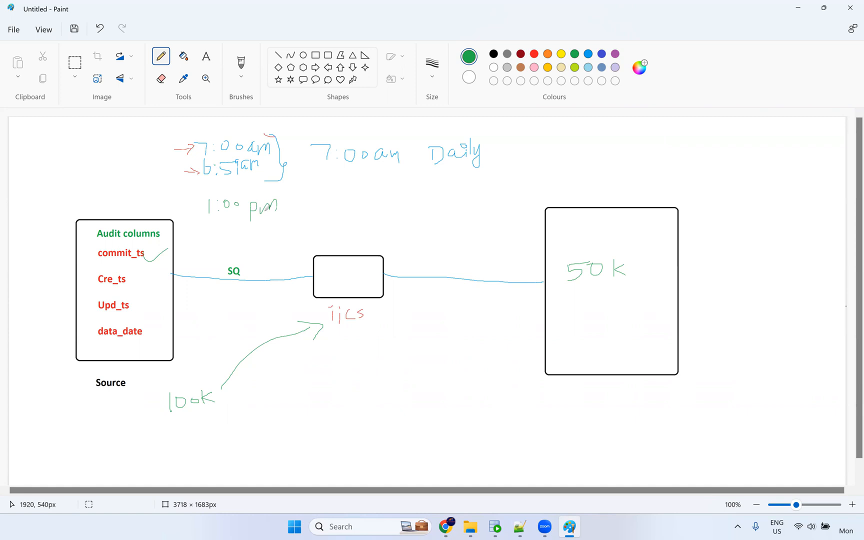
pyautogui.moveTo(202, 196); pyautogui.dragTo(206, 228)
pyautogui.moveTo(309, 200)
pyautogui.mouseDown()
pyautogui.moveTo(202, 190)
pyautogui.moveTo(205, 198)
pyautogui.mouseUp()
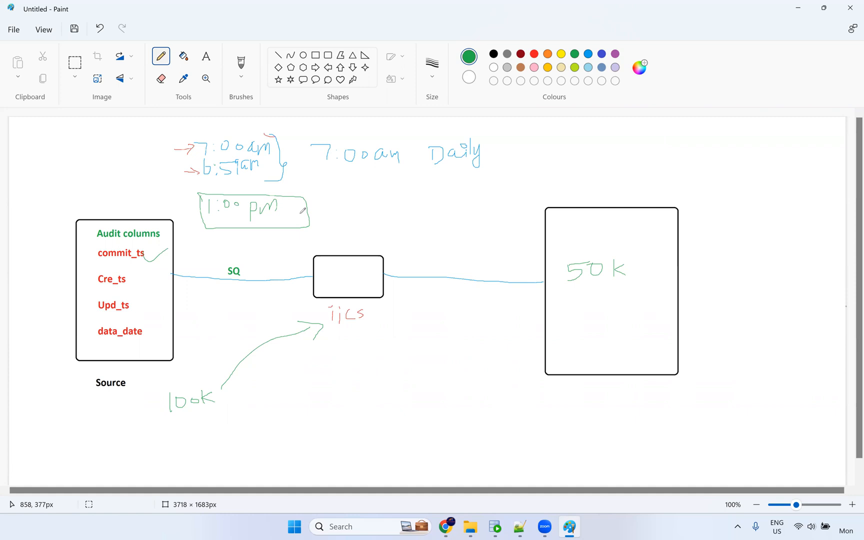
pyautogui.moveTo(300, 210)
pyautogui.mouseDown()
pyautogui.moveTo(350, 215)
pyautogui.moveTo(356, 207)
pyautogui.moveTo(378, 232)
pyautogui.mouseUp()
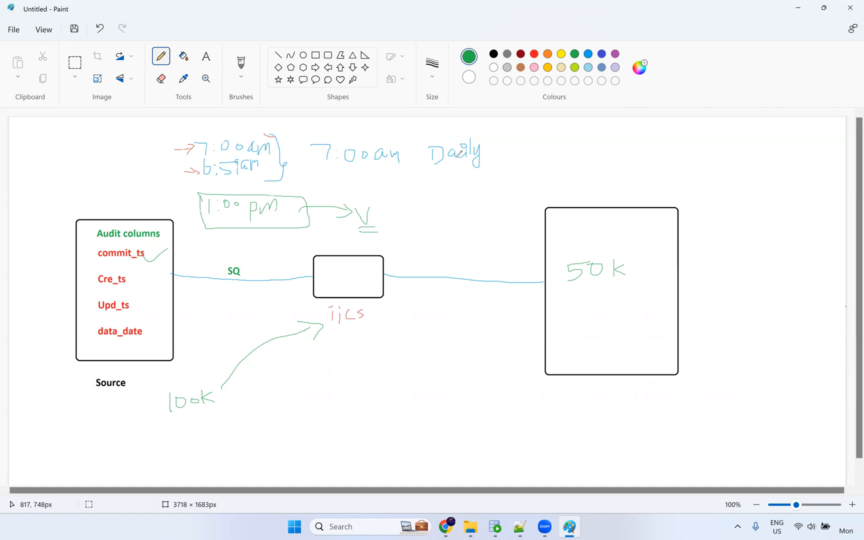
# In red, write 'SQ 7' below the line and 'SetMaxVariable' below the middle box.
pyautogui.click(535, 54)
pyautogui.moveTo(225, 297)
pyautogui.mouseDown()
pyautogui.moveTo(205, 312)
pyautogui.moveTo(250, 307)
pyautogui.mouseUp()
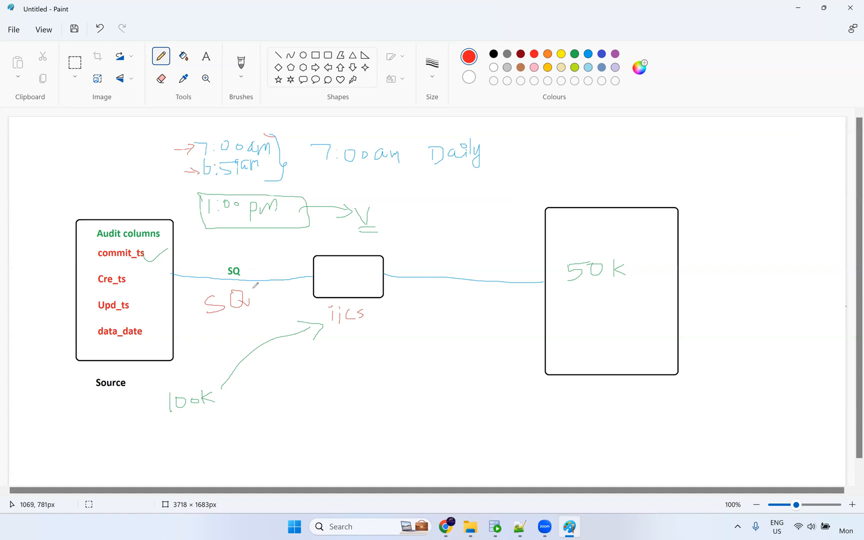
pyautogui.moveTo(261, 290)
pyautogui.mouseDown()
pyautogui.moveTo(275, 289)
pyautogui.moveTo(264, 307)
pyautogui.moveTo(306, 287)
pyautogui.moveTo(330, 290)
pyautogui.mouseUp()
pyautogui.moveTo(290, 379)
pyautogui.mouseDown()
pyautogui.moveTo(279, 394)
pyautogui.moveTo(312, 377)
pyautogui.moveTo(314, 389)
pyautogui.moveTo(323, 379)
pyautogui.moveTo(322, 392)
pyautogui.mouseUp()
pyautogui.moveTo(344, 384)
pyautogui.mouseDown()
pyautogui.moveTo(390, 386)
pyautogui.moveTo(393, 371)
pyautogui.moveTo(409, 388)
pyautogui.moveTo(419, 376)
pyautogui.moveTo(425, 386)
pyautogui.mouseUp()
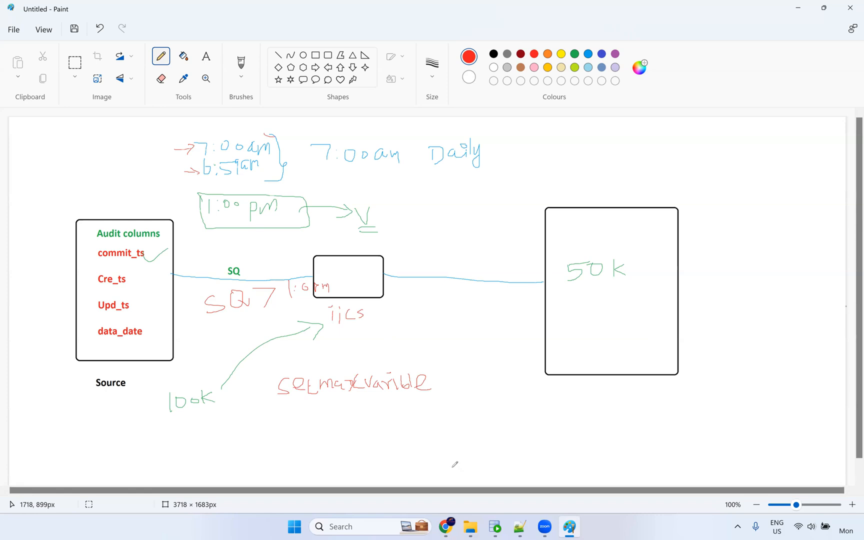
# Rerun the employees_cdc query in SQL Developer and select all rows' CREATED_DT dates, then return to Informatica.
pyautogui.click(495, 526)
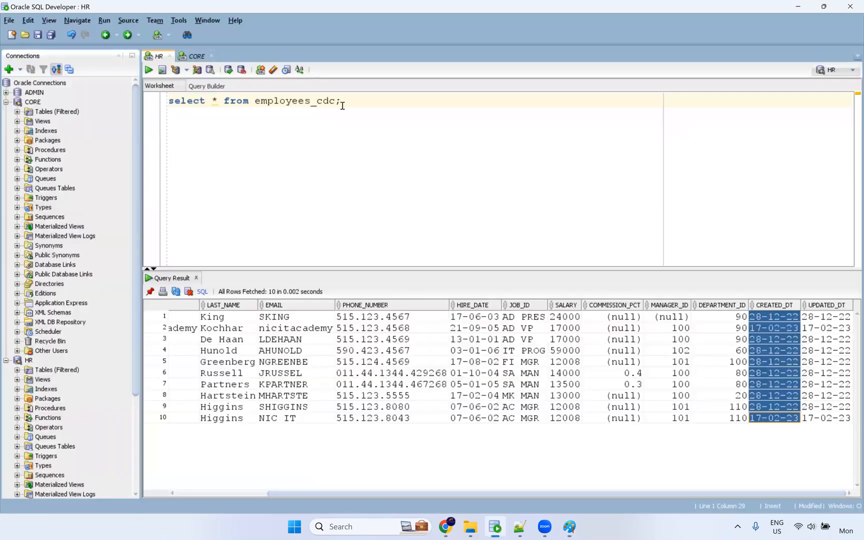
pyautogui.hotkey('ctrl', 'Return')
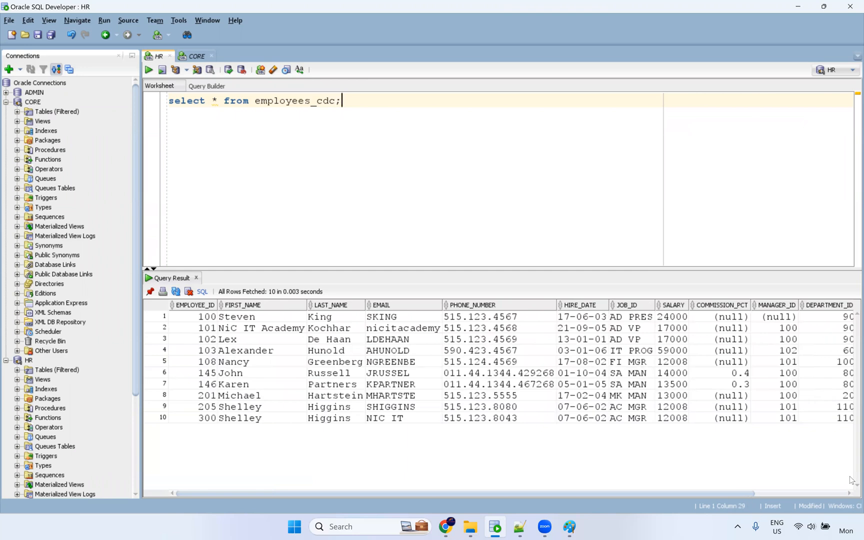
pyautogui.hscroll(3, 811, 354)
pyautogui.click(773, 317)
pyautogui.keyDown('shift'); pyautogui.click(772, 418); pyautogui.keyUp('shift')
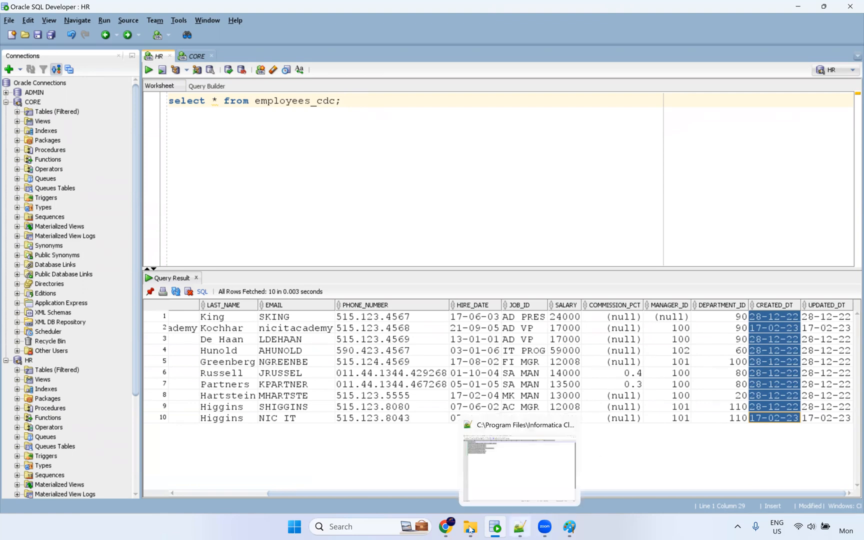
pyautogui.click(446, 527)
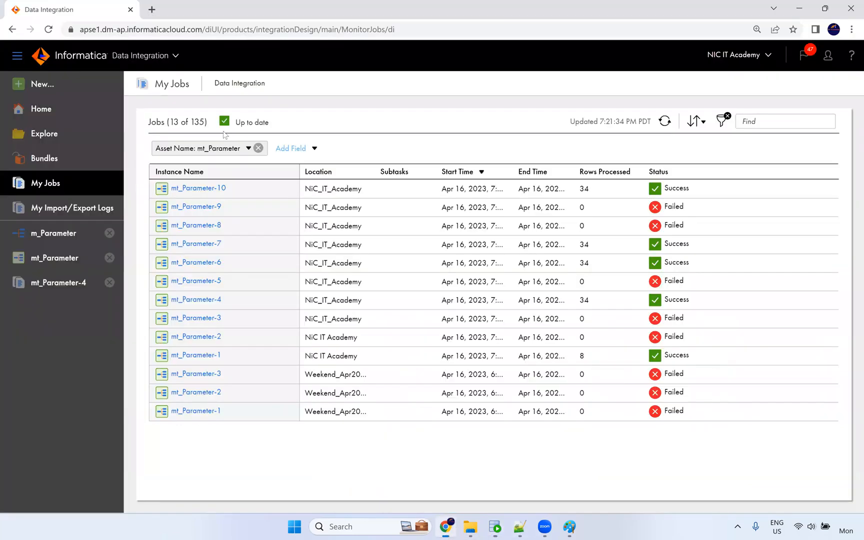
# Create a new mapping and look over its Source node's properties.
pyautogui.click(37, 88)
pyautogui.click(229, 204)
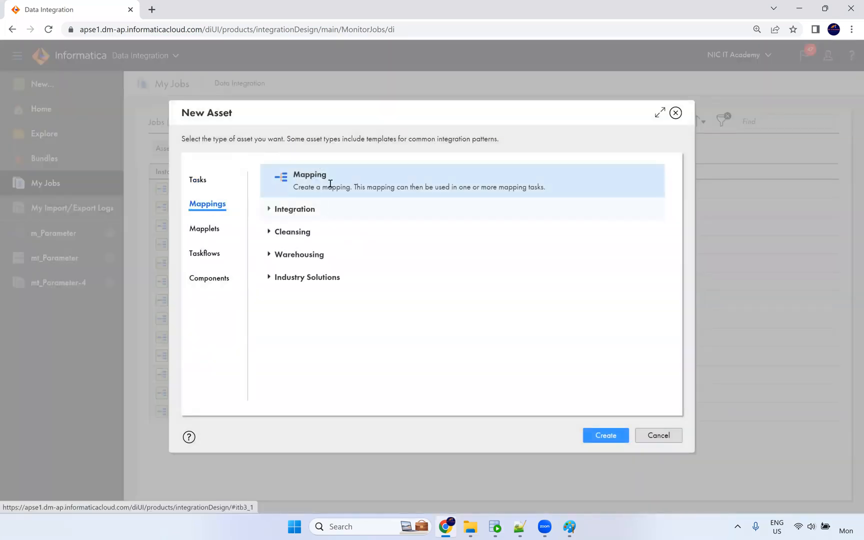
pyautogui.click(604, 435)
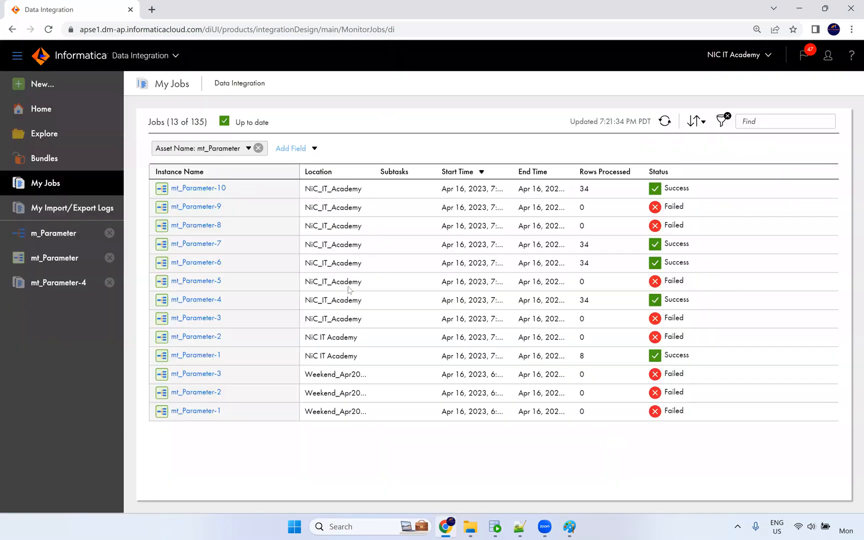
pyautogui.click(315, 209)
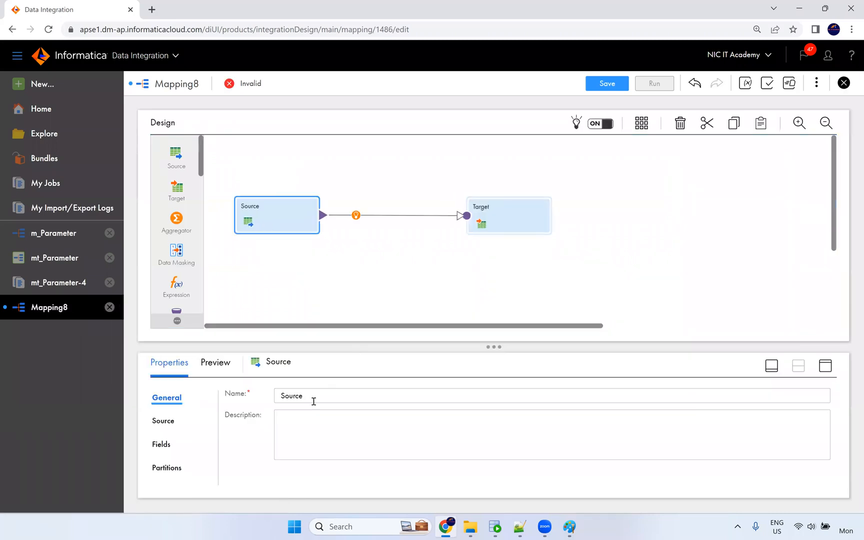
pyautogui.click(165, 422)
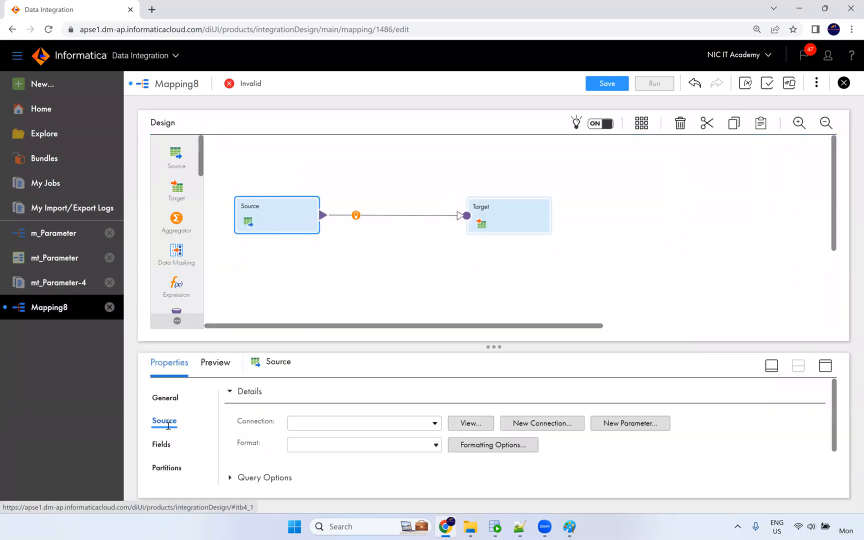
pyautogui.click(175, 398)
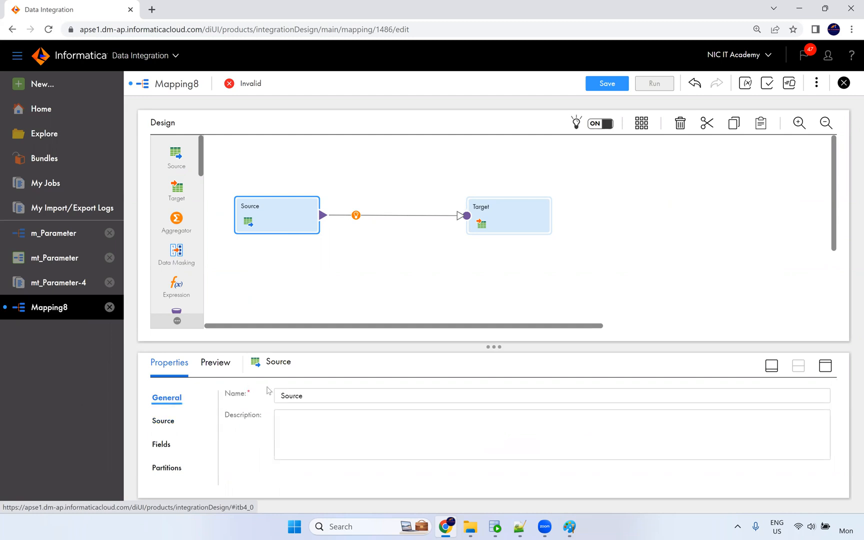
pyautogui.doubleClick(297, 396)
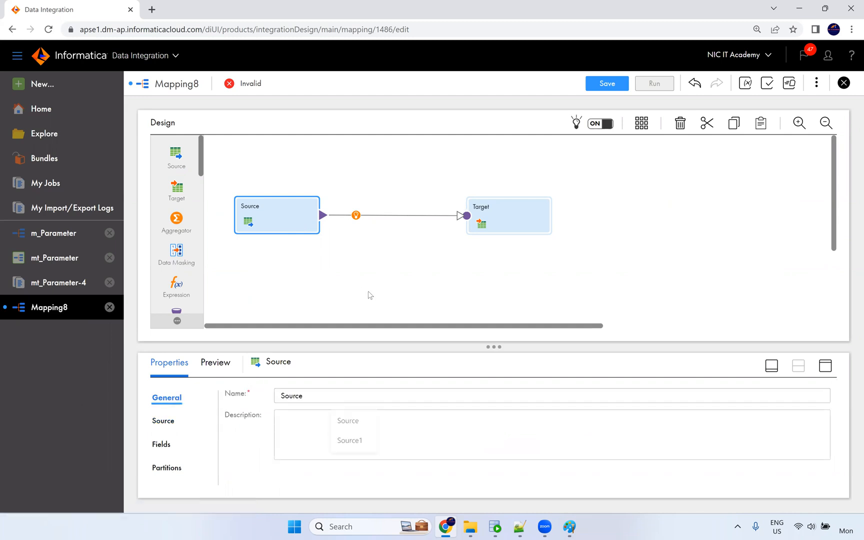
# Rename the mapping to m_CDC.
pyautogui.click(390, 182)
pyautogui.moveTo(257, 391); pyautogui.dragTo(227, 391)
pyautogui.hotkey('ctrl', 'a')
pyautogui.write('m')
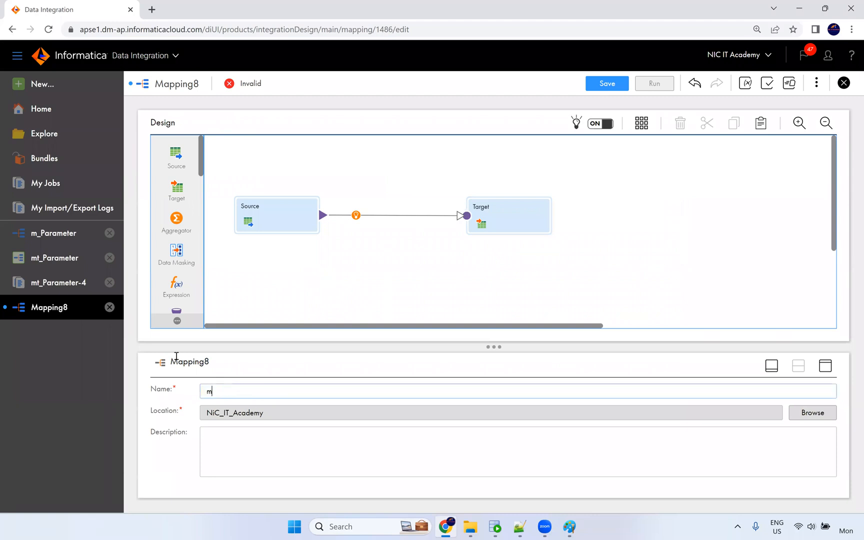
pyautogui.write('_CDC')
pyautogui.click(345, 281)
# Show the Source's connection settings in an enlarged properties panel.
pyautogui.click(300, 220)
pyautogui.click(822, 368)
pyautogui.click(160, 182)
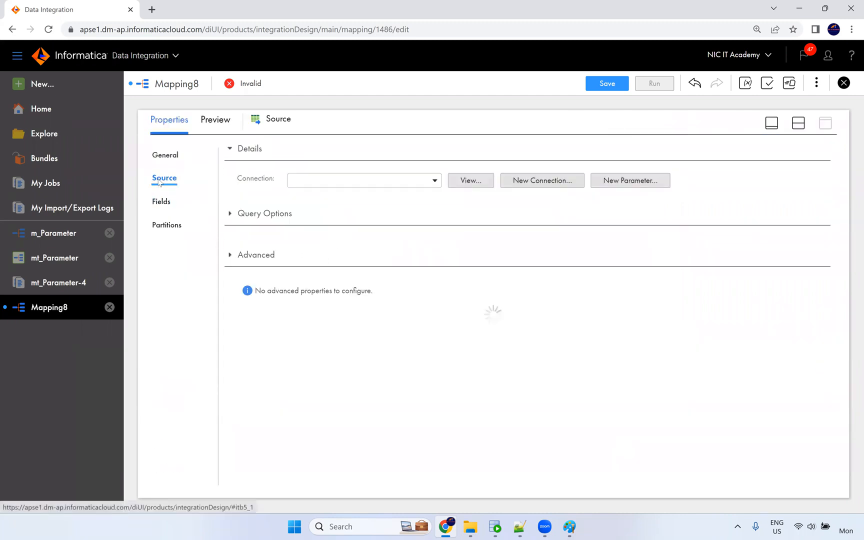
# Set the source connection to Oracle_Src and pick the EMPLOYEES table.
pyautogui.click(315, 181)
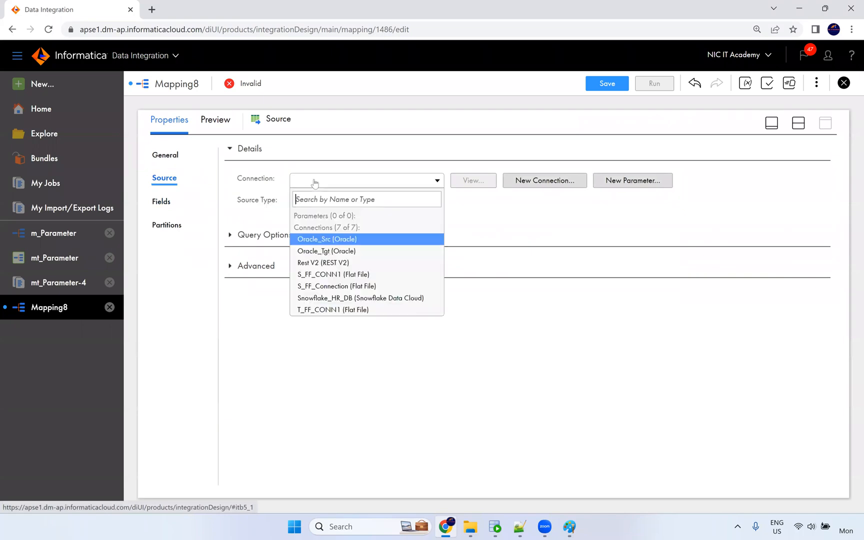
pyautogui.click(353, 239)
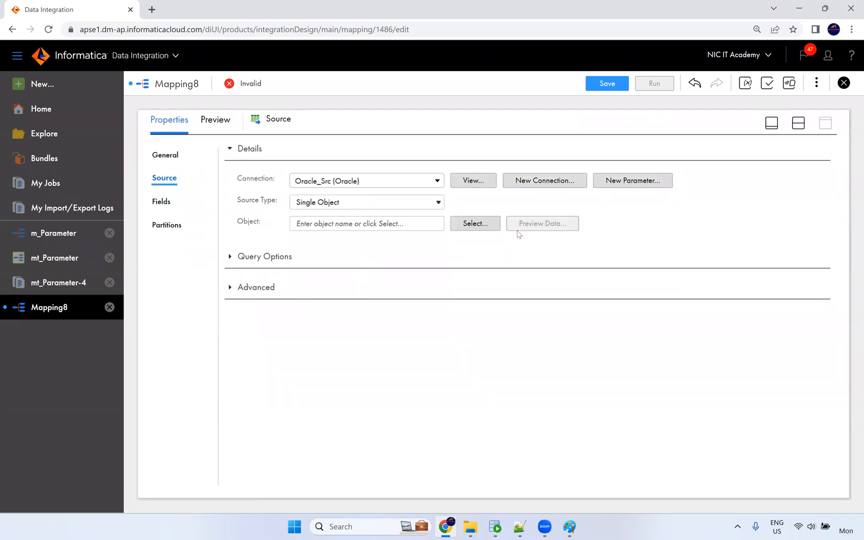
pyautogui.click(486, 225)
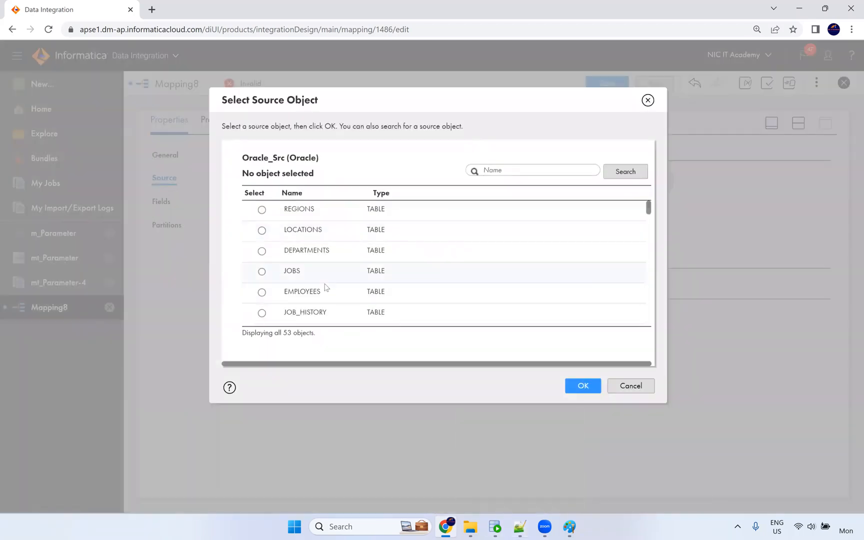
pyautogui.click(369, 299)
pyautogui.click(582, 388)
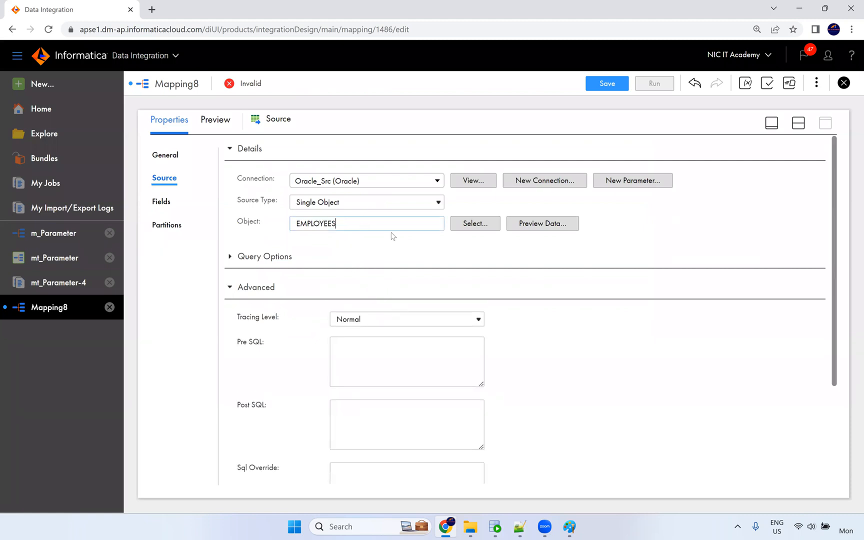
# Switch the source object to EMPLOYEES_CDC by searching 'cdc', then bring up param.txt.
pyautogui.click(471, 227)
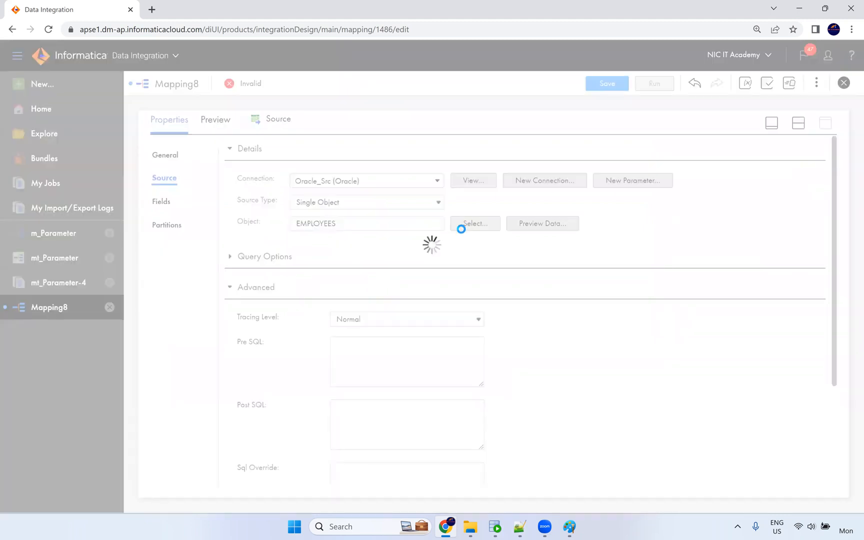
pyautogui.click(495, 527)
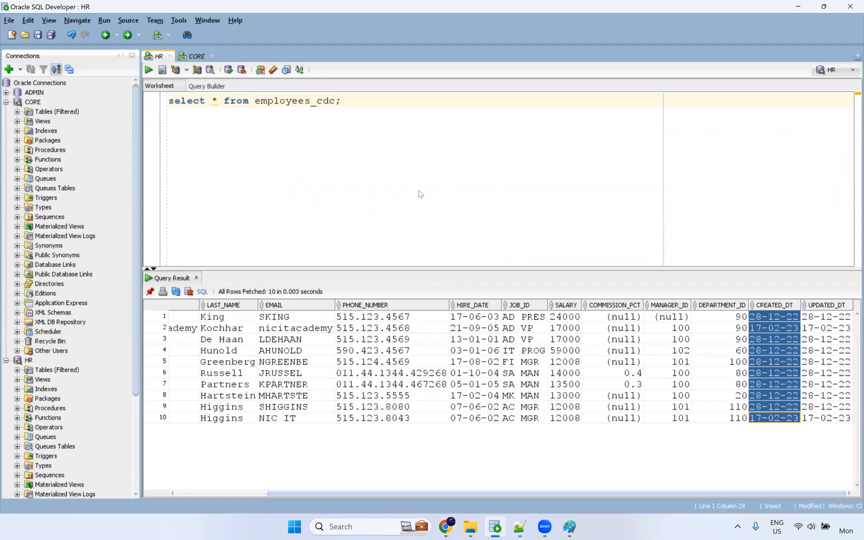
pyautogui.hotkey('alt', 'Tab')
pyautogui.write('cdc')
pyautogui.press('Return')
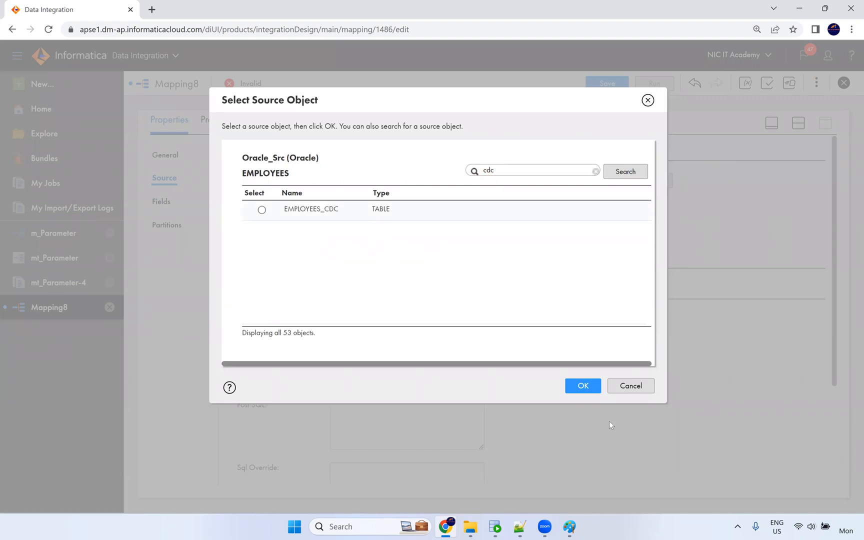
pyautogui.click(583, 386)
pyautogui.click(451, 355)
pyautogui.click(521, 527)
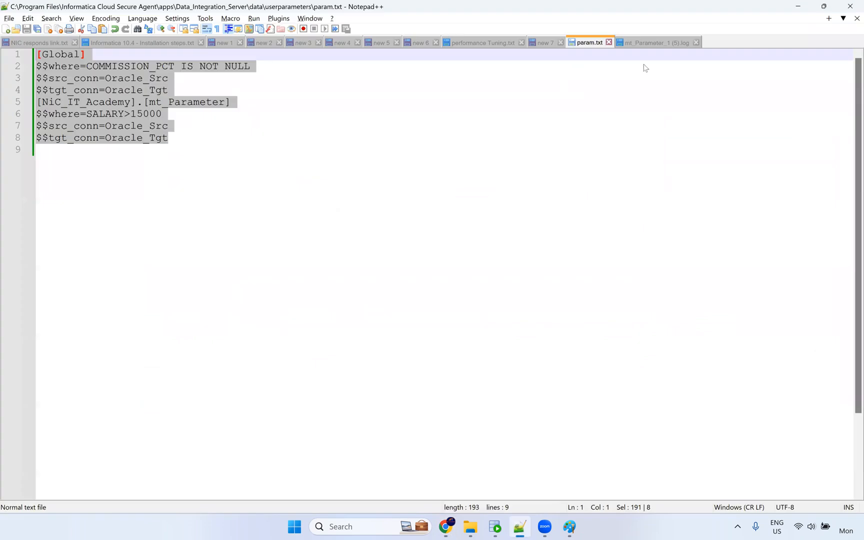
# Open and maximise the parameter_variable notes file from the Parameter and Variables folder.
pyautogui.click(467, 530)
pyautogui.click(518, 469)
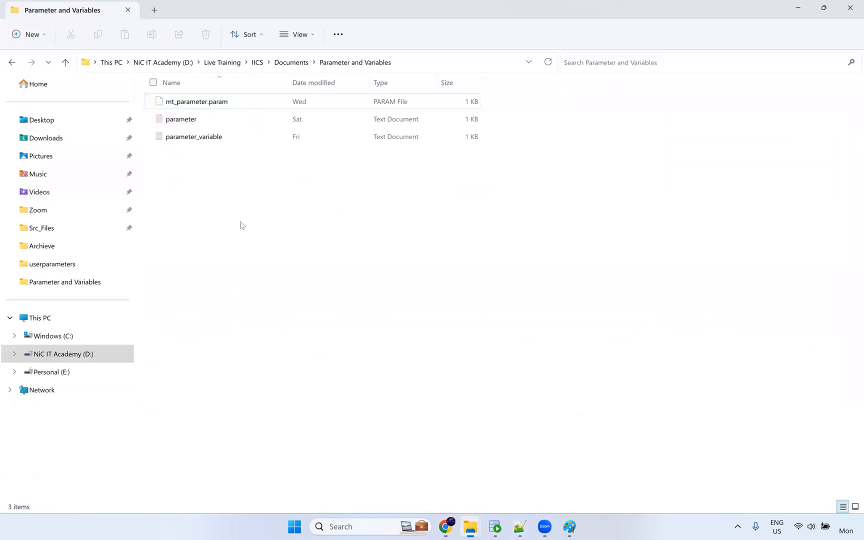
pyautogui.doubleClick(199, 138)
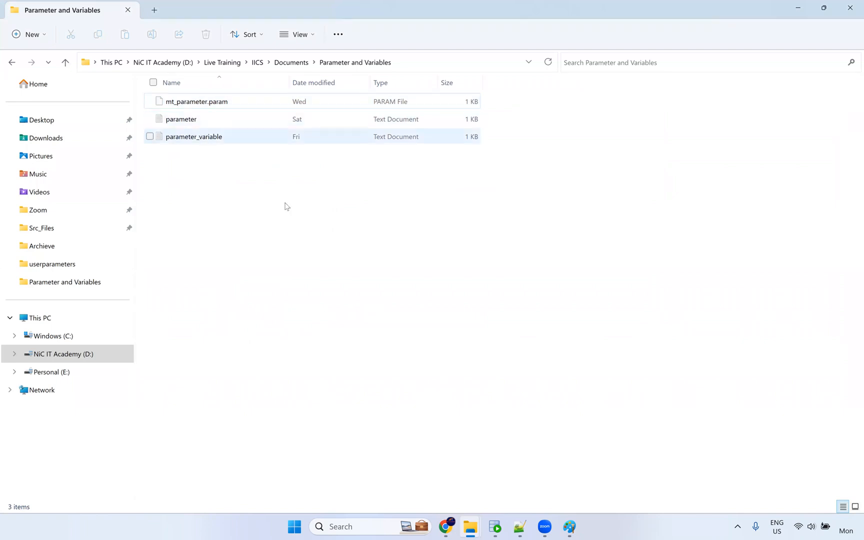
pyautogui.doubleClick(401, 165)
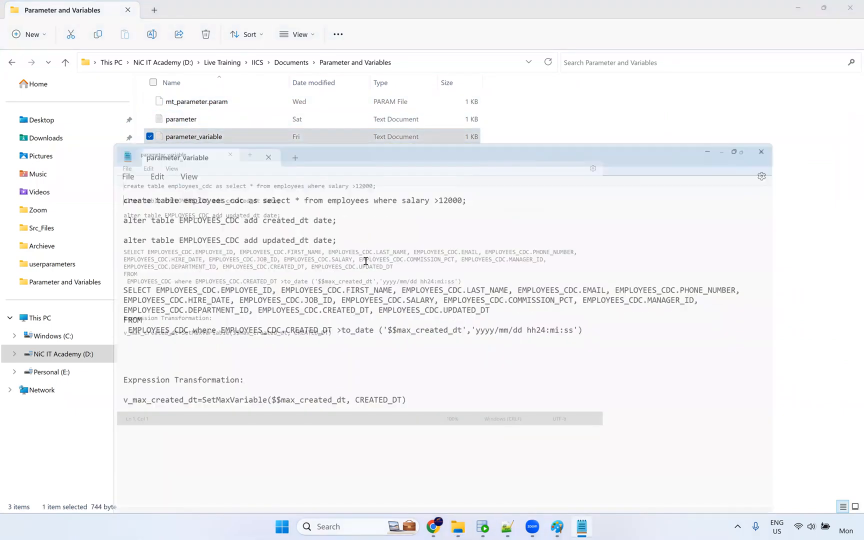
pyautogui.scroll(4, 362, 254)
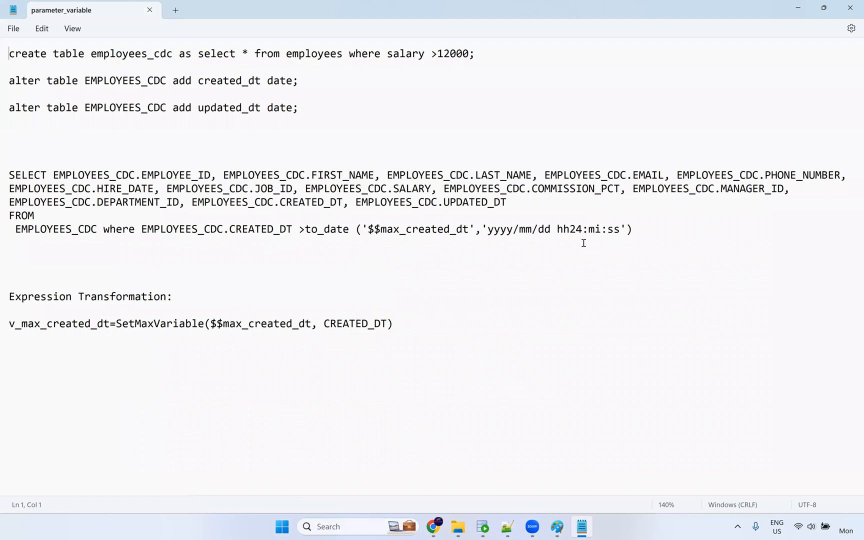
# Highlight the query's EMPLOYEES_CDC table, CREATED_DT filter column and $$max_created_dt parameter.
pyautogui.moveTo(641, 229); pyautogui.dragTo(506, 203)
pyautogui.click(71, 176)
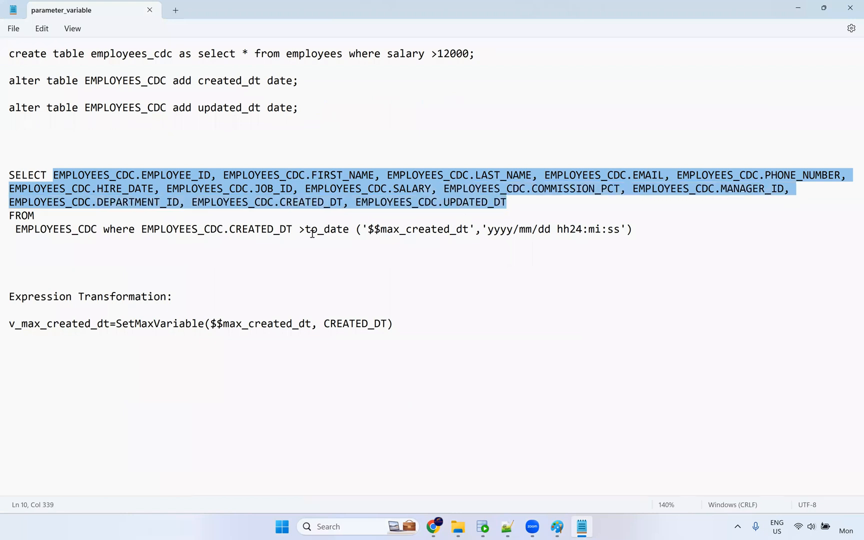
pyautogui.doubleClick(36, 217)
pyautogui.moveTo(102, 231); pyautogui.dragTo(6, 230)
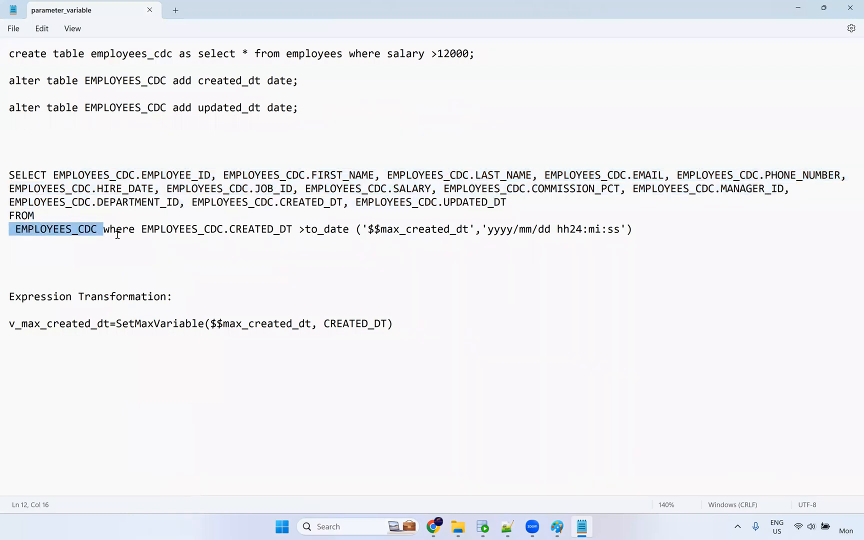
pyautogui.moveTo(142, 229); pyautogui.dragTo(293, 229)
pyautogui.scroll(1, 285, 268)
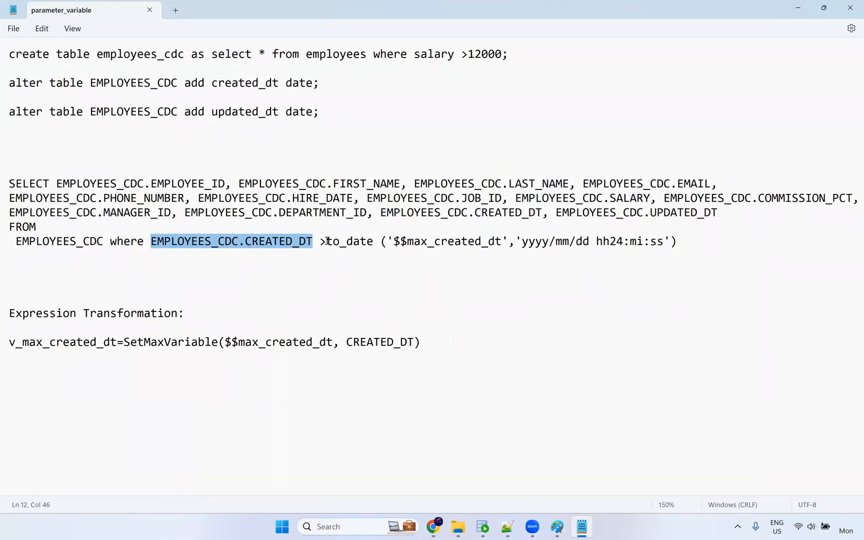
pyautogui.moveTo(395, 242); pyautogui.dragTo(509, 243)
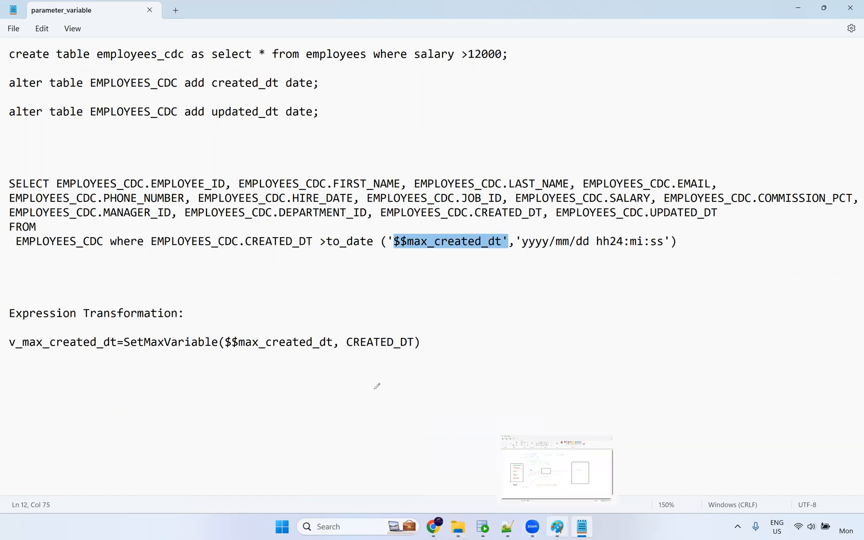
# Select the whole SELECT query on EMPLOYEES_CDC in the notes.
pyautogui.click(557, 526)
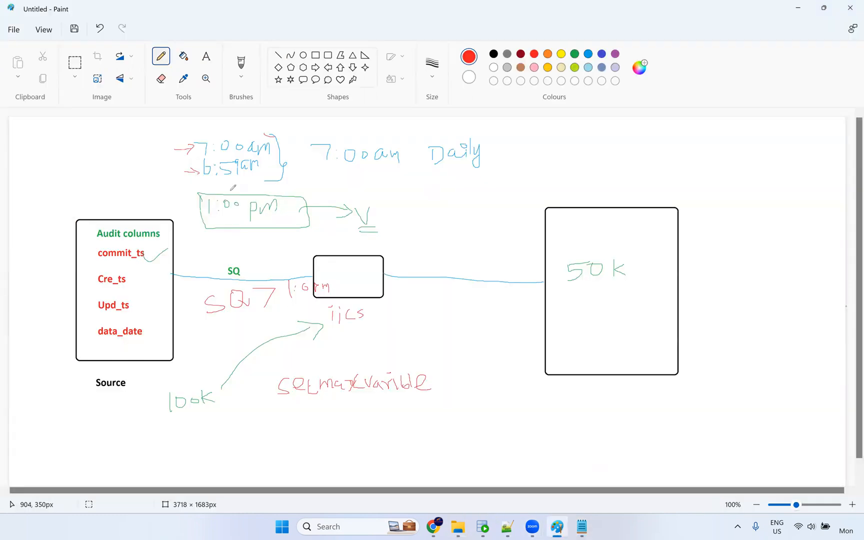
pyautogui.hotkey('alt', 'Tab')
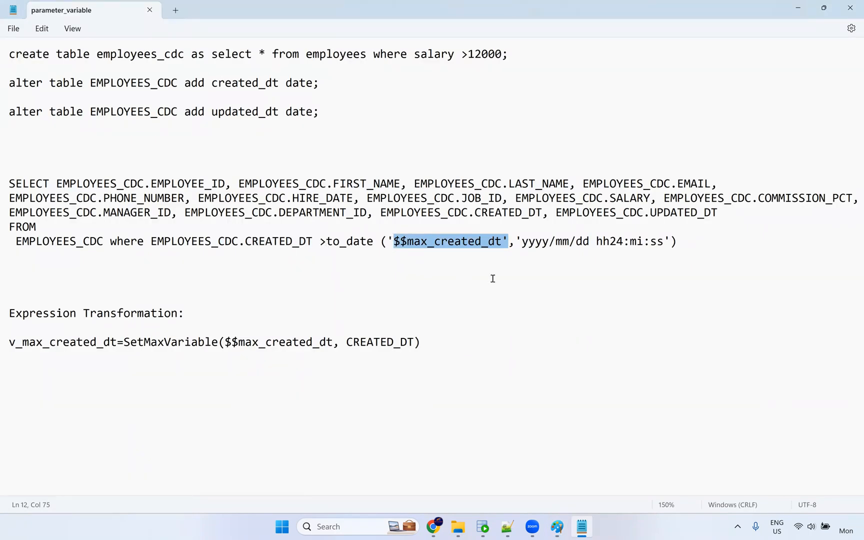
pyautogui.moveTo(681, 242); pyautogui.dragTo(4, 186)
# Paste the EMPLOYEES_CDC query into the source's Sql Override.
pyautogui.click(435, 525)
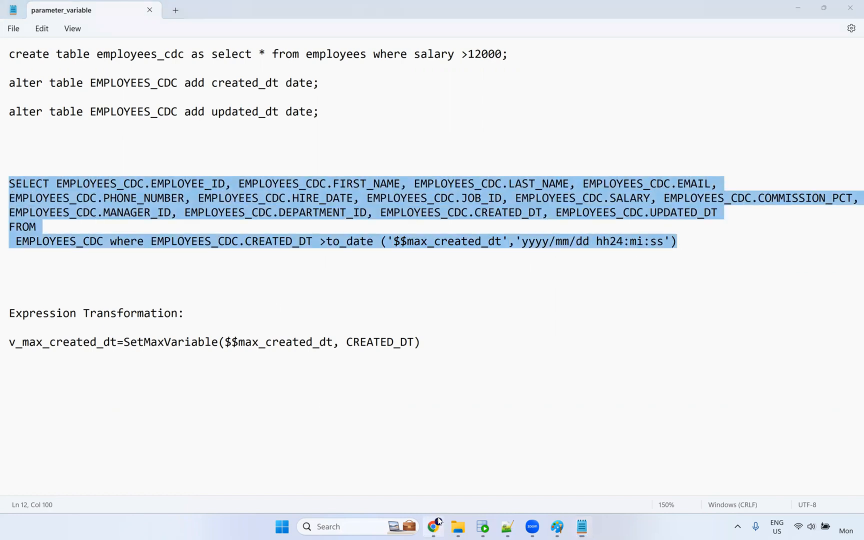
pyautogui.scroll(-1, 365, 396)
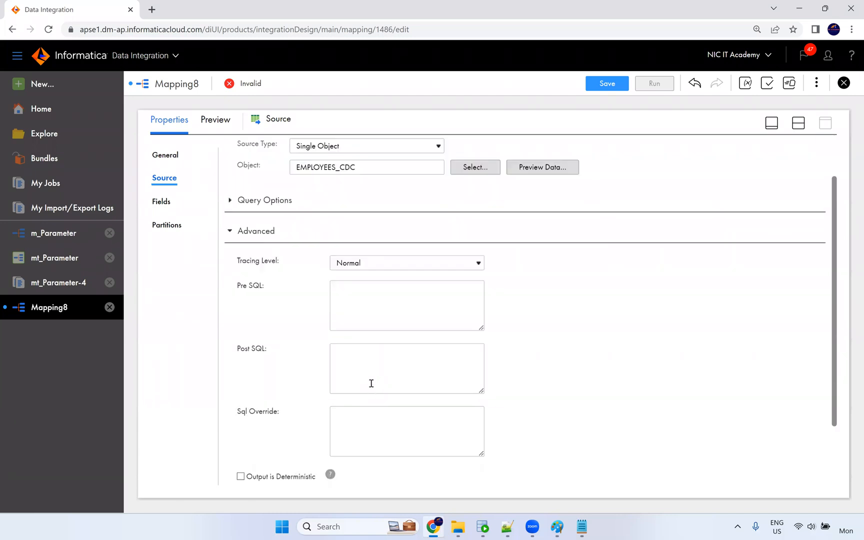
pyautogui.scroll(-2, 361, 402)
pyautogui.hotkey('ctrl', 'v')
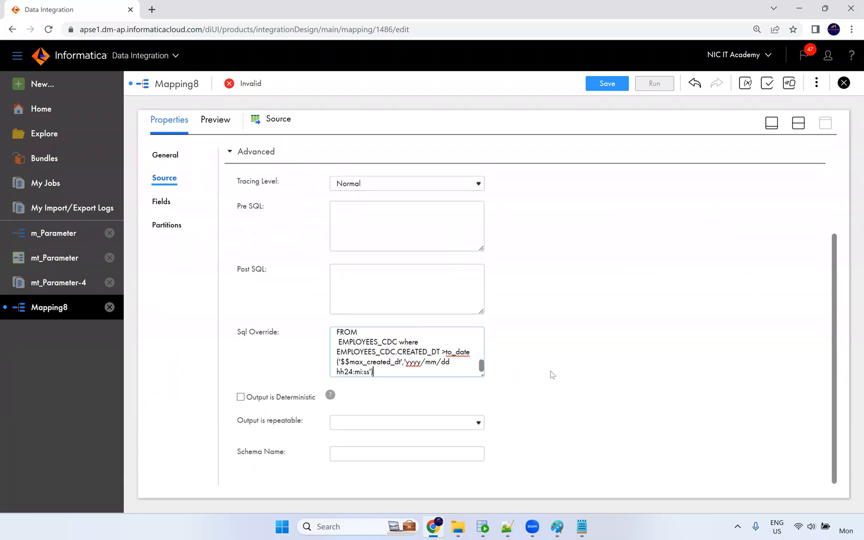
# Check the $$max_created_dt parameter reference in the notes against the pasted override.
pyautogui.hotkey('alt', 'Tab')
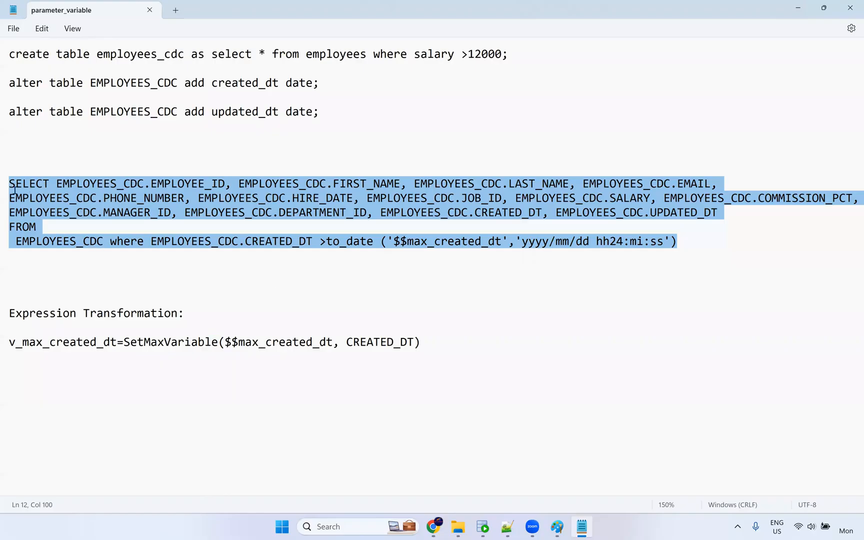
pyautogui.press('Down')
pyautogui.press('Down')
pyautogui.moveTo(12, 179); pyautogui.dragTo(313, 242)
pyautogui.hotkey('shift', 'Left')
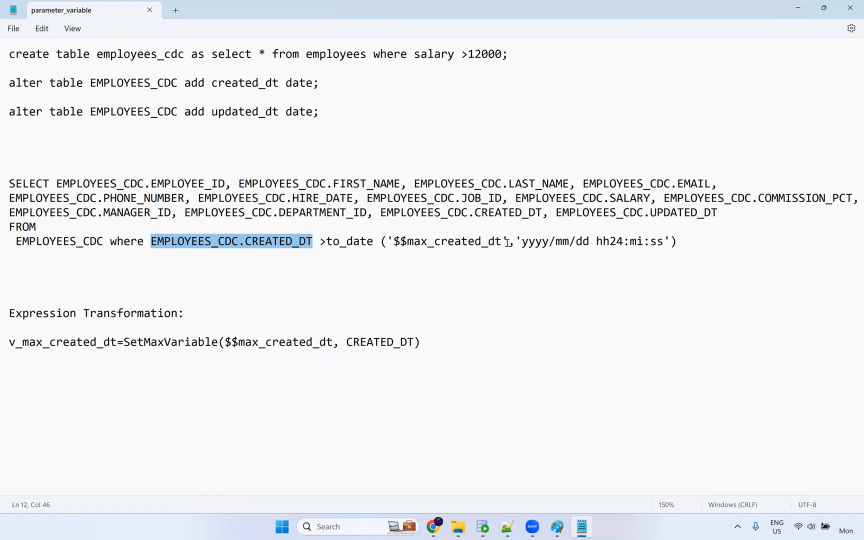
pyautogui.moveTo(501, 242); pyautogui.dragTo(394, 243)
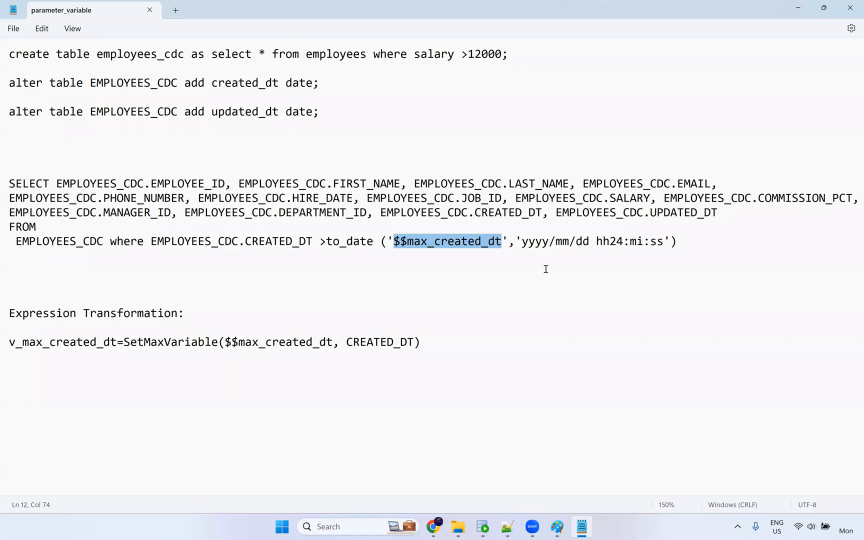
pyautogui.hotkey('alt', 'Tab')
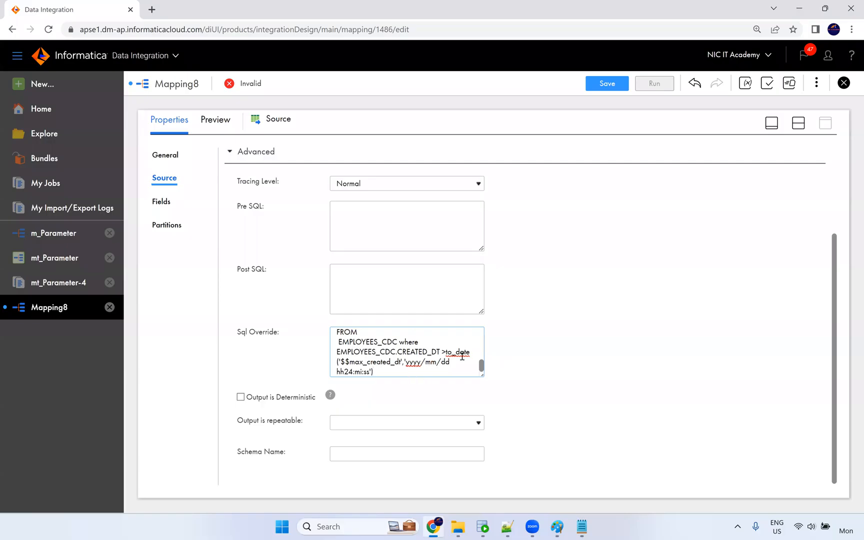
pyautogui.hotkey('alt', 'Tab')
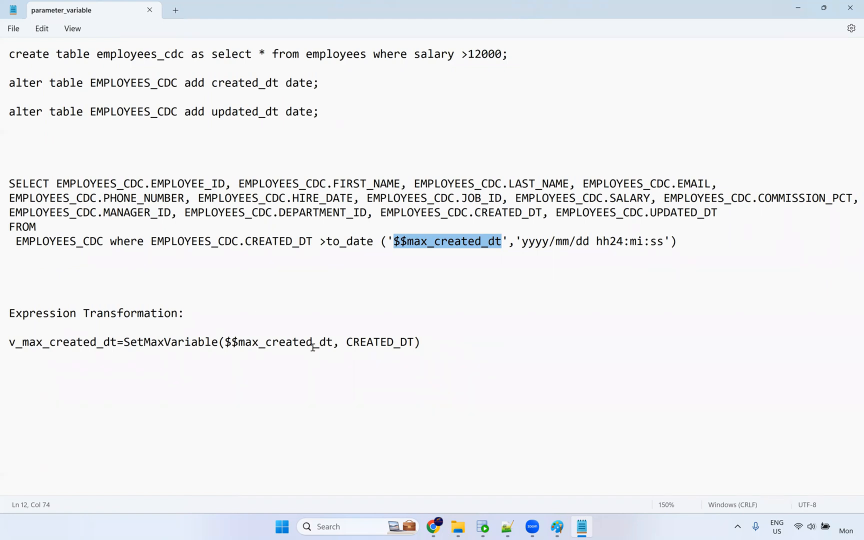
pyautogui.hotkey('alt', 'Tab')
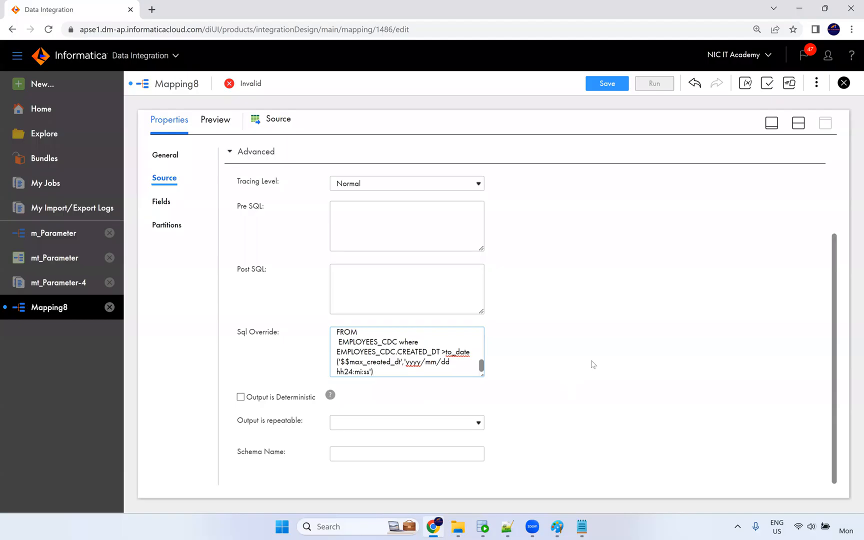
pyautogui.scroll(3, 695, 237)
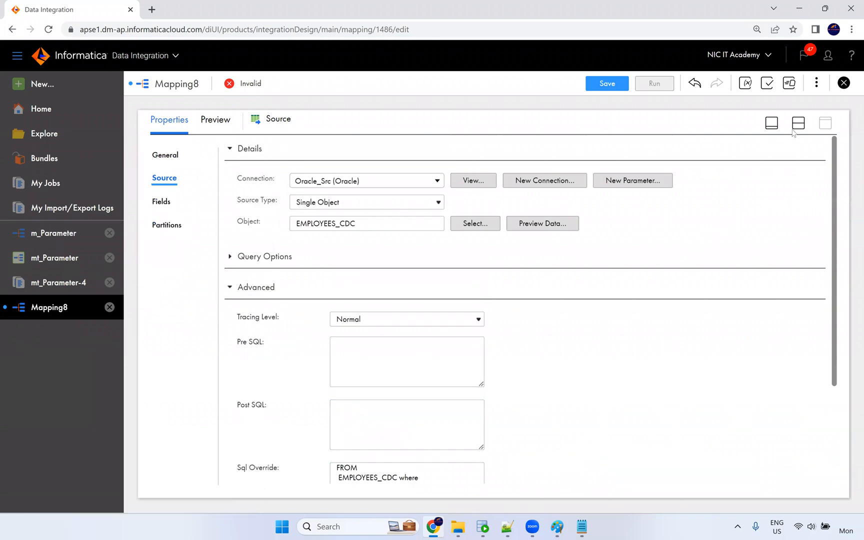
# Start a new in-out parameter and name it max_created_dt, copied from the notes.
pyautogui.click(798, 124)
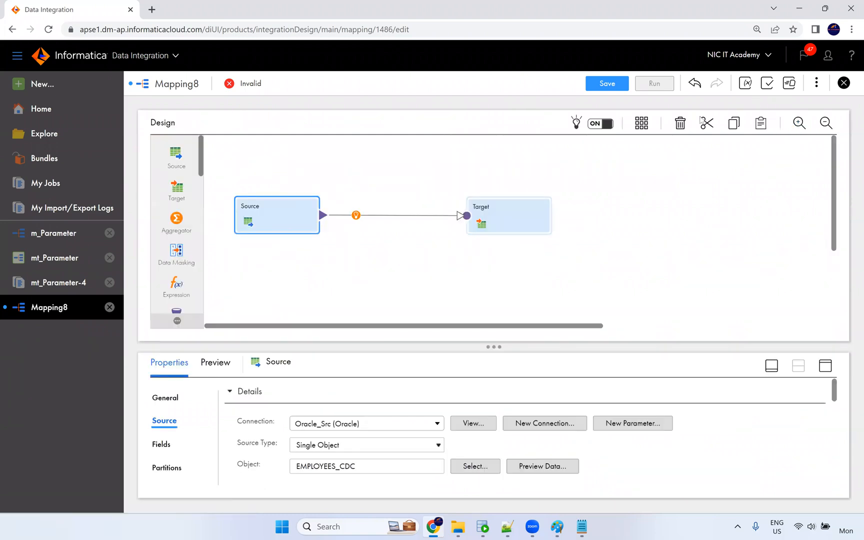
pyautogui.click(746, 83)
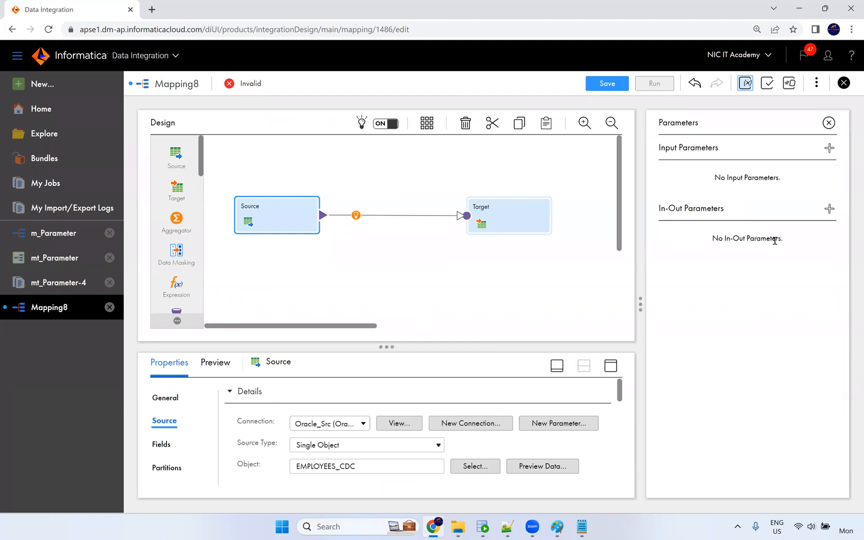
pyautogui.click(829, 209)
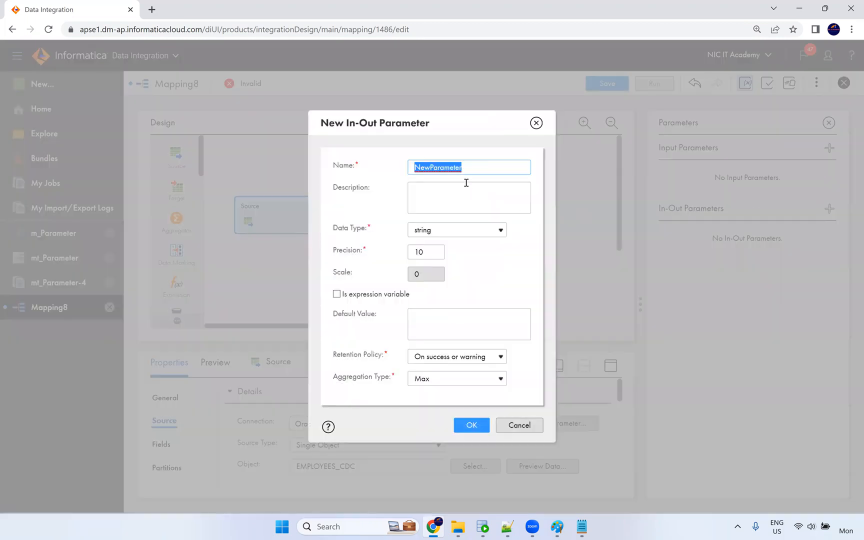
pyautogui.click(507, 527)
pyautogui.hotkey('alt', 'Tab')
pyautogui.hotkey('alt', 'Tab')
pyautogui.press('Tab')
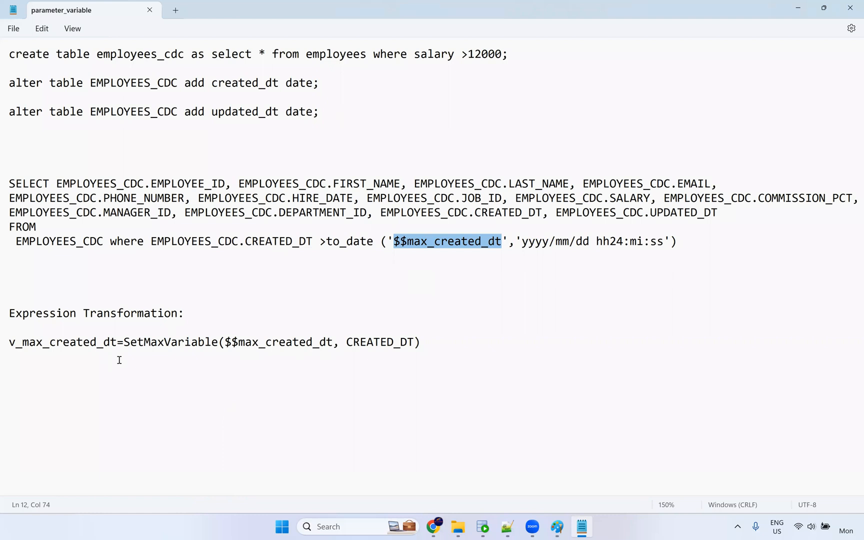
pyautogui.moveTo(333, 343); pyautogui.dragTo(238, 343)
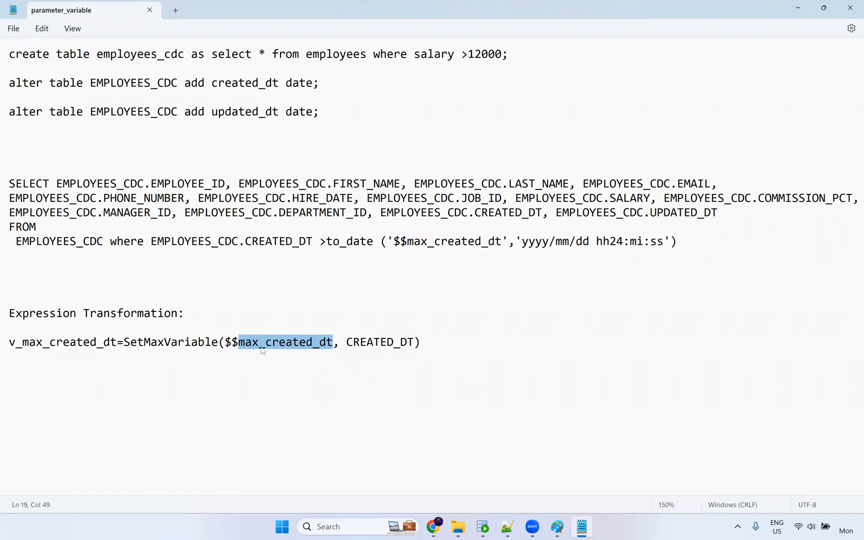
pyautogui.hotkey('ctrl', 'c')
pyautogui.hotkey('alt', 'Tab')
pyautogui.hotkey('ctrl', 'v')
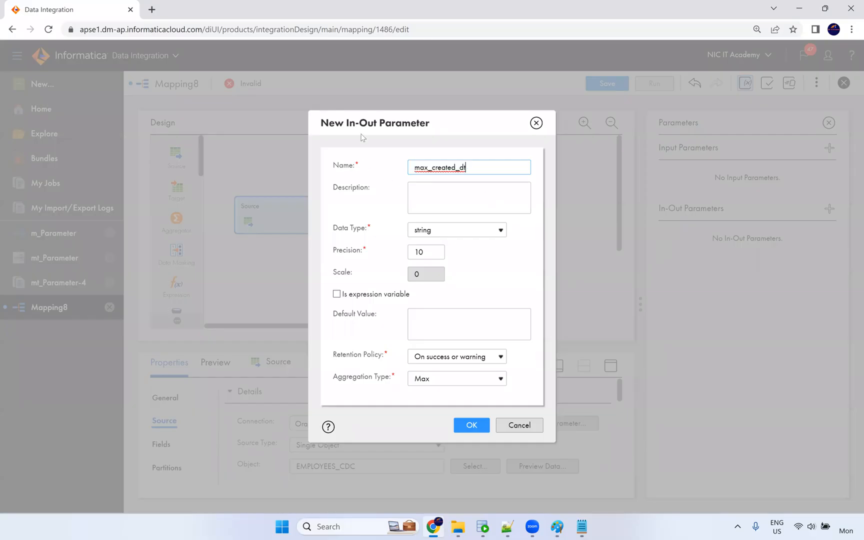
# Keep type string, precision 100, Max aggregation, and create the parameter.
pyautogui.click(435, 235)
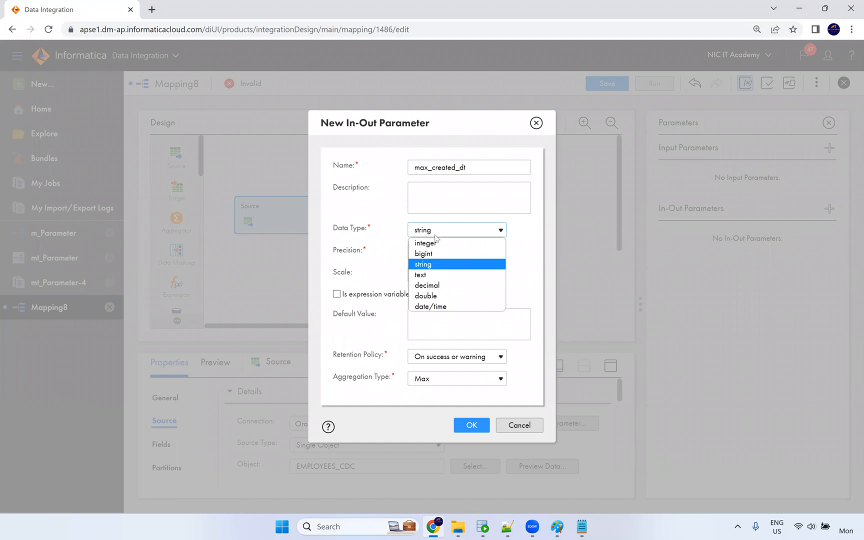
pyautogui.click(482, 266)
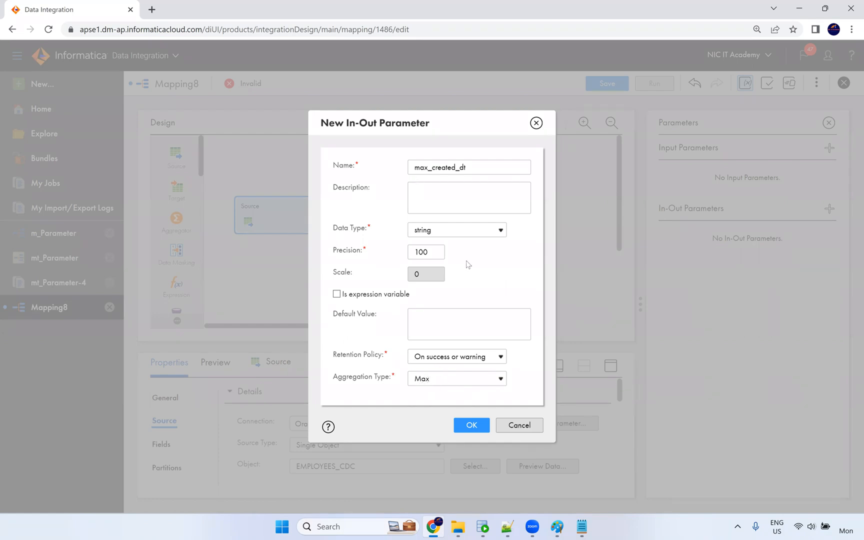
pyautogui.click(473, 426)
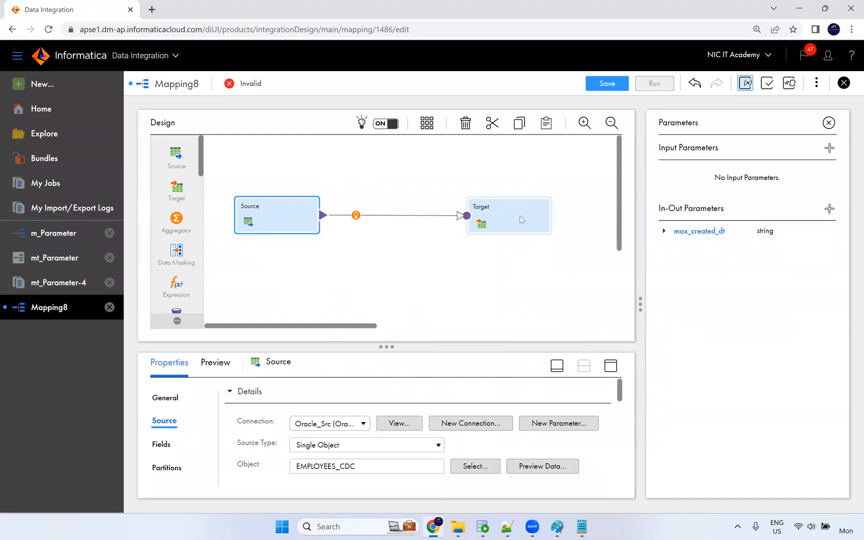
# Insert an Expression on the Source–Target link and open its empty expression fields list.
pyautogui.click(355, 215)
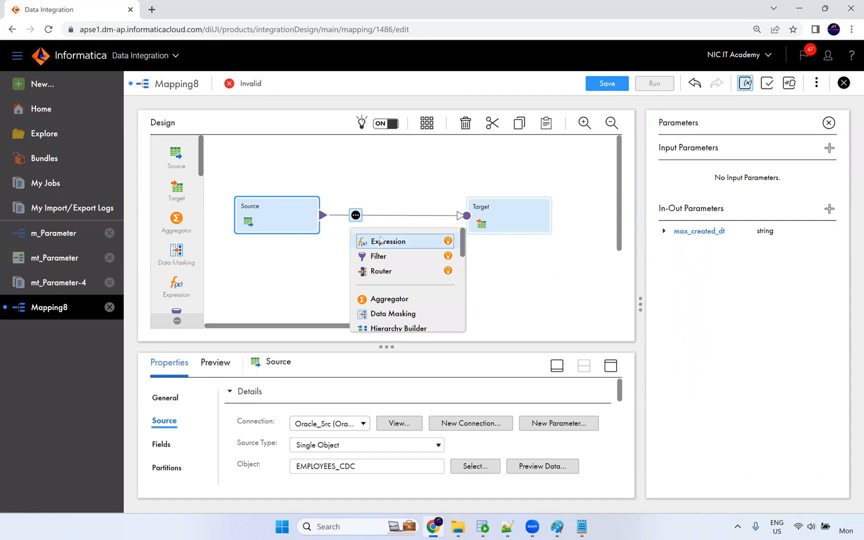
pyautogui.click(388, 241)
pyautogui.click(495, 189)
pyautogui.moveTo(495, 188); pyautogui.dragTo(456, 182)
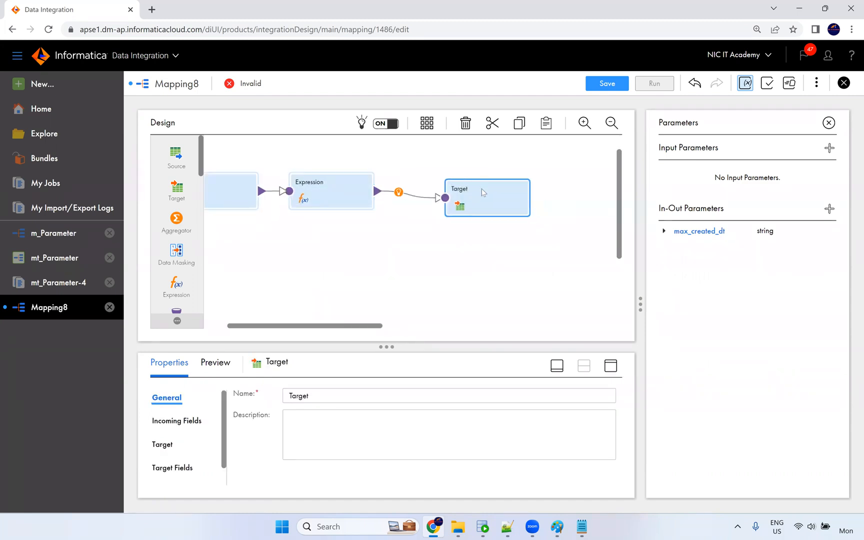
pyautogui.click(344, 189)
pyautogui.click(610, 368)
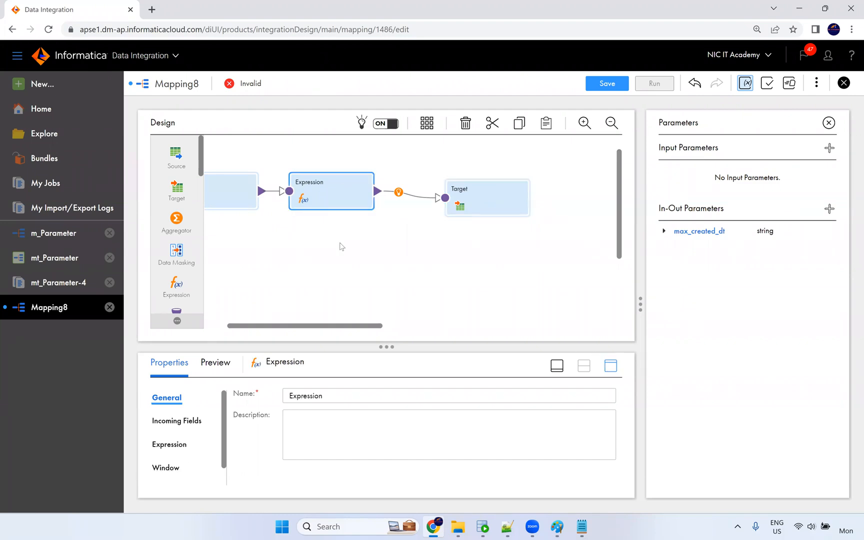
pyautogui.click(171, 201)
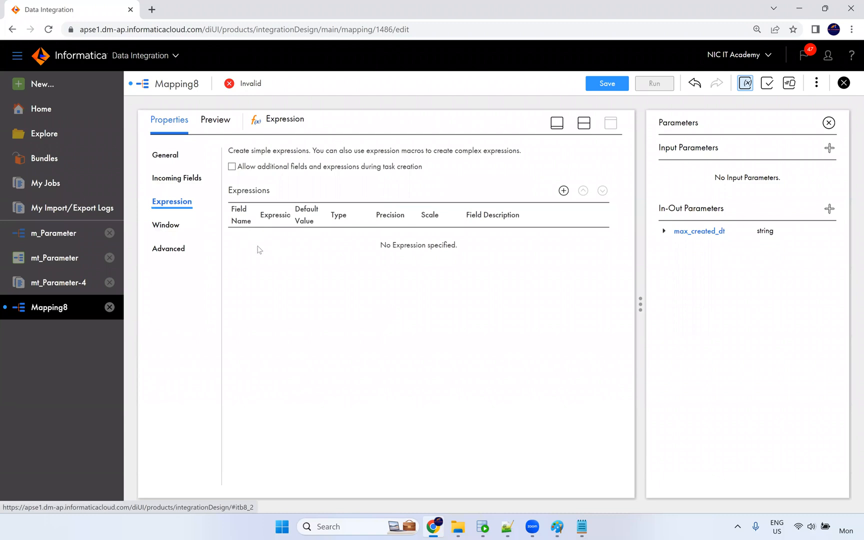
pyautogui.click(829, 123)
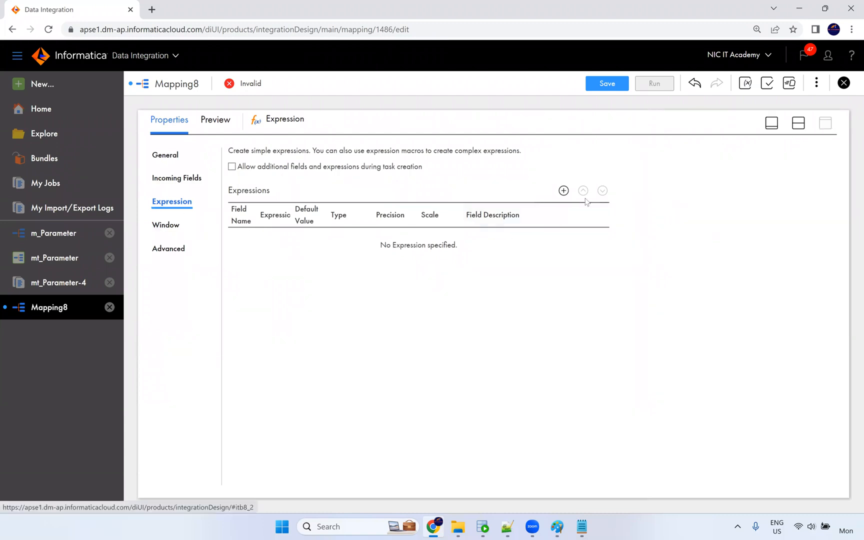
# Start a new variable field of type date/time.
pyautogui.click(563, 191)
pyautogui.click(360, 198)
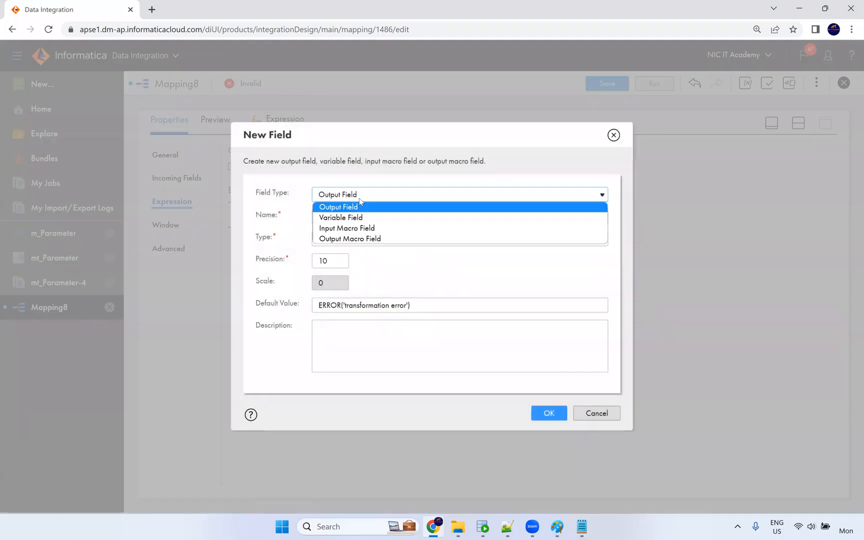
pyautogui.click(363, 219)
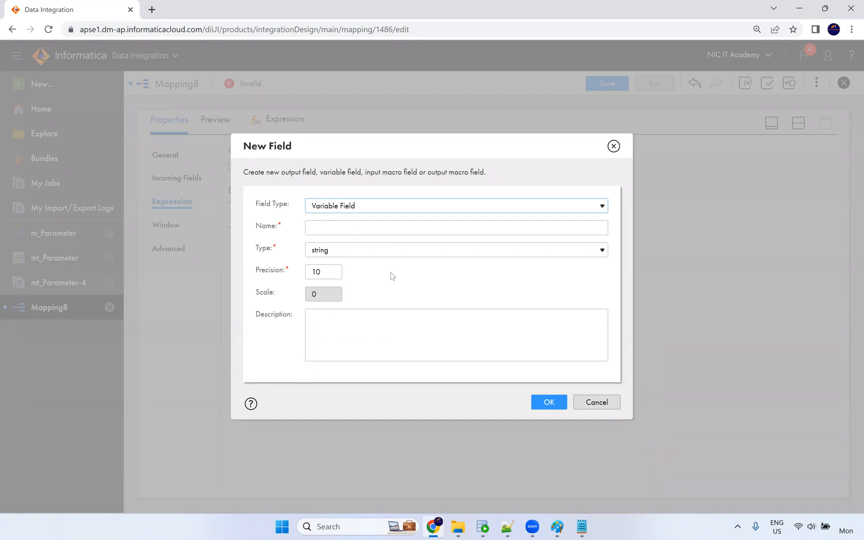
pyautogui.click(354, 233)
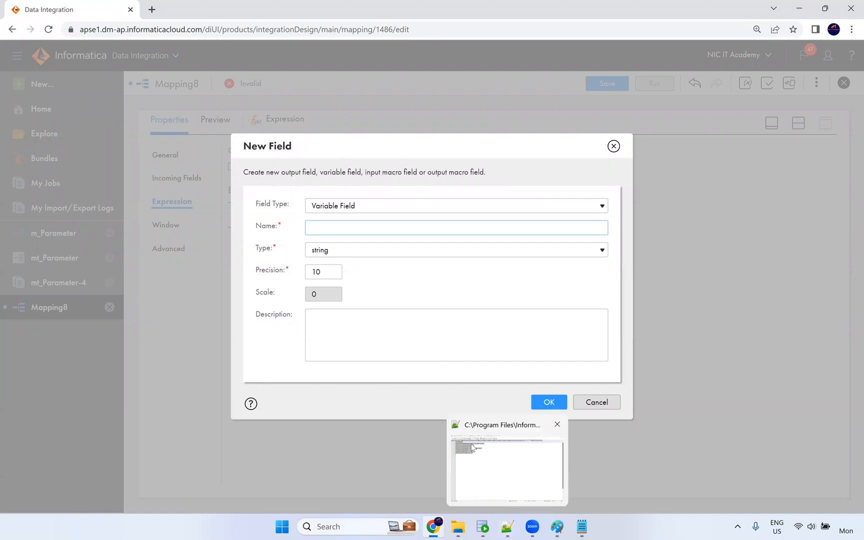
pyautogui.write('max_created_dt')
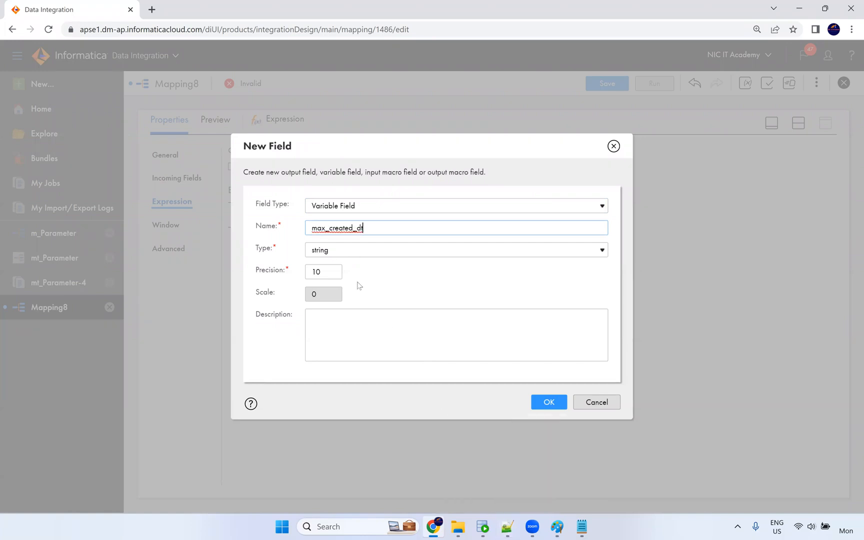
pyautogui.click(343, 255)
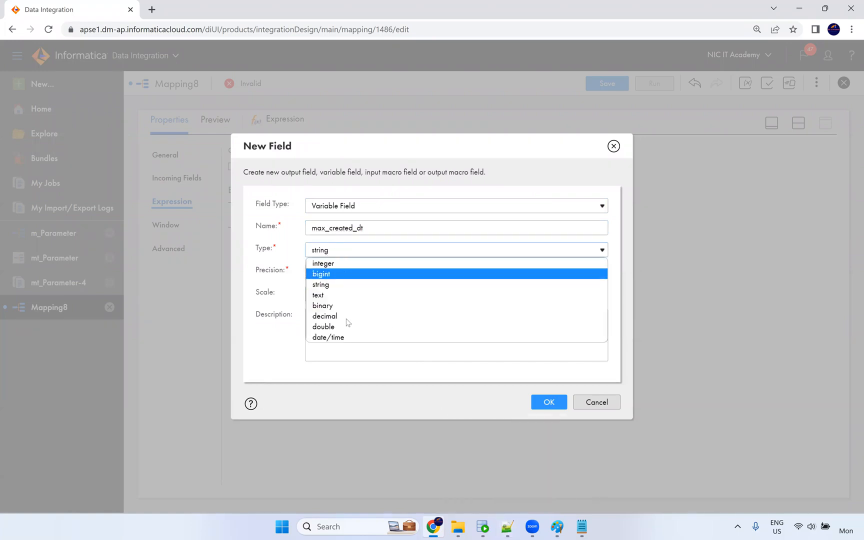
pyautogui.click(347, 339)
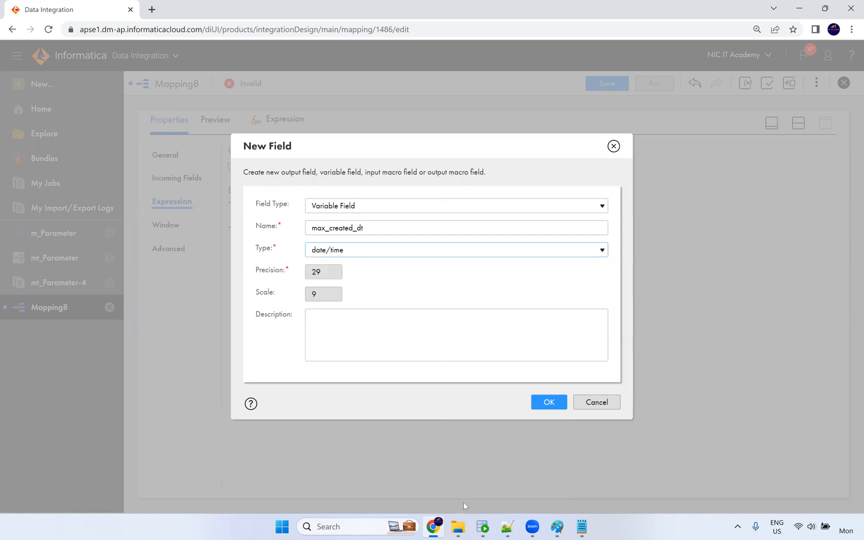
# Name the field v_max_created_dt, copied from the notes.
pyautogui.click(582, 527)
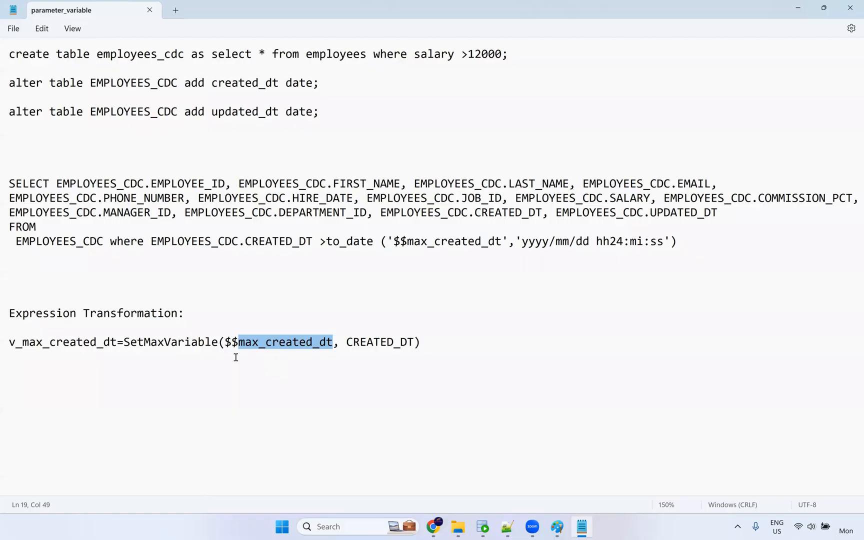
pyautogui.click(118, 343)
pyautogui.doubleClick(12, 339)
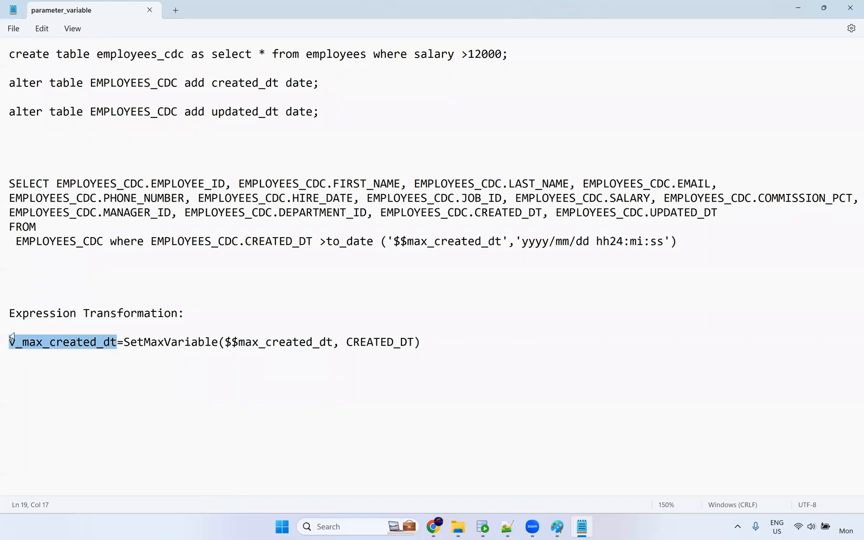
pyautogui.click(78, 343)
pyautogui.doubleClick(11, 342)
pyautogui.hotkey('ctrl', 'c')
pyautogui.hotkey('alt', 'Tab')
pyautogui.click(375, 230)
pyautogui.hotkey('ctrl', 'a')
pyautogui.hotkey('ctrl', 'v')
# Copy the SetMaxVariable expression from the notes and create the v_max_created_dt field.
pyautogui.hotkey('alt', 'Tab')
pyautogui.moveTo(126, 342); pyautogui.dragTo(439, 344)
pyautogui.hotkey('alt', 'Tab')
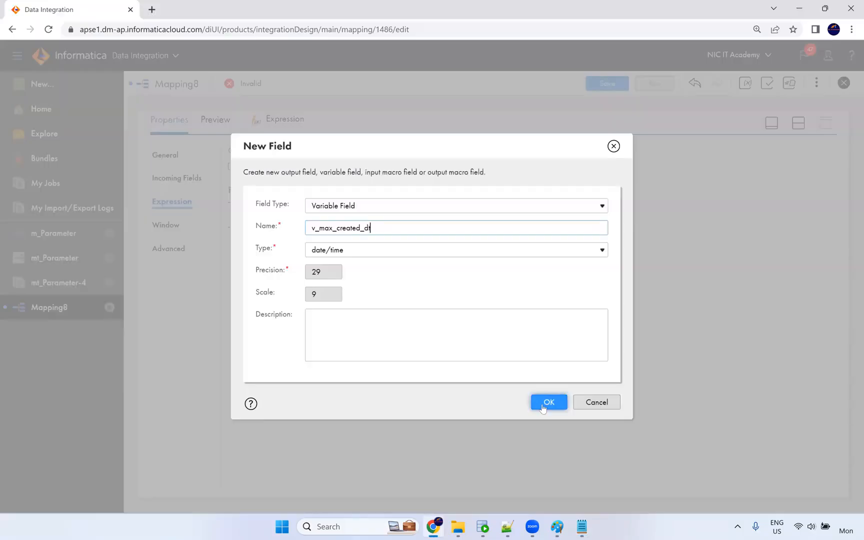
pyautogui.click(546, 401)
# In v_max_created_dt's expression editor, browse functions, system variables and parameters, locating max_created_dt.
pyautogui.click(280, 240)
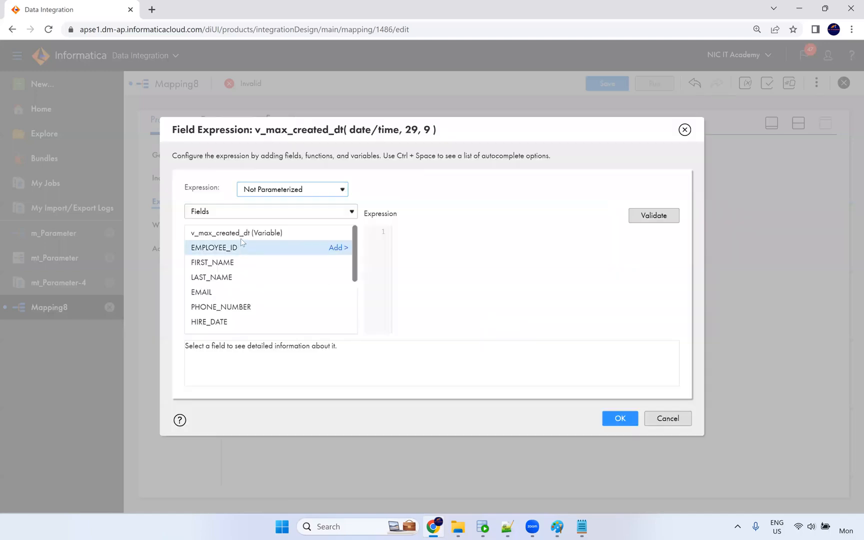
pyautogui.click(232, 215)
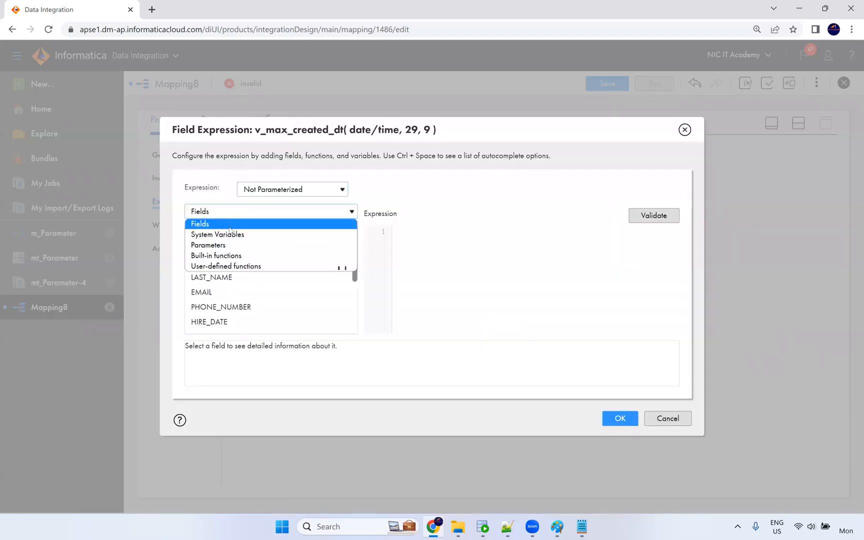
pyautogui.click(233, 259)
pyautogui.scroll(-2, 253, 309)
pyautogui.scroll(2, 229, 278)
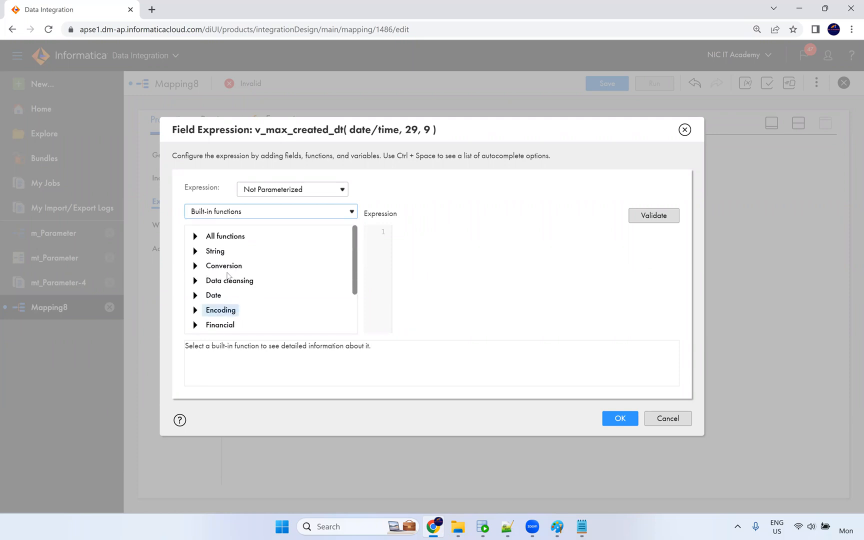
pyautogui.click(233, 215)
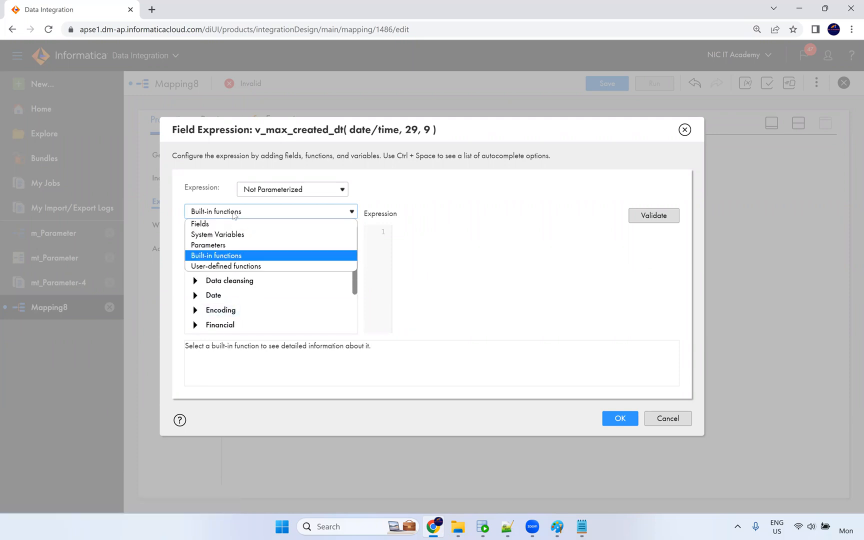
pyautogui.click(238, 234)
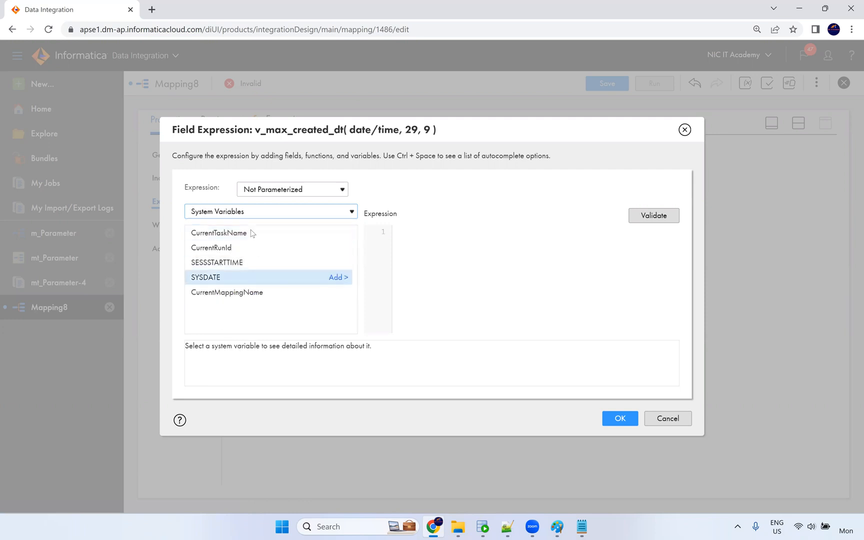
pyautogui.click(228, 215)
pyautogui.click(226, 245)
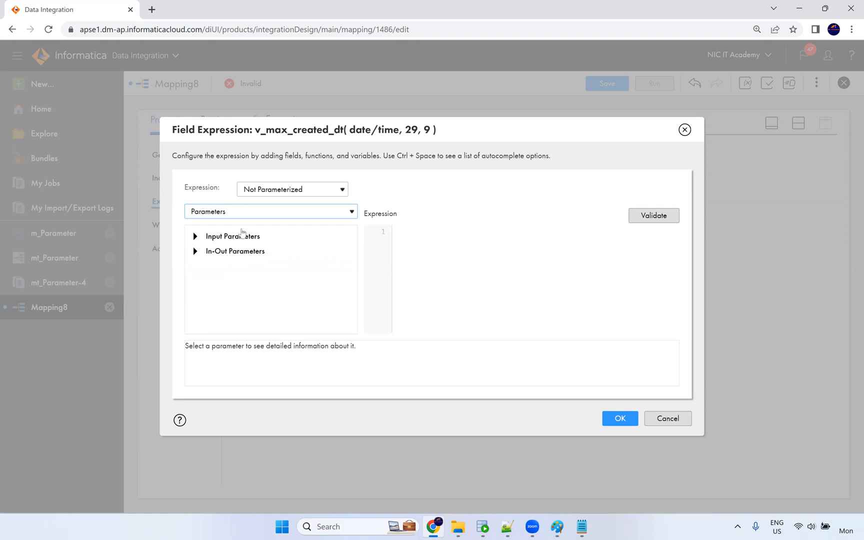
pyautogui.click(195, 237)
pyautogui.click(196, 237)
pyautogui.click(195, 250)
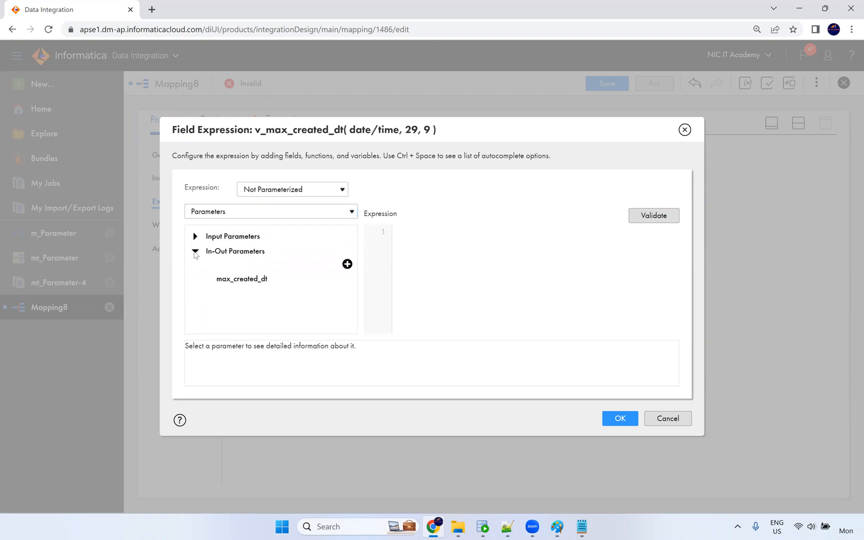
pyautogui.click(196, 252)
# Insert SetMaxVariable from the Special built-in functions.
pyautogui.click(215, 212)
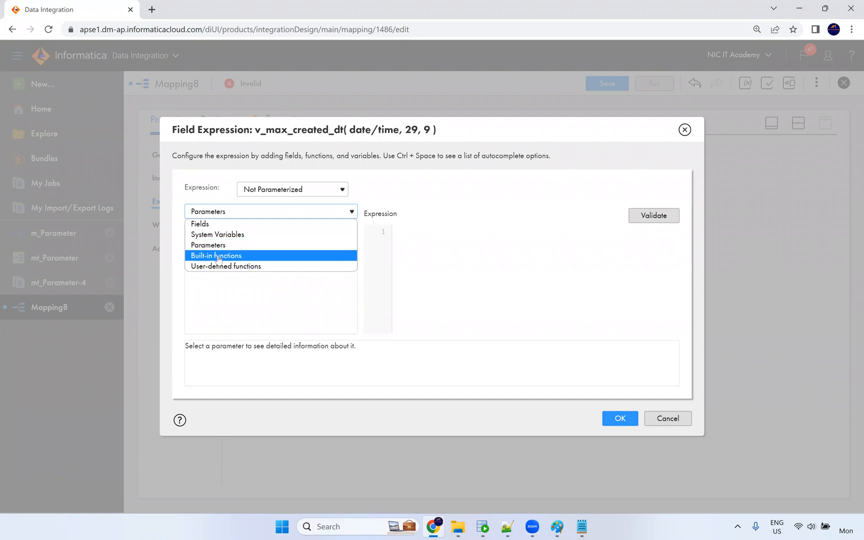
pyautogui.click(218, 256)
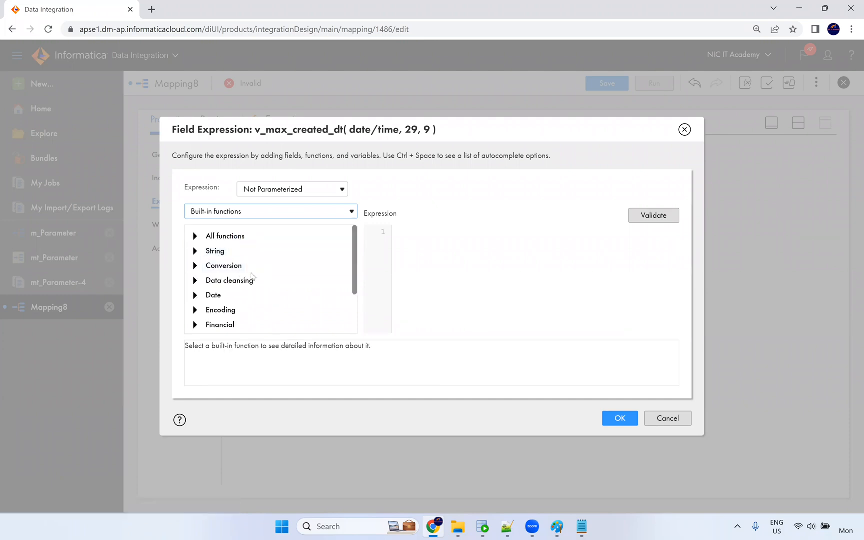
pyautogui.scroll(-3, 253, 277)
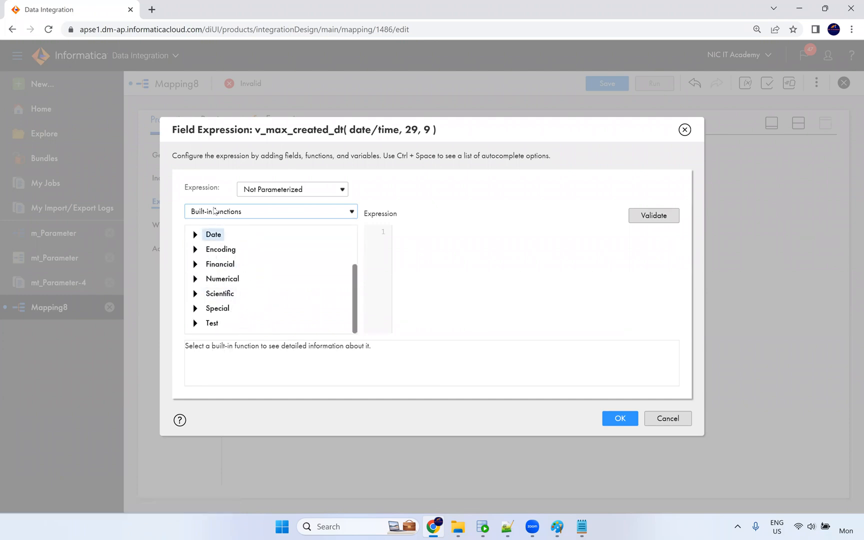
pyautogui.scroll(1, 220, 240)
pyautogui.click(222, 211)
pyautogui.click(225, 267)
pyautogui.click(217, 216)
pyautogui.click(217, 257)
pyautogui.scroll(-1, 252, 265)
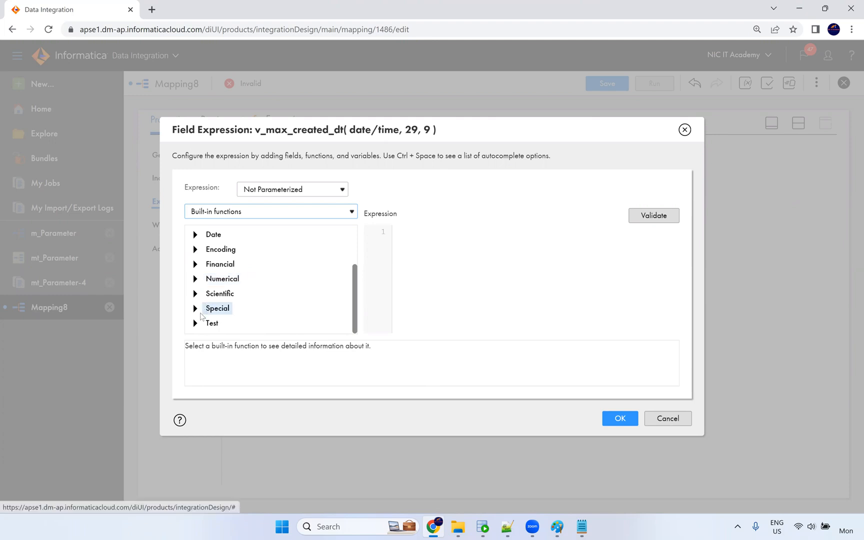
pyautogui.click(207, 309)
pyautogui.scroll(-1, 274, 305)
pyautogui.scroll(-1, 276, 306)
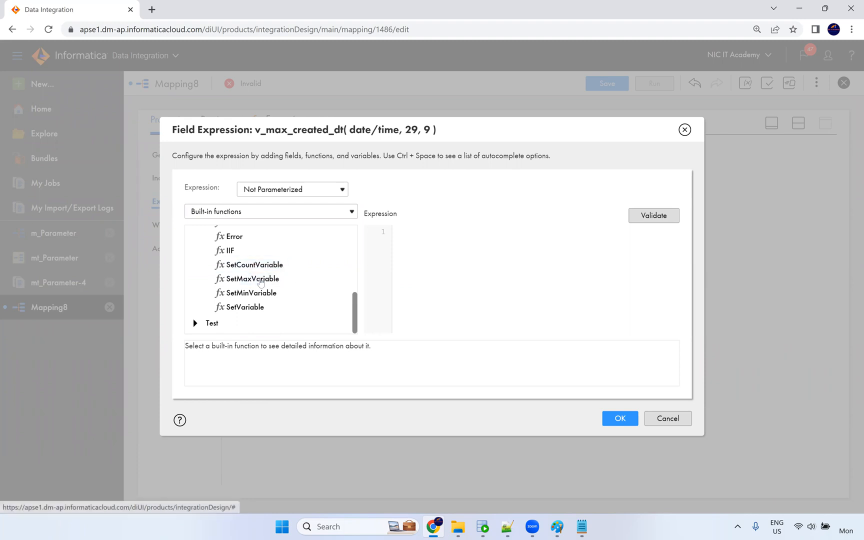
pyautogui.doubleClick(260, 280)
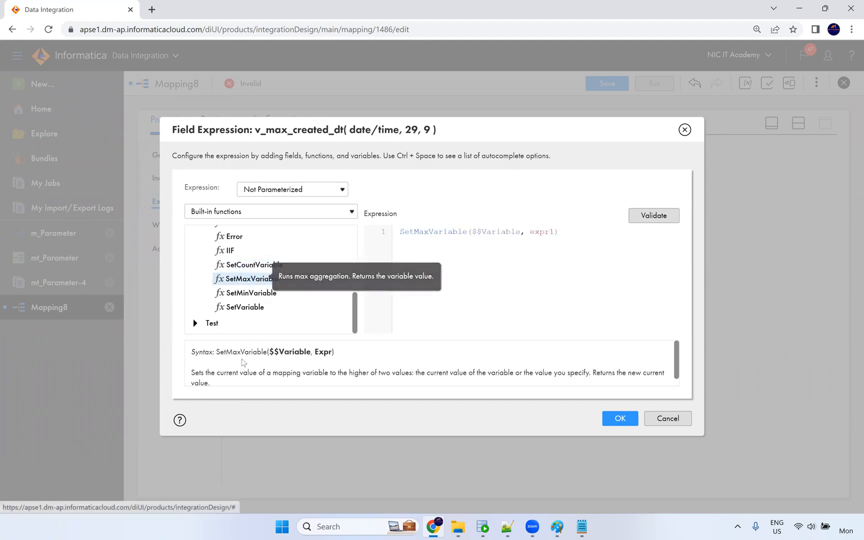
# Replace the placeholder with SetMaxVariable($$max_created_dt, CREATED_DT).
pyautogui.scroll(-1, 235, 375)
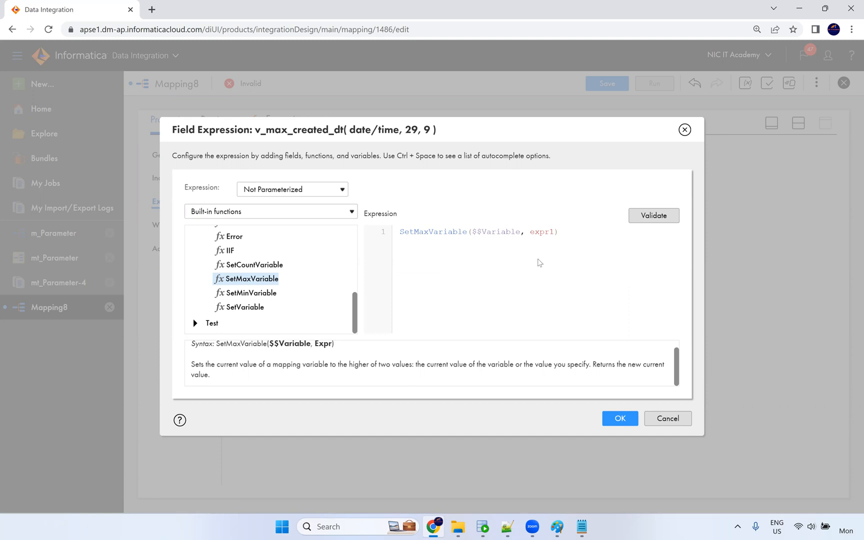
pyautogui.moveTo(575, 235); pyautogui.dragTo(388, 235)
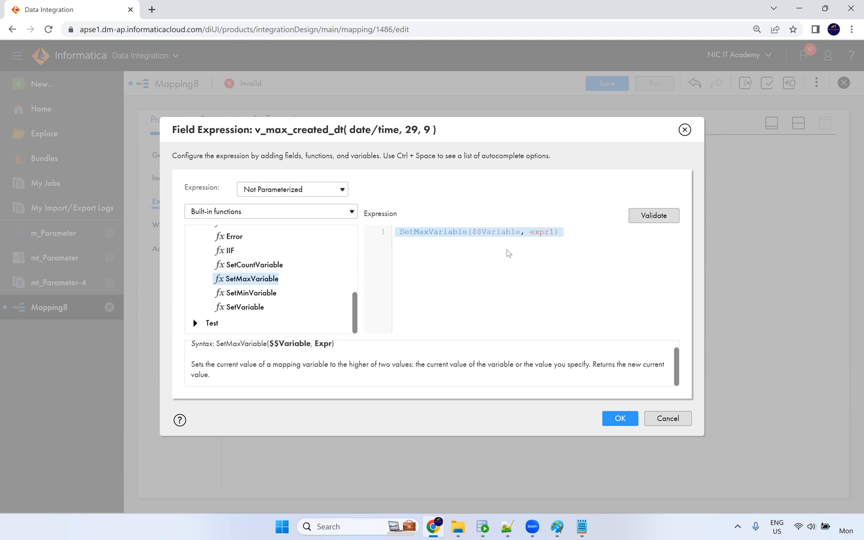
pyautogui.write('SetMaxVariable($$max_created_dt, CREATED_DT)')
pyautogui.moveTo(468, 233); pyautogui.dragTo(542, 232)
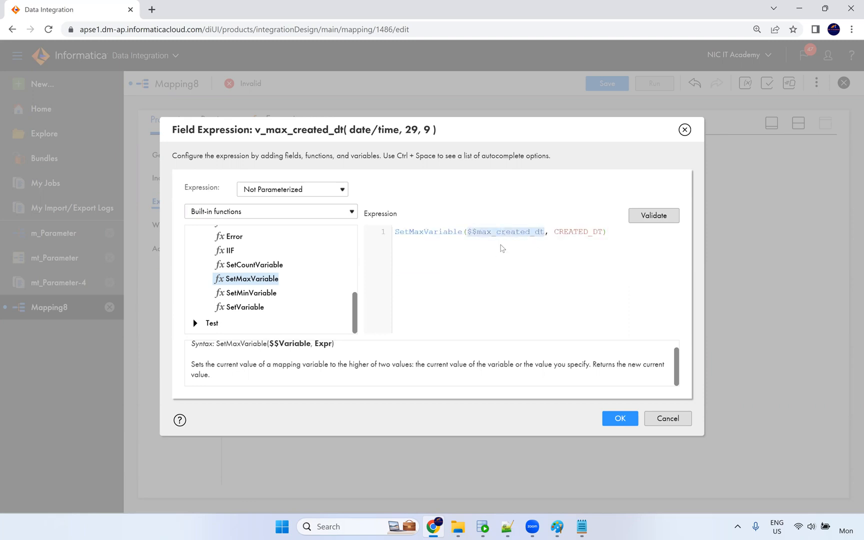
pyautogui.doubleClick(574, 231)
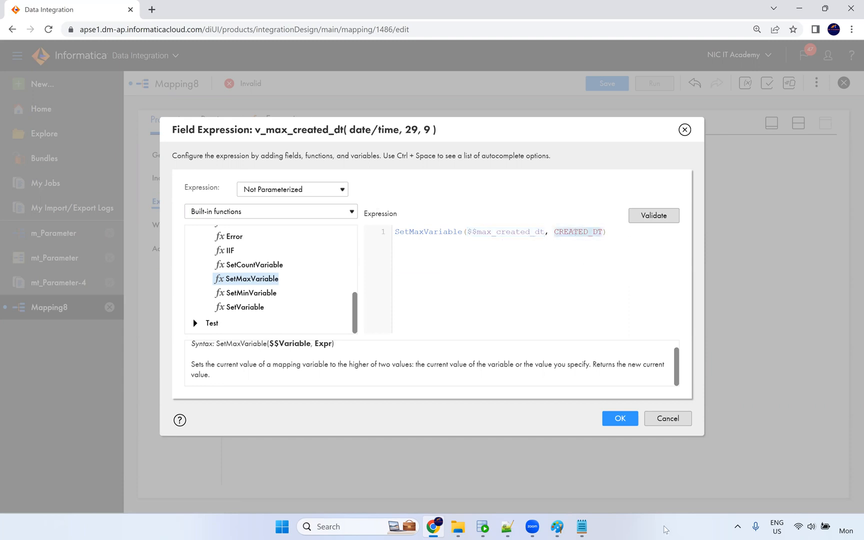
# Review the ten CREATED_DT values in the employees_cdc results before returning to the editor.
pyautogui.click(483, 527)
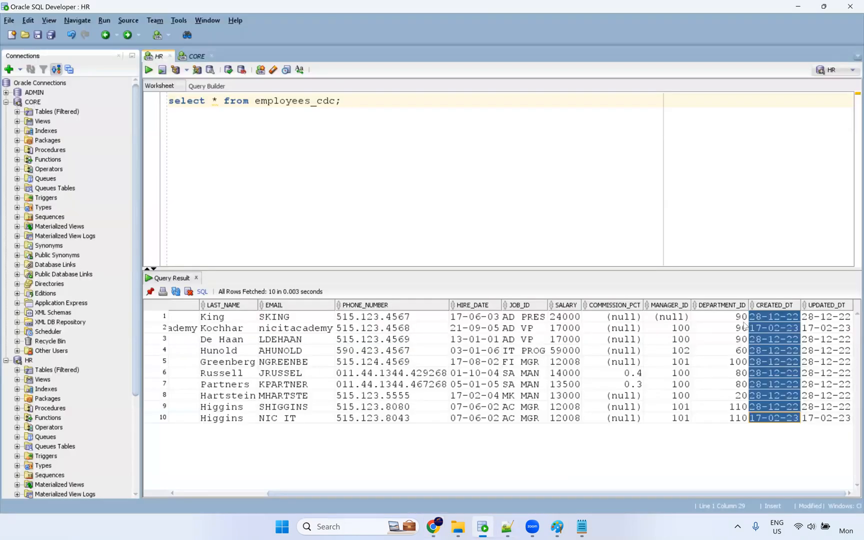
pyautogui.click(786, 318)
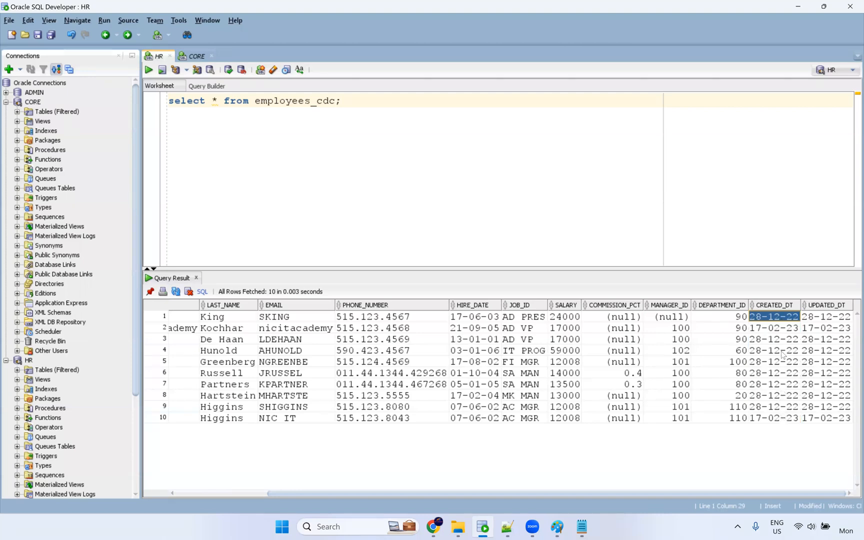
pyautogui.moveTo(784, 354); pyautogui.dragTo(783, 318)
pyautogui.hotkey('alt', 'Tab')
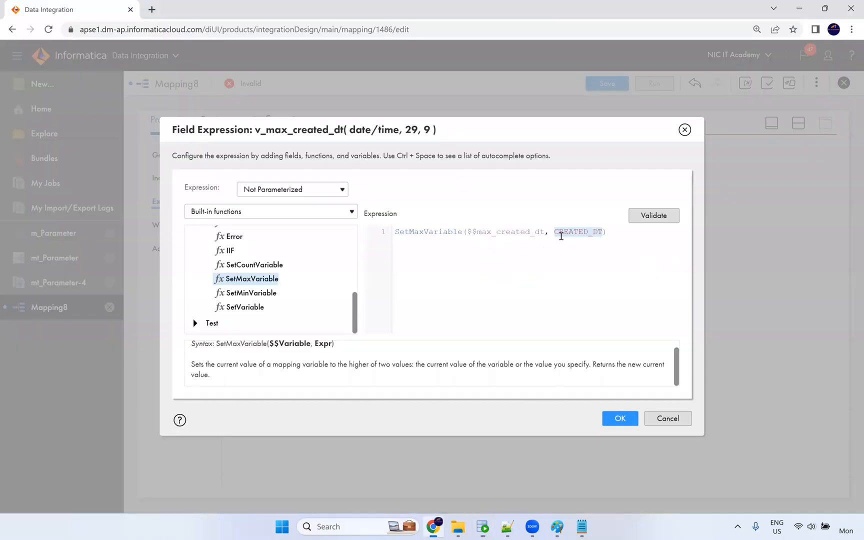
# Validate the SetMaxVariable expression for v_max_created_dt and apply it.
pyautogui.doubleClick(493, 232)
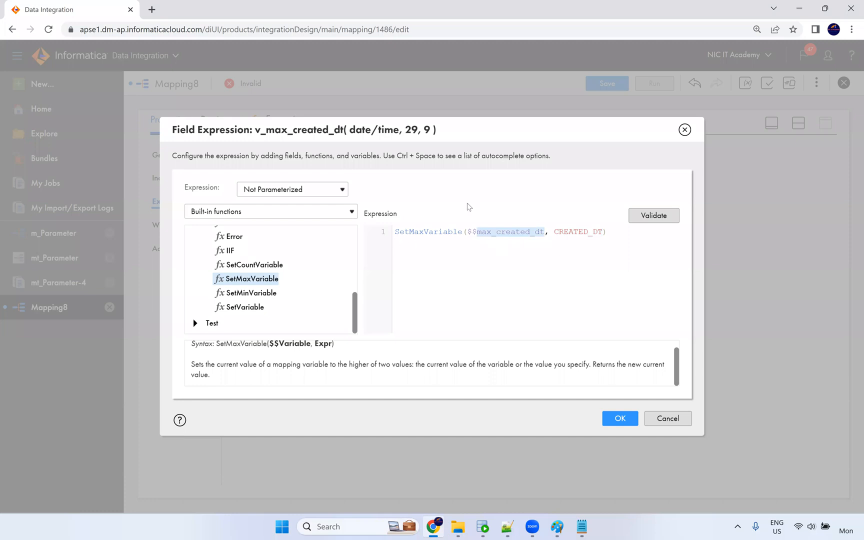
pyautogui.click(647, 222)
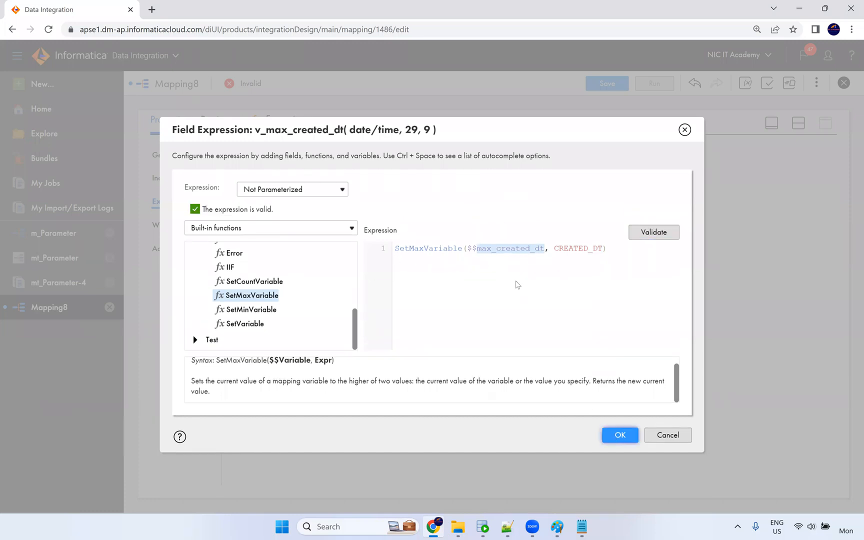
pyautogui.click(477, 265)
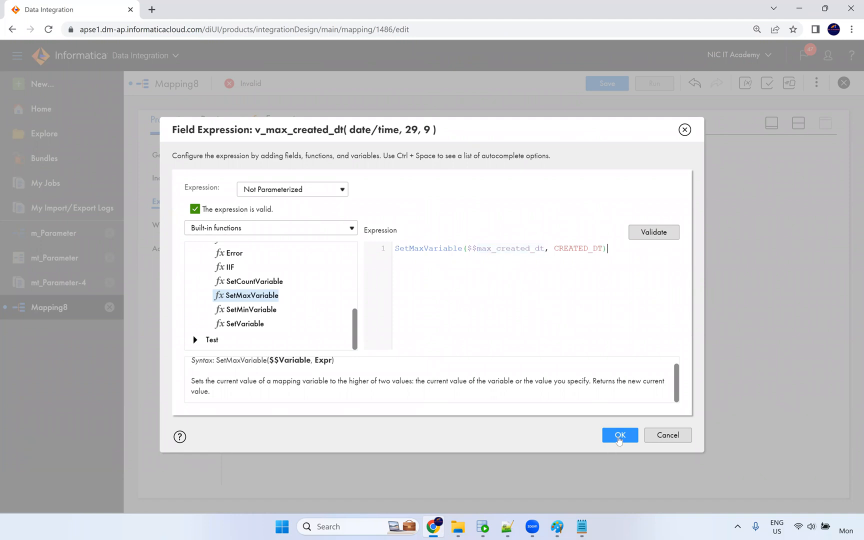
pyautogui.click(620, 435)
# Select Mapping8's Target node and expand its properties panel to full height.
pyautogui.click(799, 122)
pyautogui.click(476, 200)
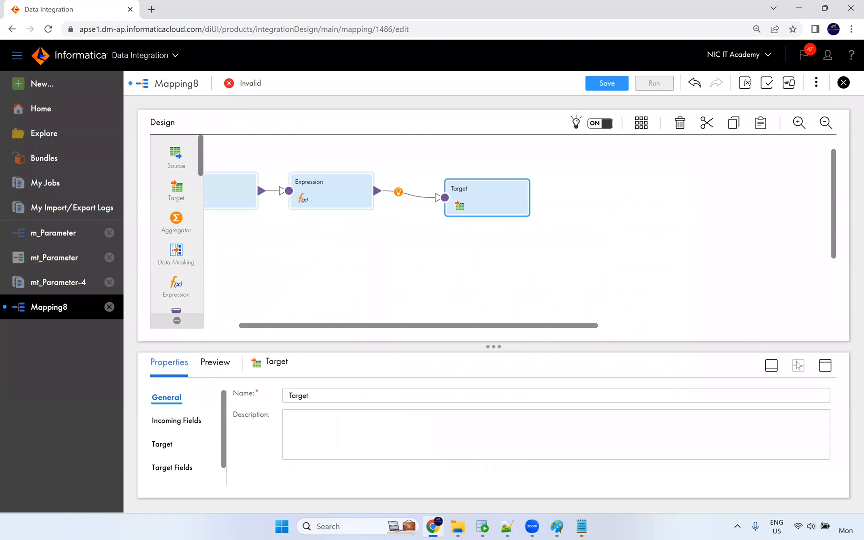
pyautogui.click(825, 365)
pyautogui.click(163, 201)
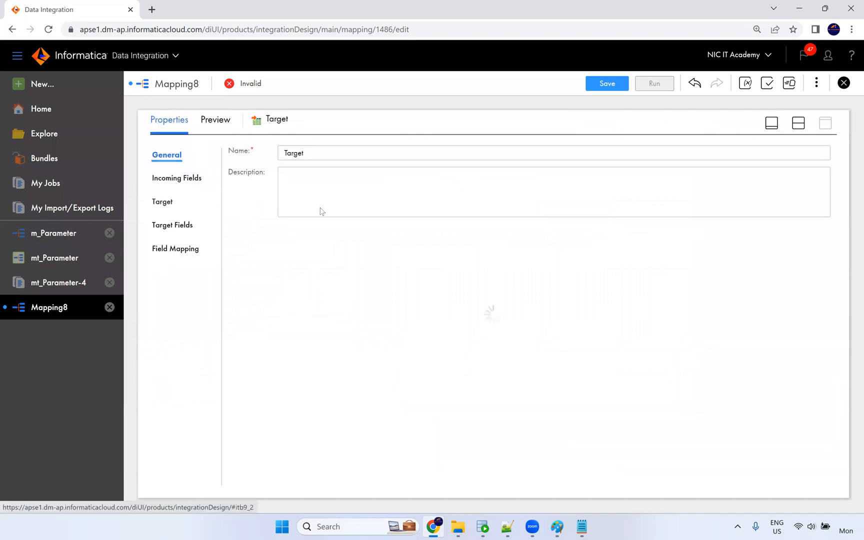
# Point the Target at the T_EMPLOYEES table on the Oracle_Tgt connection.
pyautogui.click(345, 190)
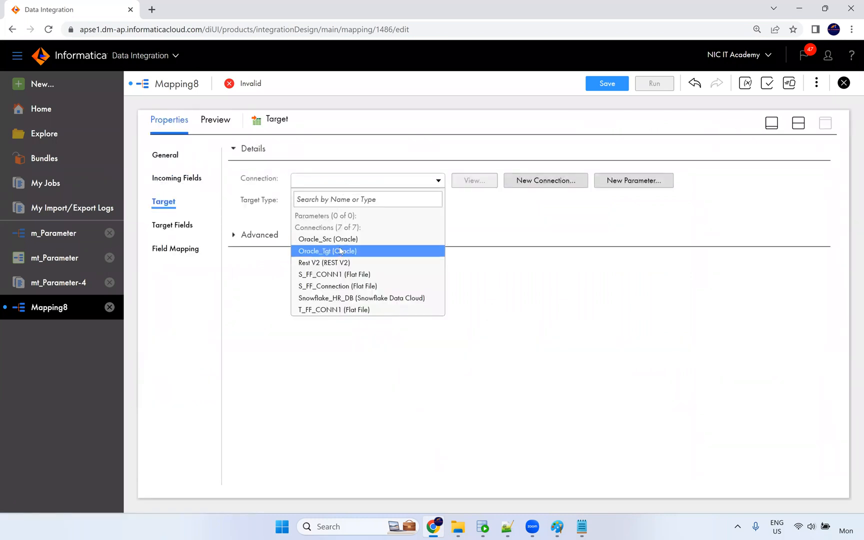
pyautogui.click(341, 251)
pyautogui.click(467, 225)
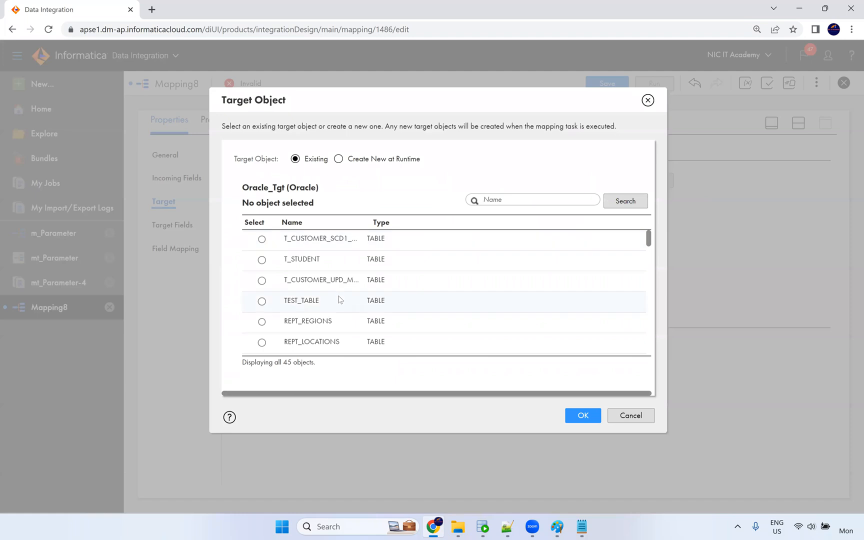
pyautogui.scroll(-5, 341, 300)
pyautogui.write('t_employees')
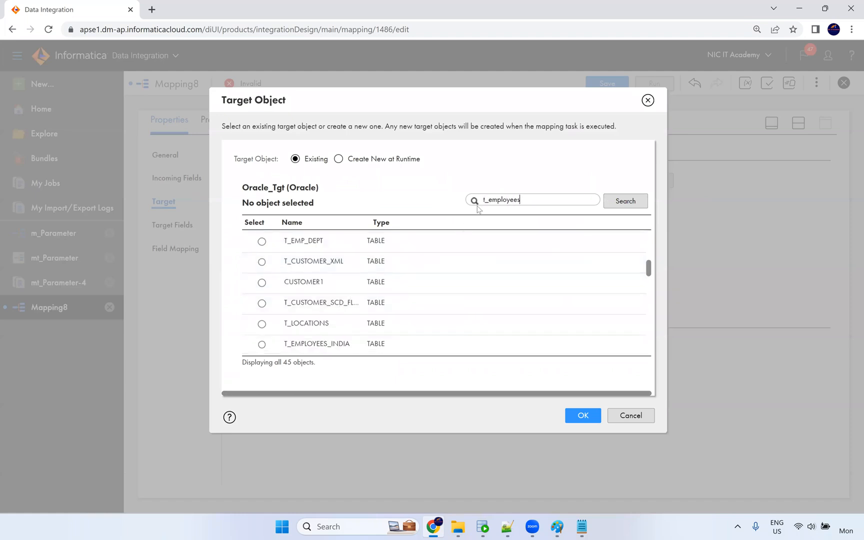
pyautogui.scroll(-2, 371, 265)
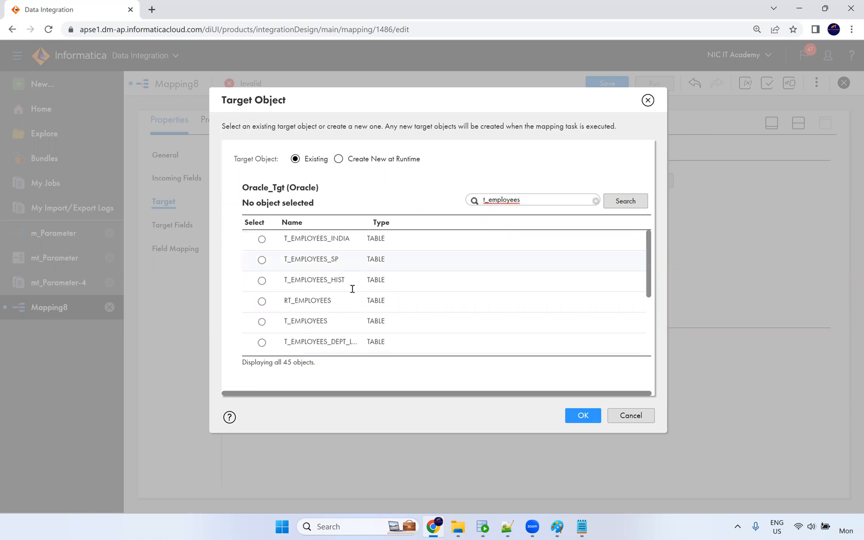
pyautogui.scroll(-2, 353, 288)
pyautogui.click(380, 267)
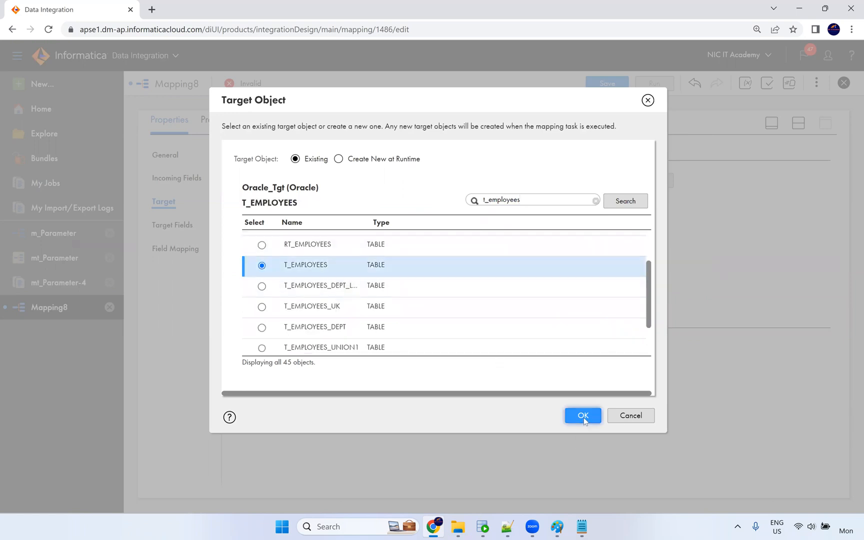
pyautogui.click(583, 416)
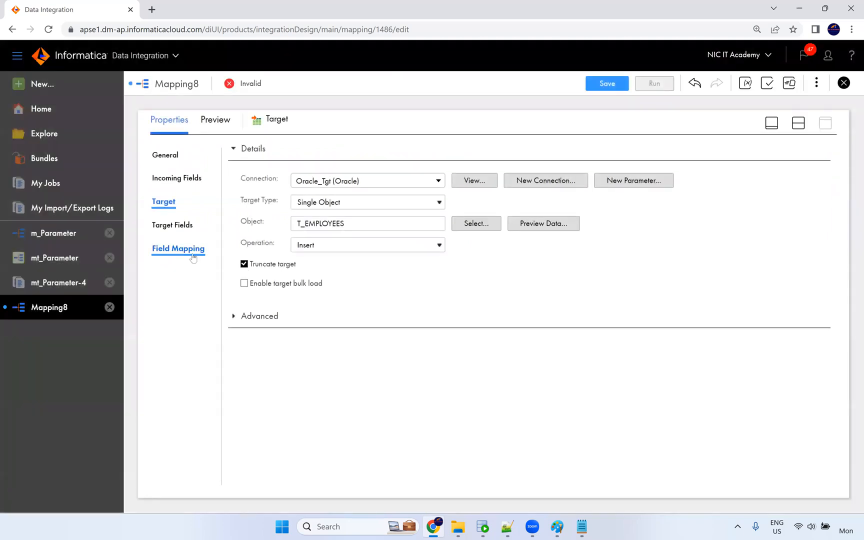
# Smart Map all 11 target fields and save the mapping as m_CDC.
pyautogui.click(192, 256)
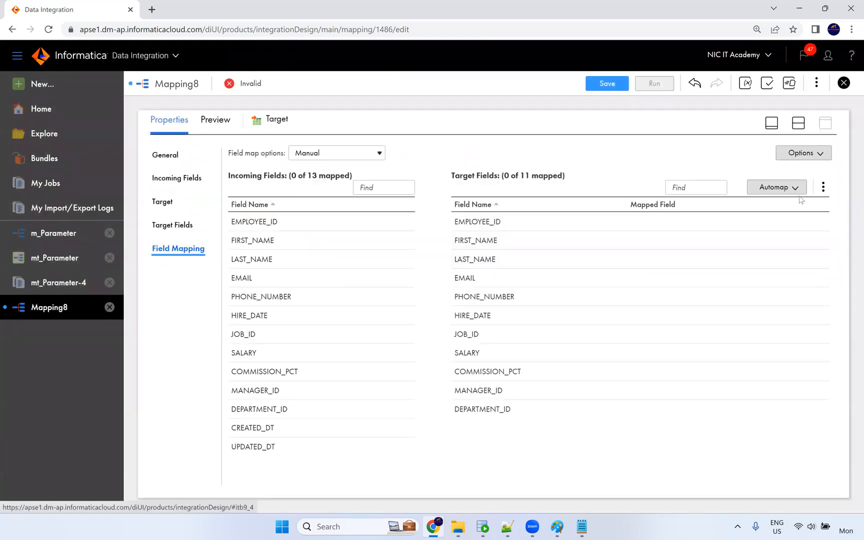
pyautogui.click(795, 188)
pyautogui.click(734, 225)
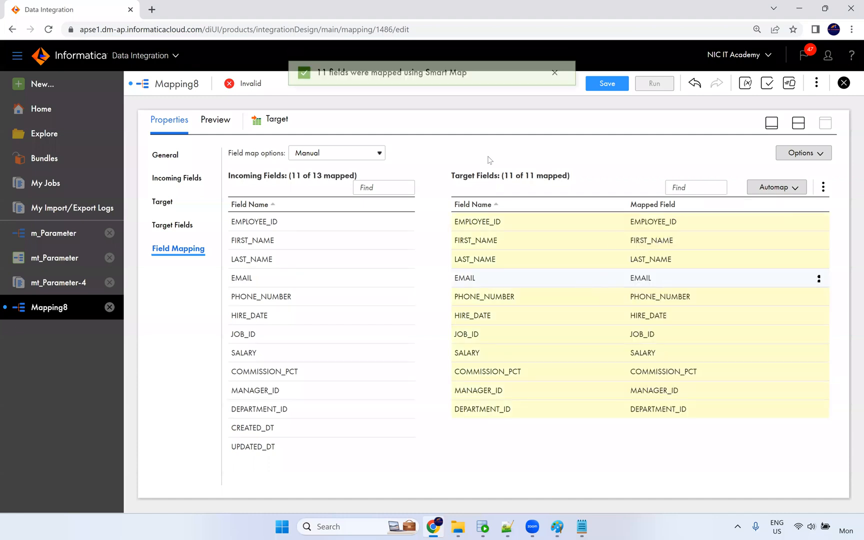
pyautogui.click(603, 85)
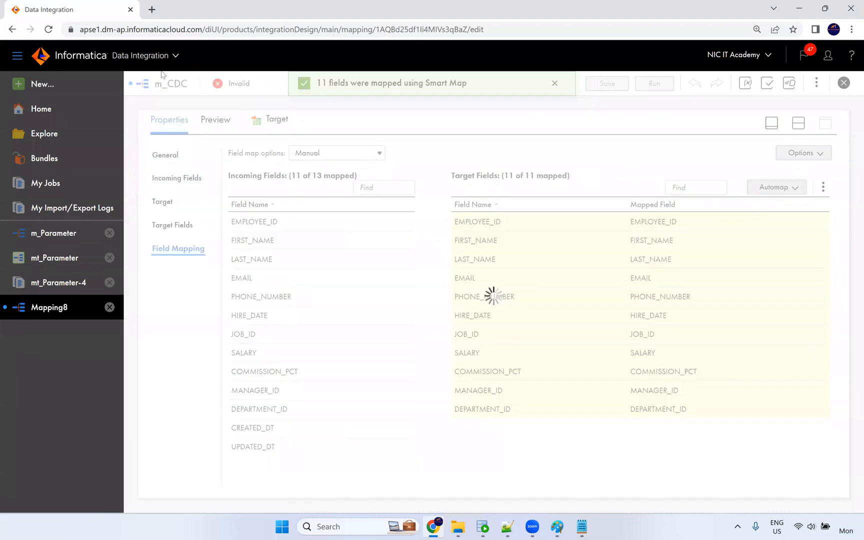
# Define a new mapping task mt_CDC on the NIC runtime that runs mapping m_CDC.
pyautogui.click(43, 87)
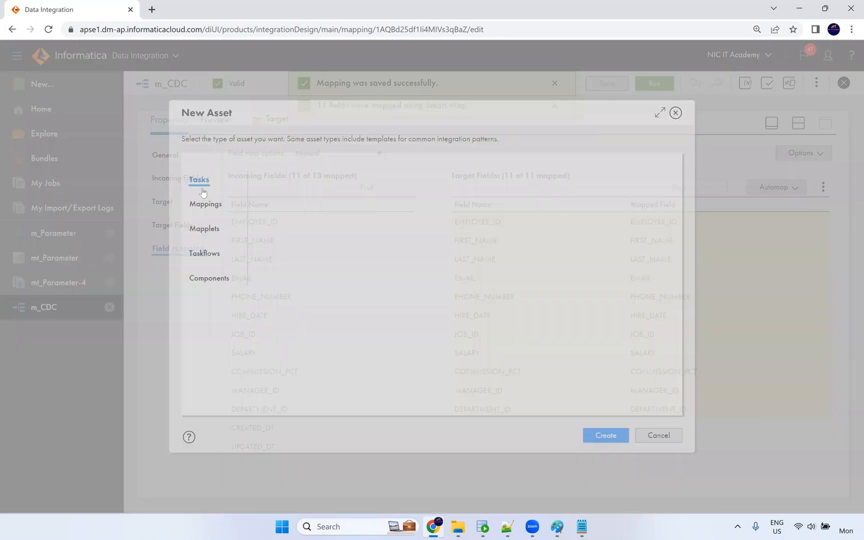
pyautogui.click(603, 440)
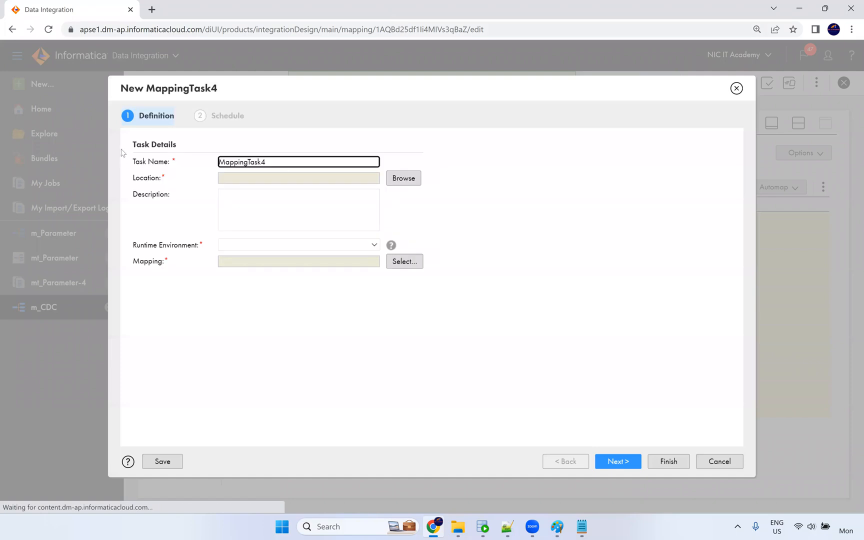
pyautogui.hotkey('ctrl', 'a')
pyautogui.write('mt_C')
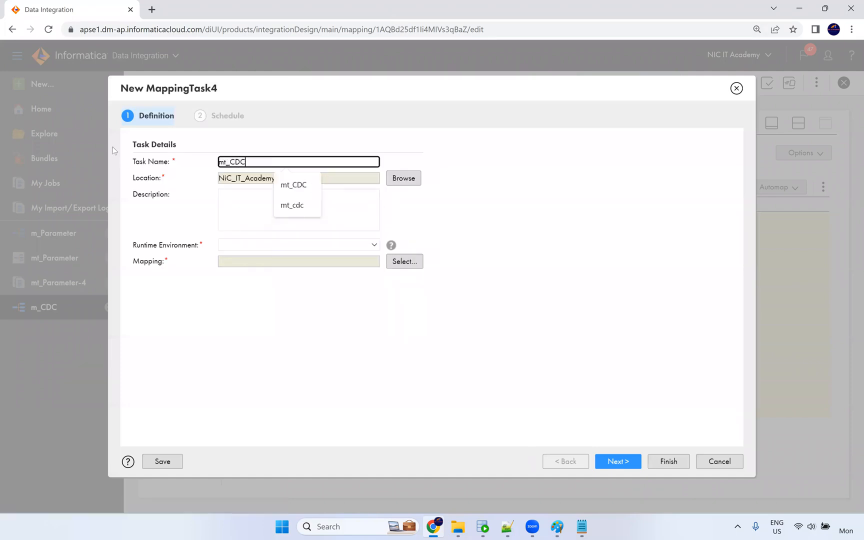
pyautogui.click(507, 225)
pyautogui.click(245, 244)
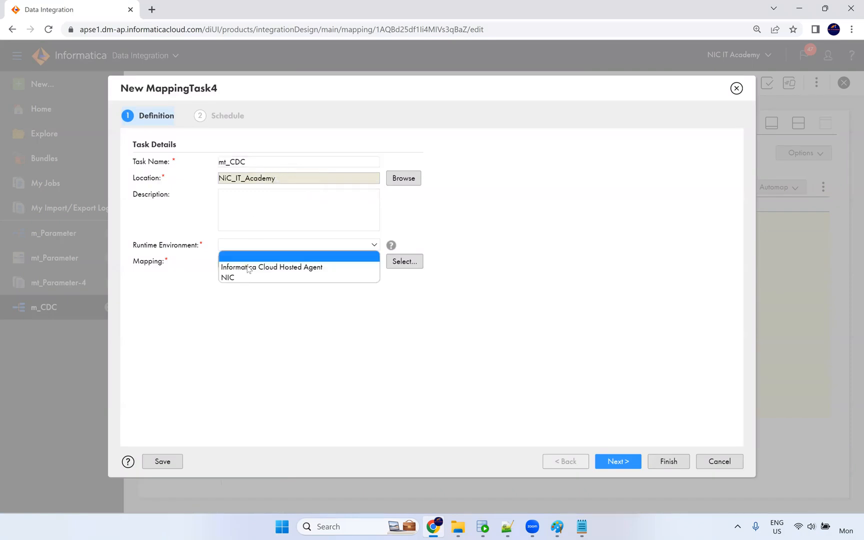
pyautogui.click(243, 277)
pyautogui.click(398, 262)
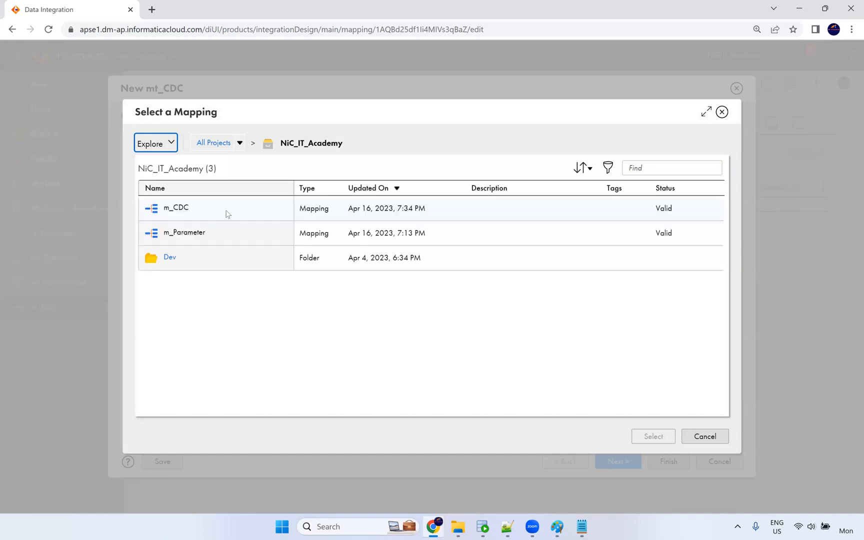
pyautogui.click(226, 210)
pyautogui.click(641, 439)
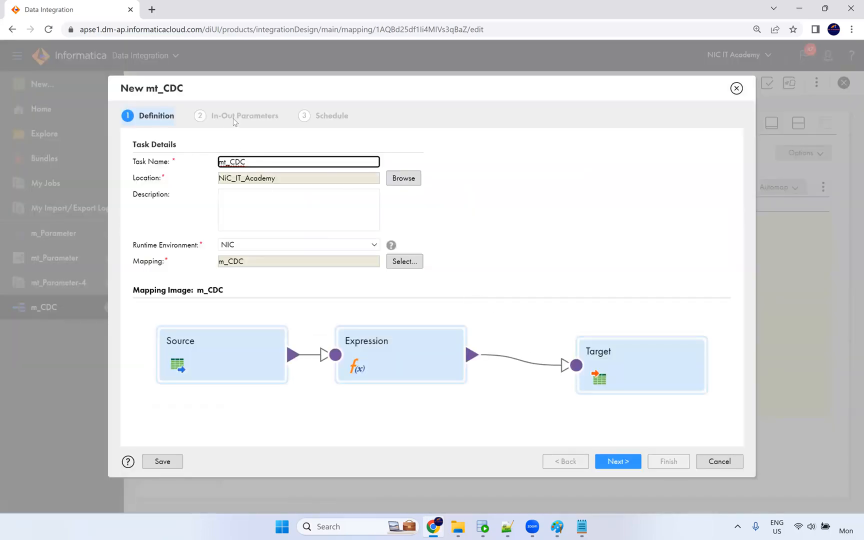
# Go through the in-out parameters and schedule pages and finish saving mt_CDC.
pyautogui.click(618, 461)
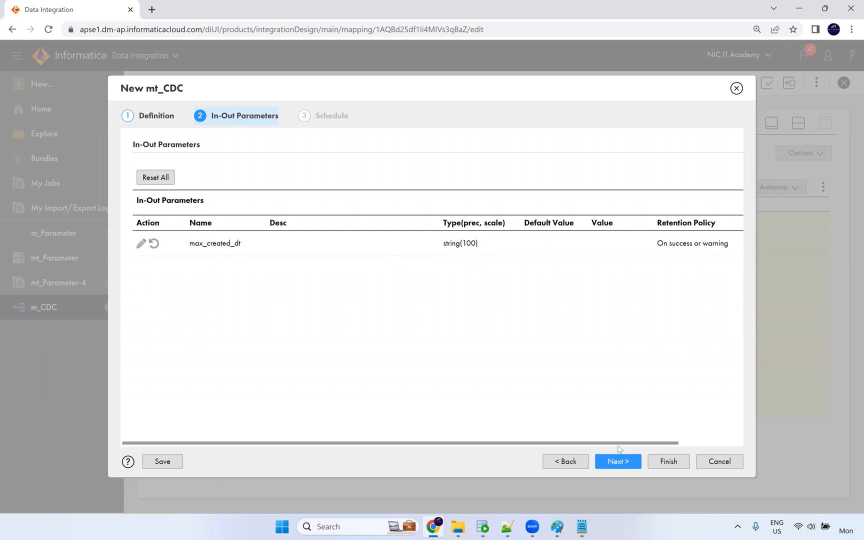
pyautogui.moveTo(621, 444); pyautogui.dragTo(738, 443)
pyautogui.moveTo(486, 443); pyautogui.dragTo(423, 444)
pyautogui.click(608, 466)
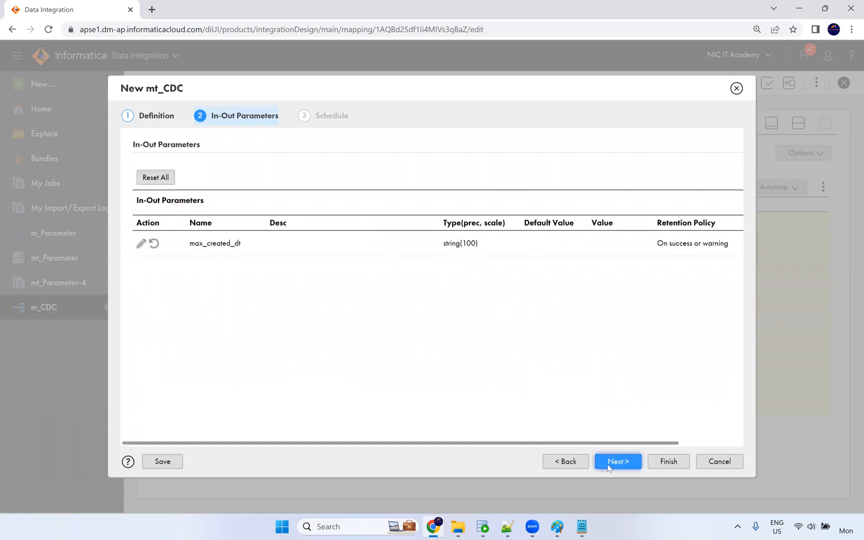
pyautogui.scroll(-10, 309, 205)
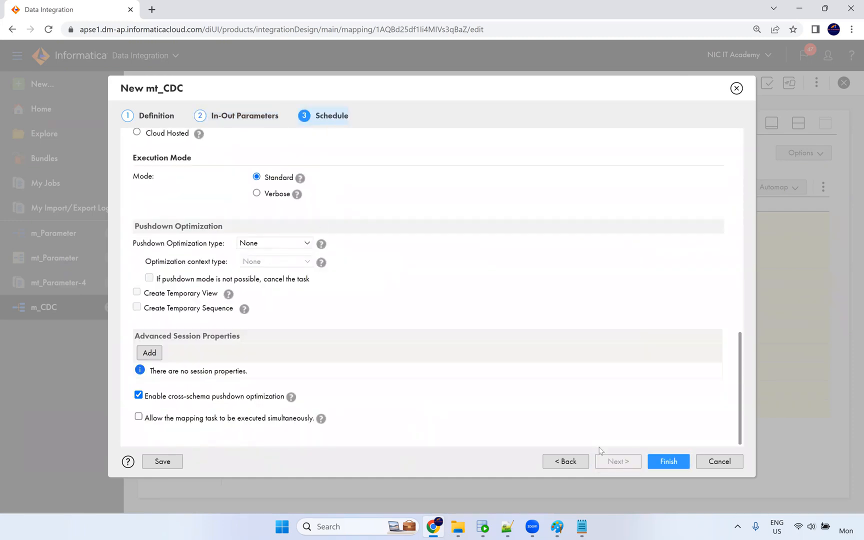
pyautogui.click(671, 462)
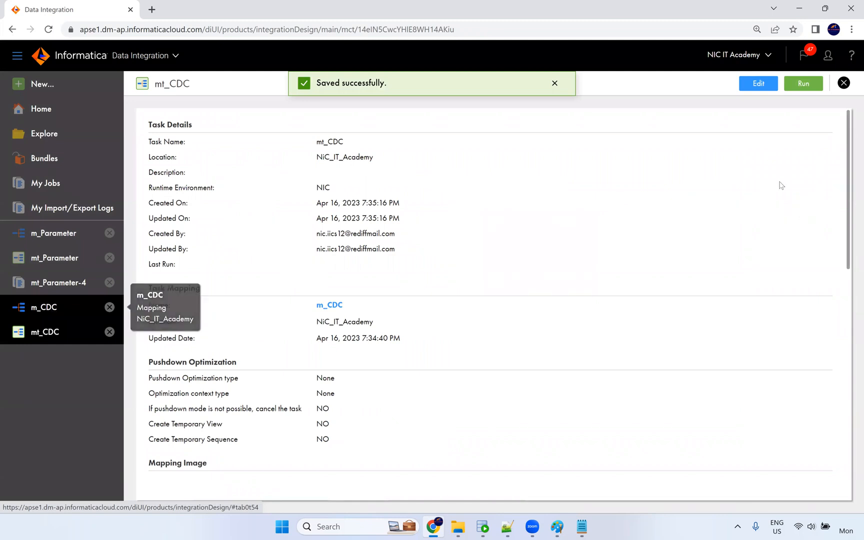
# Run mt_CDC and check the launched job in My Jobs.
pyautogui.click(803, 84)
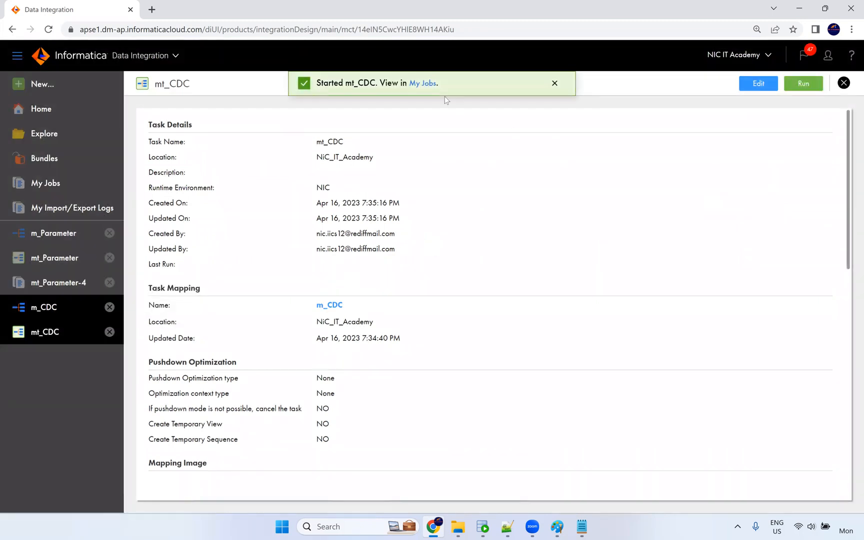
pyautogui.click(424, 84)
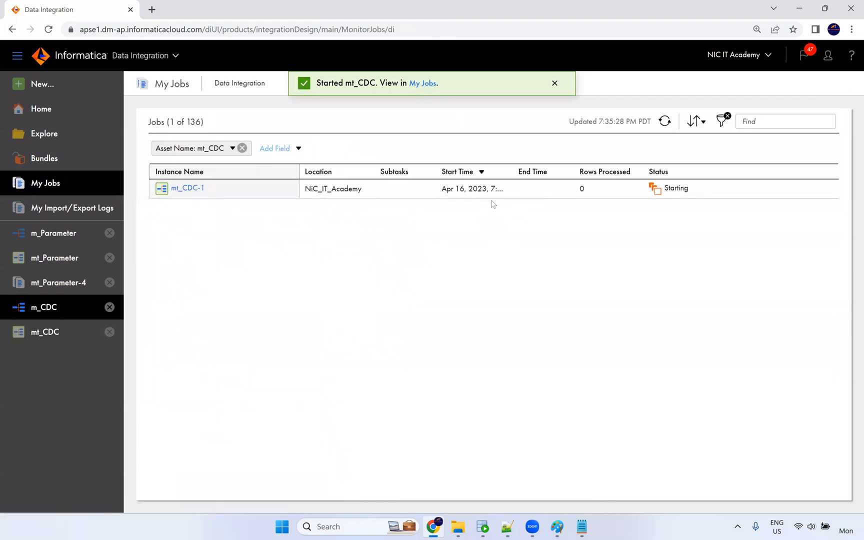
pyautogui.click(487, 530)
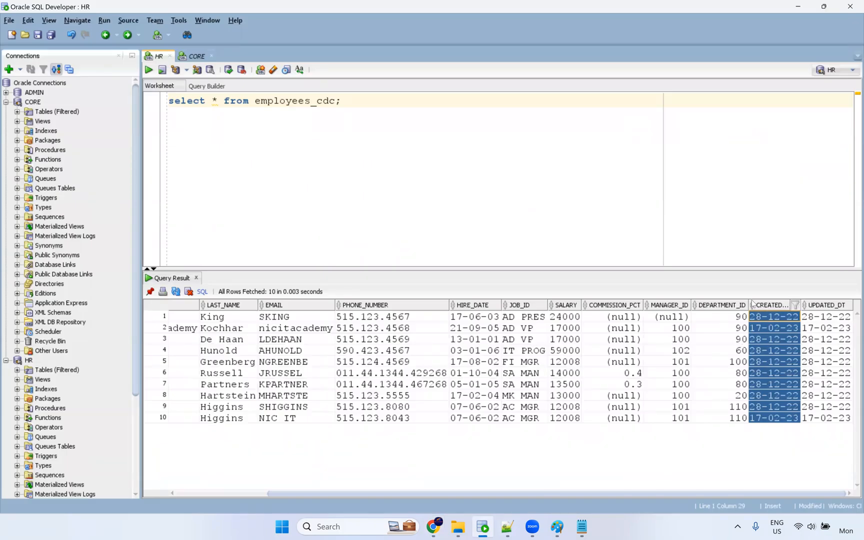
# Sort the employees_cdc result grid descending on CREATED_DT, bringing the 17-02-23 rows to the top.
pyautogui.click(753, 305)
pyautogui.click(753, 304)
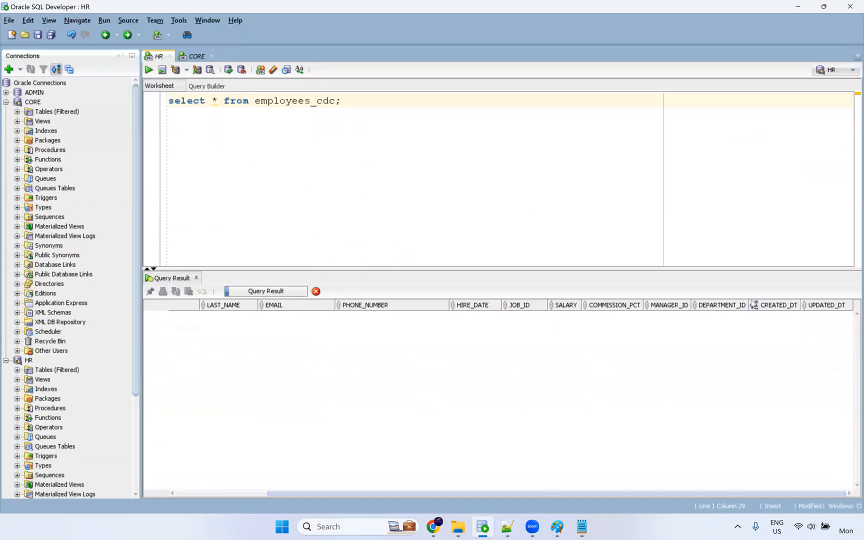
pyautogui.click(753, 304)
pyautogui.click(773, 321)
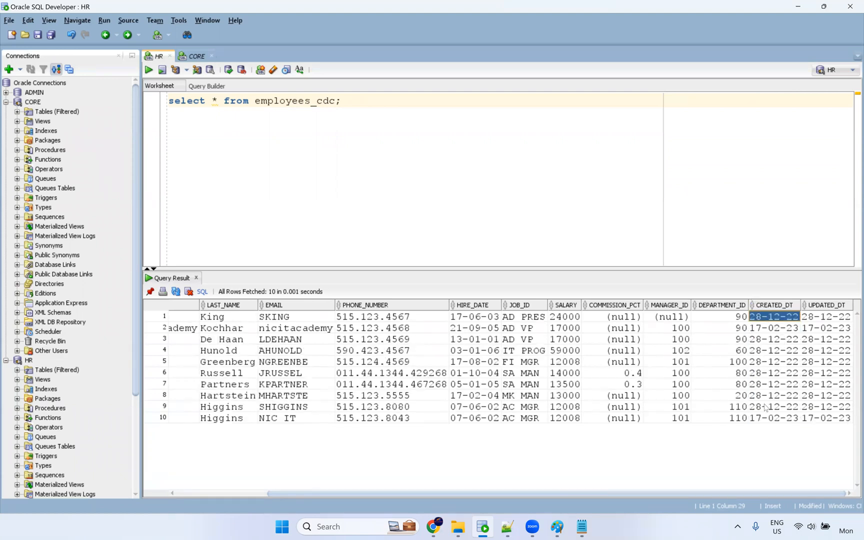
pyautogui.click(771, 420)
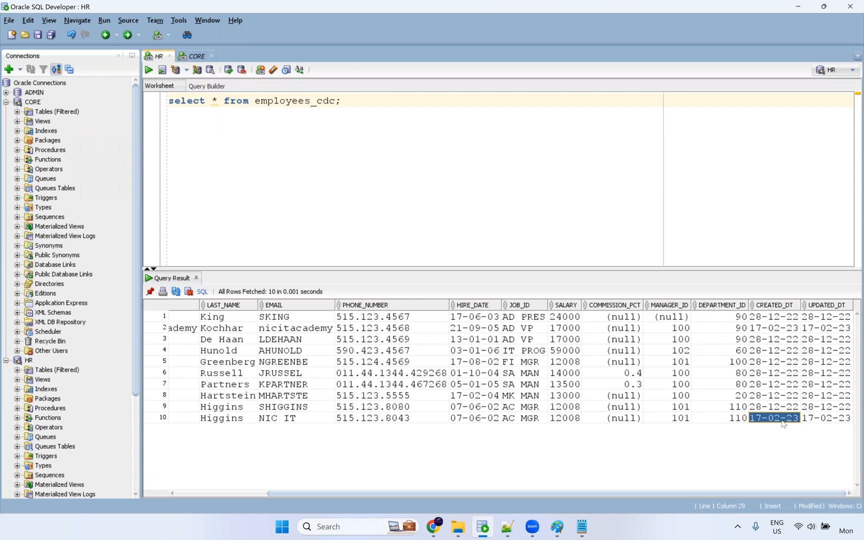
pyautogui.click(753, 309)
pyautogui.click(753, 309)
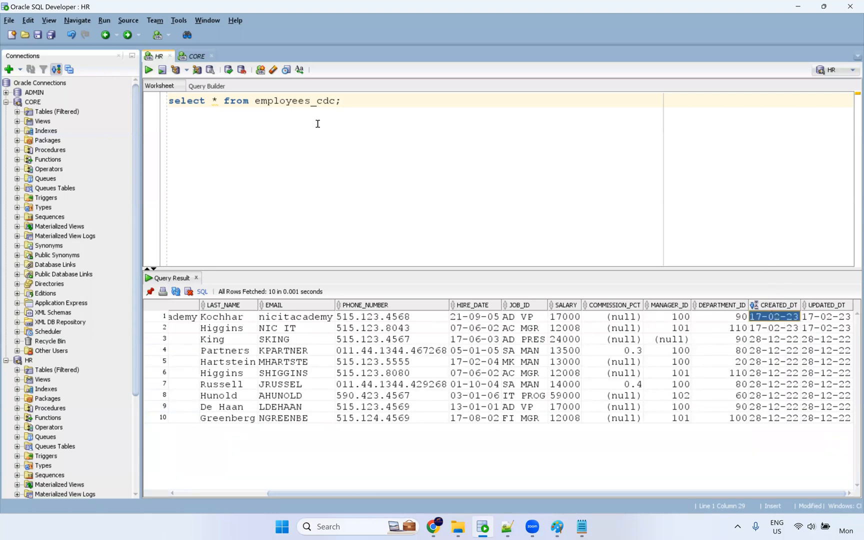
# Copy the select * from employees_cdc query line.
pyautogui.doubleClick(214, 100)
pyautogui.moveTo(350, 102); pyautogui.dragTo(150, 90)
pyautogui.hotkey('ctrl', 'c')
# Run a second query: select created_dt, to_char(created_dt,'dd-mm-yyyy hh24miss') from employees_cdc.
pyautogui.click(376, 100)
pyautogui.press('Return')
pyautogui.press('Return')
pyautogui.hotkey('ctrl', 'v')
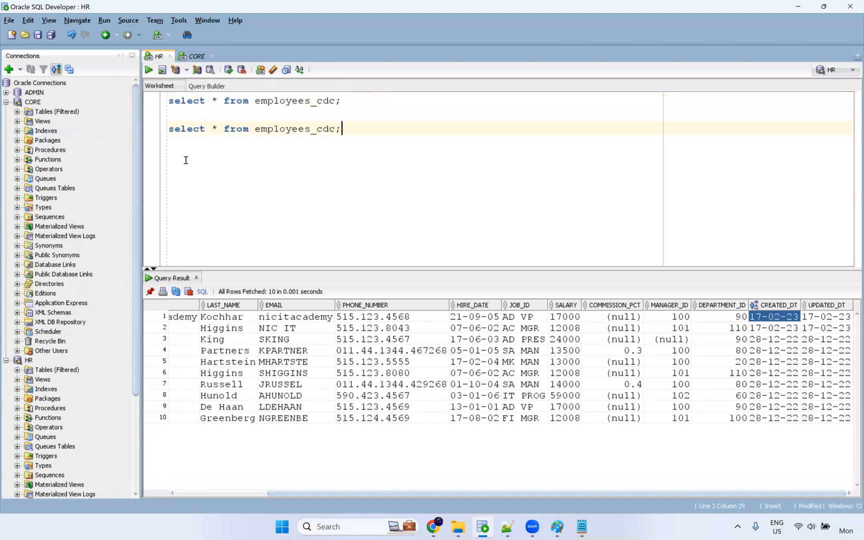
pyautogui.moveTo(217, 128); pyautogui.dragTo(205, 128)
pyautogui.write('c')
pyautogui.press('Right')
pyautogui.press('Right')
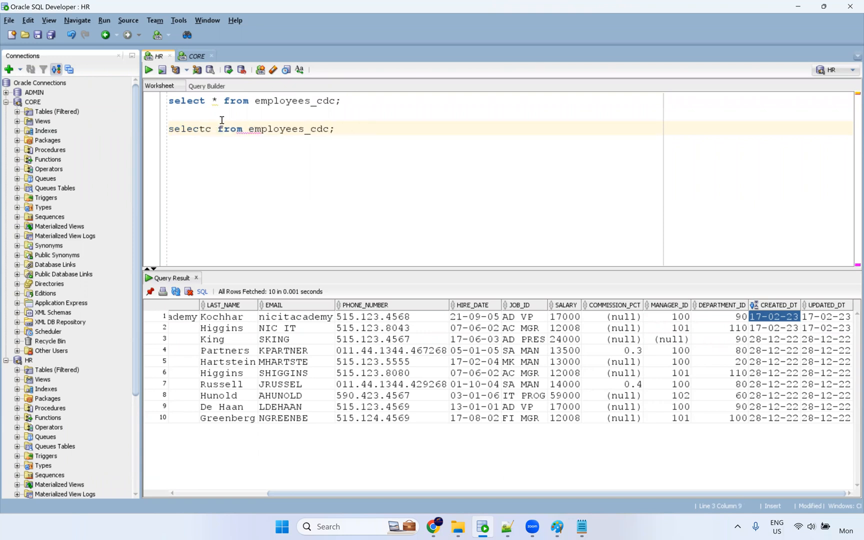
pyautogui.write('reated_')
pyautogui.write('dt')
pyautogui.write(',to_')
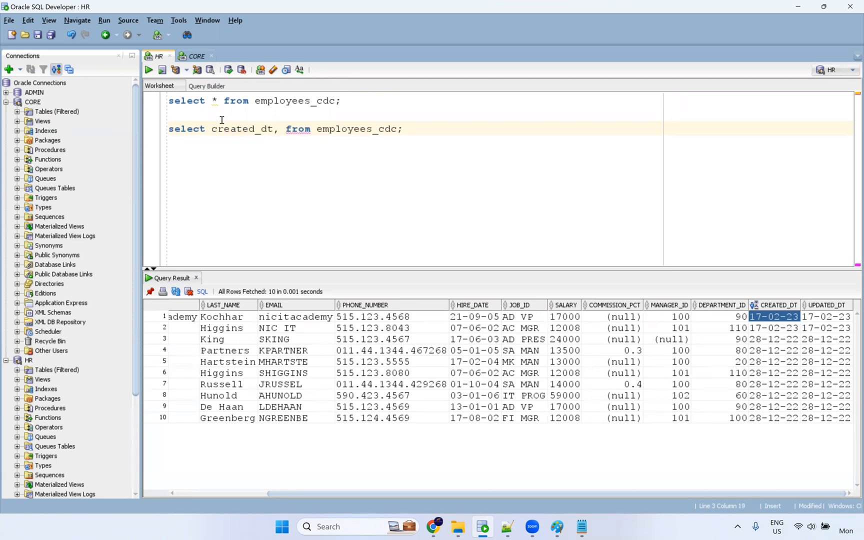
pyautogui.write('char(')
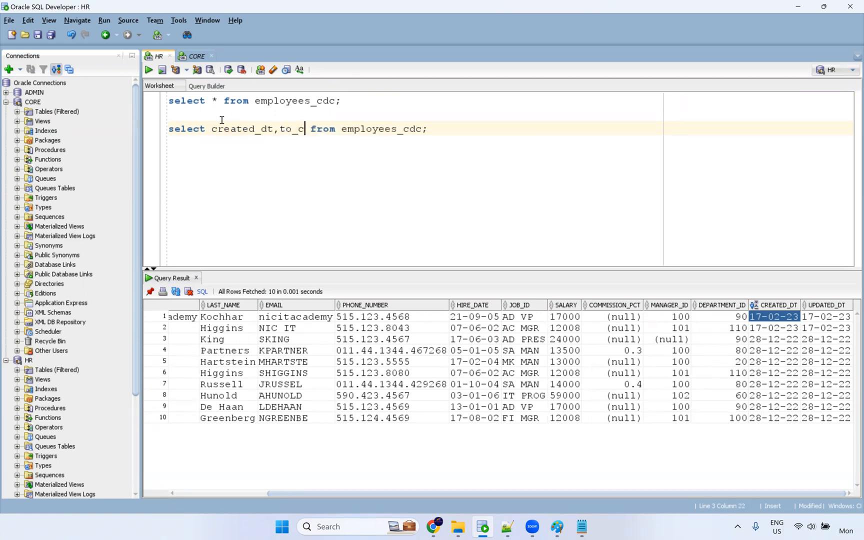
pyautogui.write('hi')
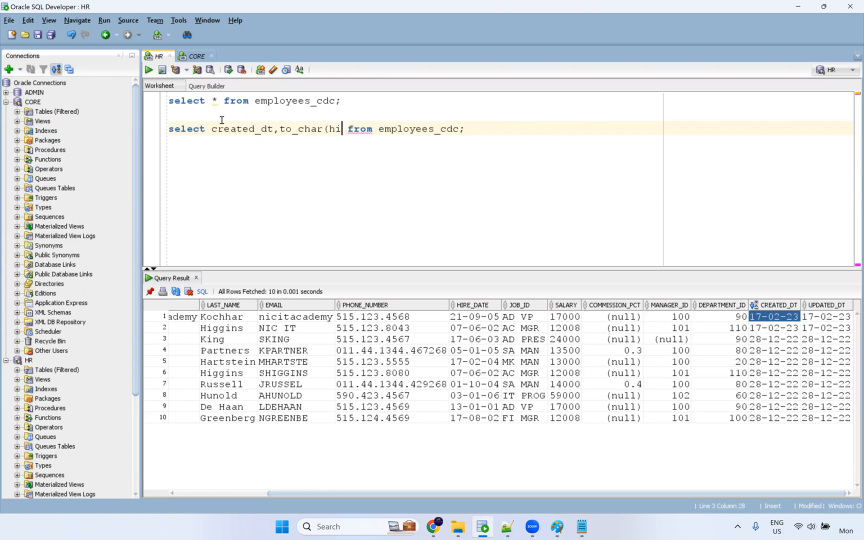
pyautogui.press('Escape')
pyautogui.press('BackSpace')
pyautogui.press('BackSpace')
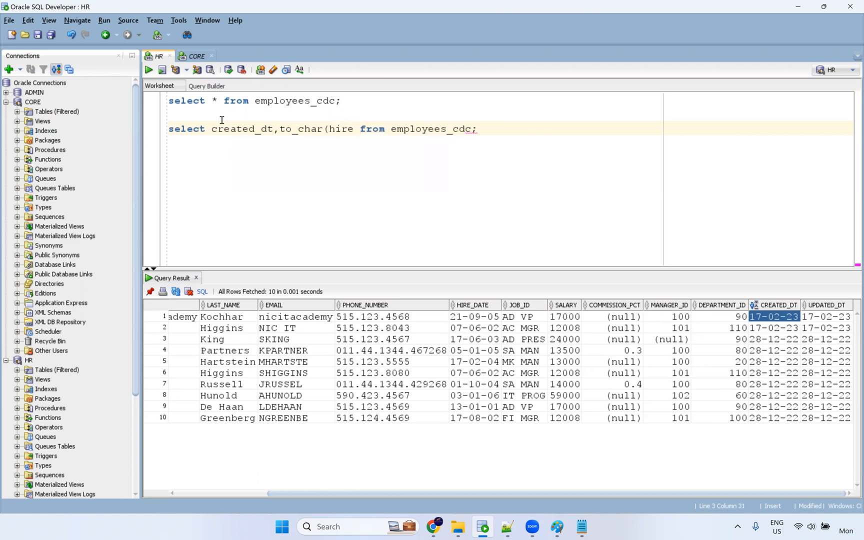
pyautogui.write('created')
pyautogui.press('Return')
pyautogui.write(",'")
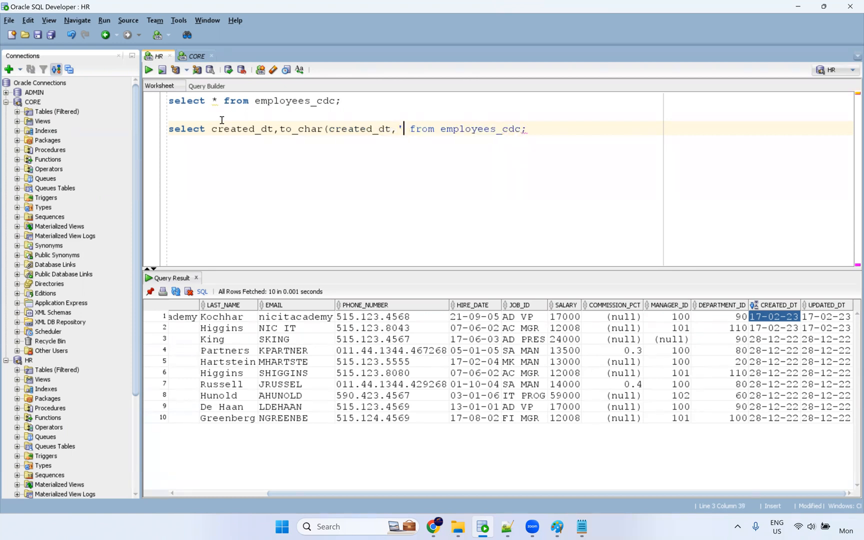
pyautogui.write('dd-mm-y')
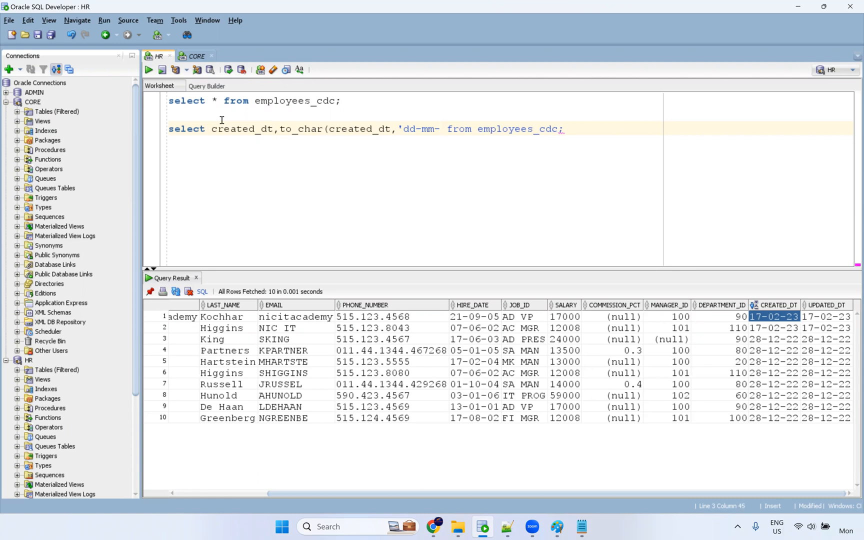
pyautogui.write('yyy hh24')
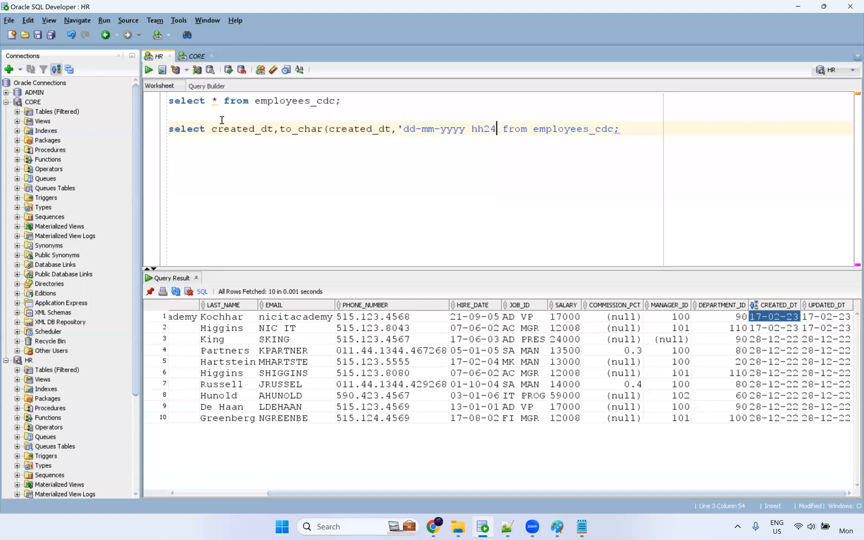
pyautogui.write("miss')")
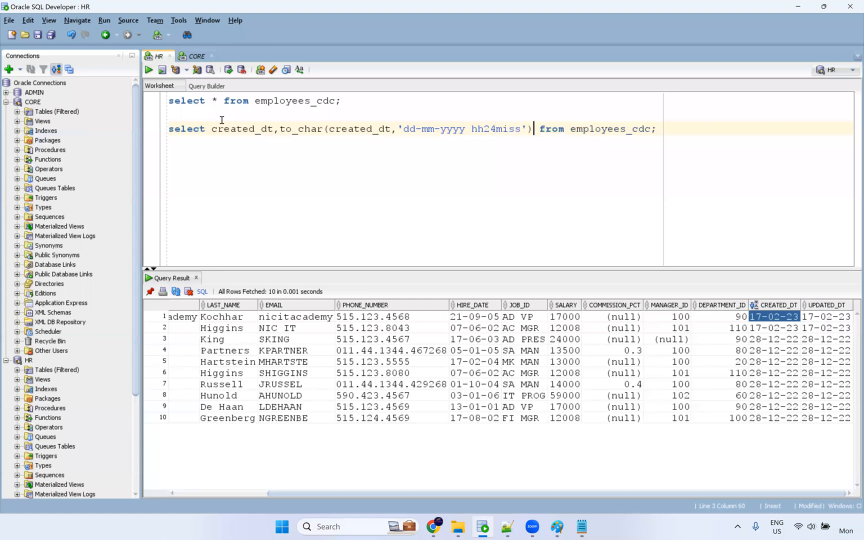
pyautogui.hotkey('ctrl', 'Return')
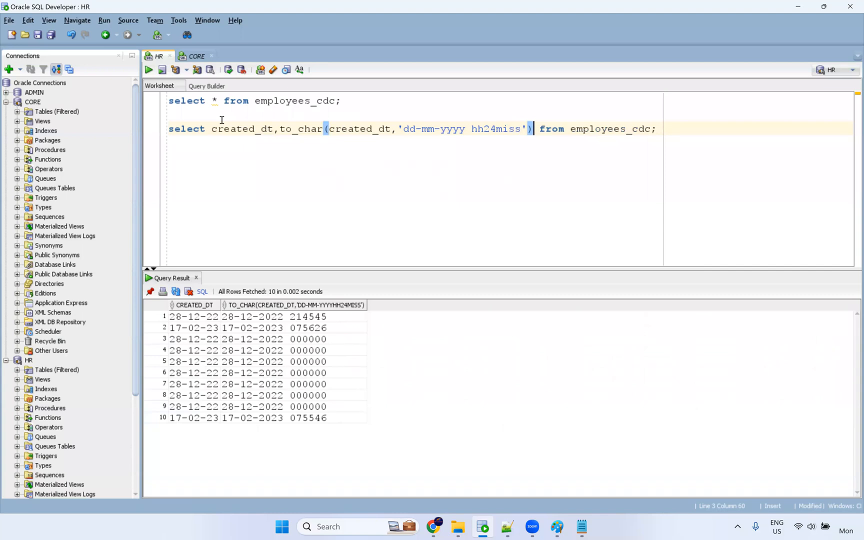
pyautogui.click(250, 320)
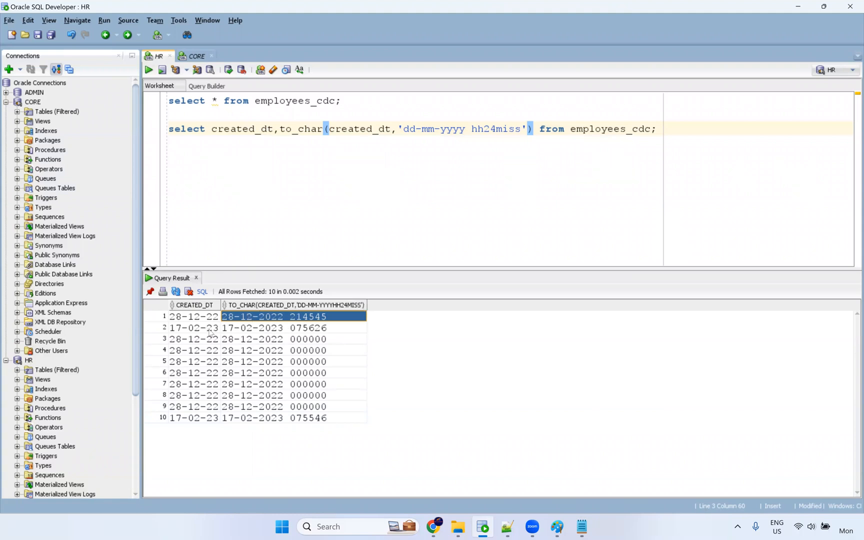
pyautogui.click(174, 306)
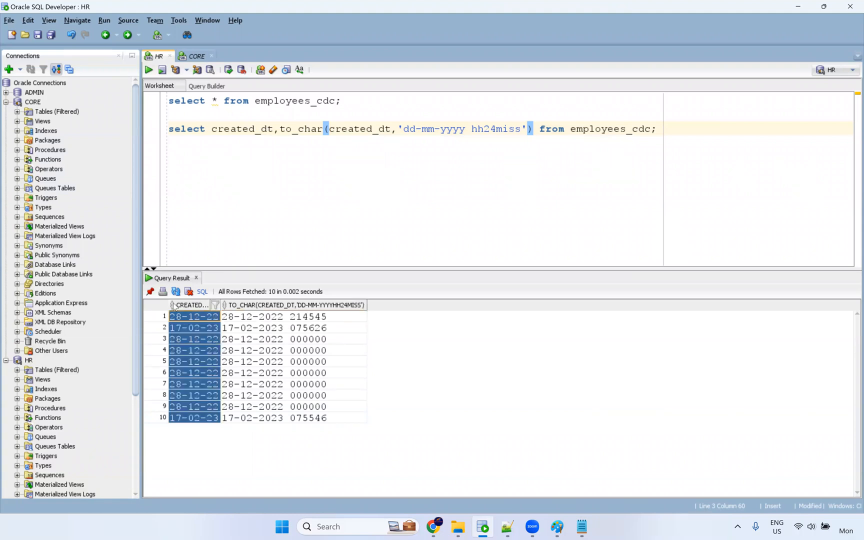
pyautogui.click(173, 305)
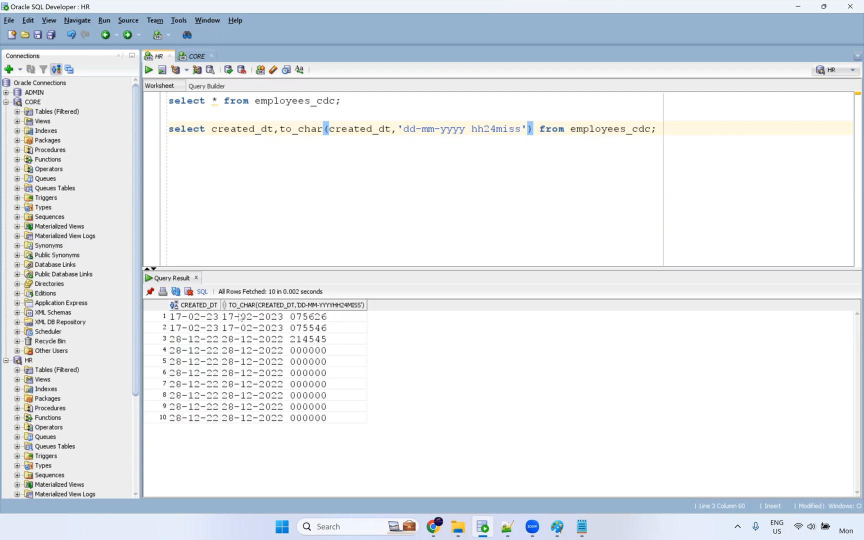
pyautogui.click(286, 318)
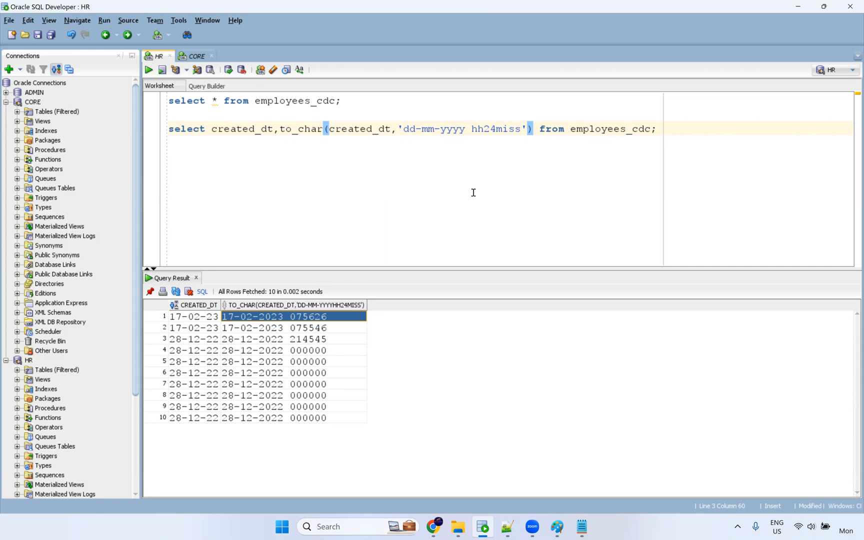
# Refresh My Jobs in Informatica to update the mt_CDC-1 run status.
pyautogui.hotkey('alt', 'Tab')
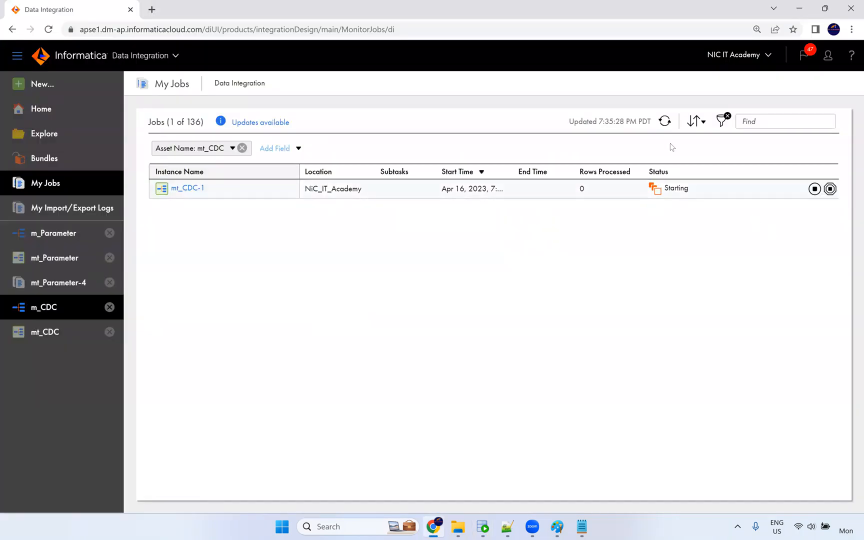
pyautogui.click(665, 121)
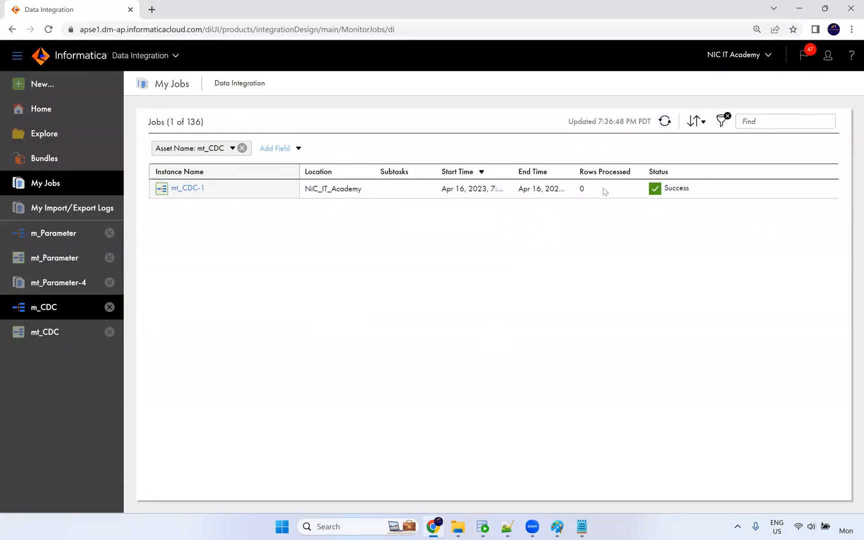
pyautogui.click(601, 196)
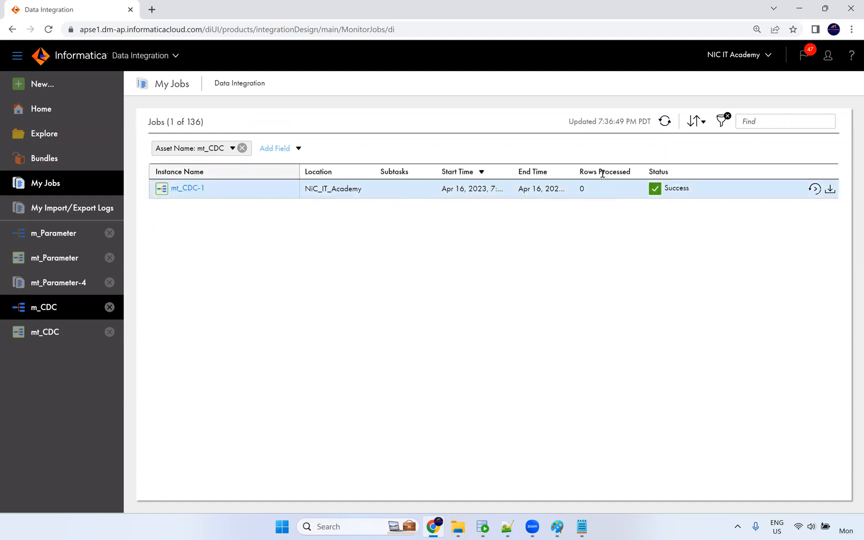
pyautogui.click(665, 123)
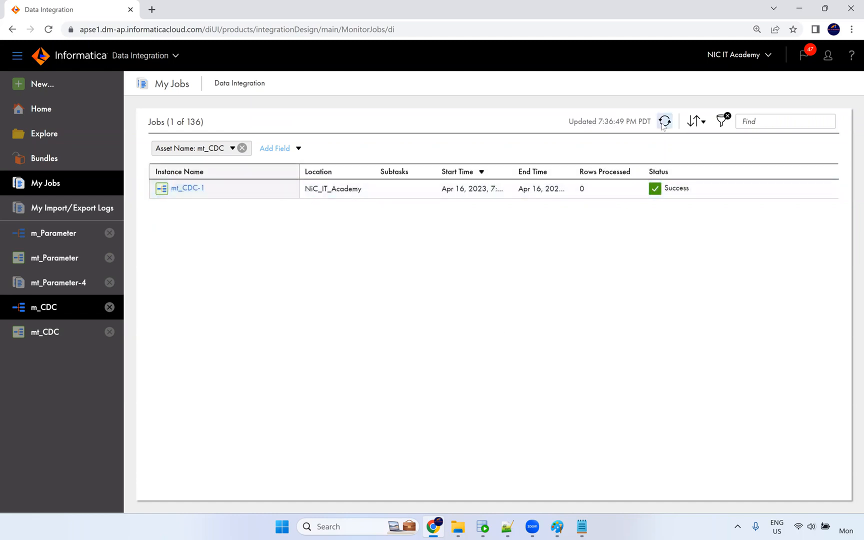
# Review the mt_CDC-1 run details and the mt_CDC task, then refresh My Jobs.
pyautogui.click(193, 189)
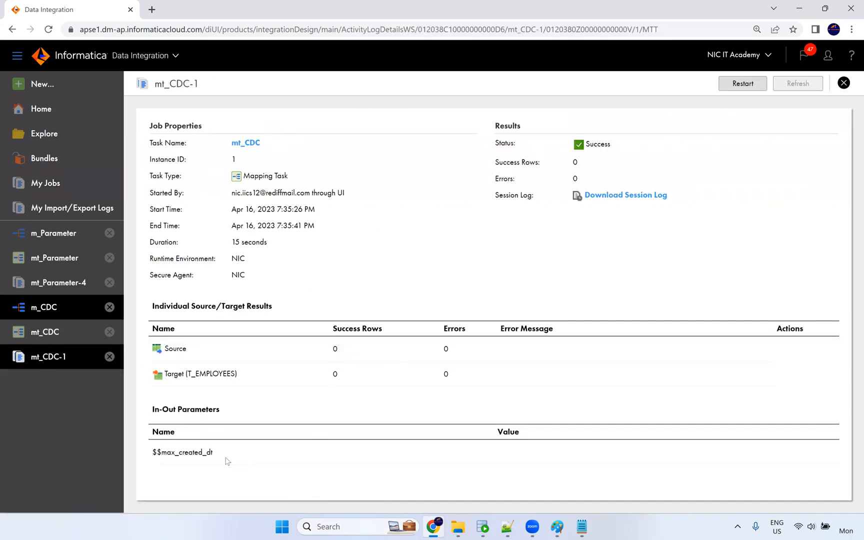
pyautogui.moveTo(164, 455); pyautogui.dragTo(147, 459)
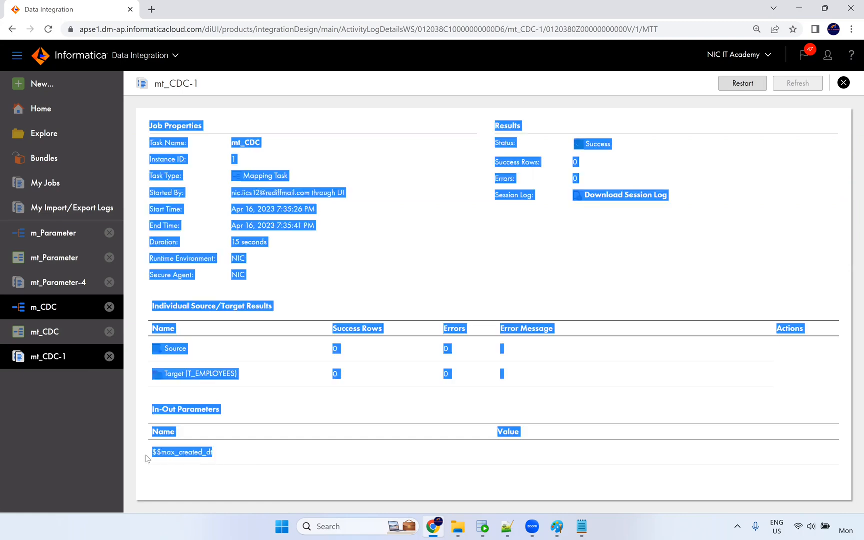
pyautogui.click(157, 452)
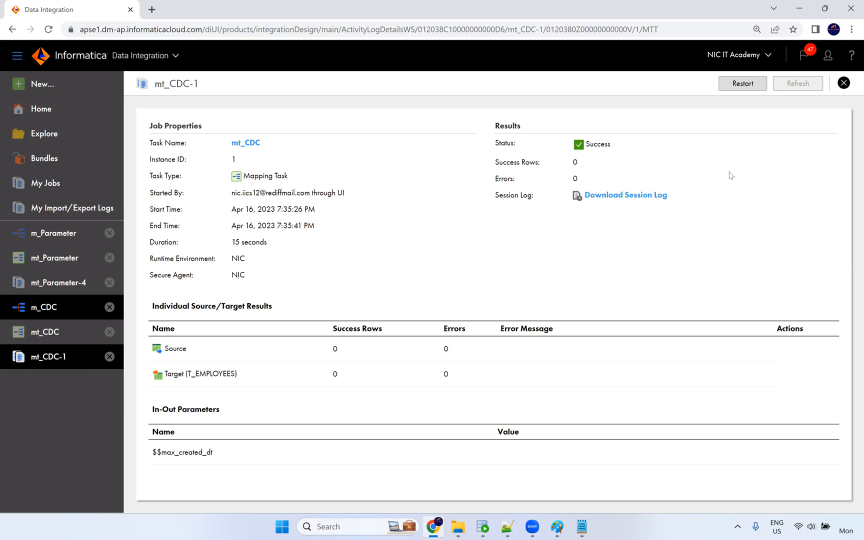
pyautogui.click(44, 332)
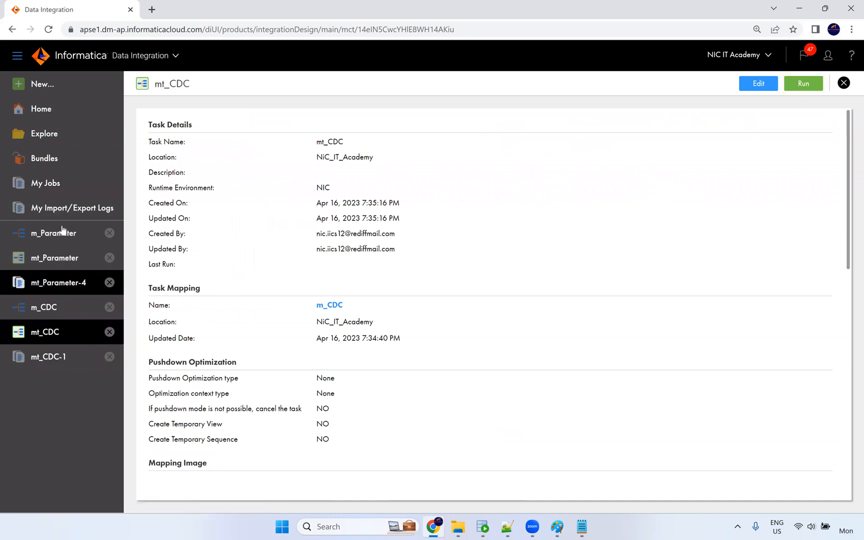
pyautogui.click(53, 191)
pyautogui.click(665, 122)
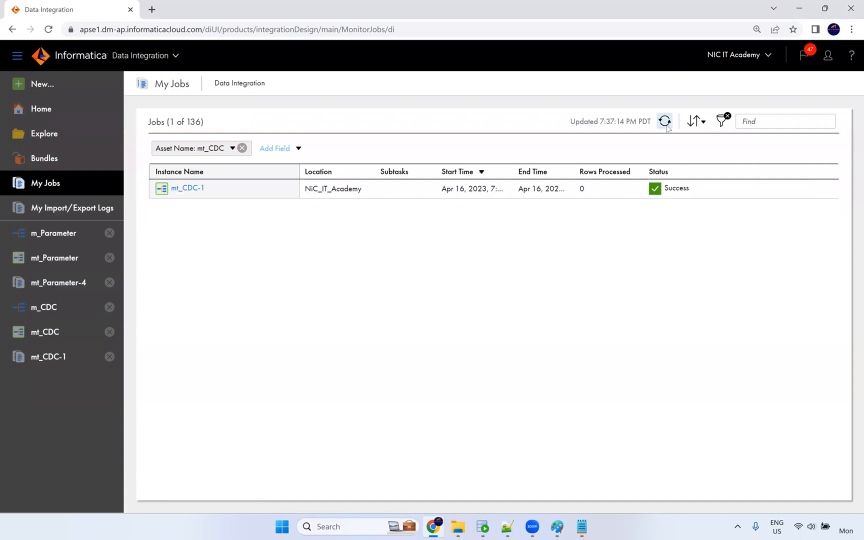
# Run select * from t_employees; in the CORE worksheet, confirming it returns 0 rows.
pyautogui.click(483, 527)
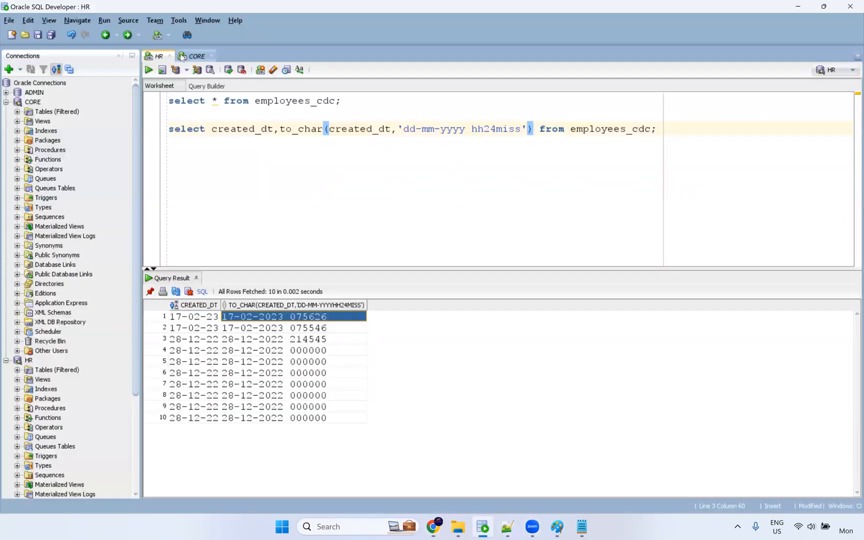
pyautogui.write('sel')
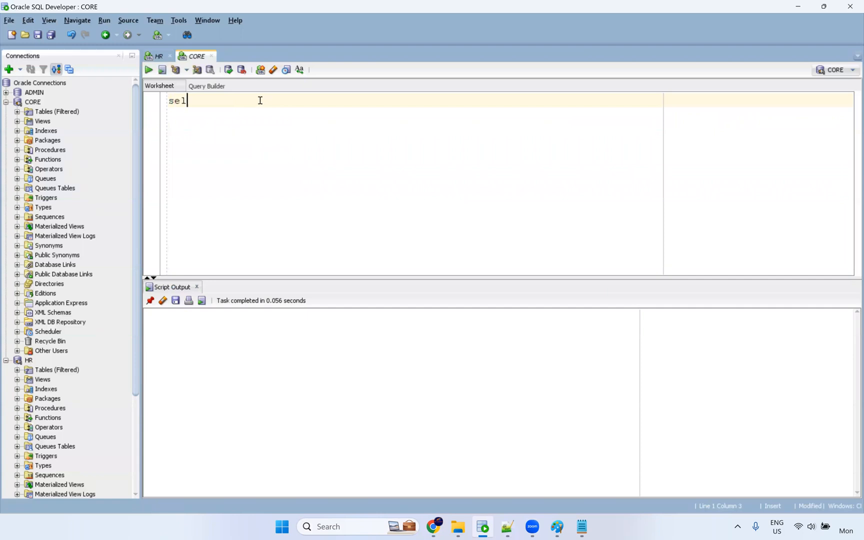
pyautogui.write('ect *F rom')
pyautogui.press('BackSpace')
pyautogui.press('BackSpace')
pyautogui.press('BackSpace')
pyautogui.press('BackSpace')
pyautogui.press('BackSpace')
pyautogui.write('from t_employees;')
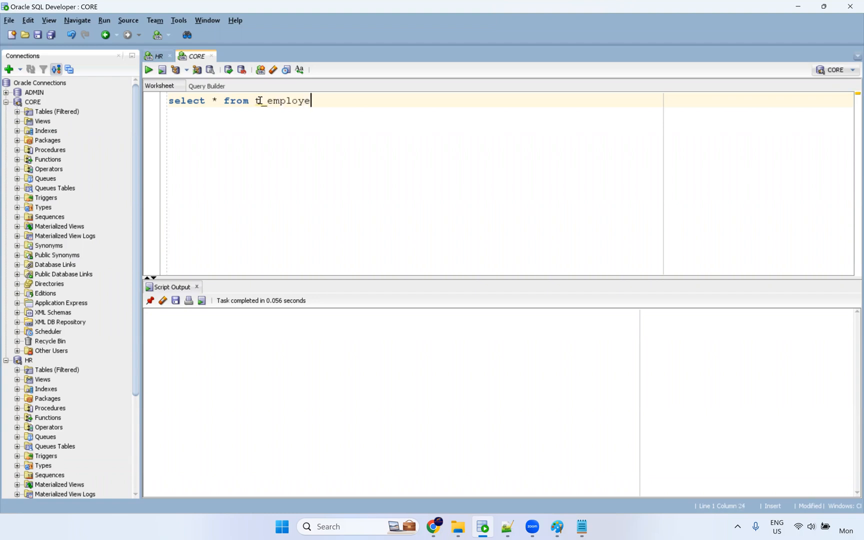
pyautogui.hotkey('ctrl', 'Return')
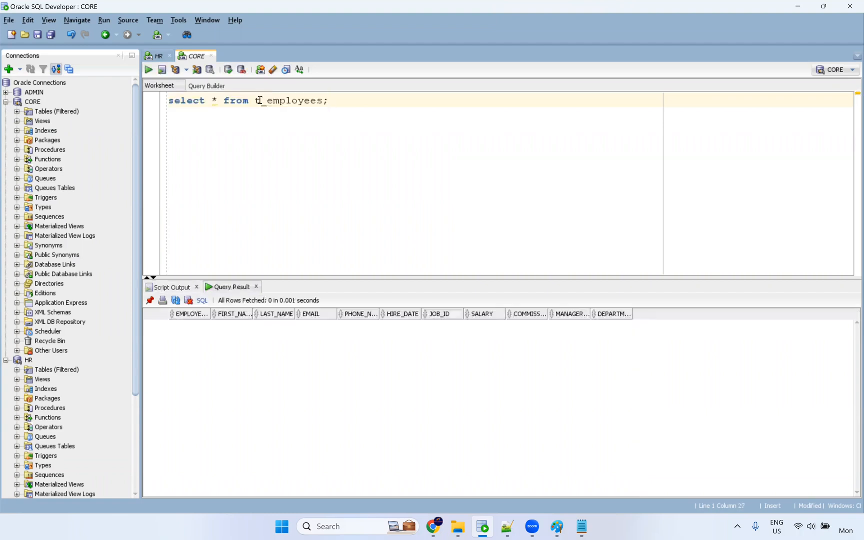
pyautogui.hotkey('alt', 'Tab')
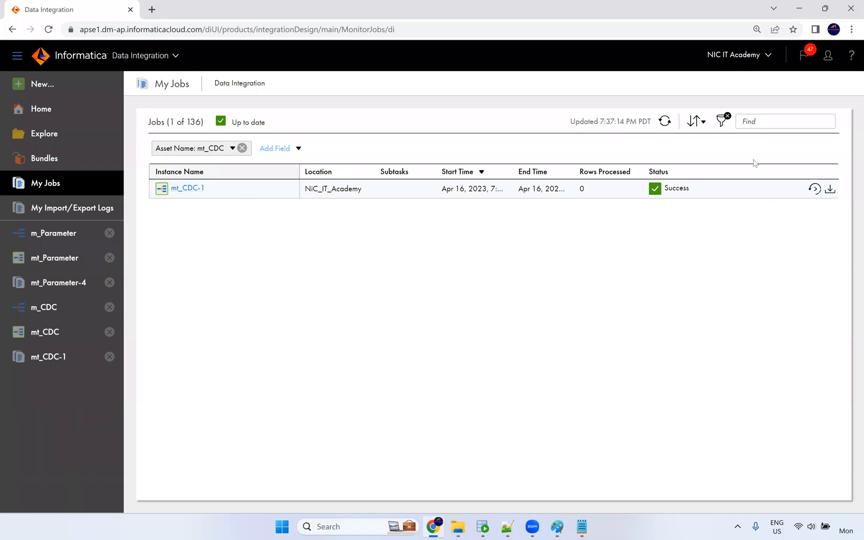
# Refresh the job list and scroll through the mt_Parameter task details.
pyautogui.click(664, 122)
pyautogui.click(67, 313)
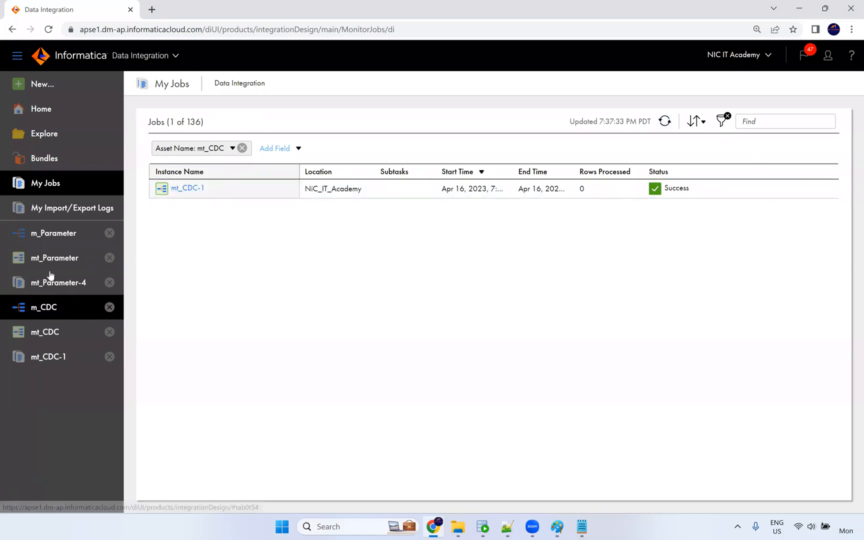
pyautogui.click(52, 264)
pyautogui.scroll(-5, 457, 305)
pyautogui.scroll(-5, 461, 294)
pyautogui.scroll(7, 525, 272)
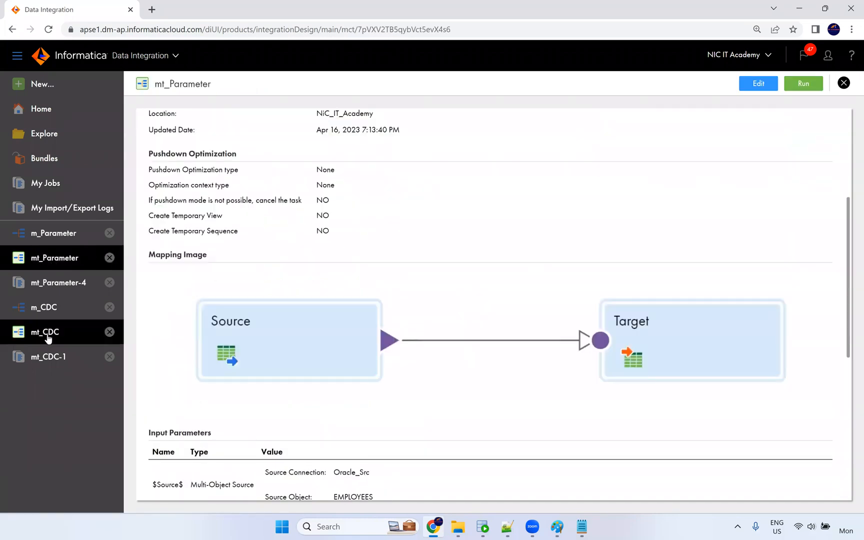
# Review mt_CDC's details: mapping m_CDC, NIC runtime and the $$max_created_dt in-out parameter.
pyautogui.click(48, 338)
pyautogui.scroll(-10, 495, 290)
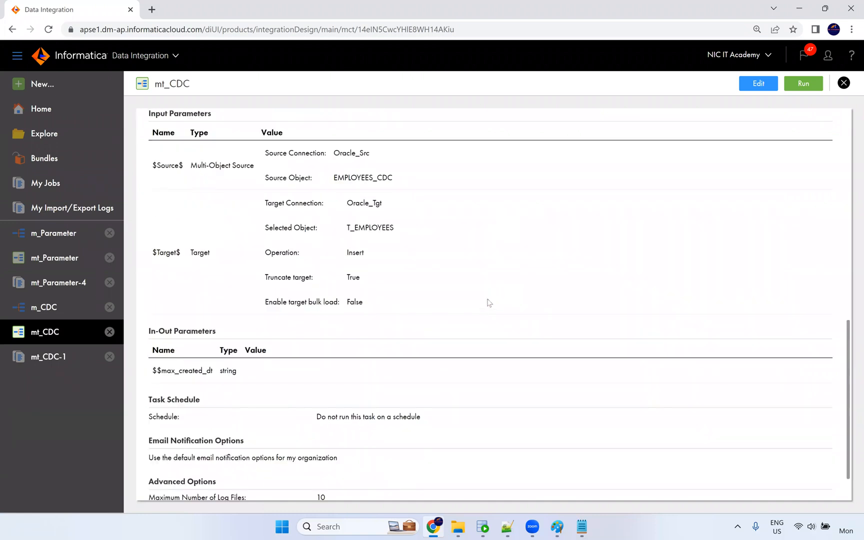
pyautogui.scroll(-2, 489, 302)
pyautogui.scroll(12, 498, 303)
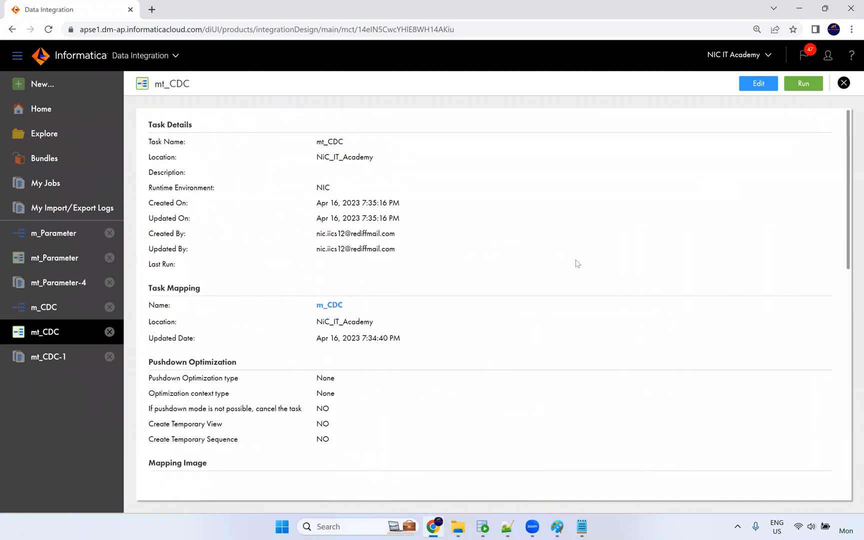
# Edit and re-save the mt_CDC task, then show mt_CDC-1's Success status in My Jobs.
pyautogui.click(759, 83)
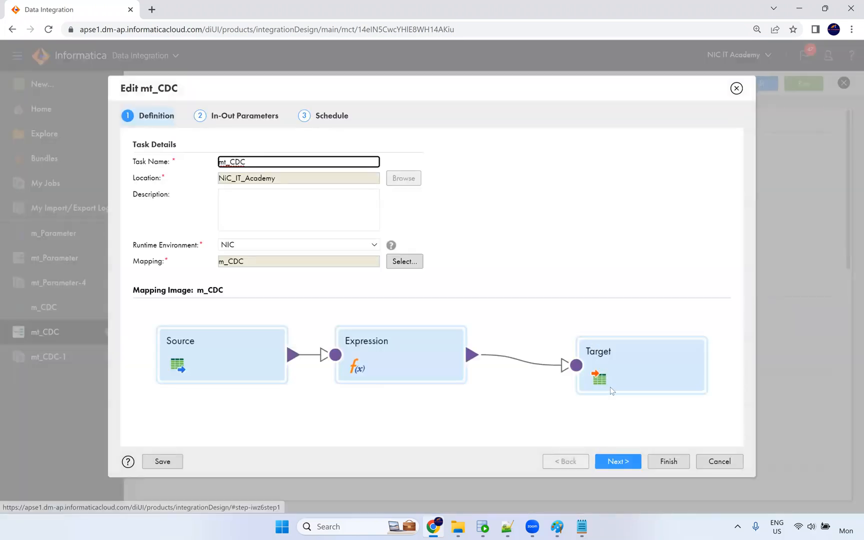
pyautogui.click(626, 466)
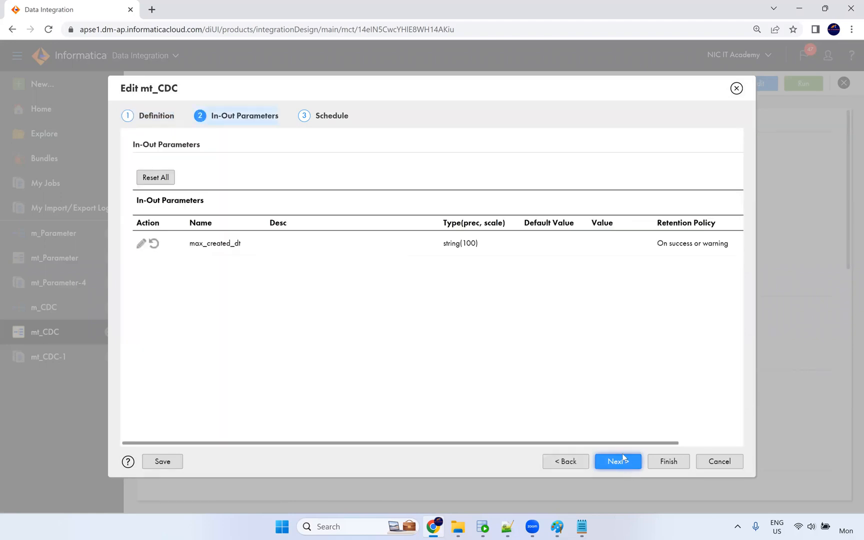
pyautogui.moveTo(573, 443); pyautogui.dragTo(733, 445)
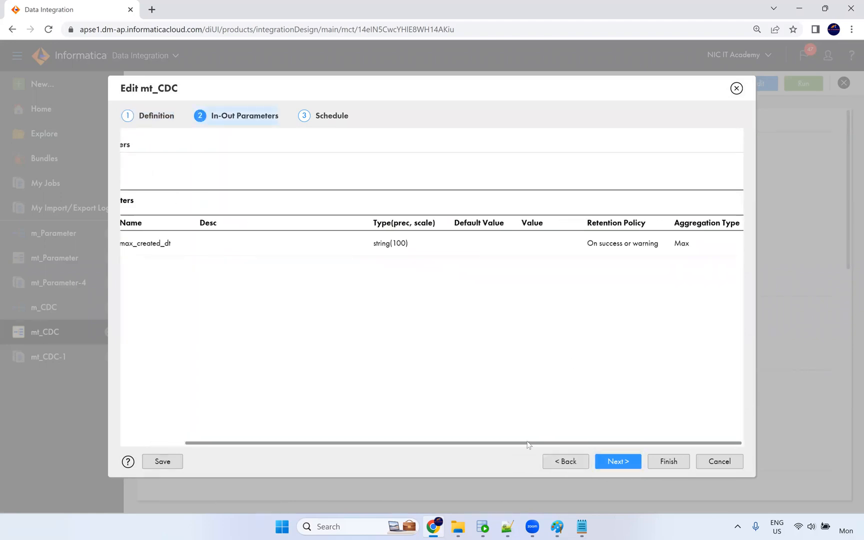
pyautogui.moveTo(528, 443); pyautogui.dragTo(312, 289)
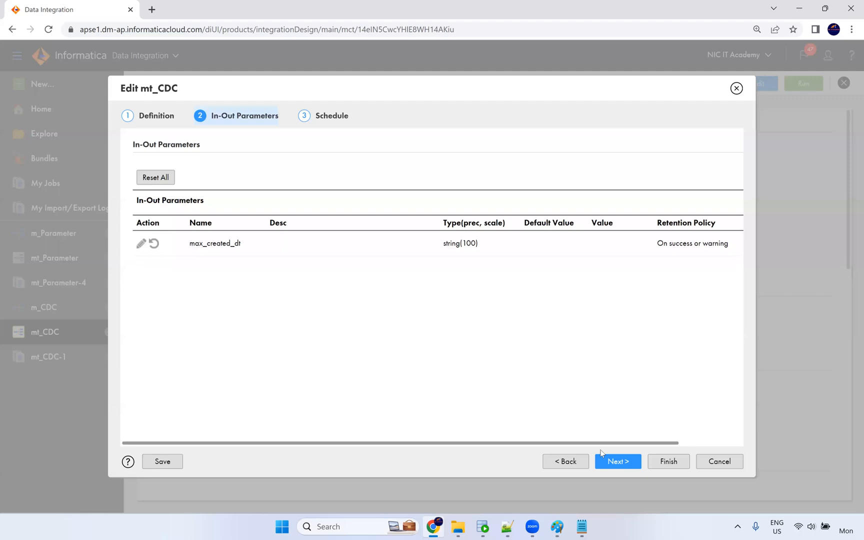
pyautogui.click(613, 462)
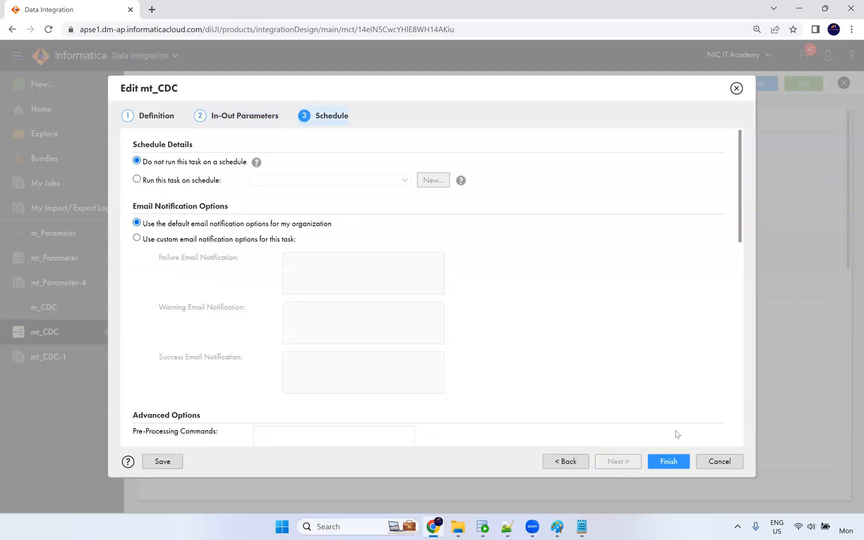
pyautogui.click(676, 461)
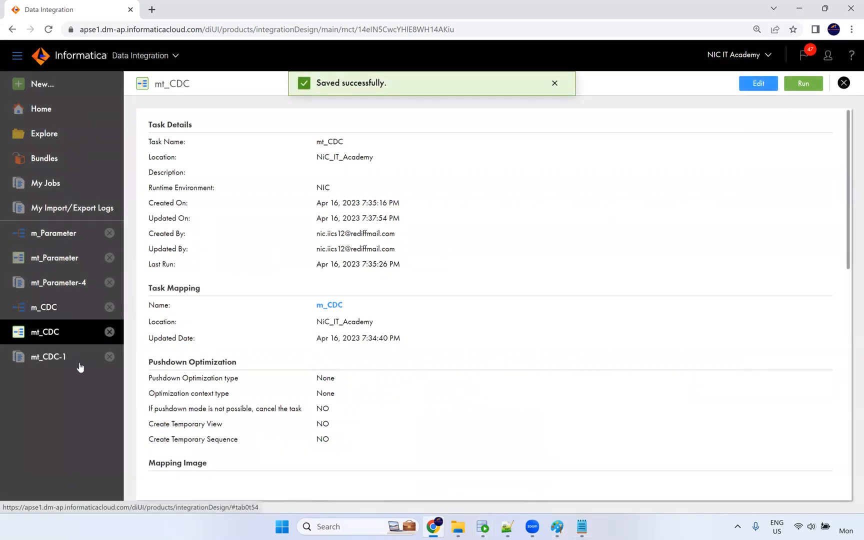
pyautogui.click(58, 186)
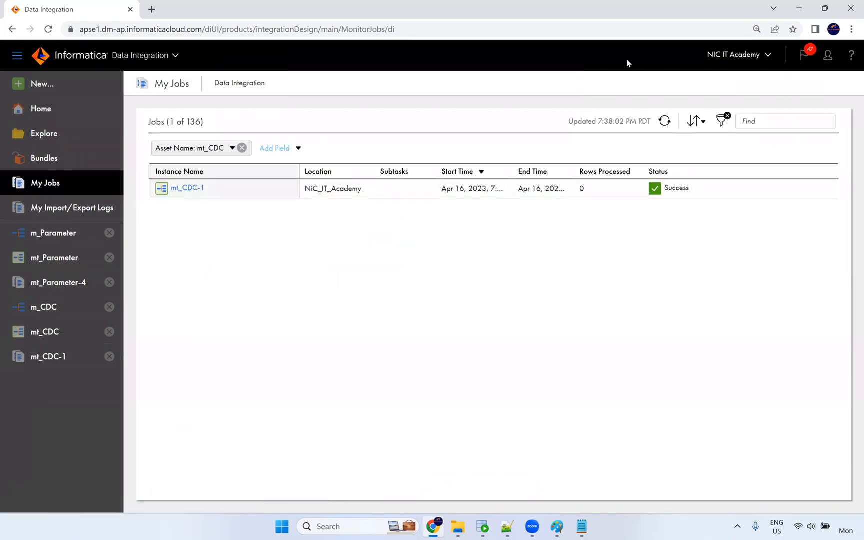
# Open the downloaded mt_CDC run log in Notepad++ with SQL syntax highlighting.
pyautogui.press('F5')
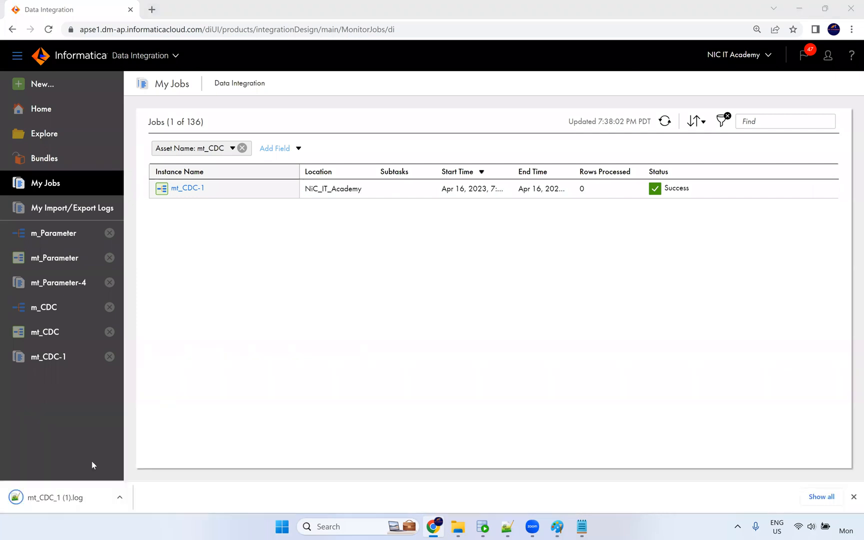
pyautogui.hotkey('alt', 'Tab')
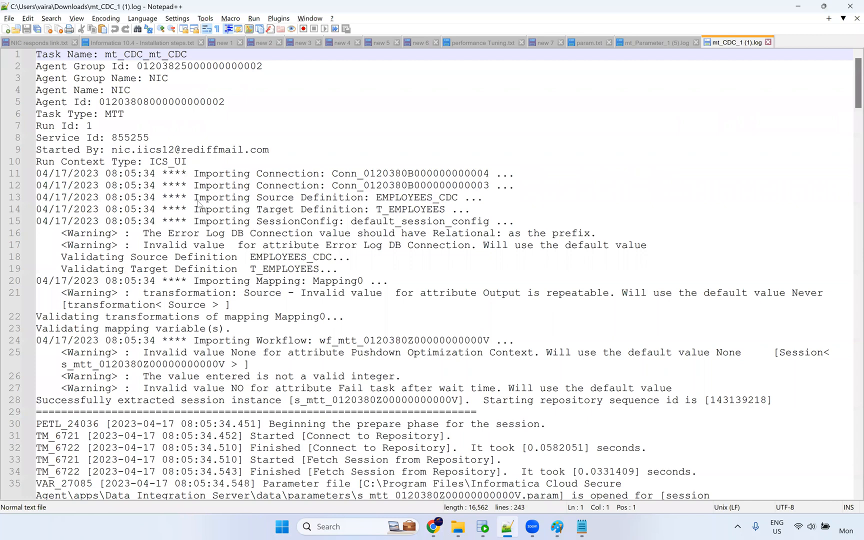
pyautogui.hotkey('alt', 'l')
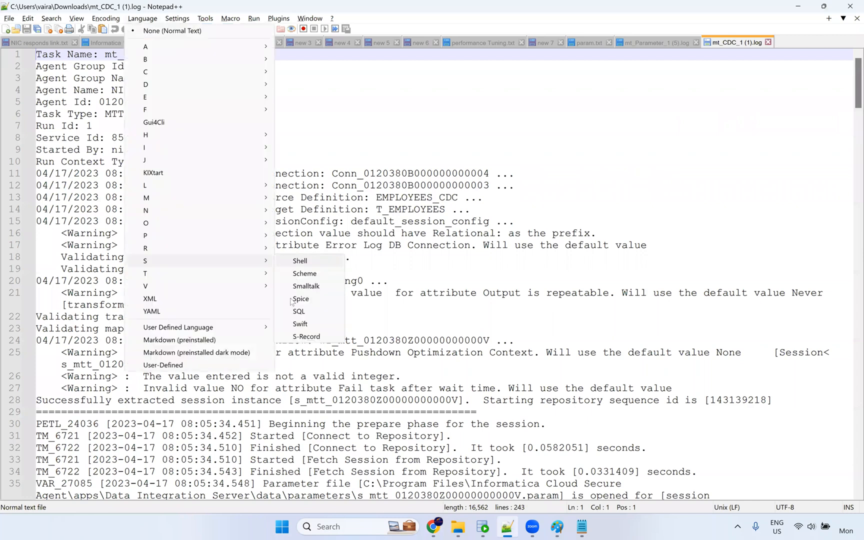
pyautogui.click(296, 311)
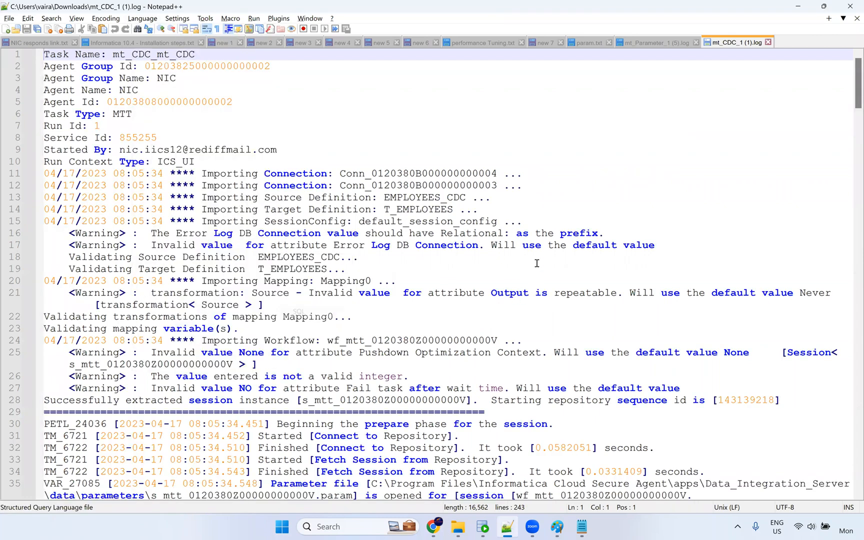
# Locate line 195 and select the empty date passed to to_date in the source query.
pyautogui.scroll(-20, 537, 263)
pyautogui.scroll(-9, 504, 269)
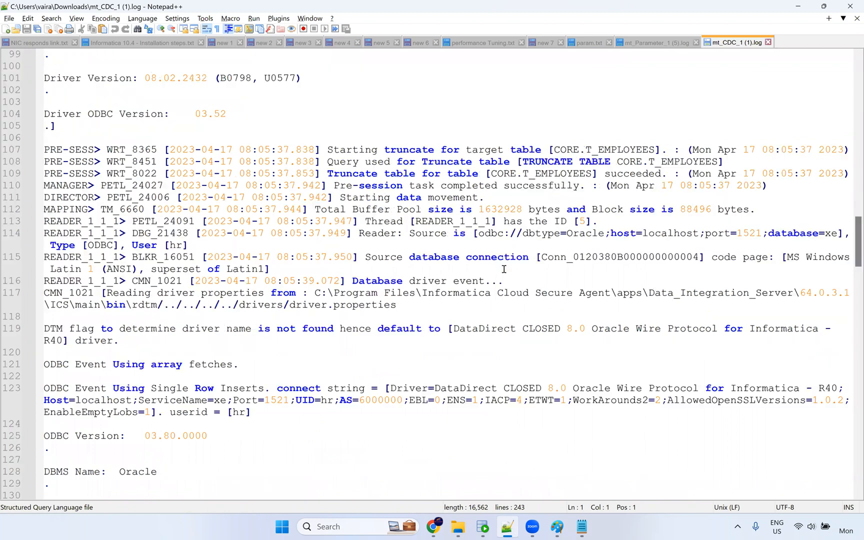
pyautogui.scroll(-19, 510, 281)
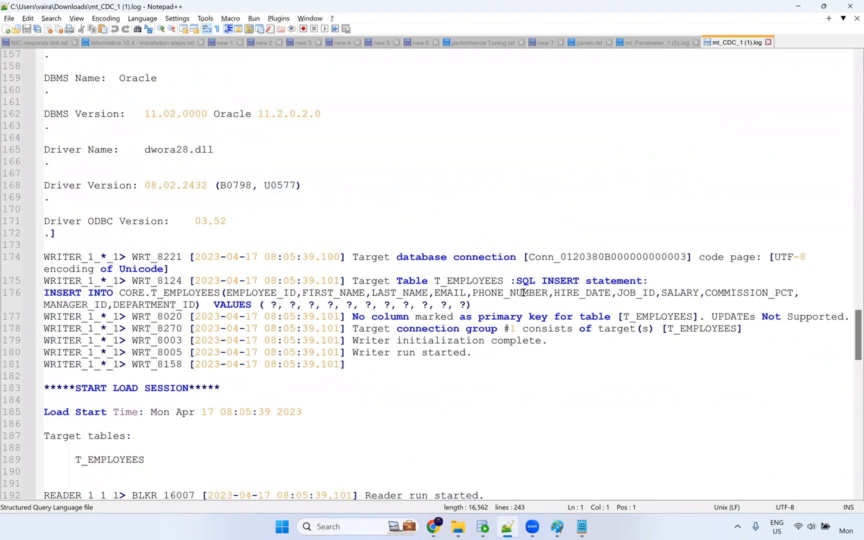
pyautogui.scroll(-7, 523, 292)
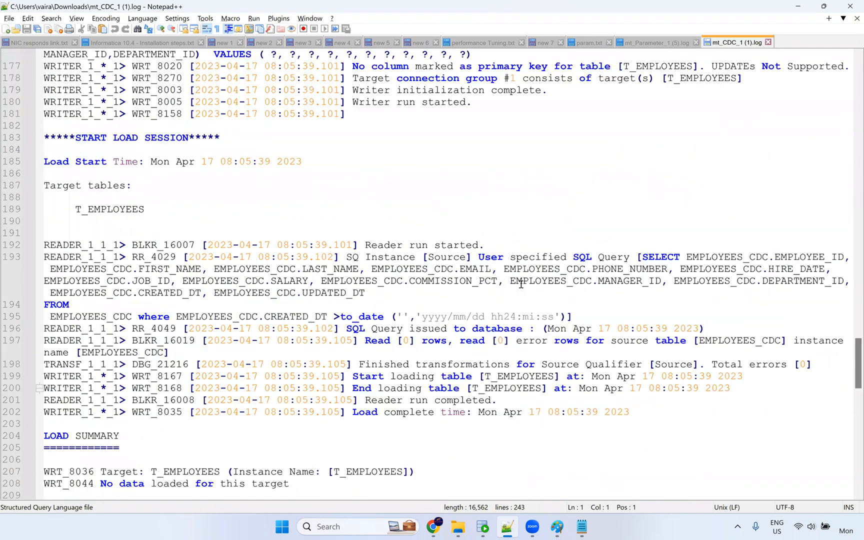
pyautogui.scroll(3, 521, 284)
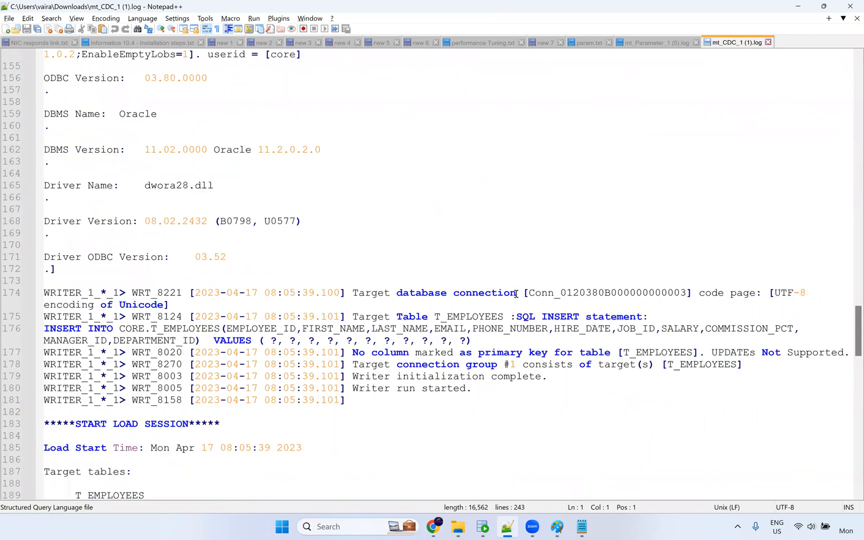
pyautogui.scroll(-10, 516, 294)
pyautogui.scroll(-2, 518, 299)
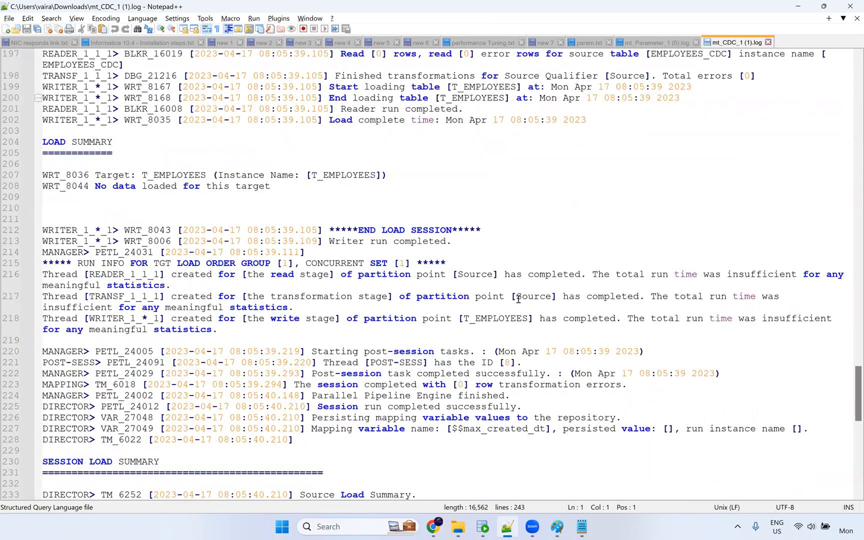
pyautogui.scroll(-1, 533, 275)
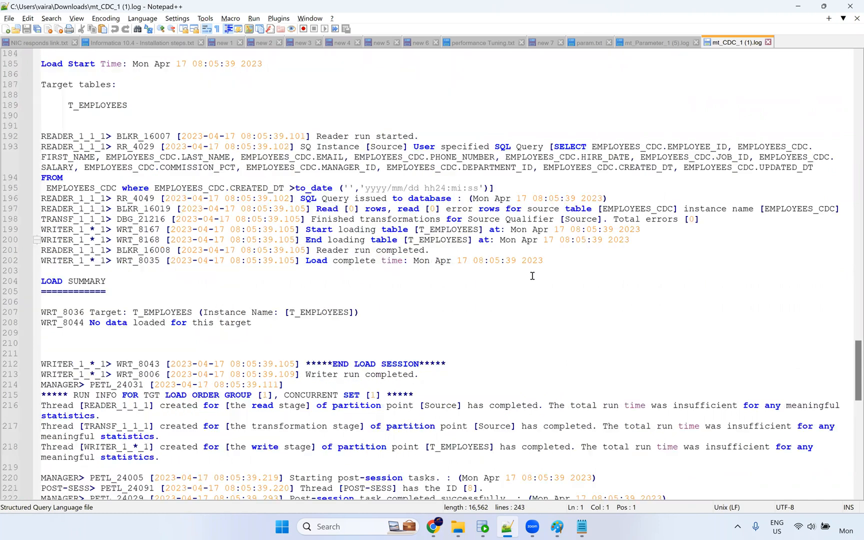
pyautogui.scroll(2, 110, 242)
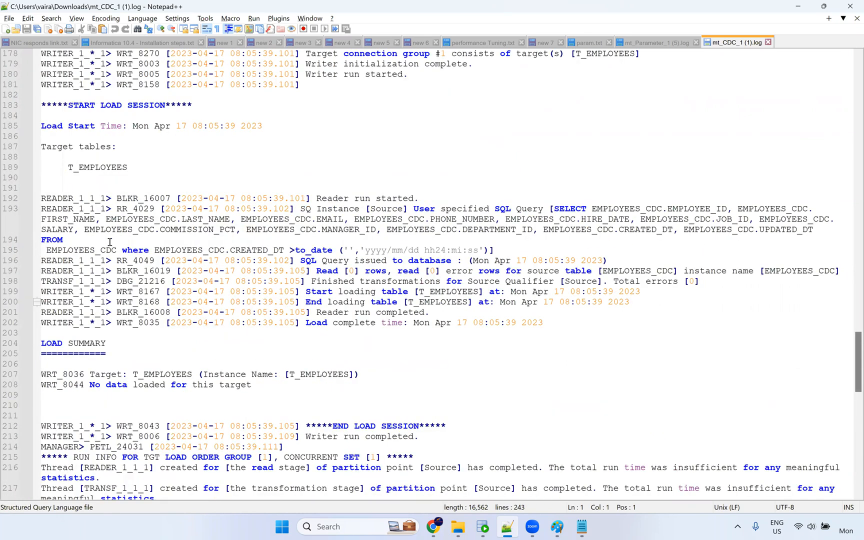
pyautogui.click(350, 251)
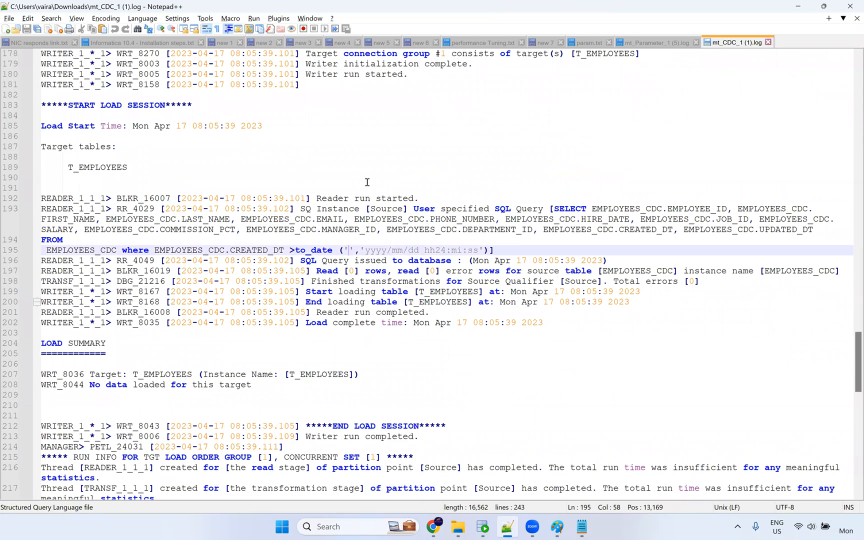
pyautogui.doubleClick(351, 251)
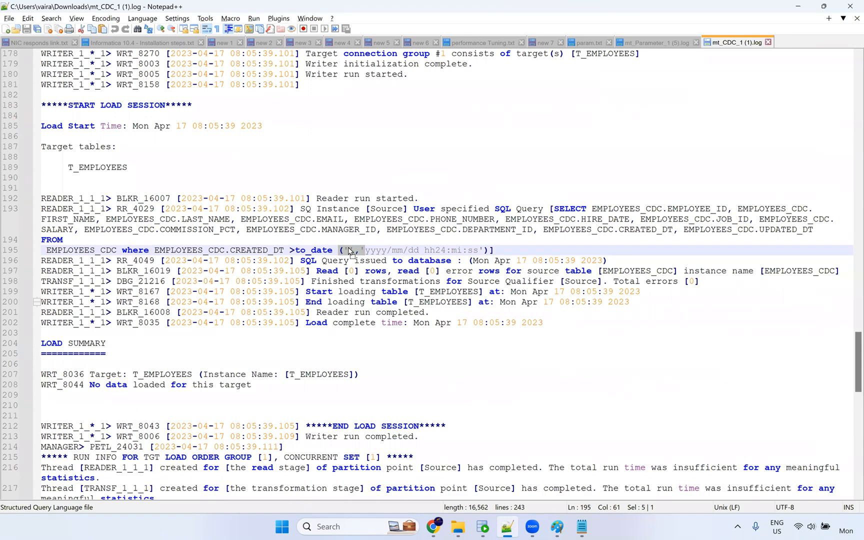
pyautogui.click(483, 529)
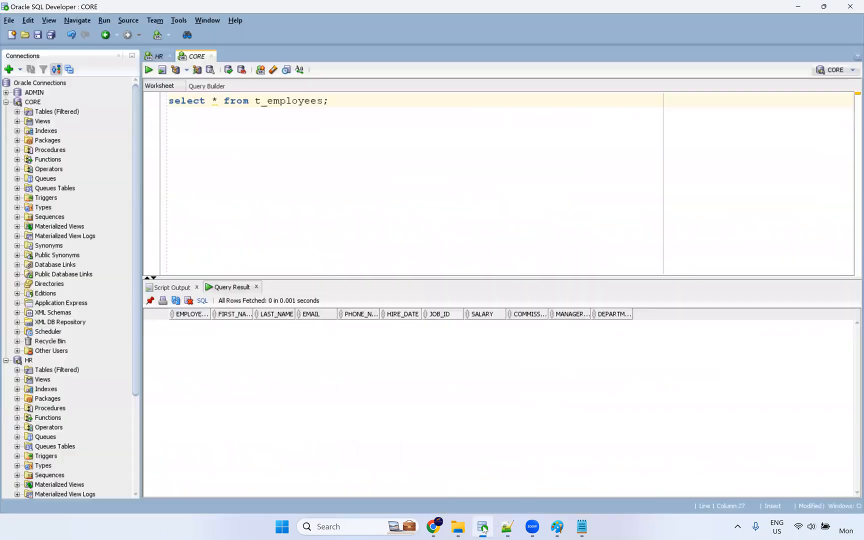
# Go from the empty T_EMPLOYEES result back to Informatica and reopen the m_CDC mapping.
pyautogui.click(433, 528)
pyautogui.click(50, 313)
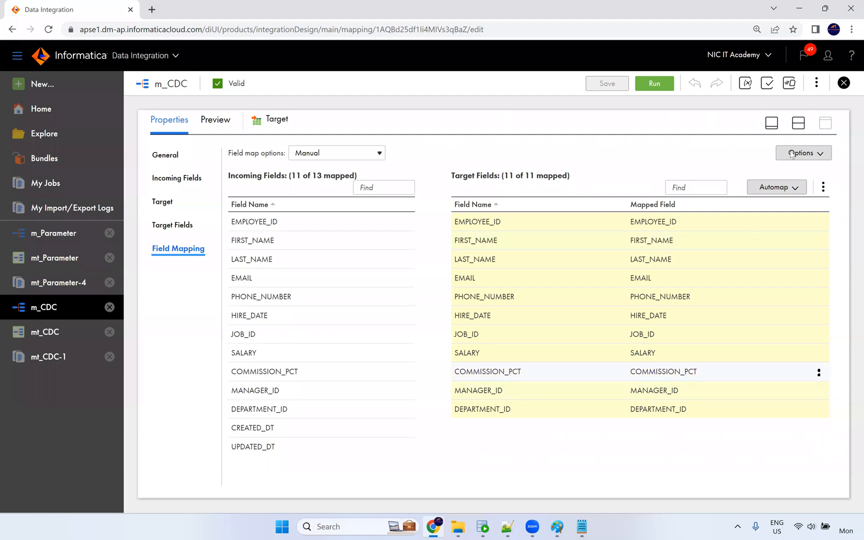
# Expand the m_CDC Source's query options and advanced settings in the enlarged properties panel.
pyautogui.click(798, 125)
pyautogui.click(303, 186)
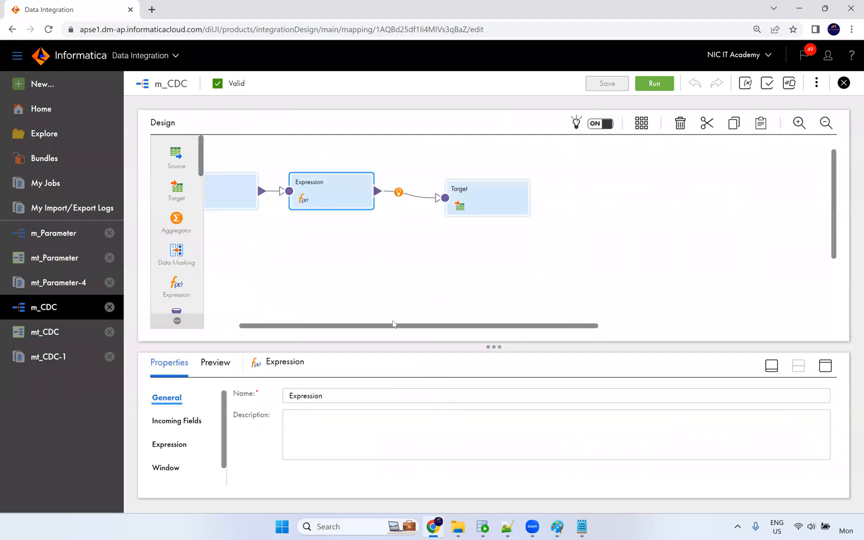
pyautogui.moveTo(397, 328); pyautogui.dragTo(344, 329)
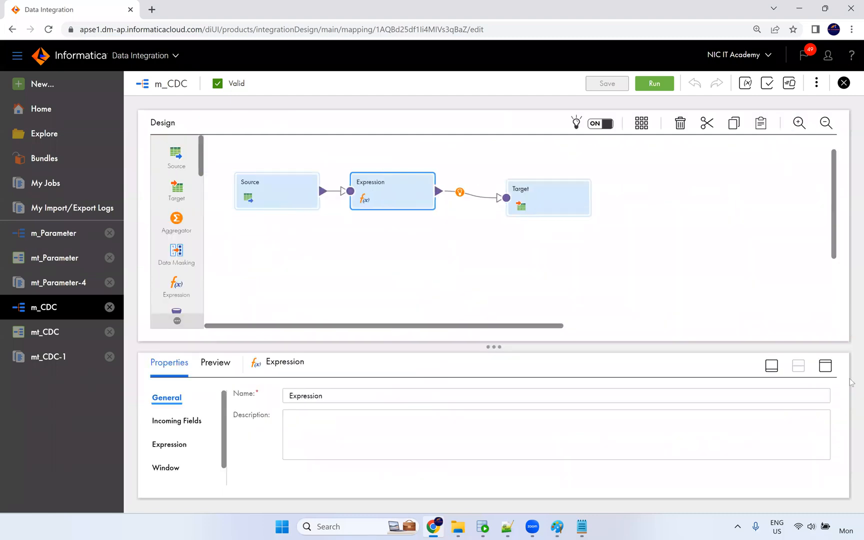
pyautogui.click(826, 369)
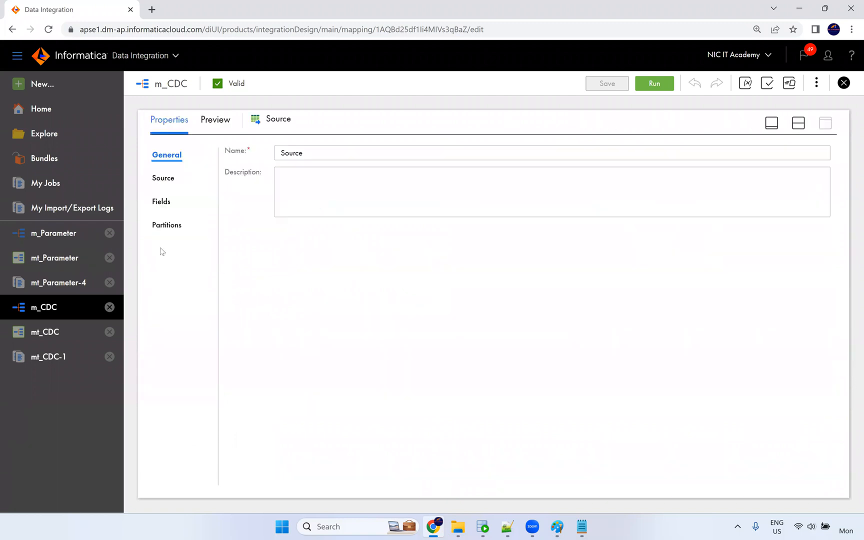
pyautogui.click(163, 202)
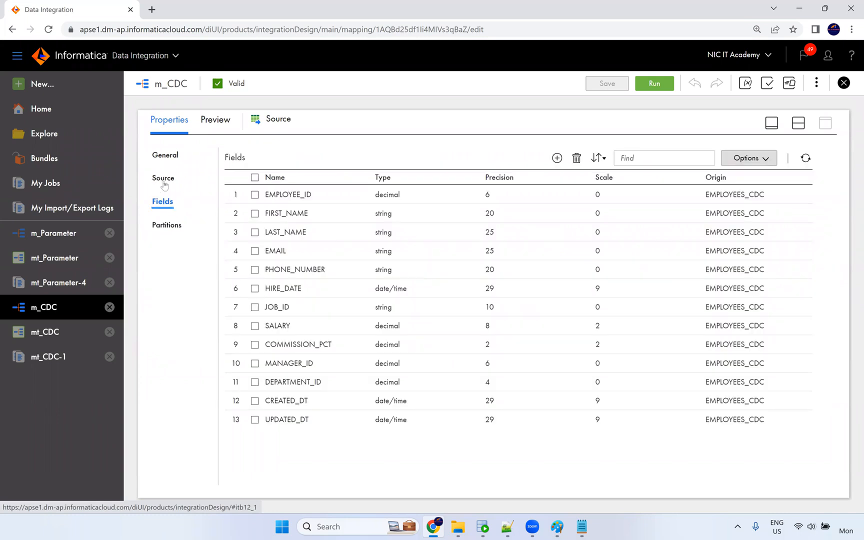
pyautogui.click(164, 179)
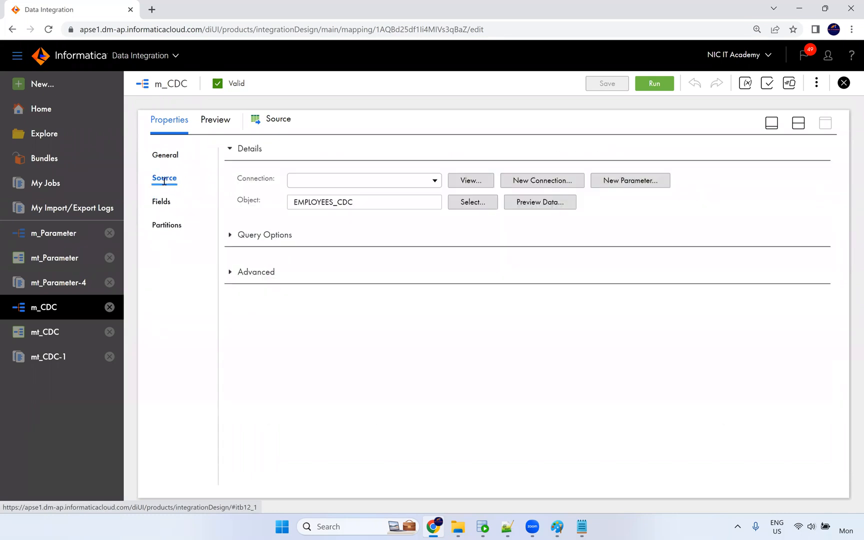
pyautogui.click(231, 258)
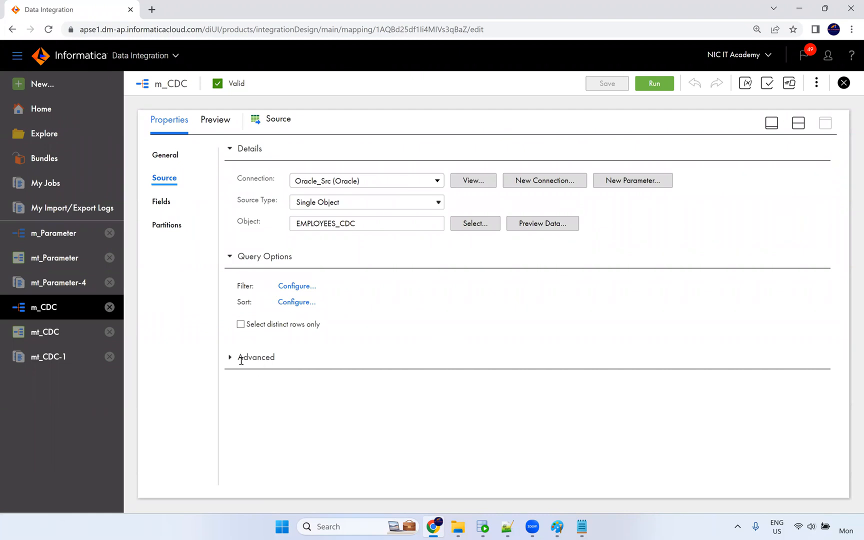
pyautogui.click(316, 354)
# Find the SQL override's '$$max_created_dt' filter and check it in the mapping's parameters list.
pyautogui.scroll(-4, 316, 351)
pyautogui.scroll(-5, 463, 358)
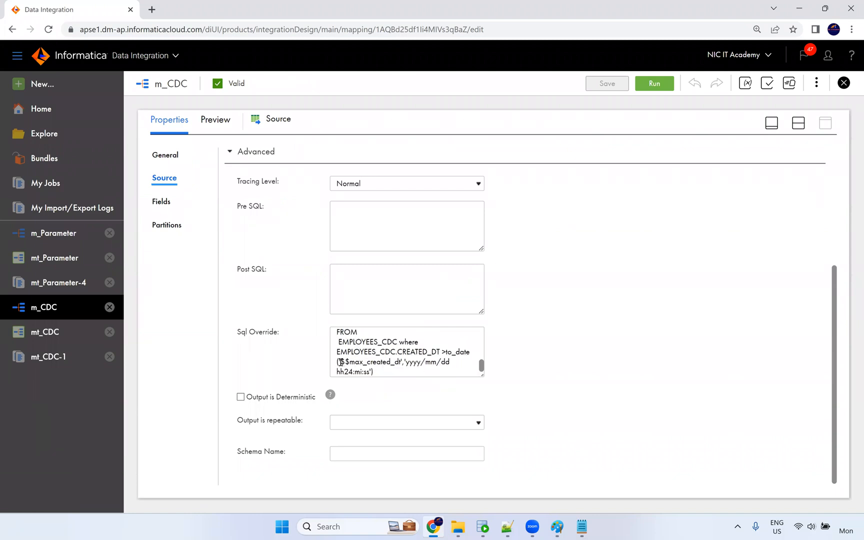
pyautogui.moveTo(341, 362); pyautogui.dragTo(401, 362)
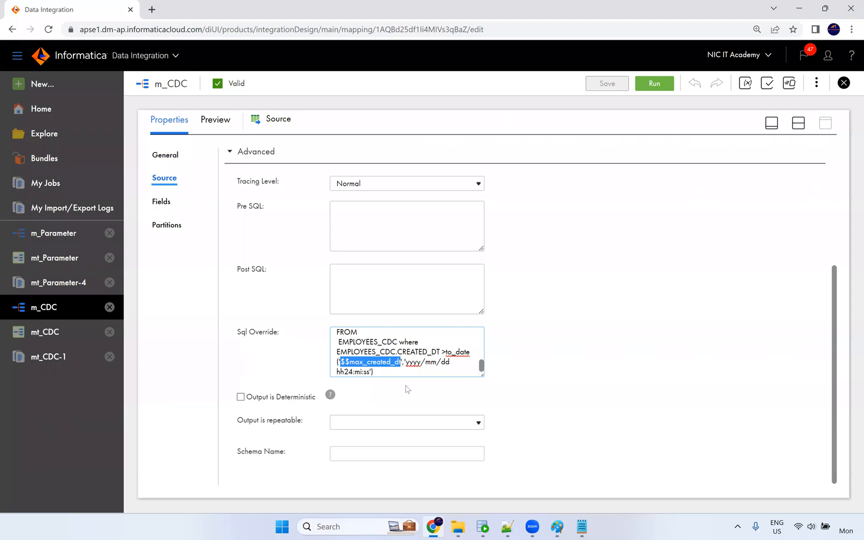
pyautogui.doubleClick(389, 361)
pyautogui.click(744, 85)
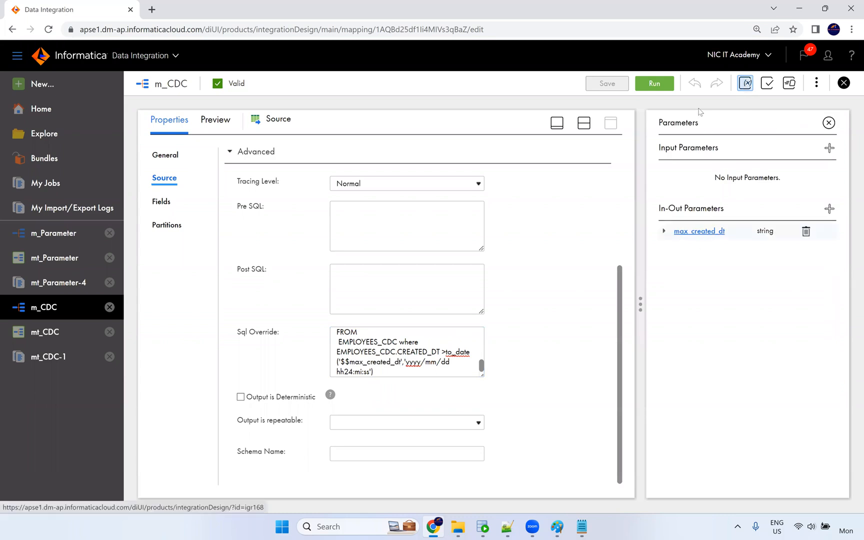
pyautogui.click(828, 124)
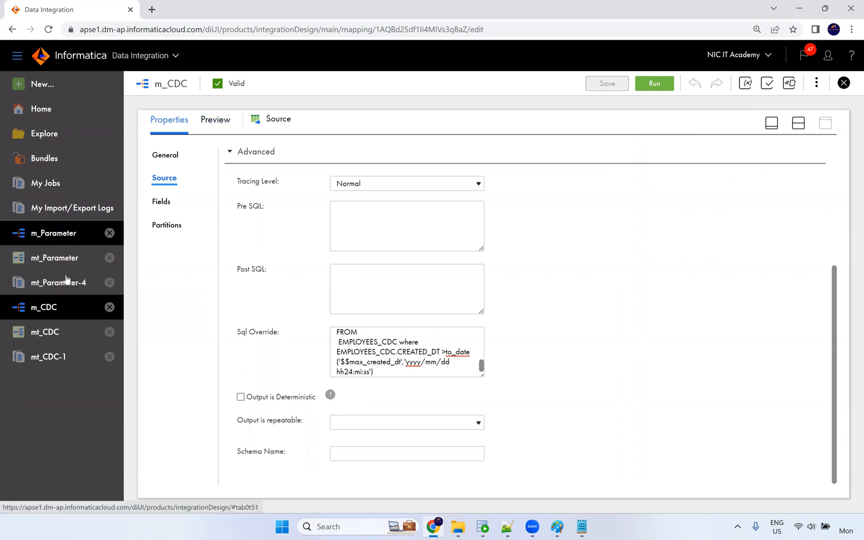
# Look over the mt_CDC task page, then return to the m_CDC mapping.
pyautogui.click(50, 332)
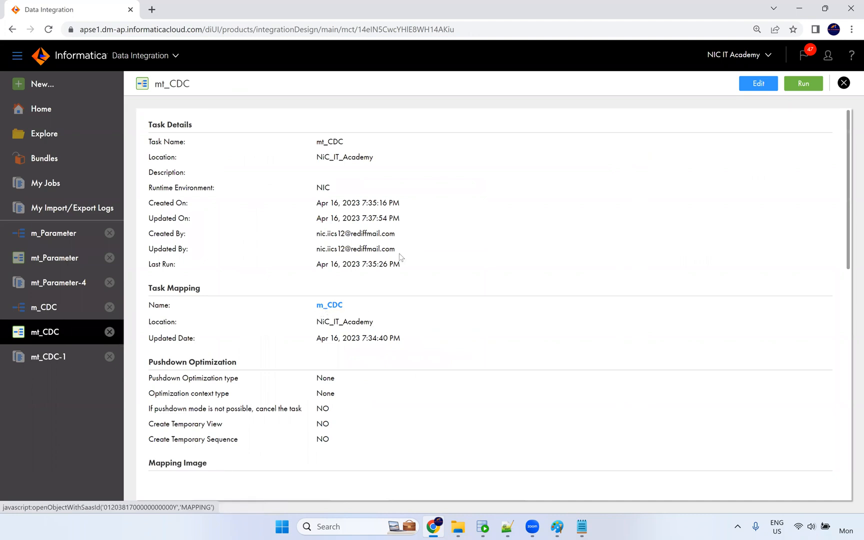
pyautogui.scroll(-7, 401, 256)
pyautogui.scroll(-3, 477, 248)
pyautogui.scroll(10, 451, 246)
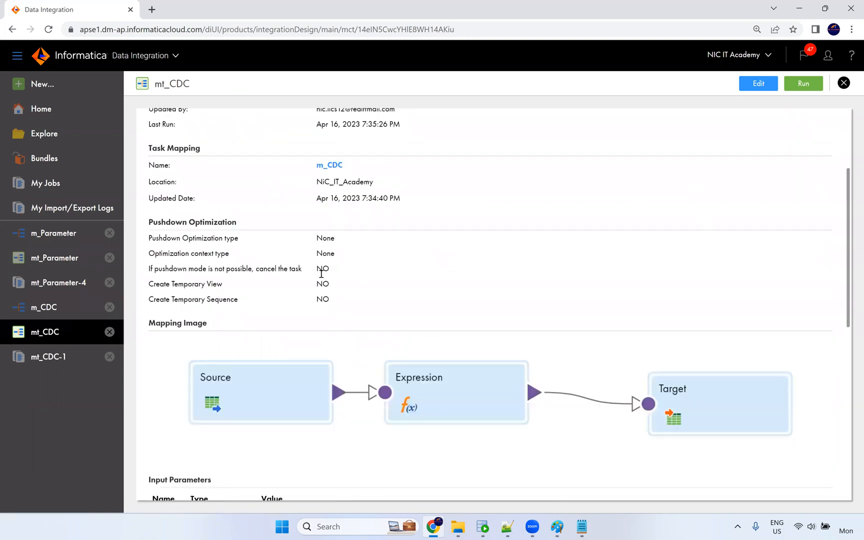
pyautogui.click(45, 310)
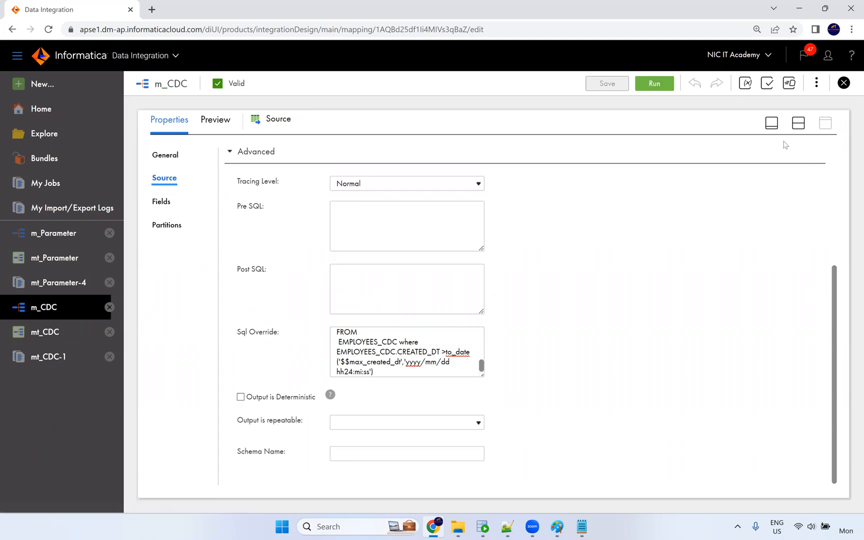
# Validate the v_max_created_dt expression SetMaxVariable($$max_created_dt, CREATED_DT) and accept it.
pyautogui.click(392, 192)
pyautogui.click(825, 366)
pyautogui.click(186, 202)
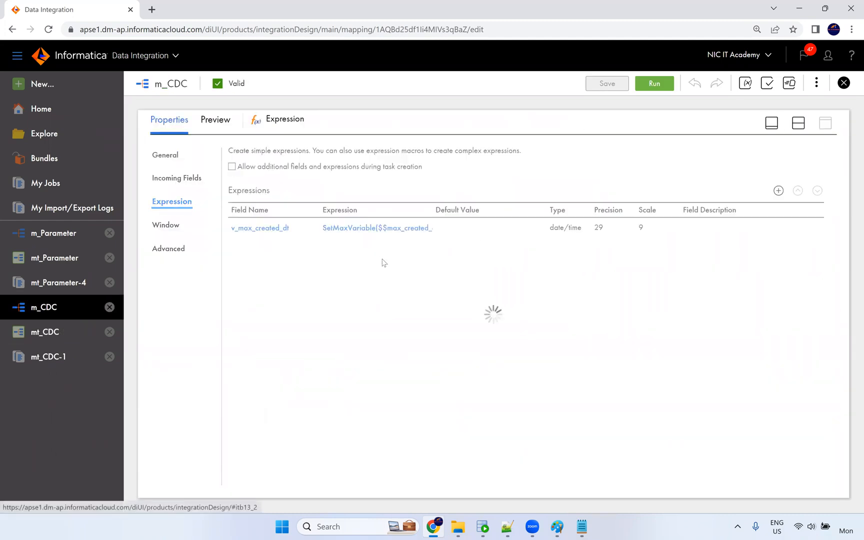
pyautogui.click(385, 233)
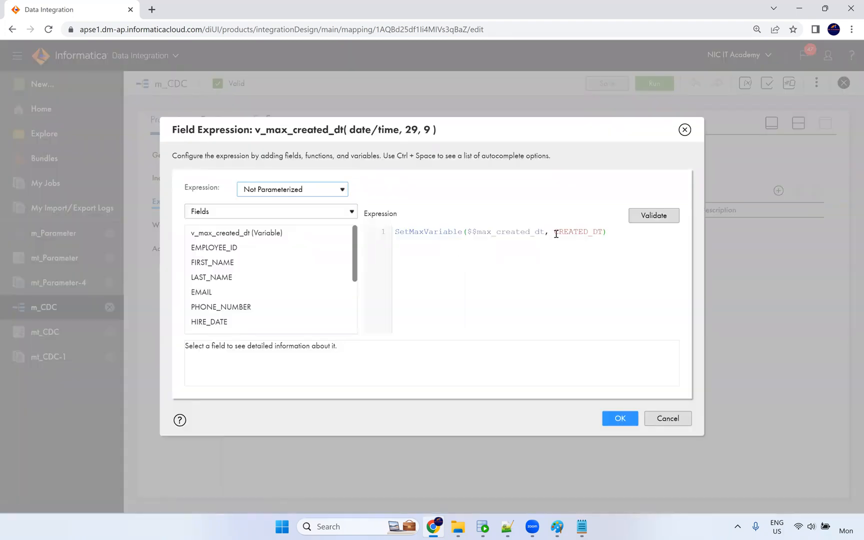
pyautogui.click(555, 233)
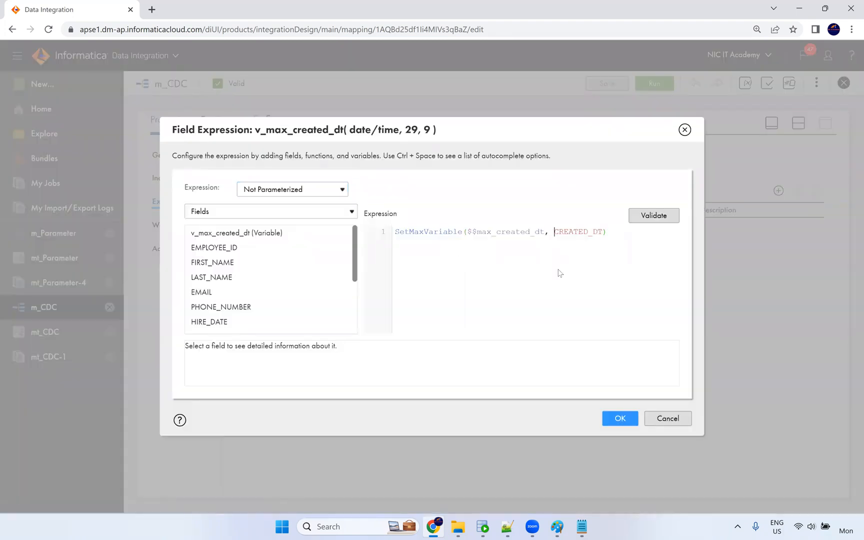
pyautogui.doubleClick(503, 232)
pyautogui.press('Right')
pyautogui.click(635, 216)
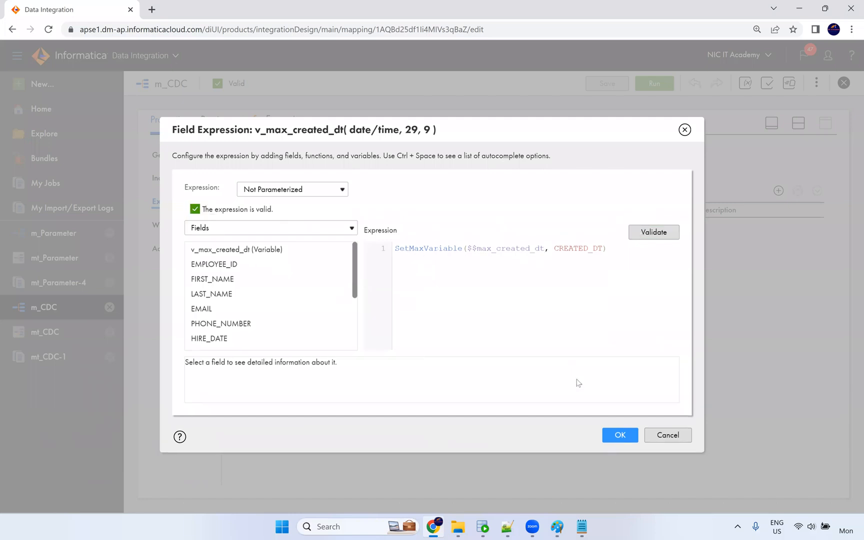
pyautogui.click(615, 431)
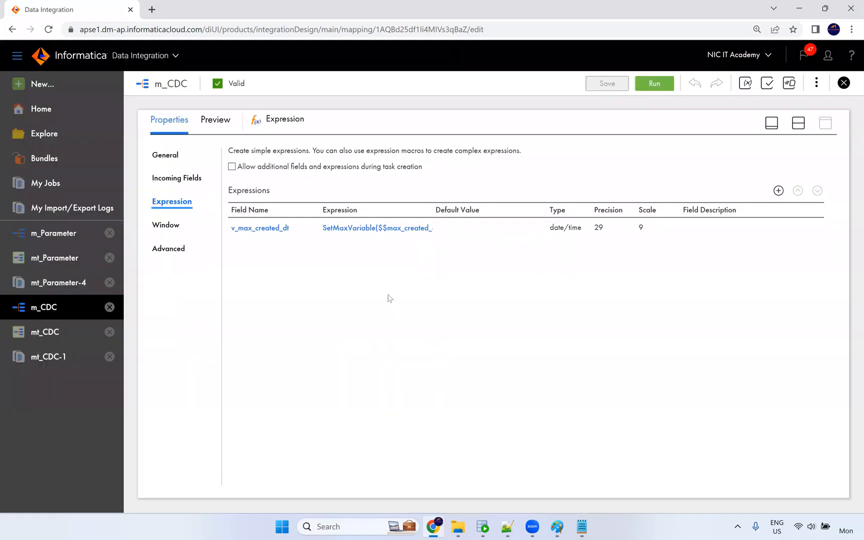
# Review the v_max_created_dt field definition, then restore the mapping canvas with Target selected.
pyautogui.click(266, 229)
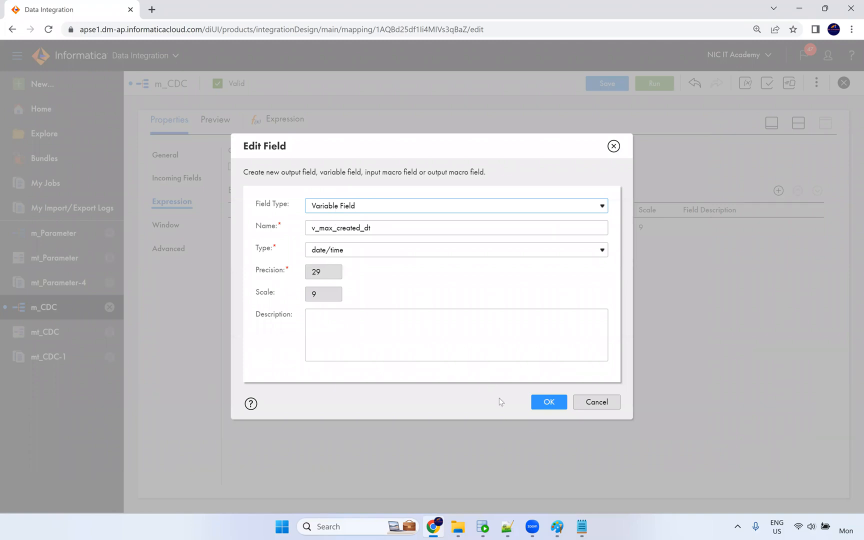
pyautogui.click(548, 402)
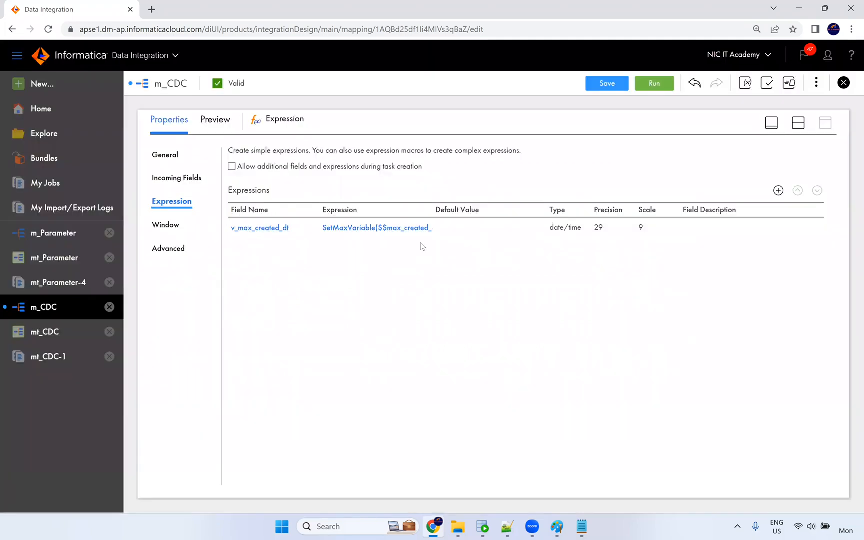
pyautogui.click(799, 123)
pyautogui.click(540, 198)
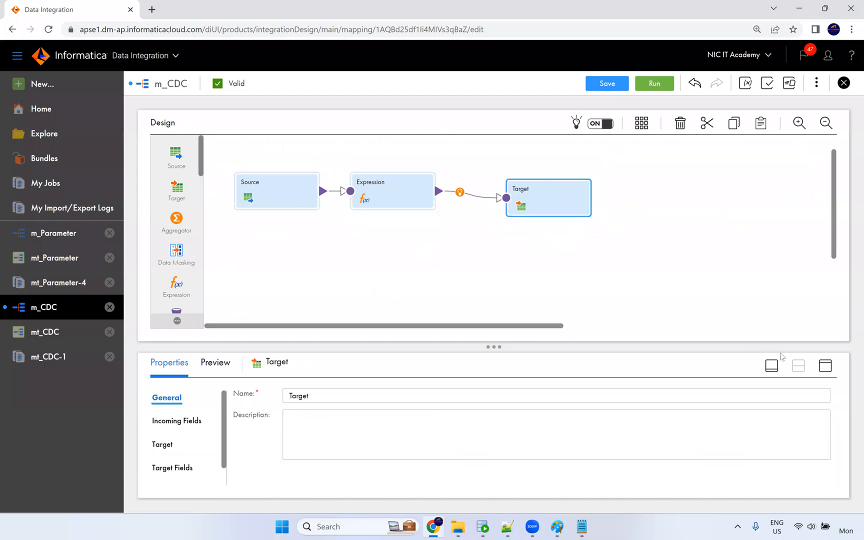
# Review the m_CDC Target's connection and object settings.
pyautogui.click(826, 367)
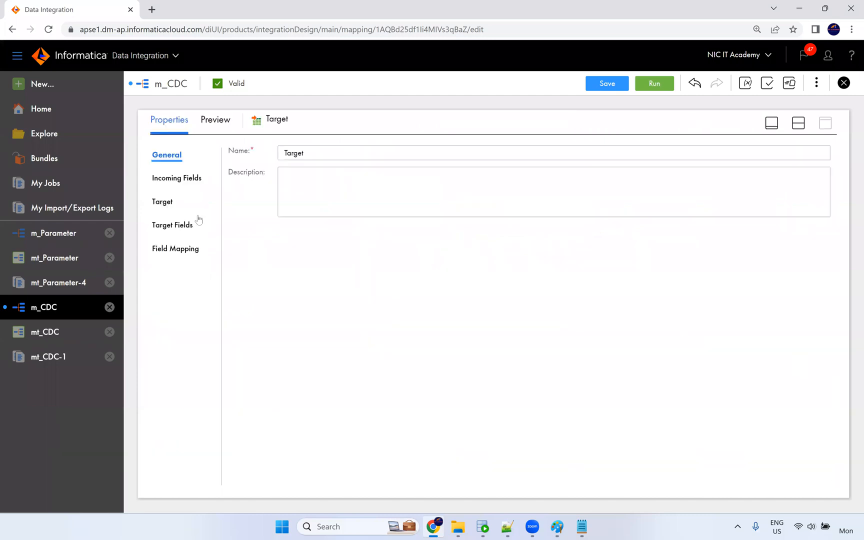
pyautogui.click(163, 206)
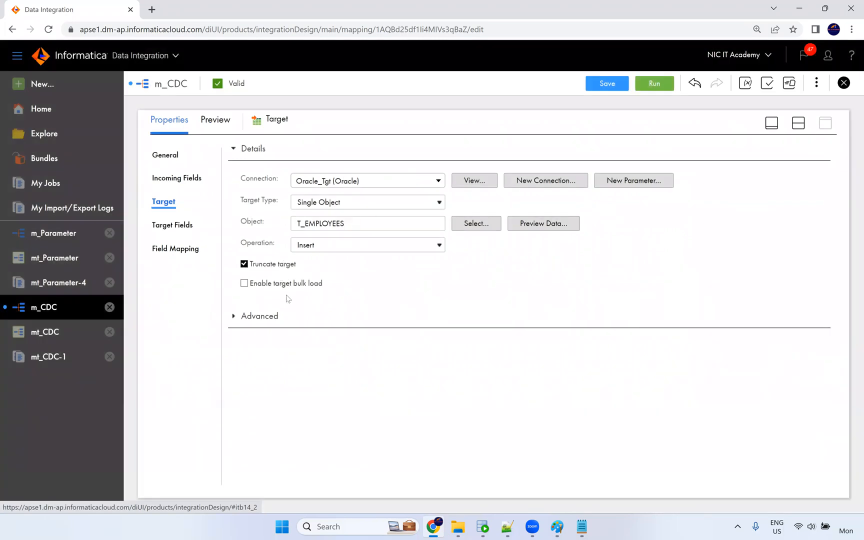
pyautogui.click(802, 126)
# Run mt_CDC, refresh My Jobs until mt_CDC-2 succeeds with 0 rows, and open it.
pyautogui.click(46, 333)
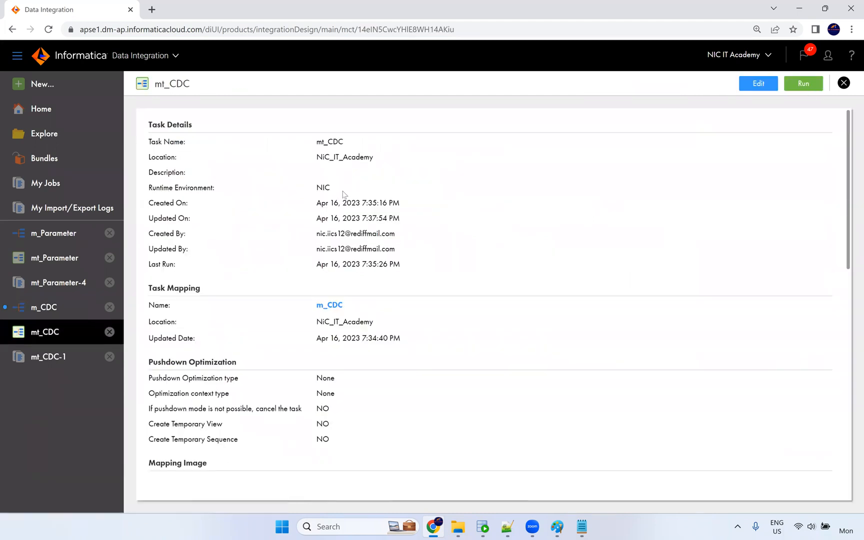
pyautogui.scroll(-11, 422, 330)
pyautogui.scroll(4, 809, 144)
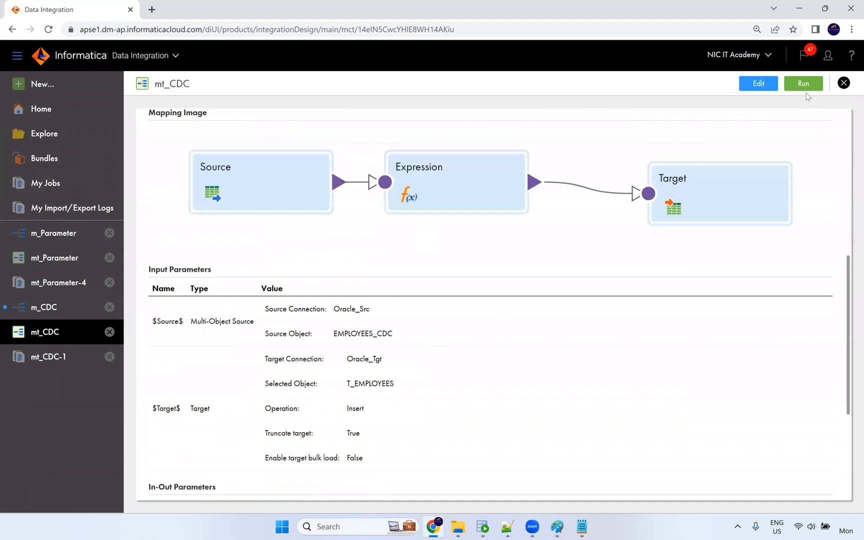
pyautogui.click(804, 84)
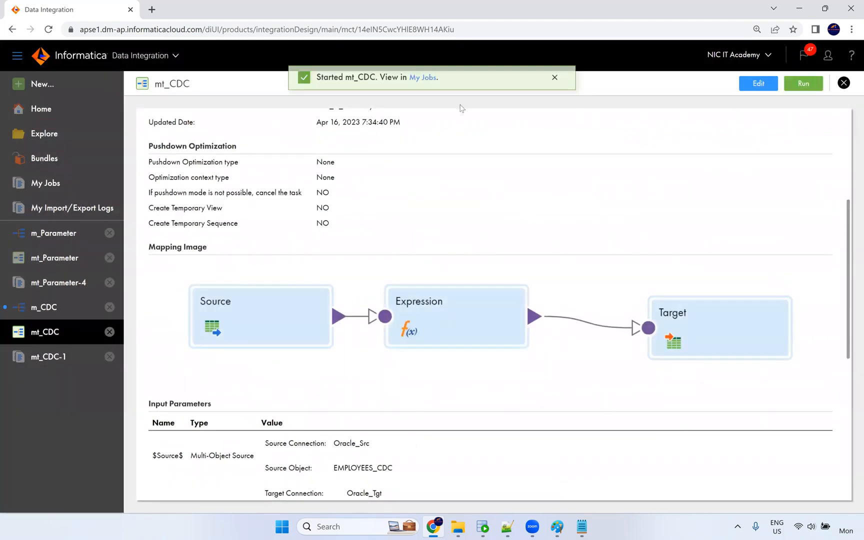
pyautogui.click(423, 84)
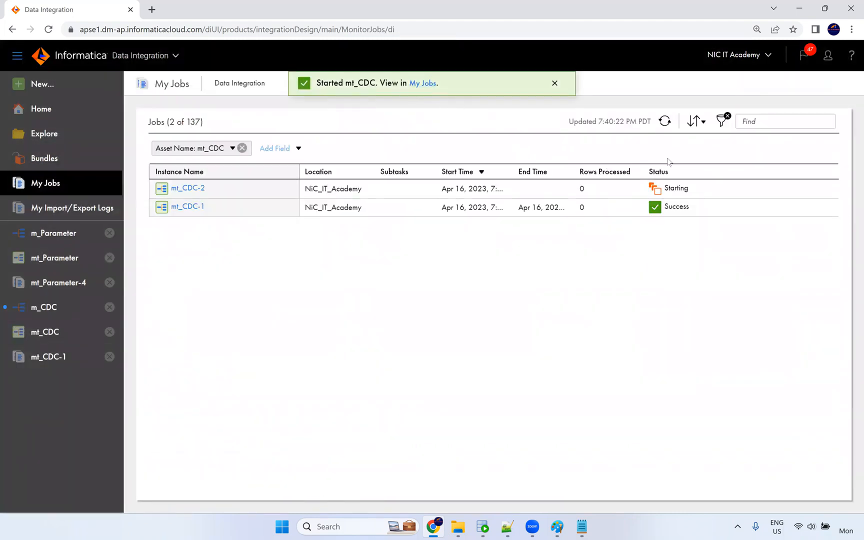
pyautogui.click(662, 124)
pyautogui.click(663, 124)
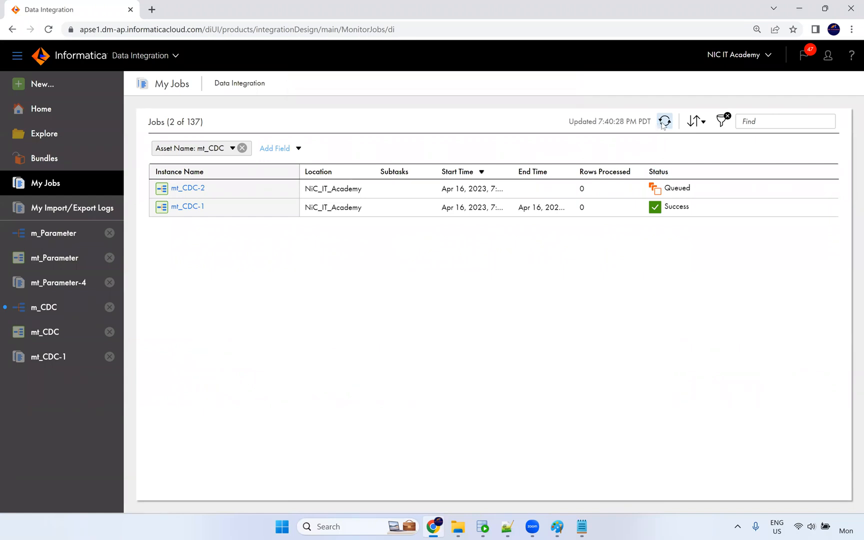
pyautogui.click(663, 124)
pyautogui.click(662, 124)
pyautogui.click(663, 124)
pyautogui.click(663, 124)
pyautogui.click(663, 125)
pyautogui.click(663, 124)
pyautogui.click(663, 124)
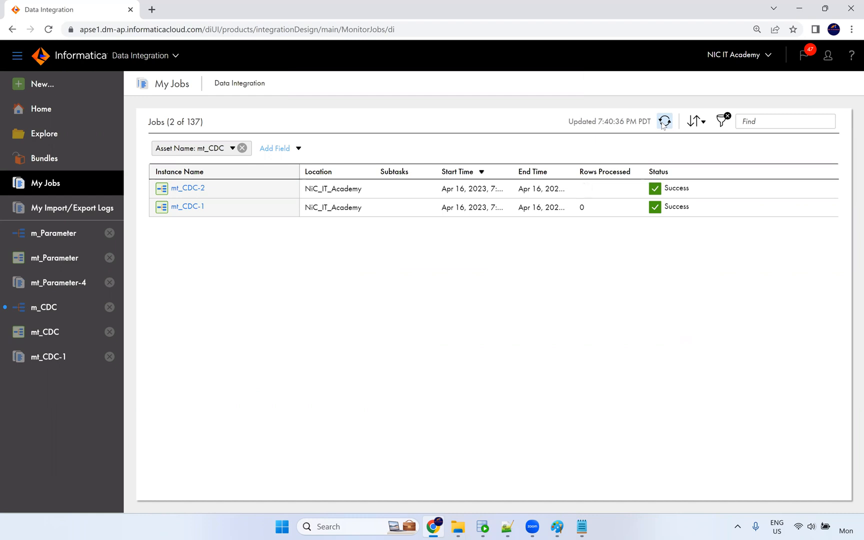
pyautogui.click(188, 189)
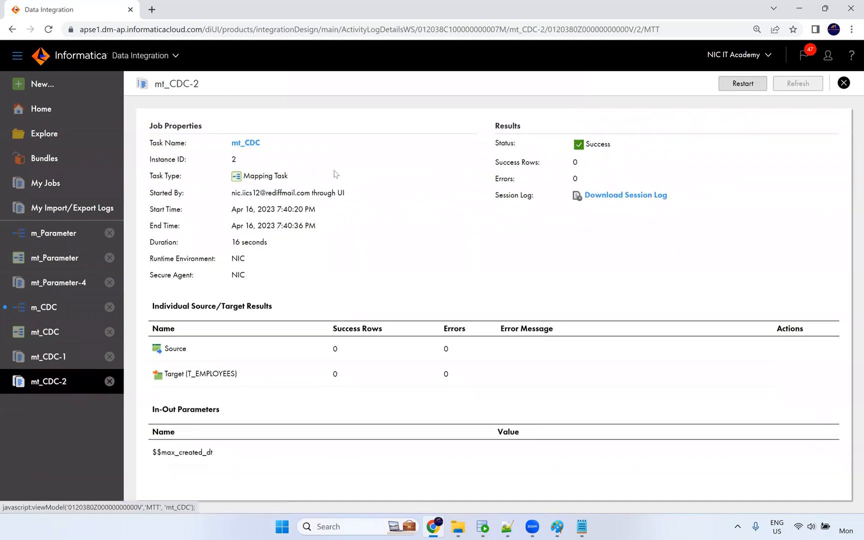
# Check that mt_CDC's max_created_dt in-out parameter is typed string, then cancel the editor unchanged.
pyautogui.click(768, 87)
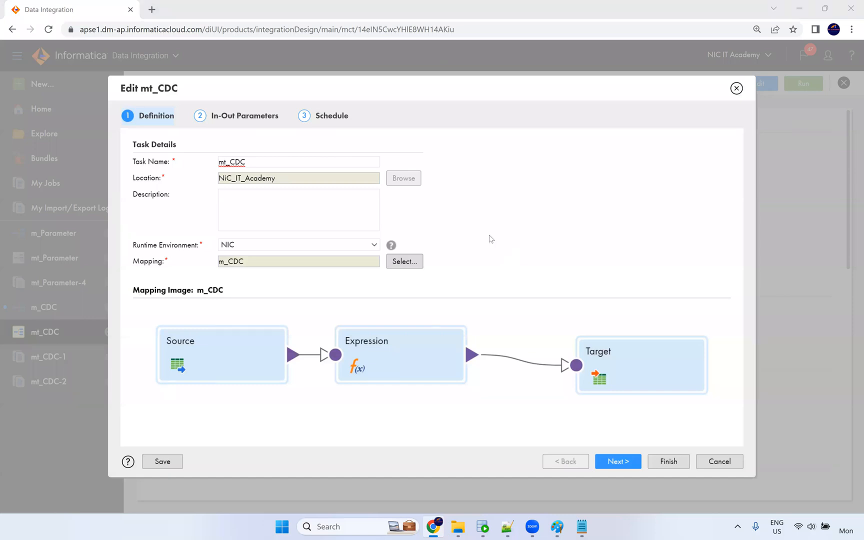
pyautogui.click(618, 461)
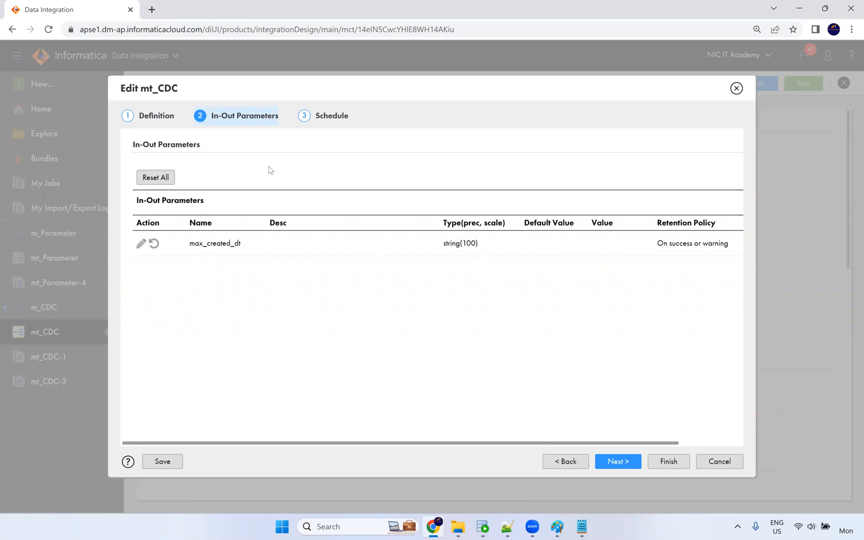
pyautogui.doubleClick(452, 243)
pyautogui.click(739, 88)
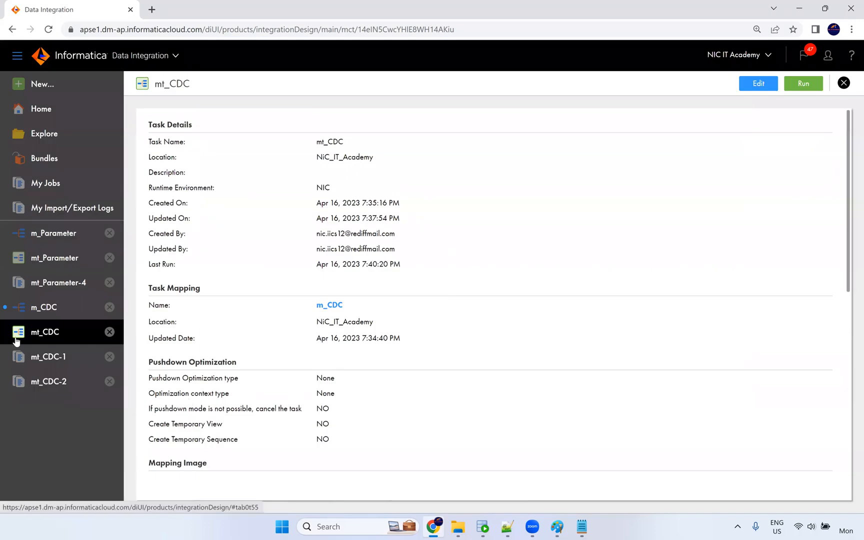
# Change m_CDC's max_created_dt parameter to date/time (precision 29, scale 9) and save the mapping.
pyautogui.click(41, 311)
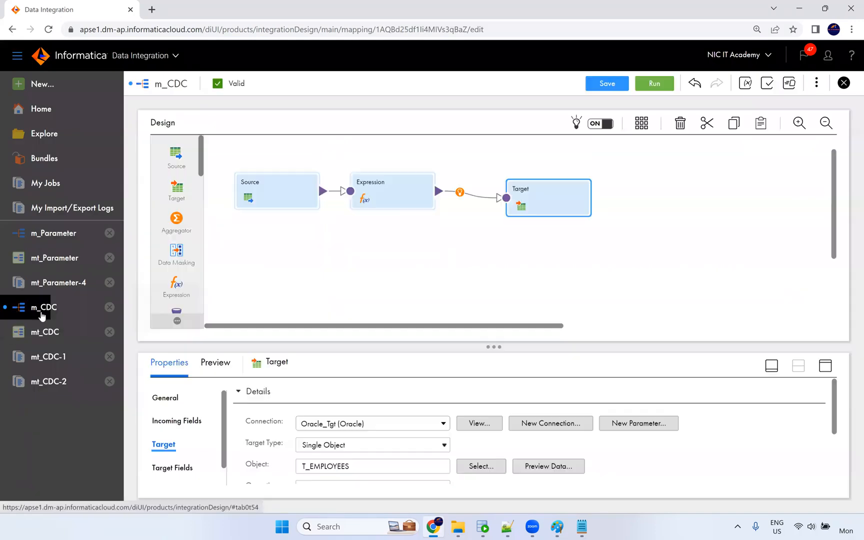
pyautogui.click(406, 187)
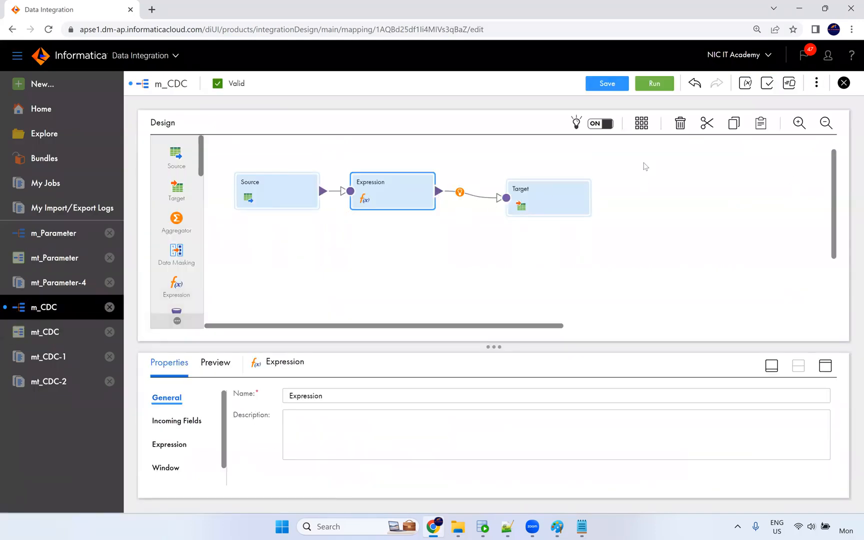
pyautogui.click(745, 83)
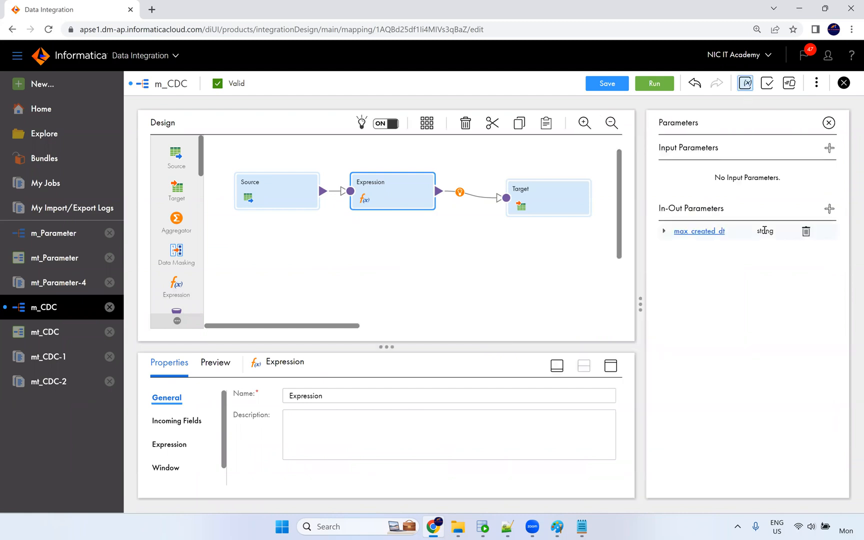
pyautogui.click(723, 231)
pyautogui.click(450, 235)
pyautogui.click(444, 307)
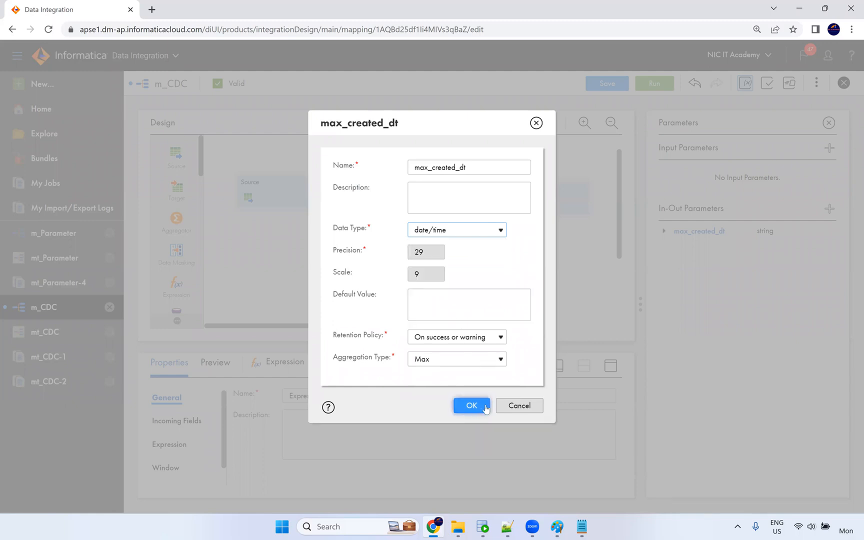
pyautogui.click(472, 406)
pyautogui.click(605, 84)
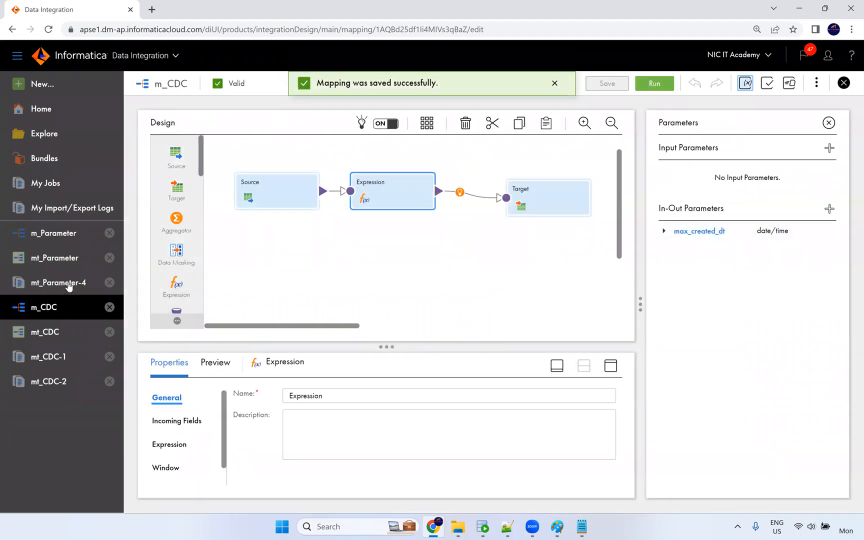
# Run mt_CDC again and refresh My Jobs until mt_CDC-3 succeeds with 10 rows.
pyautogui.click(44, 332)
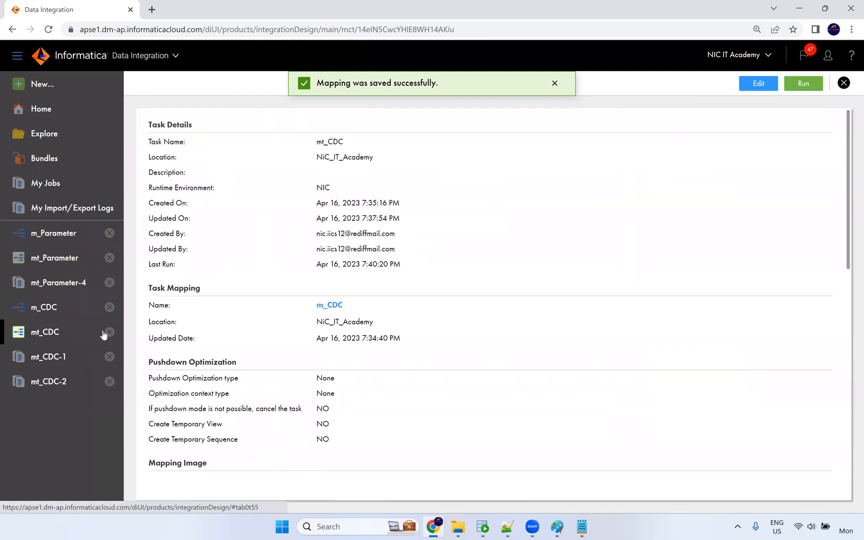
pyautogui.click(794, 83)
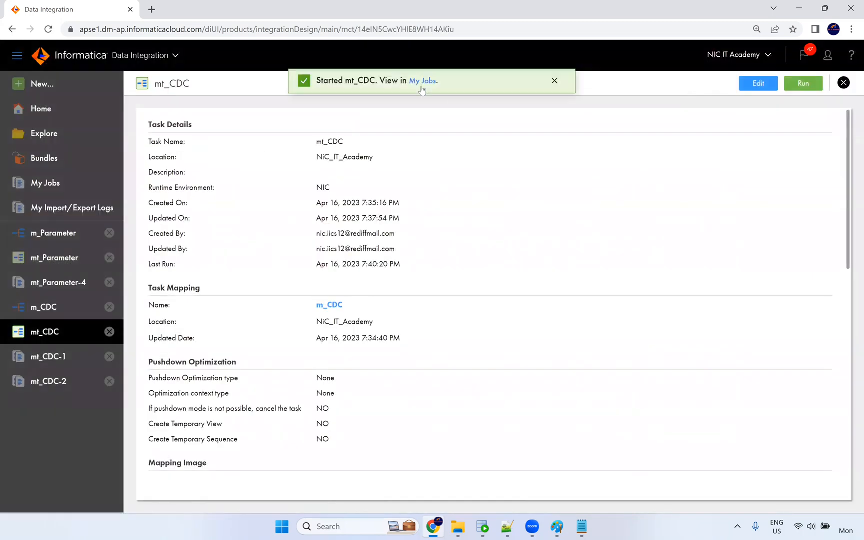
pyautogui.click(423, 82)
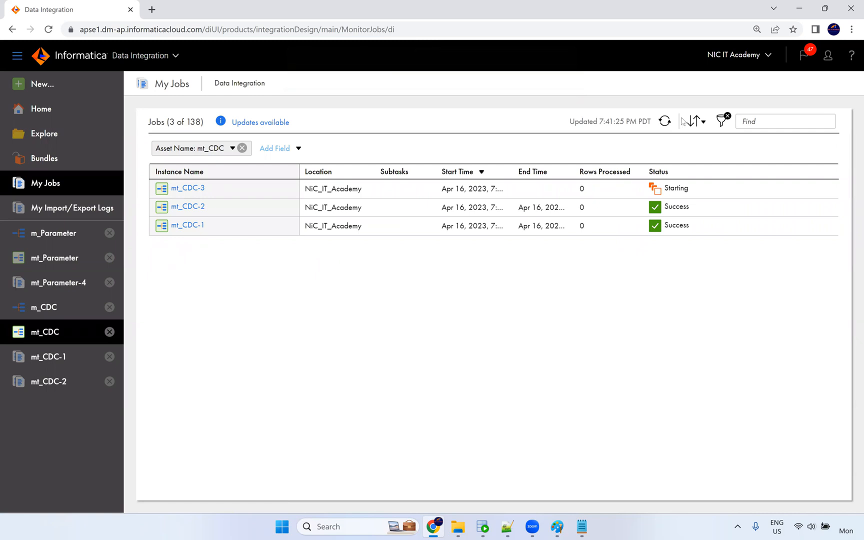
pyautogui.click(665, 122)
pyautogui.click(666, 121)
pyautogui.click(665, 122)
pyautogui.click(666, 121)
pyautogui.click(666, 122)
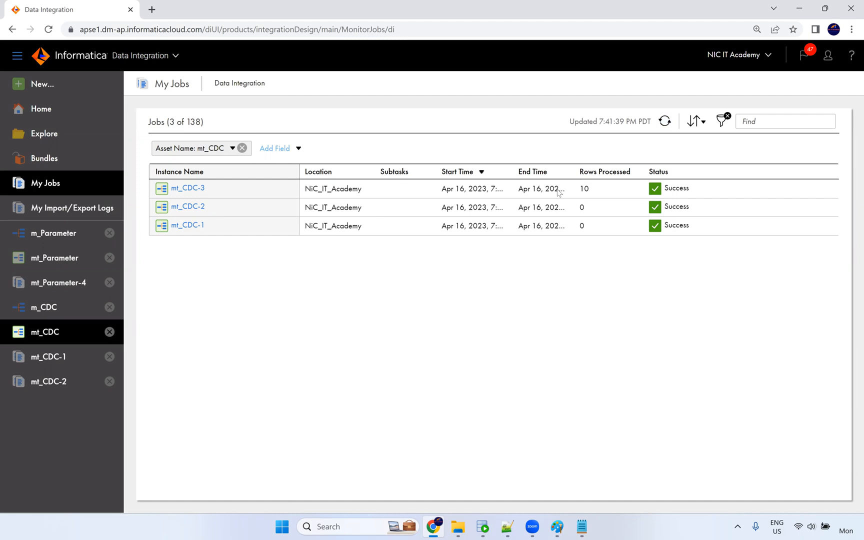
pyautogui.click(665, 121)
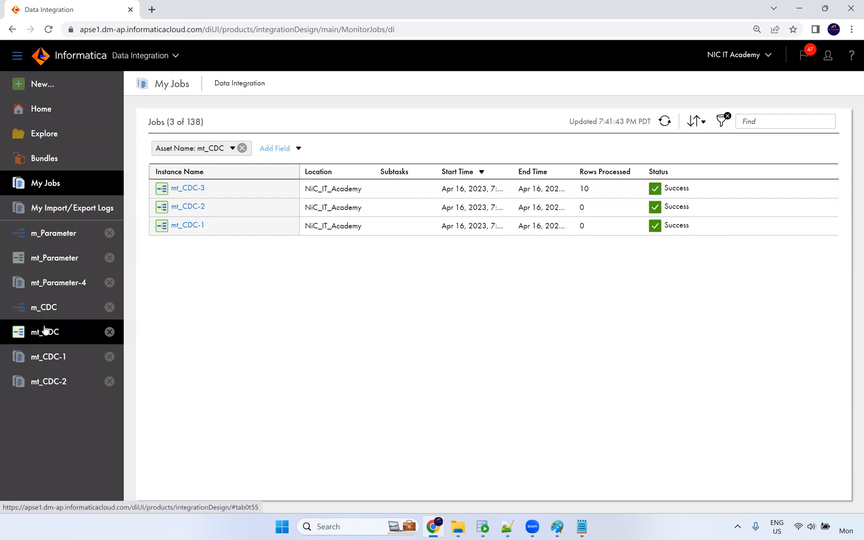
pyautogui.click(45, 307)
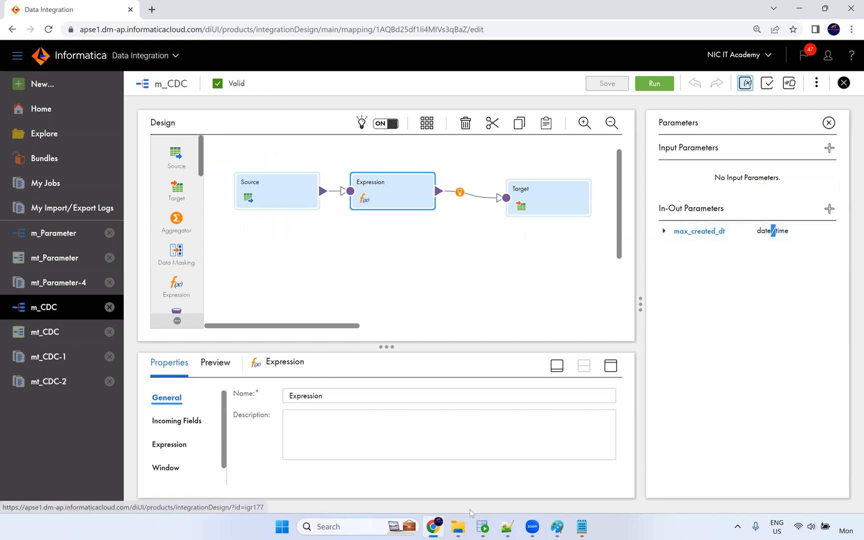
# Rerun select * from t_employees in SQL Developer and scroll through the 10 loaded rows.
pyautogui.click(483, 527)
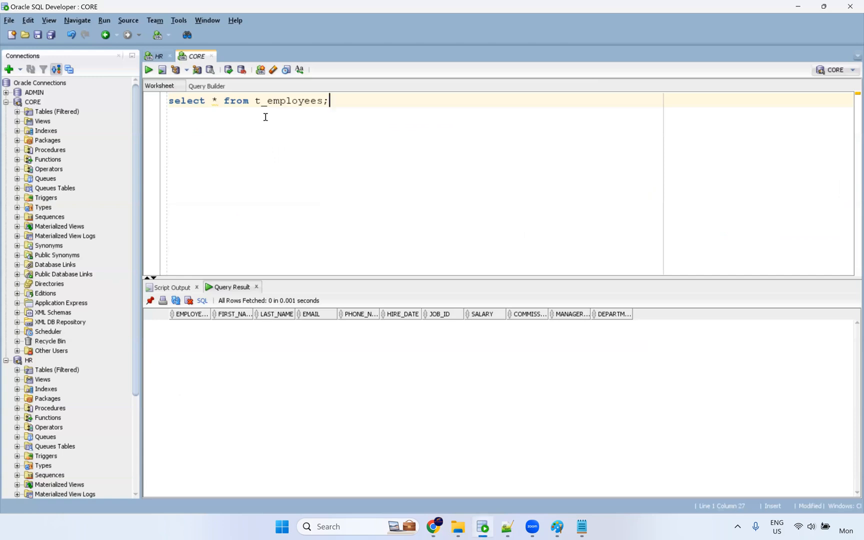
pyautogui.click(242, 100)
pyautogui.hotkey('ctrl', 'Return')
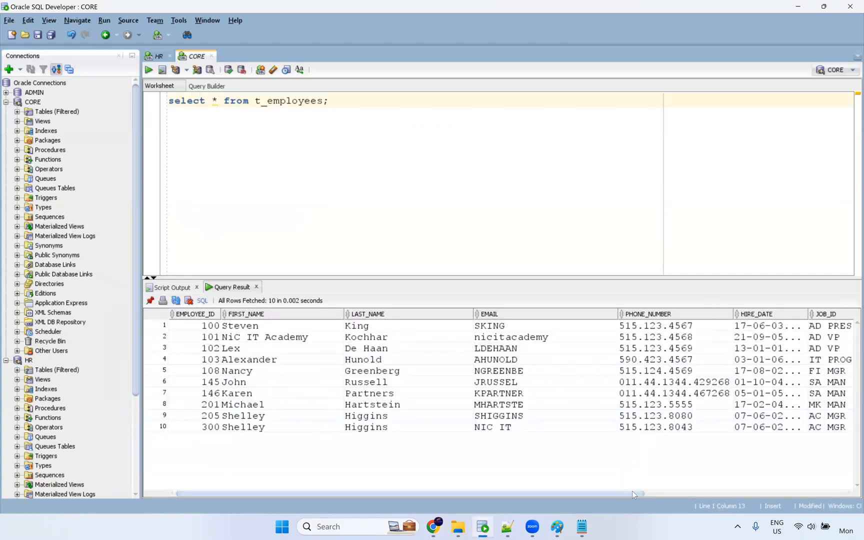
pyautogui.click(825, 492)
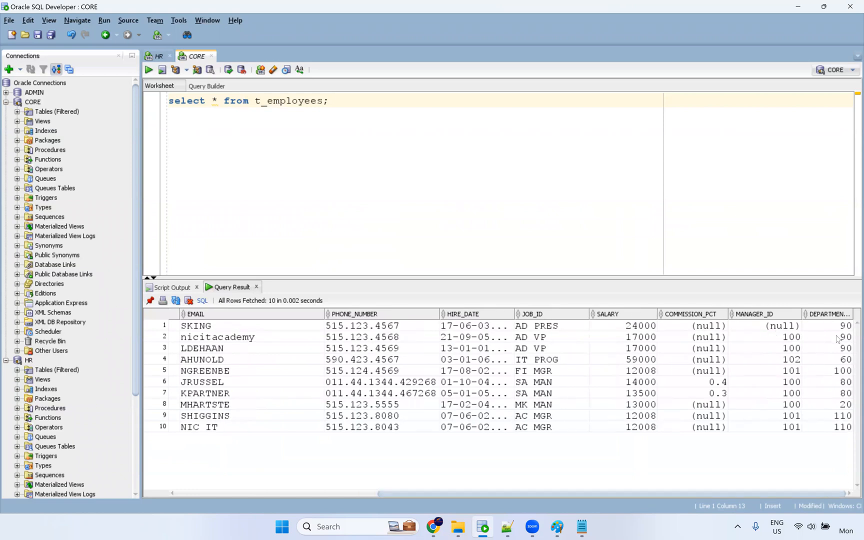
pyautogui.moveTo(609, 493); pyautogui.dragTo(360, 523)
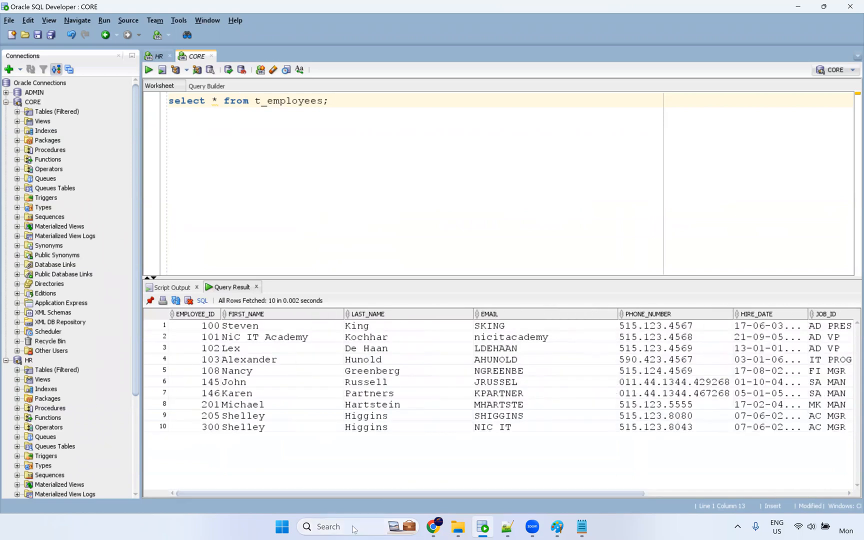
pyautogui.click(430, 524)
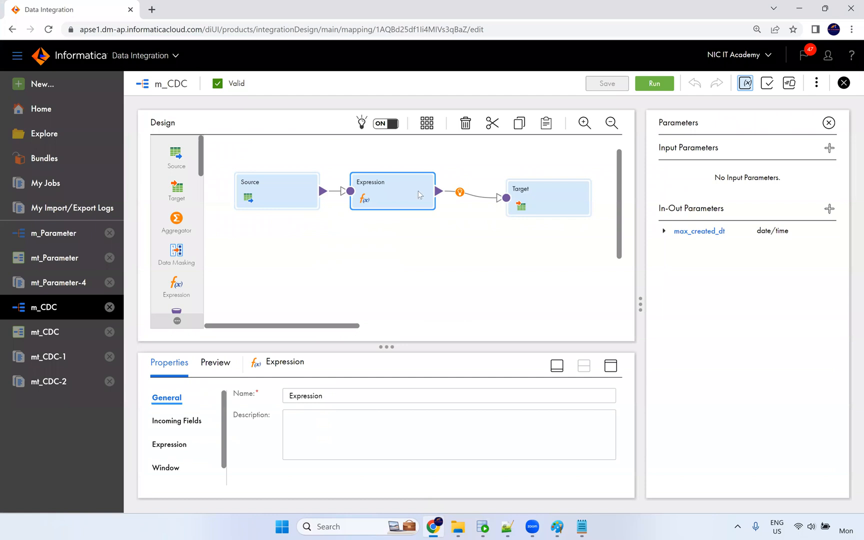
# Read $$max_created_dt = 02/17/2023 07:56:26 in run mt_CDC-3, then view the mt_CDC task details.
pyautogui.click(50, 331)
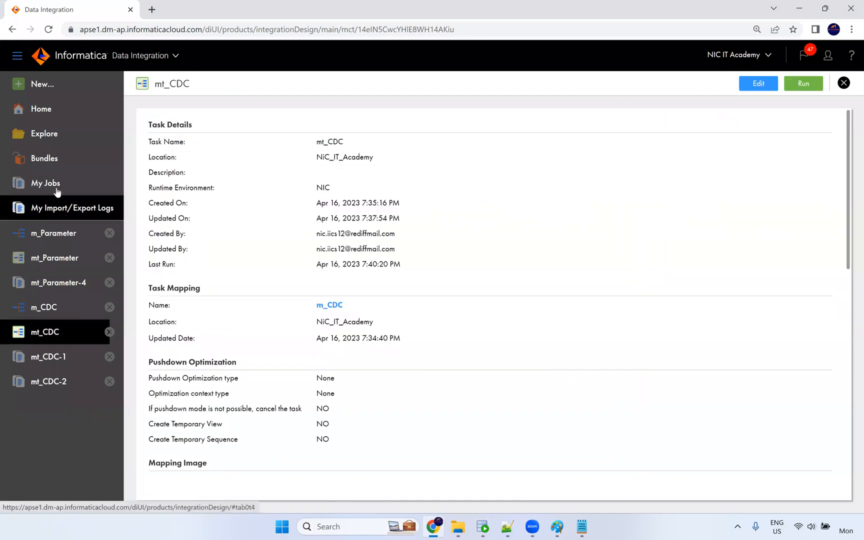
pyautogui.click(75, 189)
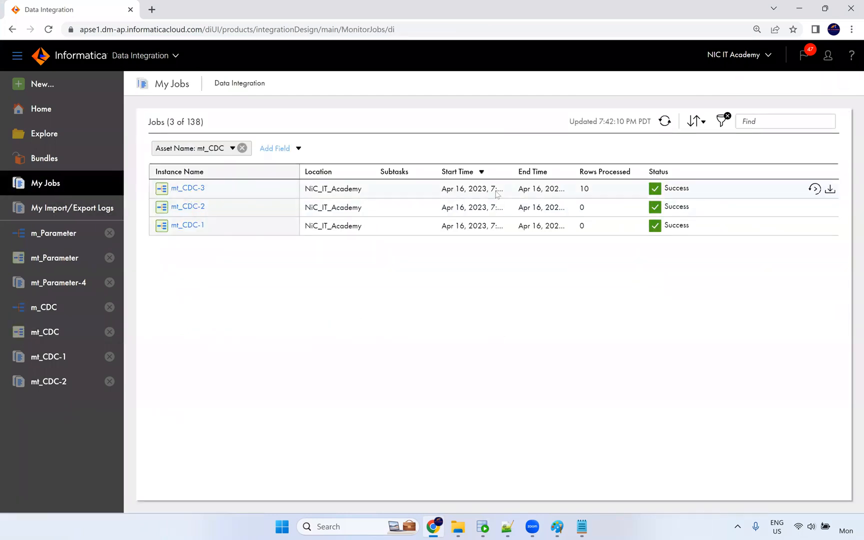
pyautogui.click(192, 189)
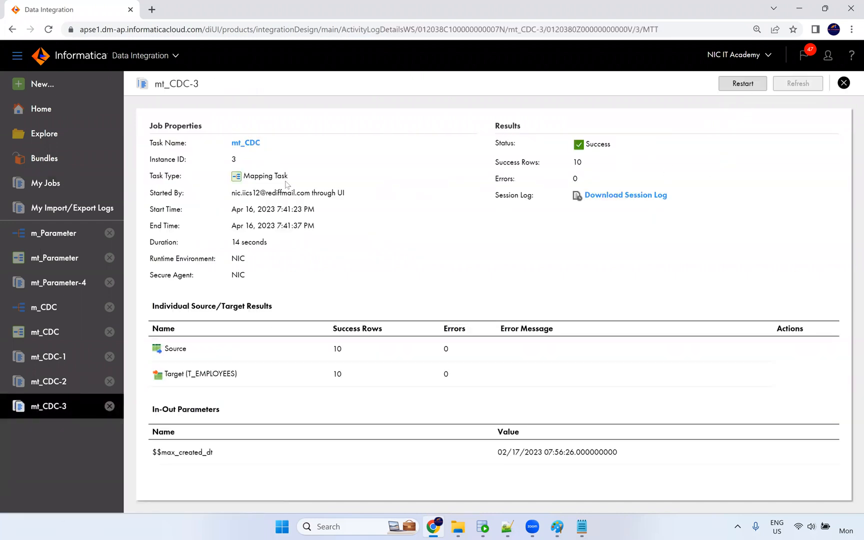
pyautogui.click(245, 143)
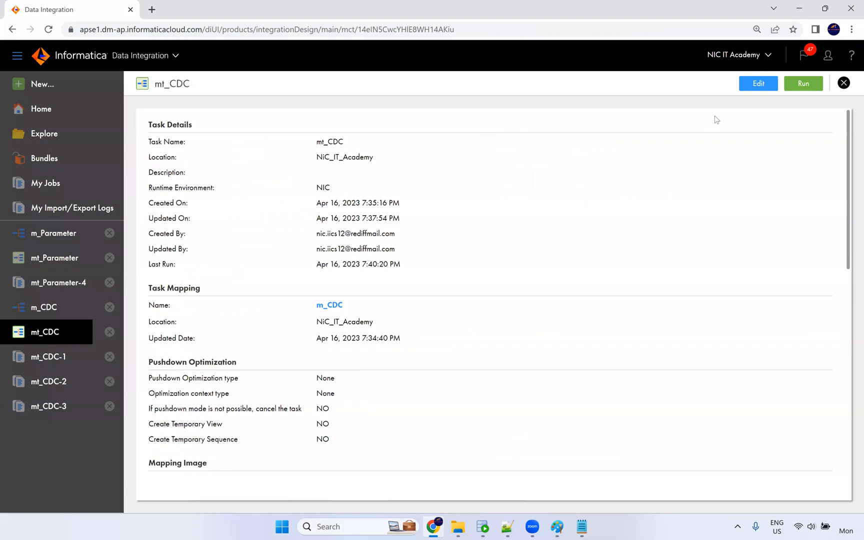
pyautogui.scroll(-10, 548, 259)
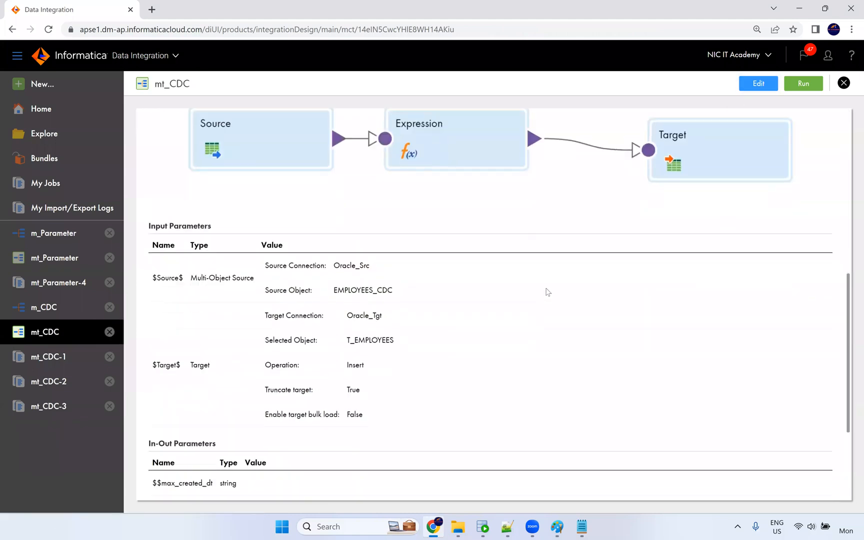
pyautogui.scroll(5, 365, 392)
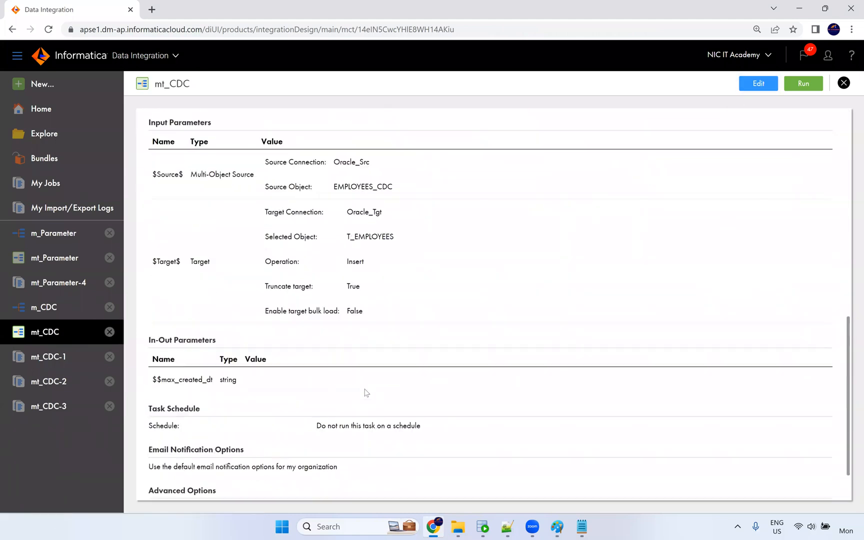
pyautogui.scroll(4, 365, 385)
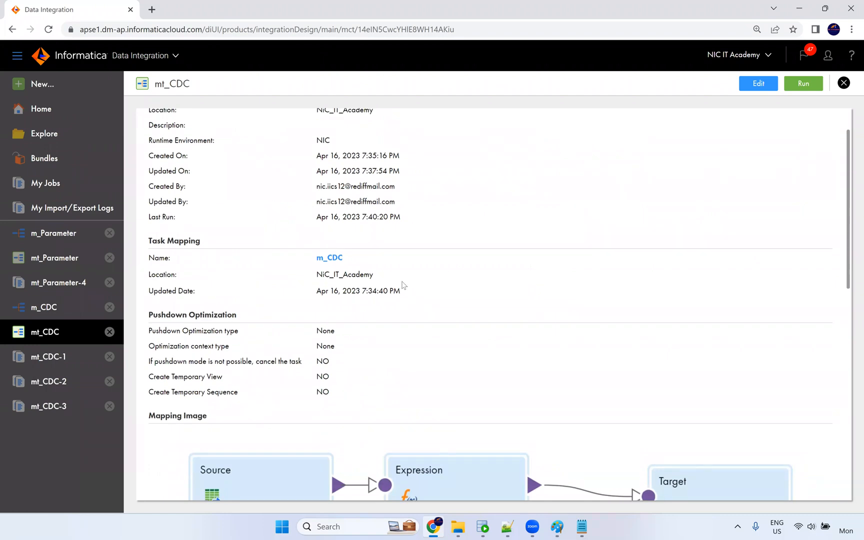
pyautogui.scroll(1, 657, 170)
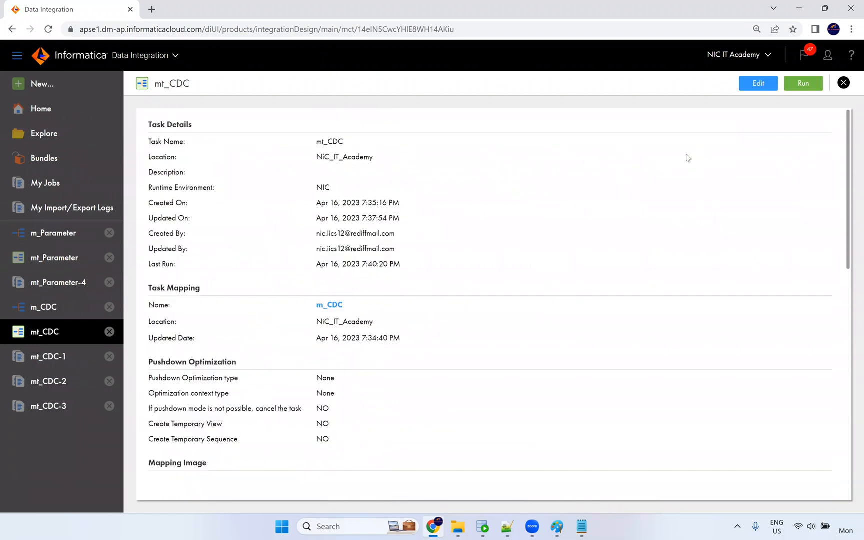
# Highlight the stored max_created_dt date and time in mt_CDC's in-out parameters step.
pyautogui.click(756, 86)
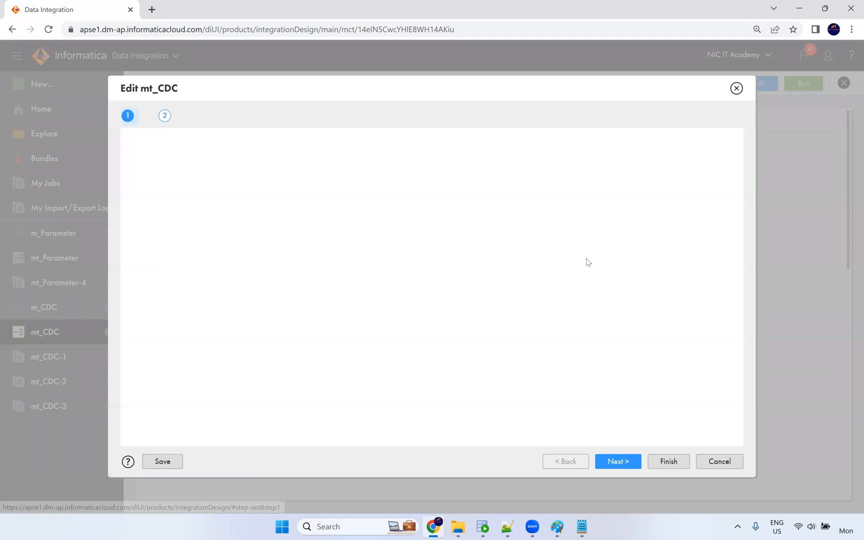
pyautogui.click(625, 462)
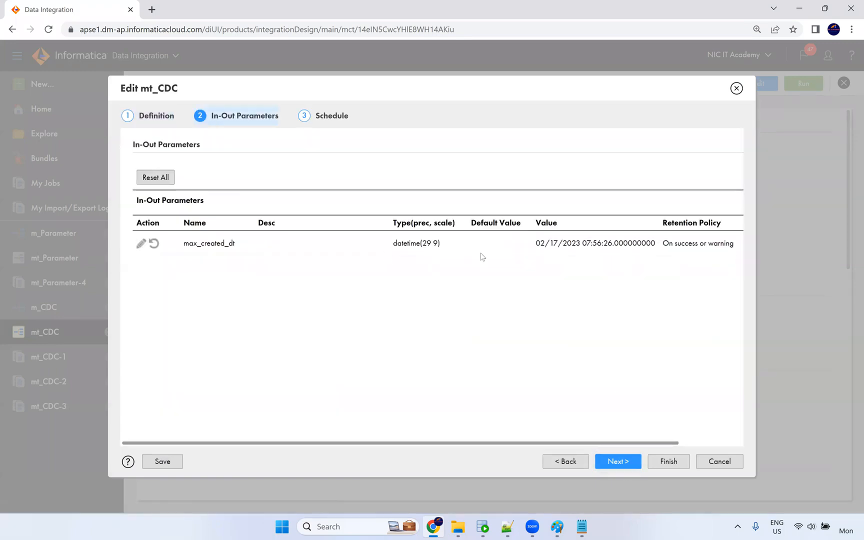
pyautogui.moveTo(537, 243); pyautogui.dragTo(611, 246)
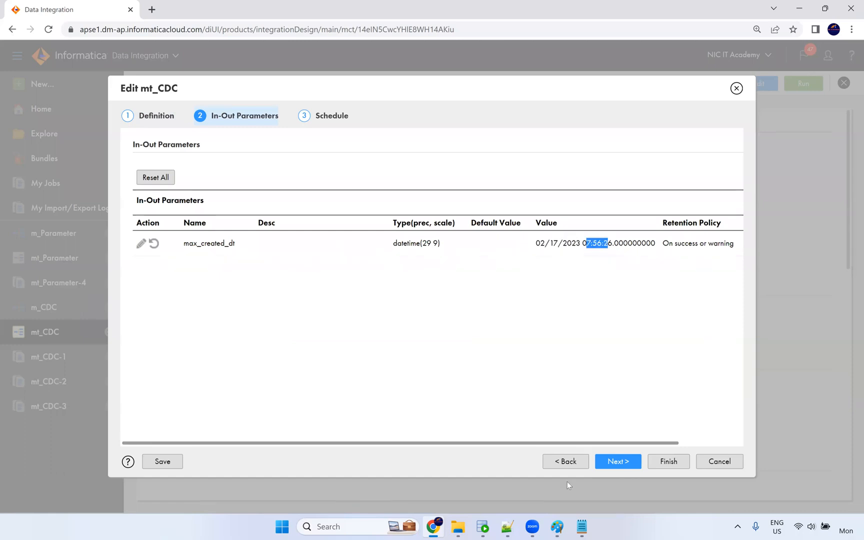
pyautogui.click(483, 527)
pyautogui.click(156, 56)
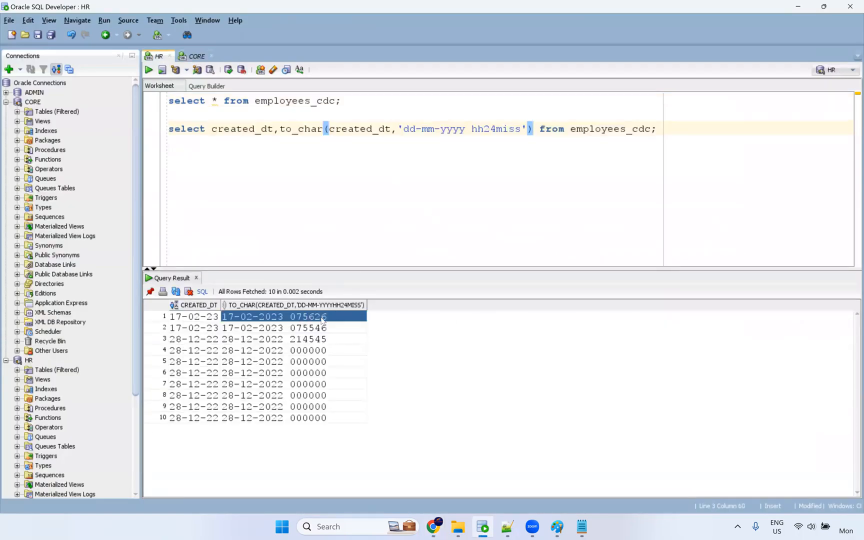
pyautogui.hotkey('alt', 'Tab')
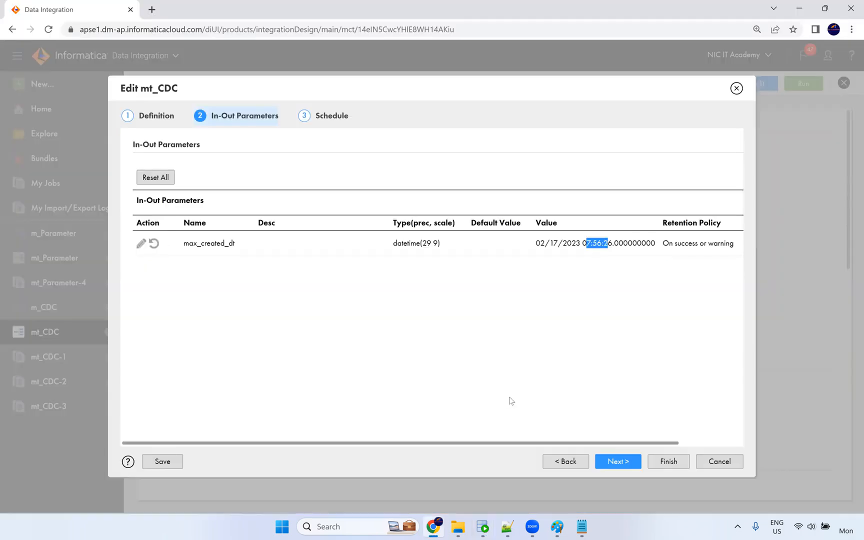
pyautogui.click(593, 244)
pyautogui.moveTo(603, 244); pyautogui.dragTo(663, 245)
# Compare it with SQL Developer's created dates, cancel the editor unchanged, and start run mt_CDC-4.
pyautogui.hotkey('alt', 'Tab')
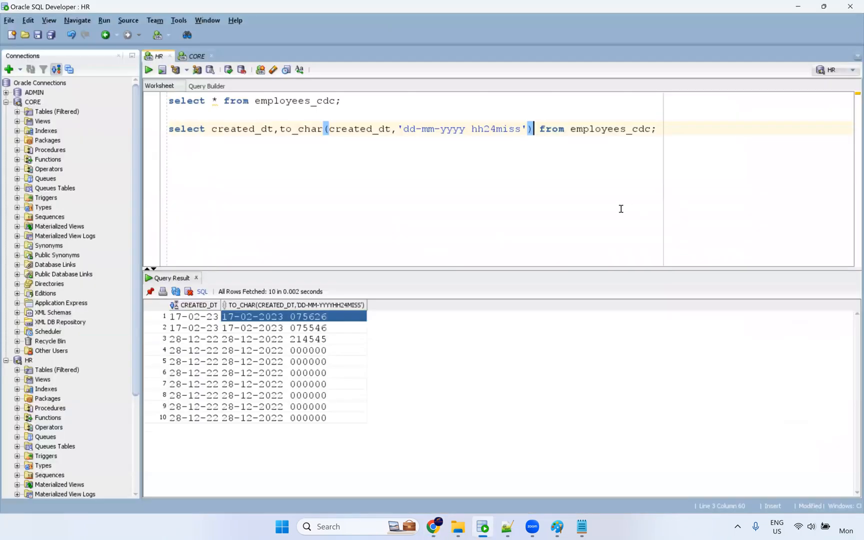
pyautogui.hotkey('alt', 'Tab')
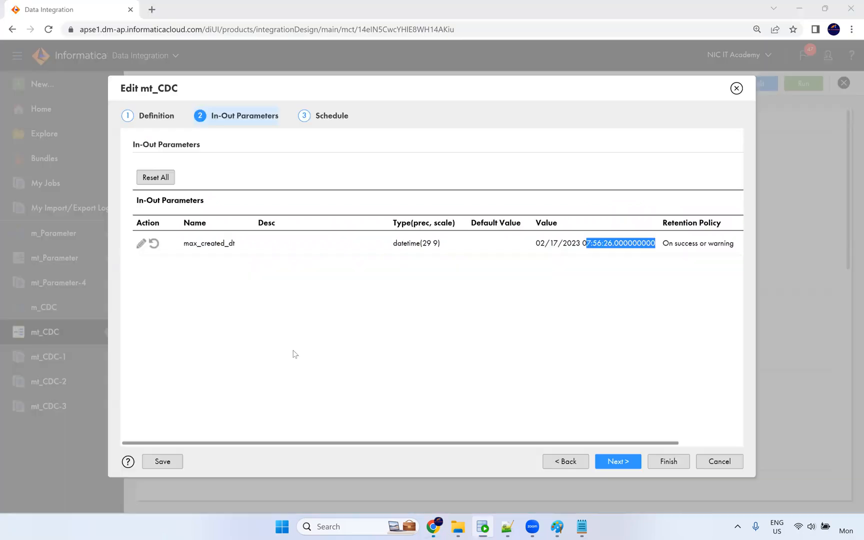
pyautogui.click(730, 463)
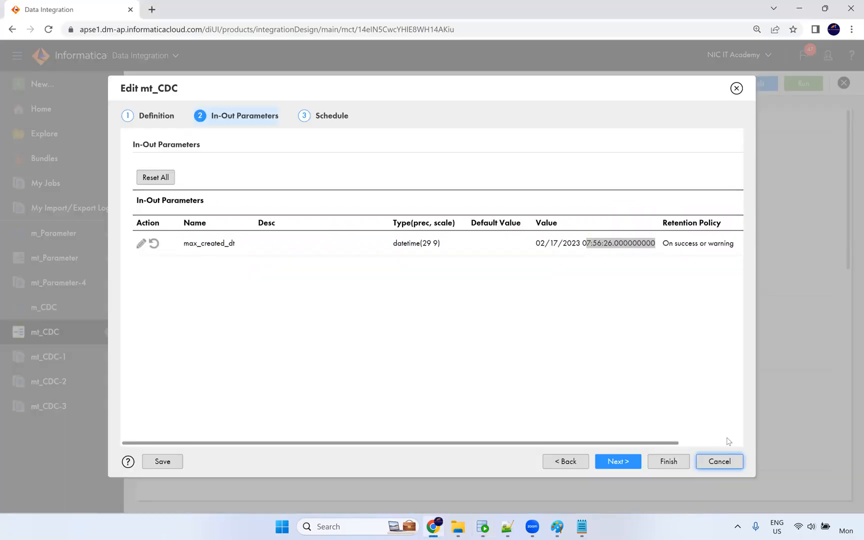
pyautogui.click(804, 85)
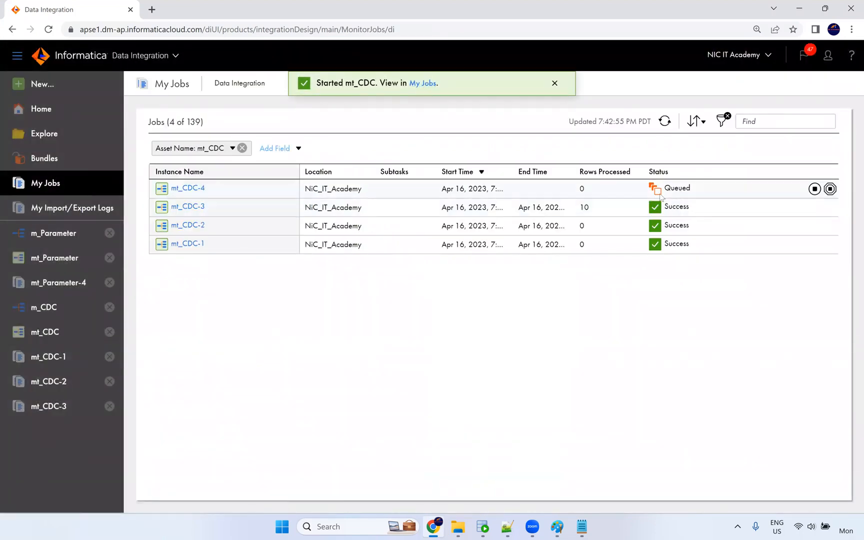
# Refresh My Jobs to confirm mt_CDC-4 succeeded with 0 rows, unlike mt_CDC-3's 10 rows.
pyautogui.moveTo(590, 210); pyautogui.dragTo(576, 208)
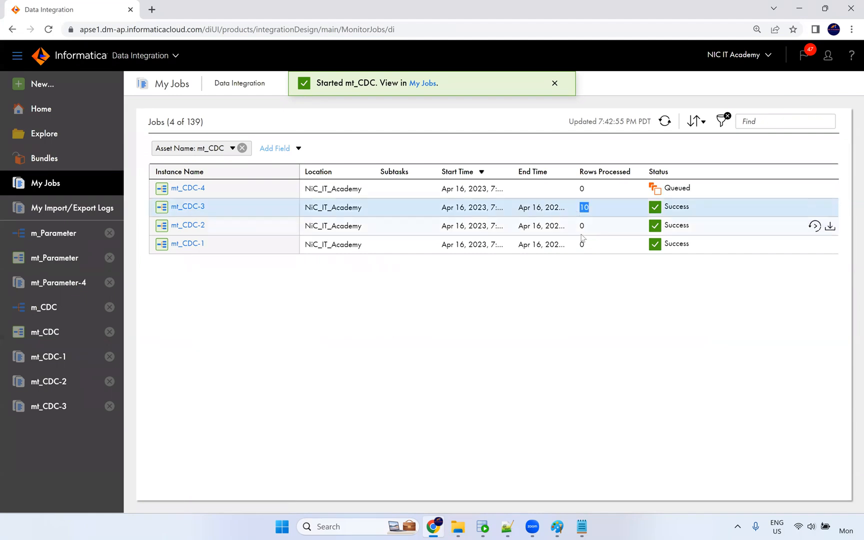
pyautogui.click(665, 122)
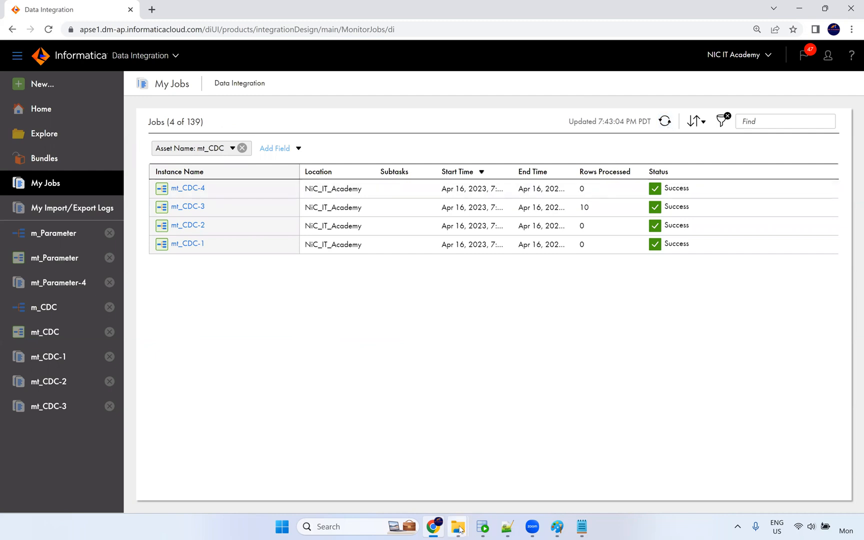
# In Oracle SQL Developer, run select * from employees_cdc to list the table's rows.
pyautogui.click(483, 526)
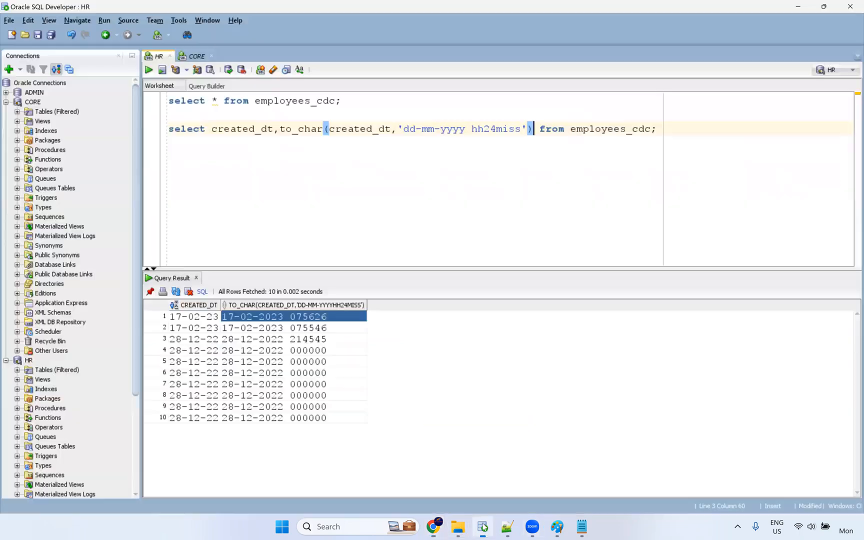
pyautogui.click(220, 102)
pyautogui.hotkey('ctrl', 'Return')
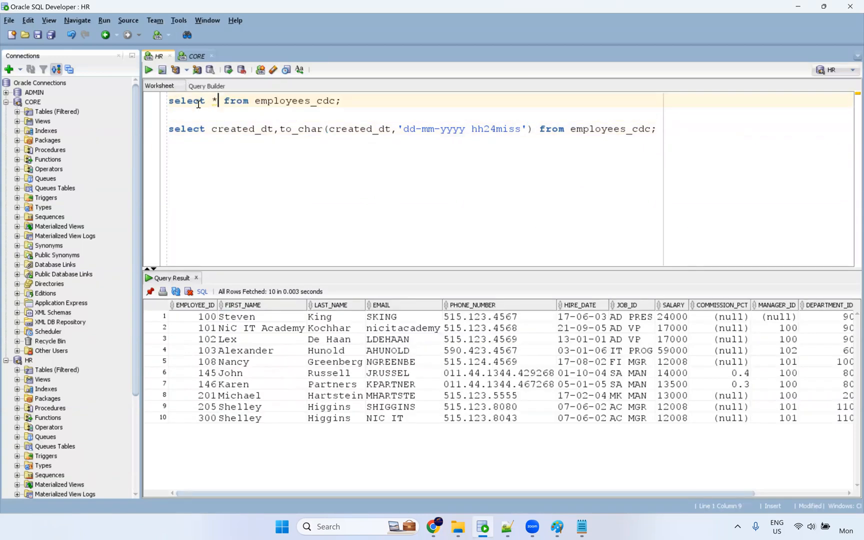
# Open the HR table EMPLOYEES_CDC on its Data tab and select row 10, employee 300.
pyautogui.click(6, 102)
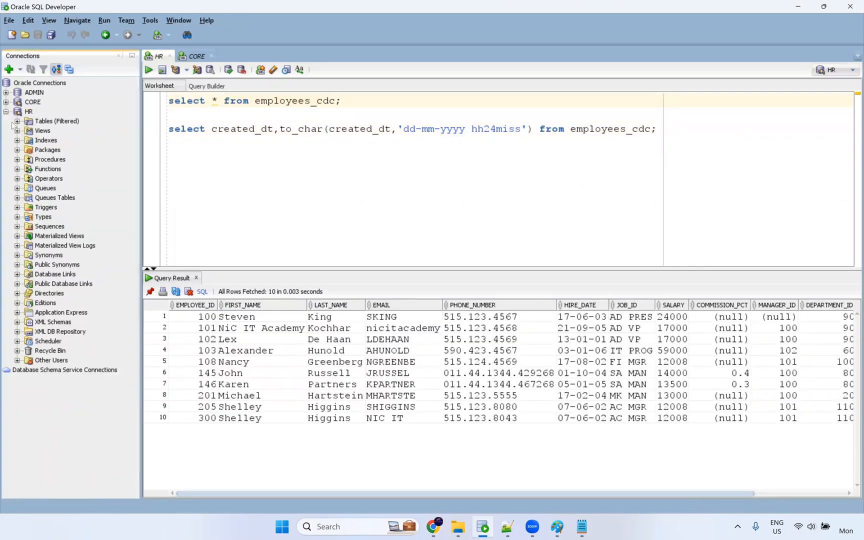
pyautogui.click(17, 121)
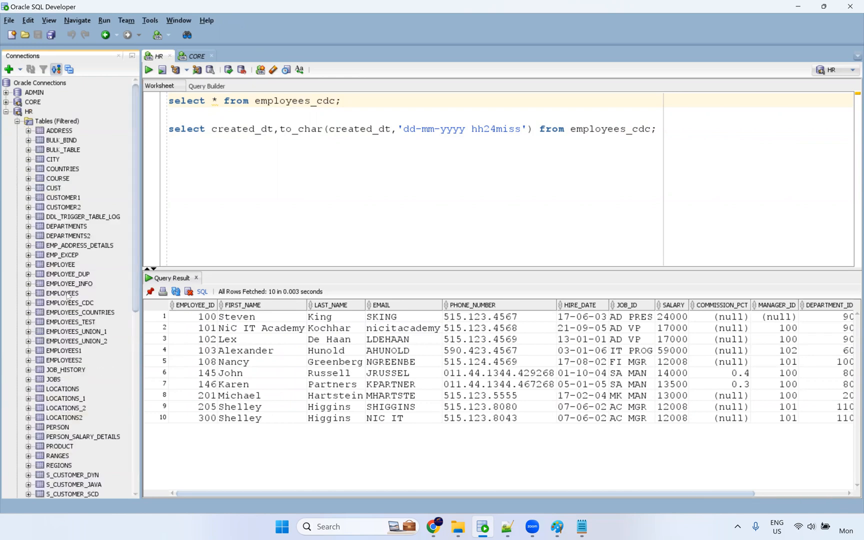
pyautogui.doubleClick(84, 303)
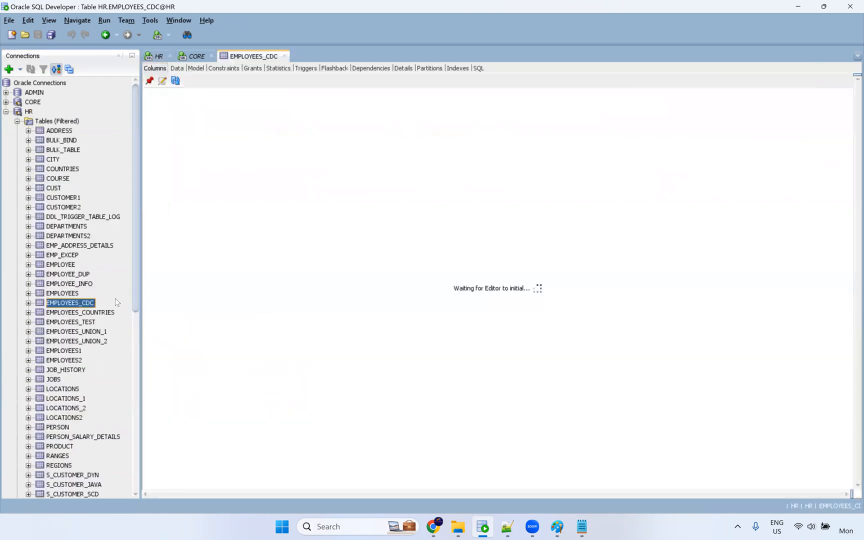
pyautogui.click(177, 69)
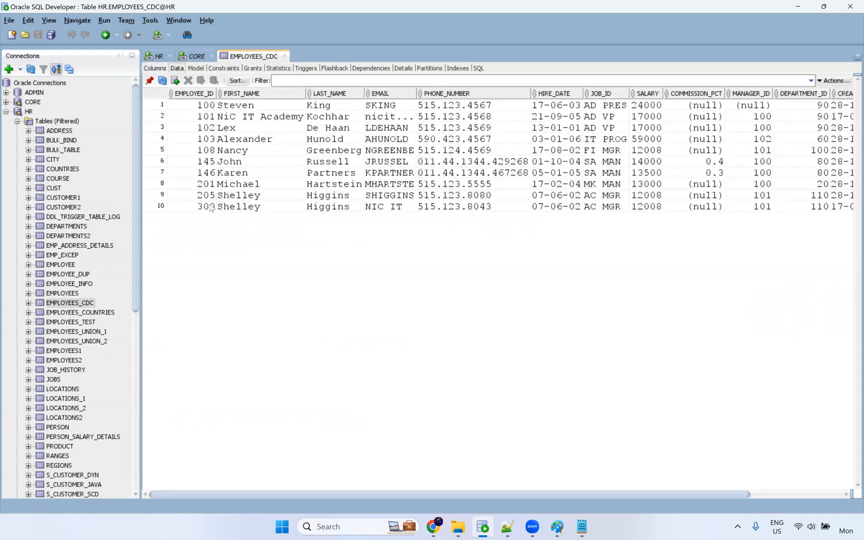
pyautogui.moveTo(210, 210); pyautogui.dragTo(574, 213)
pyautogui.moveTo(844, 212); pyautogui.dragTo(852, 214)
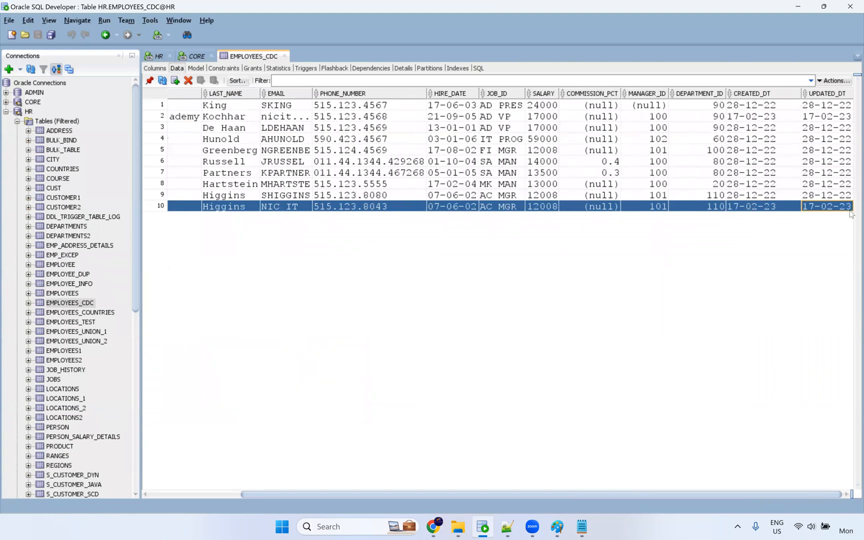
pyautogui.moveTo(580, 495); pyautogui.dragTo(488, 495)
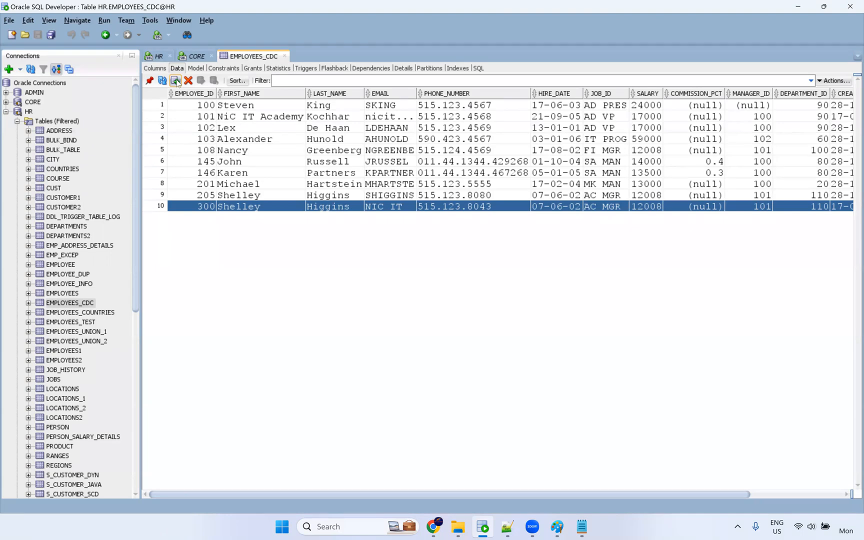
# Paste two copies of employee 300 and give them EMPLOYEE_IDs 301 and 302.
pyautogui.hotkey('ctrl', 'v')
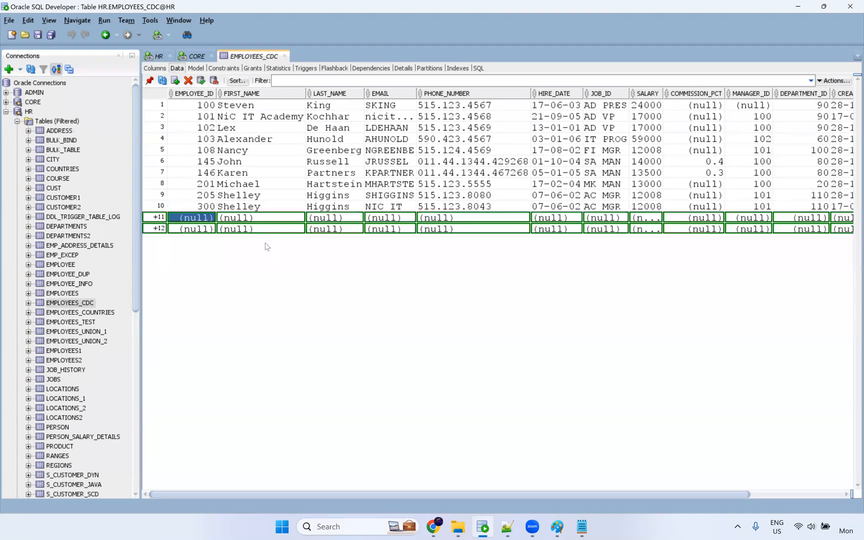
pyautogui.doubleClick(210, 219)
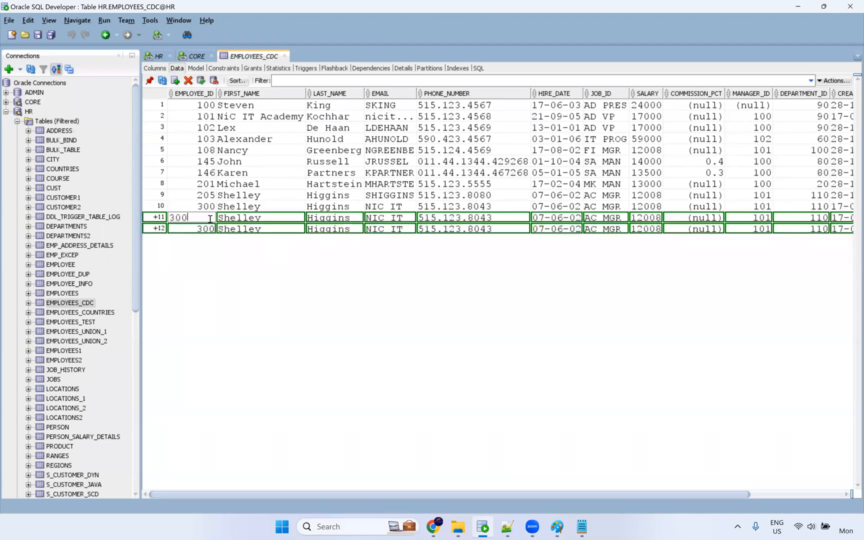
pyautogui.write('1')
pyautogui.doubleClick(207, 229)
pyautogui.moveTo(196, 229); pyautogui.dragTo(176, 229)
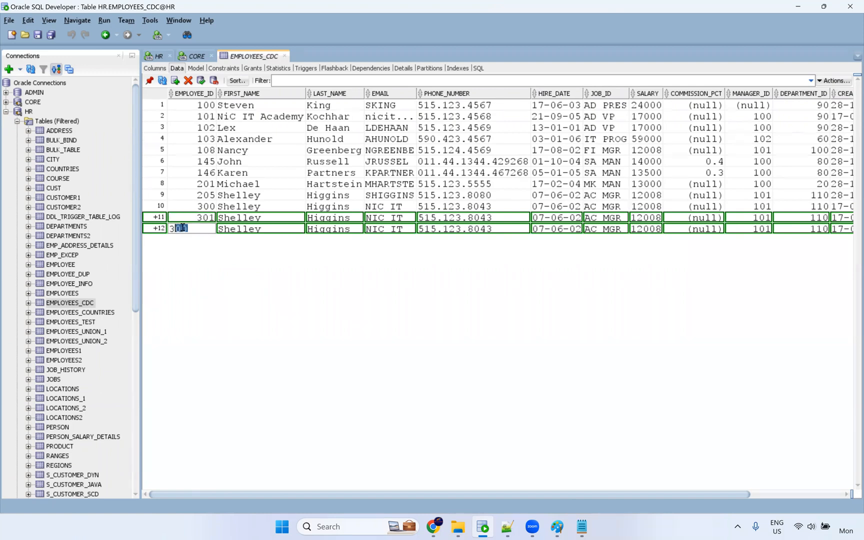
pyautogui.write('02')
pyautogui.press('Return')
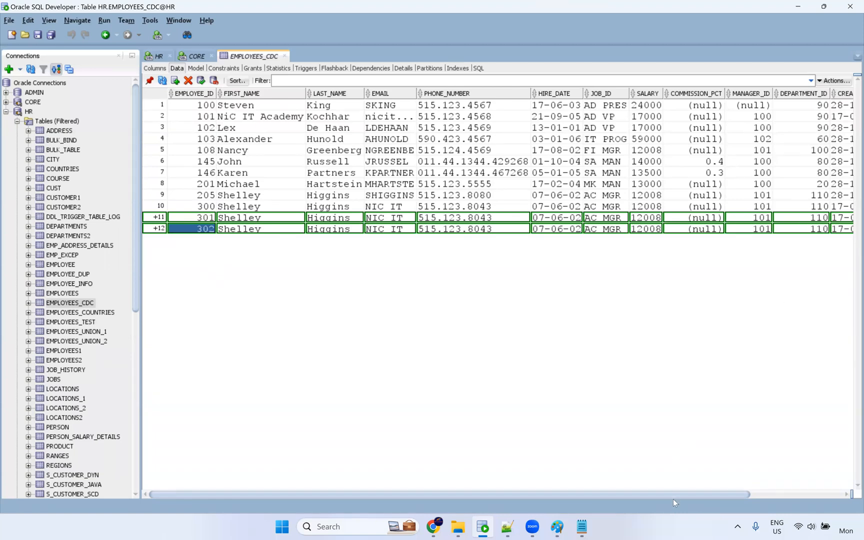
# Set both new rows' CREATED_DT to the current date, 17-04-23.
pyautogui.moveTo(675, 494); pyautogui.dragTo(792, 235)
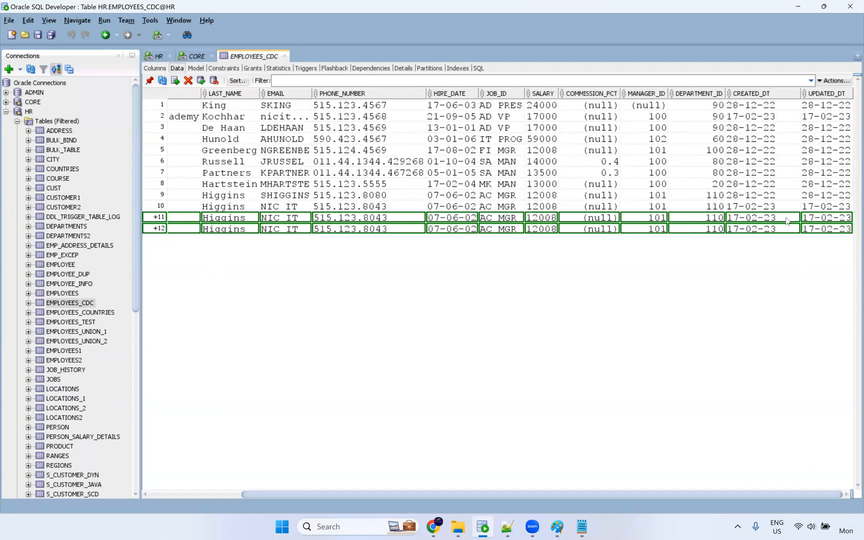
pyautogui.click(788, 220)
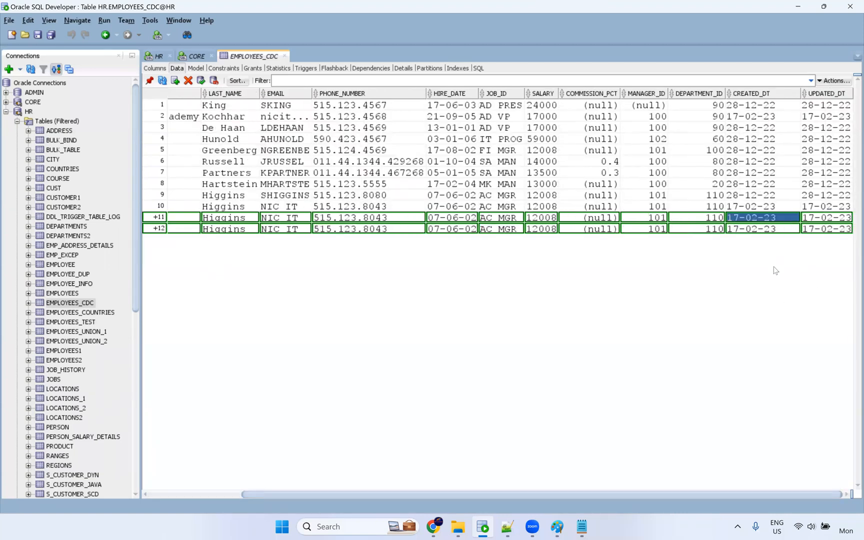
pyautogui.click(795, 219)
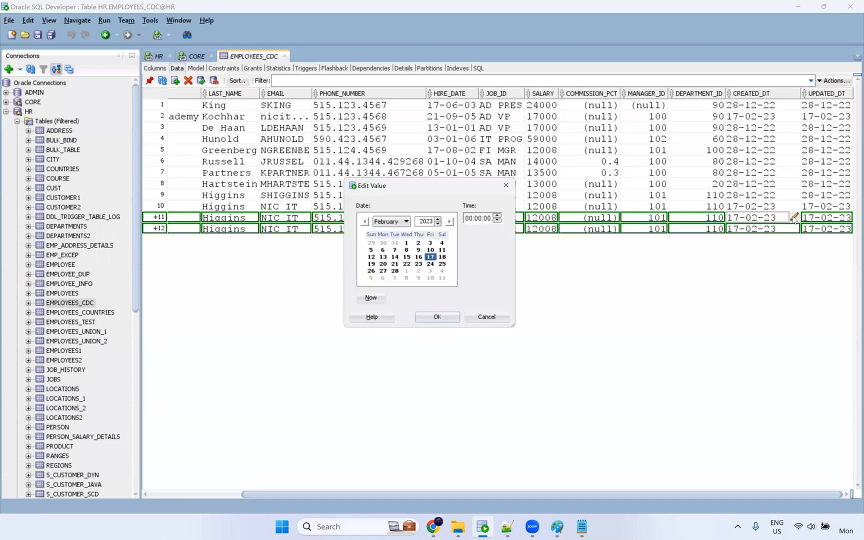
pyautogui.click(371, 302)
pyautogui.click(455, 320)
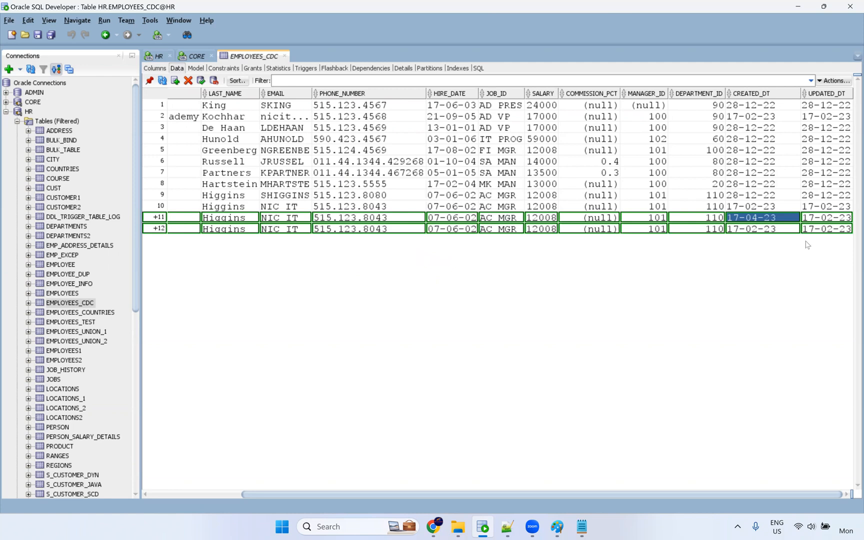
pyautogui.click(792, 229)
pyautogui.click(794, 229)
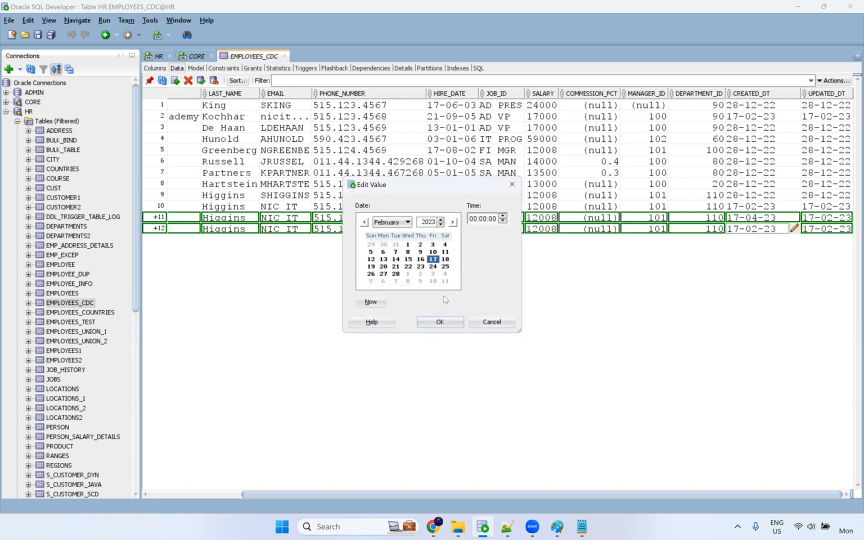
pyautogui.click(371, 301)
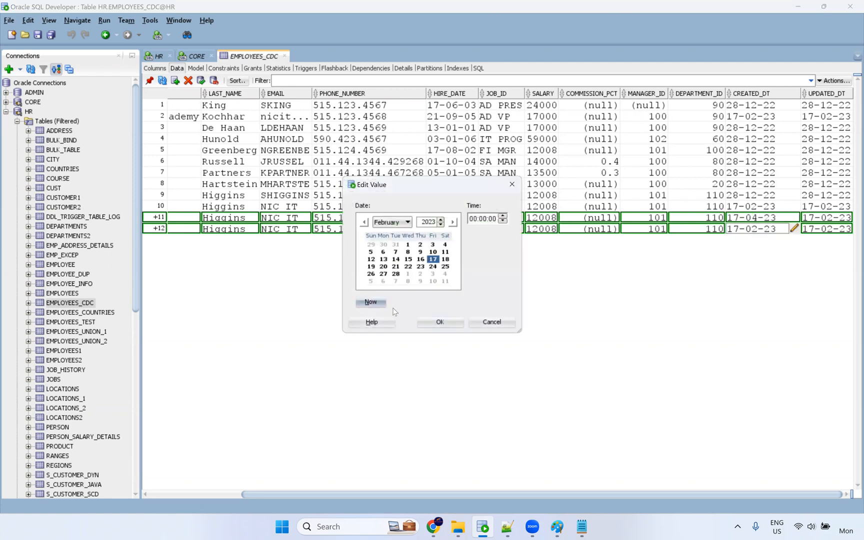
pyautogui.click(443, 319)
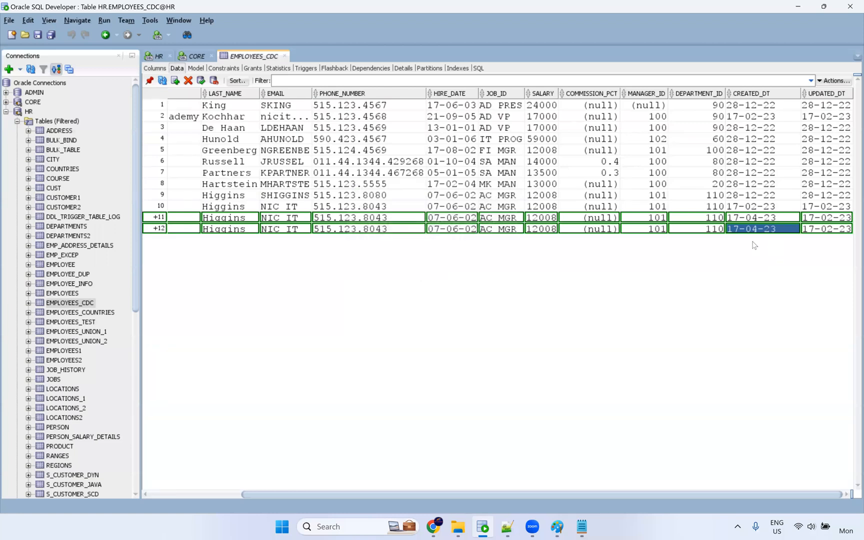
# Commit the two inserted EMPLOYEES_CDC rows.
pyautogui.click(201, 80)
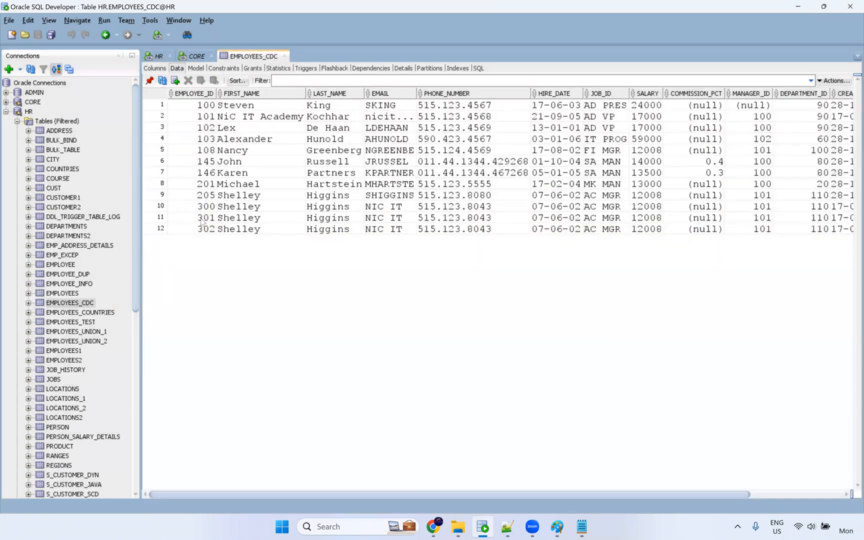
pyautogui.moveTo(203, 223); pyautogui.dragTo(847, 242)
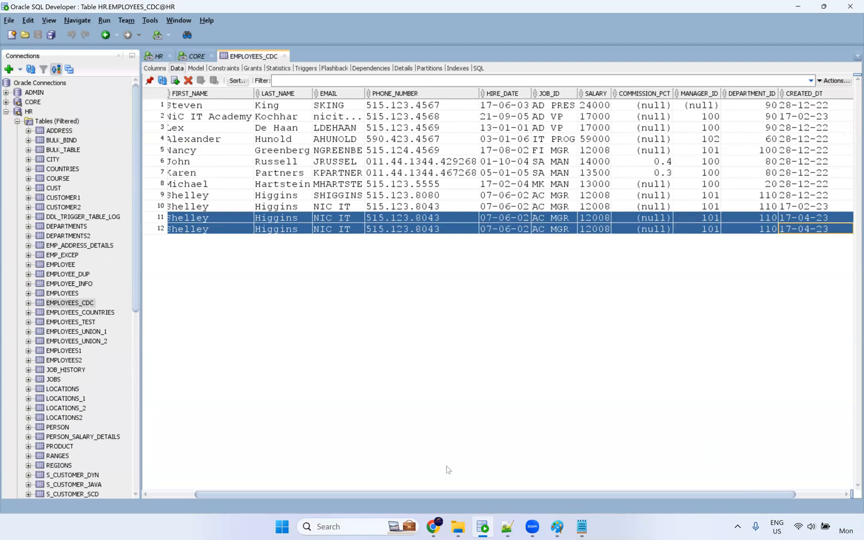
pyautogui.click(433, 527)
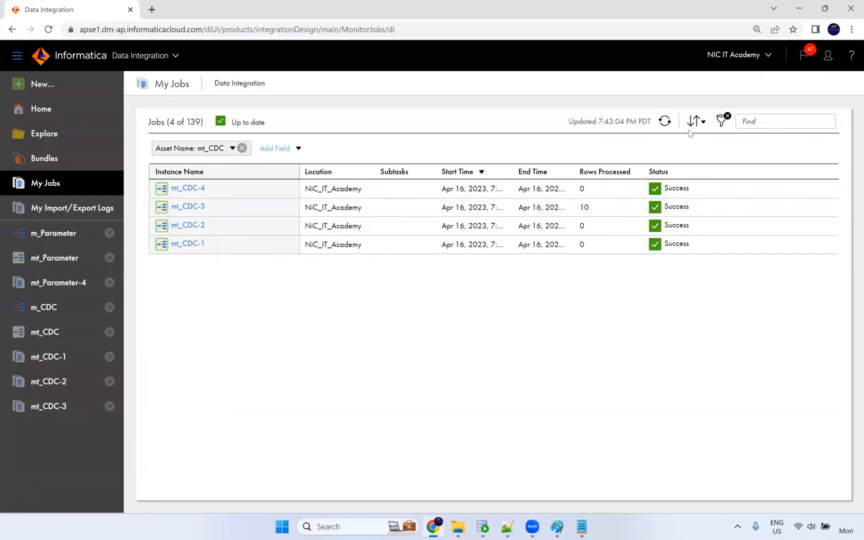
# Restart the latest mt_CDC job and confirm it, starting run mt_CDC-5.
pyautogui.click(816, 189)
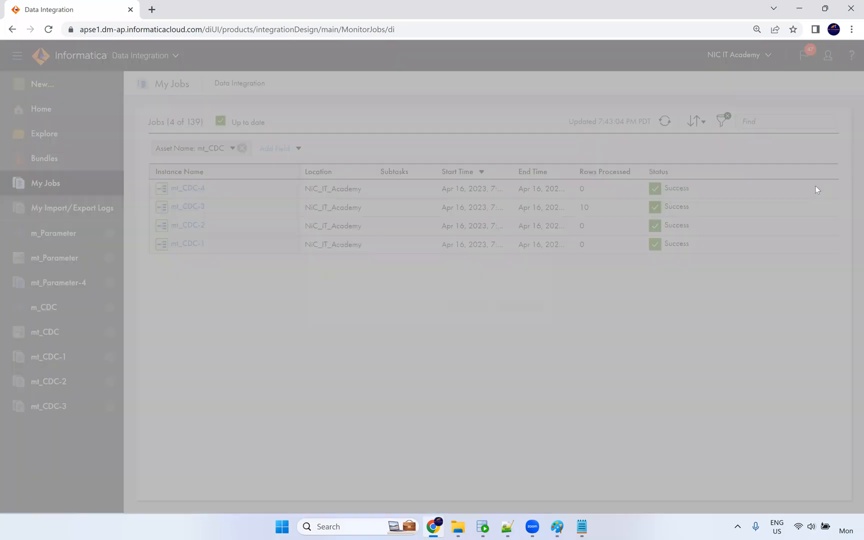
pyautogui.click(467, 305)
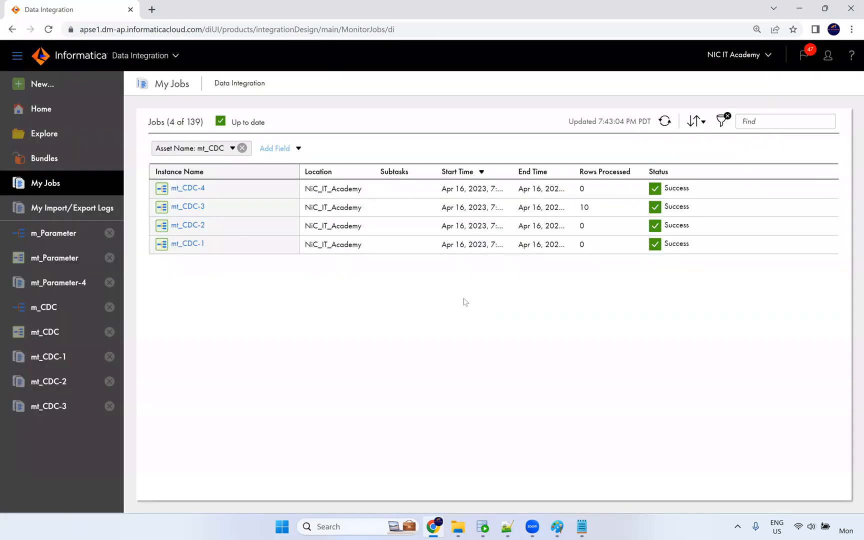
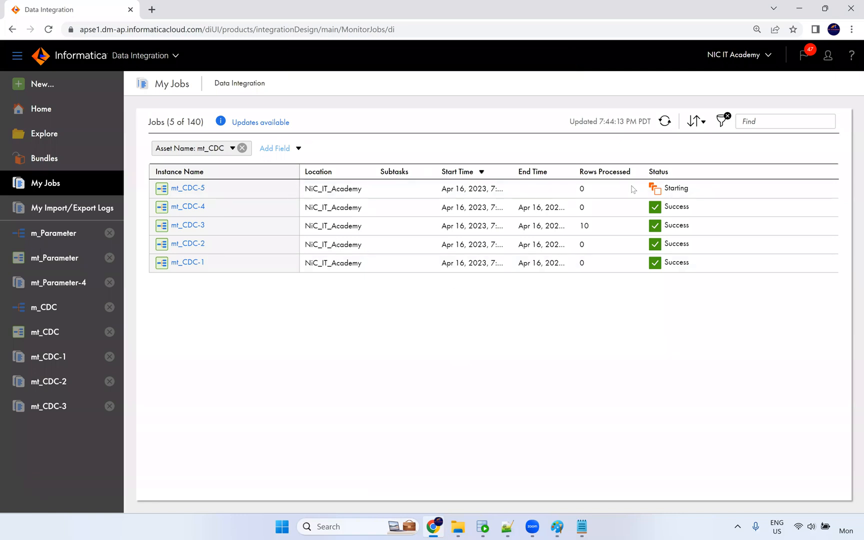
# Refresh My Jobs to see mt_CDC-5 succeed with 2 rows processed, then restart that job.
pyautogui.click(665, 122)
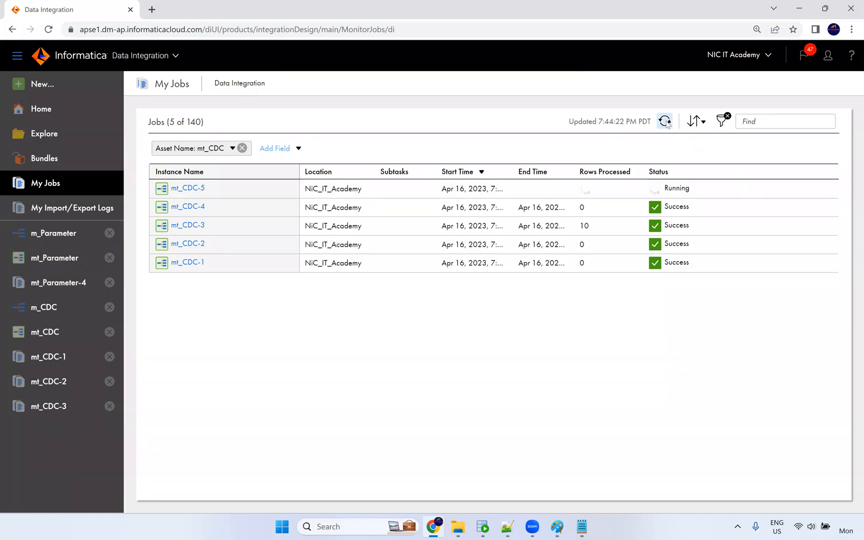
pyautogui.doubleClick(583, 189)
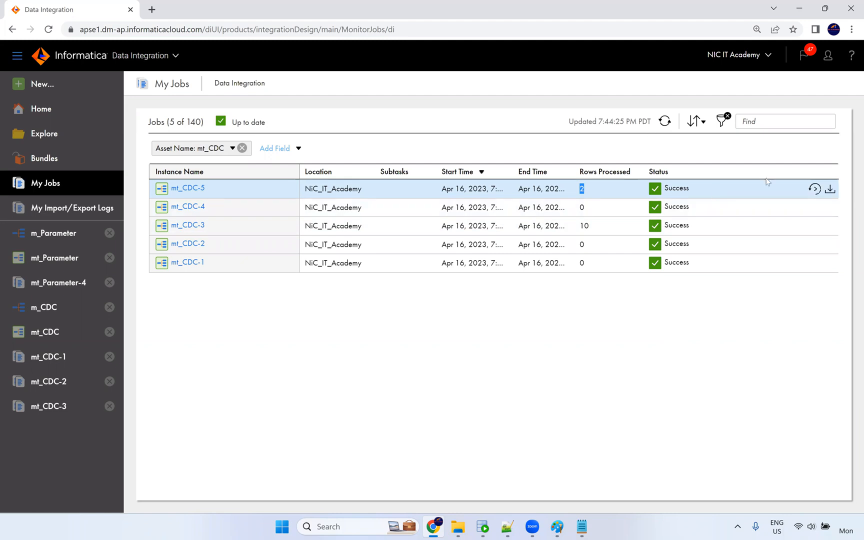
pyautogui.click(815, 189)
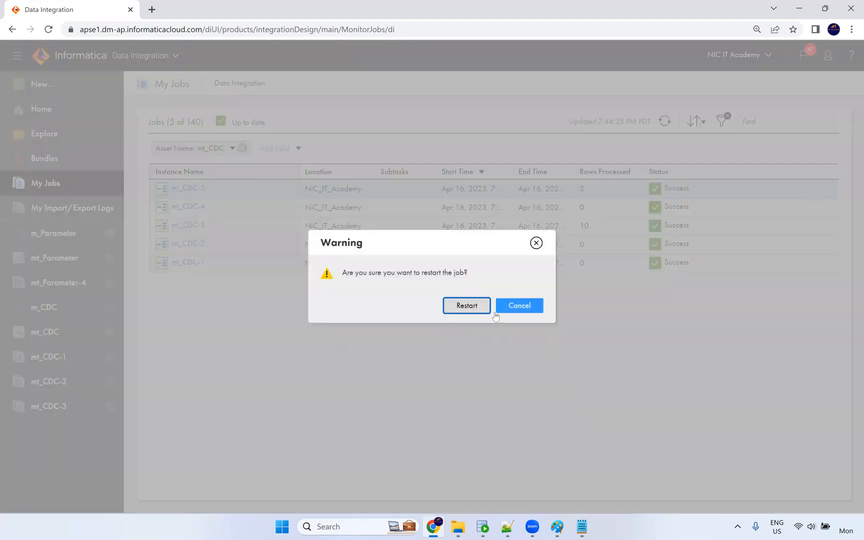
pyautogui.click(466, 306)
pyautogui.click(483, 527)
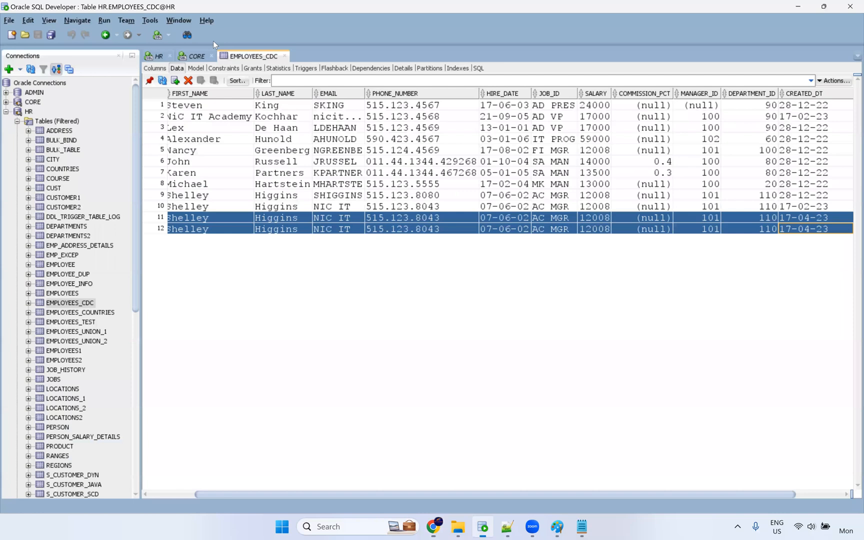
# Rerun the t_employees query in the CORE worksheet, which now returns 0 rows.
pyautogui.click(198, 56)
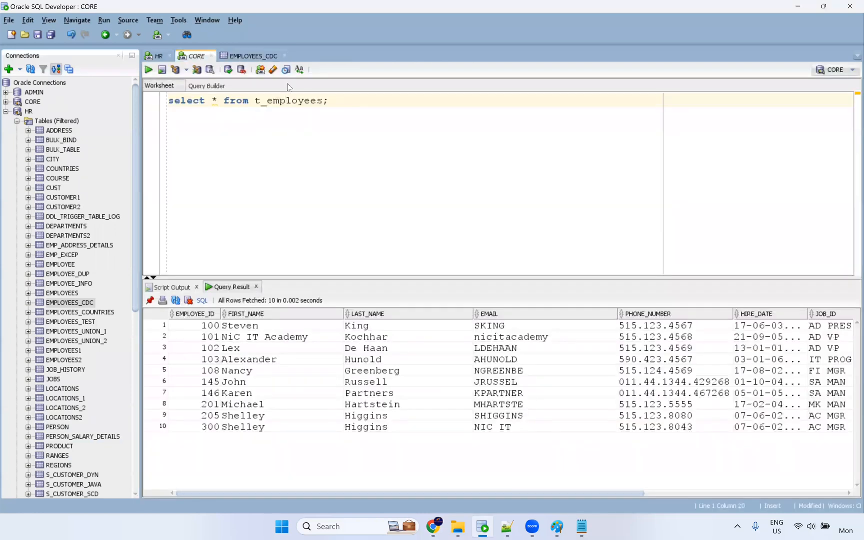
pyautogui.hotkey('ctrl', 'a')
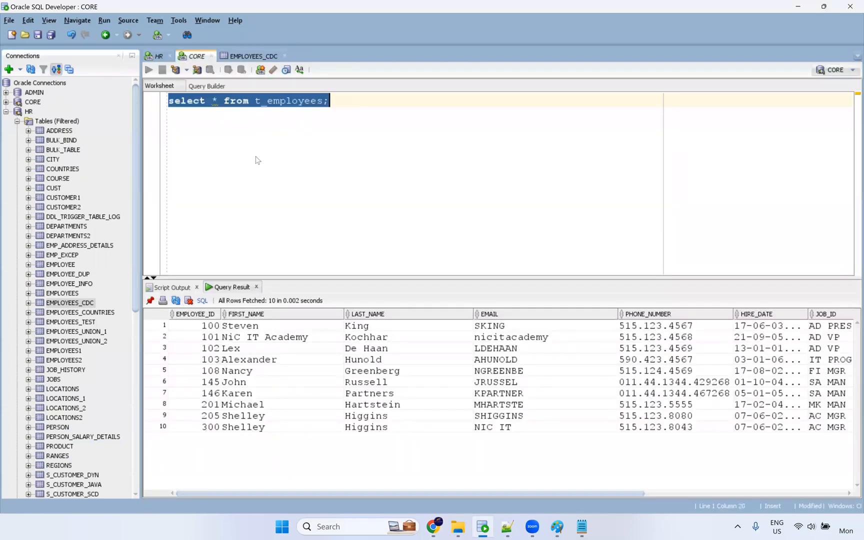
pyautogui.hotkey('ctrl', 'Return')
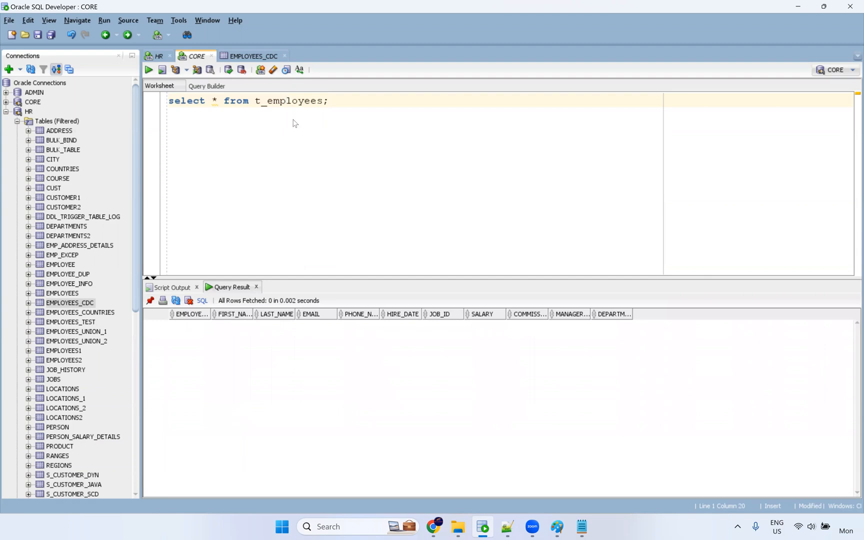
pyautogui.hotkey('ctrl', 'a')
pyautogui.hotkey('ctrl', 'Return')
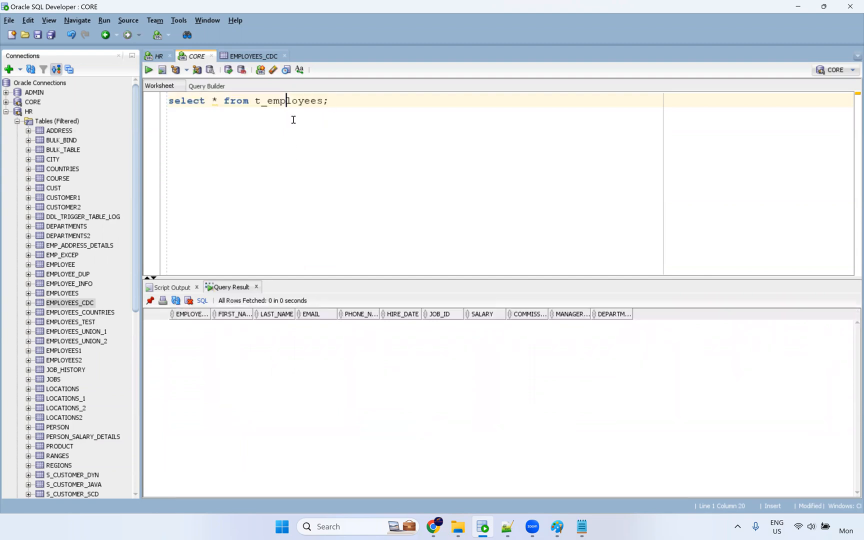
pyautogui.hotkey('alt', 'Tab')
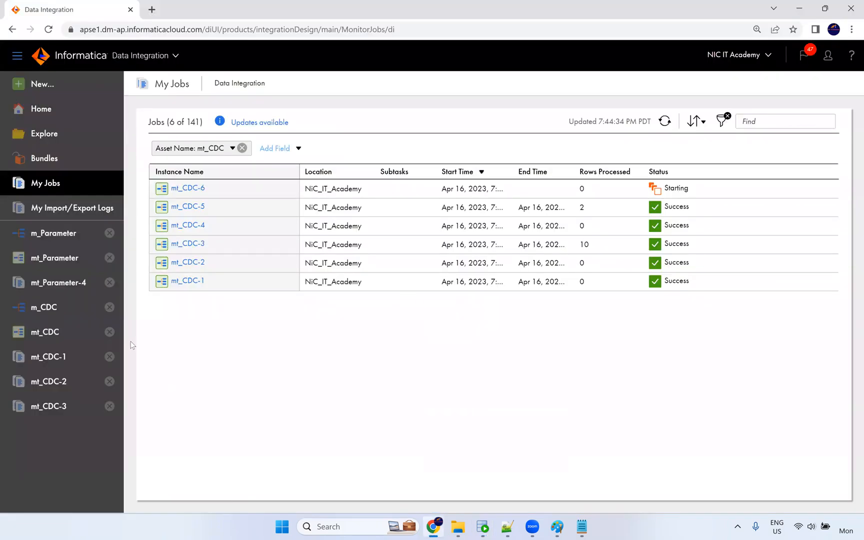
# Check the m_CDC Target's T_EMPLOYEES fields and field mapping, save the mapping, and rerun t_employees.
pyautogui.click(51, 310)
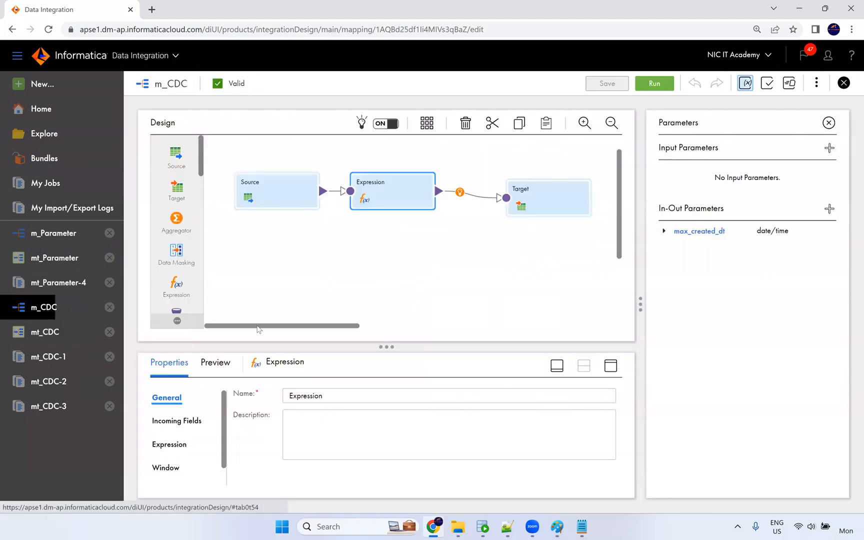
pyautogui.click(524, 195)
pyautogui.click(611, 366)
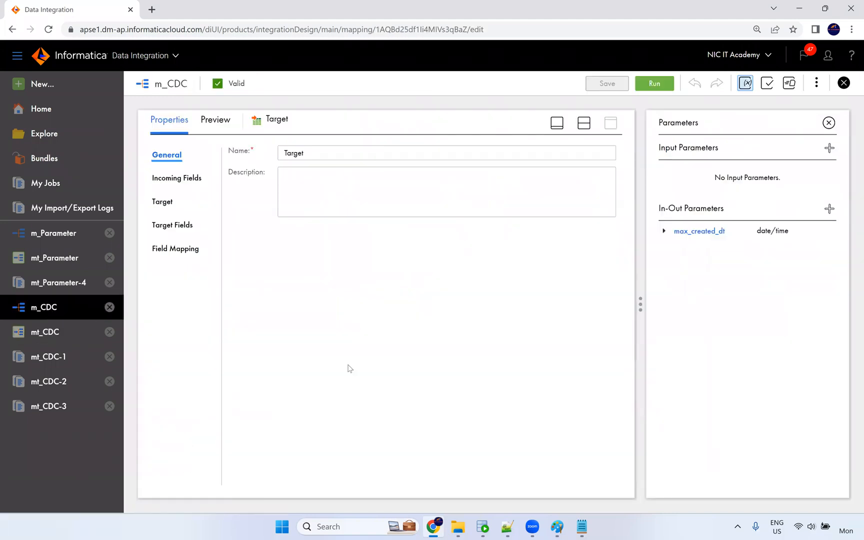
pyautogui.click(181, 225)
pyautogui.click(198, 250)
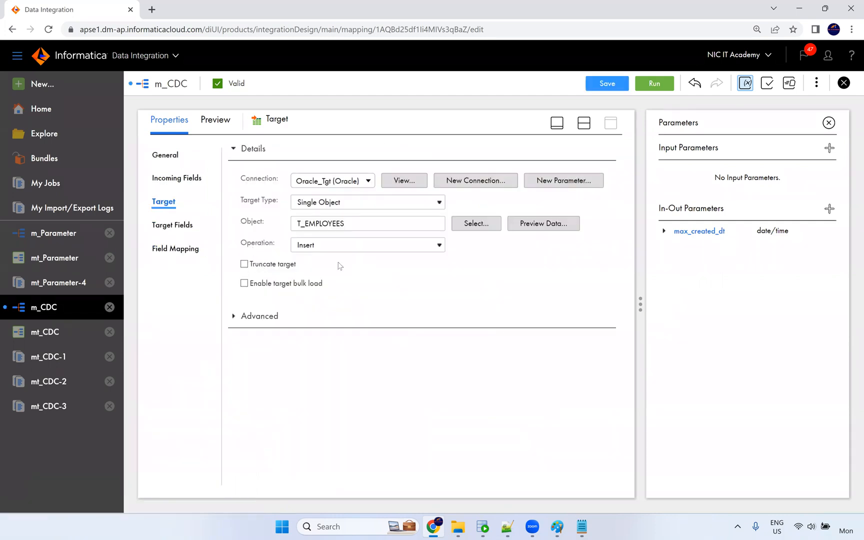
pyautogui.click(606, 84)
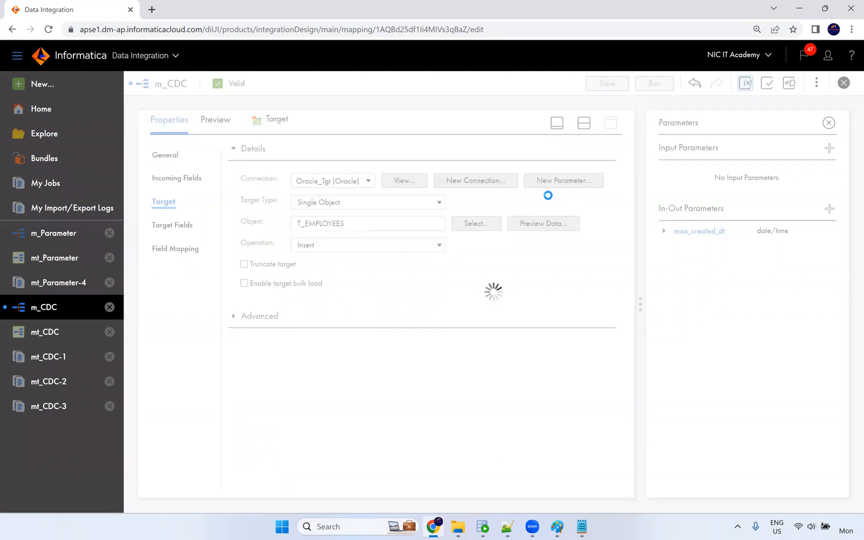
pyautogui.hotkey('alt', 'Tab')
pyautogui.hotkey('ctrl', 'Return')
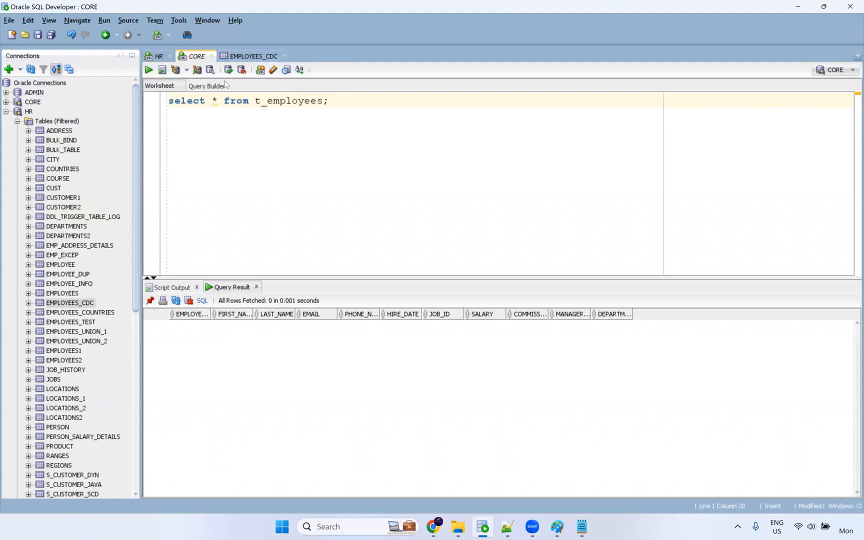
# Set CREATED_DT of EMPLOYEES_CDC rows 11 and 12 to the current 17-04-23 timestamp and commit.
pyautogui.click(252, 55)
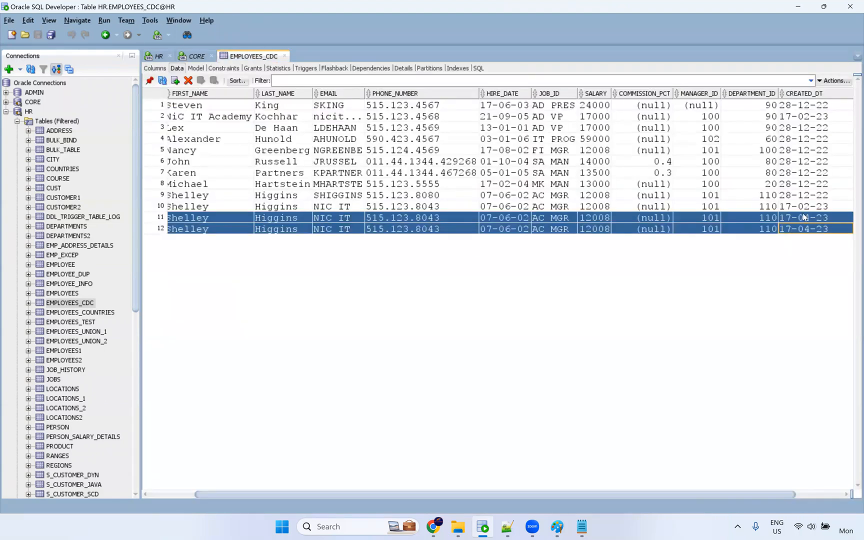
pyautogui.click(833, 216)
pyautogui.click(846, 216)
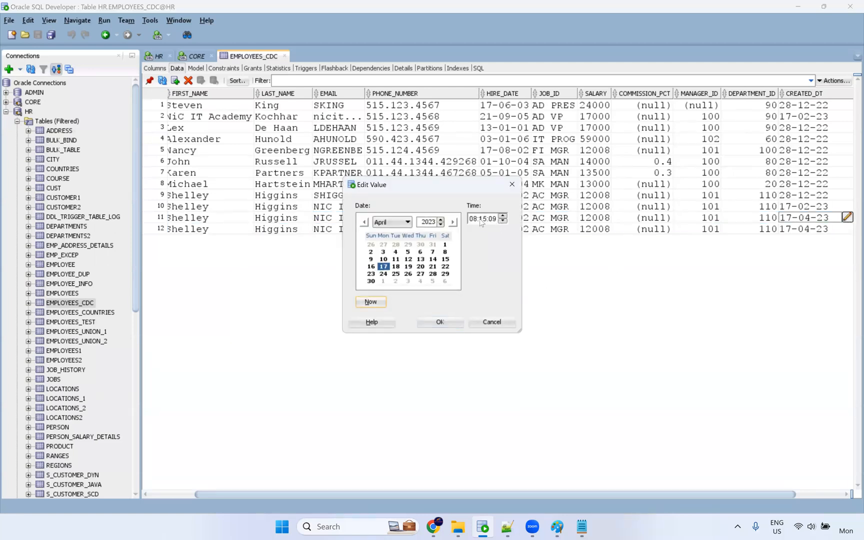
pyautogui.click(441, 322)
pyautogui.click(828, 229)
pyautogui.click(828, 229)
pyautogui.click(846, 228)
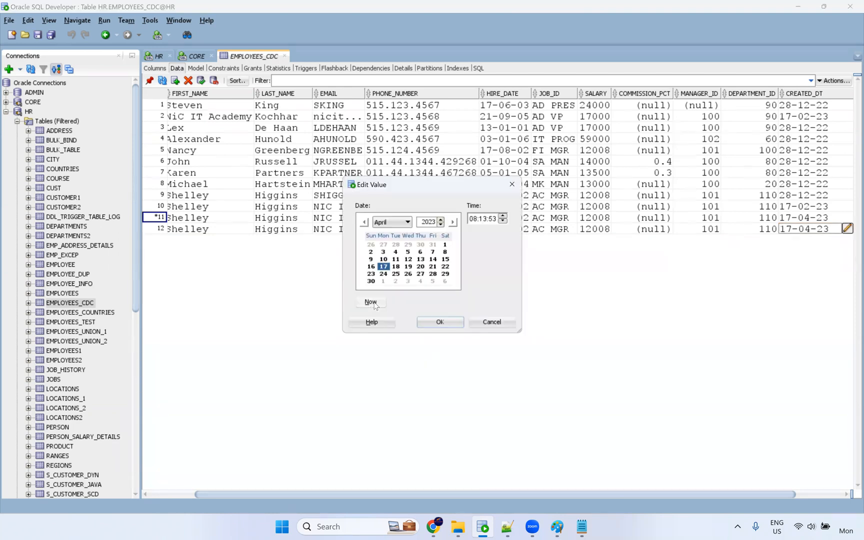
pyautogui.click(443, 321)
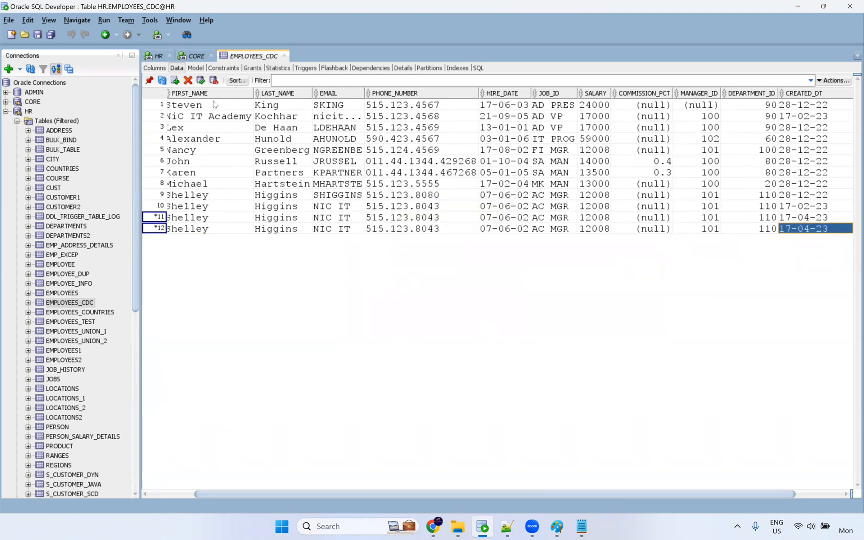
pyautogui.click(201, 80)
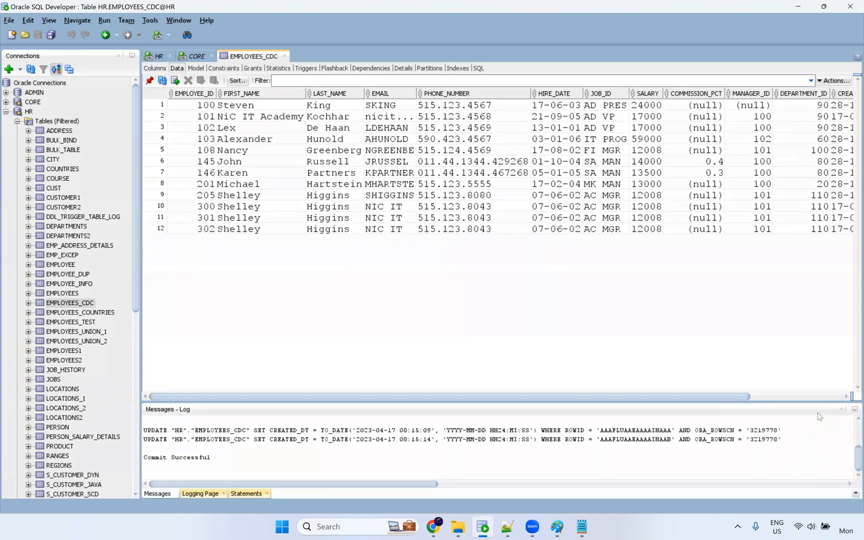
pyautogui.click(841, 409)
# Run the mt_CDC task and confirm job mt_CDC-7 succeeds with 2 rows processed.
pyautogui.hotkey('alt', 'Tab')
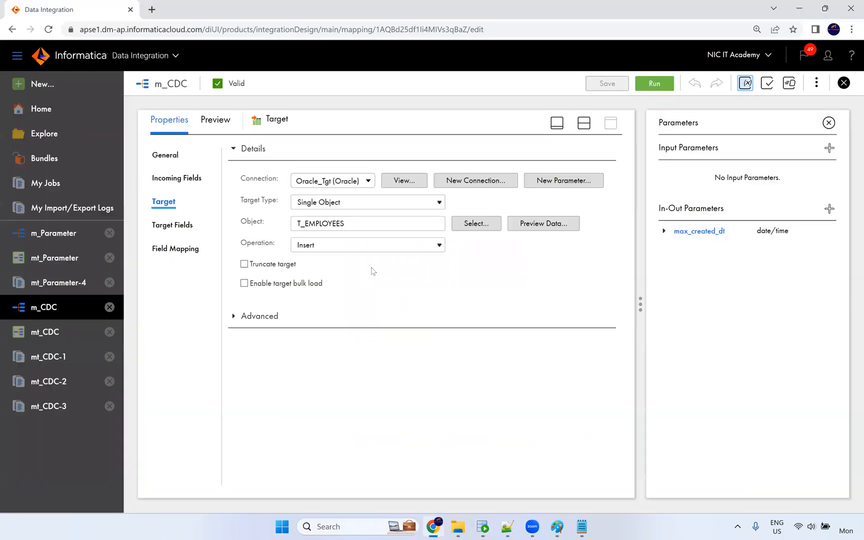
pyautogui.click(58, 335)
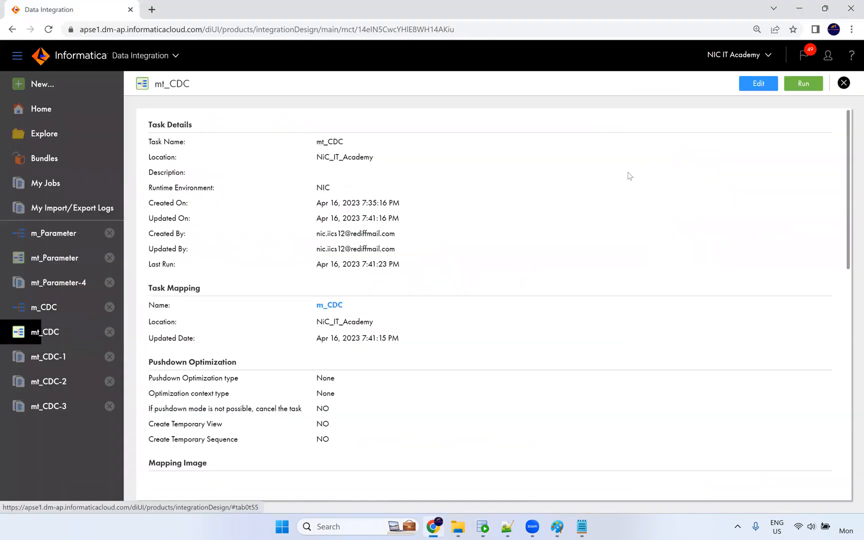
pyautogui.click(802, 91)
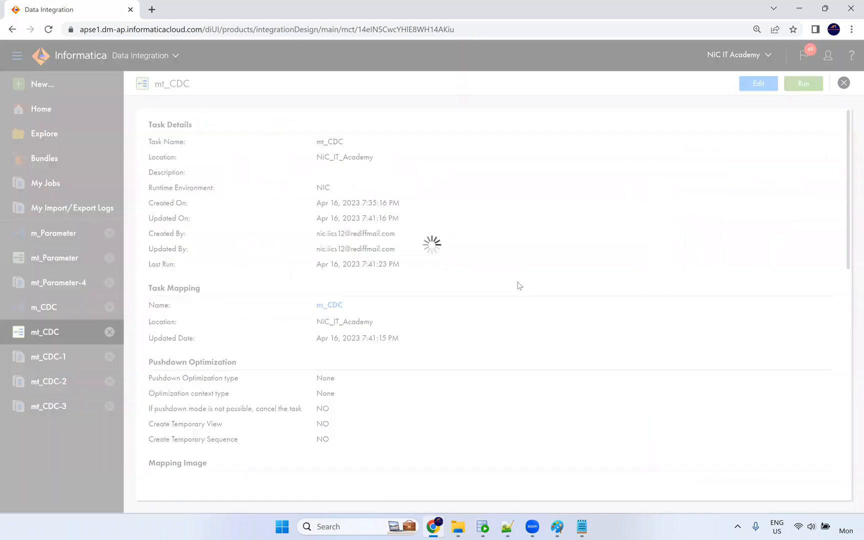
pyautogui.click(428, 84)
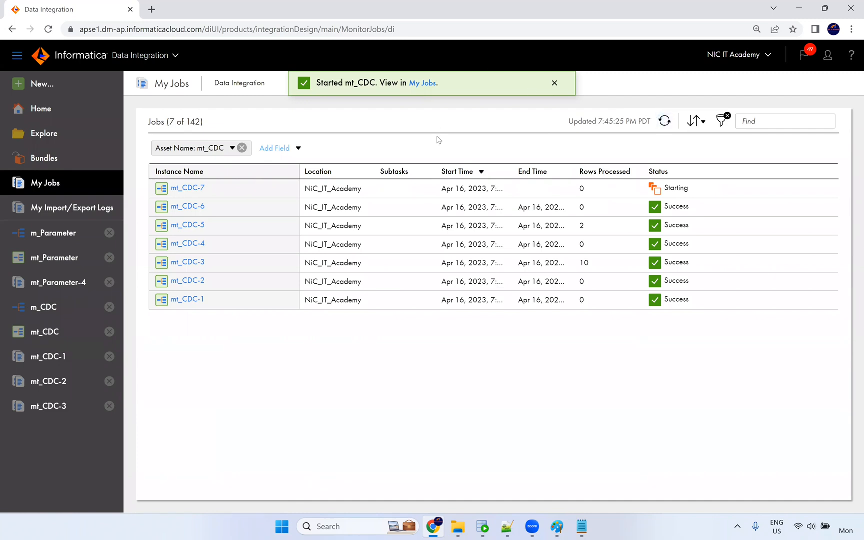
pyautogui.tripleClick(409, 147)
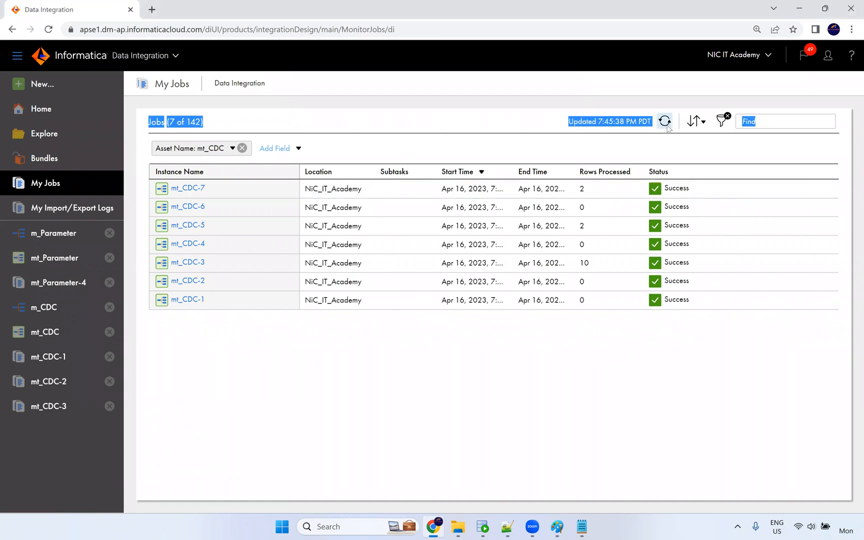
pyautogui.doubleClick(582, 189)
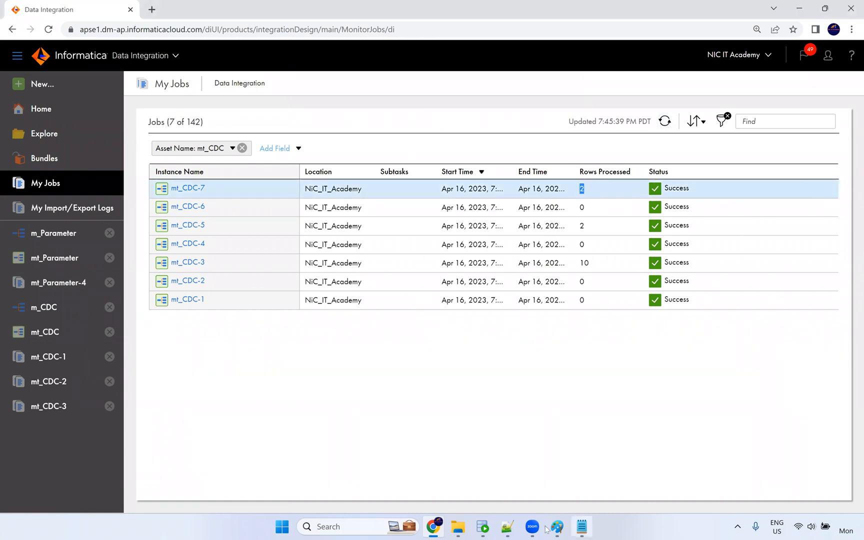
pyautogui.click(483, 529)
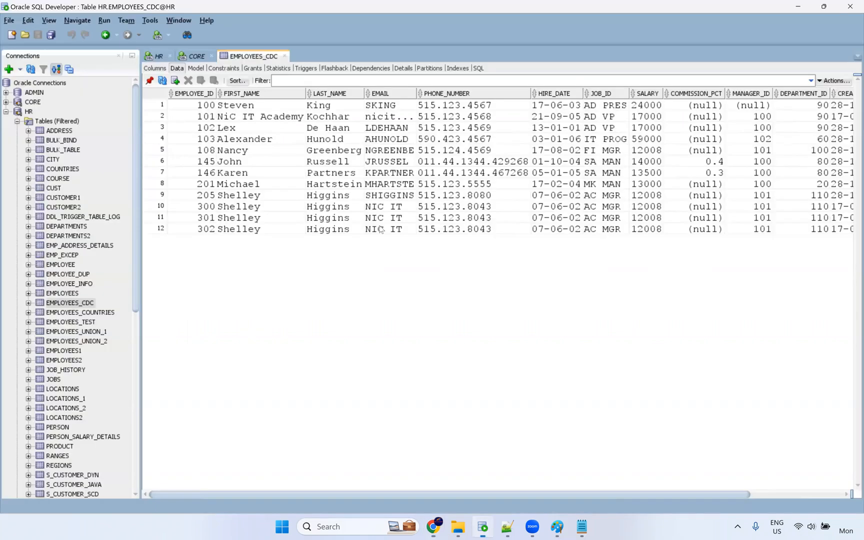
# Run select * from t_employees in the CORE worksheet to see loaded rows 301 and 302.
pyautogui.click(199, 56)
pyautogui.hotkey('ctrl', 'Return')
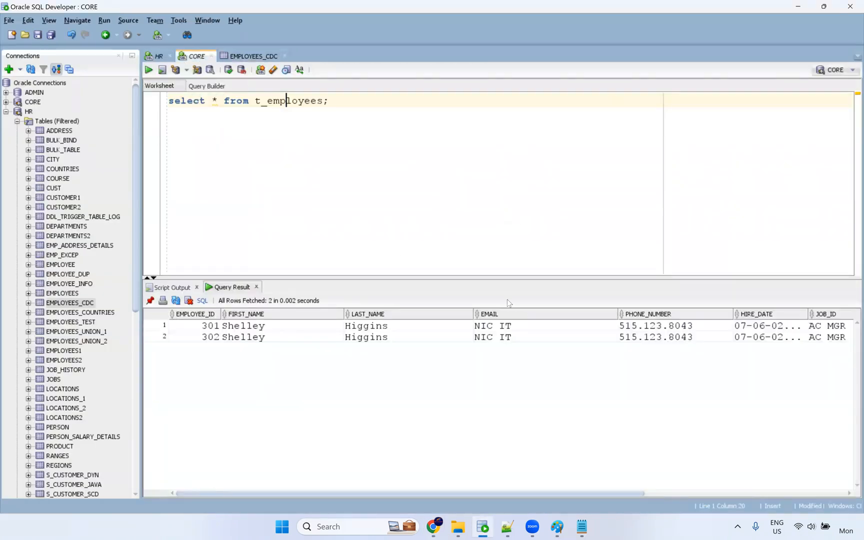
pyautogui.moveTo(540, 494); pyautogui.dragTo(801, 494)
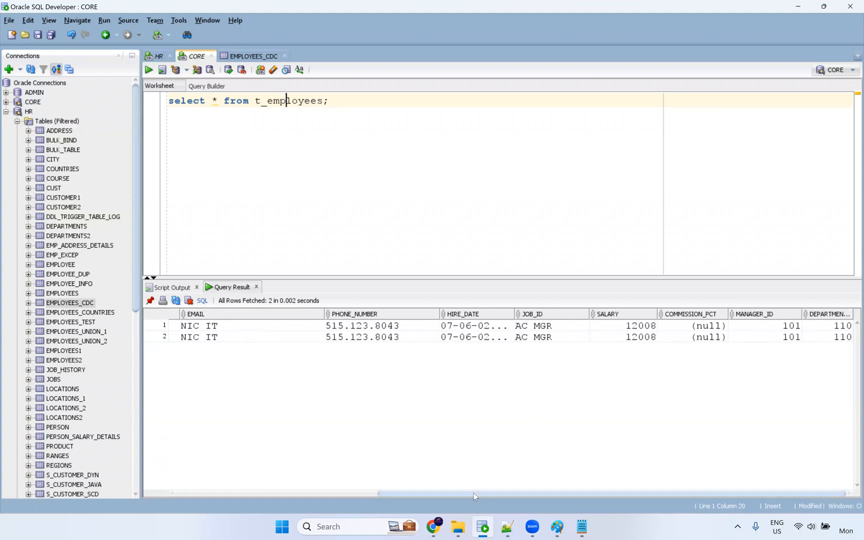
pyautogui.moveTo(492, 494); pyautogui.dragTo(290, 494)
# Review the CREATED_DT values in EMPLOYEES_CDC and the HR worksheet's employees_cdc query results.
pyautogui.click(238, 57)
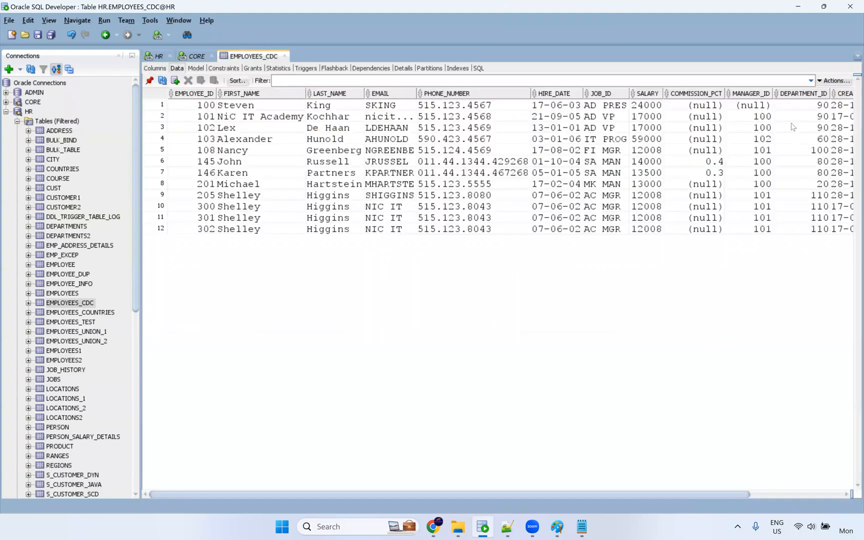
pyautogui.click(158, 57)
pyautogui.moveTo(715, 494); pyautogui.dragTo(807, 495)
pyautogui.moveTo(775, 317); pyautogui.dragTo(783, 418)
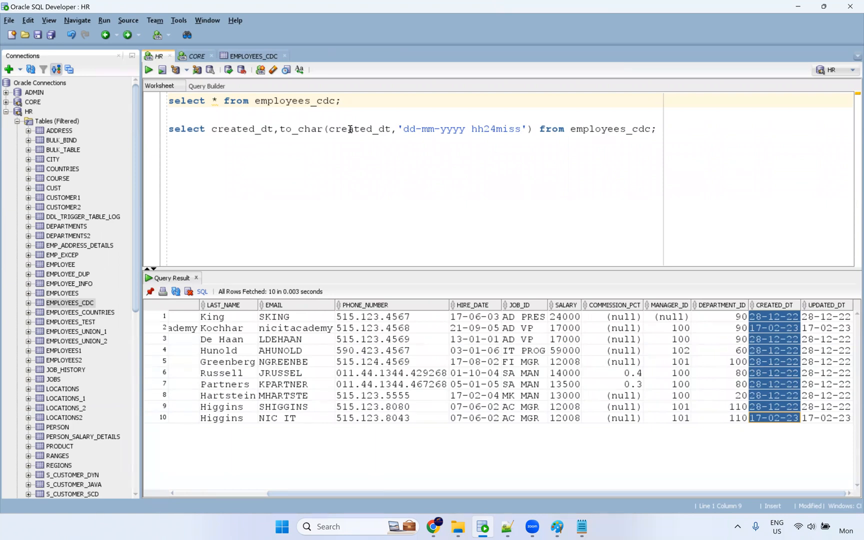
pyautogui.doubleClick(350, 130)
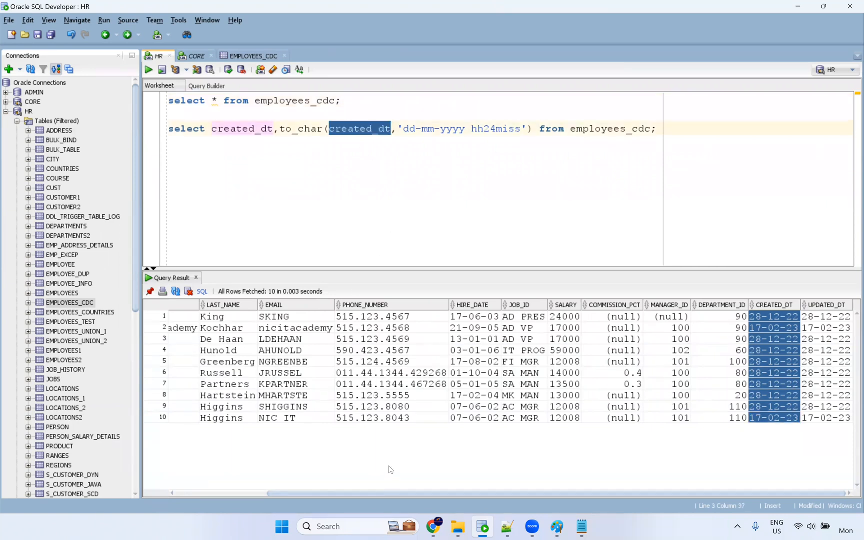
# Check the m_CDC mapping's max_created_dt in-out parameter, then start editing the mt_CDC task.
pyautogui.click(433, 528)
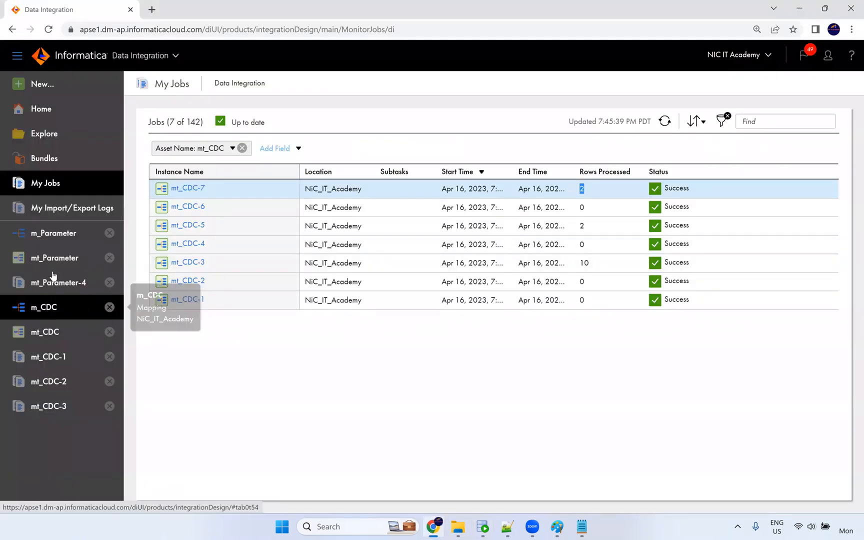
pyautogui.click(49, 338)
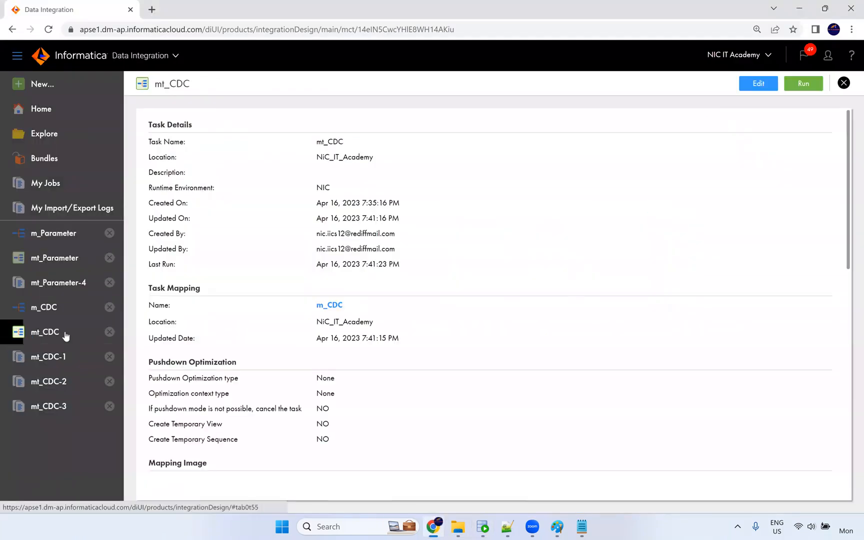
pyautogui.click(329, 306)
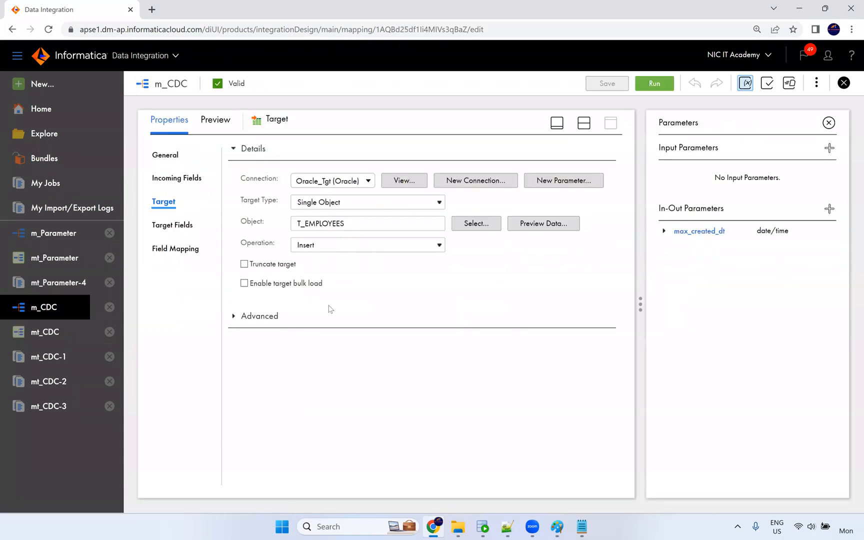
pyautogui.click(53, 336)
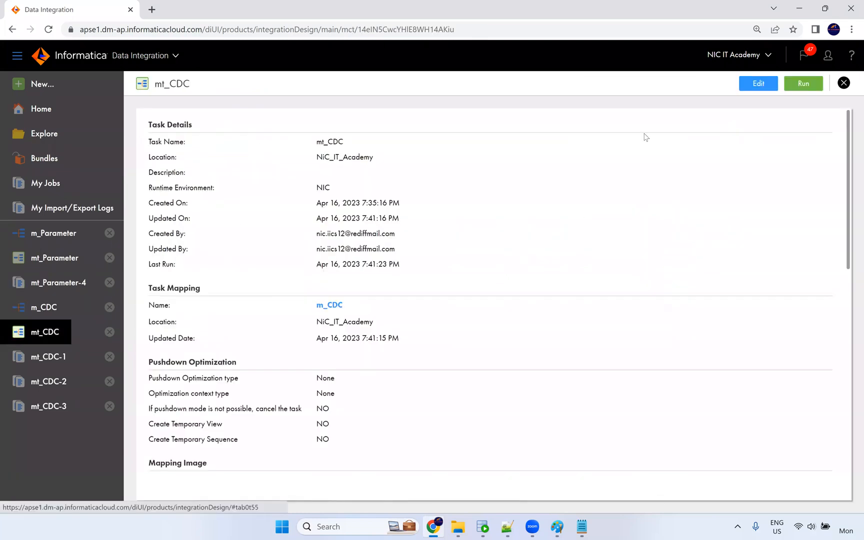
pyautogui.click(753, 85)
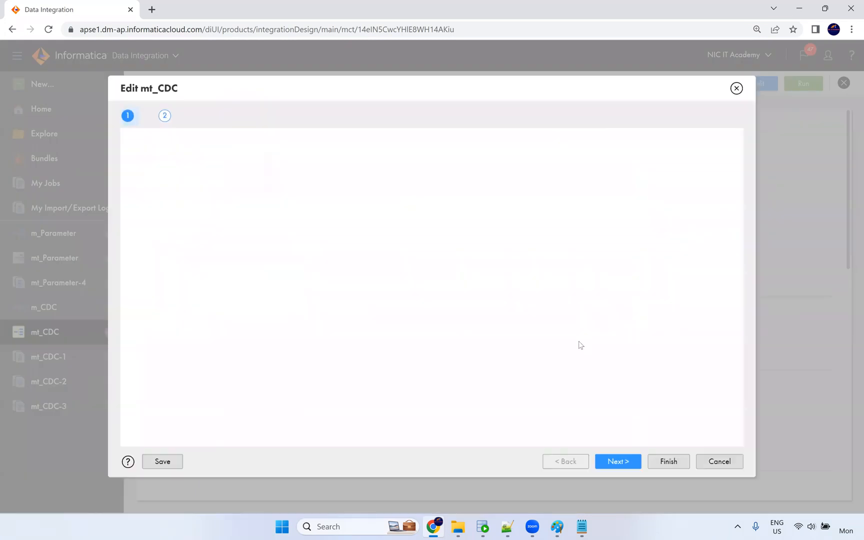
# Inspect mt_CDC's stored max_created_dt value 04/17/2023 08:15:14, then close the editor without saving.
pyautogui.click(626, 461)
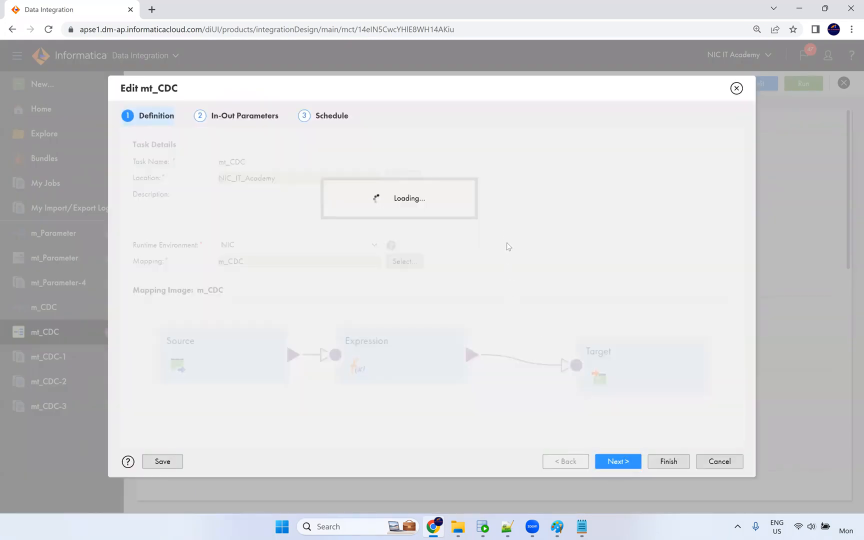
pyautogui.moveTo(536, 245); pyautogui.dragTo(643, 243)
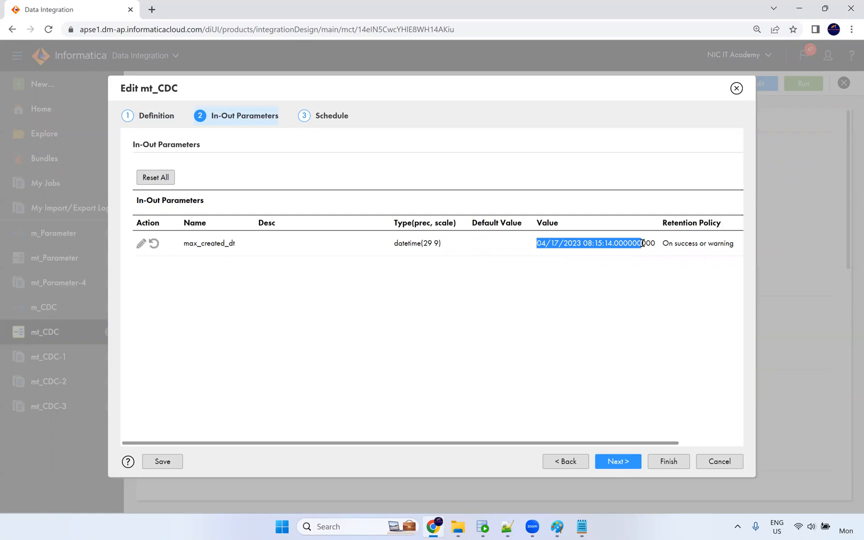
pyautogui.doubleClick(598, 244)
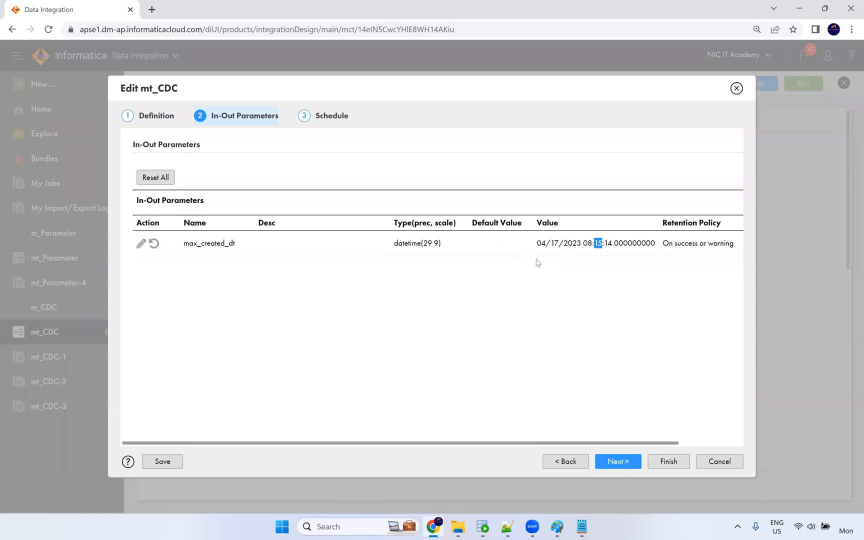
pyautogui.moveTo(535, 245); pyautogui.dragTo(654, 246)
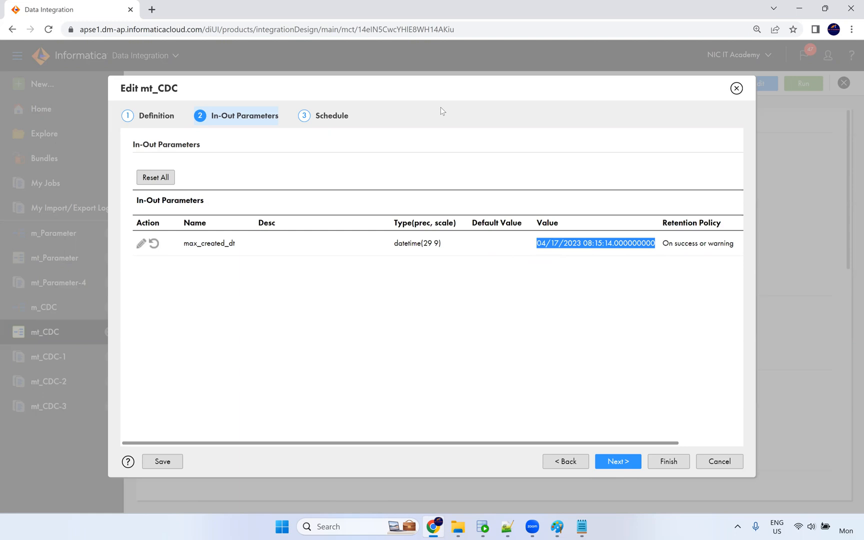
pyautogui.hotkey('alt', 'Tab')
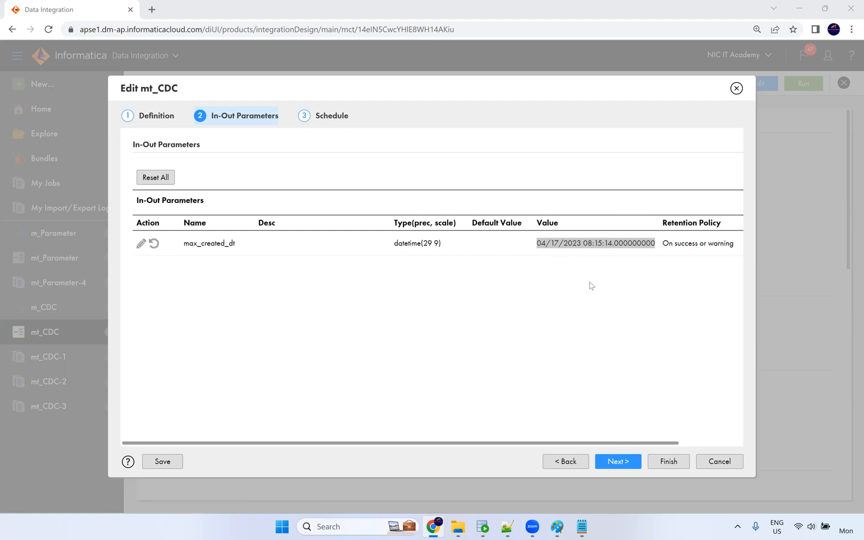
pyautogui.doubleClick(559, 245)
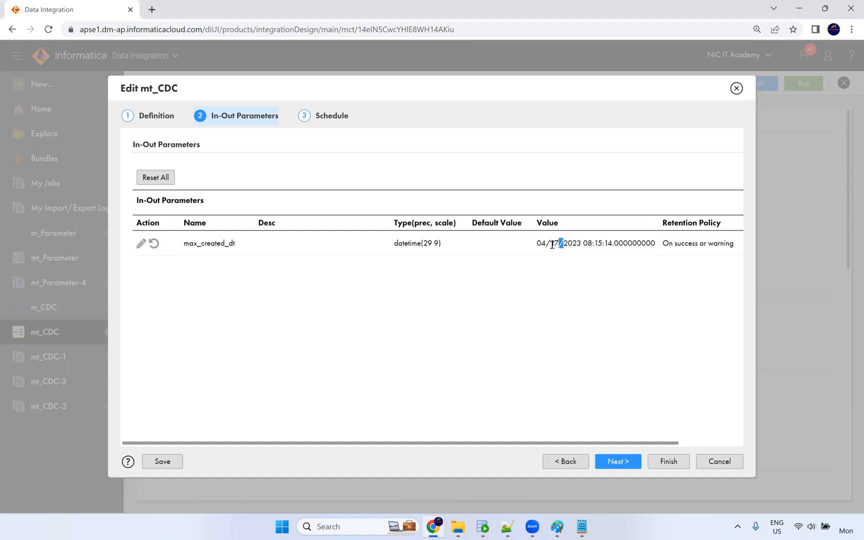
pyautogui.moveTo(538, 244); pyautogui.dragTo(658, 244)
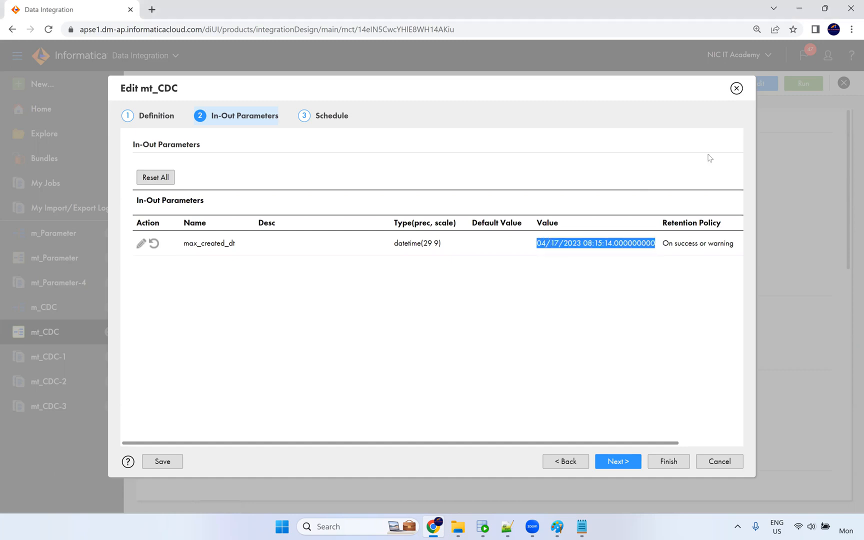
pyautogui.click(737, 88)
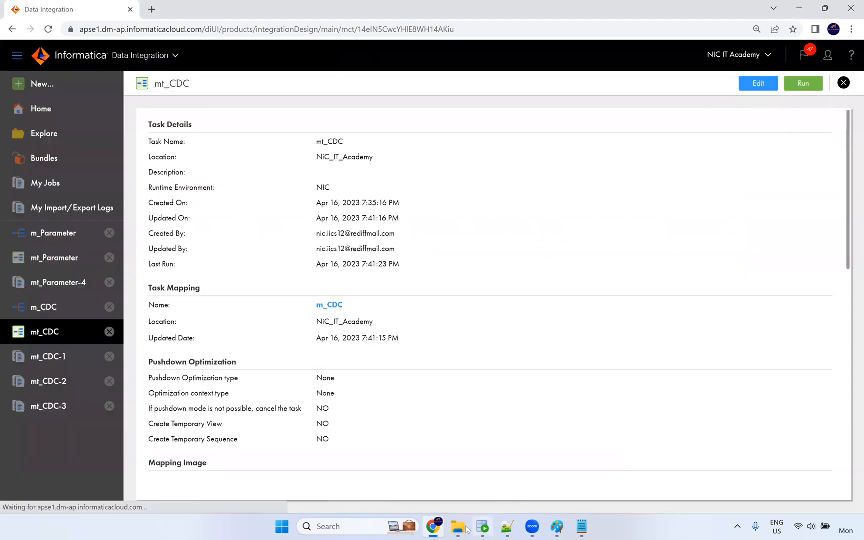
# Select the employees_cdc create-table and two alter-table statements in the parameter_variable Notepad notes.
pyautogui.click(483, 528)
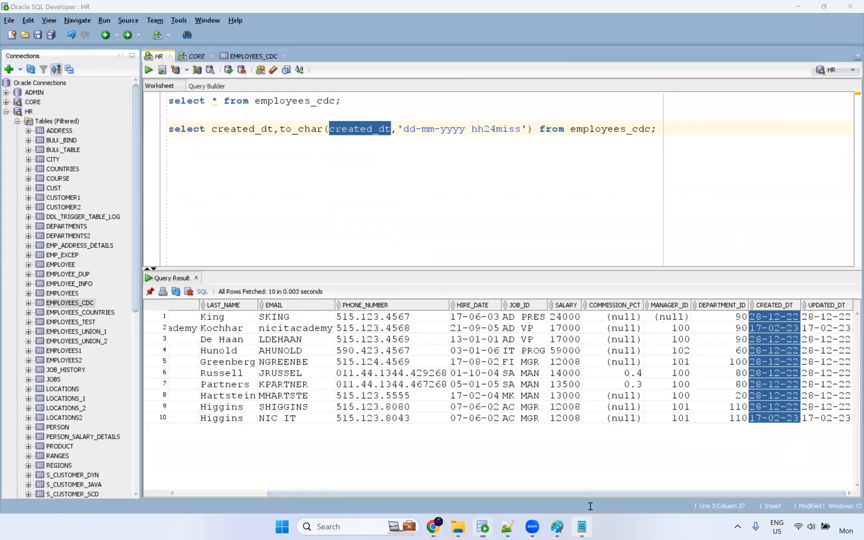
pyautogui.click(582, 527)
pyautogui.click(94, 256)
pyautogui.keyDown('shift'); pyautogui.click(45, 228); pyautogui.keyUp('shift')
pyautogui.click(365, 107)
pyautogui.keyDown('shift'); pyautogui.click(5, 46); pyautogui.keyUp('shift')
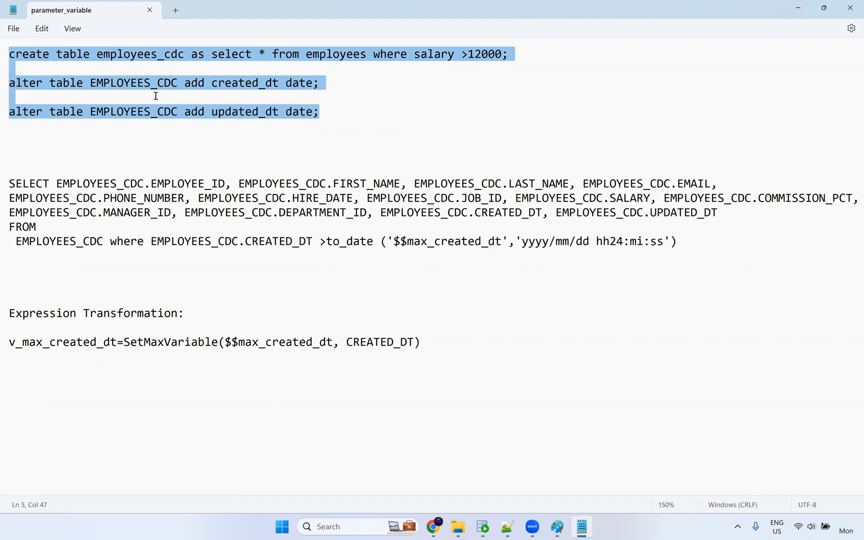
# Review the create/alter statements, max_created_dt SELECT filter and SetMaxVariable expression, then close Notepad.
pyautogui.click(61, 58)
pyautogui.doubleClick(358, 55)
pyautogui.moveTo(324, 120); pyautogui.dragTo(5, 55)
pyautogui.moveTo(13, 182); pyautogui.dragTo(627, 268)
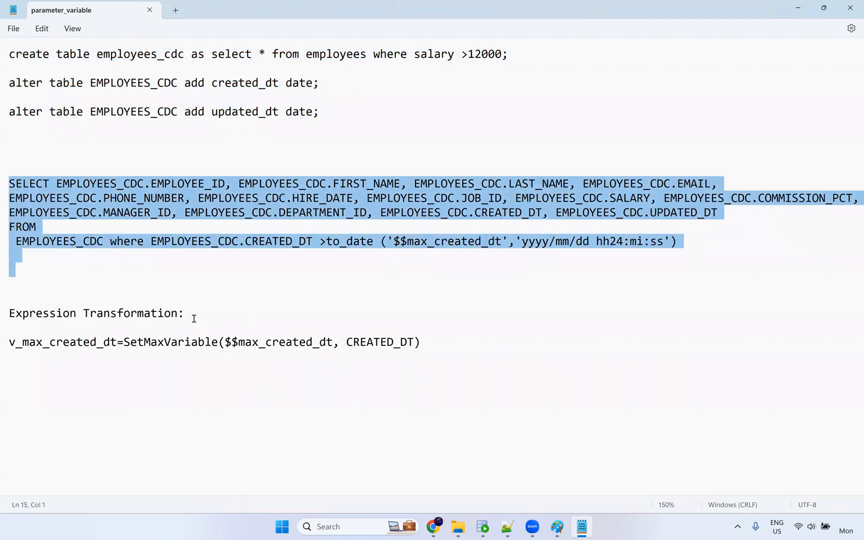
pyautogui.moveTo(194, 318); pyautogui.dragTo(11, 311)
pyautogui.moveTo(470, 347); pyautogui.dragTo(5, 332)
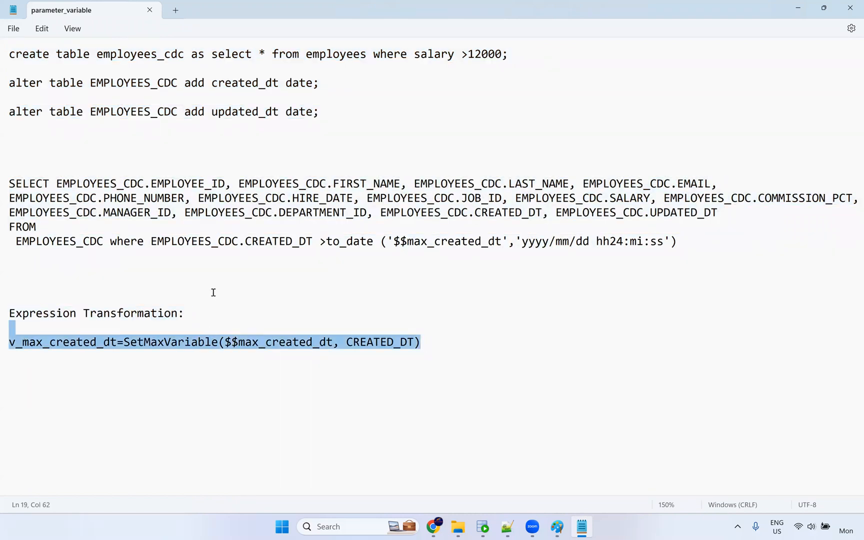
pyautogui.click(401, 300)
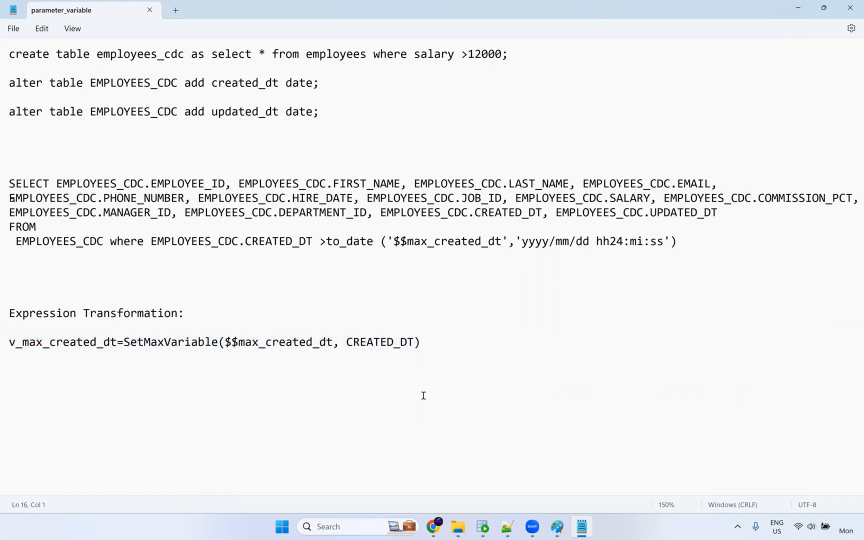
pyautogui.click(851, 8)
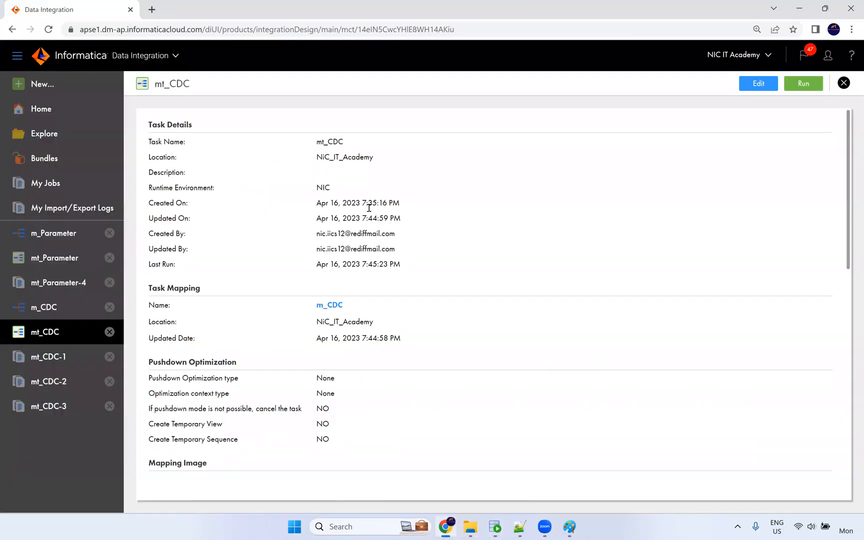
# Open the m_CDC mapping from the mt_CDC task and show its canvas without the parameters list.
pyautogui.click(446, 527)
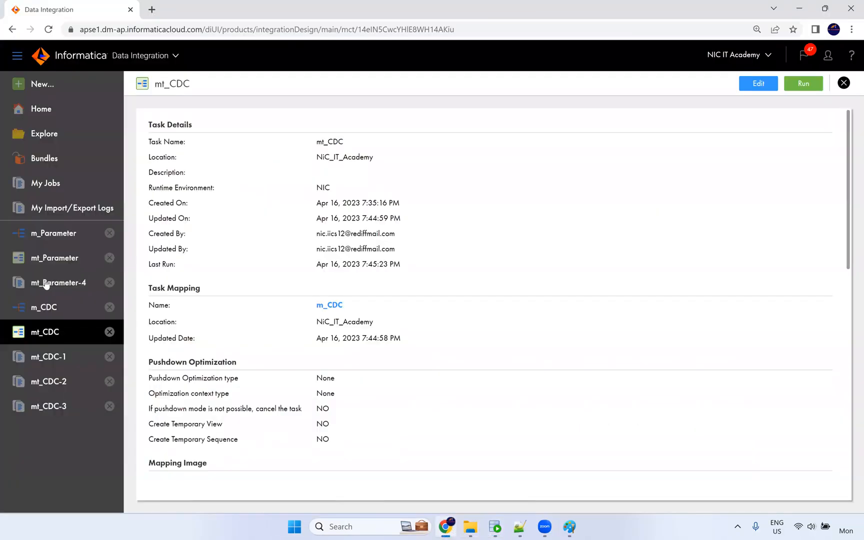
pyautogui.click(45, 310)
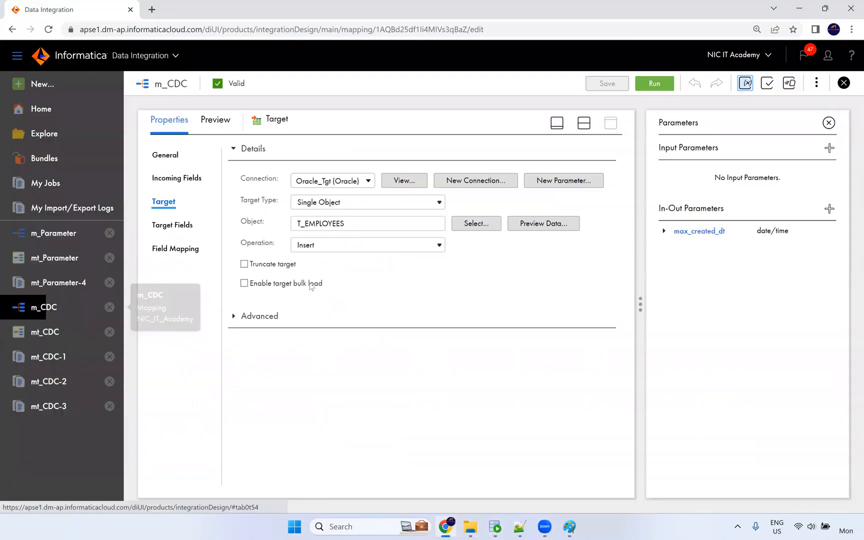
pyautogui.click(827, 122)
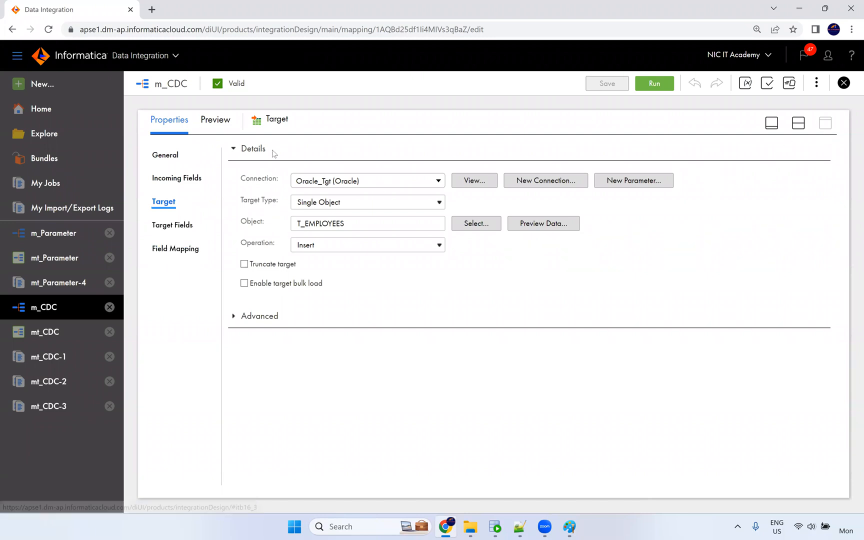
pyautogui.click(799, 123)
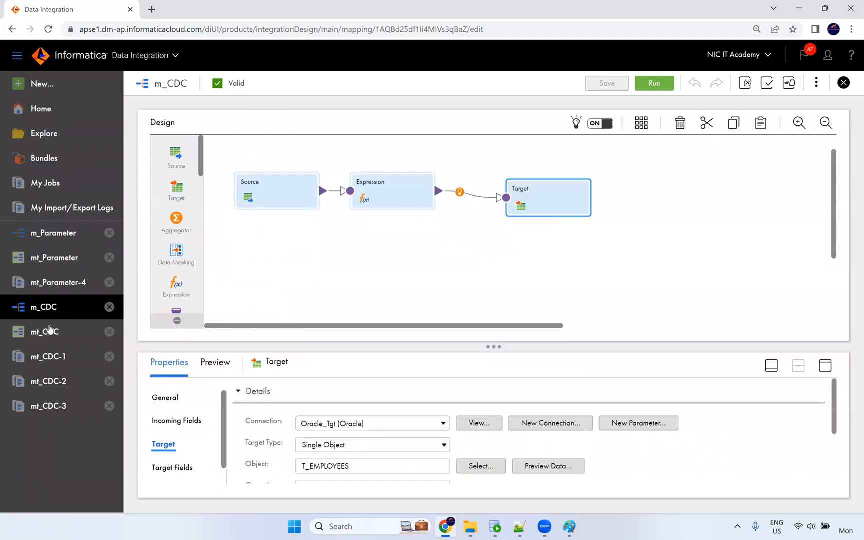
# Open the m_Parameter mapping via mt_Parameter, then bring the userparameters folder forward in File Explorer.
pyautogui.click(33, 258)
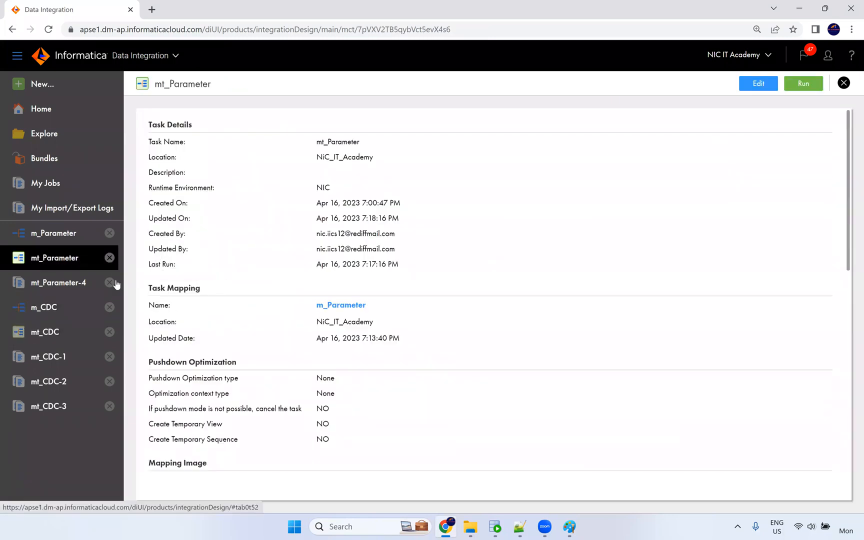
pyautogui.click(54, 235)
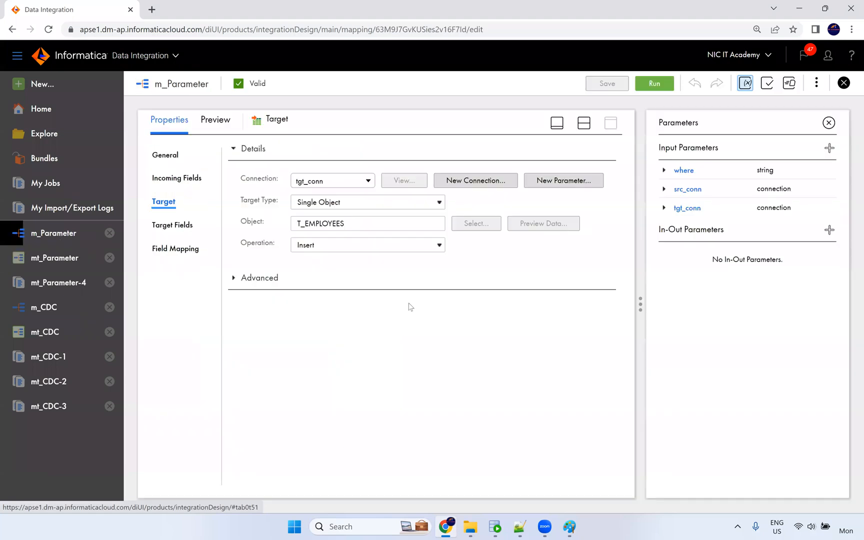
pyautogui.click(829, 122)
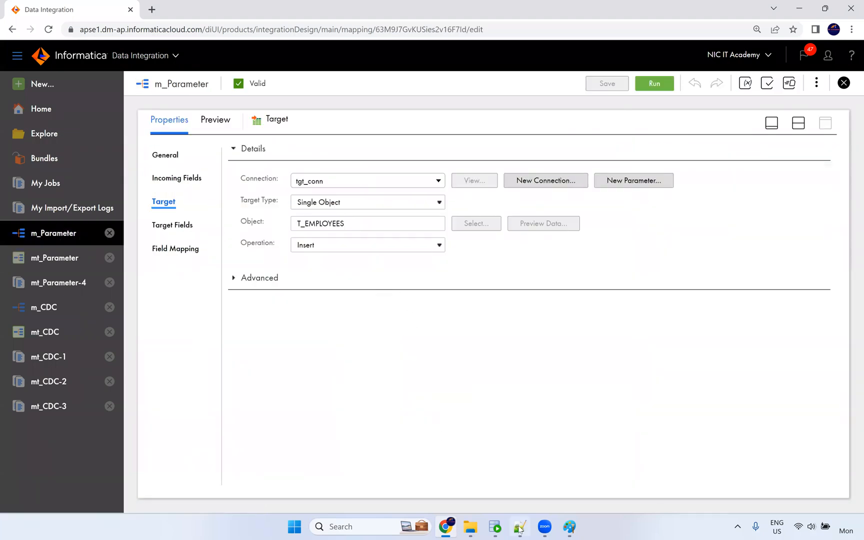
pyautogui.click(470, 527)
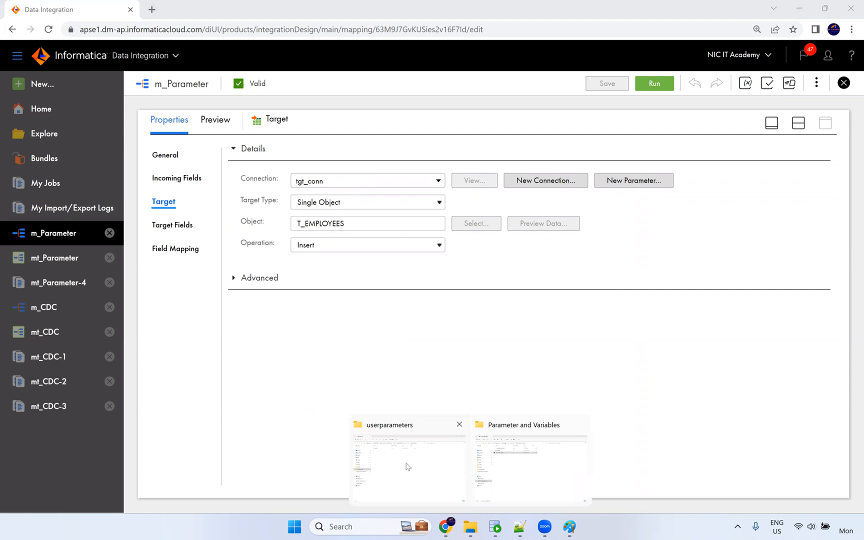
pyautogui.click(407, 467)
pyautogui.click(192, 108)
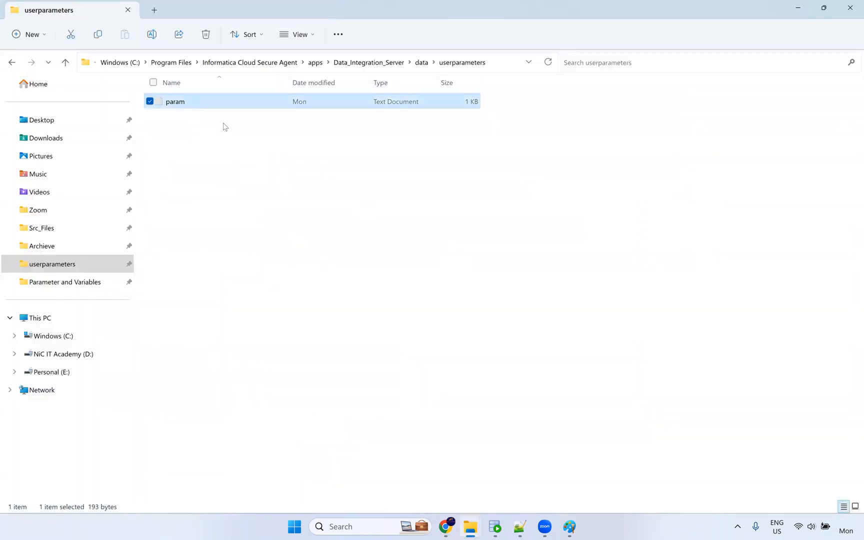
pyautogui.press('Return')
pyautogui.moveTo(133, 289); pyautogui.dragTo(116, 248)
pyautogui.scroll(15, 469, 211)
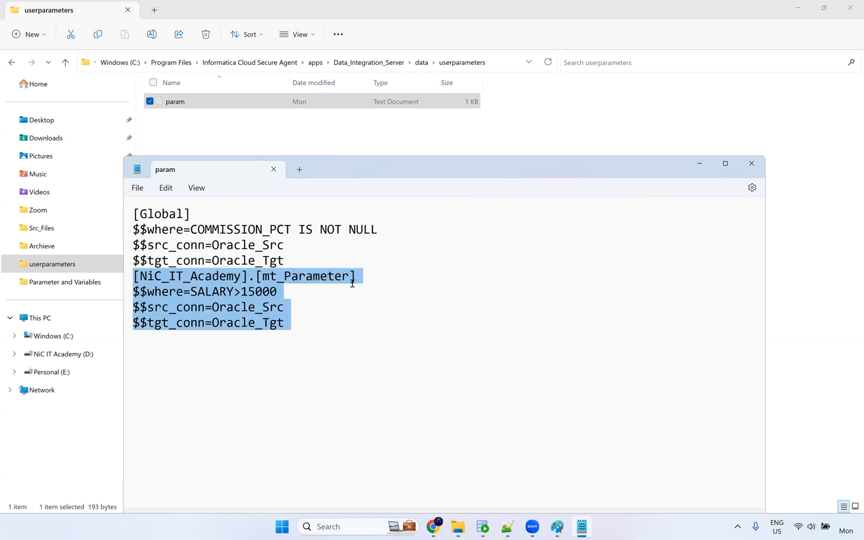
pyautogui.press('super+Up')
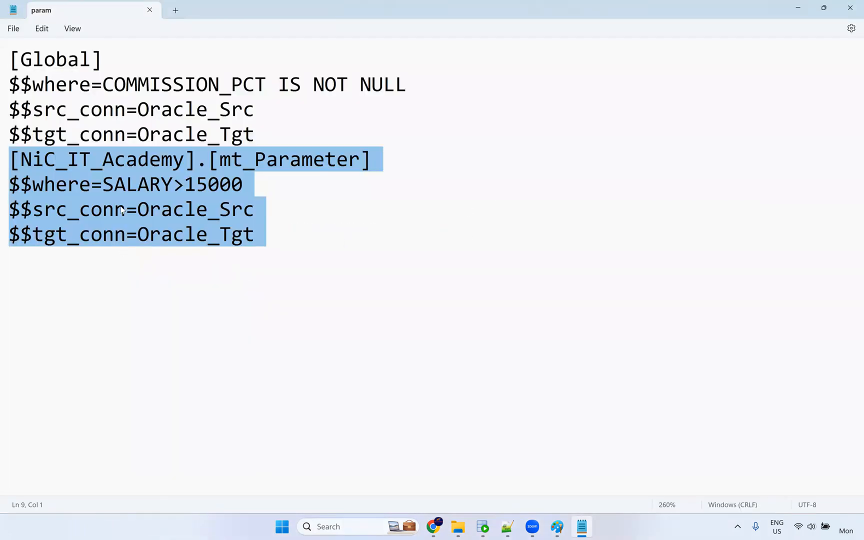
pyautogui.moveTo(256, 135); pyautogui.dragTo(5, 66)
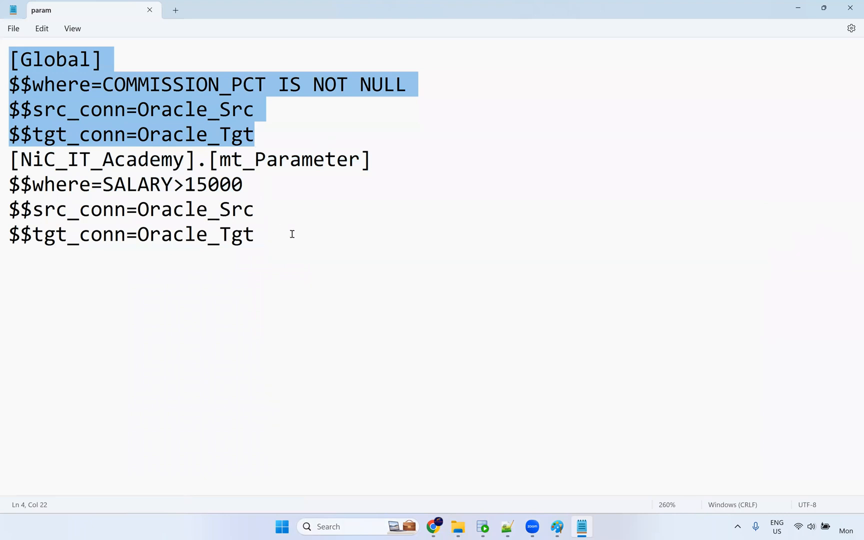
pyautogui.click(851, 8)
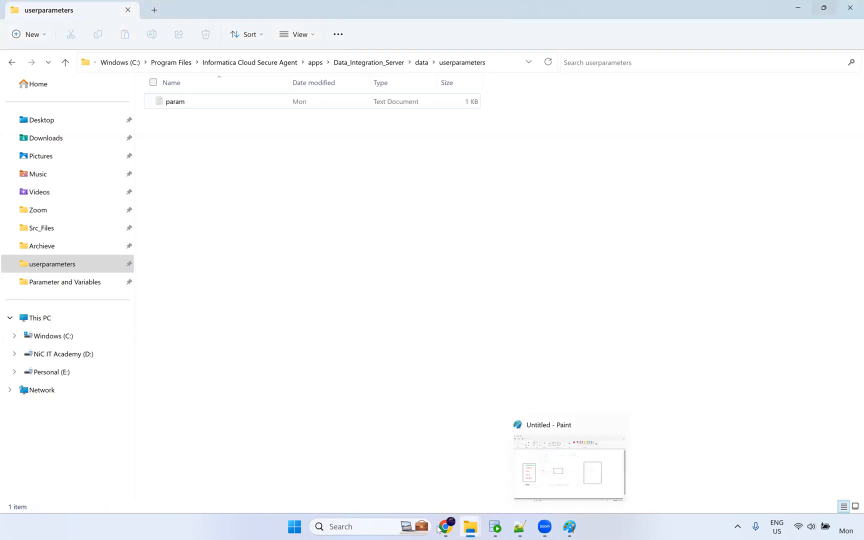
pyautogui.click(445, 527)
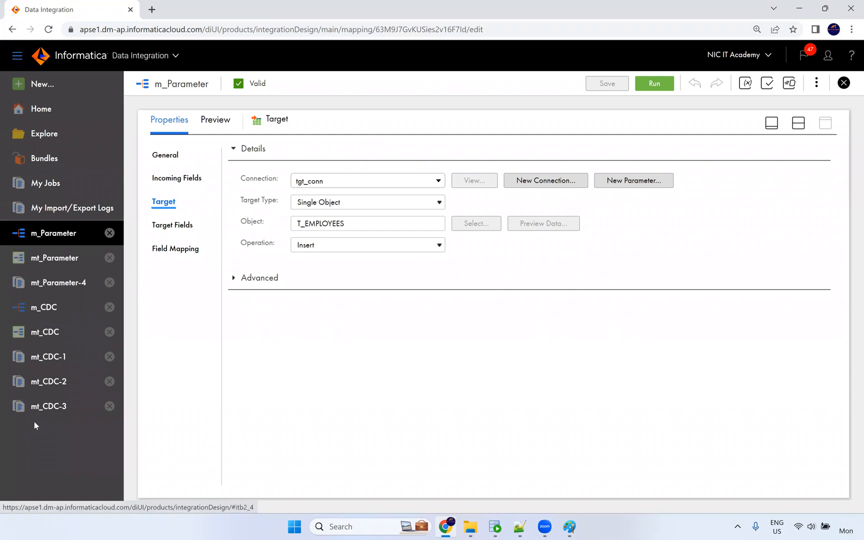
# Reopen m_CDC, then select the yyyy part of SQL Developer's created_dt to_char format query.
pyautogui.click(55, 309)
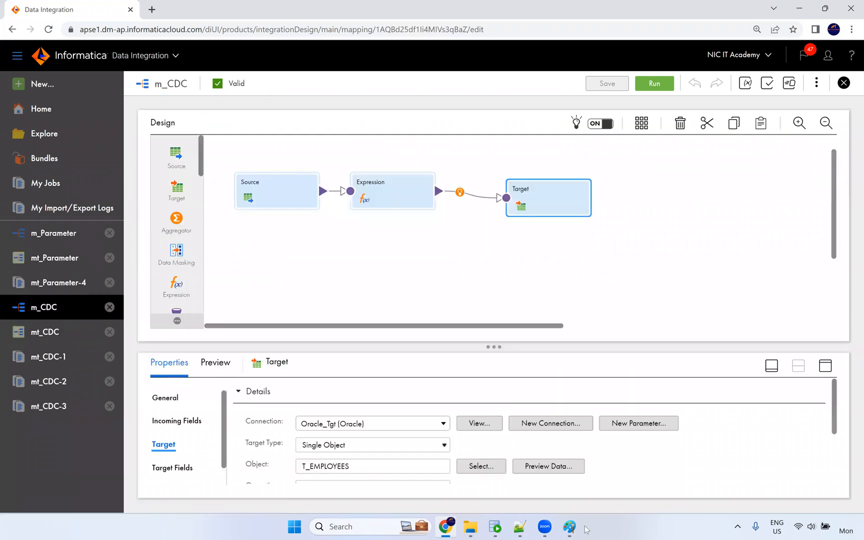
pyautogui.click(495, 527)
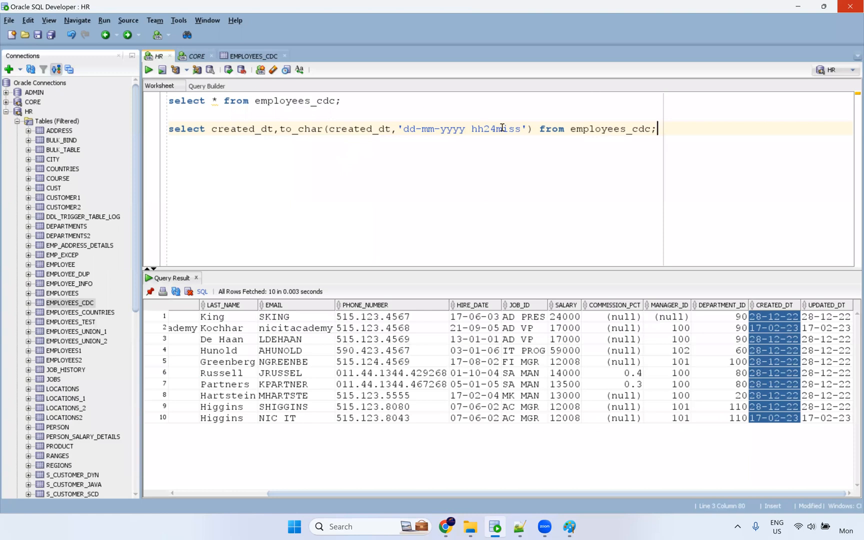
pyautogui.doubleClick(448, 128)
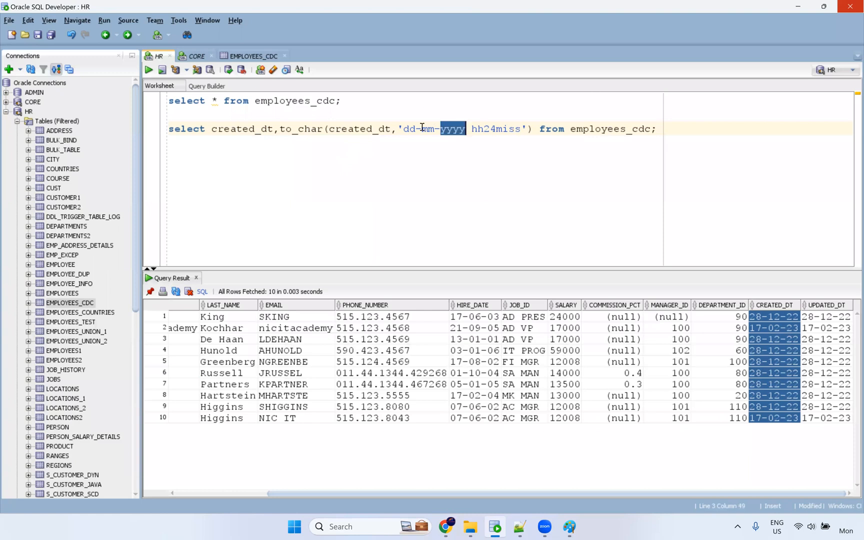